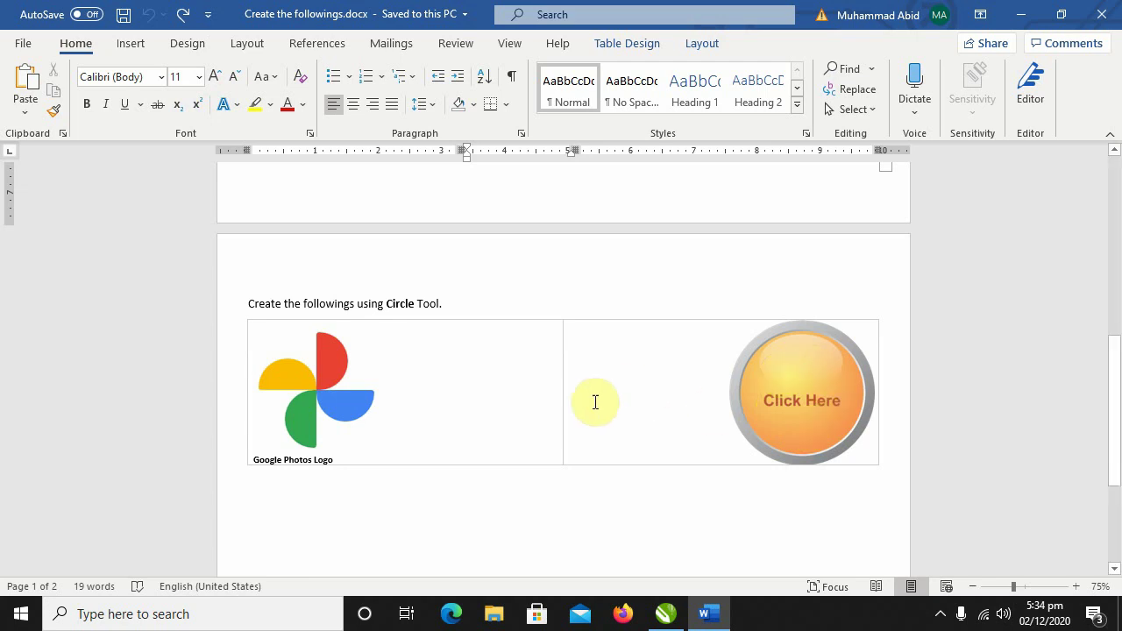
Step: Examine the Rectangle tool exercises in the Word document, including the yellow picture frame with scalloped corners
{"action": "scroll", "coordinate": [594, 402], "scroll_direction": "up", "scroll_amount": 10}
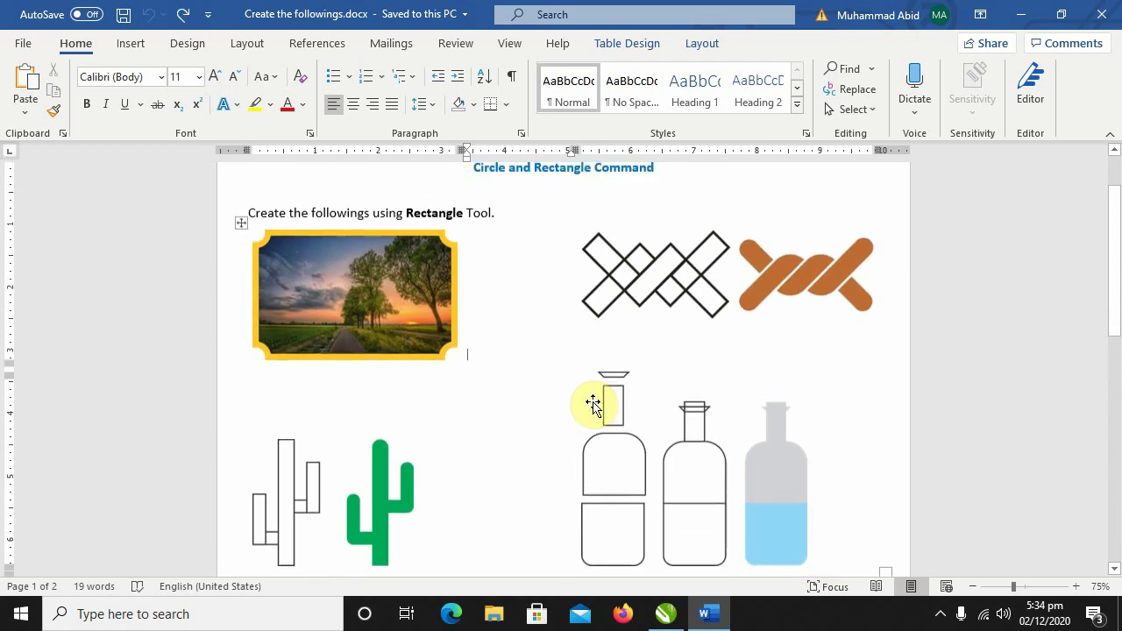
{"action": "left_click", "coordinate": [402, 278]}
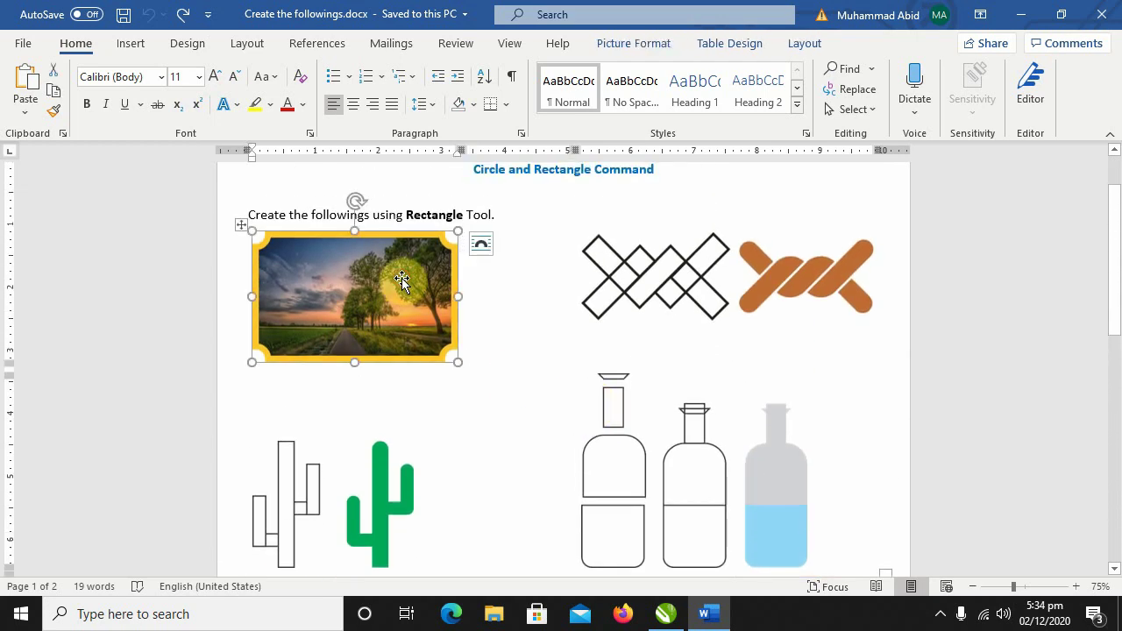
{"action": "key", "text": "XF86AudioRaiseVolume"}
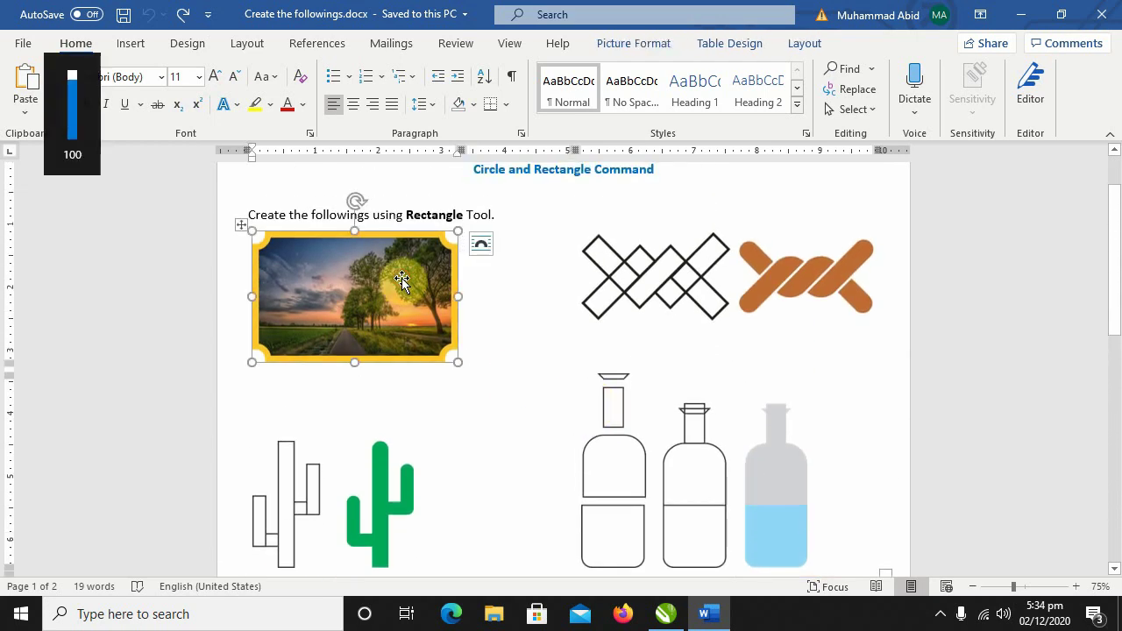
{"action": "left_click", "coordinate": [198, 285]}
{"action": "left_click", "coordinate": [706, 531]}
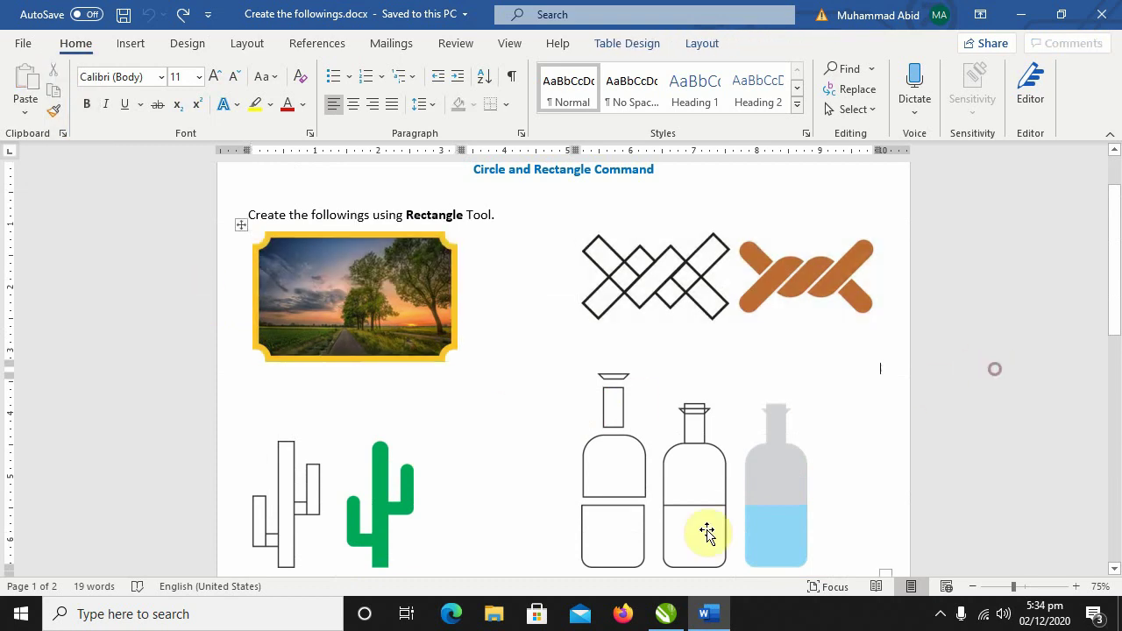
Step: Switch to CorelDRAW and create a new A4 portrait document in millimetres with the default settings
{"action": "left_click", "coordinate": [665, 613]}
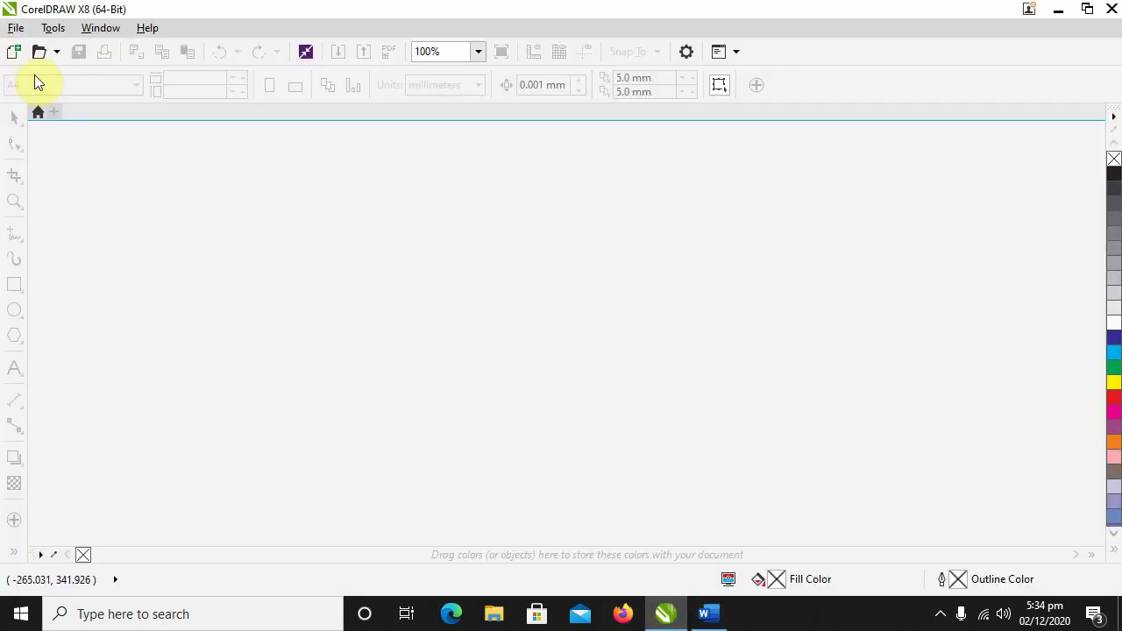
{"action": "left_click", "coordinate": [17, 28]}
{"action": "left_click", "coordinate": [24, 49]}
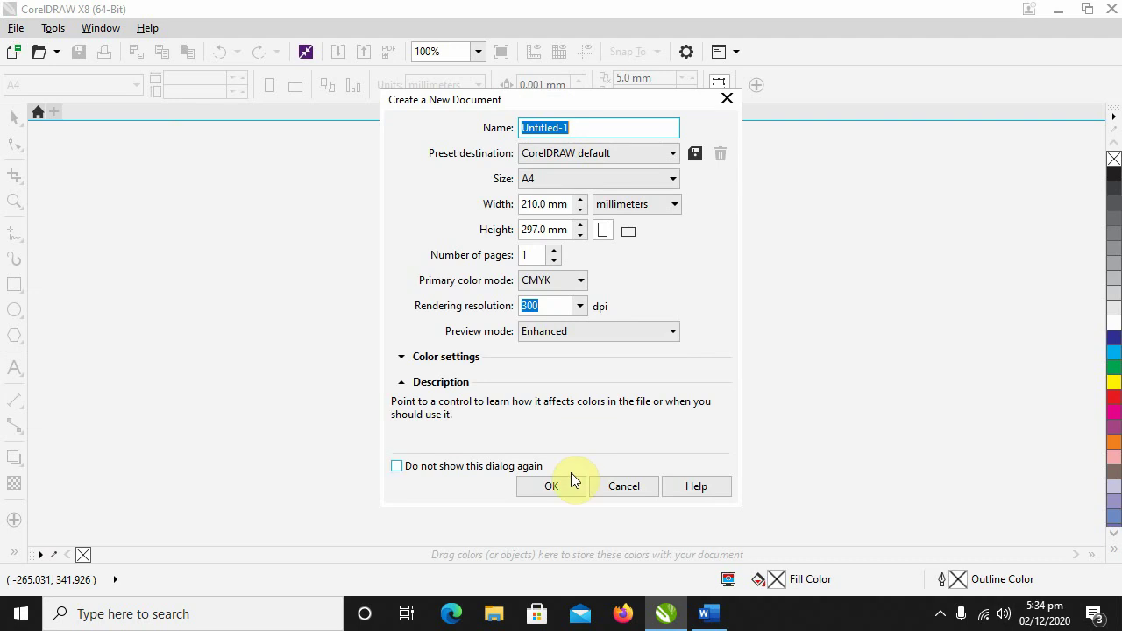
{"action": "left_click", "coordinate": [565, 485]}
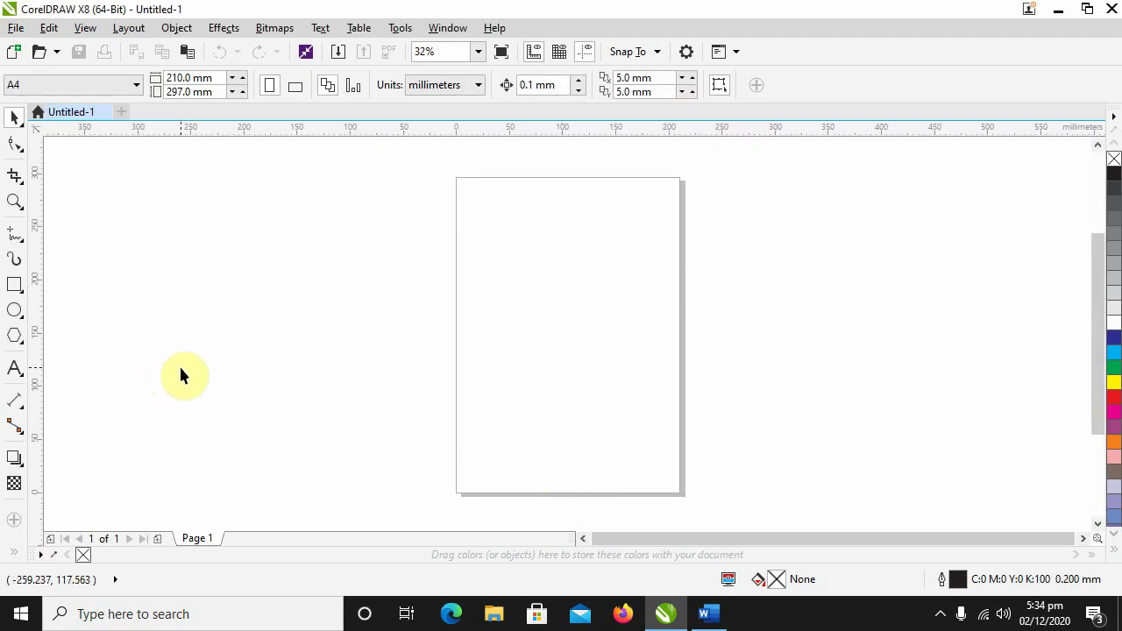
Step: Draw a rectangle in the middle of the page and set its size to 200 mm wide by 150 mm high
{"action": "left_click", "coordinate": [15, 285]}
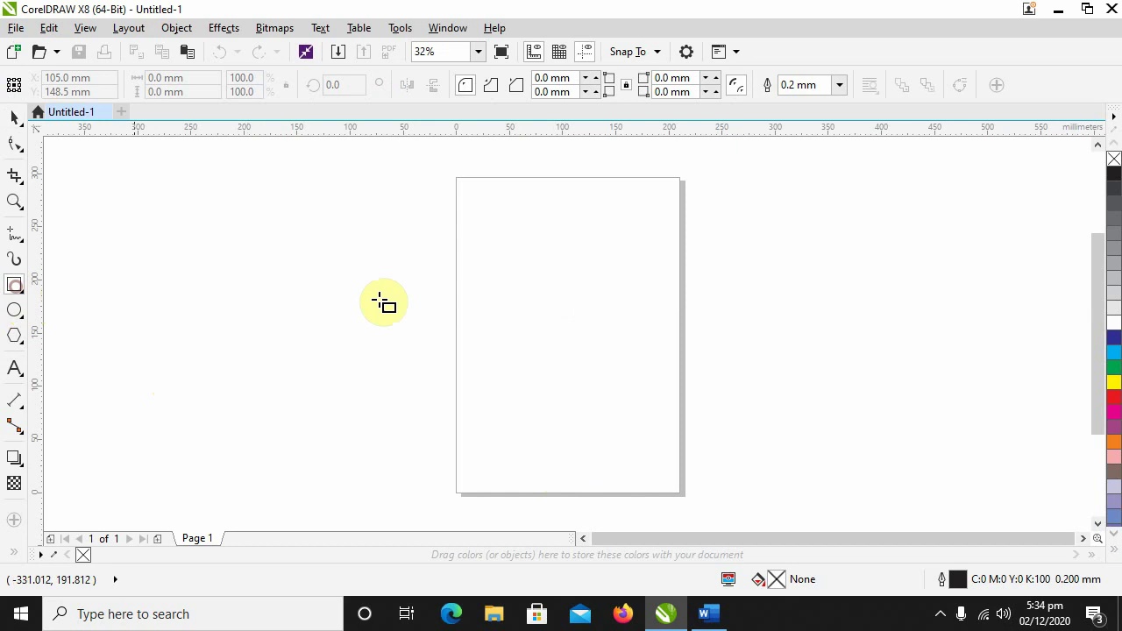
{"action": "left_click_drag", "start_coordinate": [467, 253], "coordinate": [663, 386]}
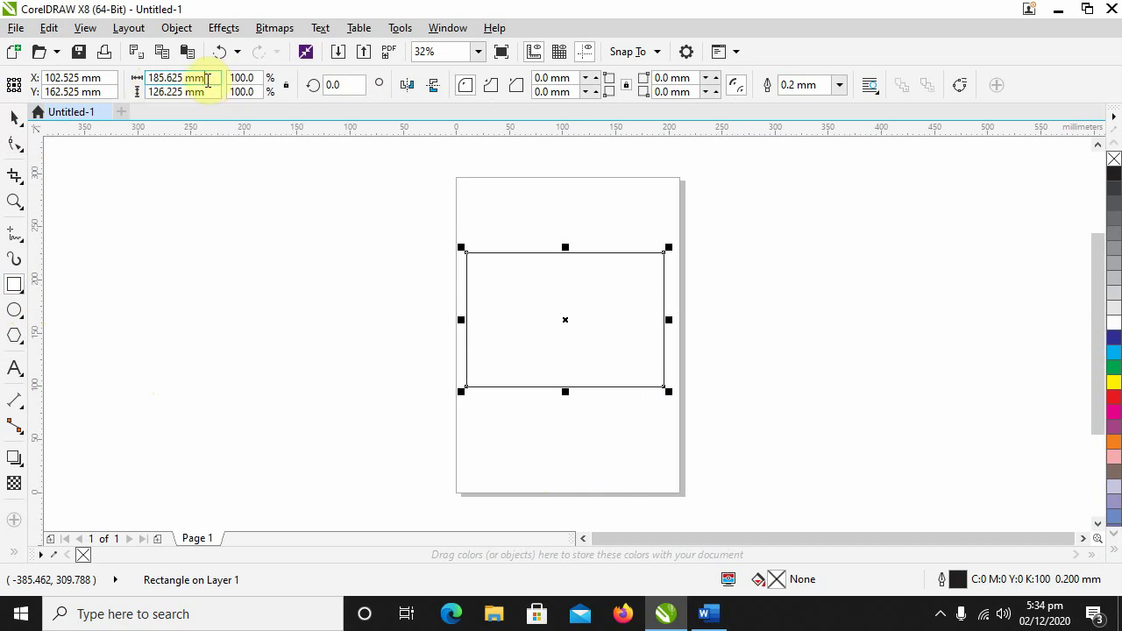
{"action": "left_click_drag", "start_coordinate": [208, 78], "coordinate": [145, 78]}
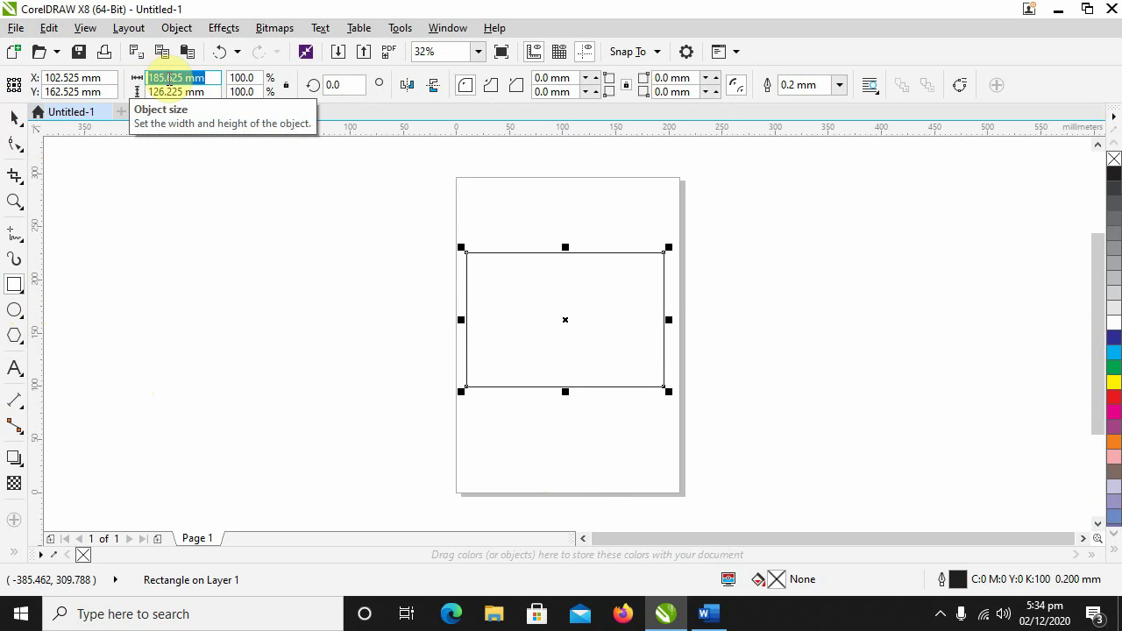
{"action": "type", "text": "200"}
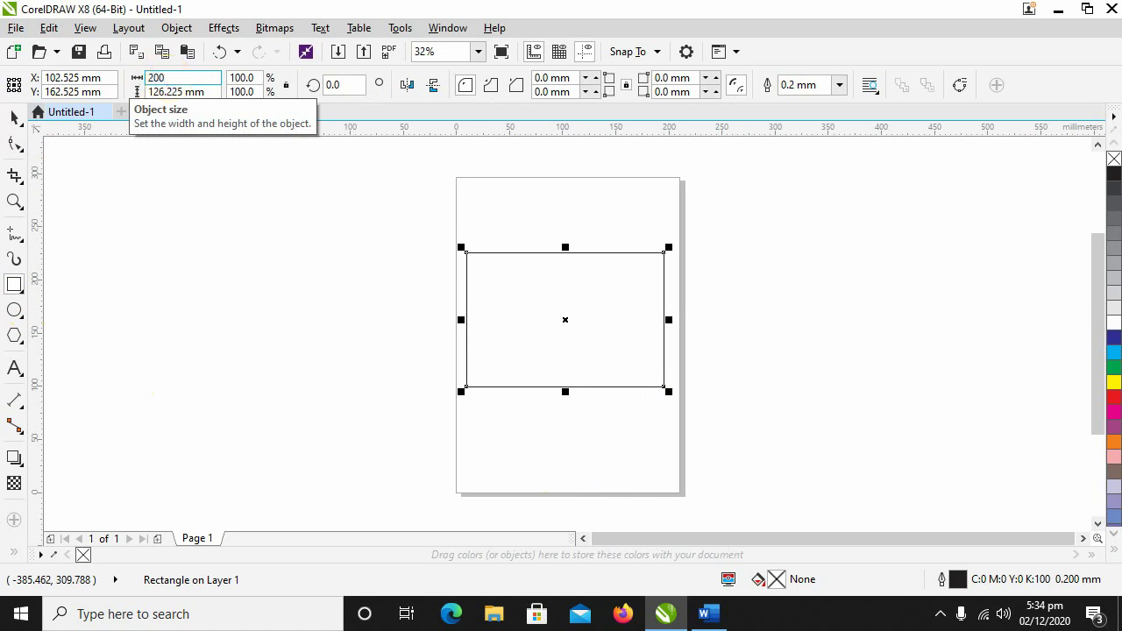
{"action": "key", "text": "Tab"}
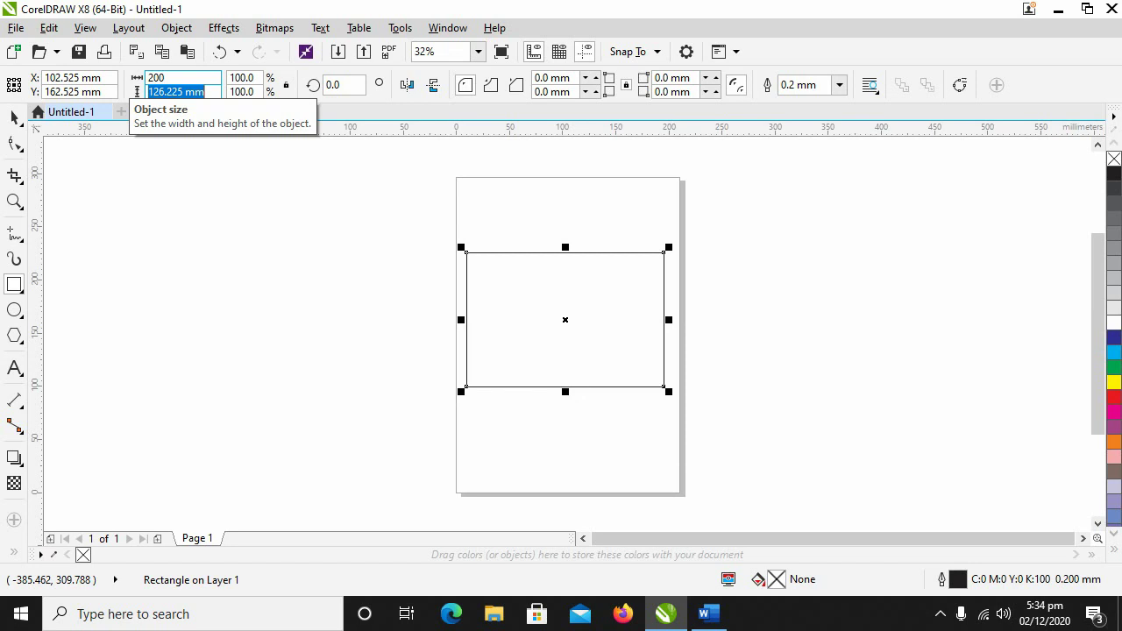
{"action": "type", "text": "15"}
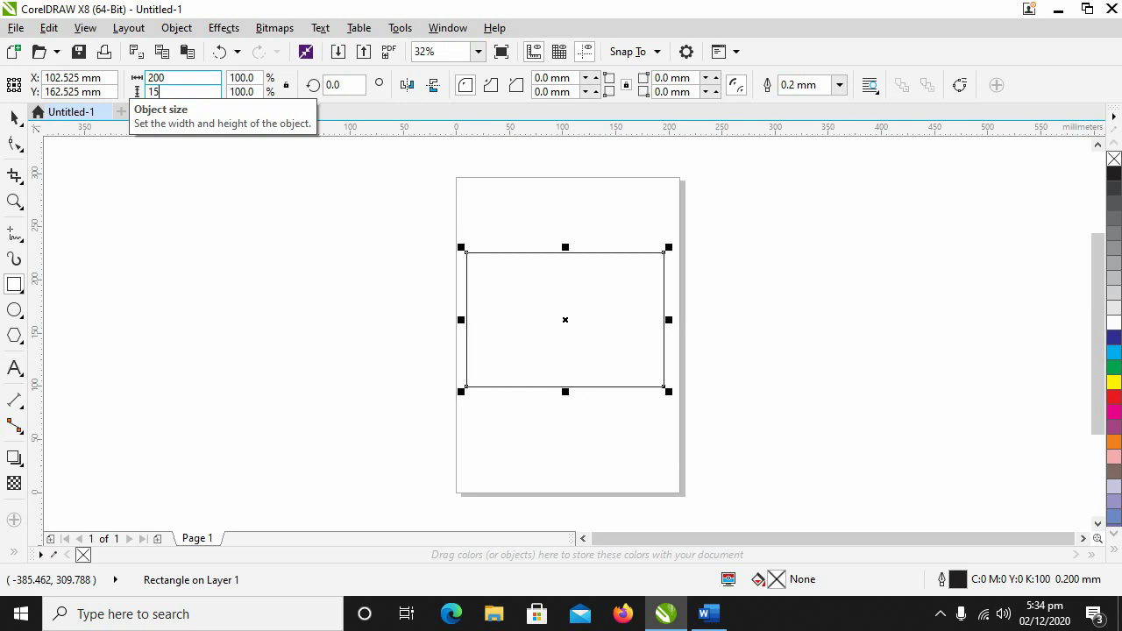
{"action": "type", "text": "0"}
{"action": "key", "text": "Return"}
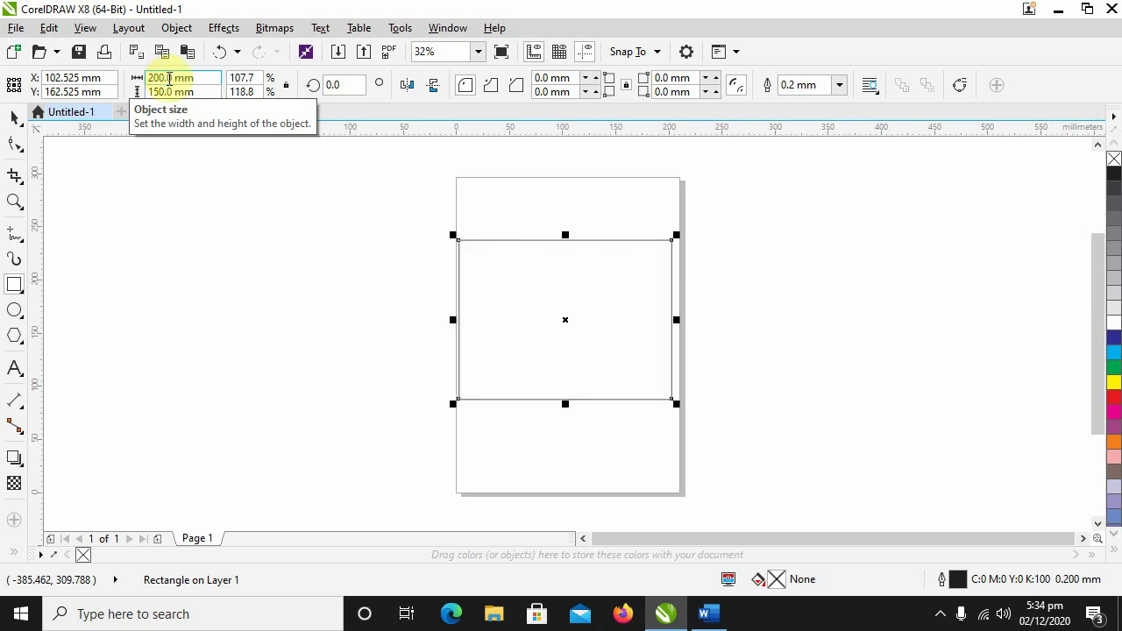
Step: Set the outline width of the rectangle to 10 mm
{"action": "left_click", "coordinate": [15, 120]}
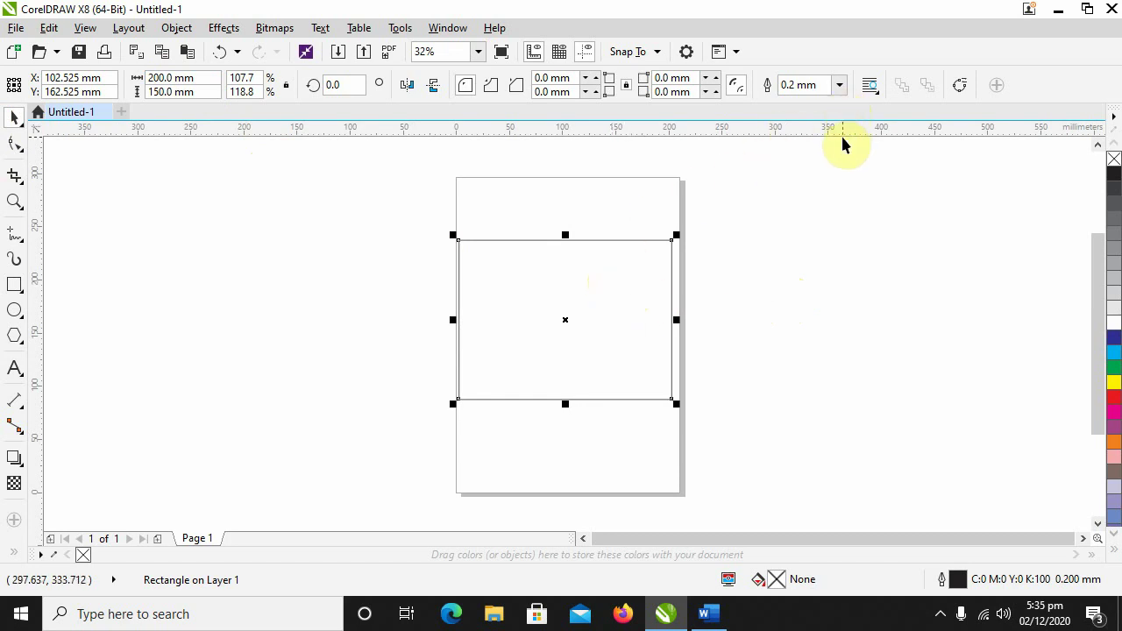
{"action": "left_click", "coordinate": [839, 85]}
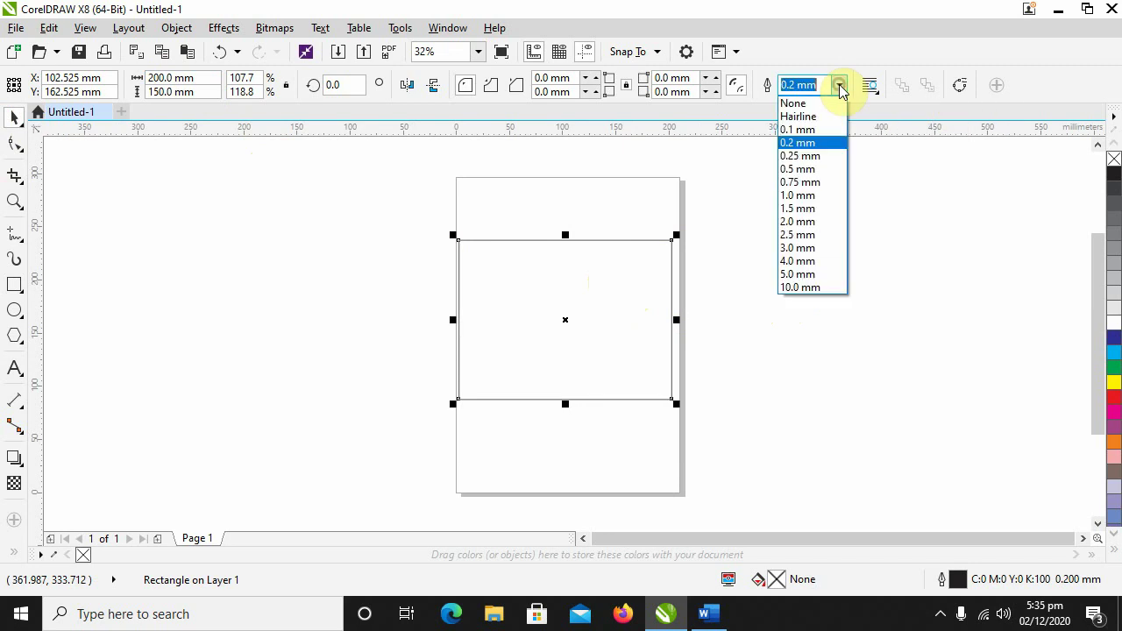
{"action": "left_click", "coordinate": [800, 287]}
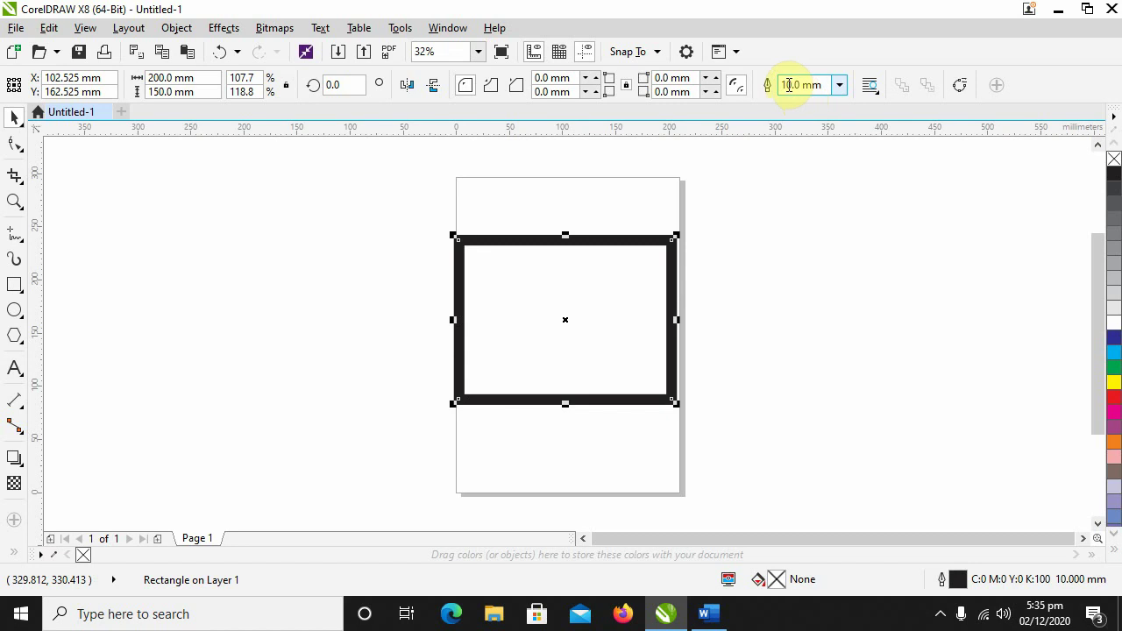
{"action": "left_click", "coordinate": [839, 85]}
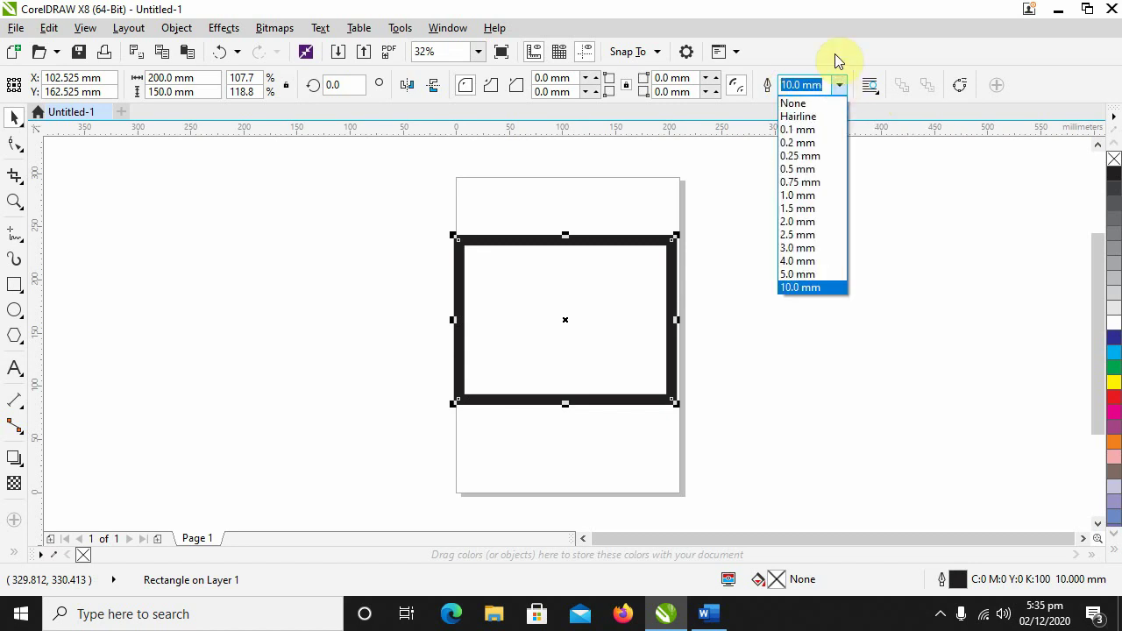
{"action": "left_click", "coordinate": [834, 45]}
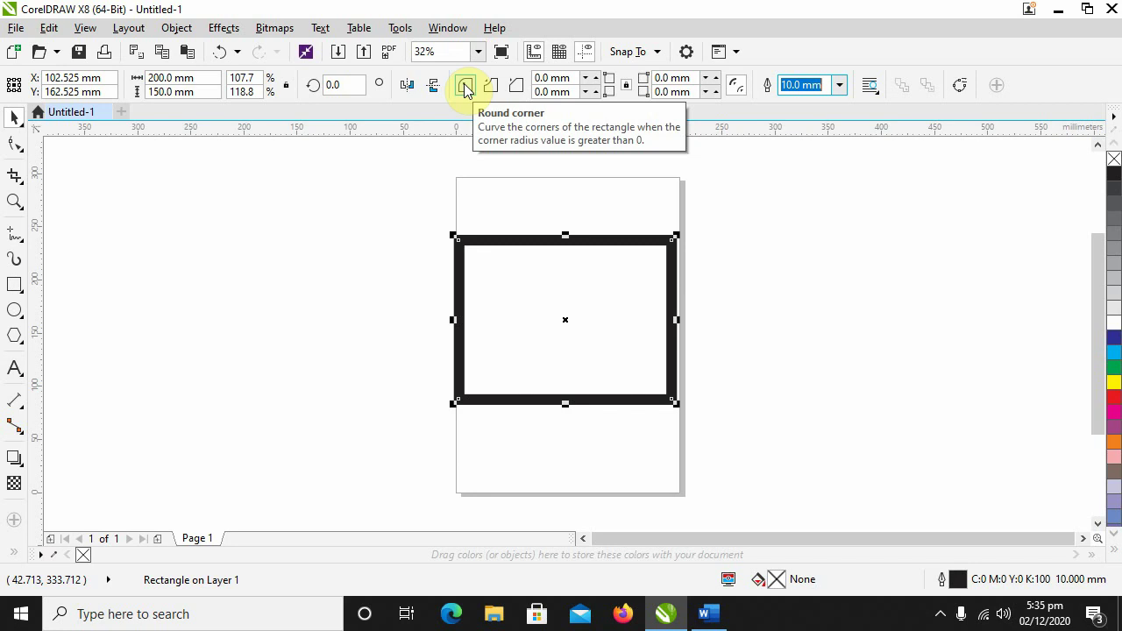
Step: Round all four corners of the thick-outlined rectangle with a 100 mm corner radius
{"action": "left_click", "coordinate": [757, 289]}
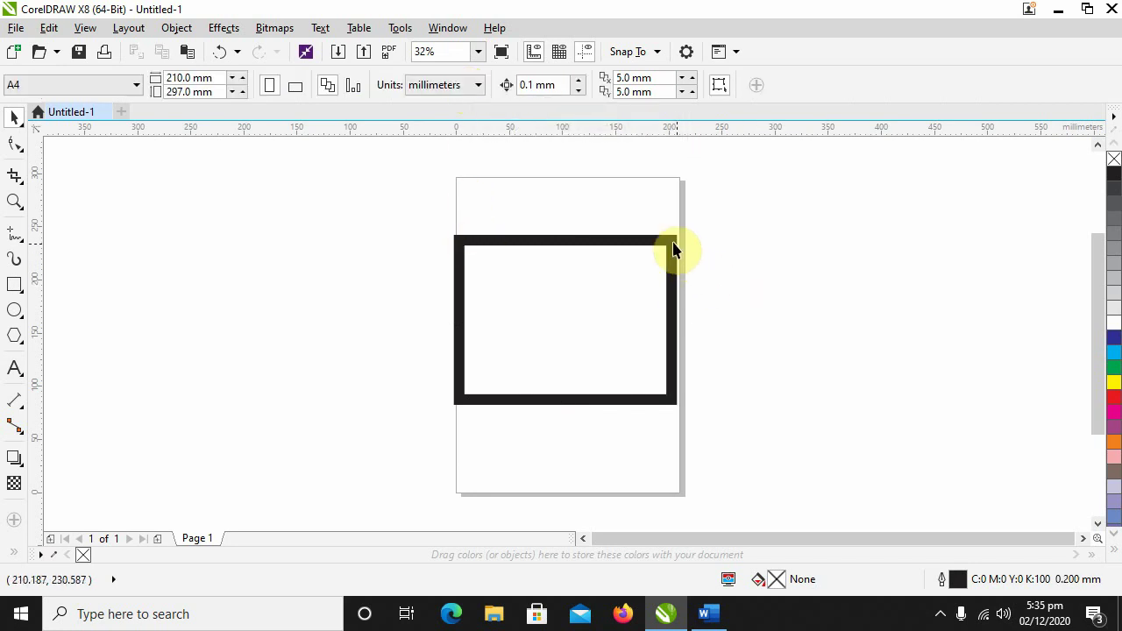
{"action": "left_click", "coordinate": [546, 239]}
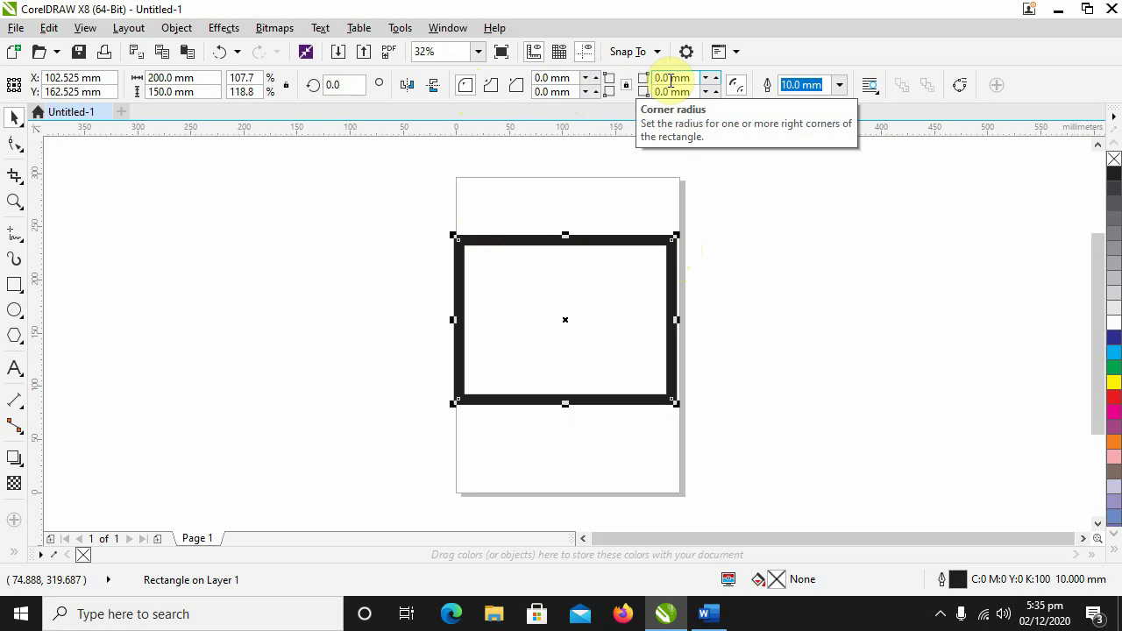
{"action": "double_click", "coordinate": [539, 78]}
{"action": "type", "text": "1"}
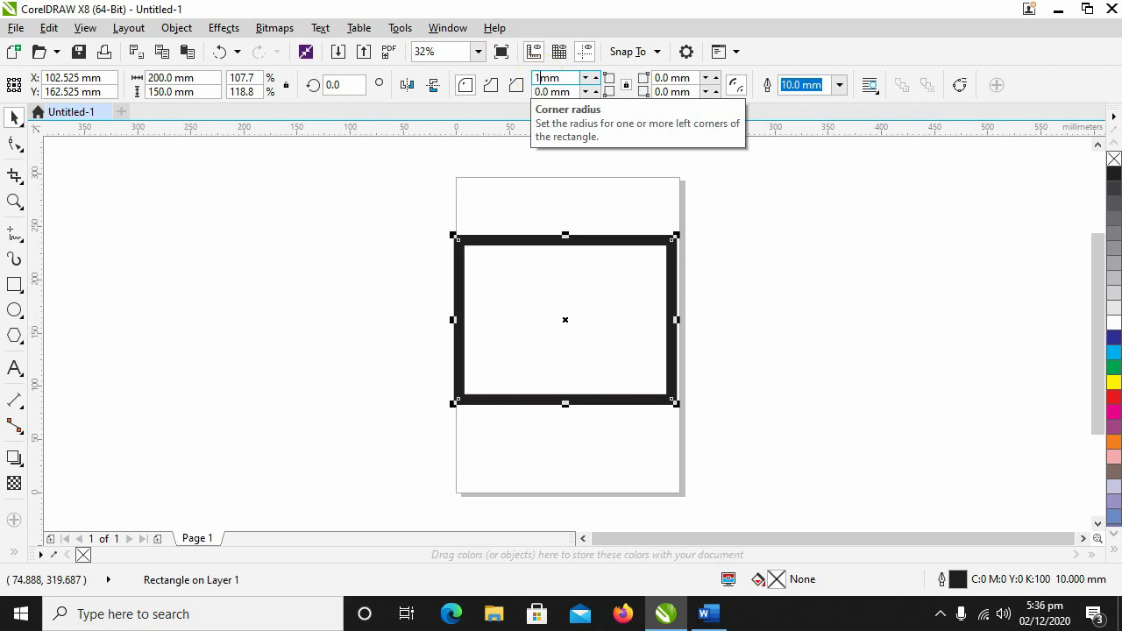
{"action": "type", "text": "00"}
{"action": "key", "text": "Return"}
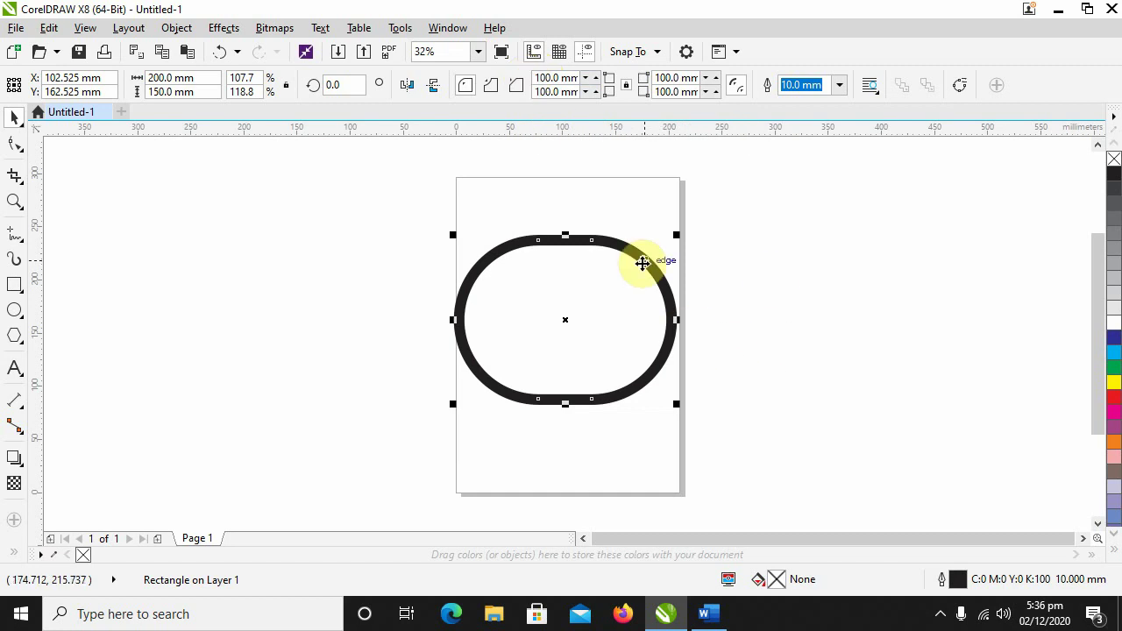
Step: Reduce the corner radius of all four rectangle corners first to 40 mm and finally to 20 mm
{"action": "left_click_drag", "start_coordinate": [554, 78], "coordinate": [527, 77]}
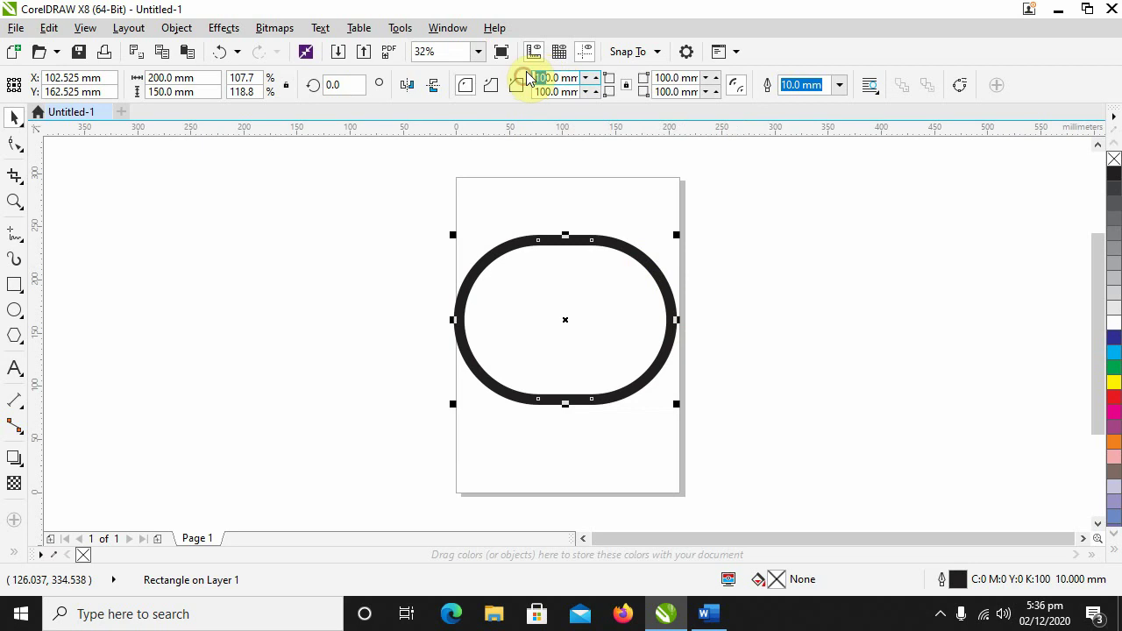
{"action": "type", "text": "4"}
{"action": "key", "text": "Return"}
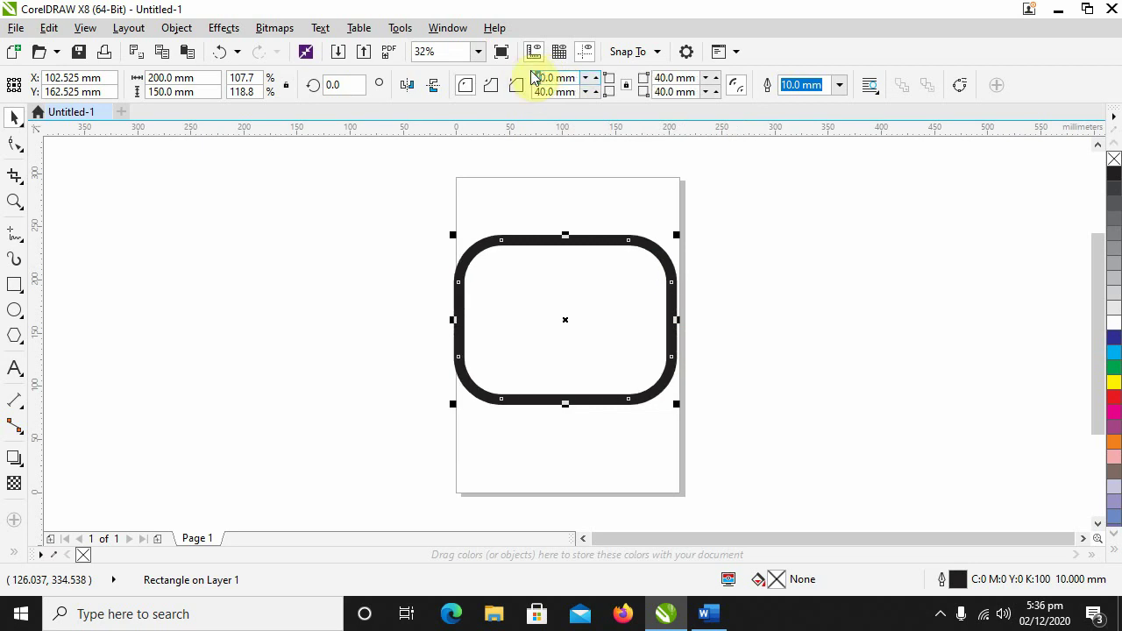
{"action": "type", "text": "2"}
{"action": "key", "text": "Return"}
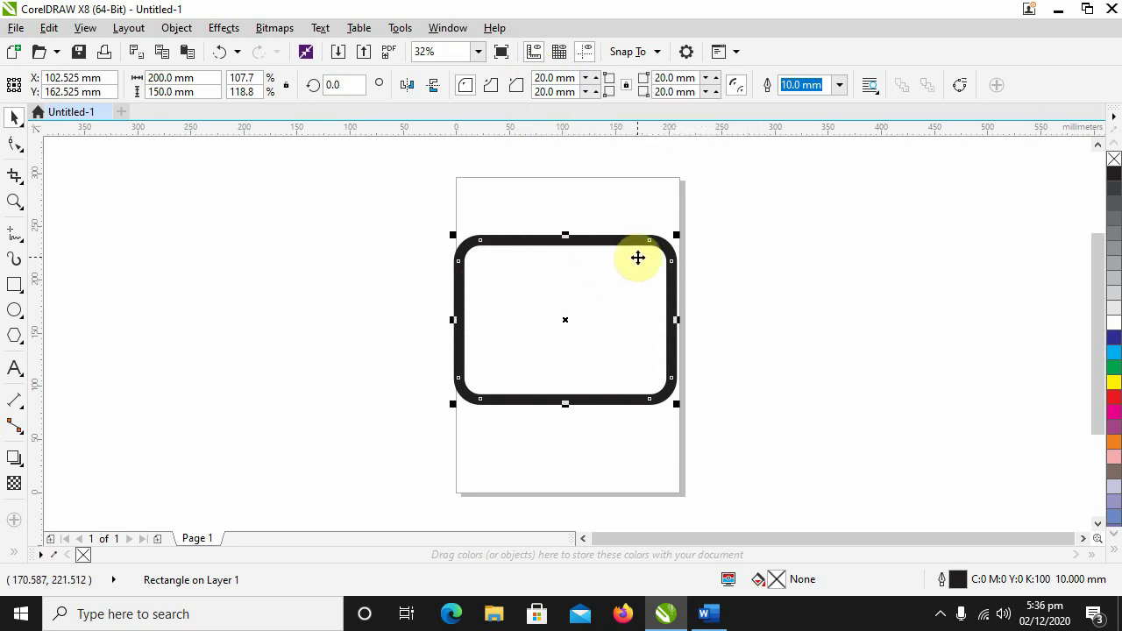
Step: Compare the scalloped and round corner styles on the rectangle, ending with chamfered corners
{"action": "left_click", "coordinate": [491, 86]}
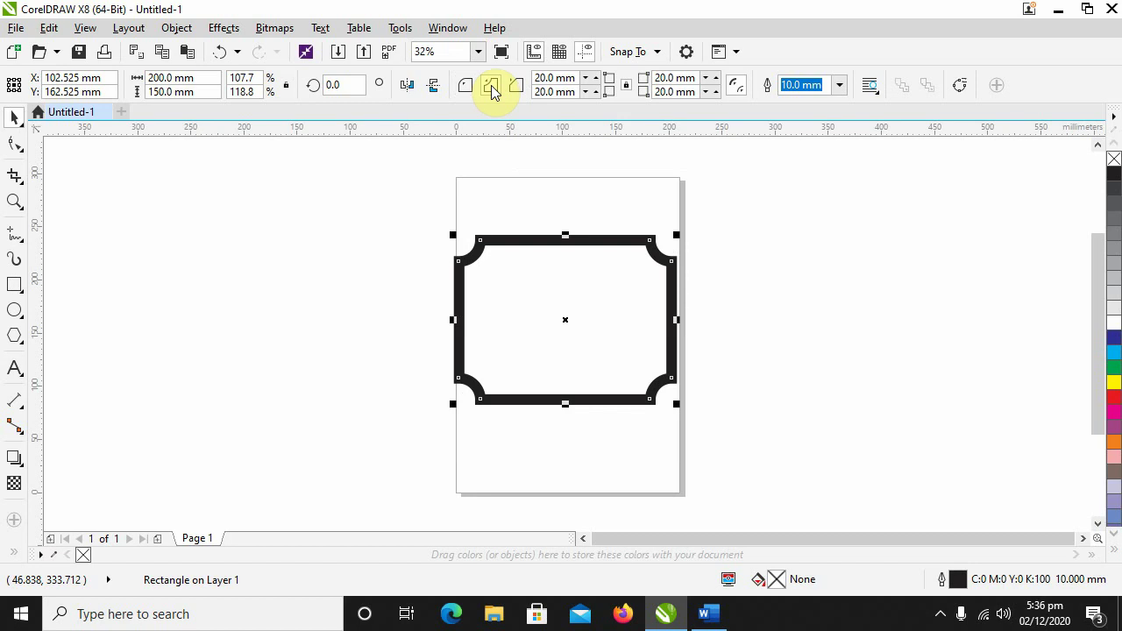
{"action": "left_click", "coordinate": [466, 85]}
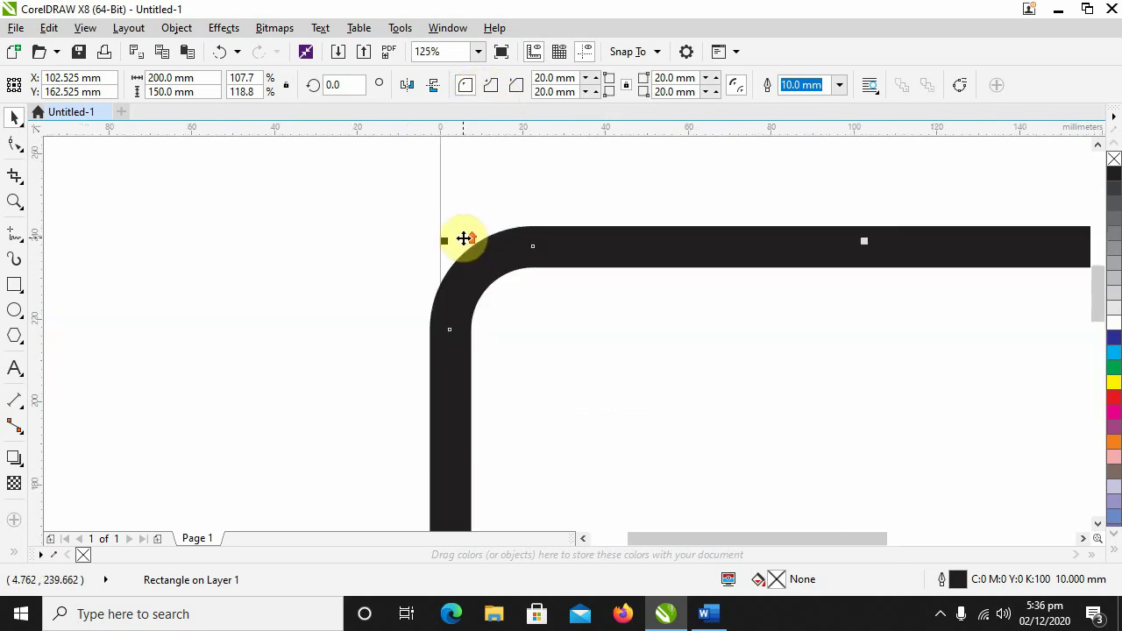
{"action": "scroll", "coordinate": [460, 245], "scroll_direction": "up", "scroll_amount": 3}
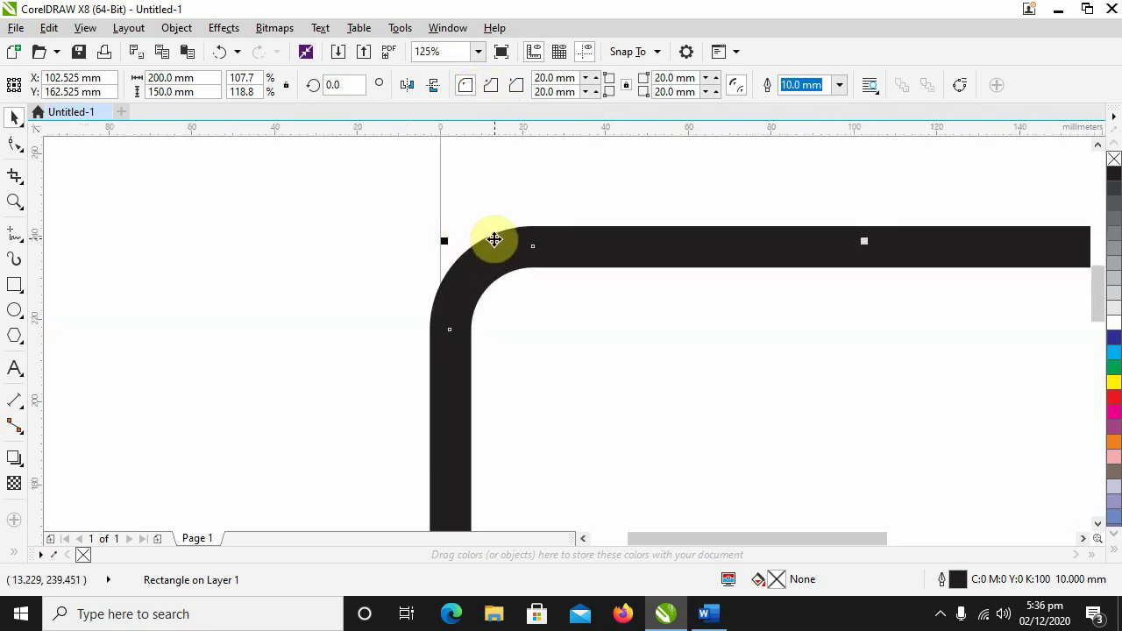
{"action": "left_click", "coordinate": [491, 85]}
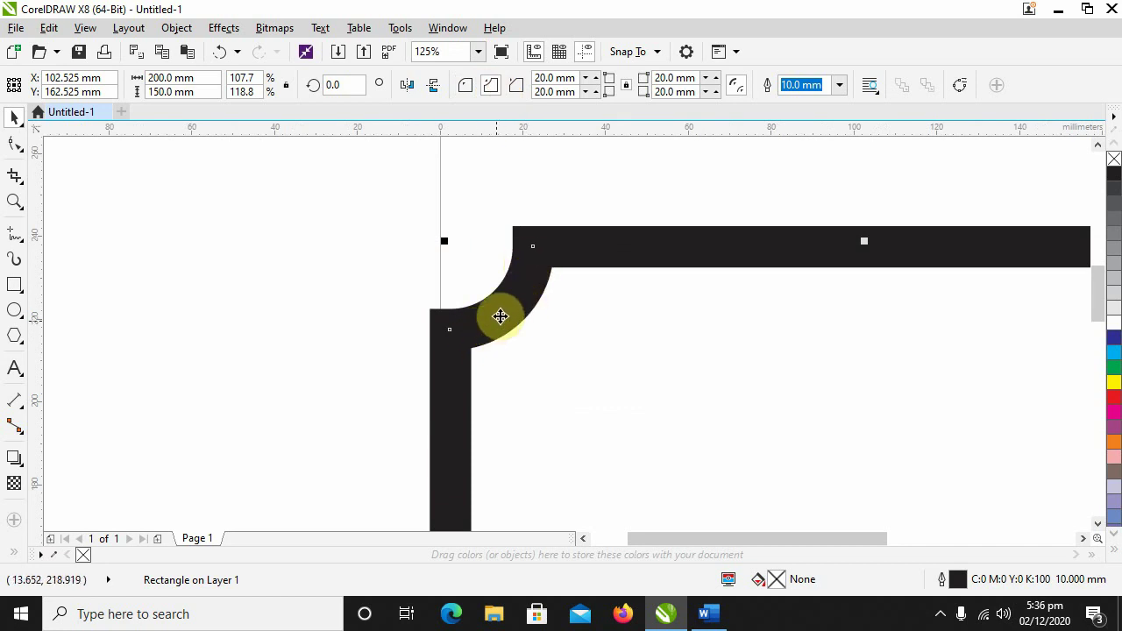
{"action": "left_click", "coordinate": [517, 91]}
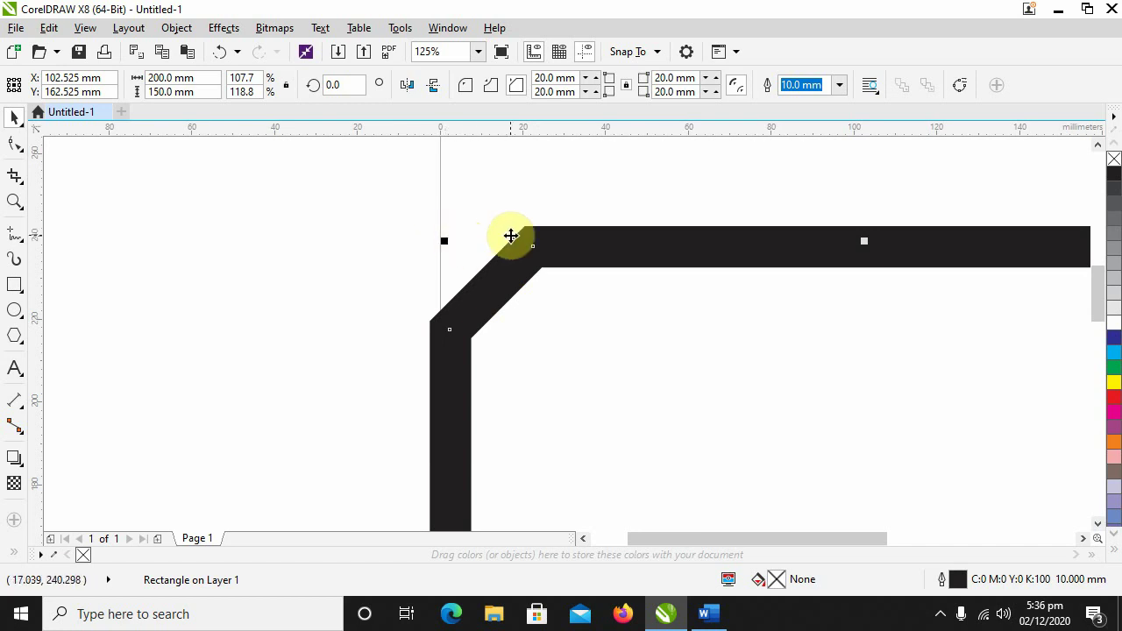
Step: Open corner-09.jpg from the exercise folder on the Desktop, examine its three corner-type diagrams, and close the image
{"action": "left_click", "coordinate": [496, 616]}
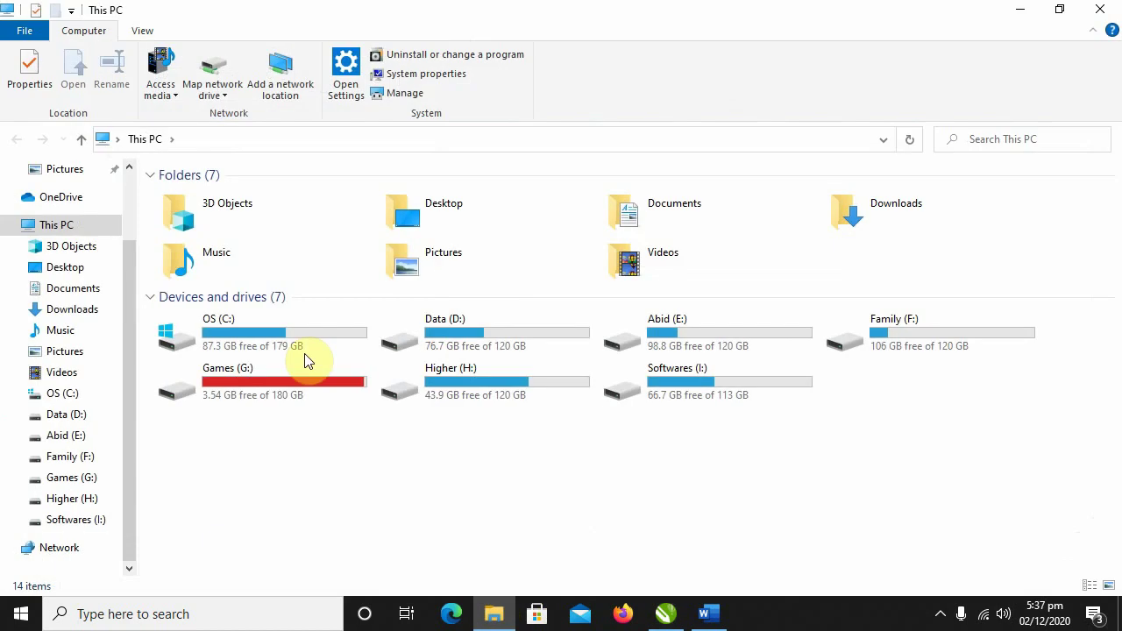
{"action": "double_click", "coordinate": [389, 213]}
{"action": "double_click", "coordinate": [198, 215]}
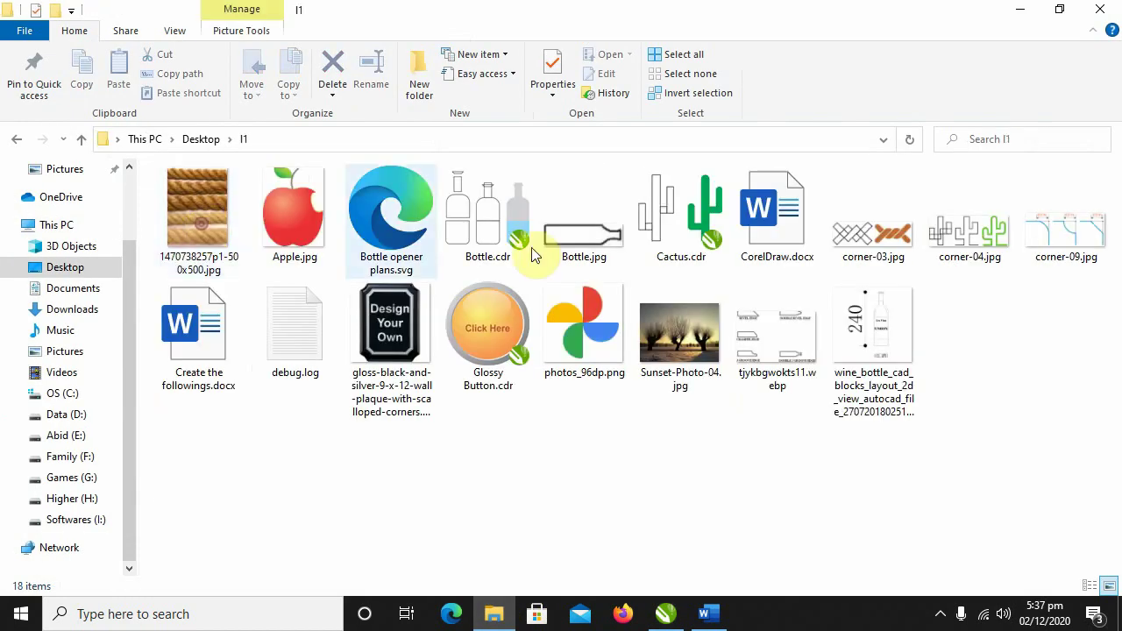
{"action": "double_click", "coordinate": [1032, 250]}
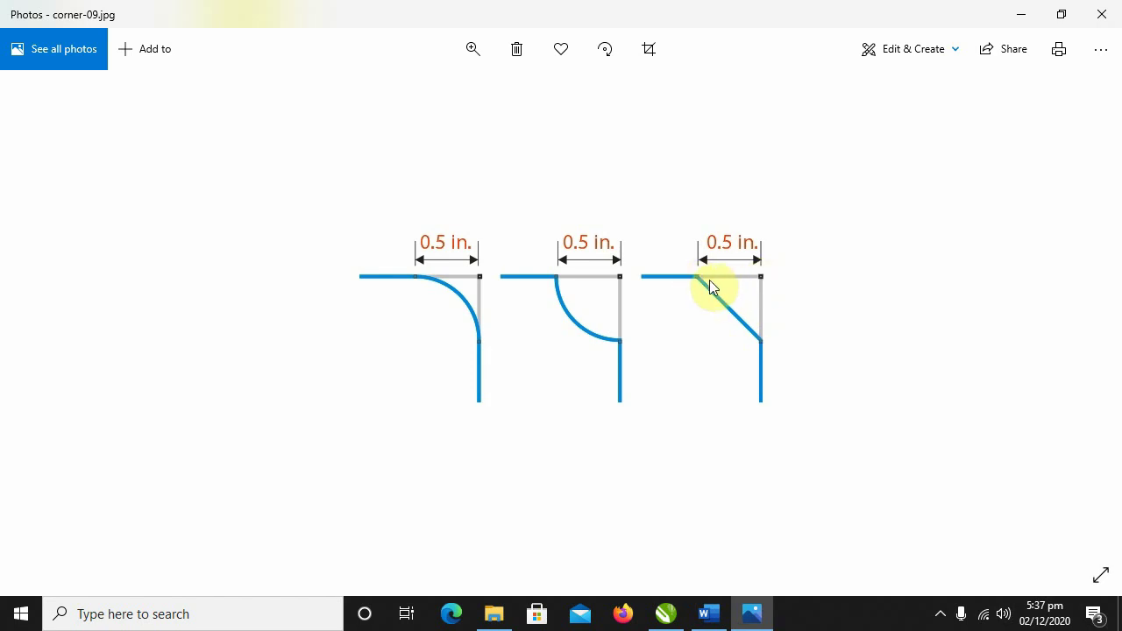
{"action": "left_click", "coordinate": [1102, 16]}
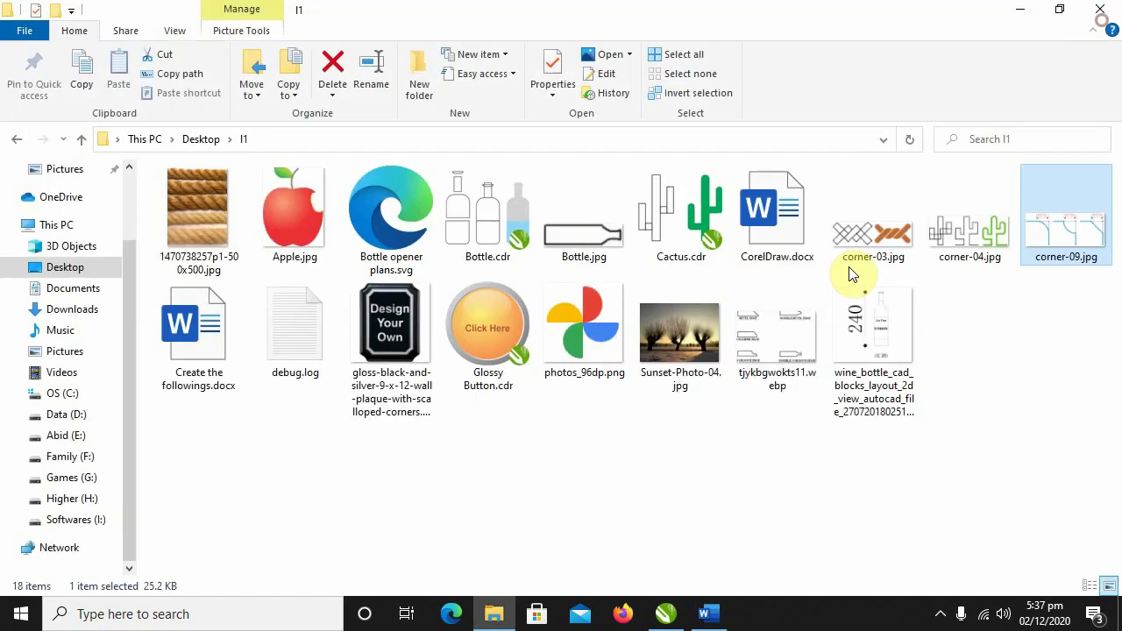
Step: Switch back to the CorelDRAW drawing and unlock simultaneous corner editing for the chamfered rectangle
{"action": "left_click", "coordinate": [665, 616]}
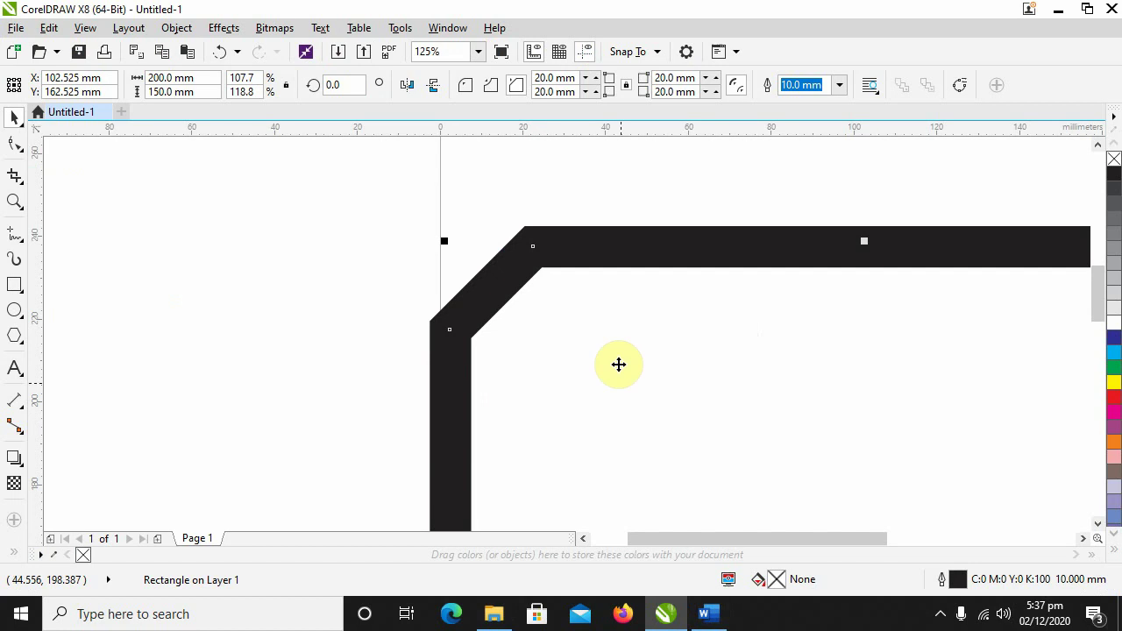
{"action": "scroll", "coordinate": [618, 363], "scroll_direction": "down", "scroll_amount": 2}
{"action": "left_click_drag", "start_coordinate": [629, 363], "coordinate": [560, 278]}
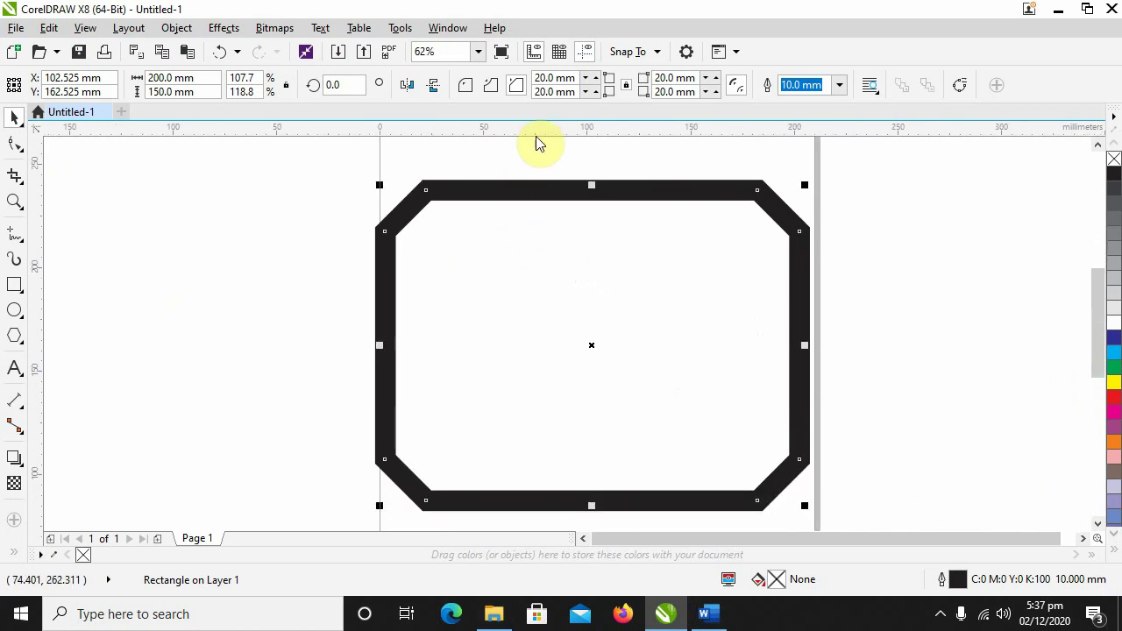
{"action": "left_click", "coordinate": [550, 77]}
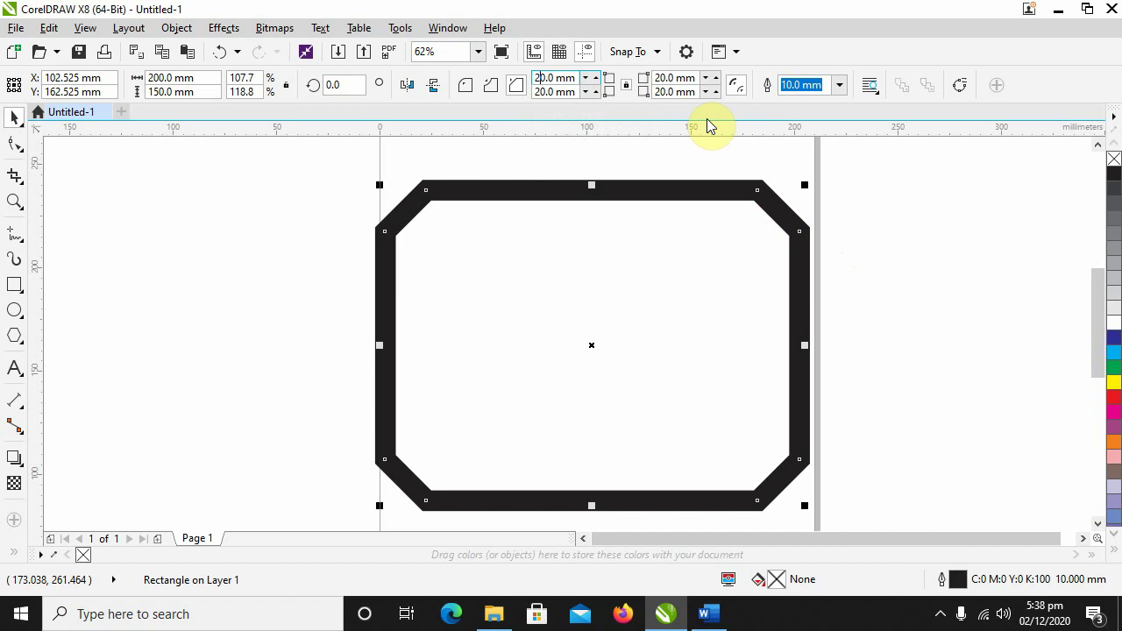
{"action": "left_click", "coordinate": [628, 85]}
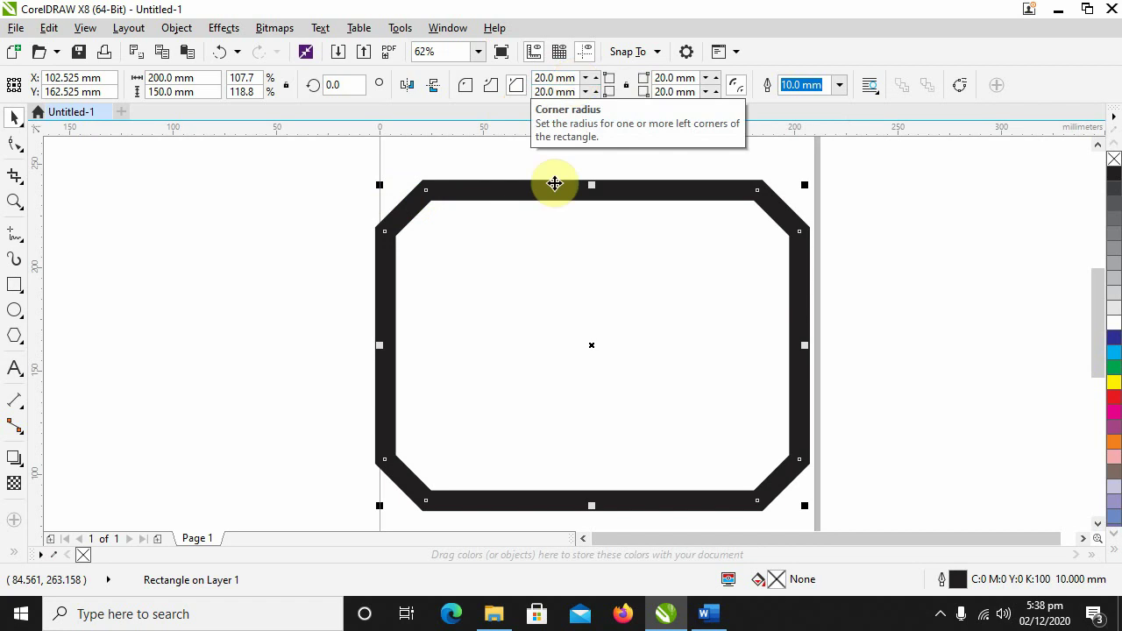
Step: Set the corner radius to 0 mm for the rectangle's lower-left and upper-right corners only
{"action": "left_click_drag", "start_coordinate": [618, 285], "coordinate": [603, 274]}
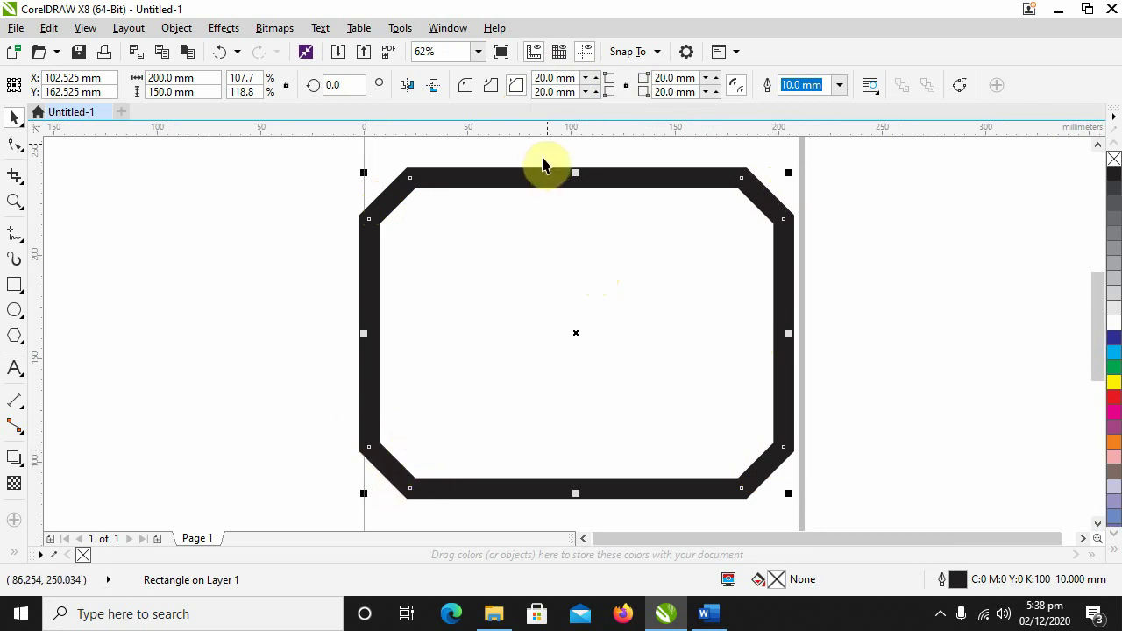
{"action": "triple_click", "coordinate": [574, 92]}
{"action": "type", "text": "0"}
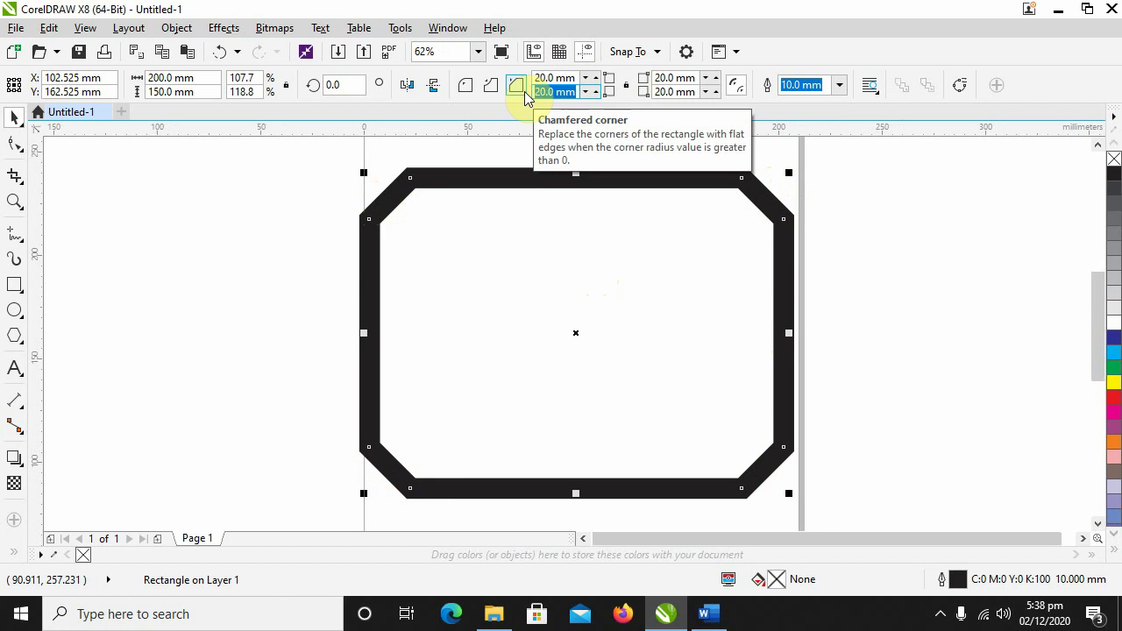
{"action": "key", "text": "Return"}
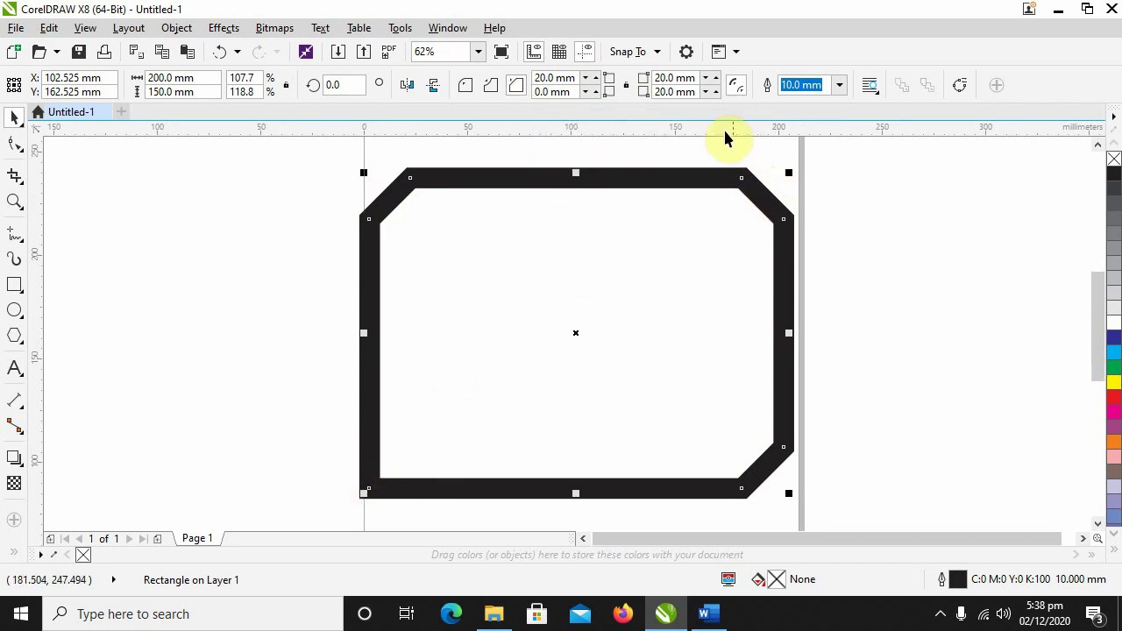
{"action": "double_click", "coordinate": [659, 77]}
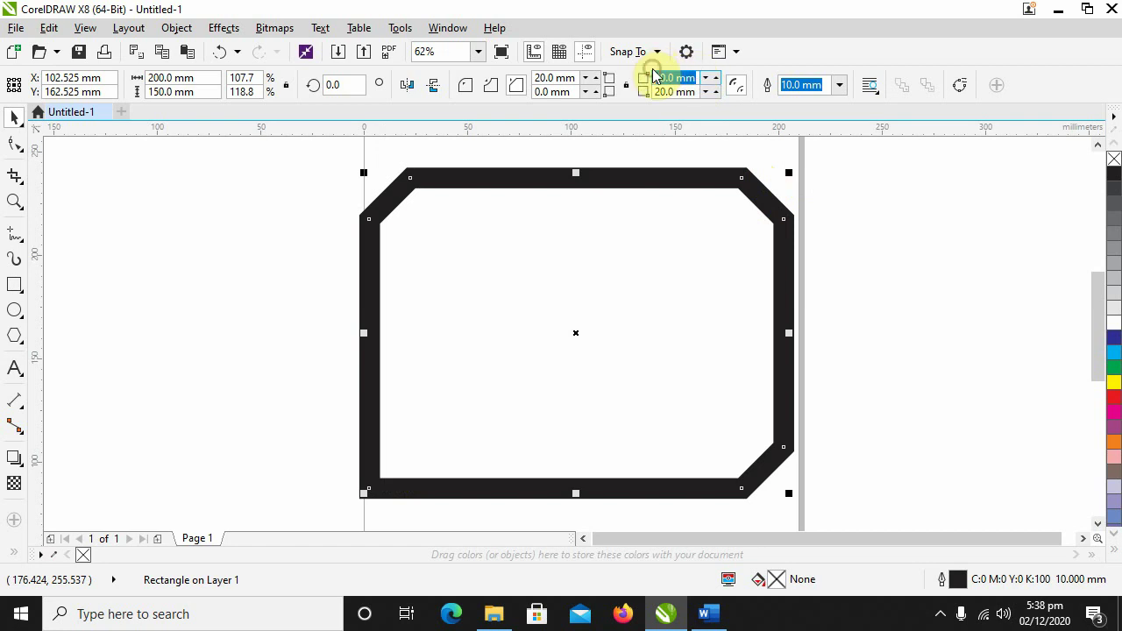
{"action": "type", "text": "0"}
{"action": "key", "text": "Return"}
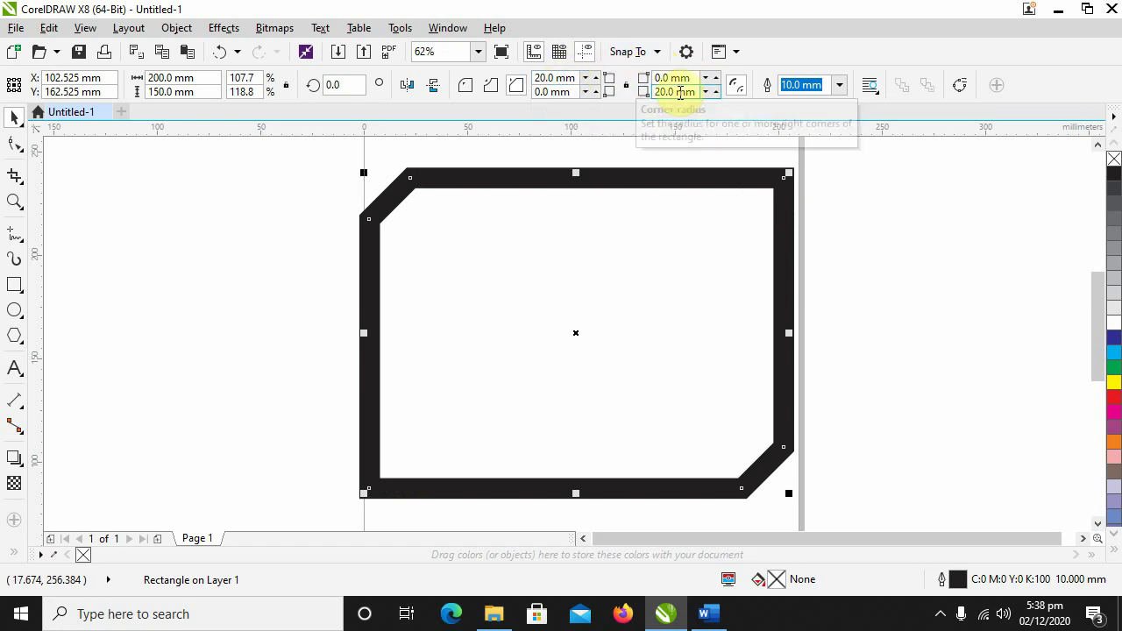
Step: Try scalloped corners on the rectangle's two remaining shaped corners, finish with round corners, and deselect the rectangle
{"action": "left_click", "coordinate": [493, 90]}
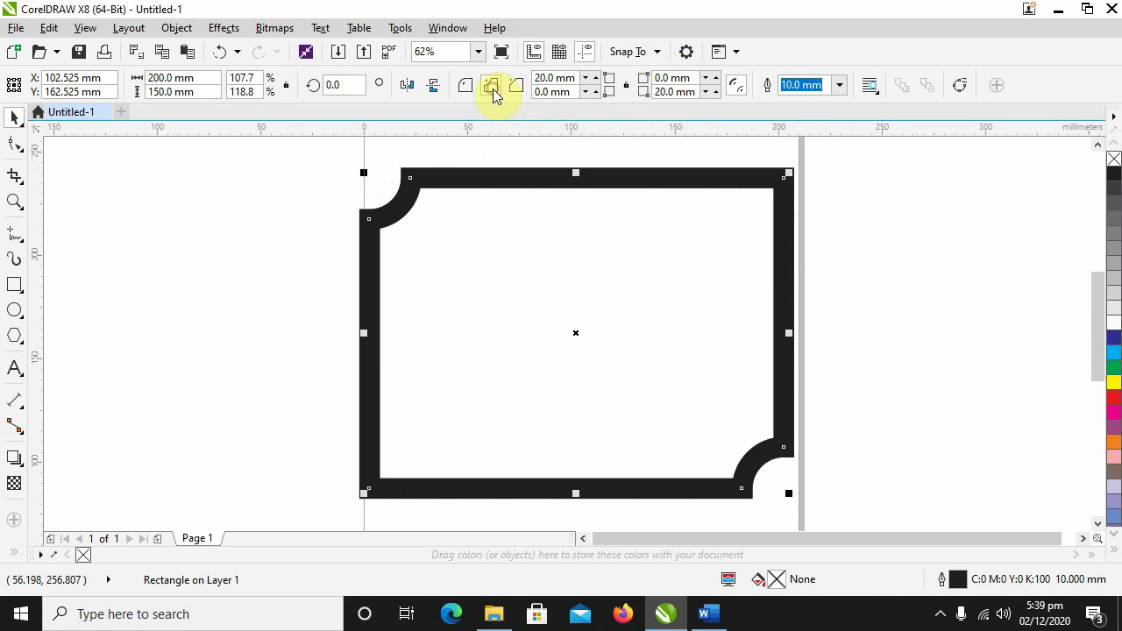
{"action": "left_click", "coordinate": [463, 88]}
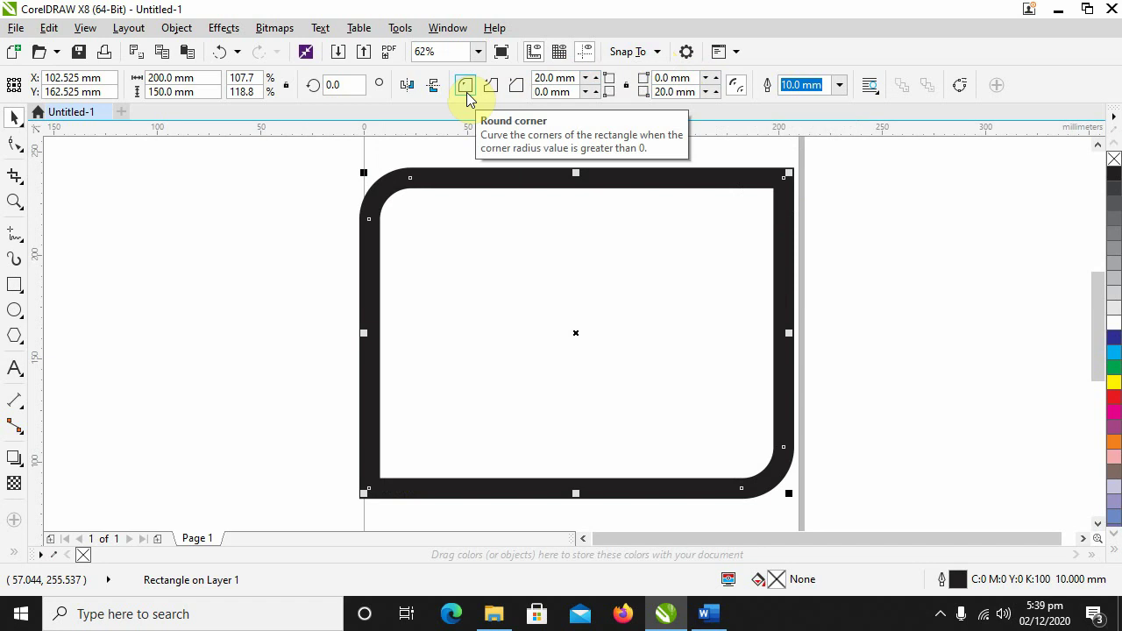
{"action": "left_click", "coordinate": [863, 198]}
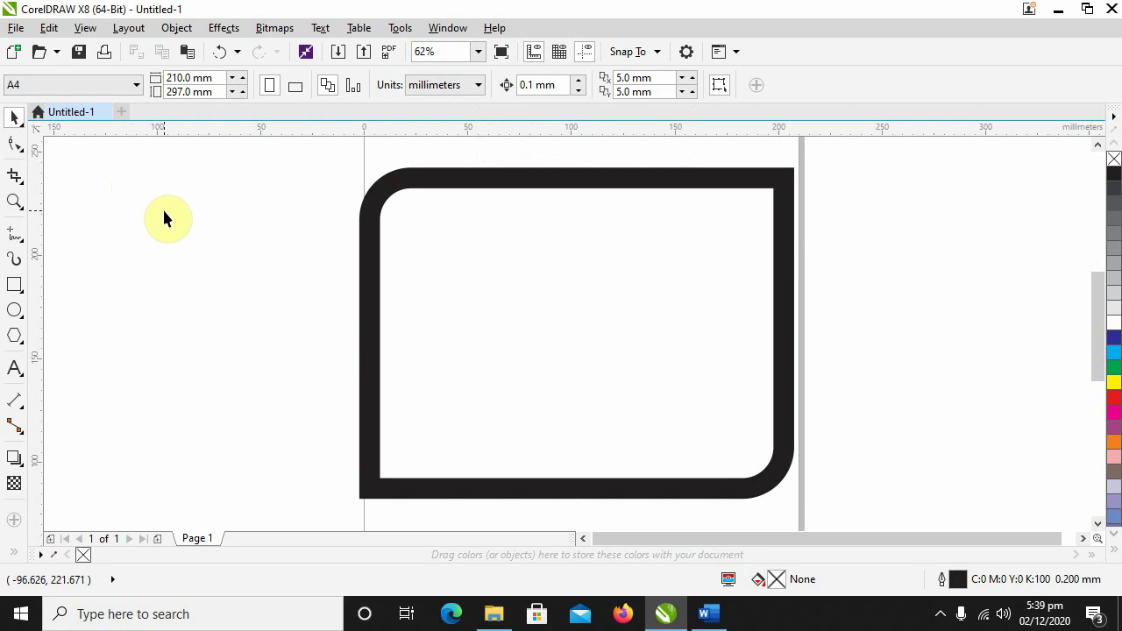
Step: Import Sunset-Photo-04.jpg at its original size and move it to the empty area left of the page
{"action": "left_click", "coordinate": [23, 31]}
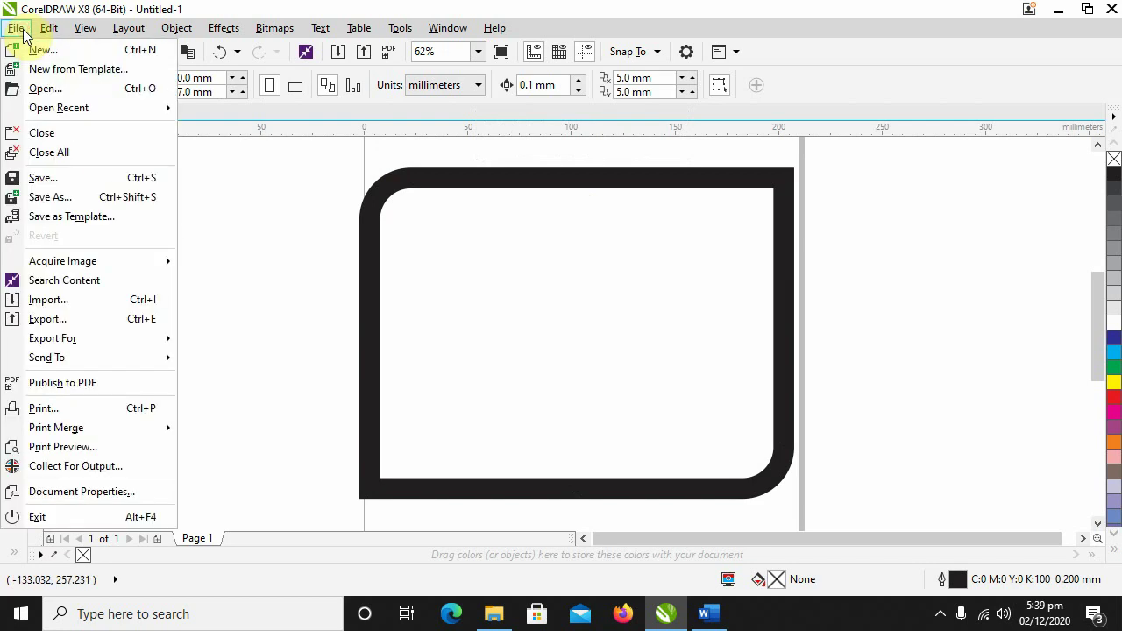
{"action": "left_click", "coordinate": [53, 302]}
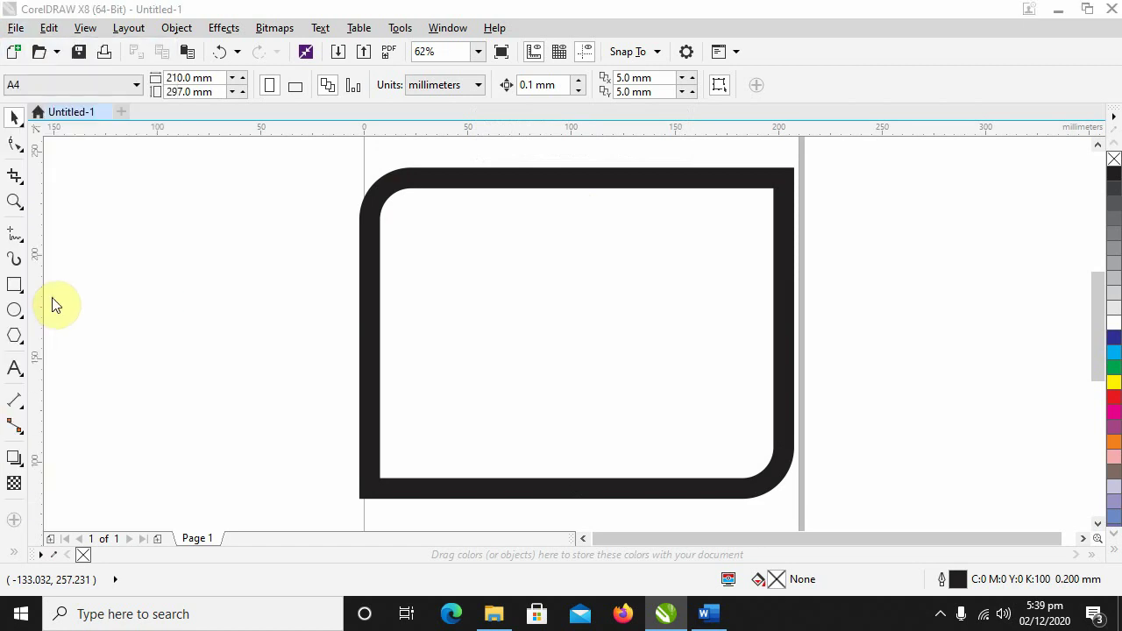
{"action": "left_click_drag", "start_coordinate": [561, 150], "coordinate": [349, 107]}
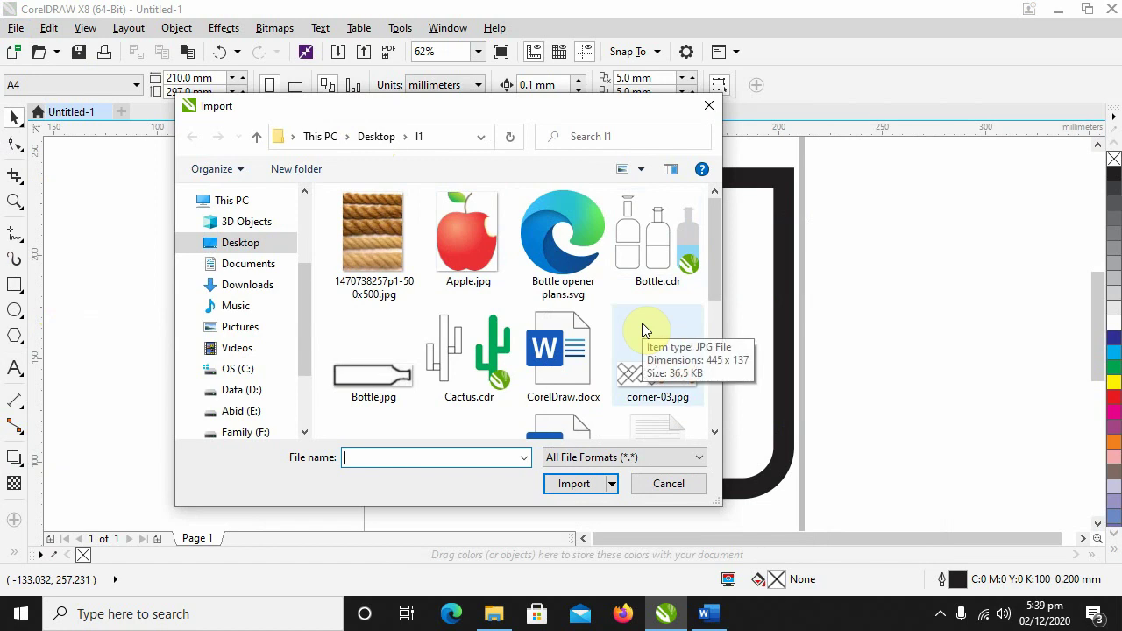
{"action": "scroll", "coordinate": [642, 323], "scroll_direction": "down", "scroll_amount": 3}
{"action": "left_click", "coordinate": [655, 348]}
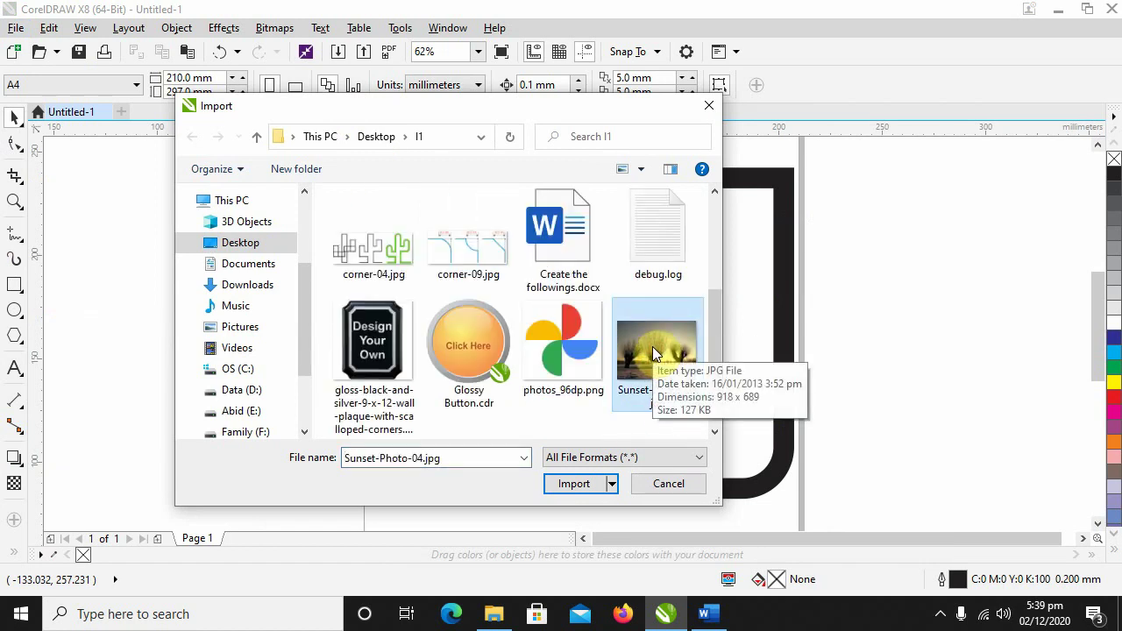
{"action": "left_click", "coordinate": [581, 488]}
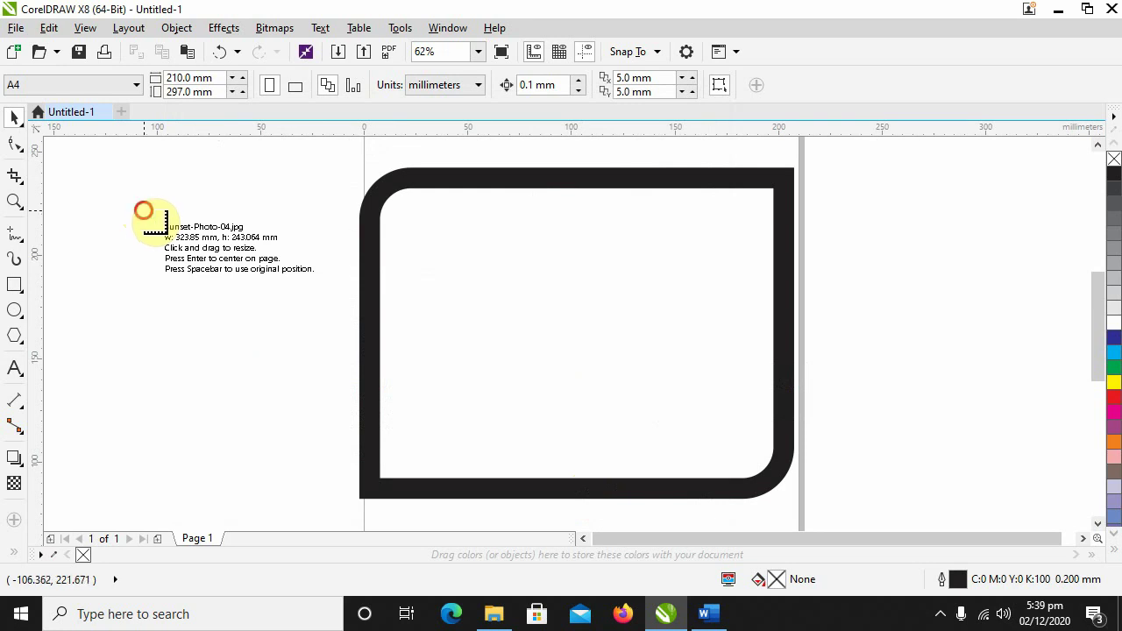
{"action": "left_click", "coordinate": [145, 211]}
{"action": "scroll", "coordinate": [538, 263], "scroll_direction": "down", "scroll_amount": 2}
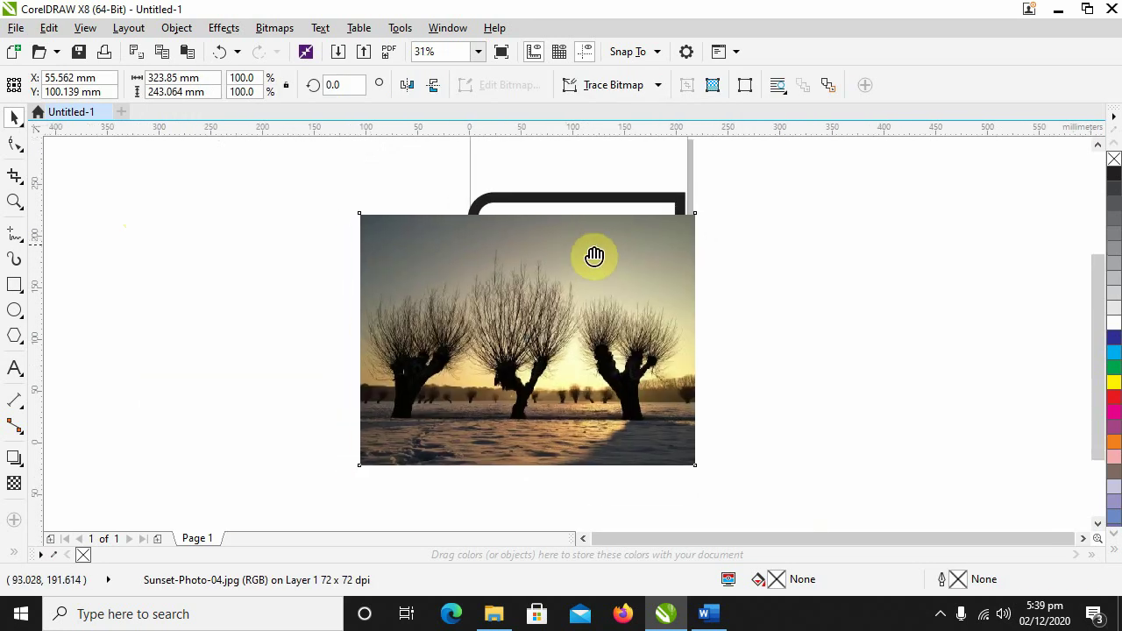
{"action": "left_click_drag", "start_coordinate": [576, 296], "coordinate": [288, 268]}
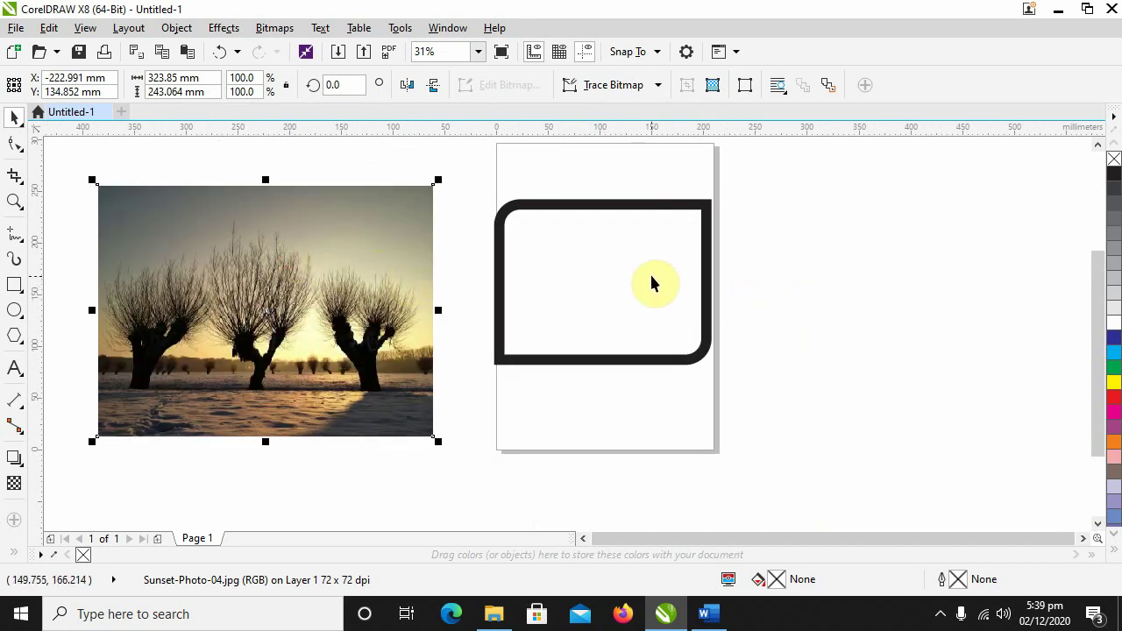
Step: PowerClip the sunset photo inside the thick-outlined rectangle and deselect the result
{"action": "left_click", "coordinate": [481, 263]}
{"action": "left_click", "coordinate": [333, 224]}
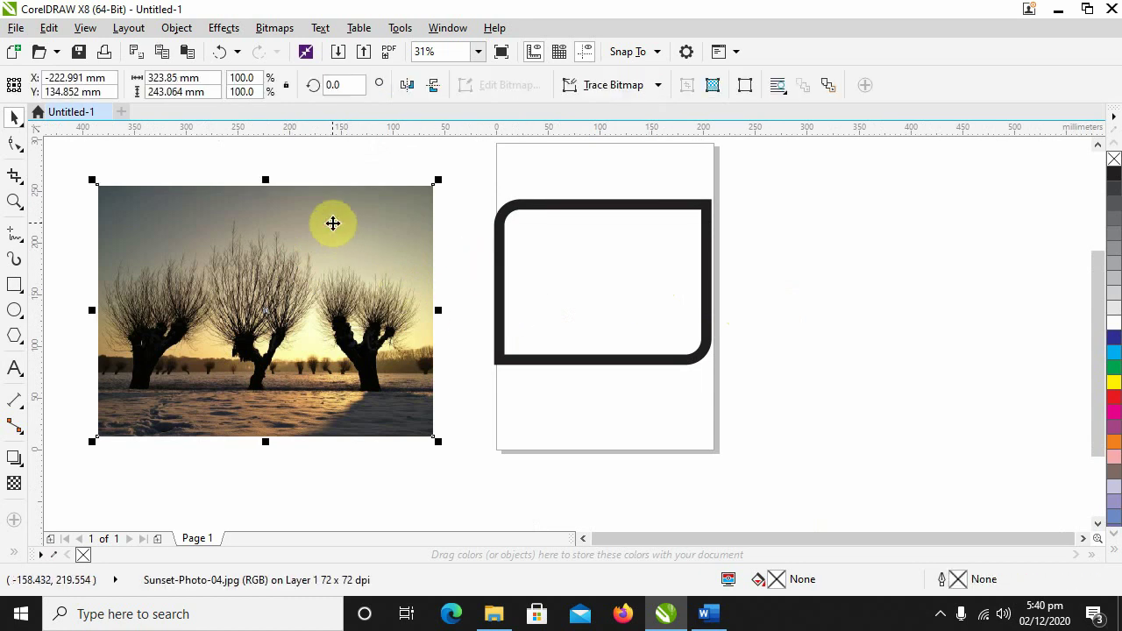
{"action": "left_click", "coordinate": [180, 32]}
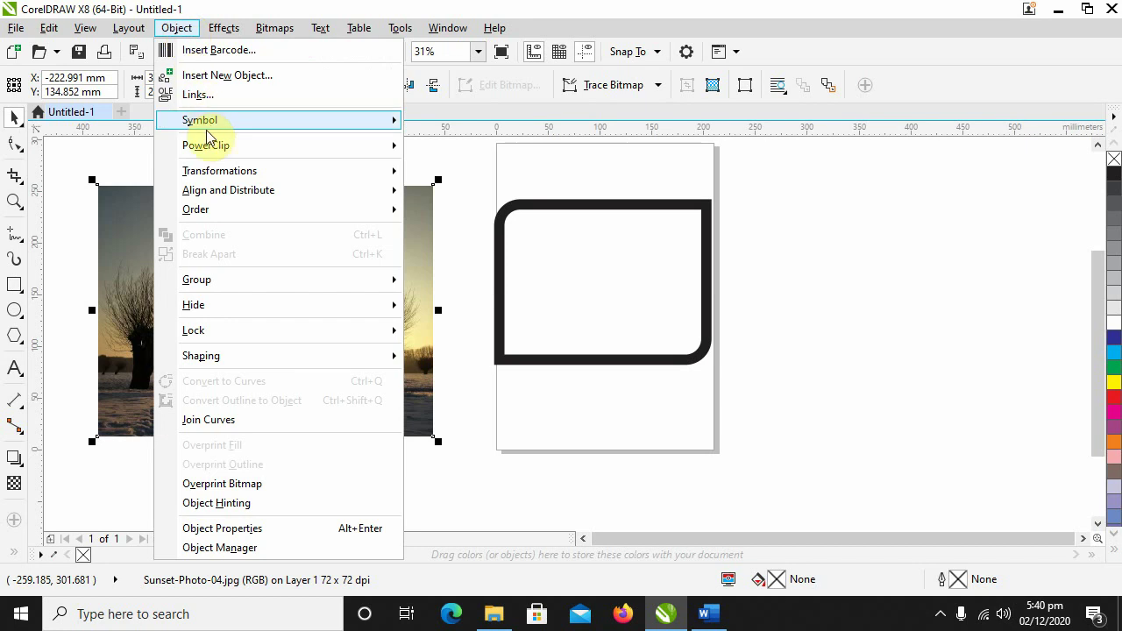
{"action": "mouse_move", "coordinate": [212, 149]}
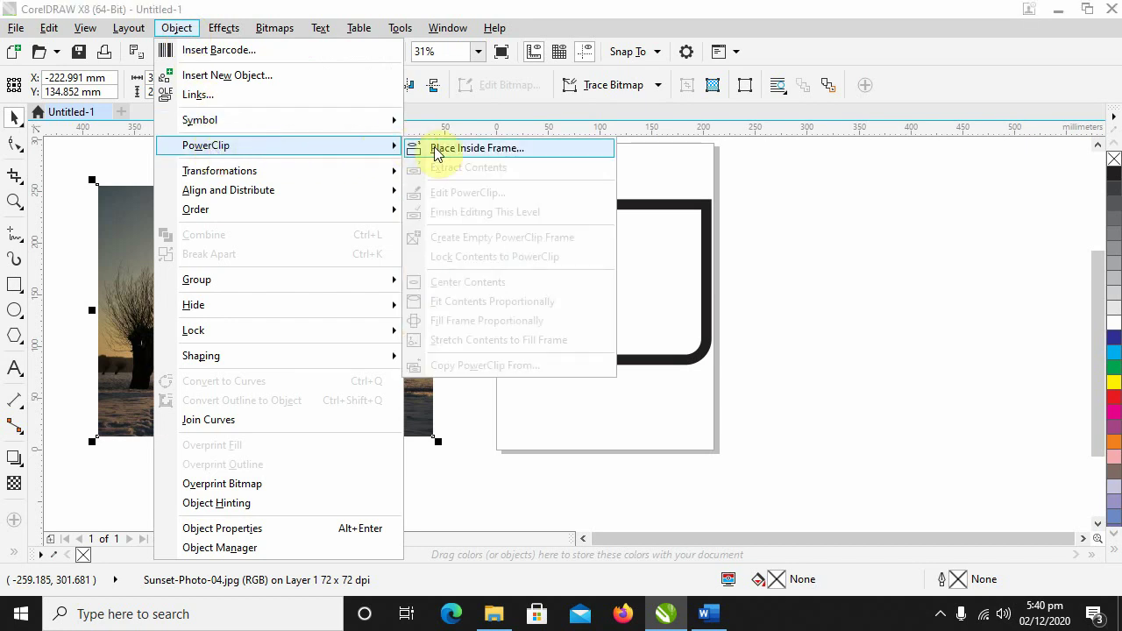
{"action": "left_click", "coordinate": [496, 150]}
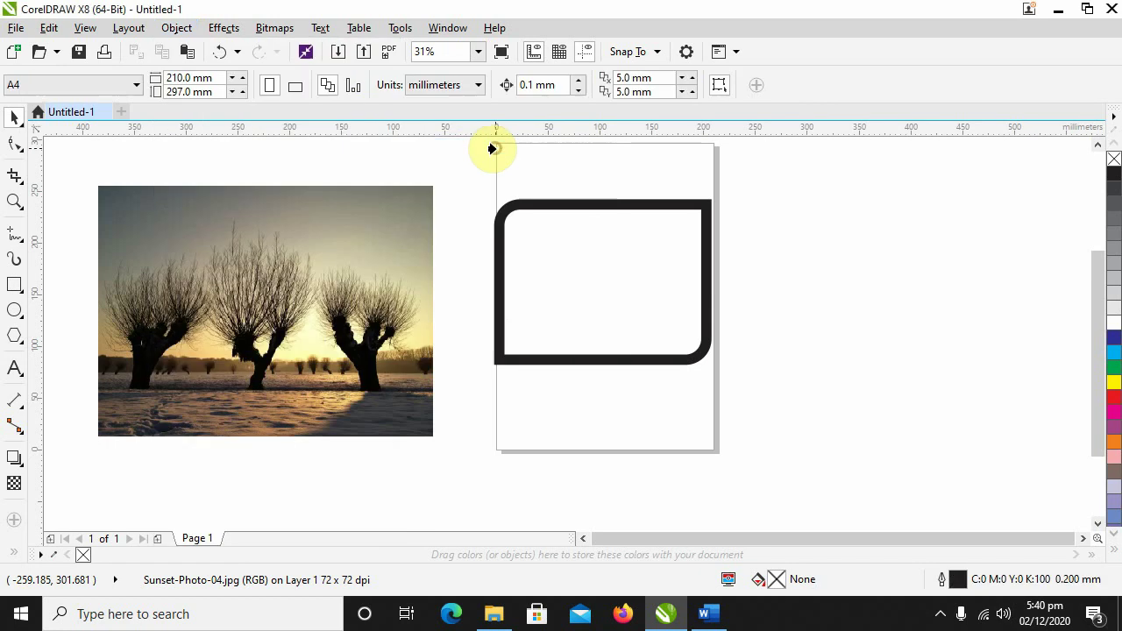
{"action": "left_click", "coordinate": [587, 265]}
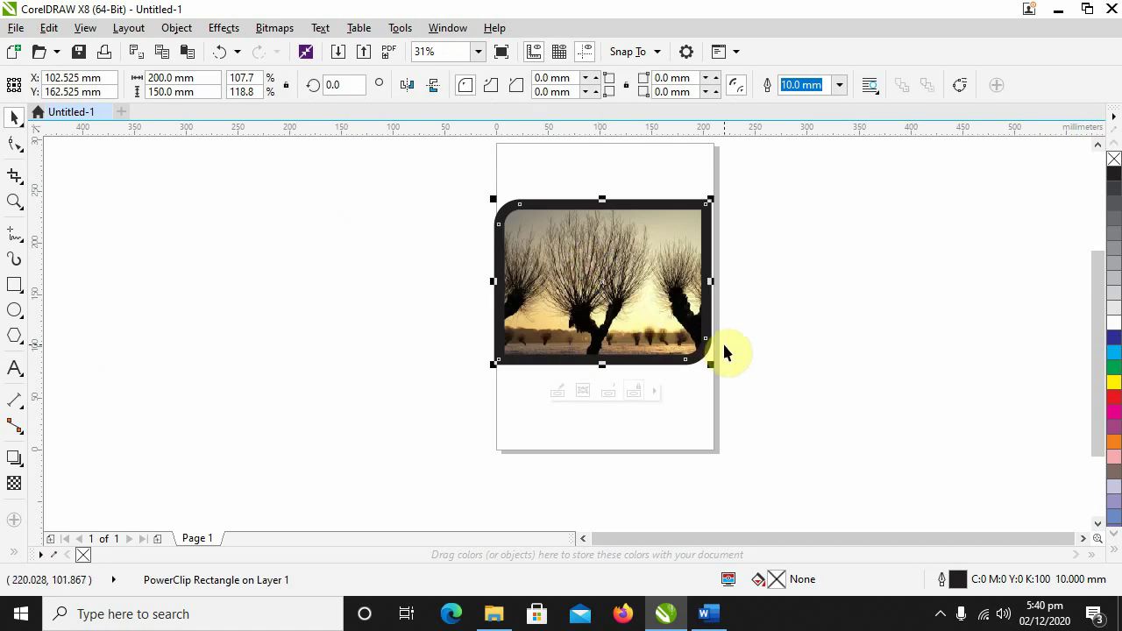
{"action": "left_click", "coordinate": [758, 298]}
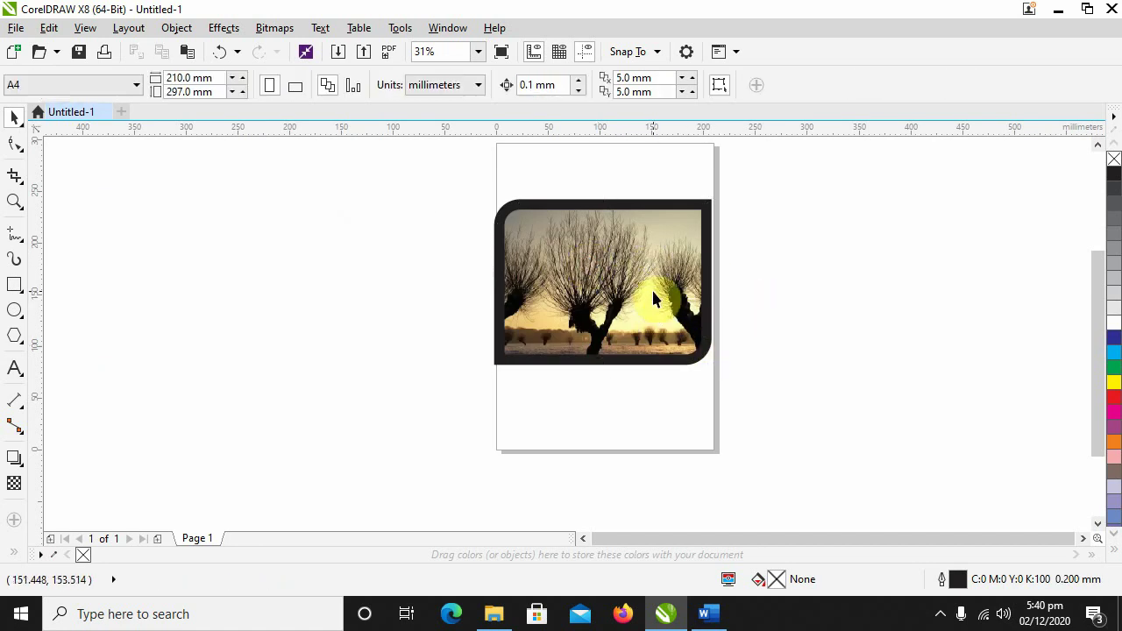
Step: Try fitting the photo proportionally within the PowerClip frame, then undo the fit and deselect the frame
{"action": "left_click_drag", "start_coordinate": [653, 296], "coordinate": [618, 321]}
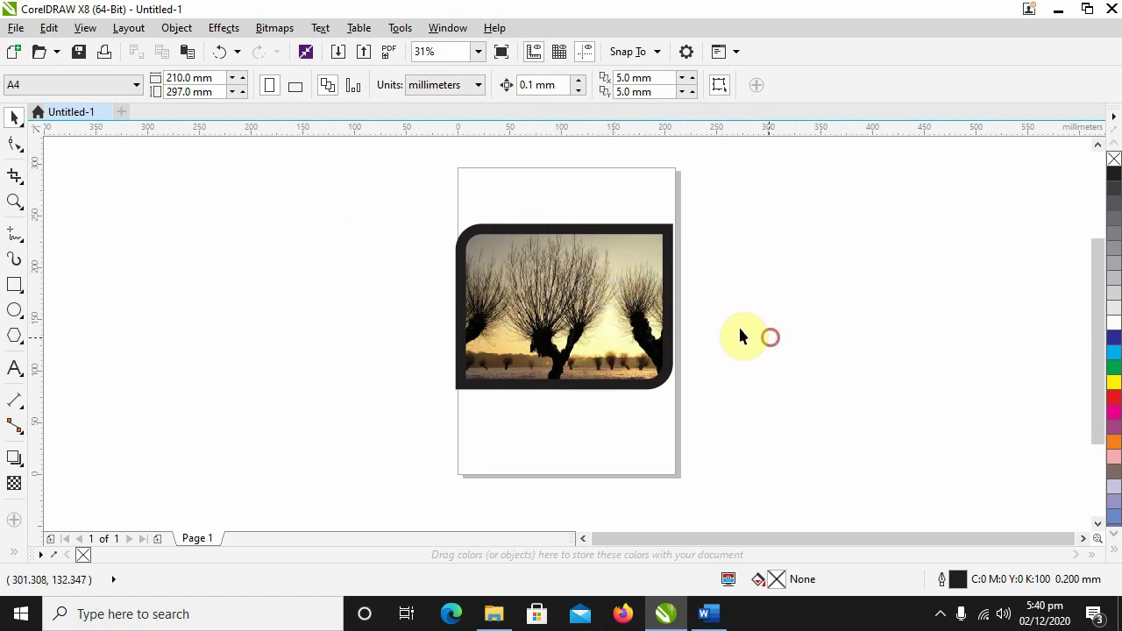
{"action": "left_click", "coordinate": [628, 298]}
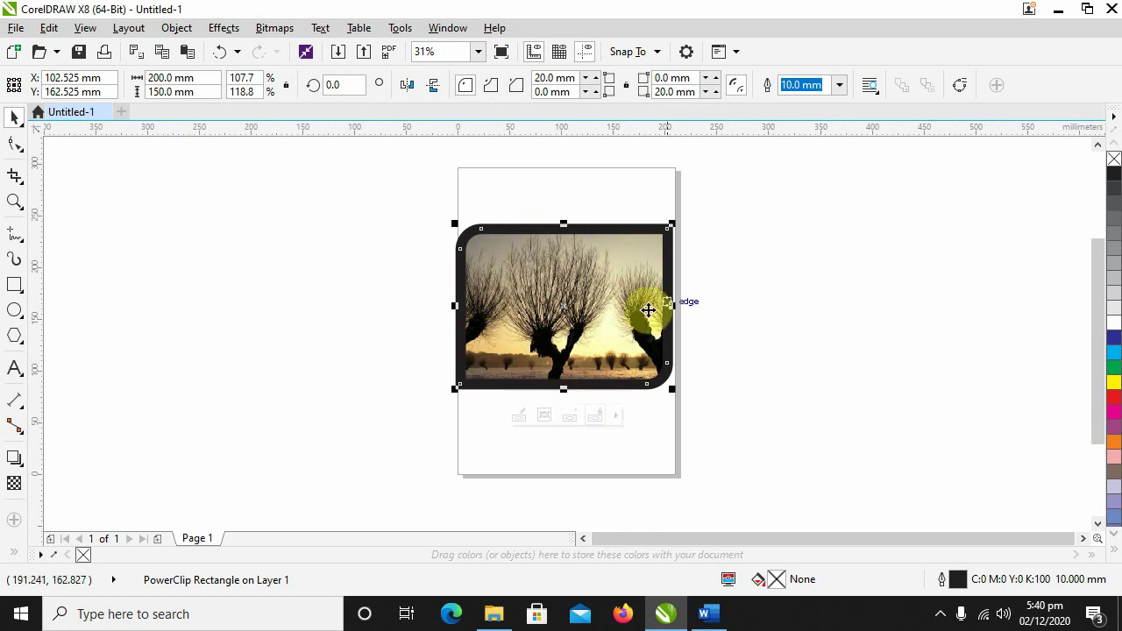
{"action": "right_click", "coordinate": [618, 274]}
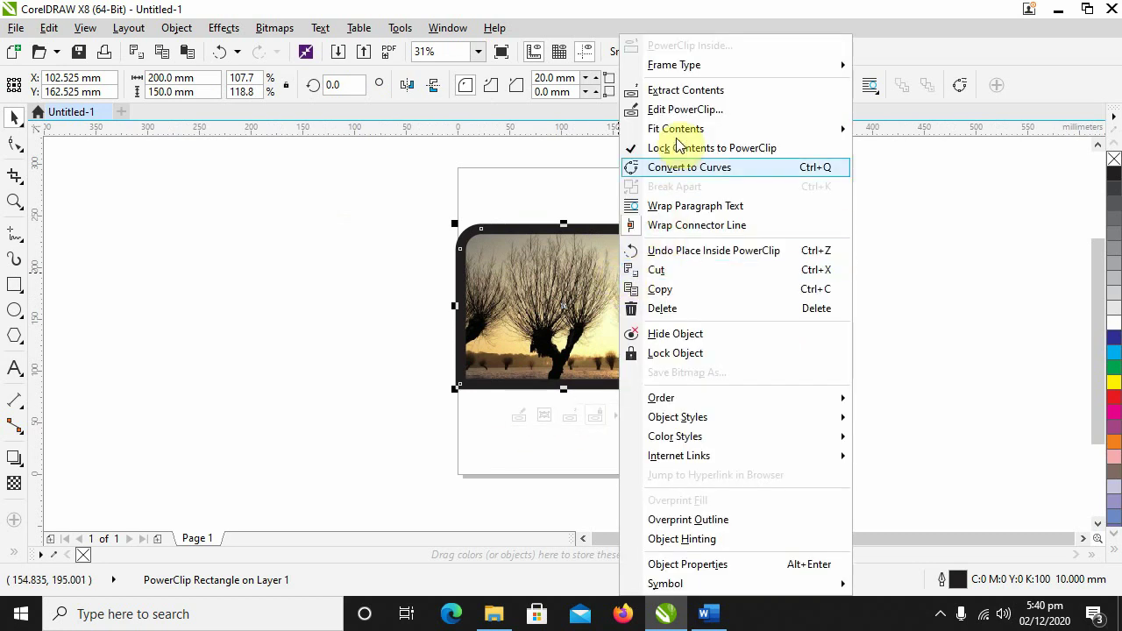
{"action": "mouse_move", "coordinate": [700, 133]}
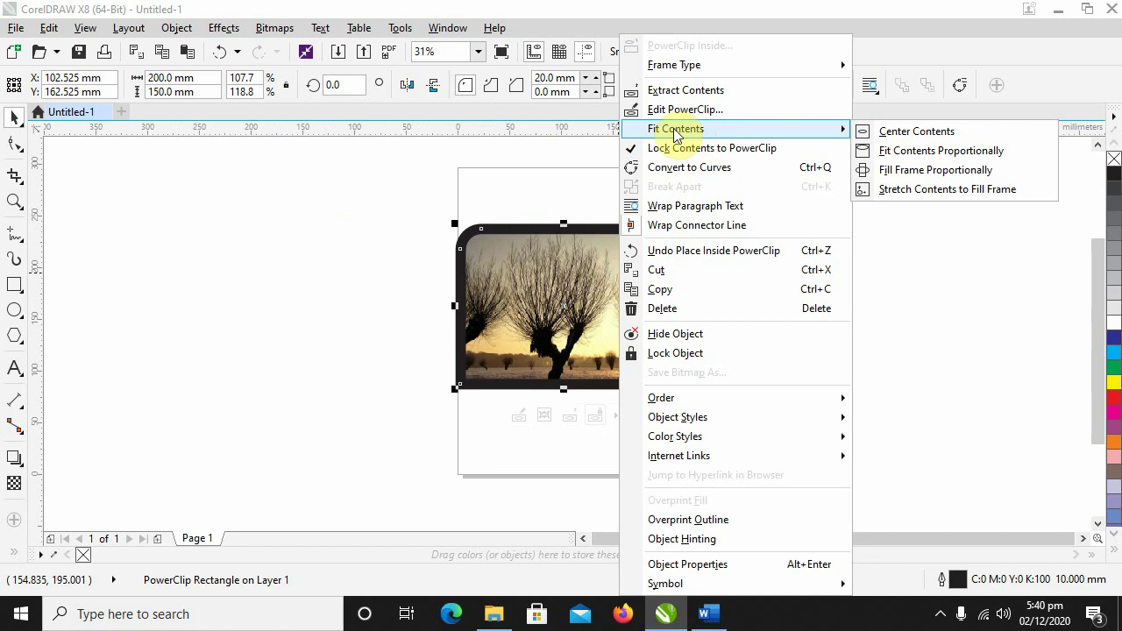
{"action": "left_click", "coordinate": [920, 156]}
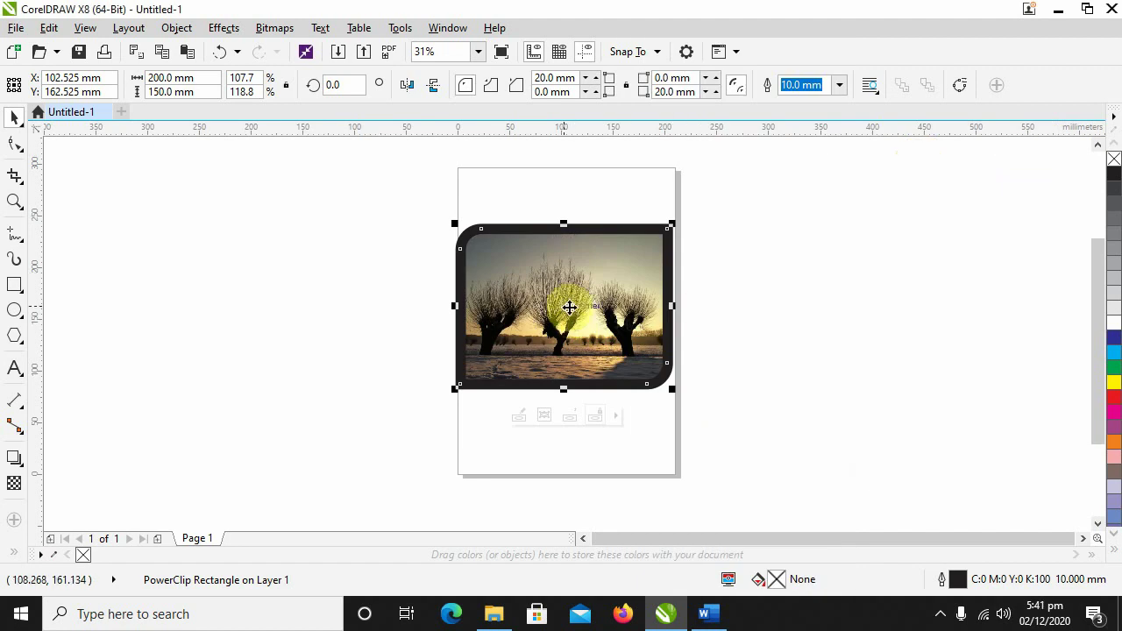
{"action": "left_click", "coordinate": [49, 27]}
{"action": "left_click", "coordinate": [69, 50]}
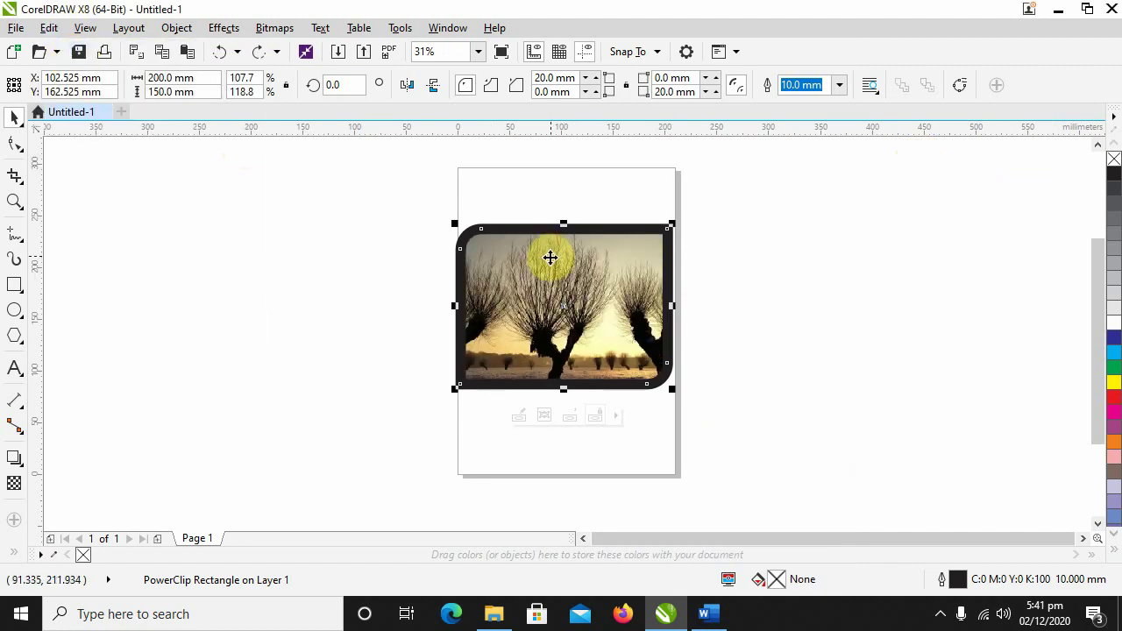
{"action": "left_click", "coordinate": [729, 262]}
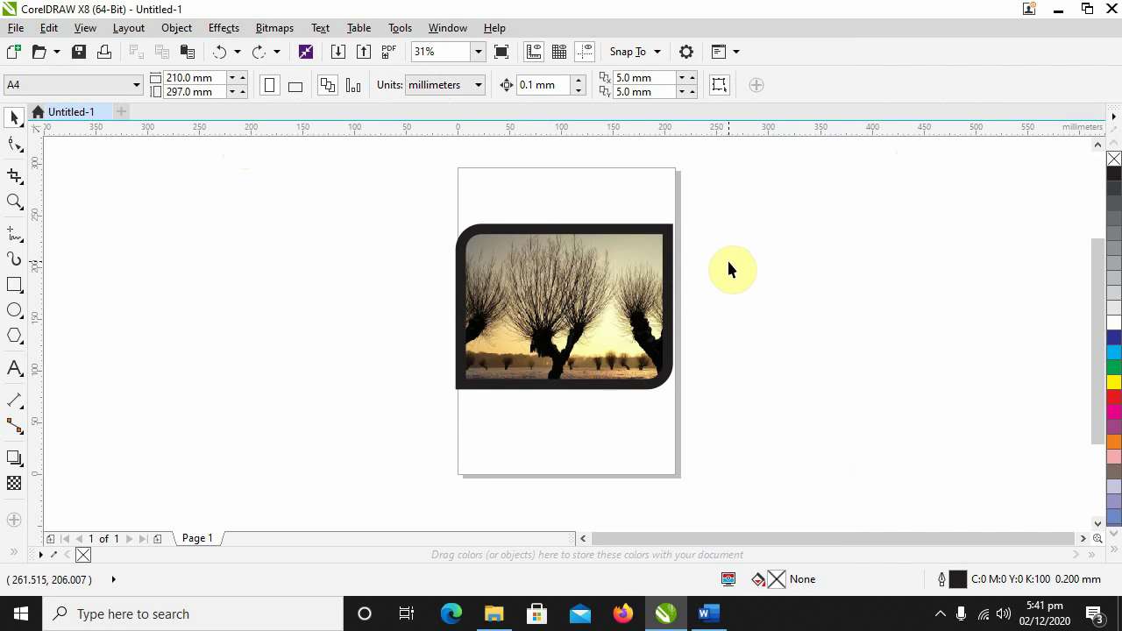
Step: Edit the PowerClip contents, move the photo right so two trees sit inside the frame, and finish editing
{"action": "right_click", "coordinate": [651, 263]}
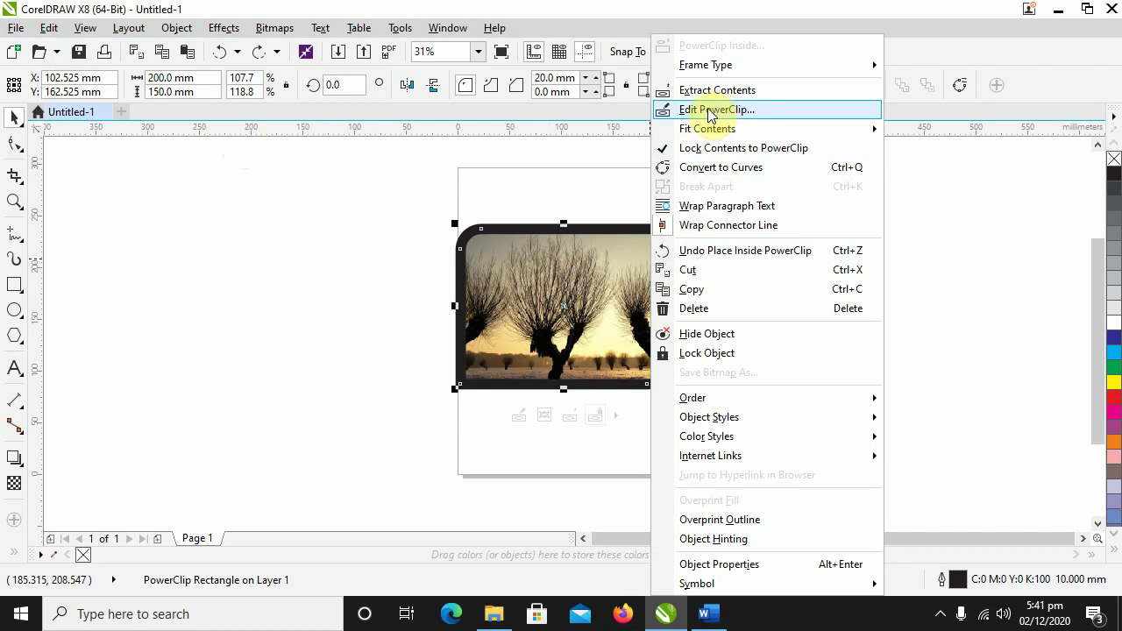
{"action": "left_click", "coordinate": [710, 111]}
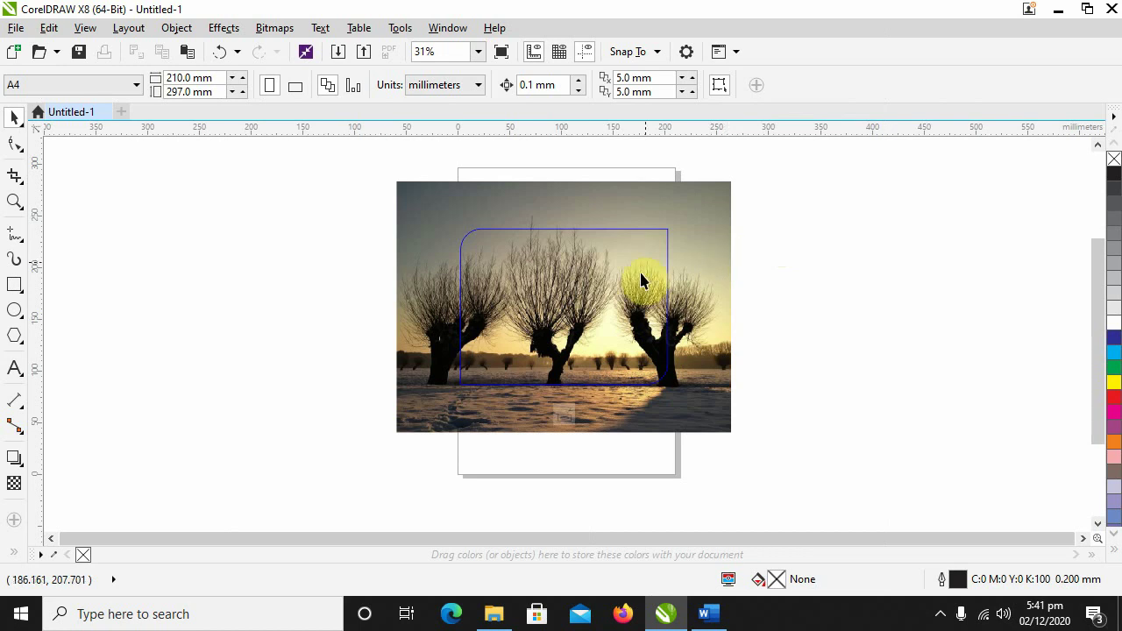
{"action": "left_click_drag", "start_coordinate": [710, 301], "coordinate": [754, 310]}
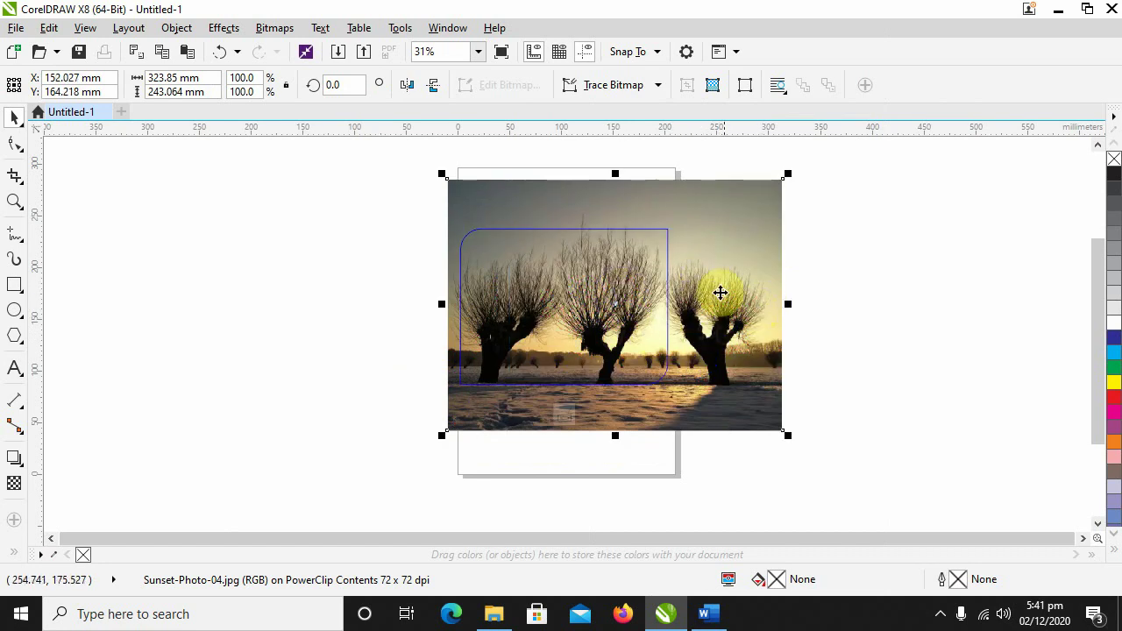
{"action": "right_click", "coordinate": [593, 289]}
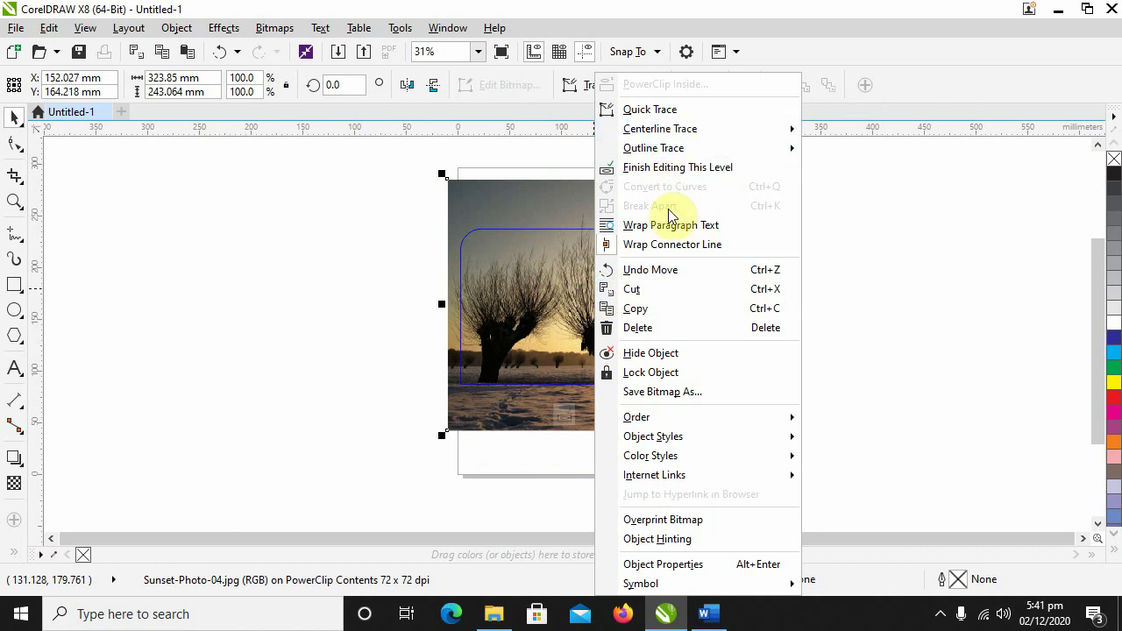
{"action": "left_click", "coordinate": [668, 167]}
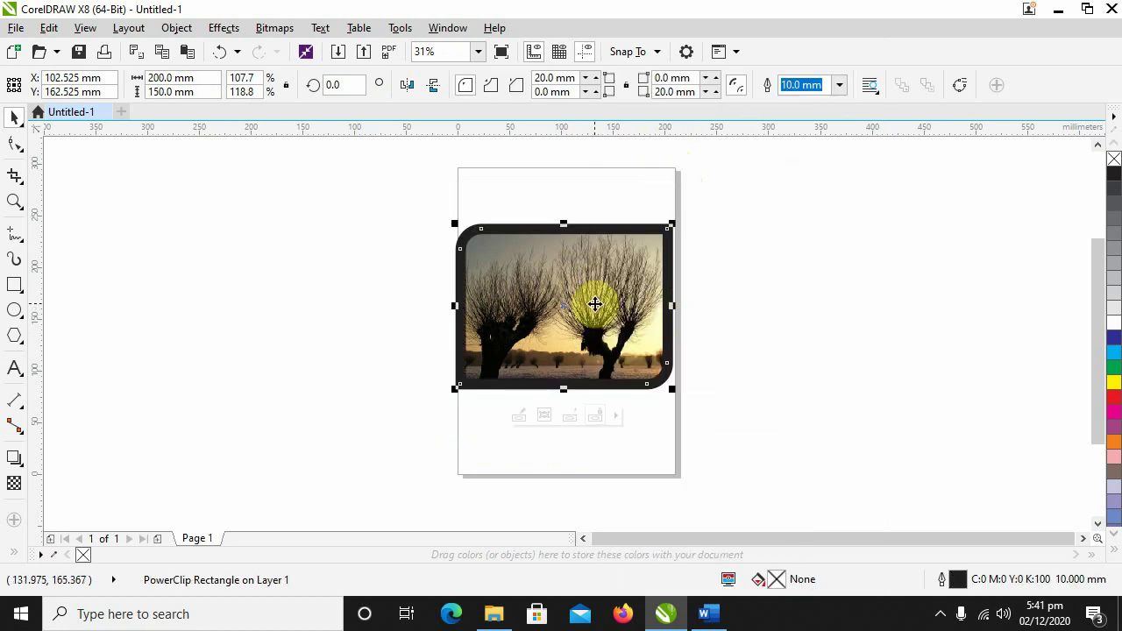
Step: Reopen the frame's PowerClip contents for editing and move the photo back left to about X 121.5 mm
{"action": "right_click", "coordinate": [619, 272]}
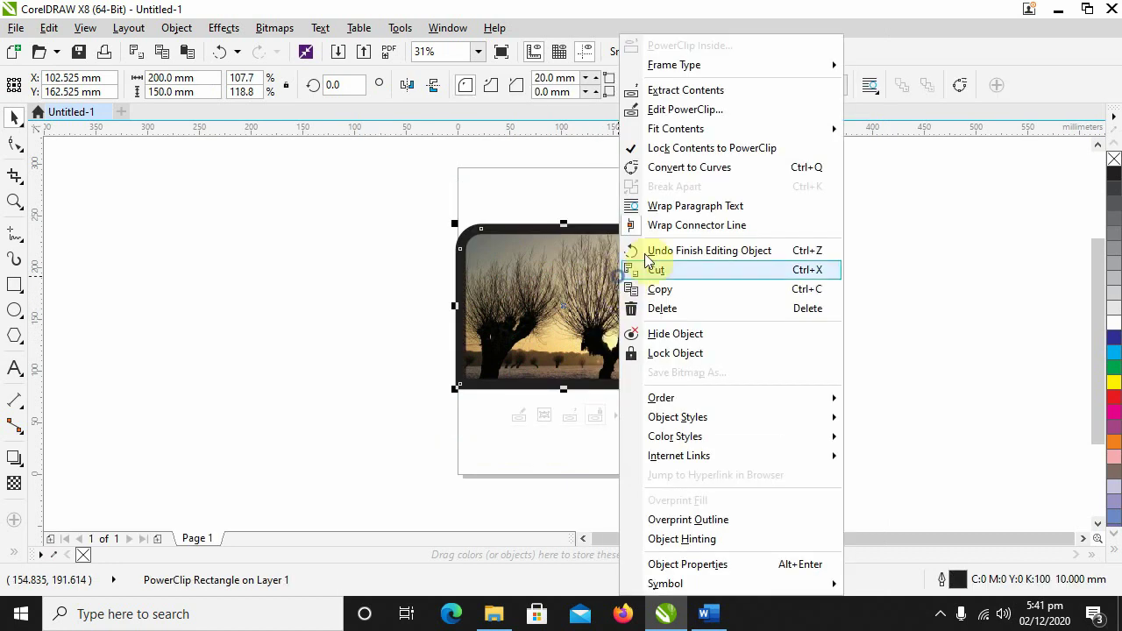
{"action": "left_click", "coordinate": [684, 109]}
{"action": "left_click_drag", "start_coordinate": [729, 285], "coordinate": [695, 277]}
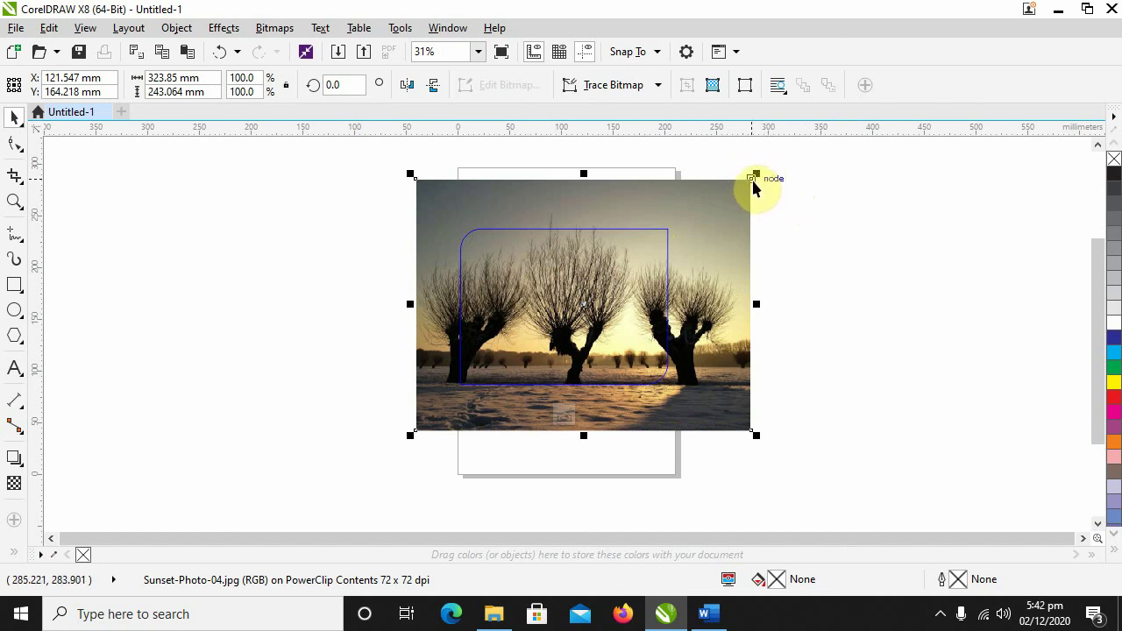
Step: Scale the photo proportionally about its centre to about 67.1 %, shifting it so all three trees fit the frame outline
{"action": "mouse_move", "coordinate": [751, 185]}
{"action": "left_mouse_down"}
{"action": "mouse_move", "coordinate": [868, 219]}
{"action": "mouse_move", "coordinate": [741, 191]}
{"action": "mouse_move", "coordinate": [761, 195]}
{"action": "mouse_move", "coordinate": [744, 185]}
{"action": "mouse_move", "coordinate": [753, 186]}
{"action": "left_mouse_up"}
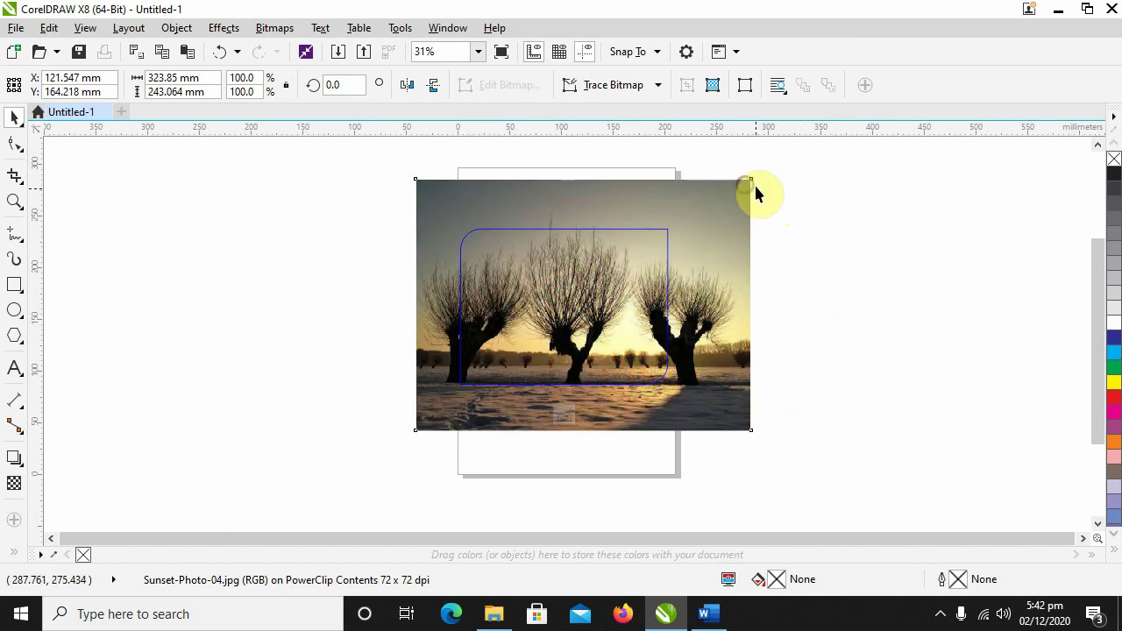
{"action": "left_click", "coordinate": [751, 190]}
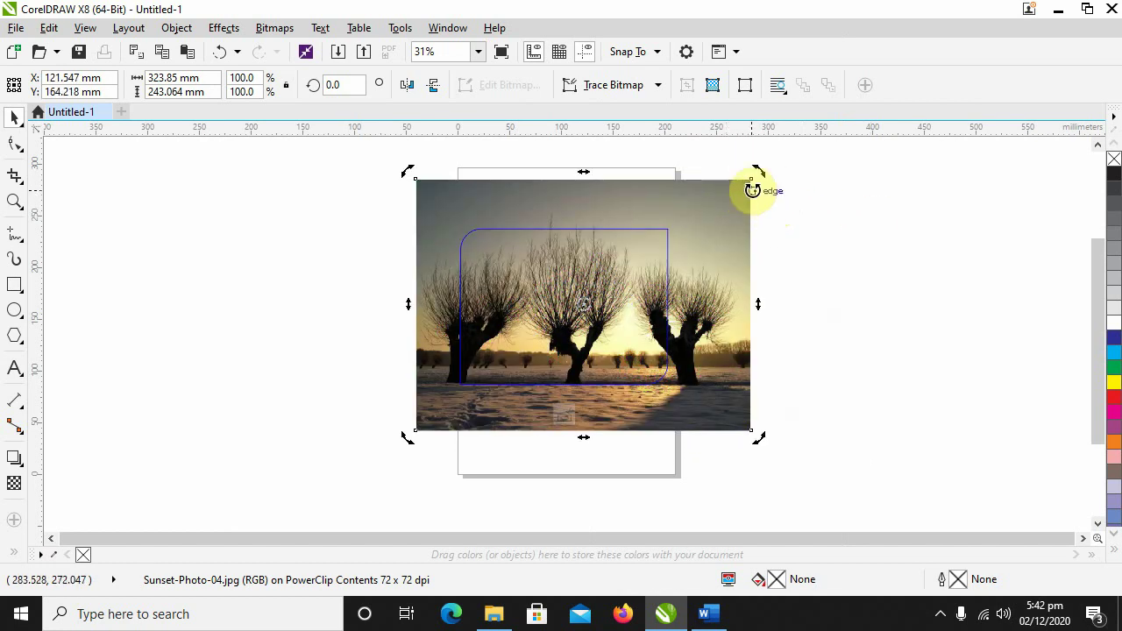
{"action": "left_click", "coordinate": [793, 247]}
{"action": "left_click", "coordinate": [750, 219]}
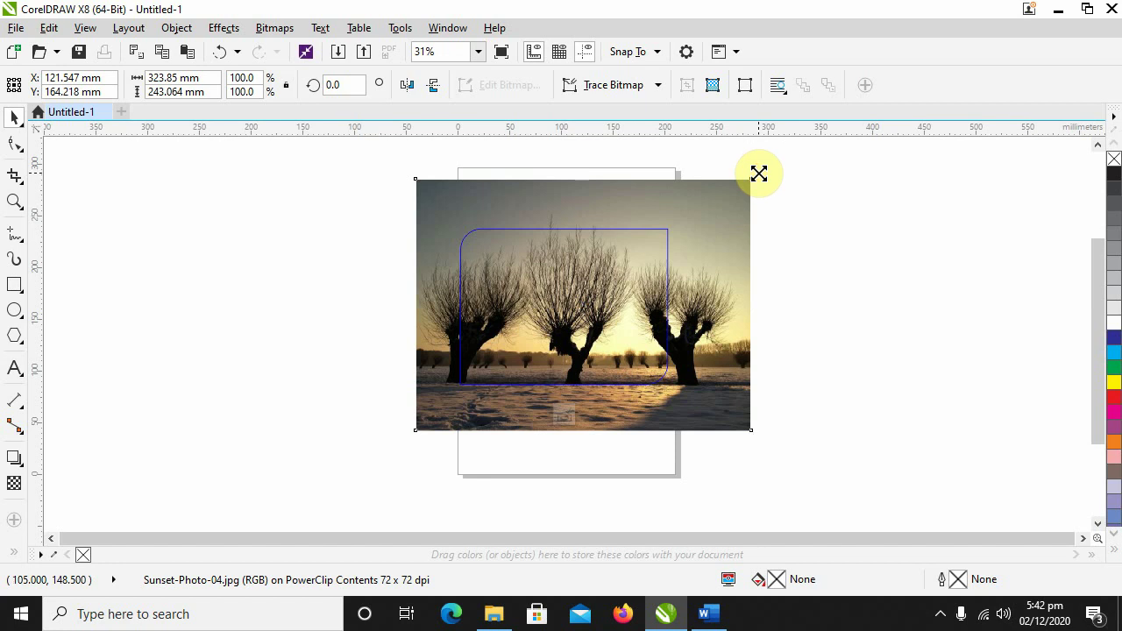
{"action": "left_click_drag", "start_coordinate": [758, 173], "coordinate": [714, 204]}
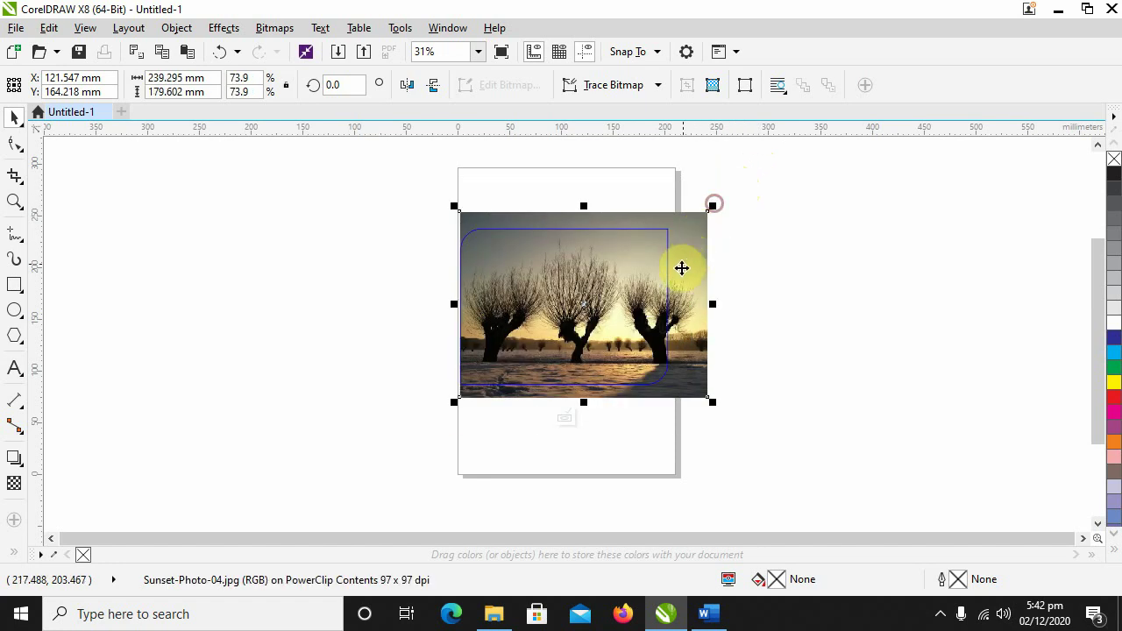
{"action": "left_click_drag", "start_coordinate": [681, 272], "coordinate": [697, 243]}
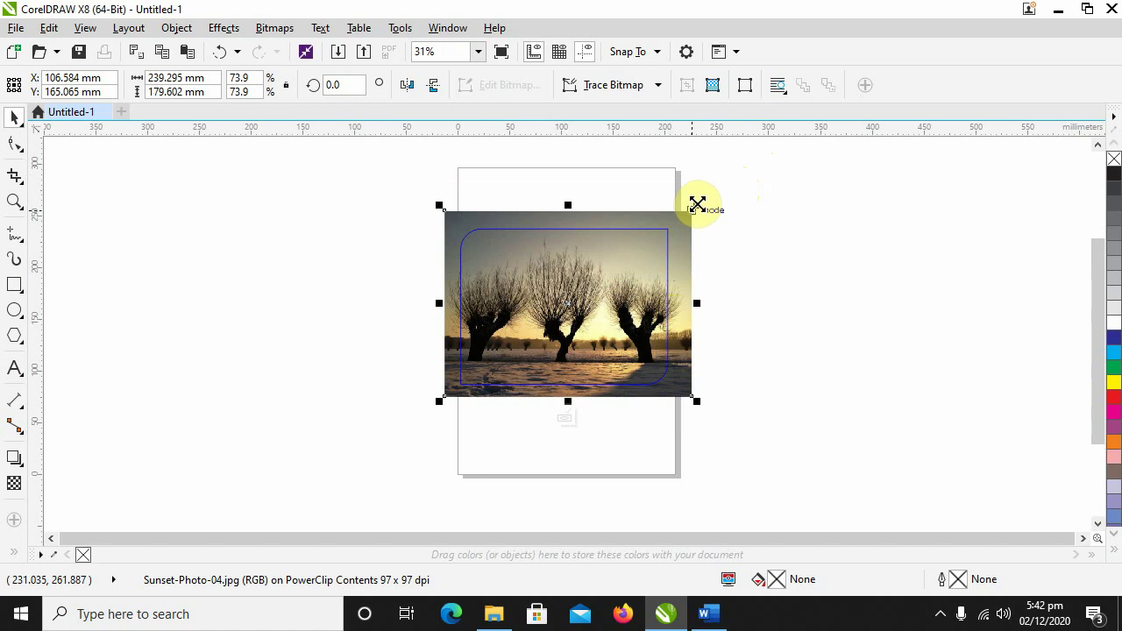
{"action": "left_click_drag", "start_coordinate": [696, 203], "coordinate": [684, 215]}
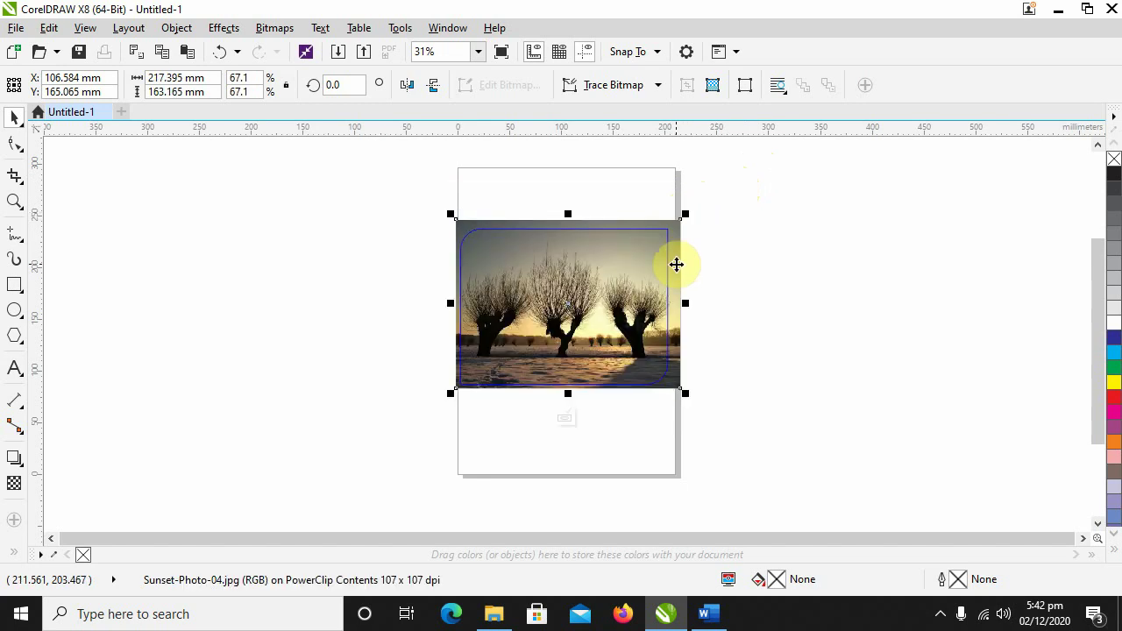
Step: Centre the reduced photo over the frame outline at about X 102.2 mm, Y 164.2 mm
{"action": "left_click_drag", "start_coordinate": [676, 263], "coordinate": [667, 265]}
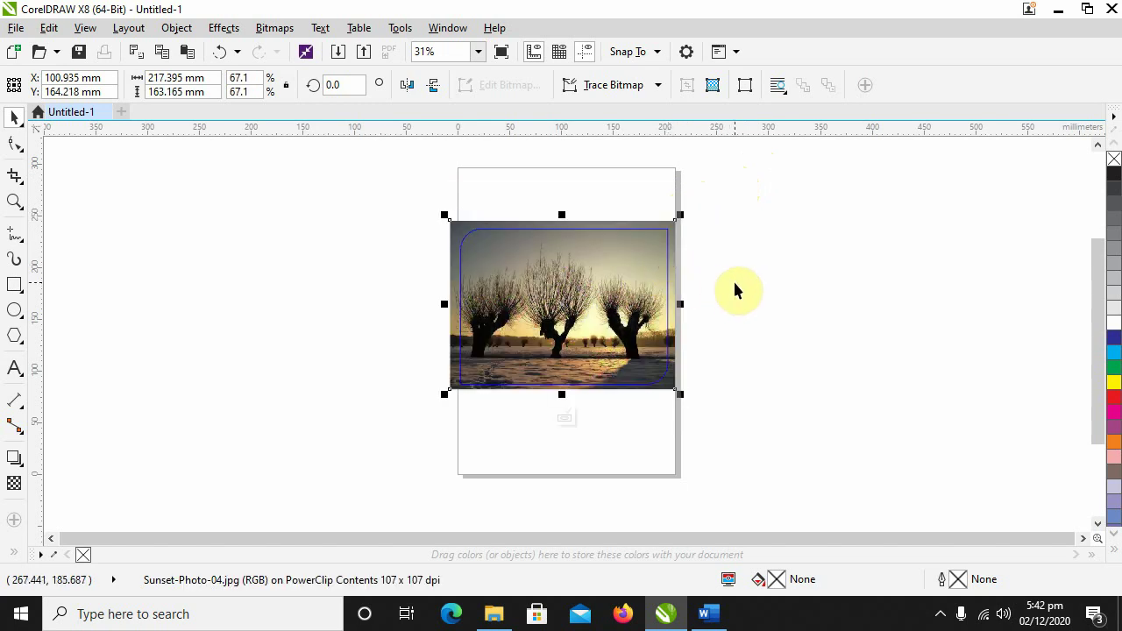
{"action": "key", "text": "Right"}
{"action": "key", "text": "Right"}
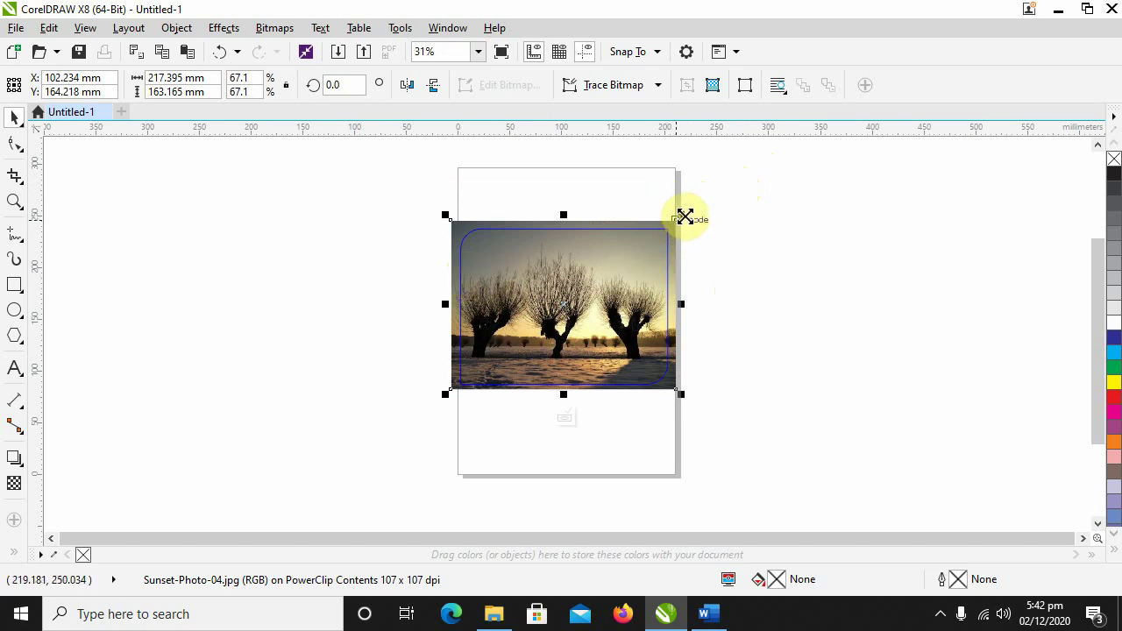
Step: Try shrinking the photo to about 60.3 % and undo the scaling
{"action": "left_click_drag", "start_coordinate": [681, 219], "coordinate": [671, 225]}
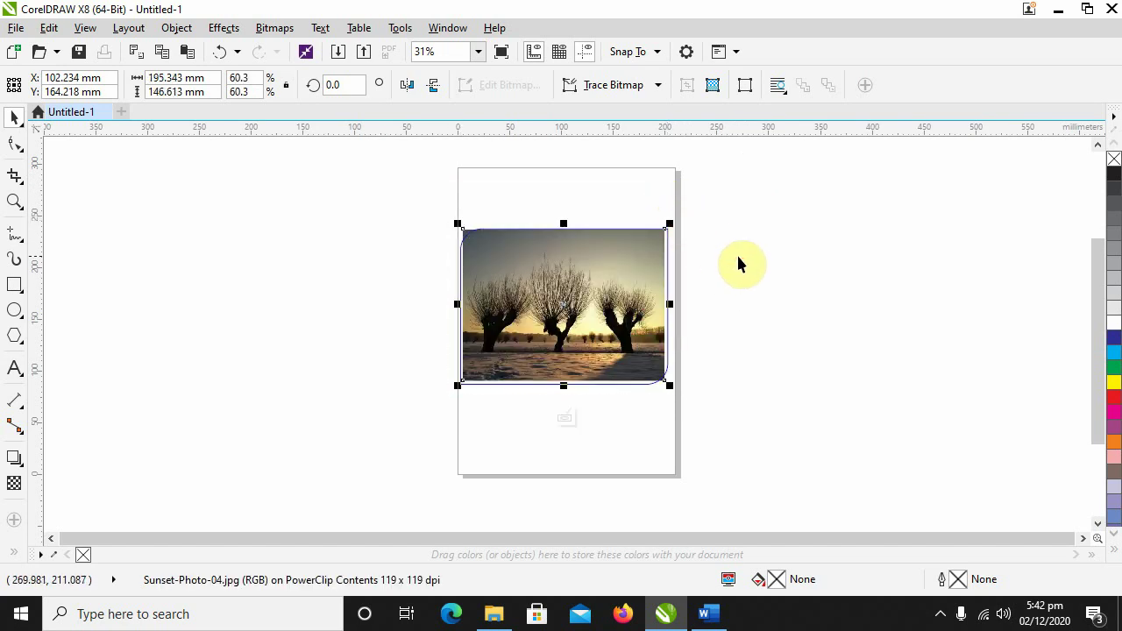
{"action": "key", "text": "ctrl+z"}
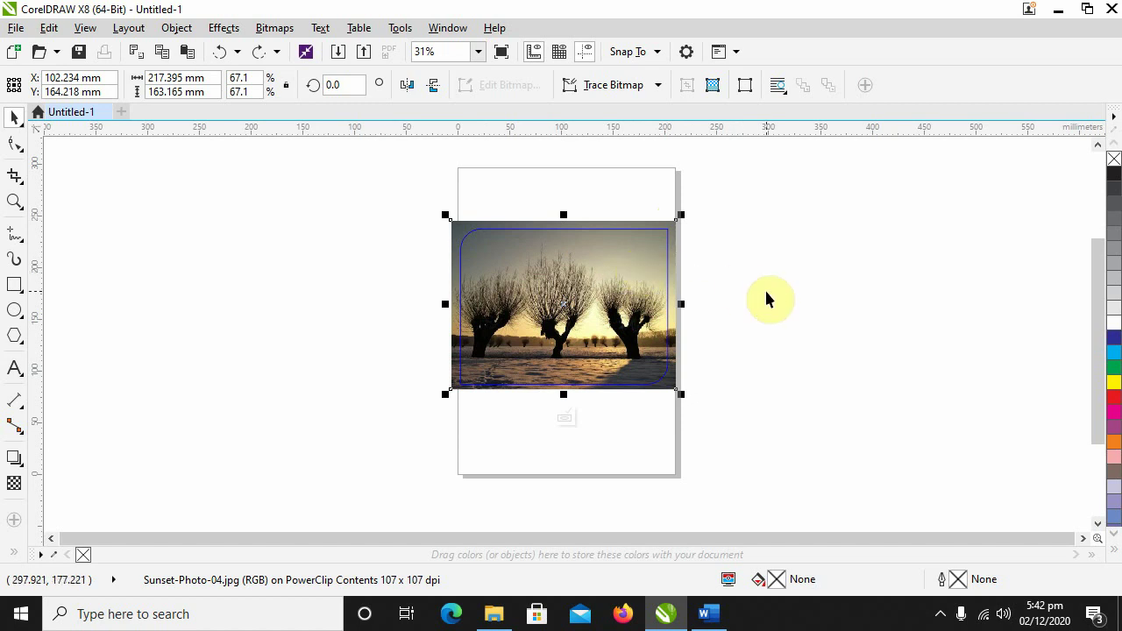
Step: Finish editing the PowerClip contents and deselect the frame
{"action": "right_click", "coordinate": [607, 277]}
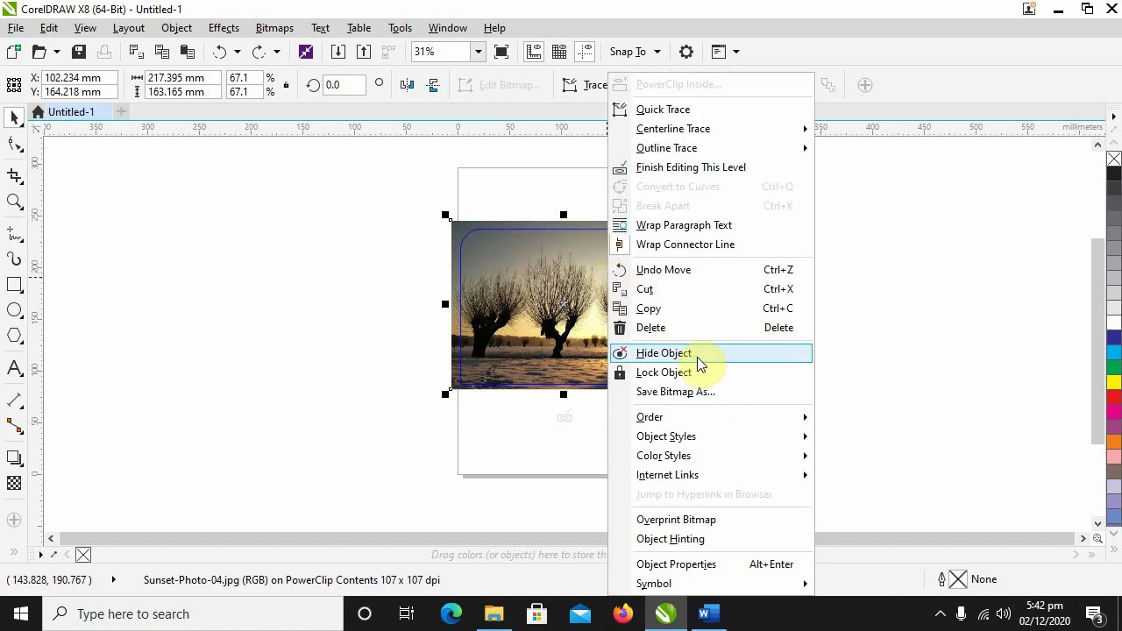
{"action": "left_click", "coordinate": [696, 168]}
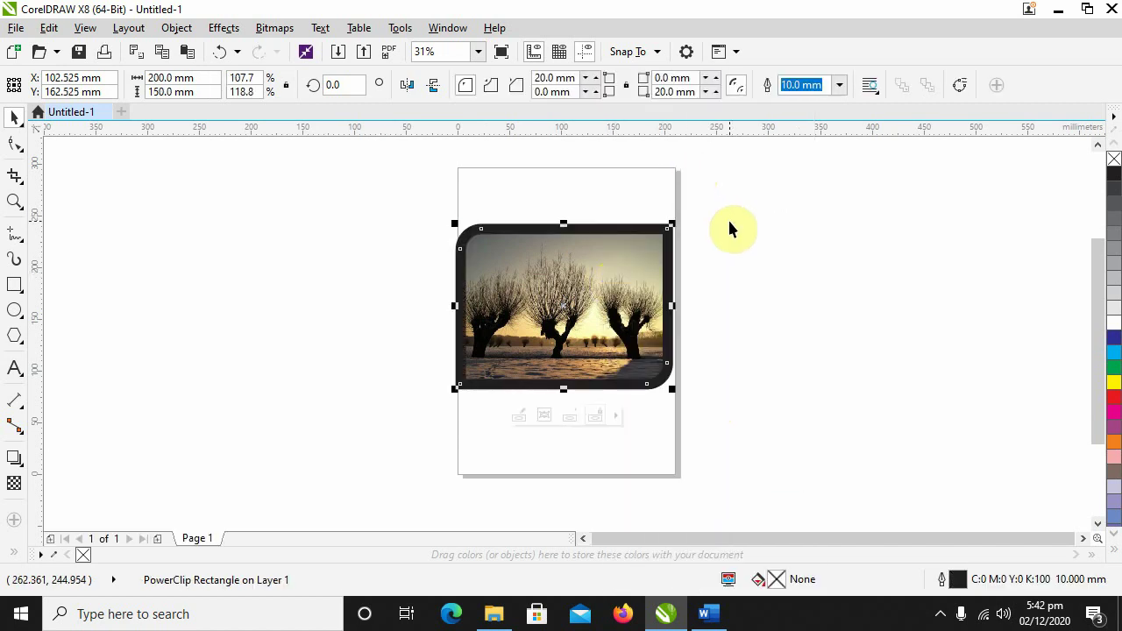
{"action": "left_click", "coordinate": [750, 330]}
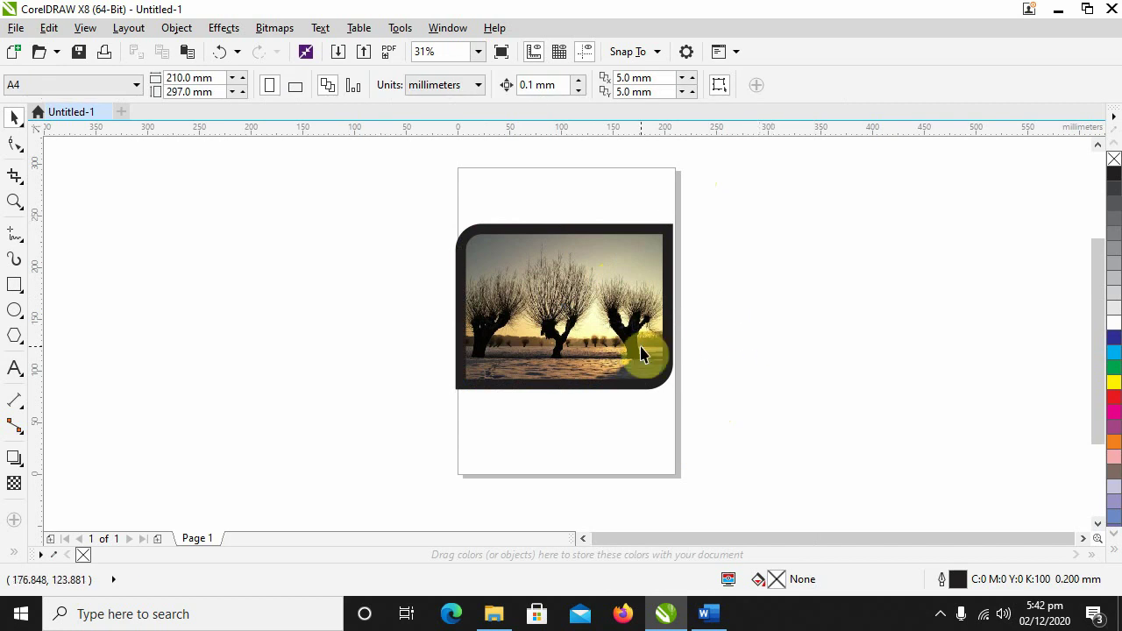
Step: Try a yellow outline on the photo frame, settle on orange (C0 M60 Y100 K0), and deselect the frame
{"action": "left_click", "coordinate": [565, 233]}
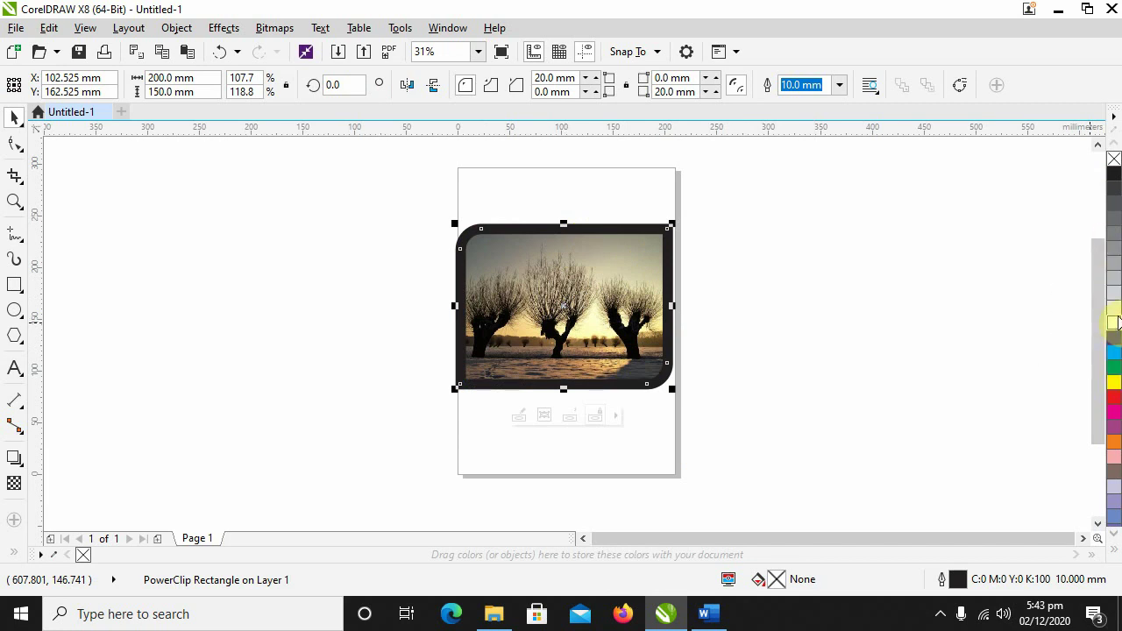
{"action": "right_click", "coordinate": [1114, 383]}
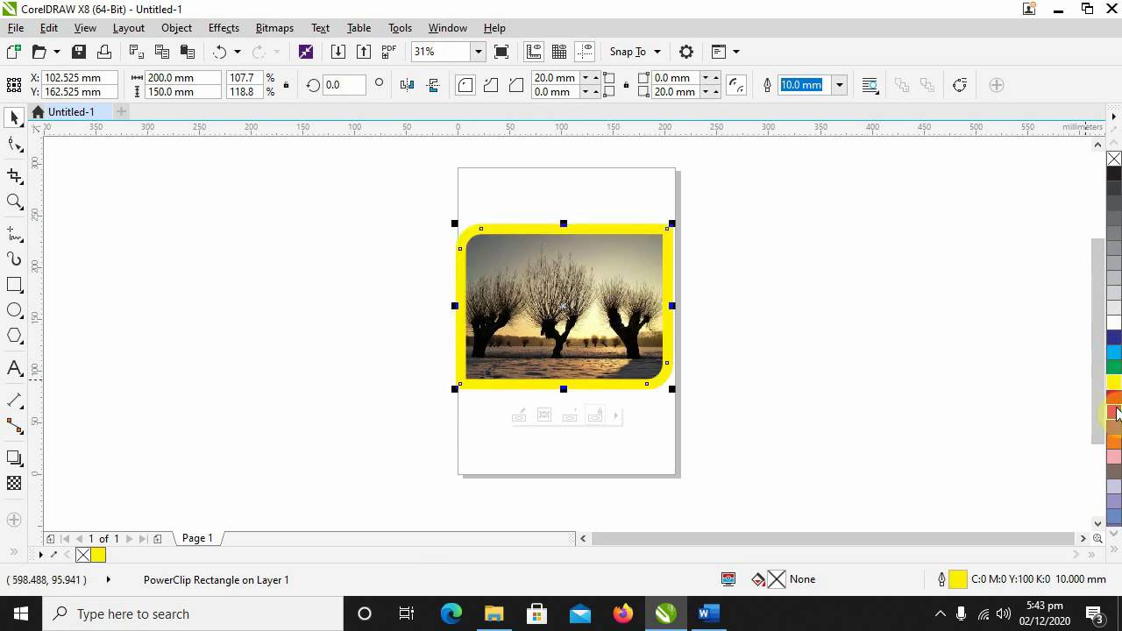
{"action": "right_click", "coordinate": [1115, 443]}
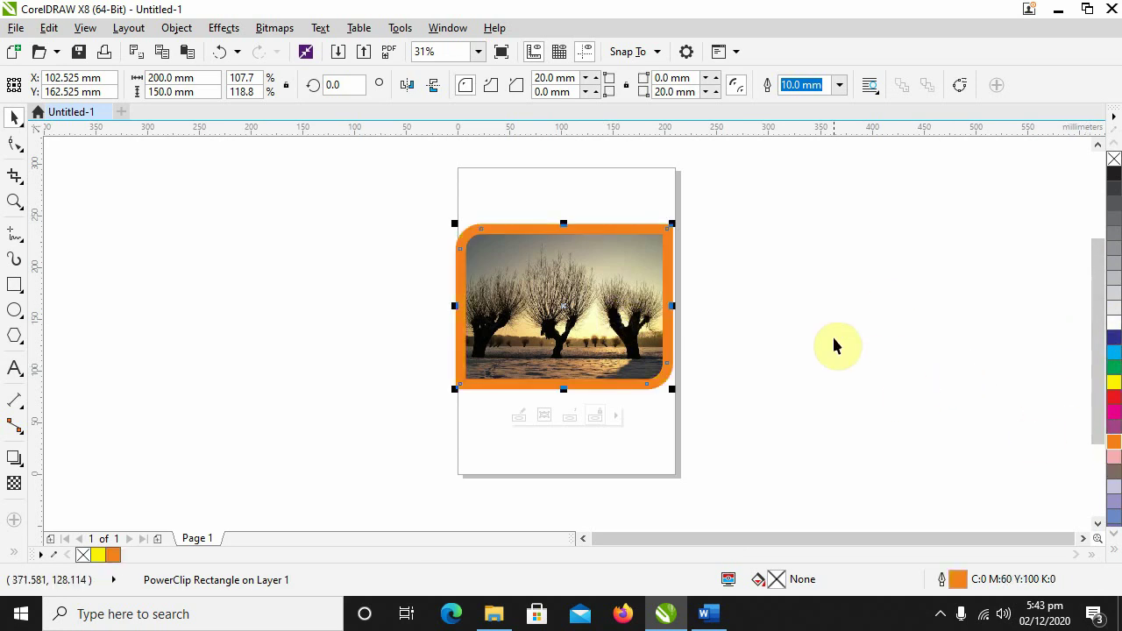
{"action": "left_click", "coordinate": [735, 277]}
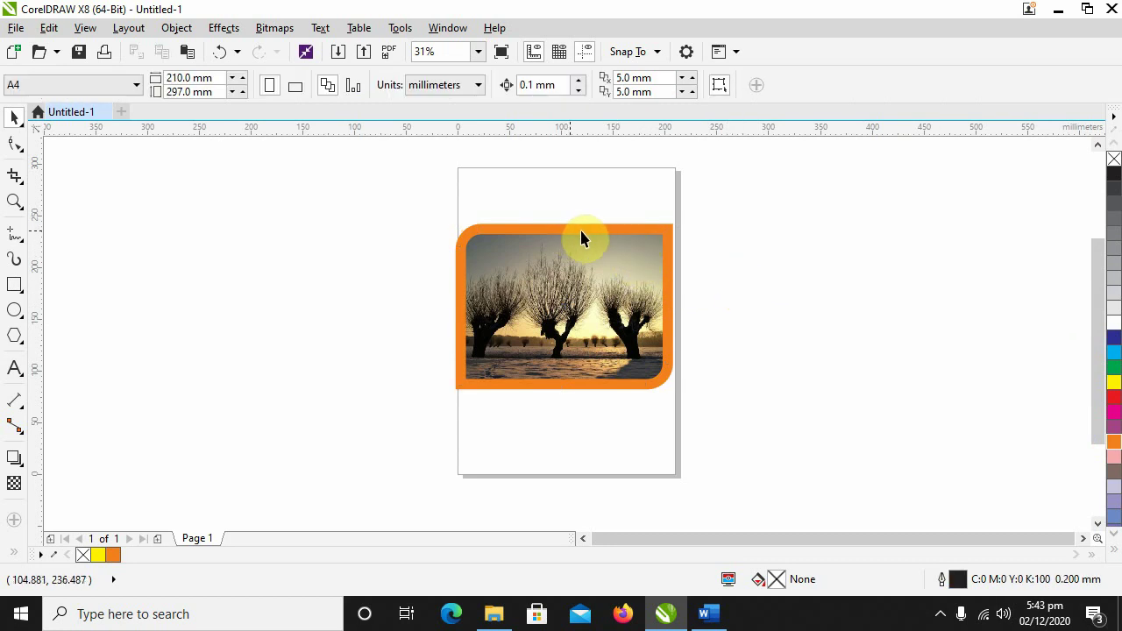
Step: Open the frame's object properties and set the outline's line style to closely spaced dots after trying a wider-spaced dotted style
{"action": "right_click", "coordinate": [575, 272]}
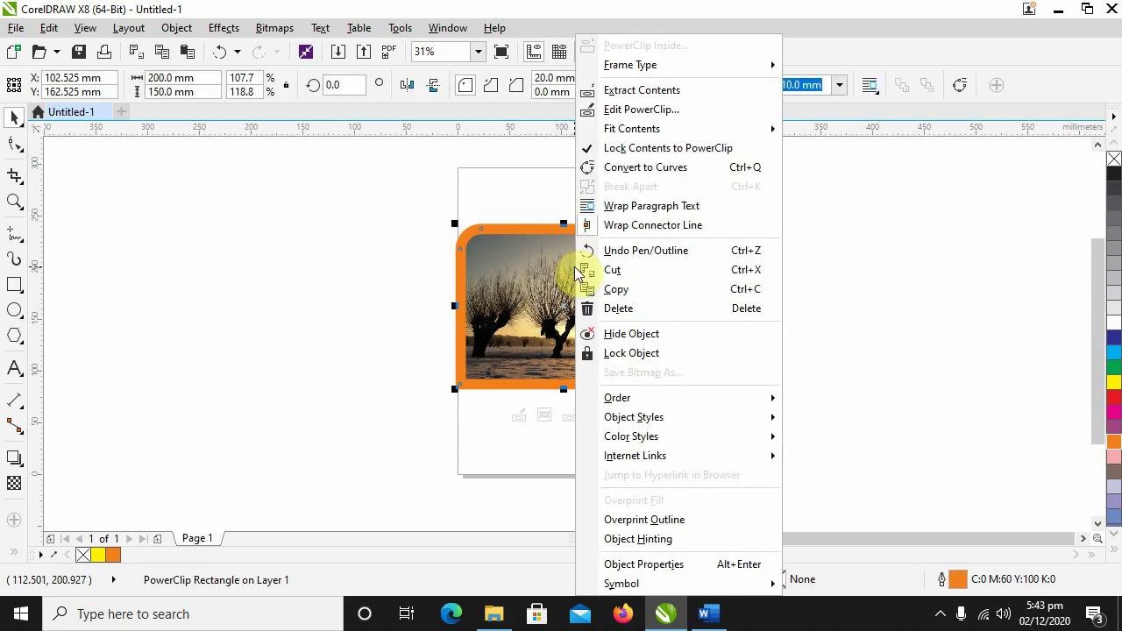
{"action": "left_click", "coordinate": [647, 564]}
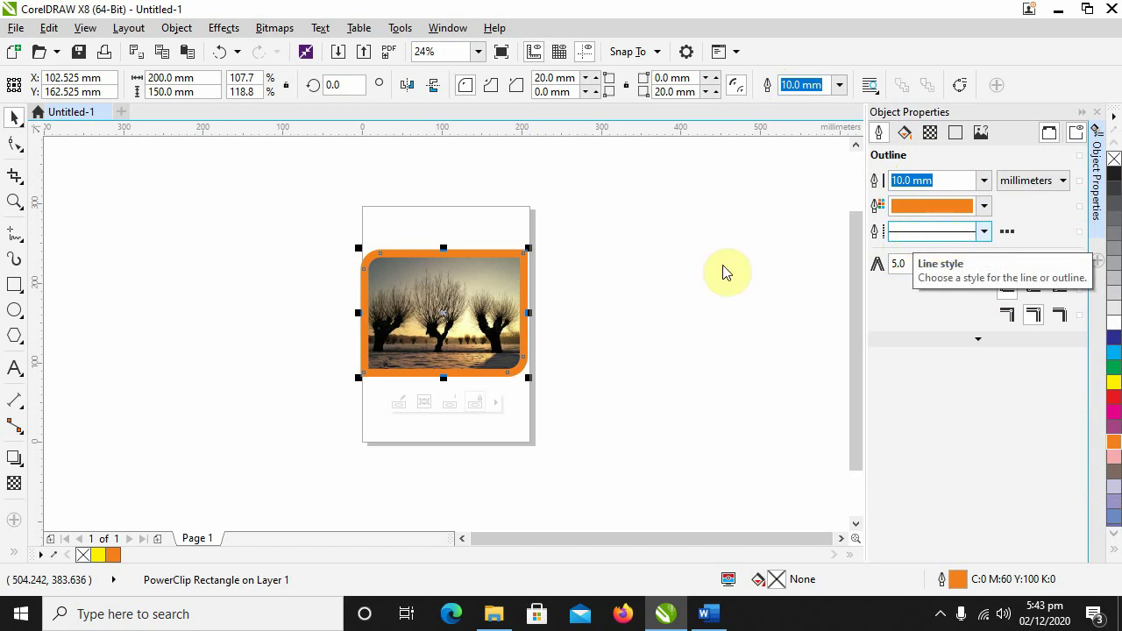
{"action": "scroll", "coordinate": [440, 283], "scroll_direction": "up", "scroll_amount": 2}
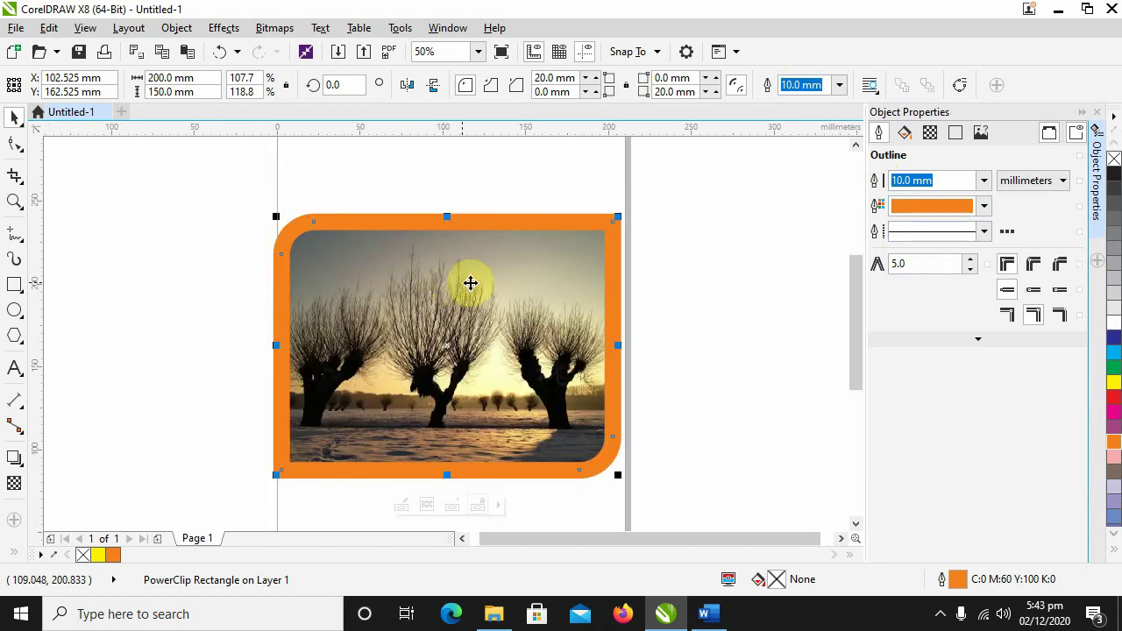
{"action": "left_click", "coordinate": [984, 233]}
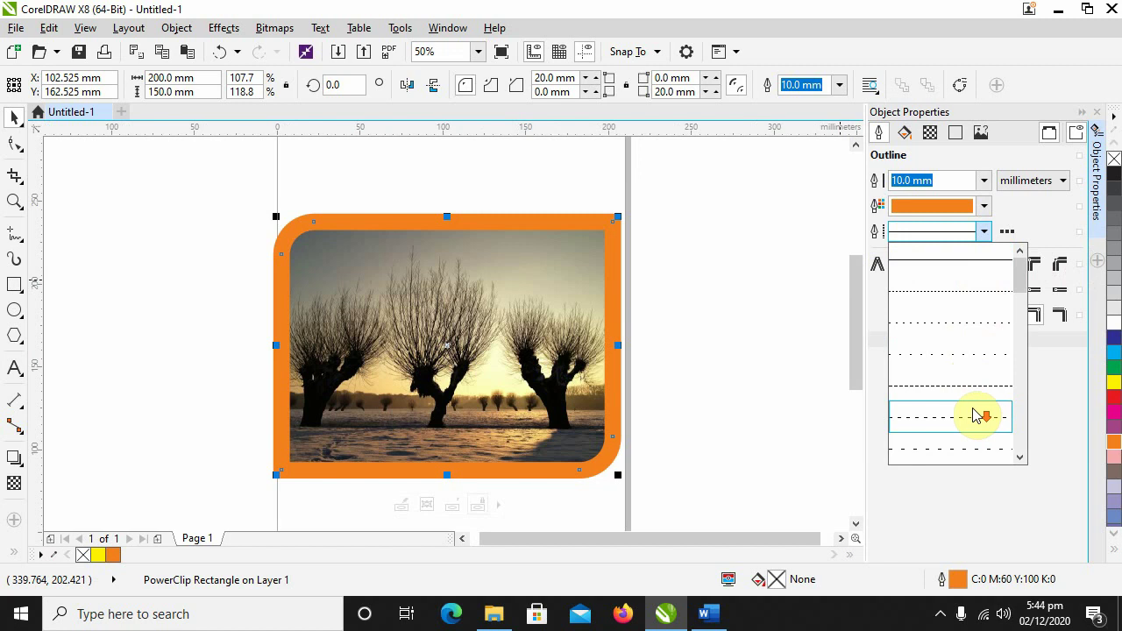
{"action": "left_click_drag", "start_coordinate": [1023, 267], "coordinate": [1030, 348]}
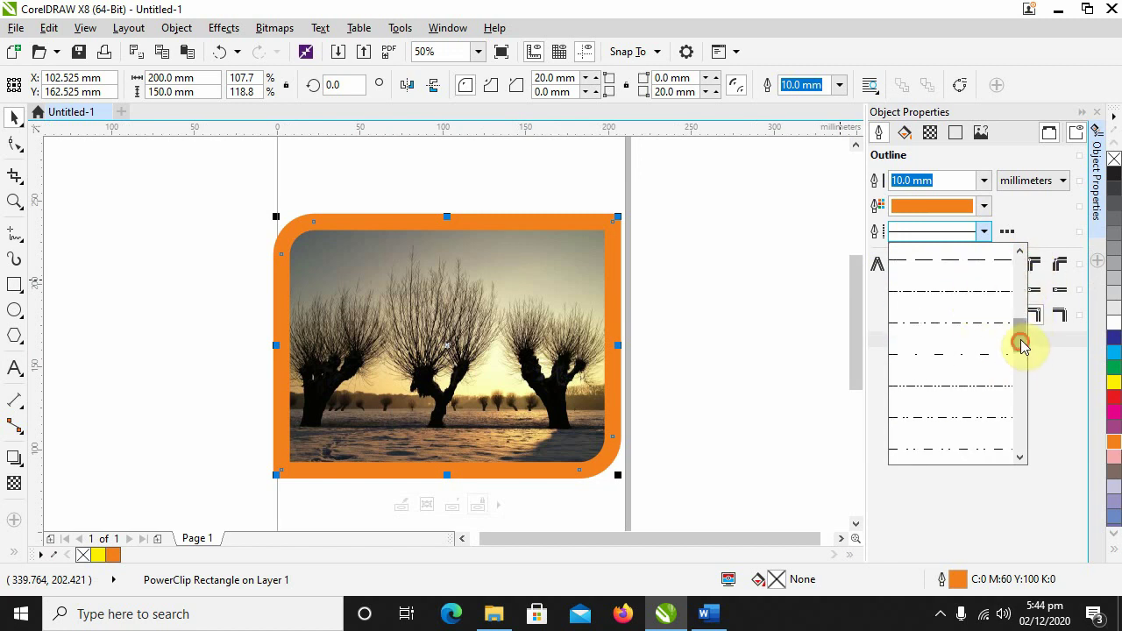
{"action": "left_click_drag", "start_coordinate": [1022, 341], "coordinate": [1027, 275]}
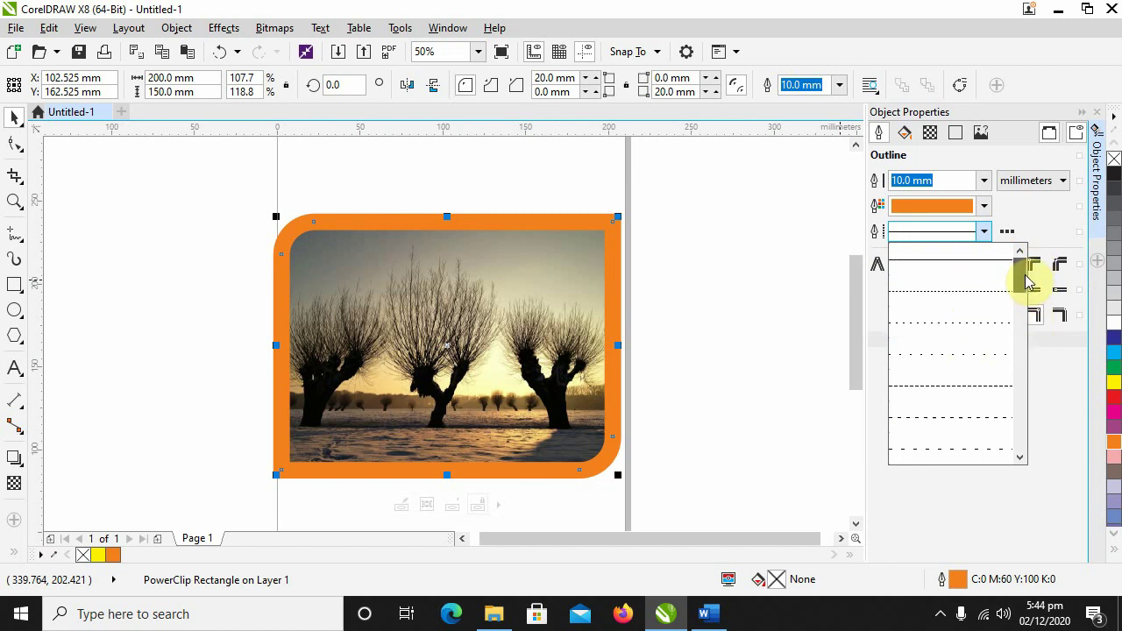
{"action": "left_click", "coordinate": [952, 324]}
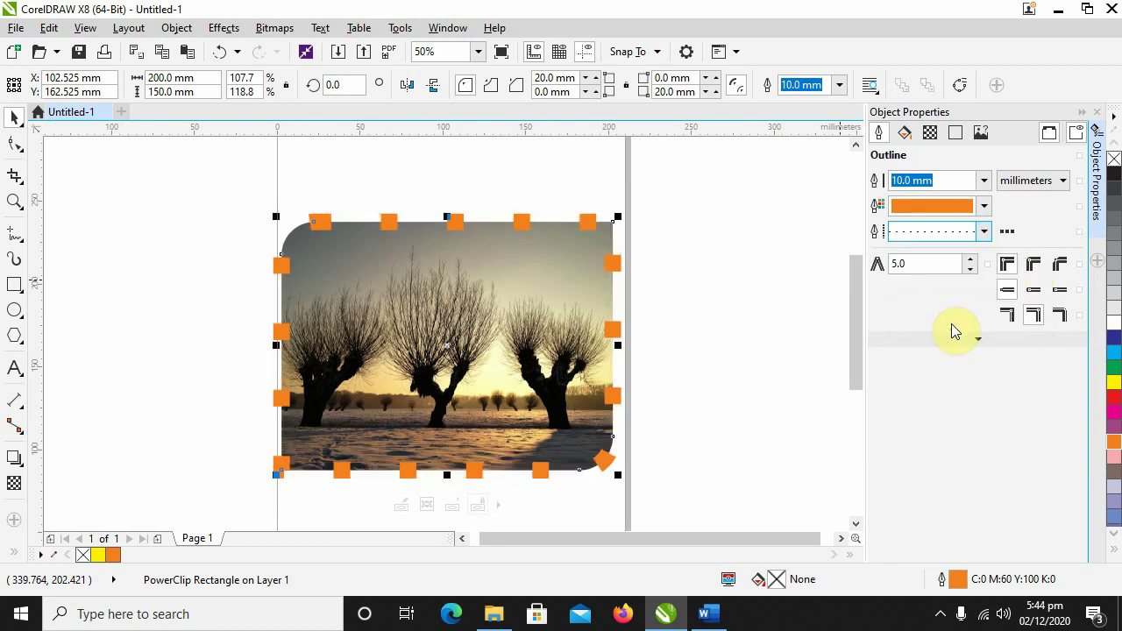
{"action": "left_click", "coordinate": [983, 231]}
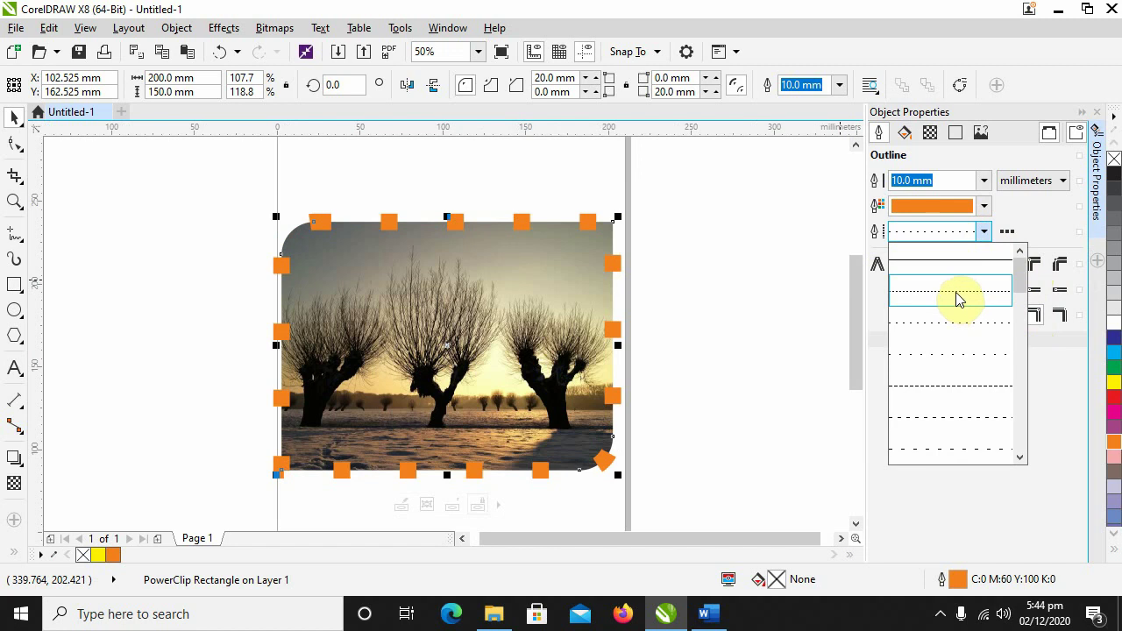
{"action": "left_click", "coordinate": [957, 299]}
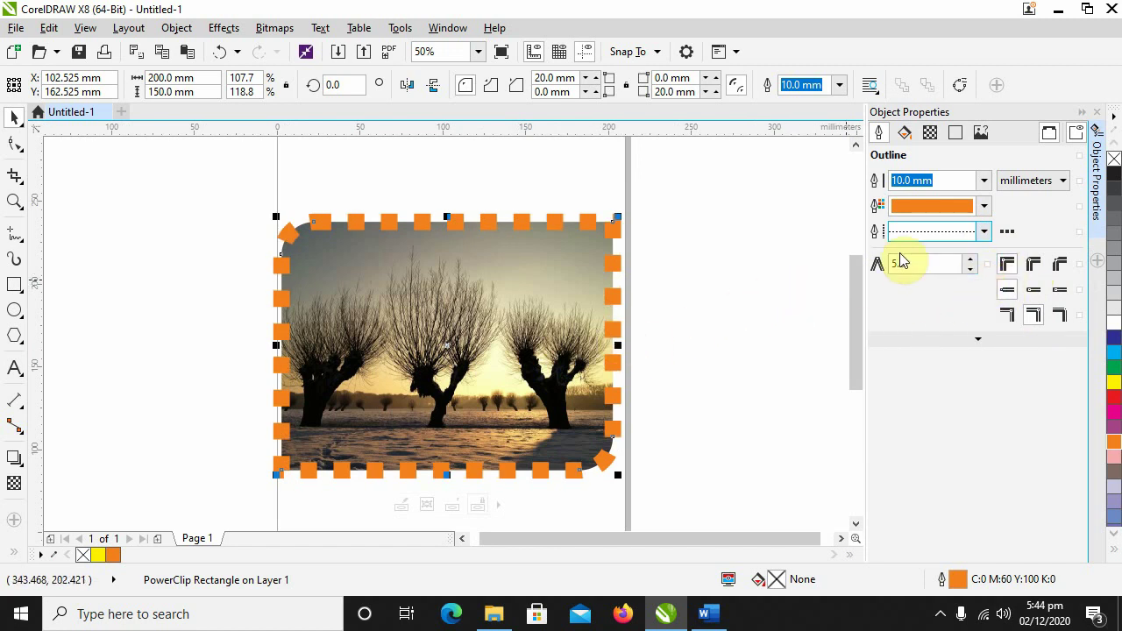
Step: Add a custom line style to the frame outline with one dot followed by five spaces
{"action": "left_click", "coordinate": [1008, 232]}
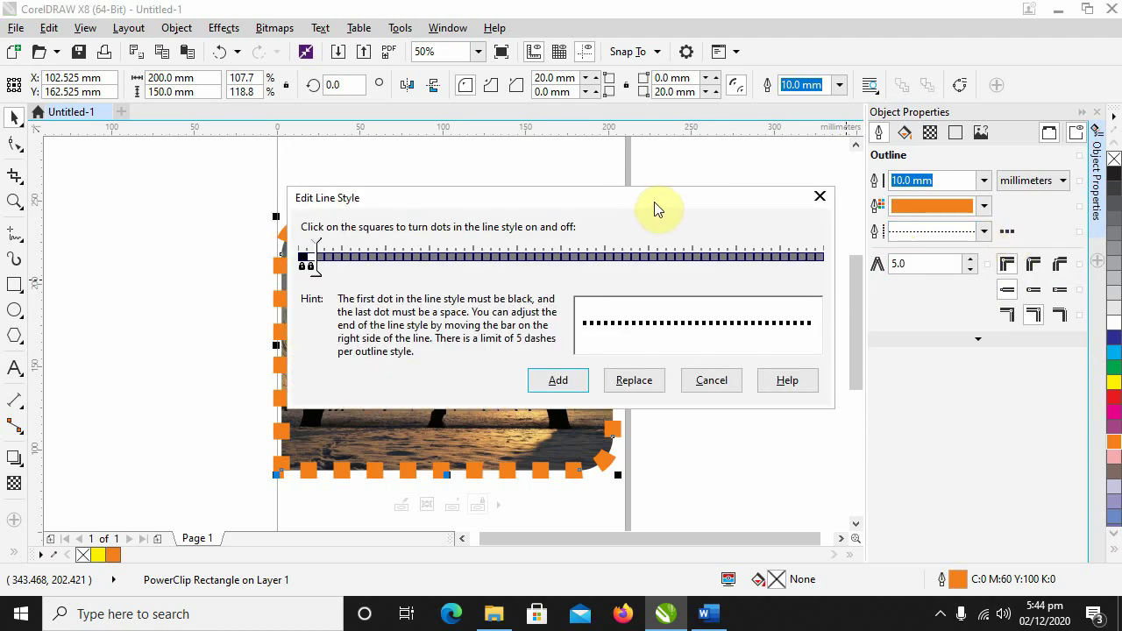
{"action": "left_click_drag", "start_coordinate": [654, 200], "coordinate": [811, 108]}
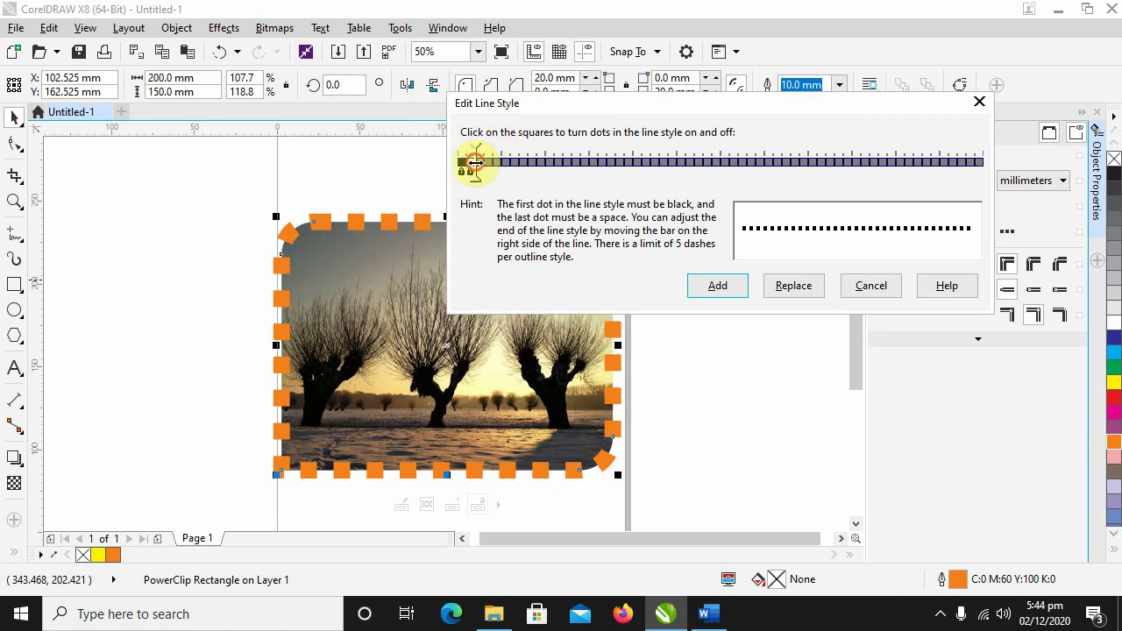
{"action": "left_click_drag", "start_coordinate": [474, 162], "coordinate": [512, 166]}
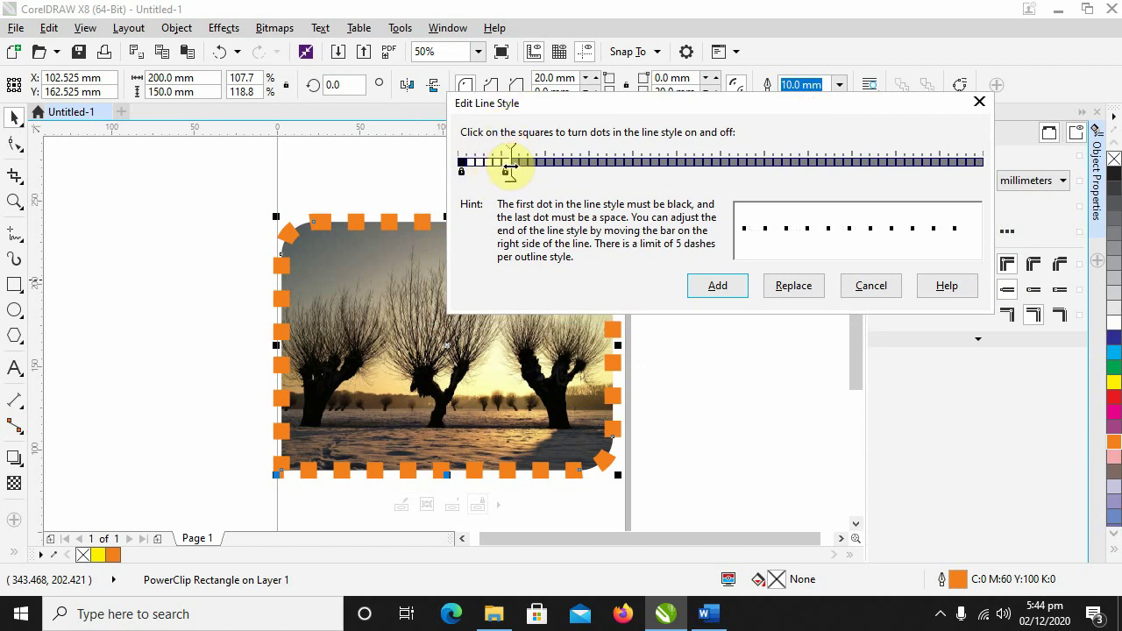
{"action": "left_click", "coordinate": [719, 288]}
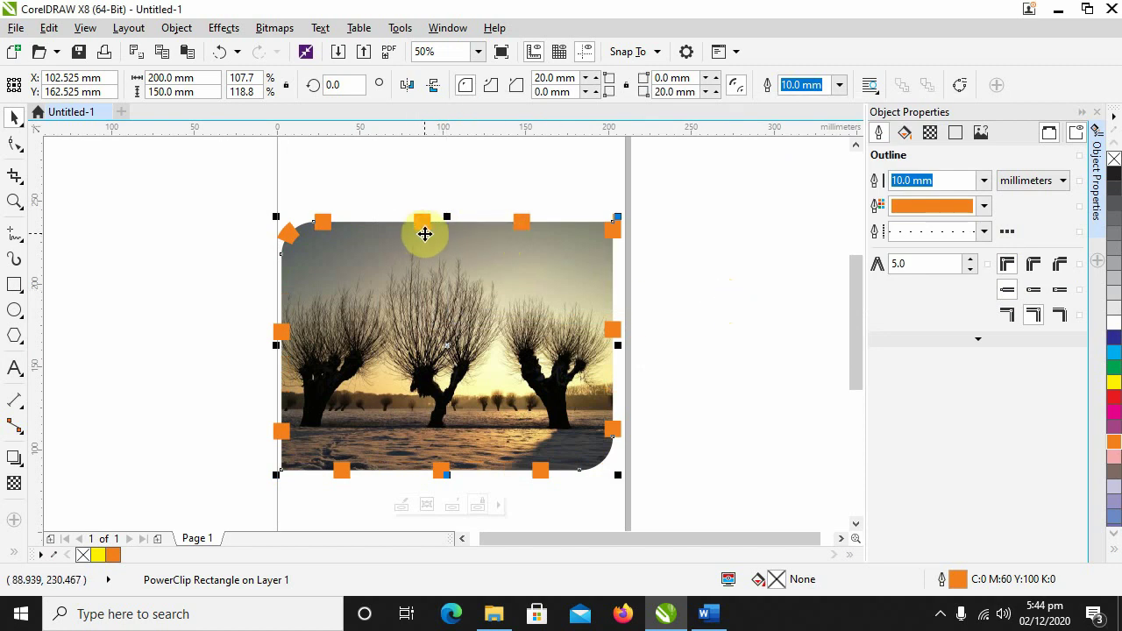
Step: Shorten the outline's line style pattern to one dot followed by a single space and add it
{"action": "left_click", "coordinate": [1007, 231]}
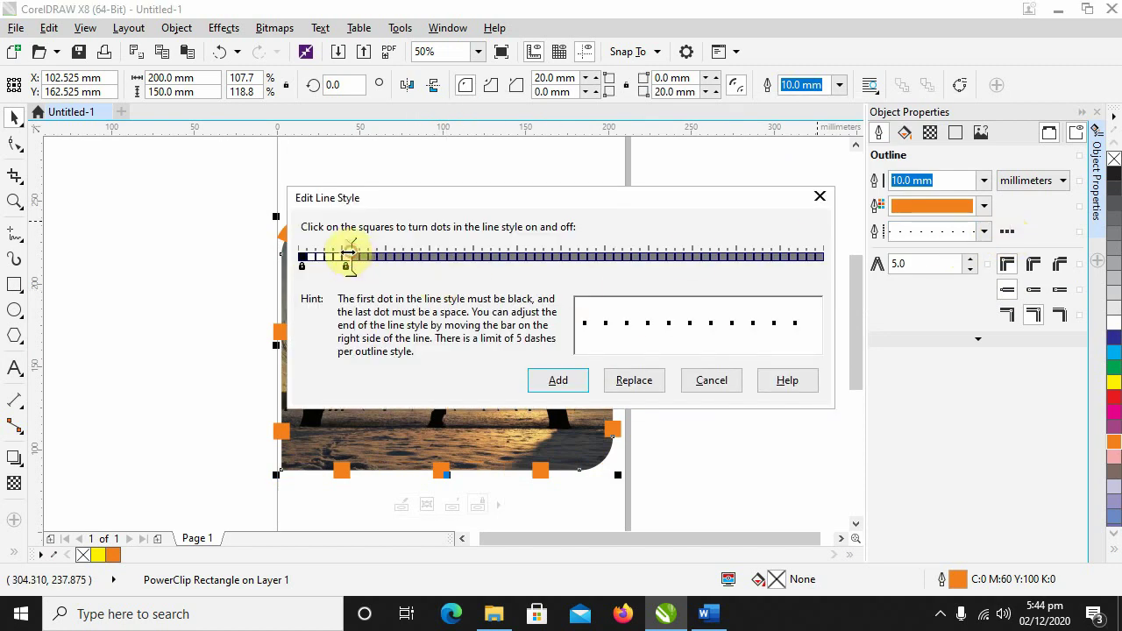
{"action": "left_click_drag", "start_coordinate": [349, 255], "coordinate": [303, 271]}
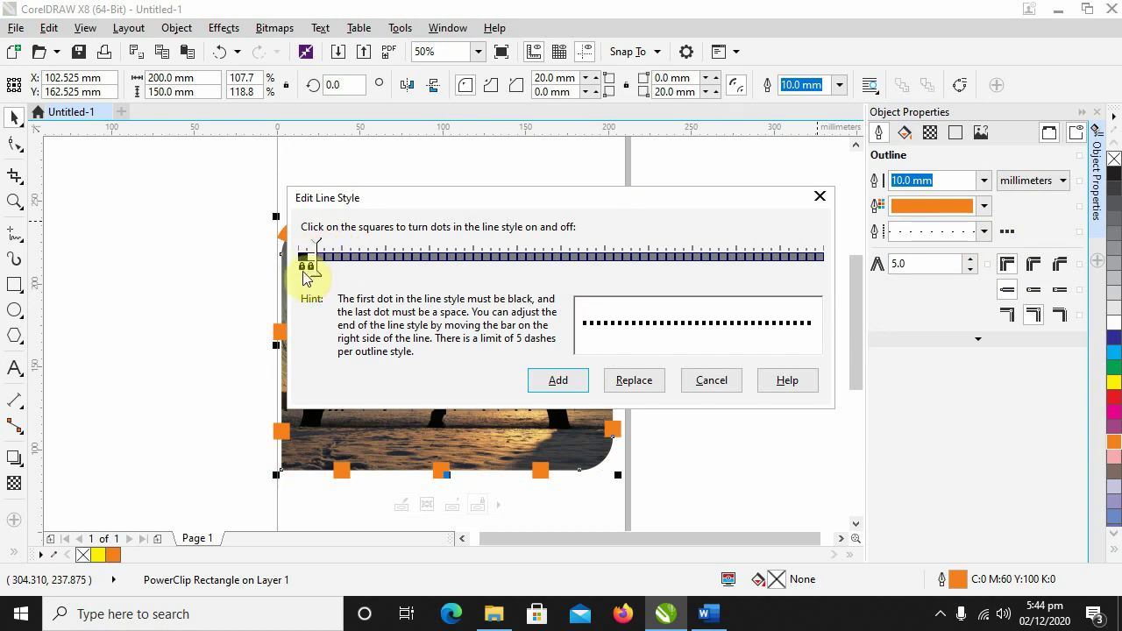
{"action": "left_click", "coordinate": [556, 380]}
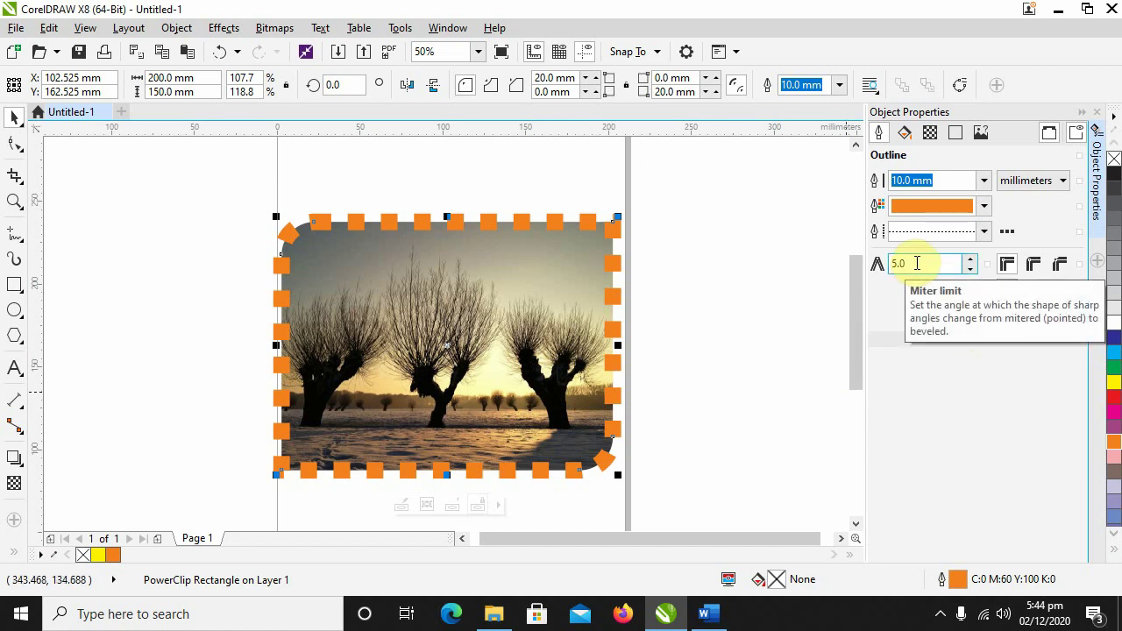
Step: Try the inside and centered outline positions at the frame's upper-right corner, then set the outline outside the object
{"action": "mouse_move", "coordinate": [921, 301]}
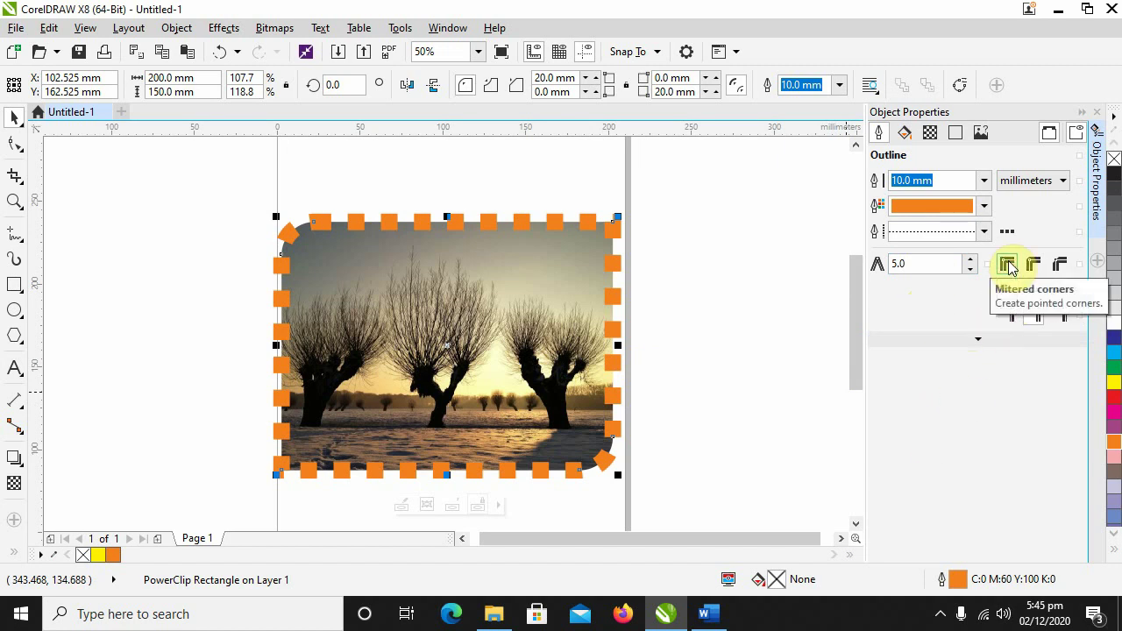
{"action": "scroll", "coordinate": [586, 260], "scroll_direction": "up", "scroll_amount": 1}
{"action": "left_click_drag", "start_coordinate": [601, 253], "coordinate": [526, 354]}
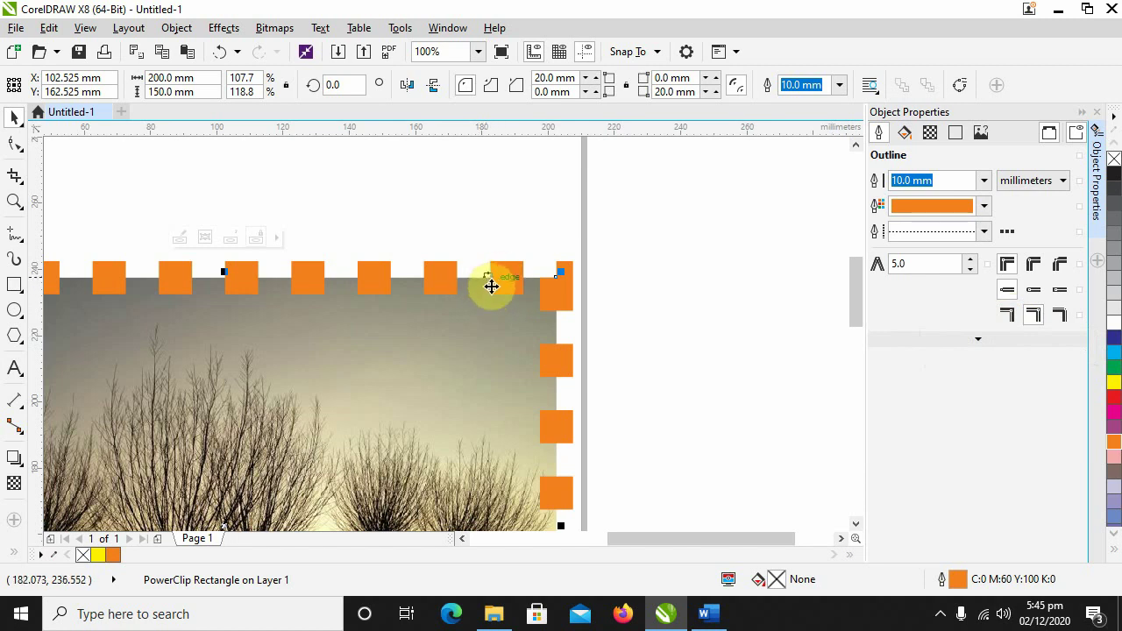
{"action": "left_click", "coordinate": [1060, 315]}
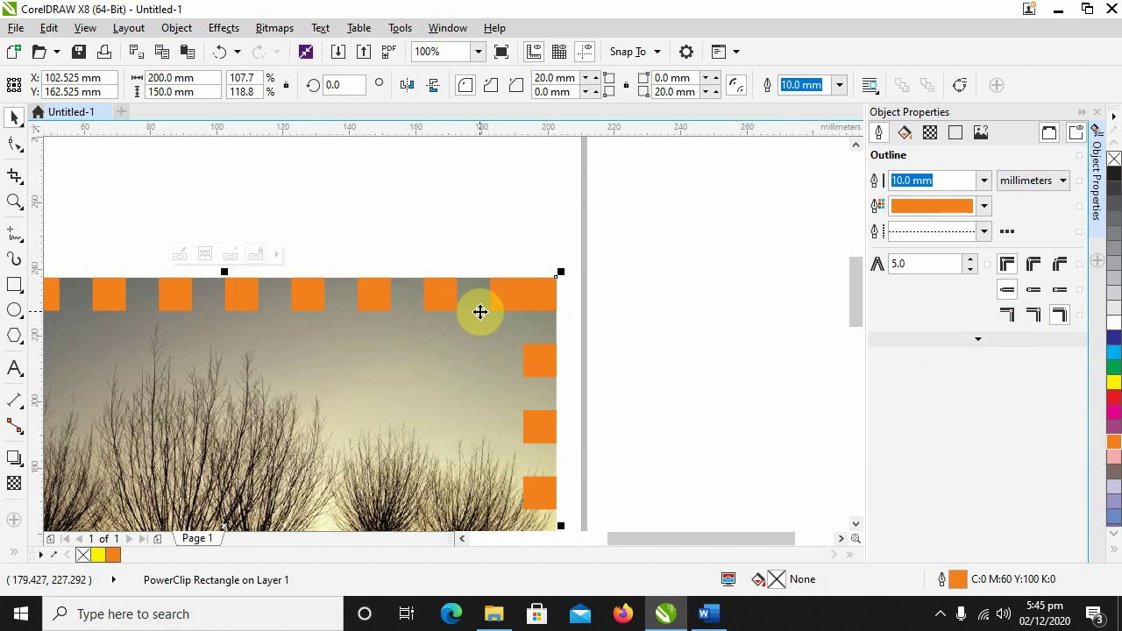
{"action": "left_click", "coordinate": [1033, 315]}
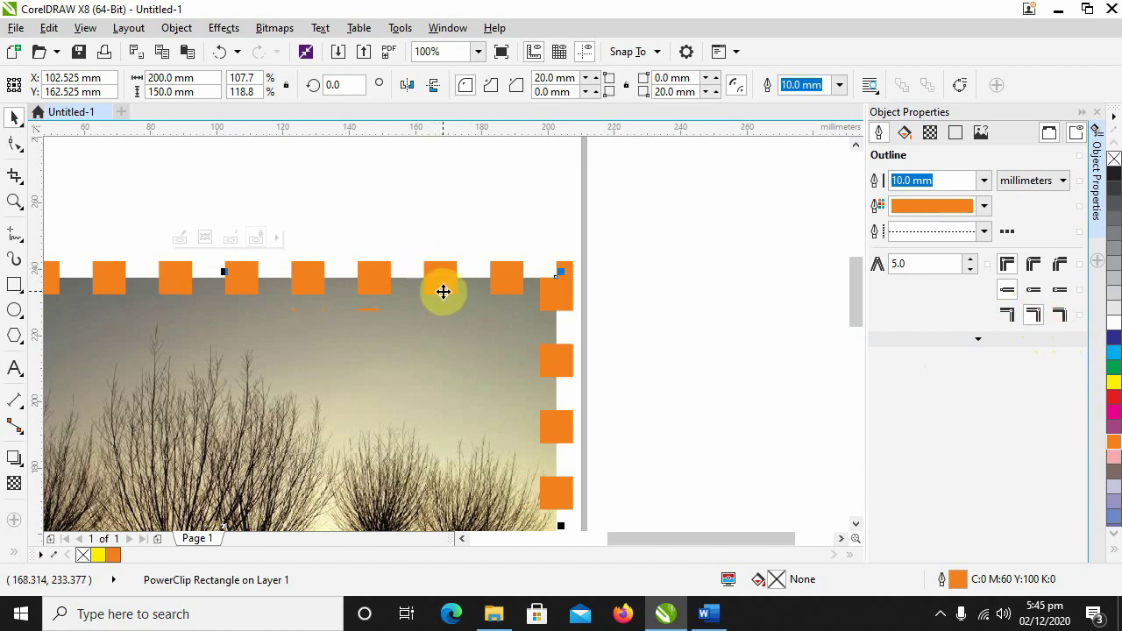
{"action": "left_click", "coordinate": [1007, 318]}
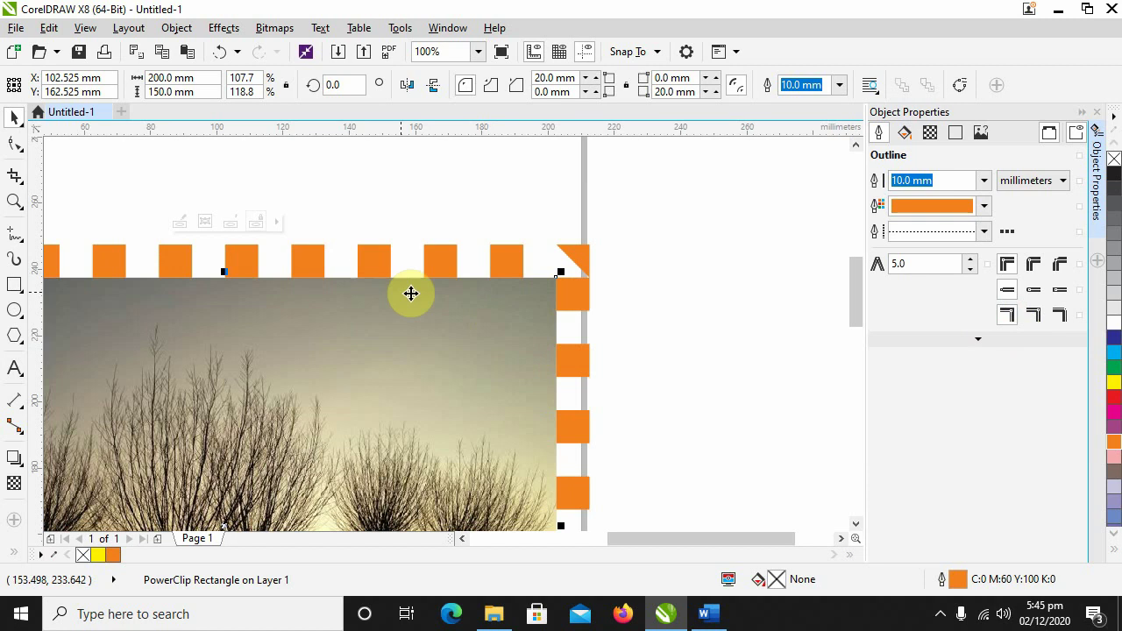
Step: Choose mitered corners for the frame outline and change its line style from dots to a solid line
{"action": "scroll", "coordinate": [386, 276], "scroll_direction": "down", "scroll_amount": 1}
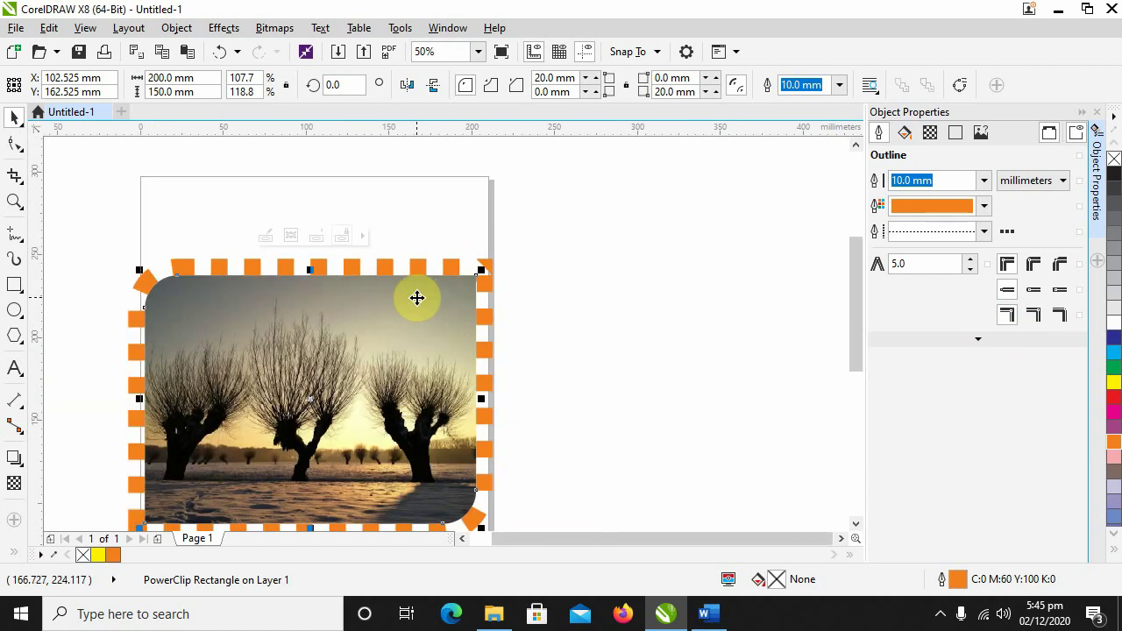
{"action": "scroll", "coordinate": [416, 298], "scroll_direction": "left", "scroll_amount": 1}
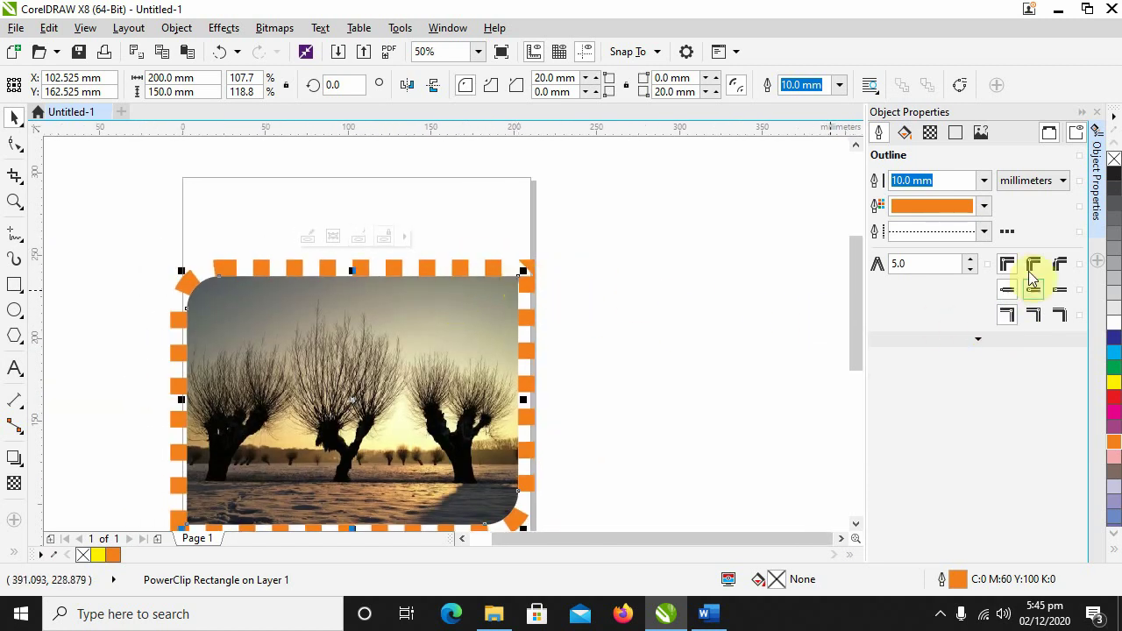
{"action": "left_click", "coordinate": [1006, 265]}
{"action": "scroll", "coordinate": [508, 271], "scroll_direction": "up", "scroll_amount": 3}
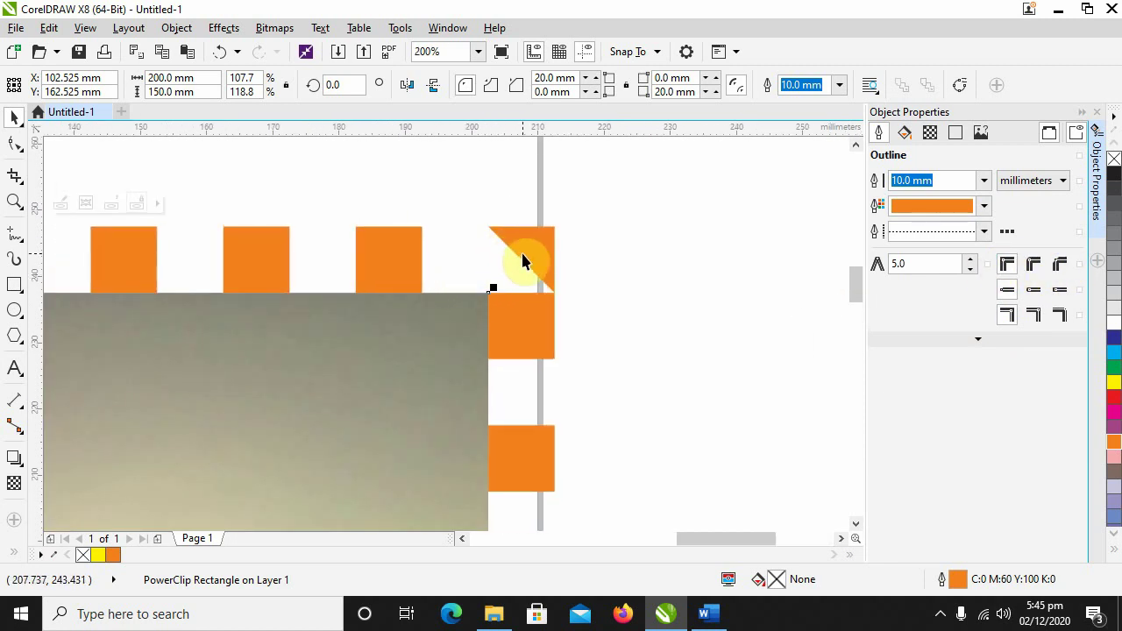
{"action": "left_click", "coordinate": [932, 228]}
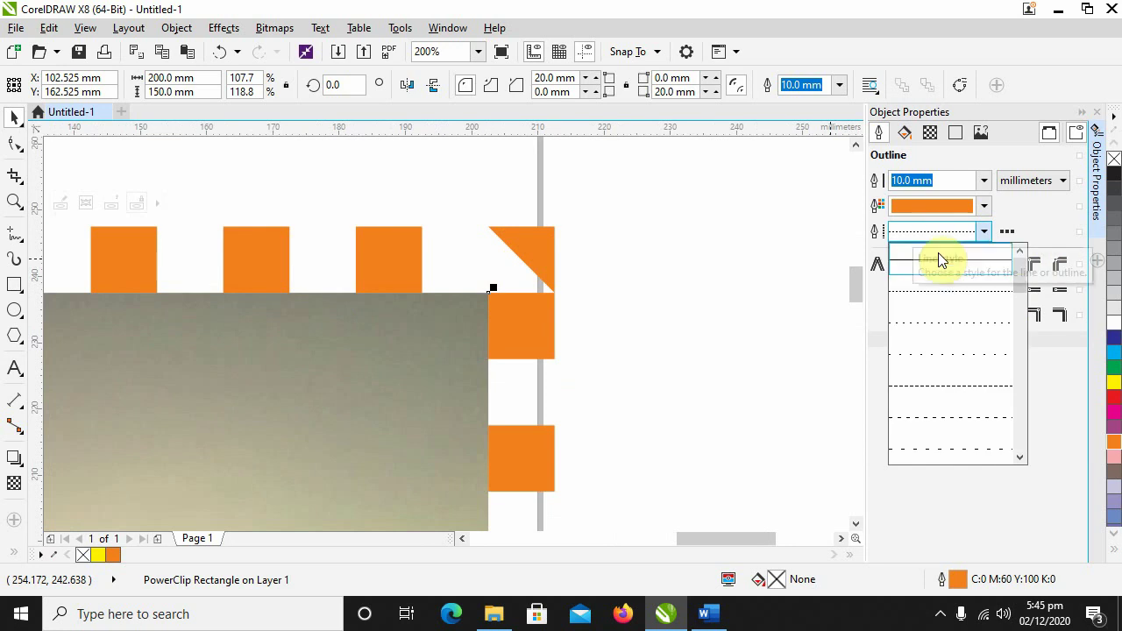
{"action": "left_click", "coordinate": [937, 255]}
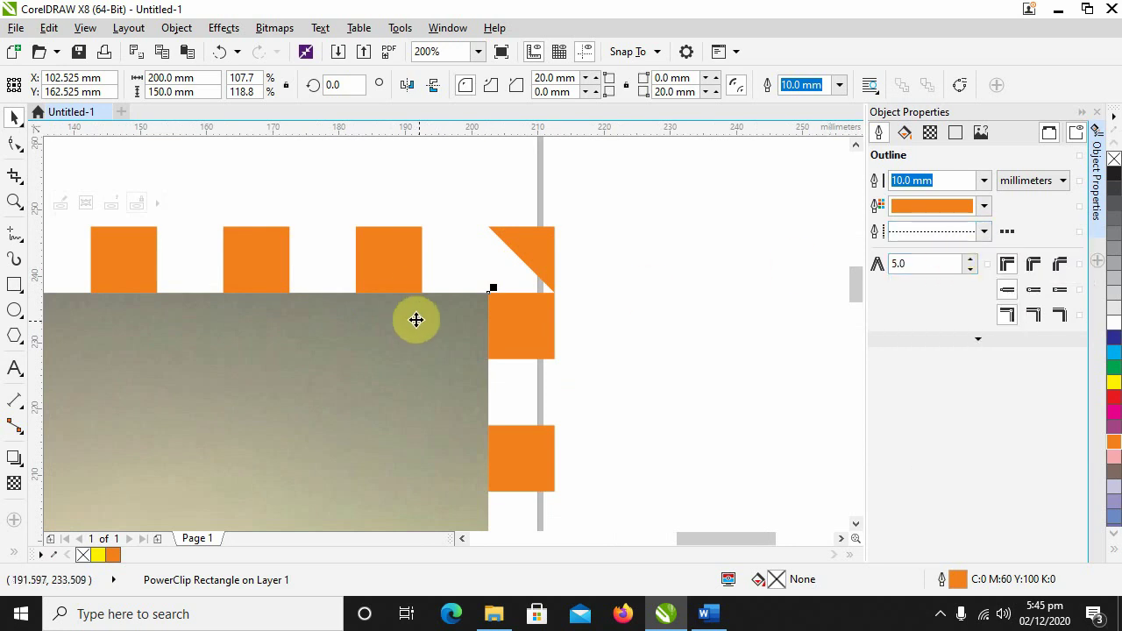
{"action": "left_click", "coordinate": [959, 235]}
{"action": "left_click", "coordinate": [944, 260]}
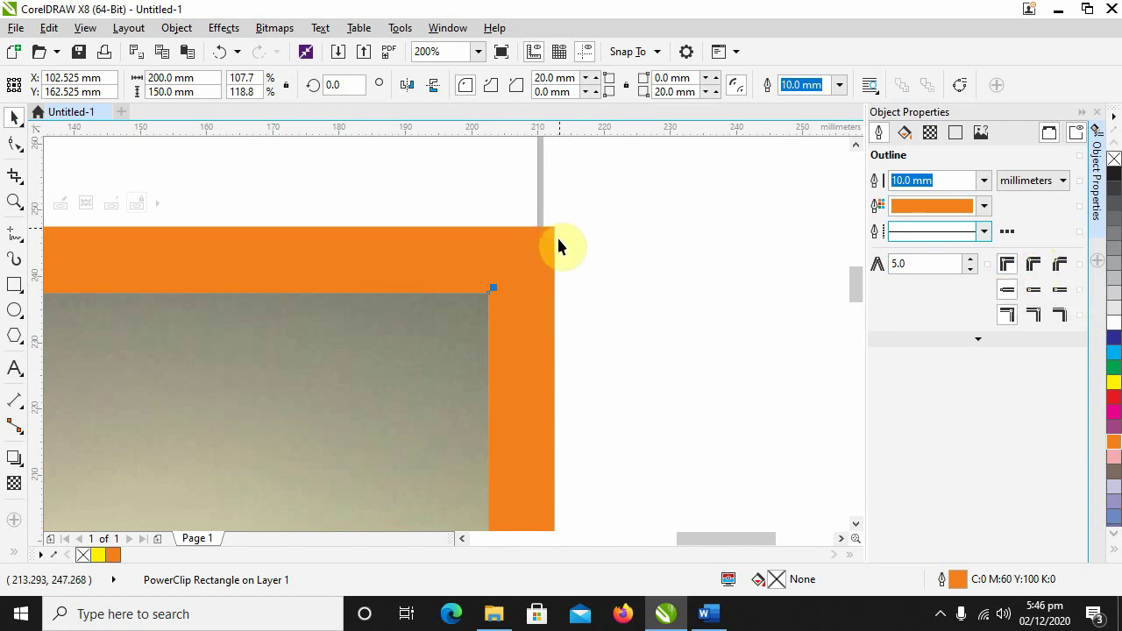
Step: Try round corners and then beveled corners on the solid frame outline
{"action": "left_click", "coordinate": [1032, 264]}
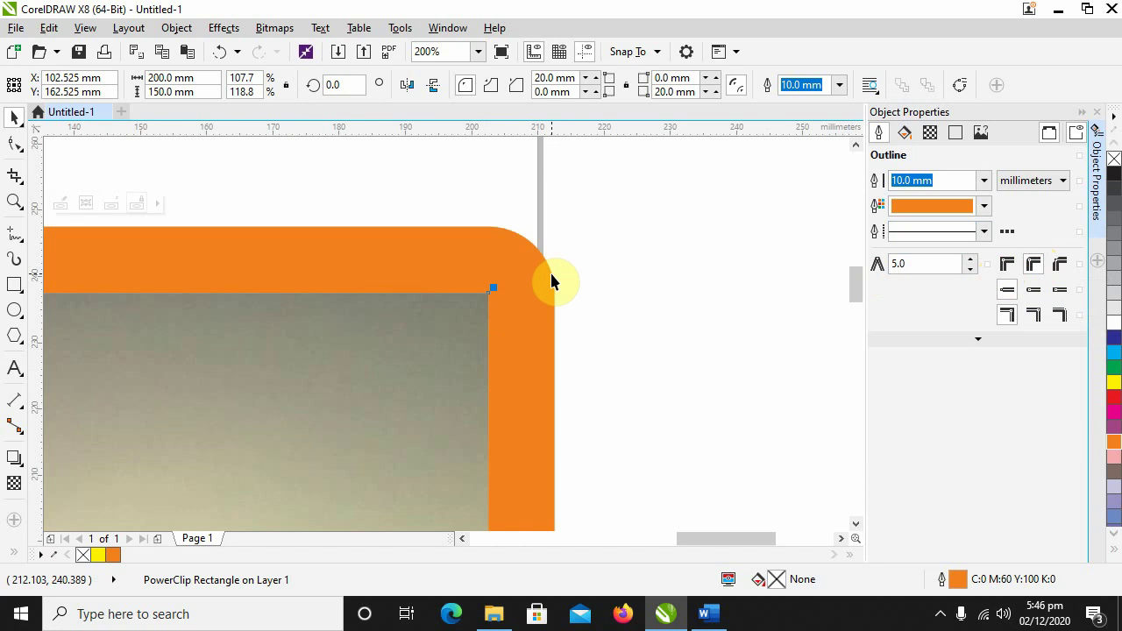
{"action": "left_click", "coordinate": [1060, 264]}
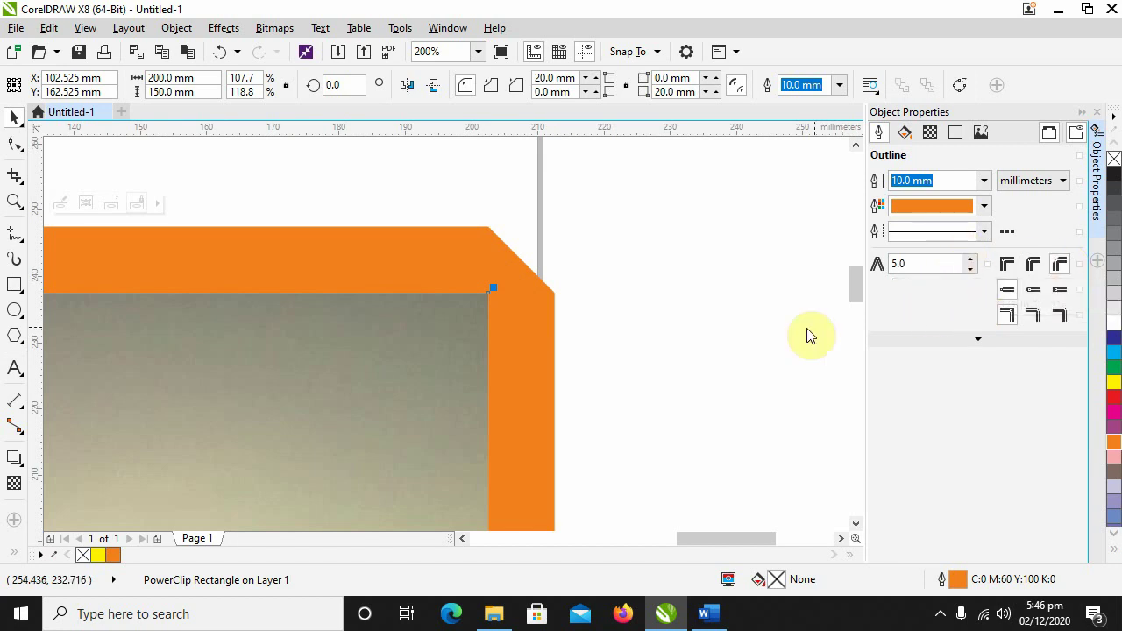
{"action": "scroll", "coordinate": [687, 311], "scroll_direction": "down", "scroll_amount": 2}
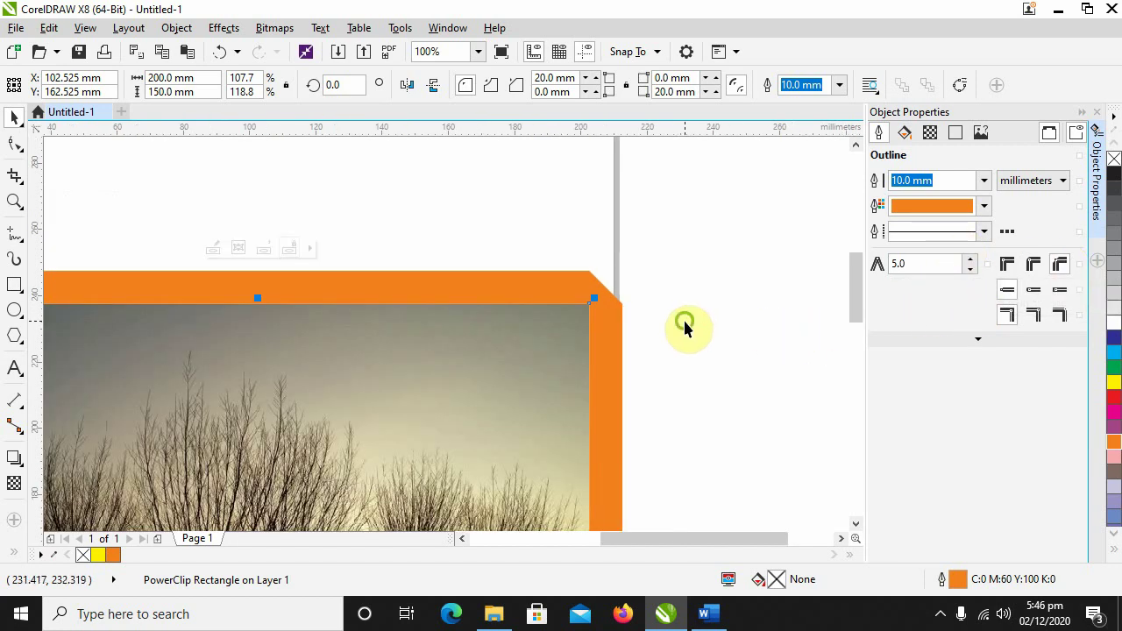
Step: Set the outline to the widest-spaced of the three dotted line styles and apply round line caps
{"action": "left_click", "coordinate": [983, 231]}
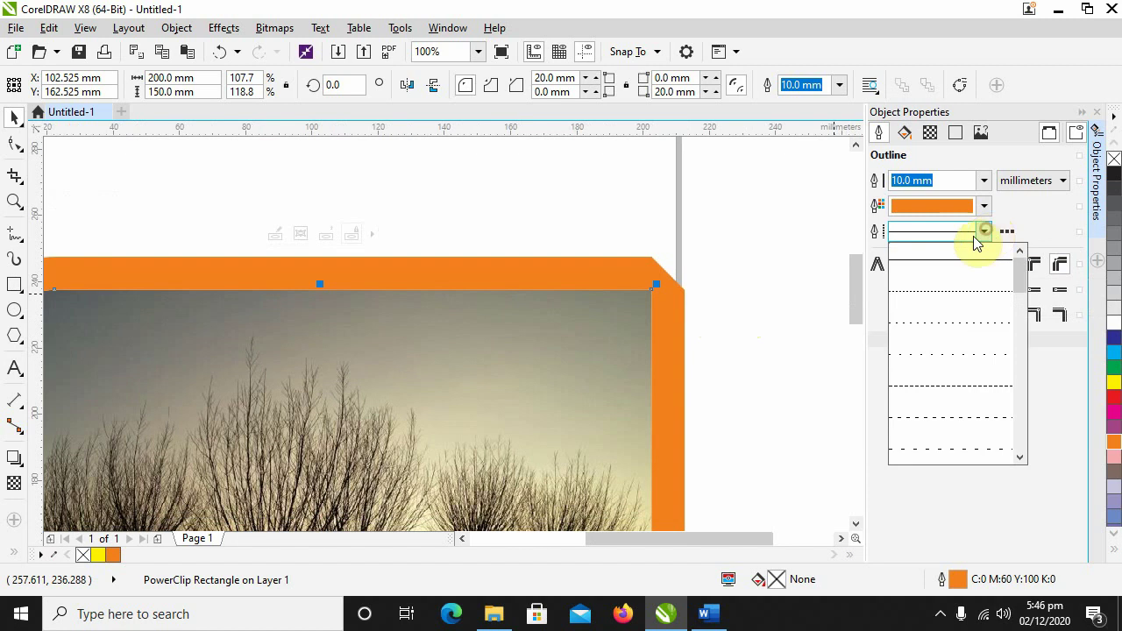
{"action": "left_click", "coordinate": [954, 353]}
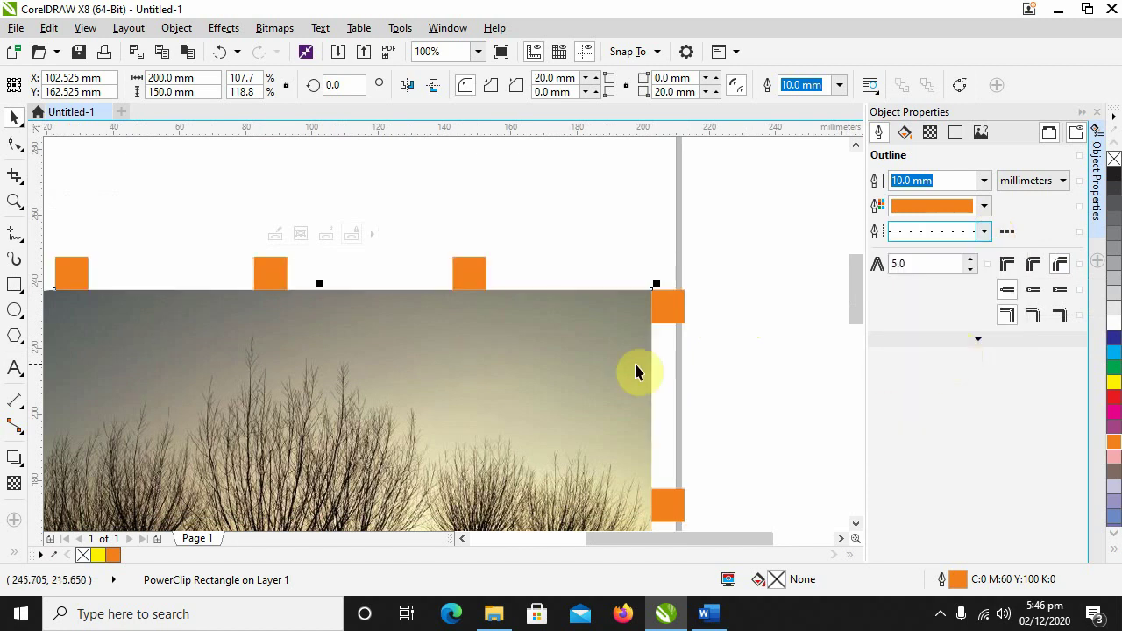
{"action": "left_click", "coordinate": [1032, 290]}
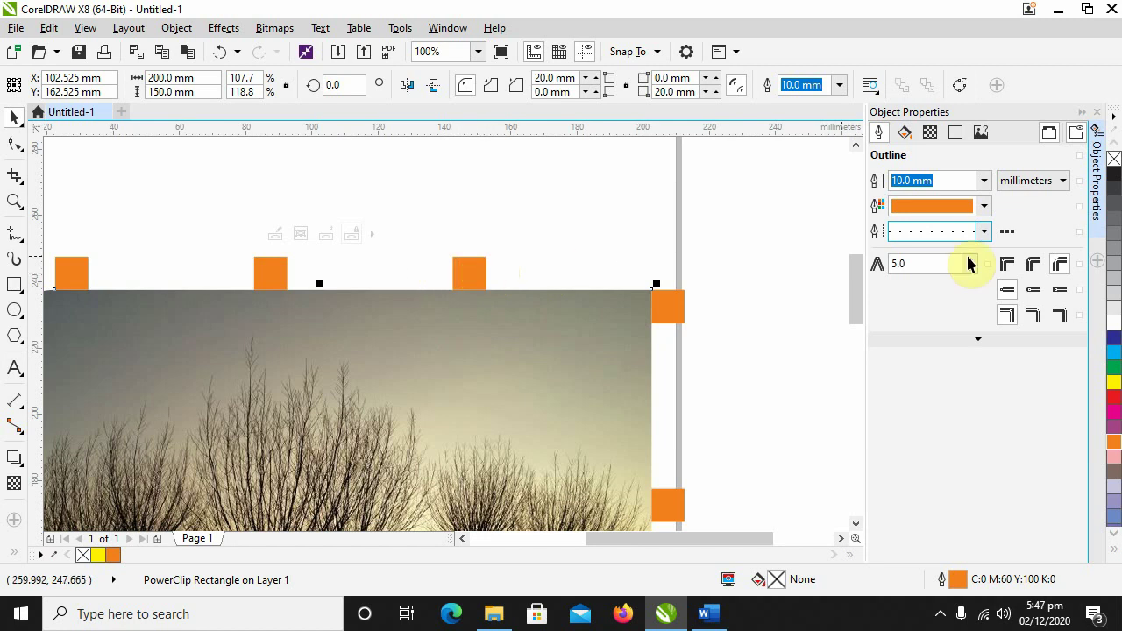
{"action": "left_click", "coordinate": [1033, 289]}
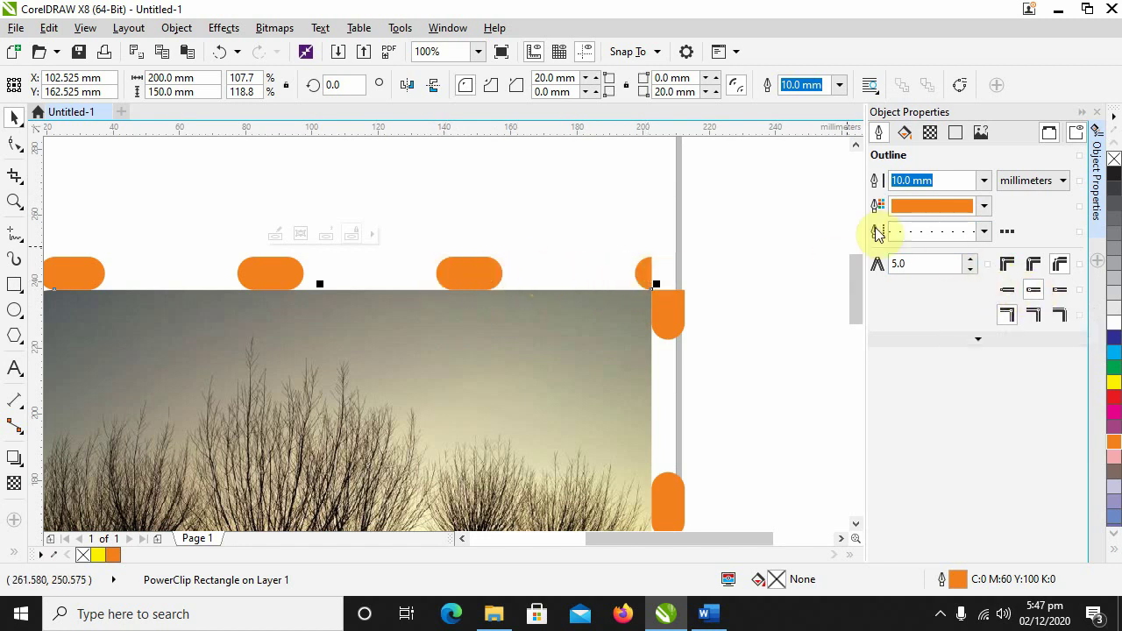
Step: Return the frame outline to a solid line and try square line caps on it
{"action": "left_click", "coordinate": [934, 231]}
{"action": "left_click", "coordinate": [922, 258]}
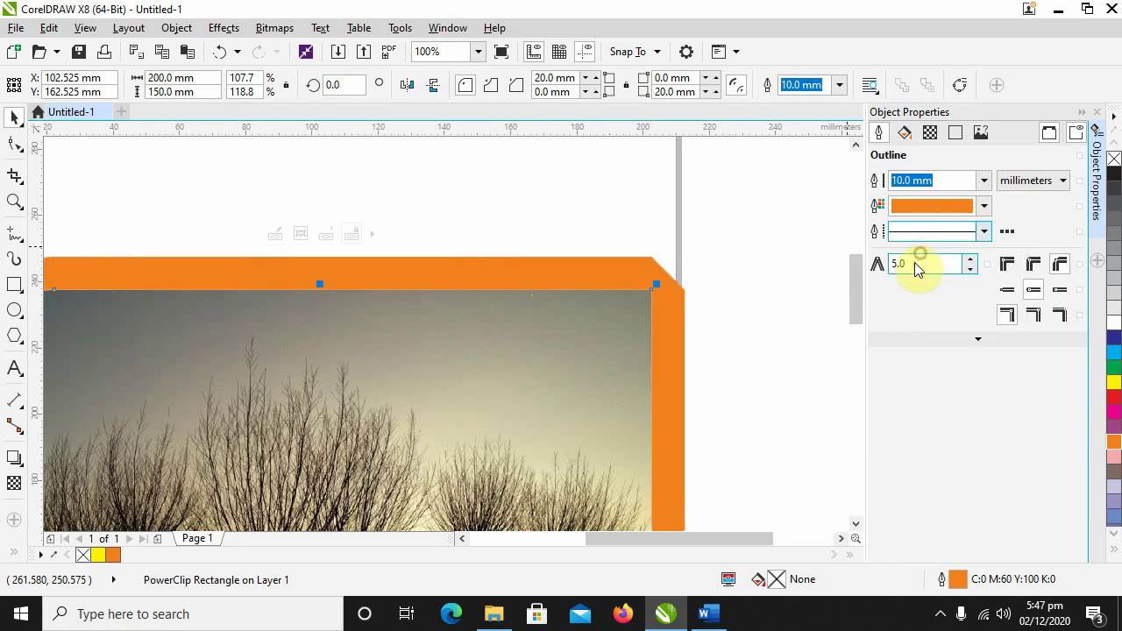
{"action": "left_click", "coordinate": [1007, 289]}
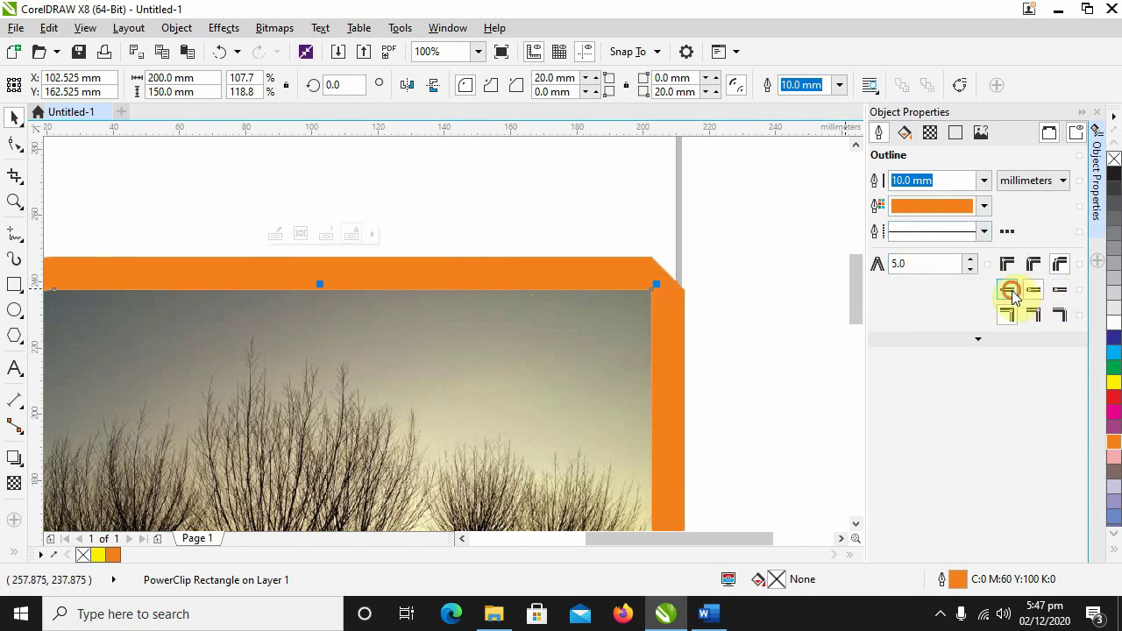
Step: Set the outline to the medium-spaced dotted style and compare square and round caps before choosing extended square caps
{"action": "left_click", "coordinate": [936, 230]}
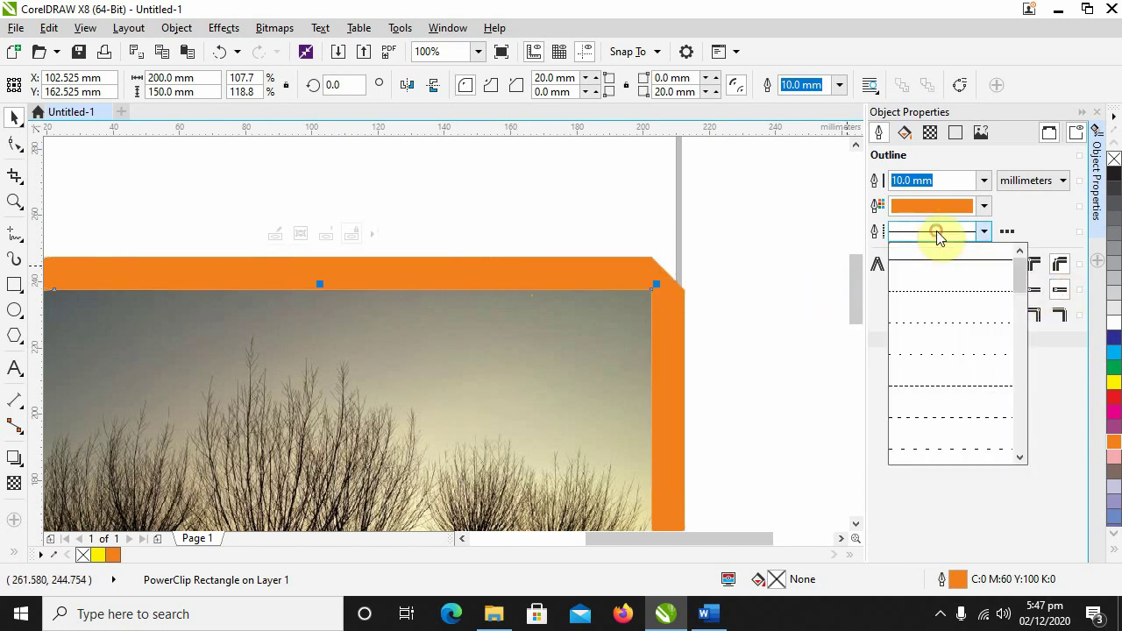
{"action": "left_click", "coordinate": [945, 320]}
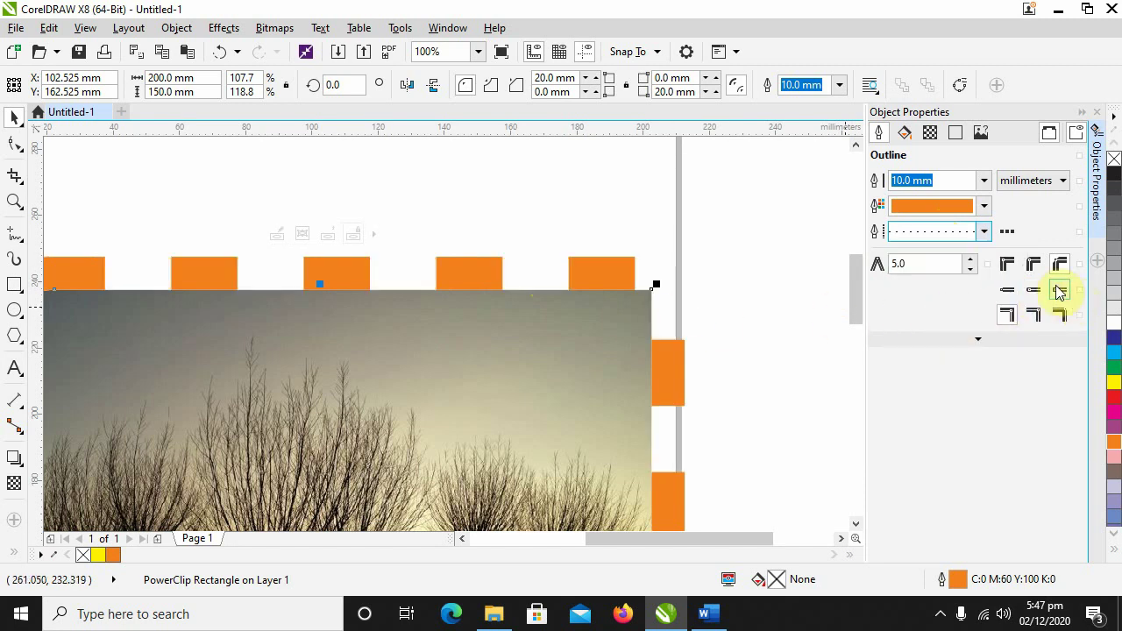
{"action": "left_click", "coordinate": [1008, 291]}
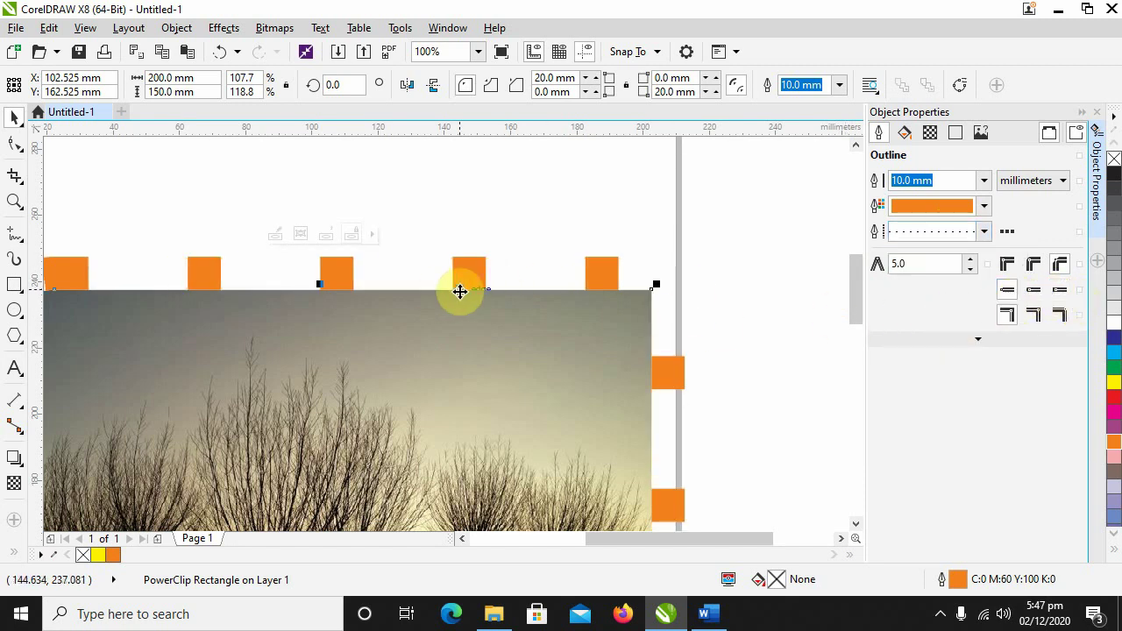
{"action": "left_click", "coordinate": [1033, 290]}
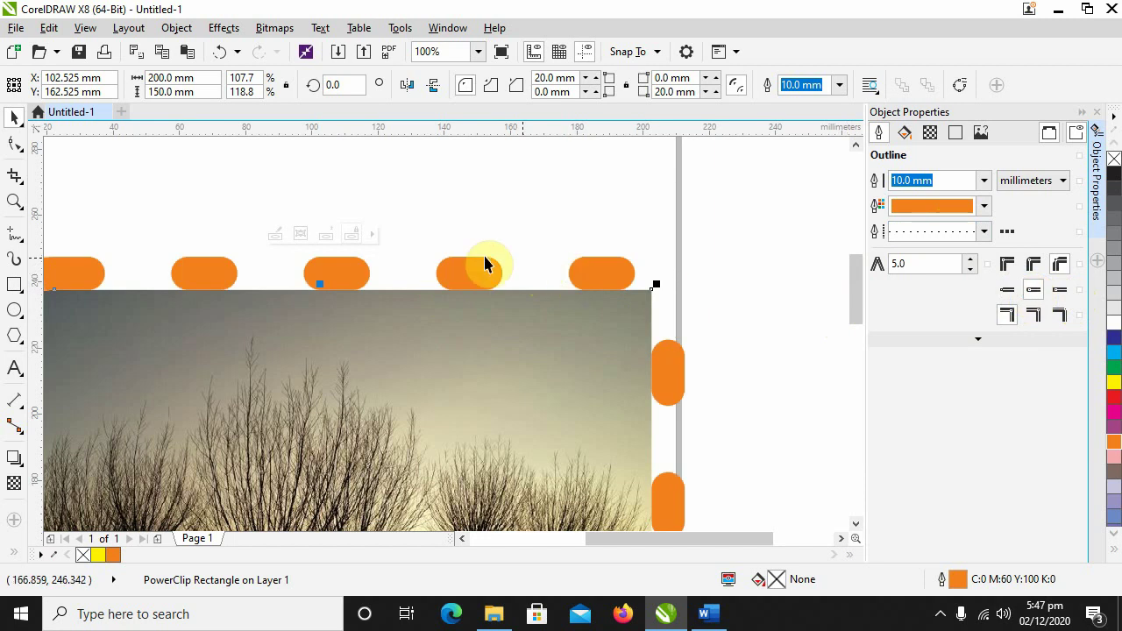
{"action": "left_click", "coordinate": [1060, 291]}
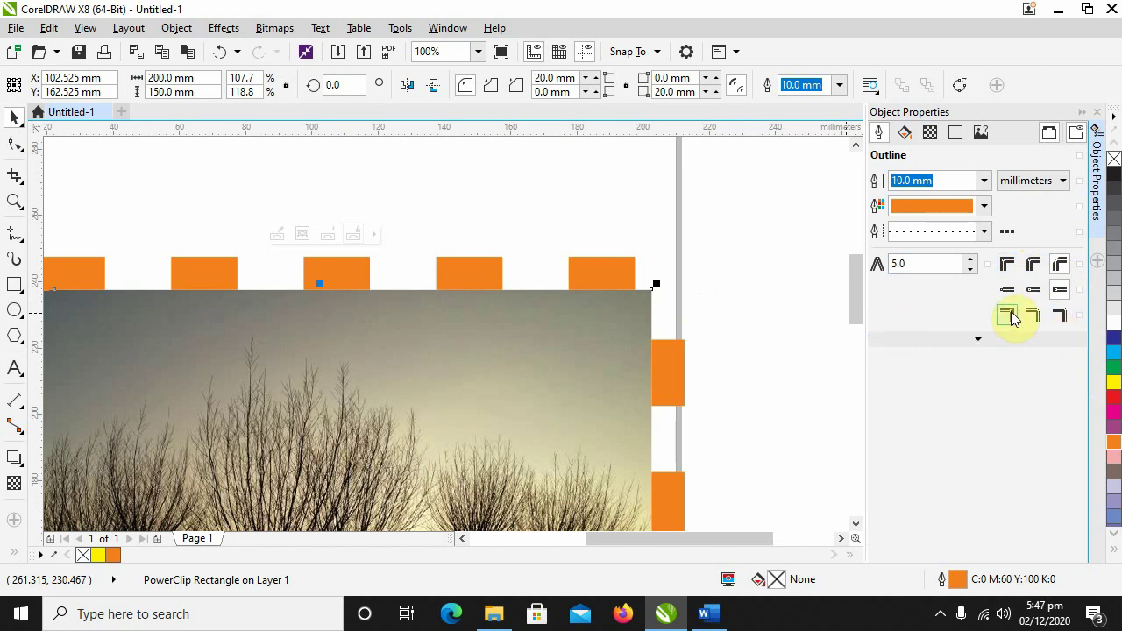
Step: Set the frame outline to a solid line style with round corners
{"action": "left_click", "coordinate": [975, 235]}
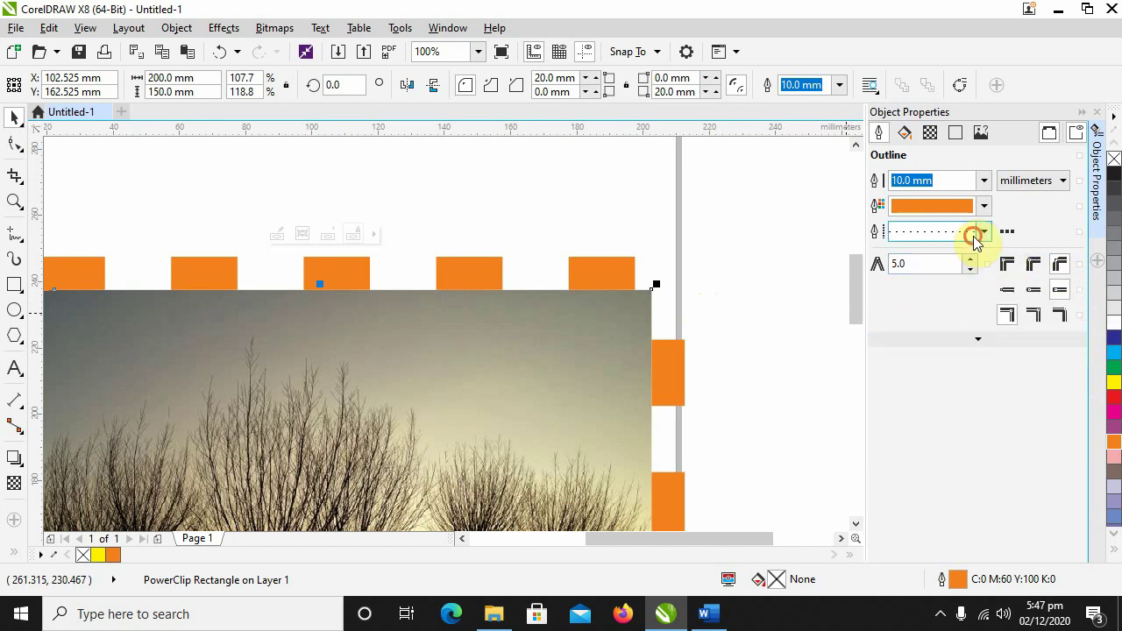
{"action": "left_click", "coordinate": [955, 261]}
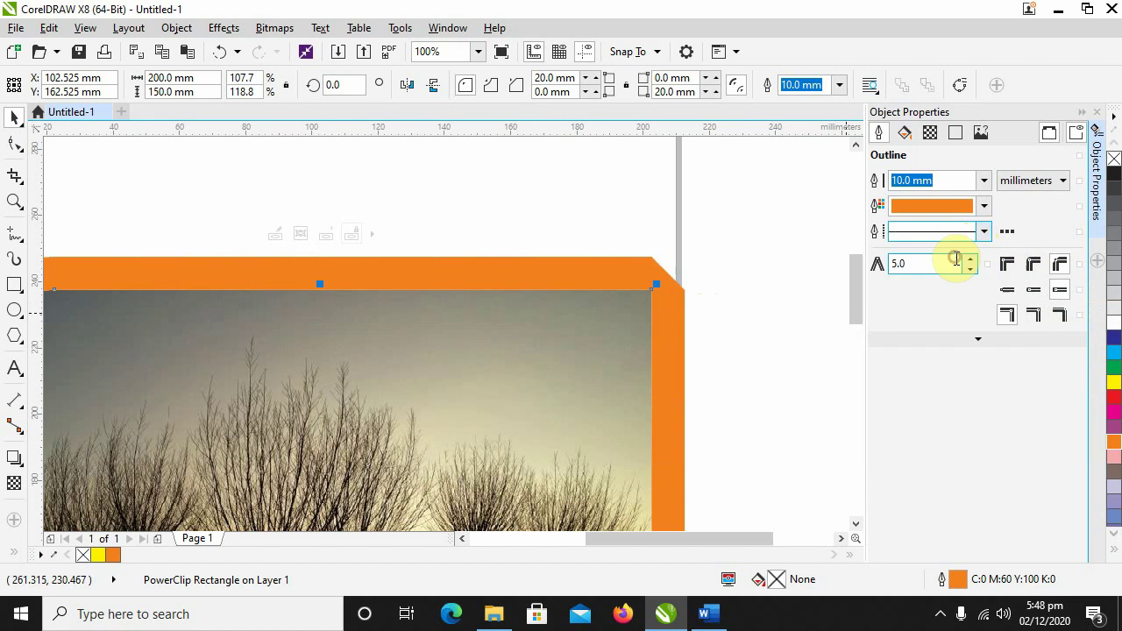
{"action": "left_click", "coordinate": [1034, 265]}
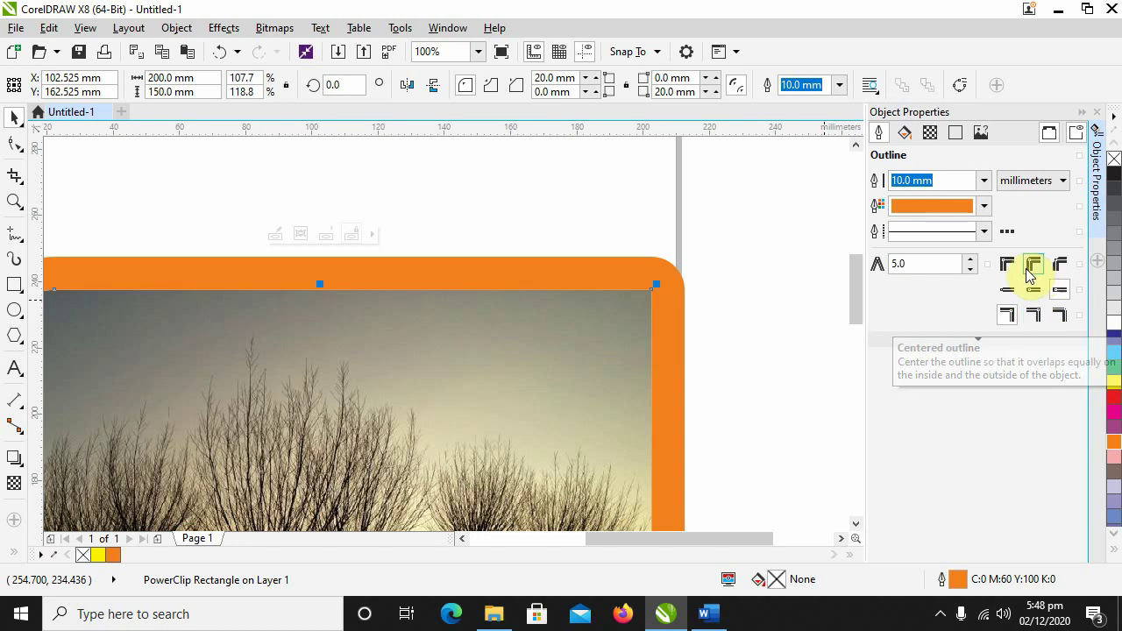
Step: Place the frame outline inside the object and try beveled, mitered and round corners on it
{"action": "left_click", "coordinate": [1060, 313]}
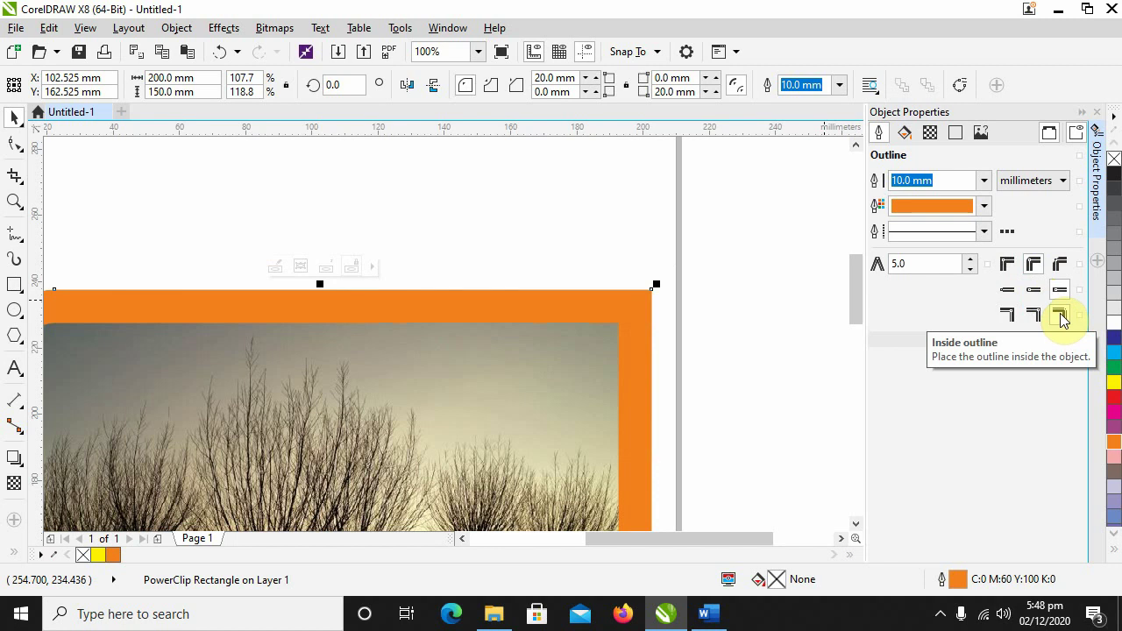
{"action": "left_click", "coordinate": [1057, 266]}
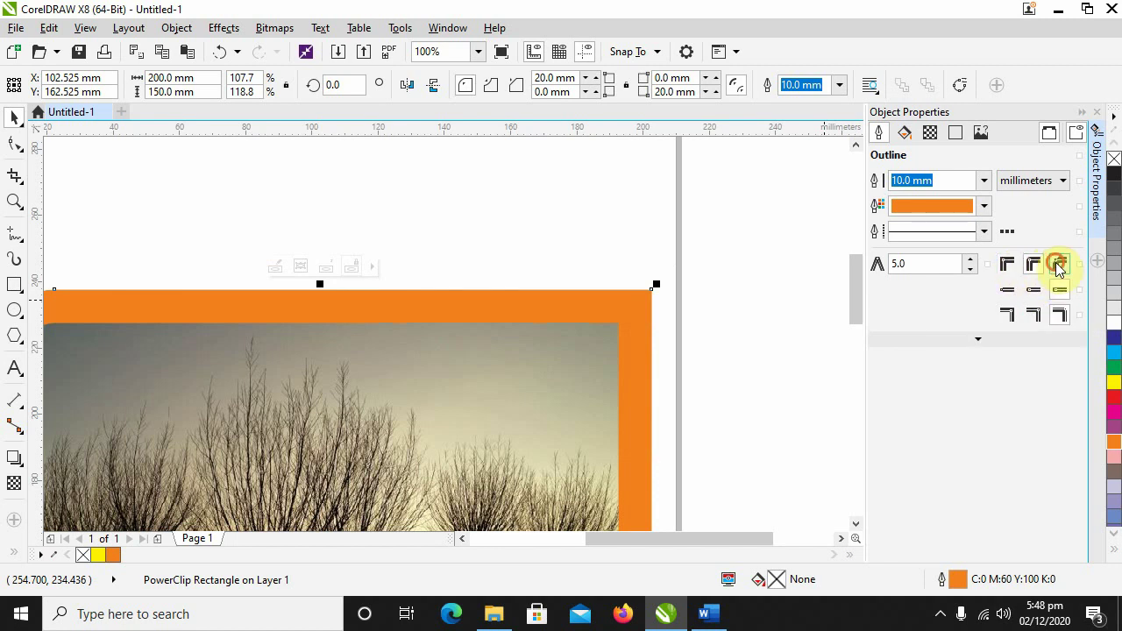
{"action": "left_click", "coordinate": [1010, 267]}
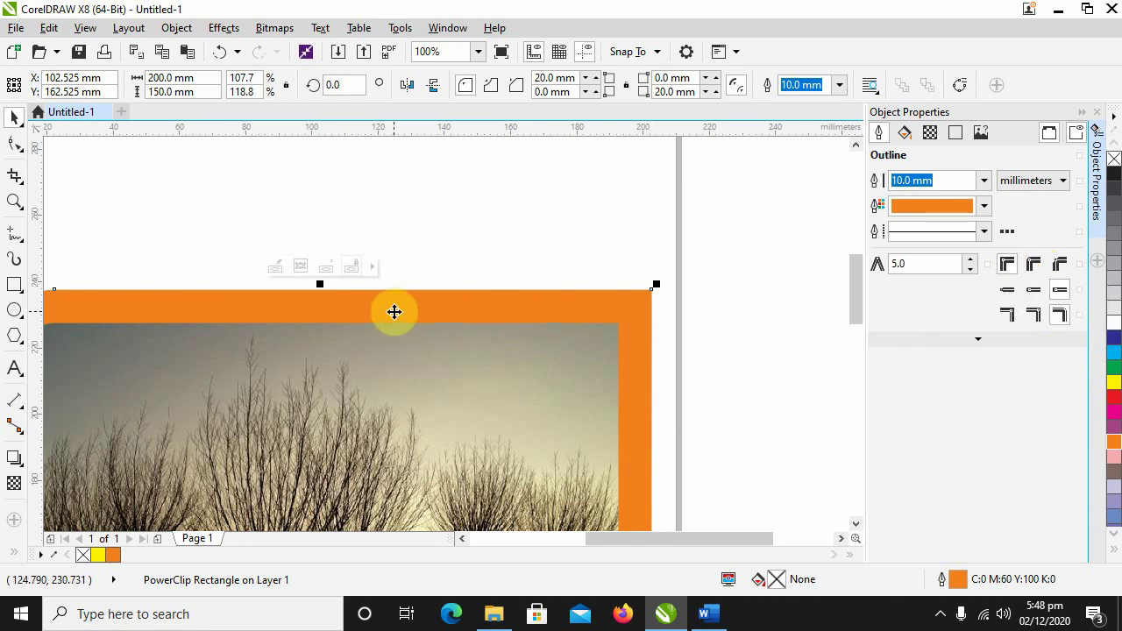
{"action": "left_click", "coordinate": [1035, 266]}
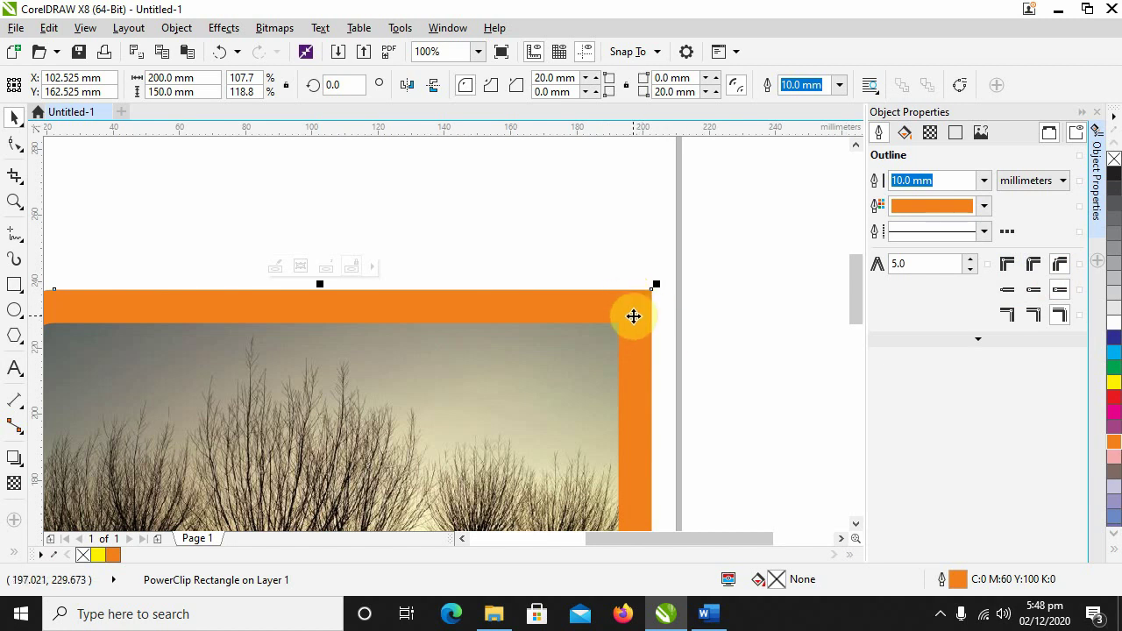
Step: Compare centered and outside outline positions on the frame, ending with an inside outline with beveled corners
{"action": "left_click", "coordinate": [1033, 317]}
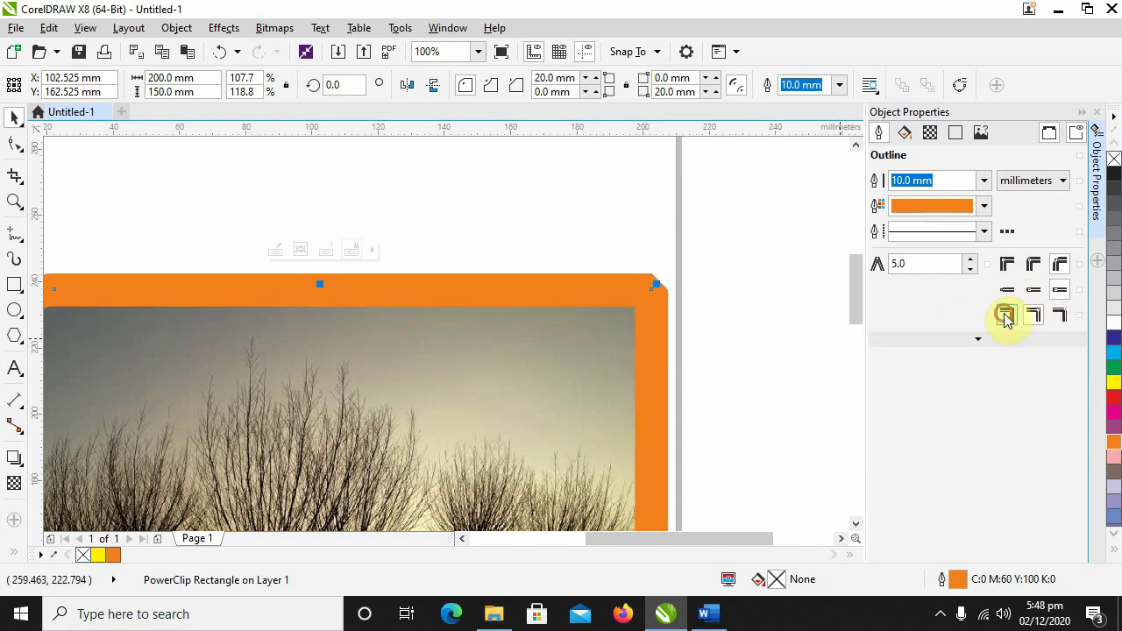
{"action": "left_click", "coordinate": [1005, 317]}
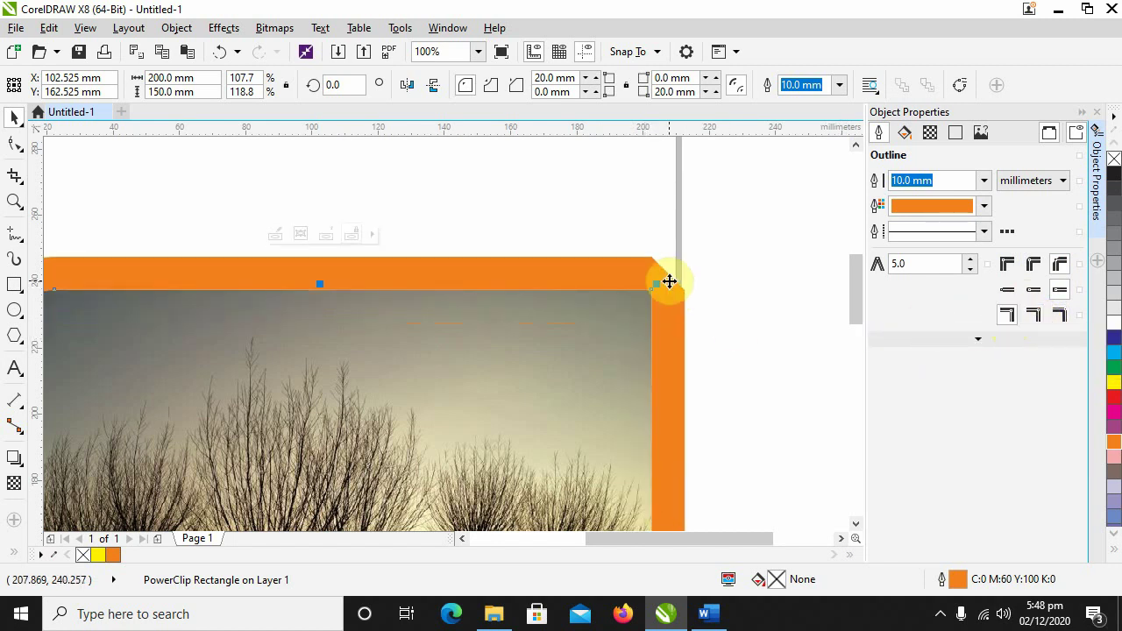
{"action": "left_click", "coordinate": [1060, 316]}
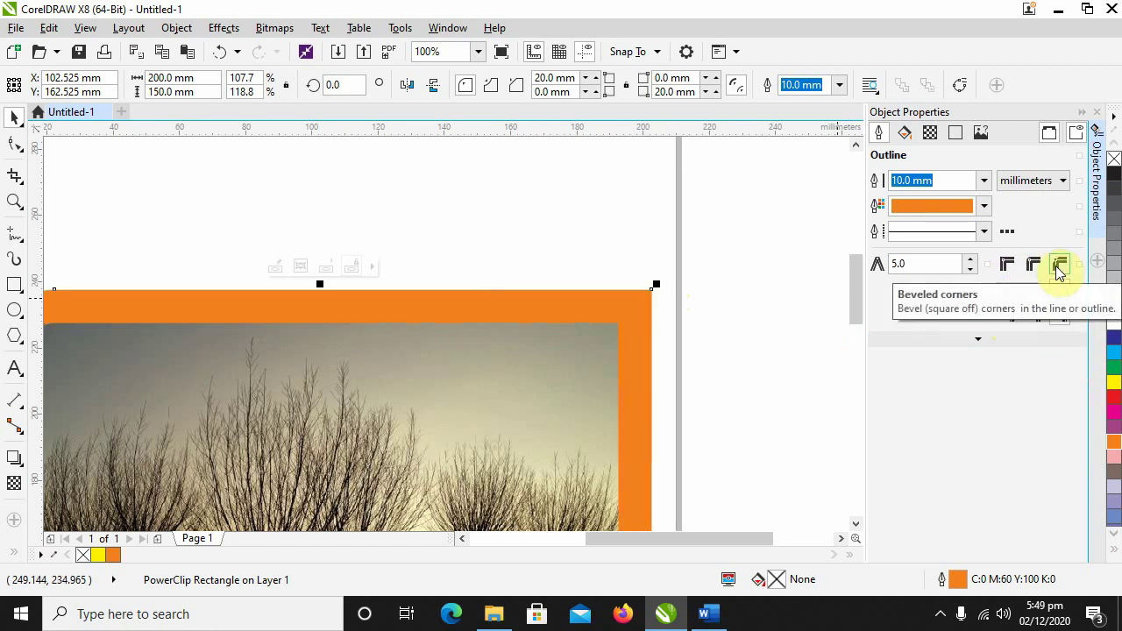
{"action": "key", "text": "XF86AudioRaiseVolume"}
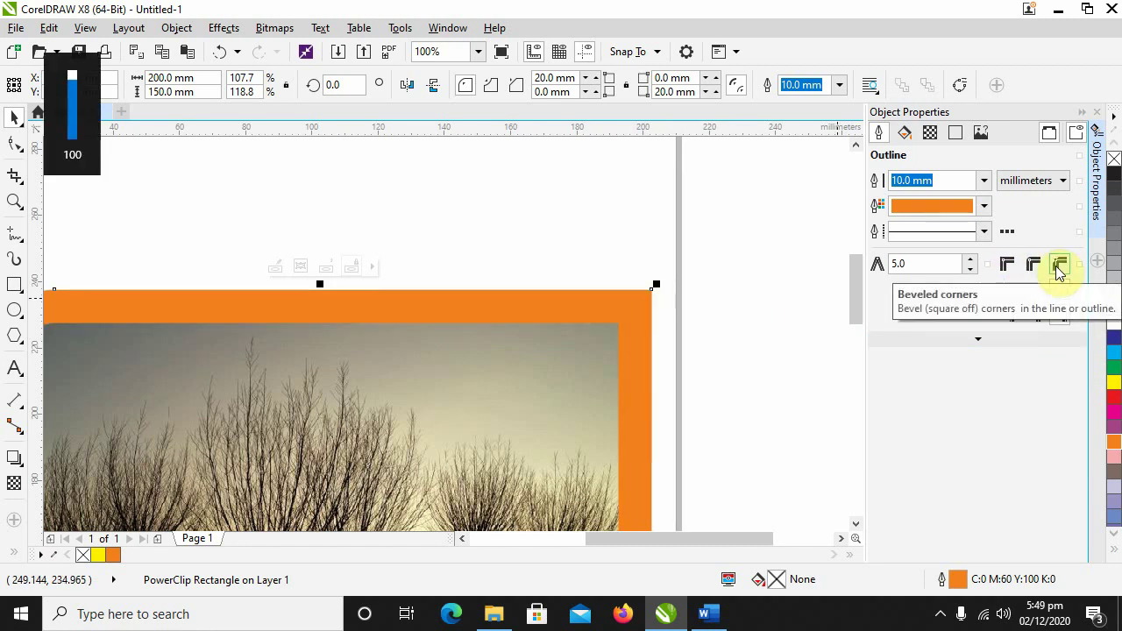
{"action": "left_click", "coordinate": [1059, 267]}
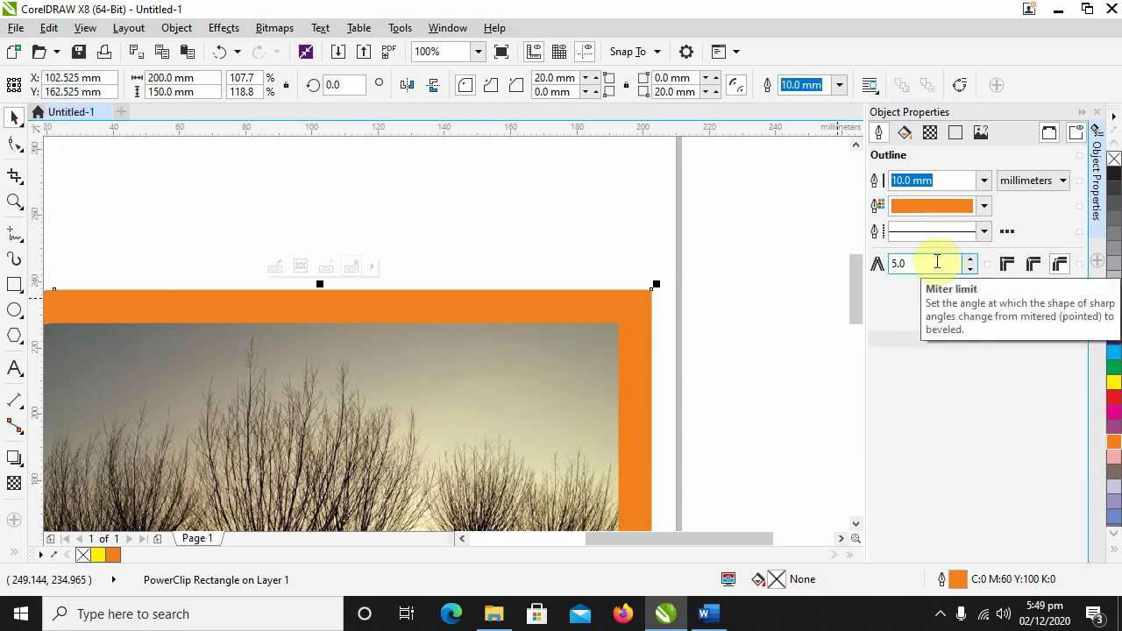
Step: Try a miter limit of 17 on the frame outline, restore it to 5 and inspect the frame's upper-right corner
{"action": "double_click", "coordinate": [919, 263]}
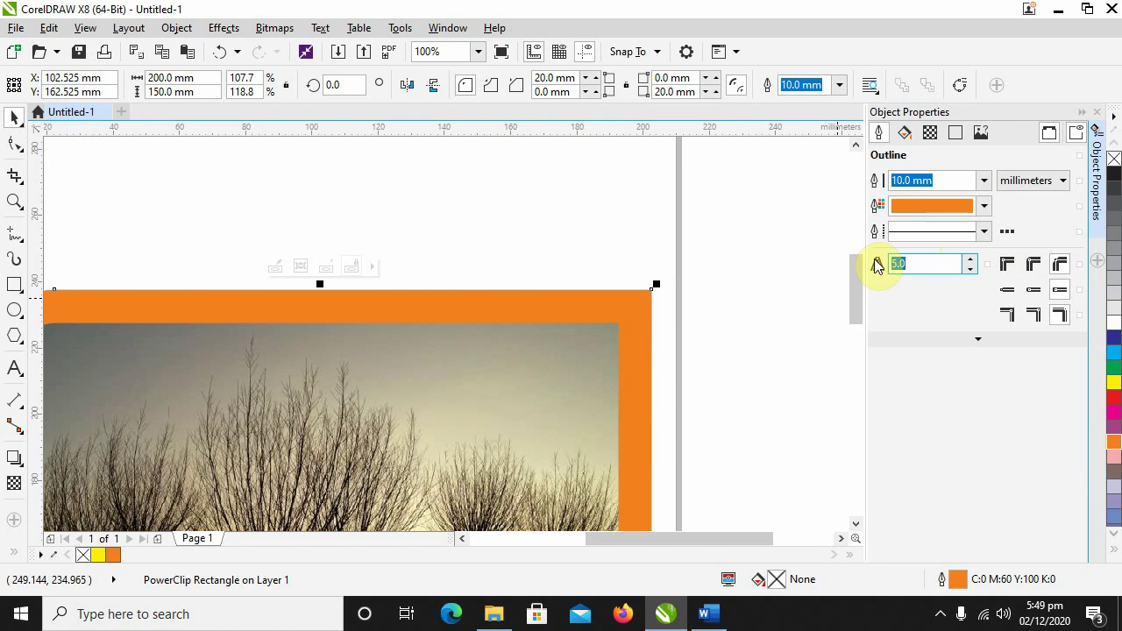
{"action": "type", "text": "17"}
{"action": "key", "text": "Return"}
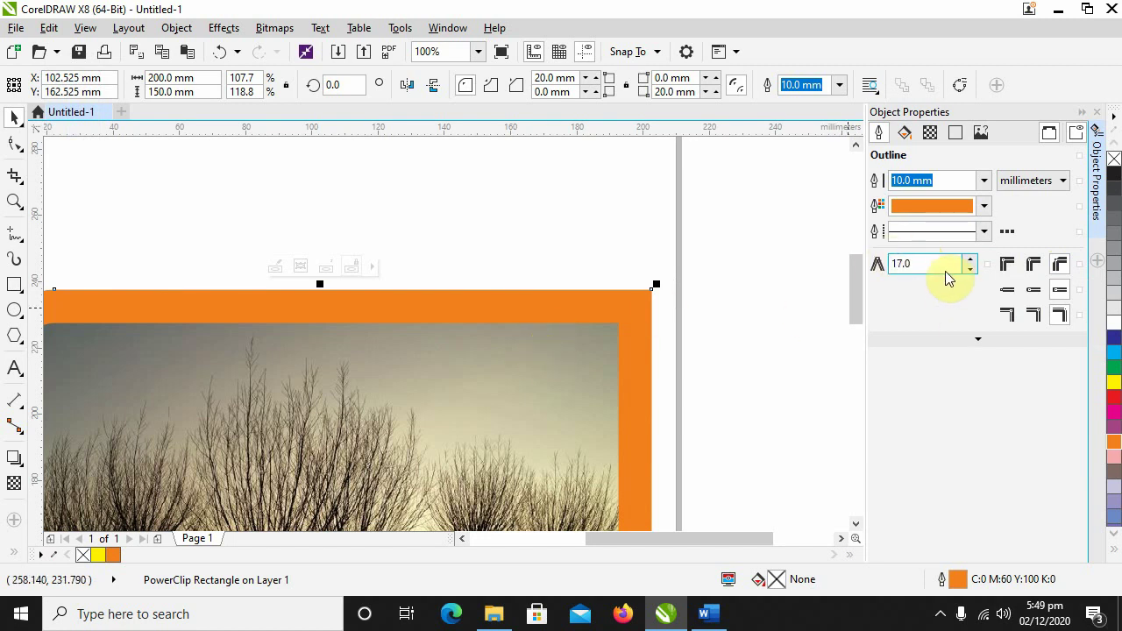
{"action": "double_click", "coordinate": [934, 266]}
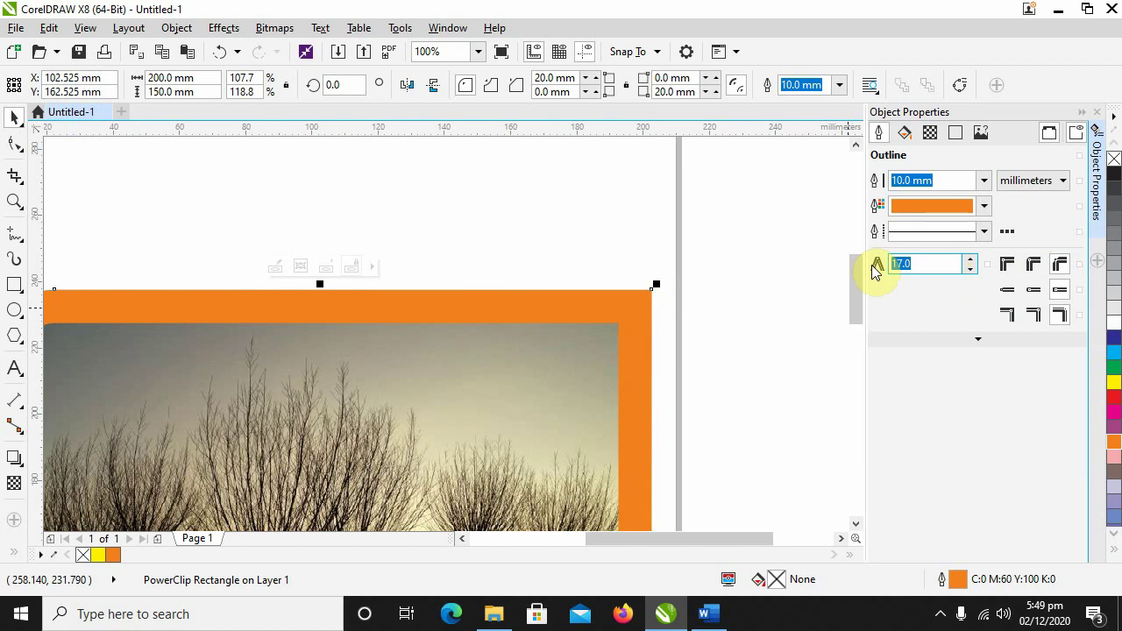
{"action": "type", "text": "5"}
{"action": "scroll", "coordinate": [543, 355], "scroll_direction": "down", "scroll_amount": 3}
{"action": "scroll", "coordinate": [560, 353], "scroll_direction": "up", "scroll_amount": 2}
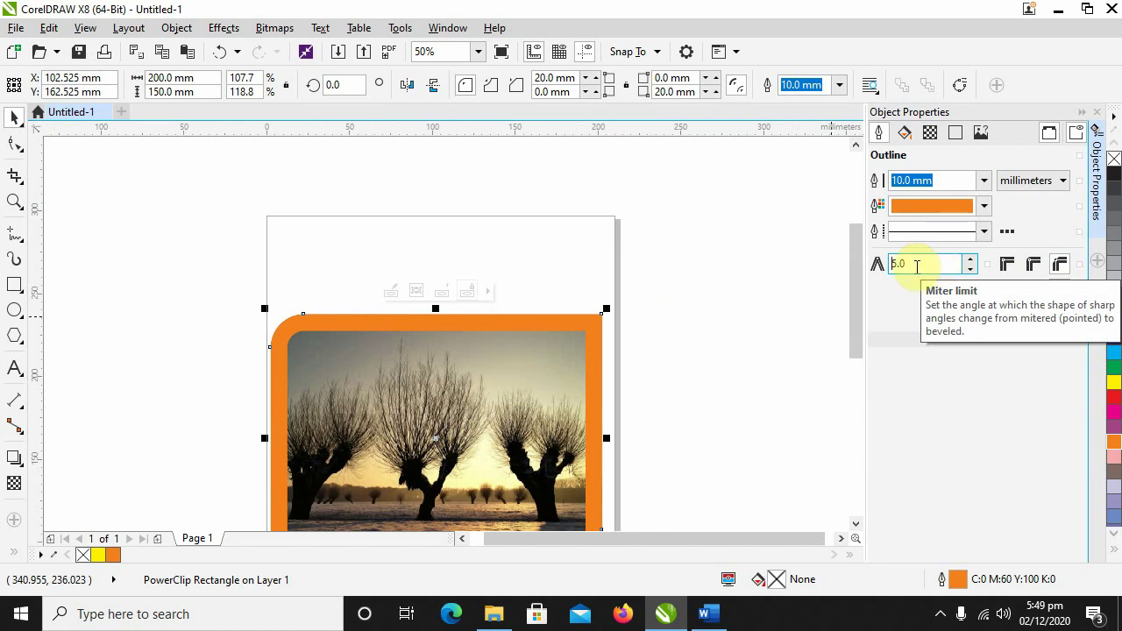
{"action": "scroll", "coordinate": [290, 348], "scroll_direction": "up", "scroll_amount": 1}
{"action": "scroll", "coordinate": [406, 341], "scroll_direction": "down", "scroll_amount": 1}
{"action": "scroll", "coordinate": [345, 346], "scroll_direction": "right", "scroll_amount": 2}
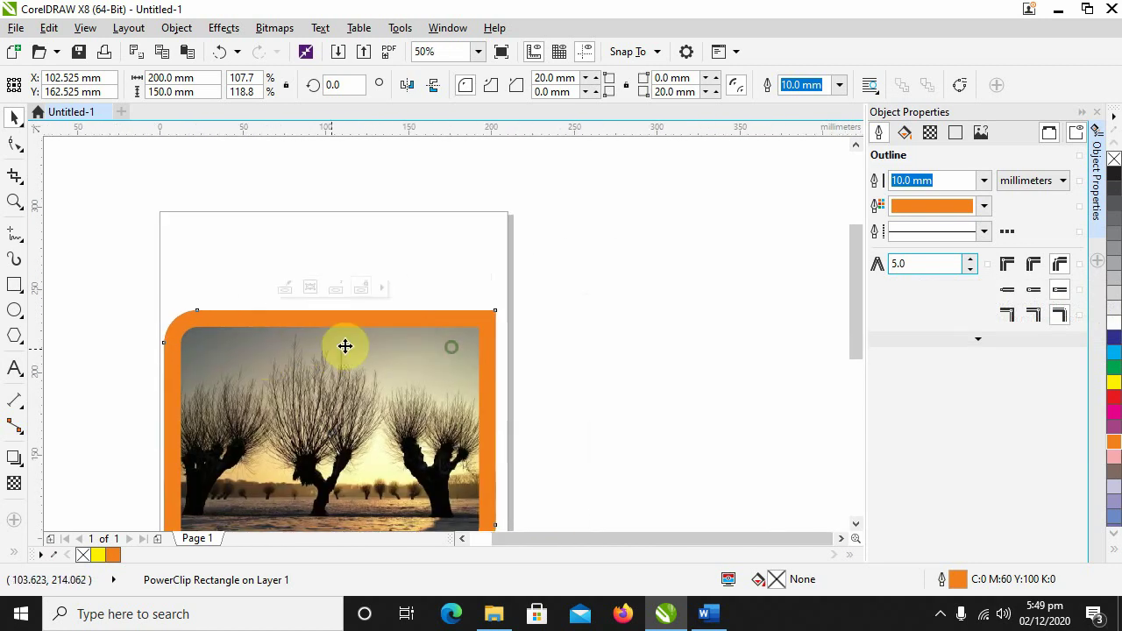
{"action": "scroll", "coordinate": [513, 325], "scroll_direction": "up", "scroll_amount": 3}
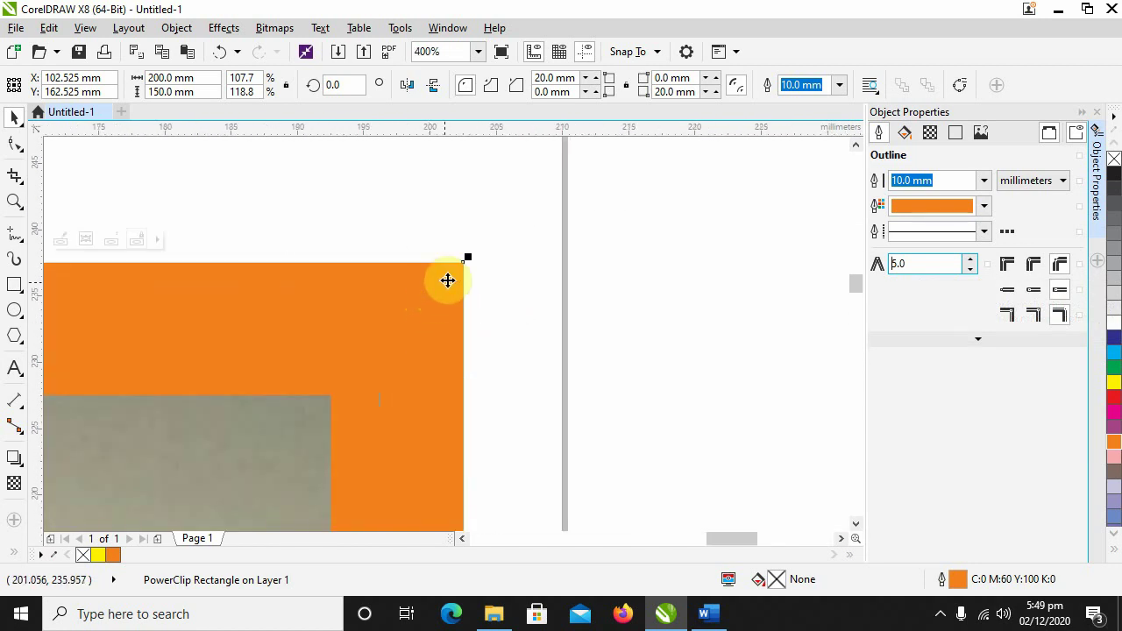
{"action": "scroll", "coordinate": [453, 278], "scroll_direction": "down", "scroll_amount": 1}
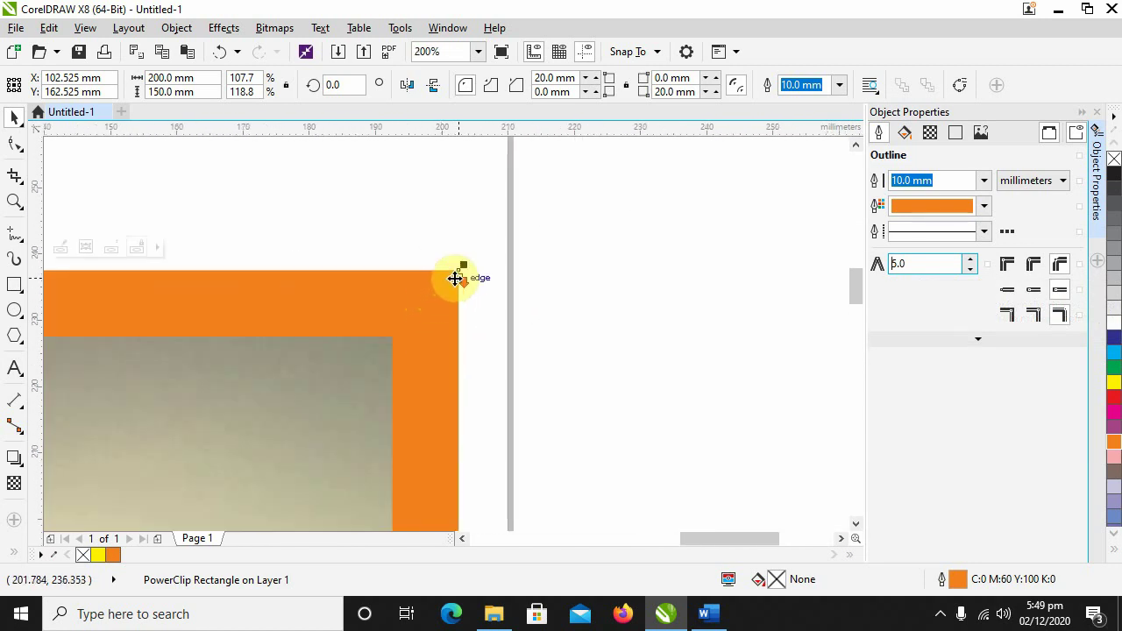
Step: Draw a sharp-angled two-segment line about 117 mm wide and 44 mm high above the frame with the 2-Point Line tool
{"action": "scroll", "coordinate": [453, 278], "scroll_direction": "down", "scroll_amount": 1}
{"action": "left_click_drag", "start_coordinate": [415, 296], "coordinate": [517, 469]}
{"action": "left_click_drag", "start_coordinate": [534, 343], "coordinate": [595, 337]}
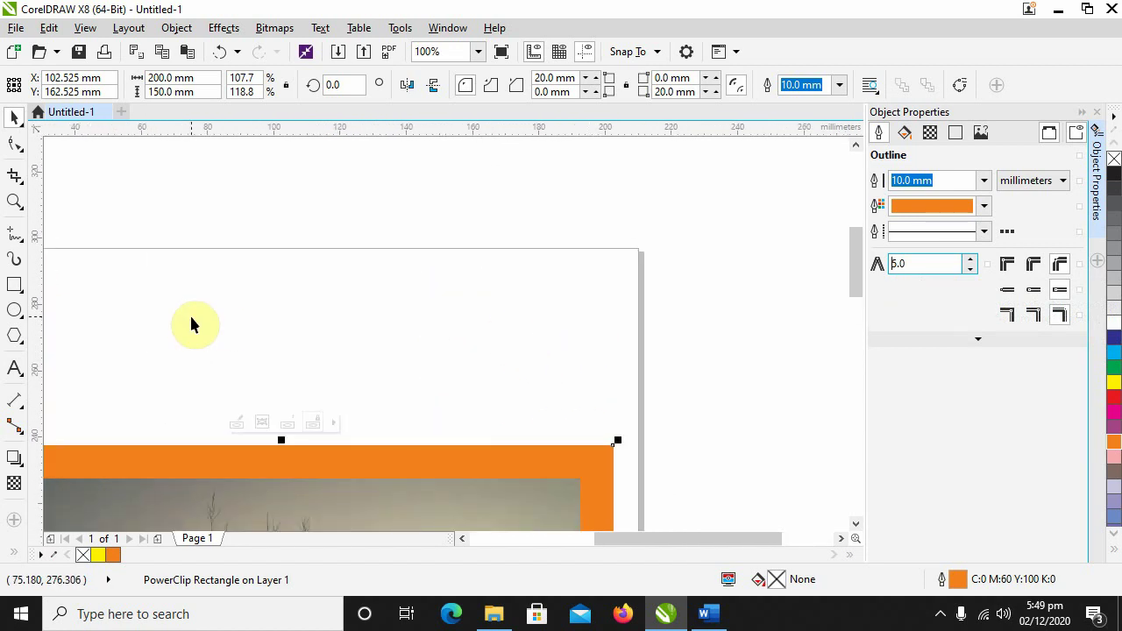
{"action": "left_click", "coordinate": [17, 237]}
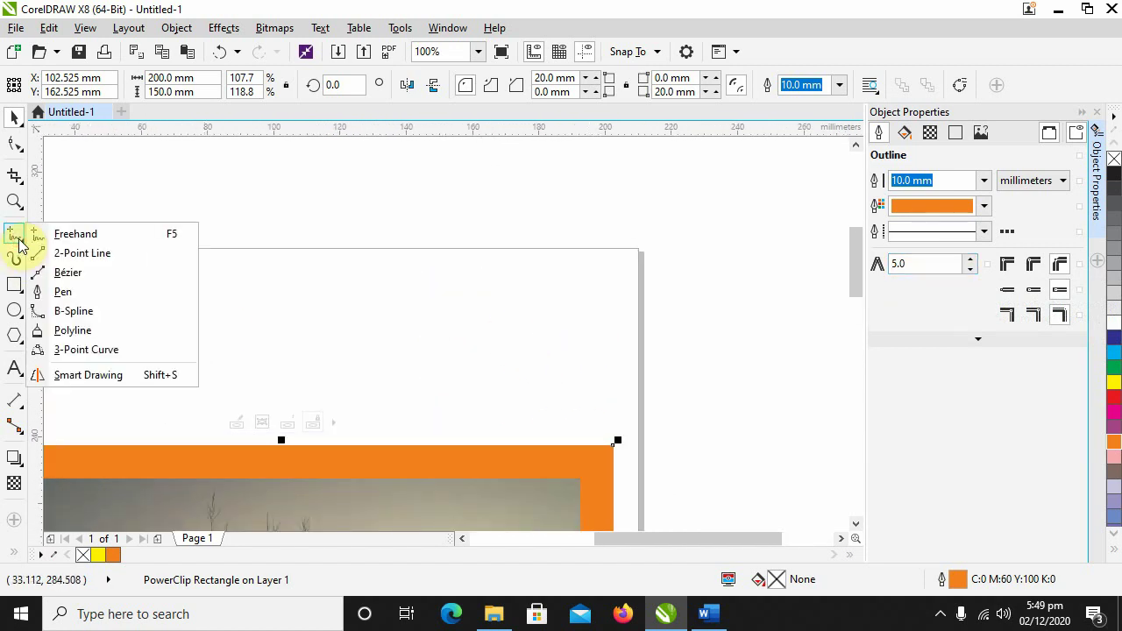
{"action": "left_click", "coordinate": [83, 254]}
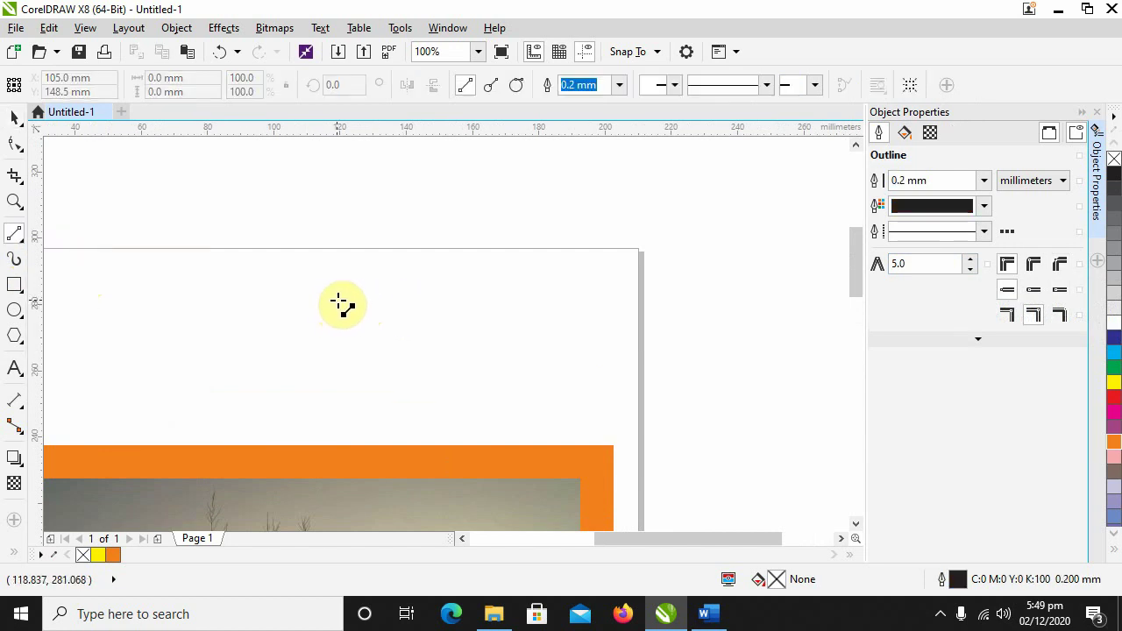
{"action": "left_click_drag", "start_coordinate": [318, 307], "coordinate": [449, 281]}
{"action": "scroll", "coordinate": [771, 154], "scroll_direction": "up", "scroll_amount": 2}
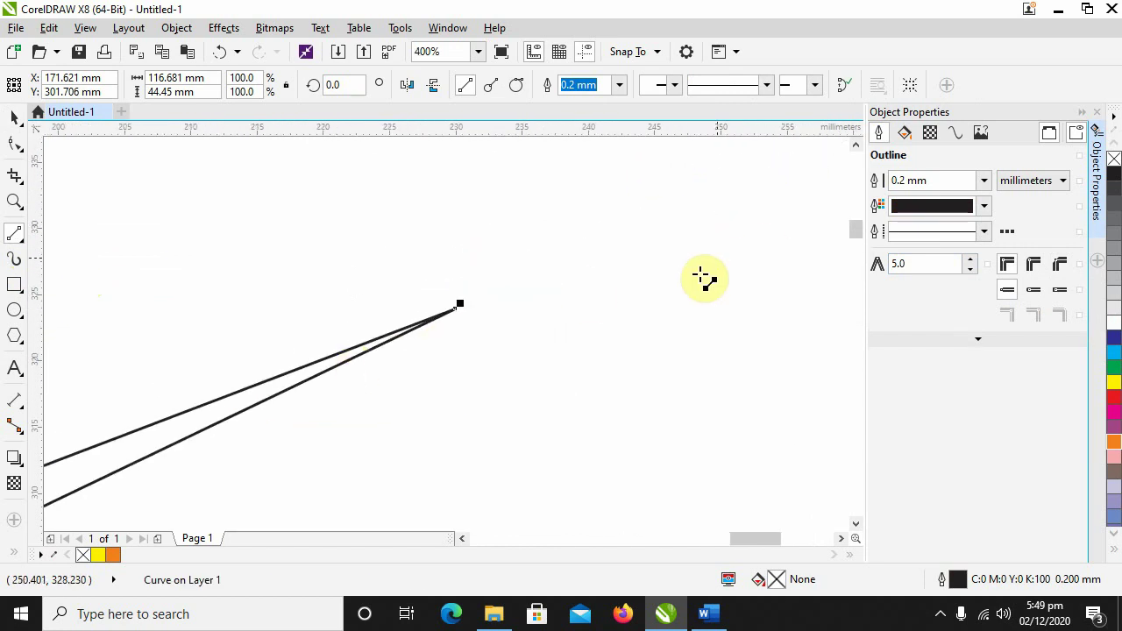
{"action": "scroll", "coordinate": [459, 313], "scroll_direction": "up", "scroll_amount": 2}
{"action": "scroll", "coordinate": [465, 333], "scroll_direction": "down", "scroll_amount": 4}
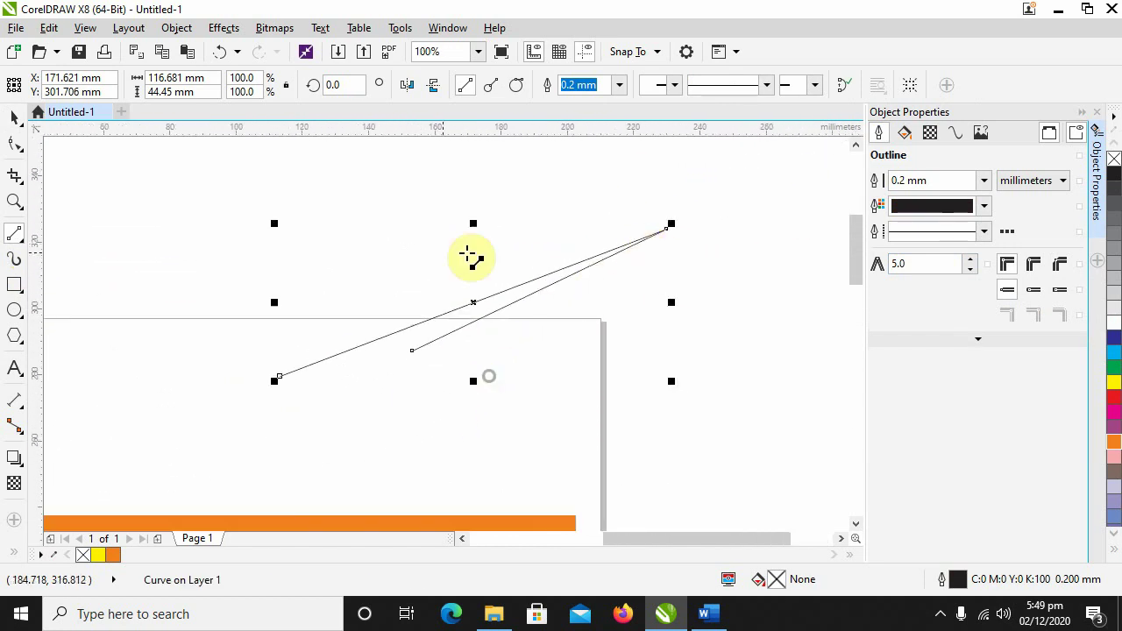
Step: Draw a second sharp-angled two-segment line about 121 mm wide and 40 mm high beside the first and inspect its tip
{"action": "scroll", "coordinate": [483, 300], "scroll_direction": "down", "scroll_amount": 2}
{"action": "left_click_drag", "start_coordinate": [324, 388], "coordinate": [331, 389]}
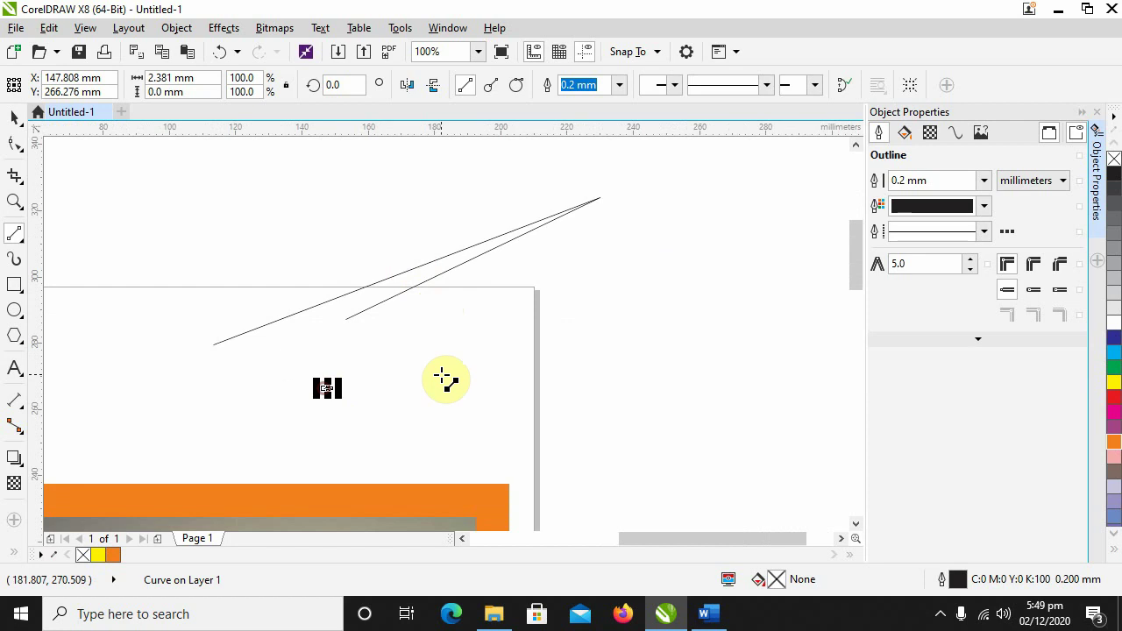
{"action": "left_click_drag", "start_coordinate": [393, 372], "coordinate": [457, 372]}
{"action": "scroll", "coordinate": [788, 233], "scroll_direction": "up", "scroll_amount": 5}
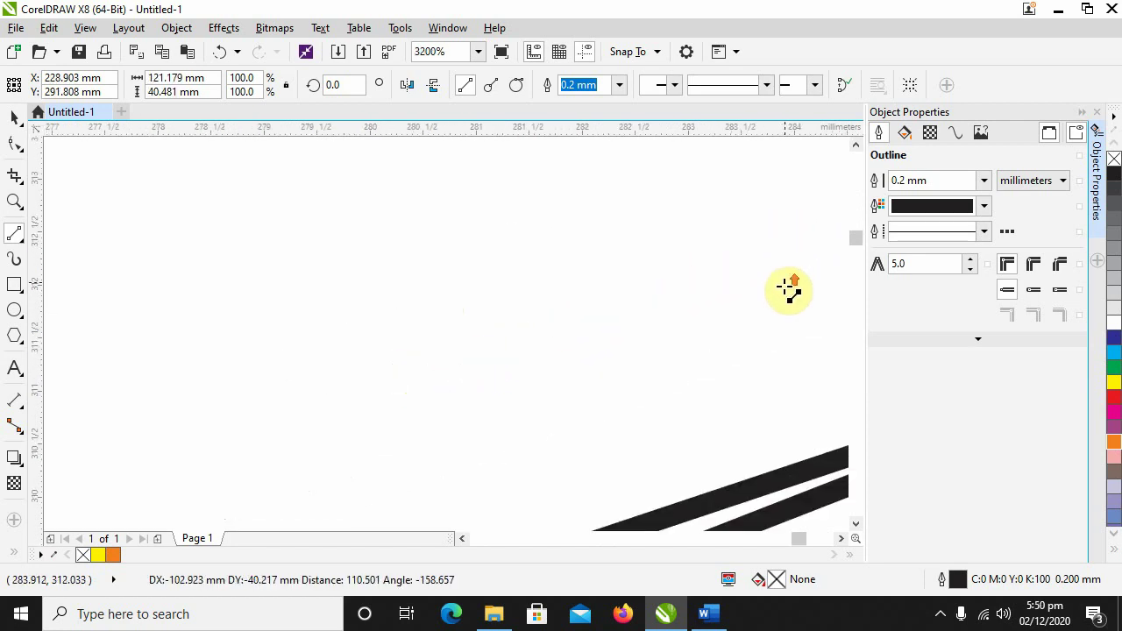
{"action": "scroll", "coordinate": [766, 326], "scroll_direction": "down", "scroll_amount": 1}
{"action": "scroll", "coordinate": [386, 351], "scroll_direction": "up", "scroll_amount": 2}
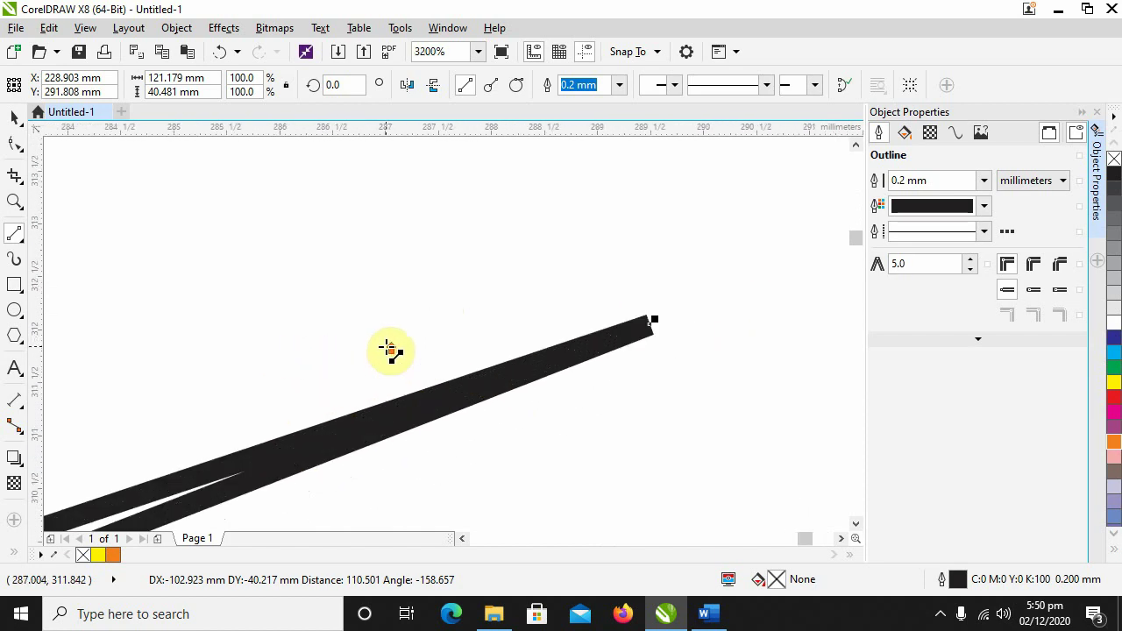
{"action": "scroll", "coordinate": [418, 351], "scroll_direction": "down", "scroll_amount": 2}
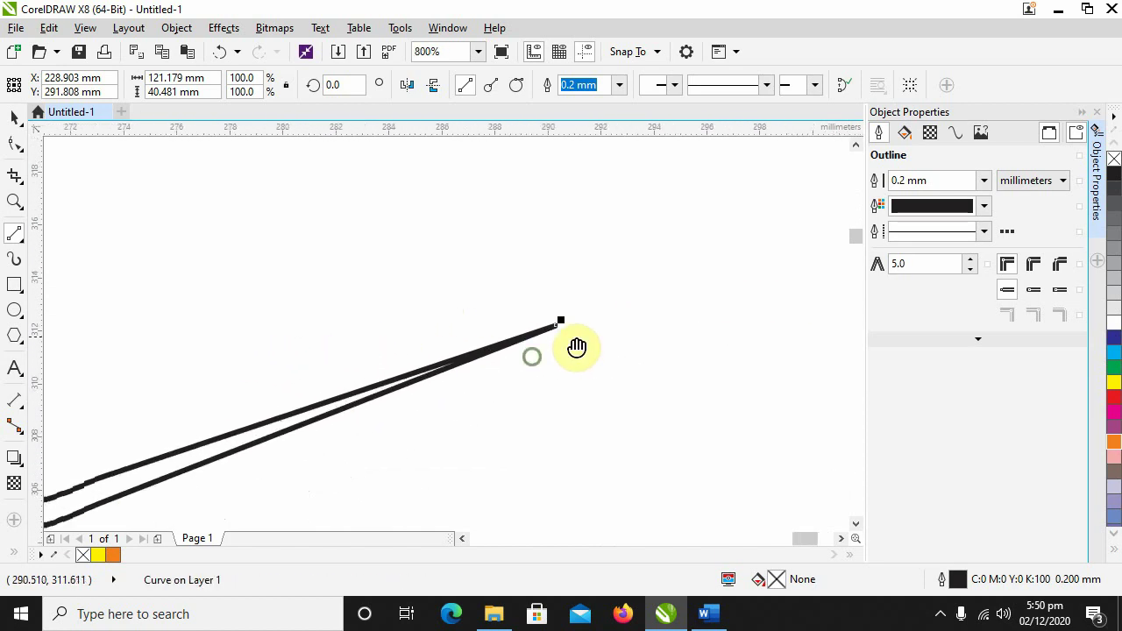
{"action": "left_click", "coordinate": [1032, 264]}
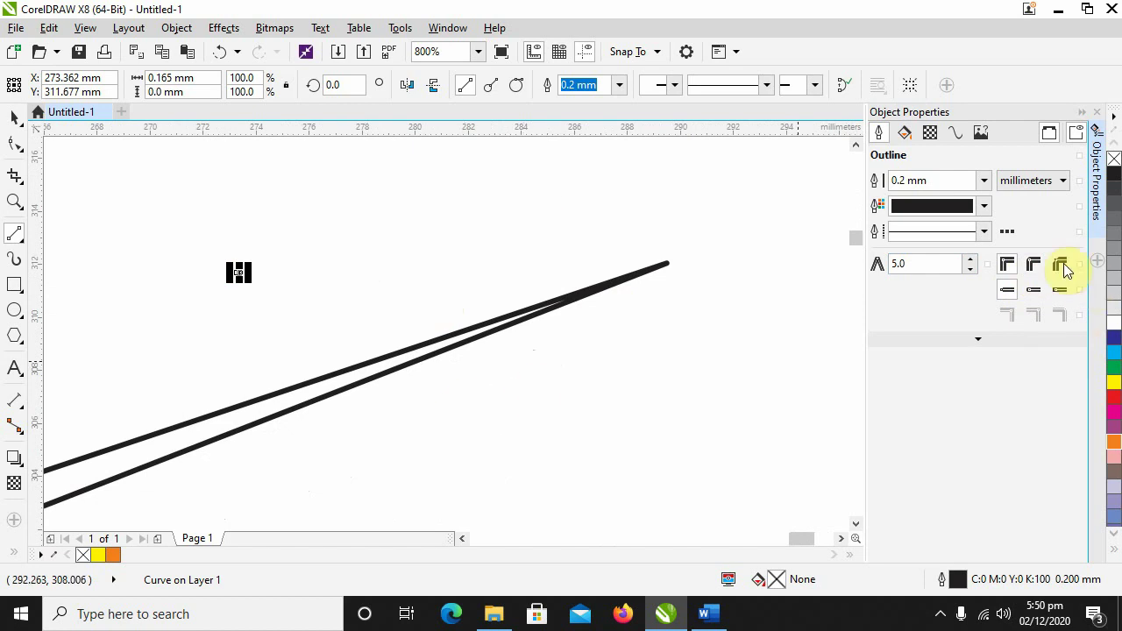
{"action": "mouse_move", "coordinate": [426, 407]}
{"action": "left_mouse_down"}
{"action": "mouse_move", "coordinate": [593, 347]}
{"action": "mouse_move", "coordinate": [786, 230]}
{"action": "mouse_move", "coordinate": [819, 194]}
{"action": "mouse_move", "coordinate": [733, 277]}
{"action": "mouse_move", "coordinate": [501, 397]}
{"action": "mouse_move", "coordinate": [504, 411]}
{"action": "left_mouse_up"}
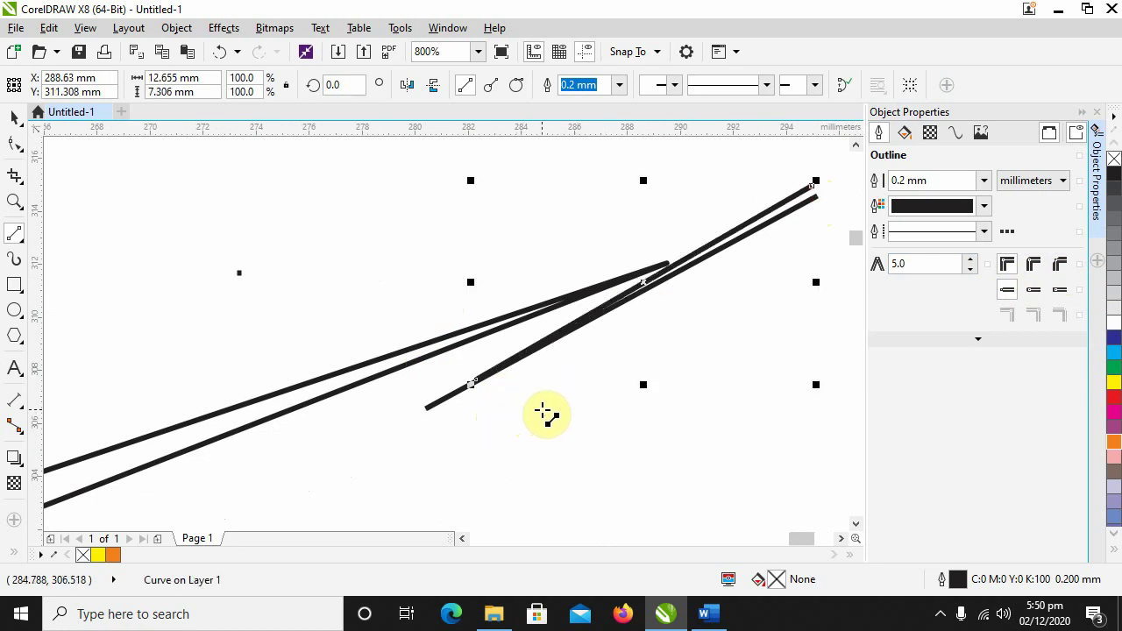
{"action": "key", "text": "Escape"}
{"action": "key", "text": "ctrl+z"}
Step: Draw another sharp-angled line about 60 mm wide and 37 mm high between the two existing ones and try a round cap on it
{"action": "scroll", "coordinate": [445, 420], "scroll_direction": "down", "scroll_amount": 2}
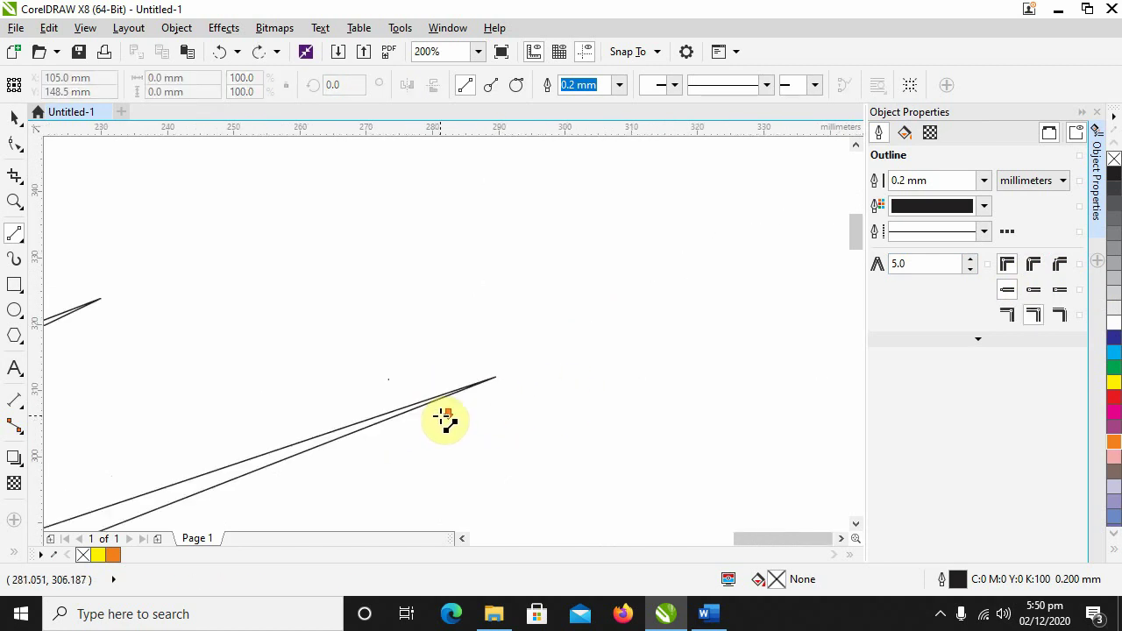
{"action": "scroll", "coordinate": [455, 407], "scroll_direction": "left", "scroll_amount": 3}
{"action": "scroll", "coordinate": [333, 338], "scroll_direction": "left", "scroll_amount": 2}
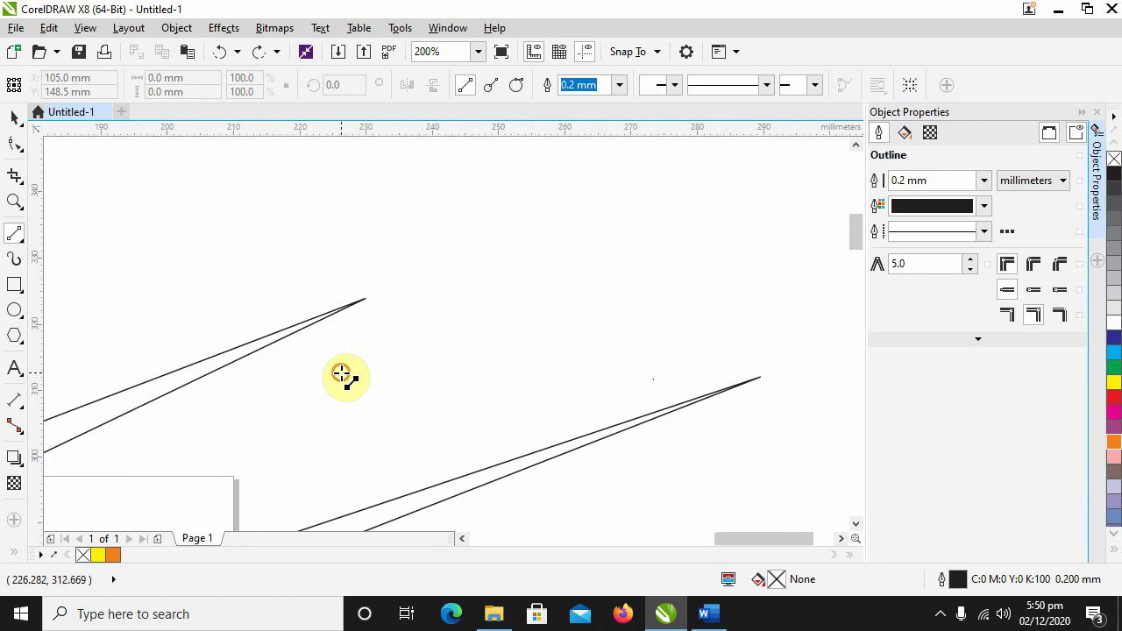
{"action": "left_click_drag", "start_coordinate": [343, 361], "coordinate": [305, 407]}
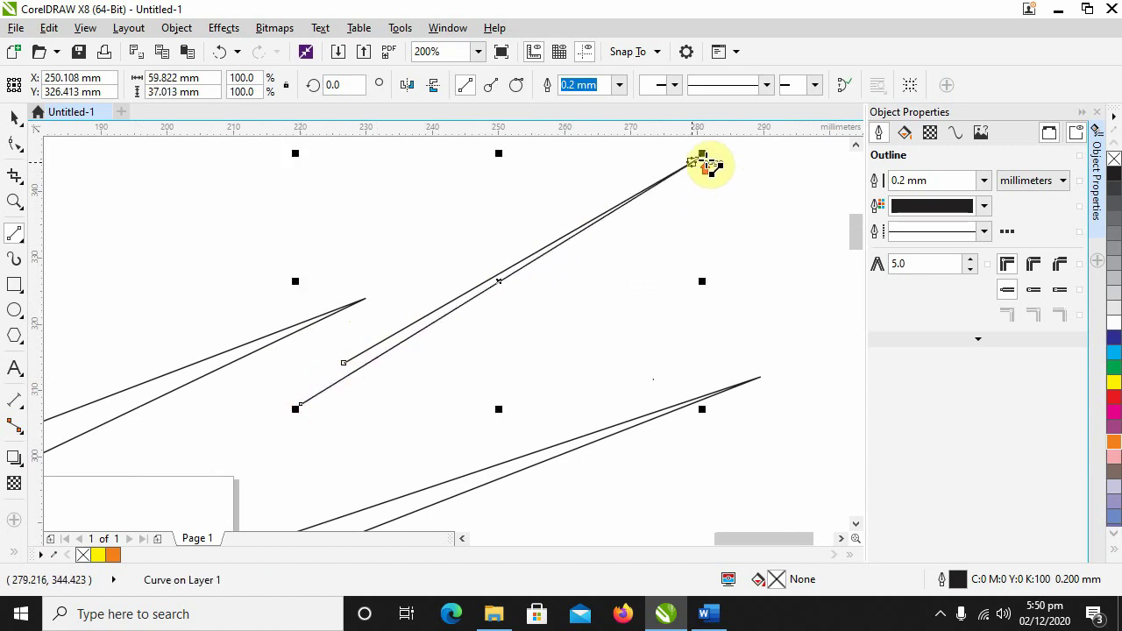
{"action": "scroll", "coordinate": [696, 183], "scroll_direction": "up", "scroll_amount": 3}
{"action": "left_click_drag", "start_coordinate": [696, 183], "coordinate": [546, 476]}
{"action": "scroll", "coordinate": [546, 475], "scroll_direction": "up", "scroll_amount": 2}
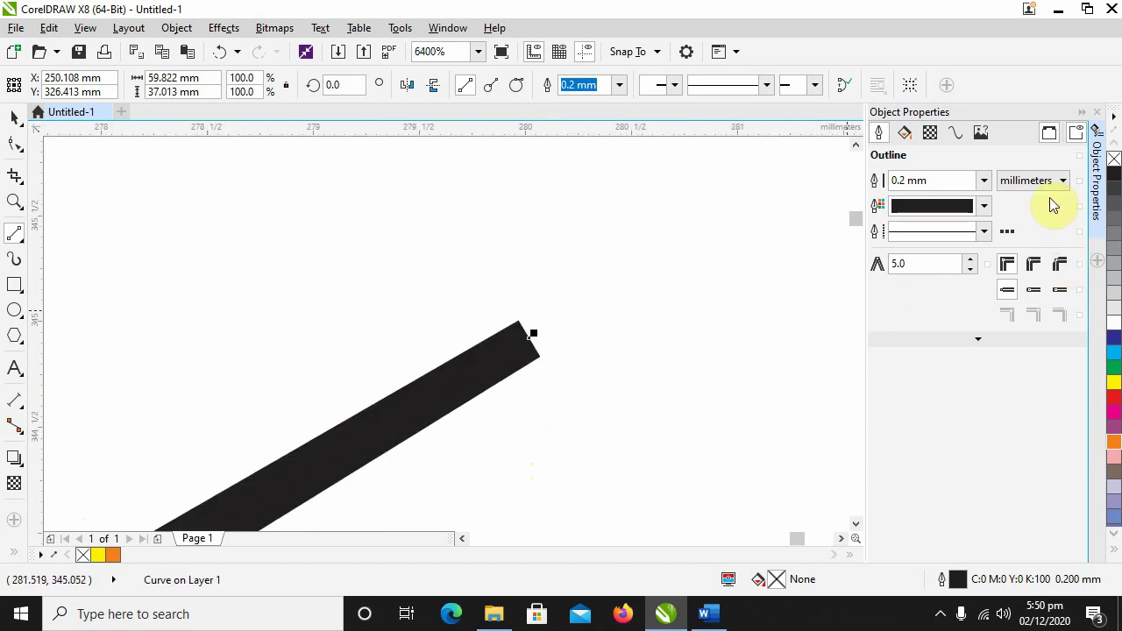
{"action": "left_click", "coordinate": [1032, 291]}
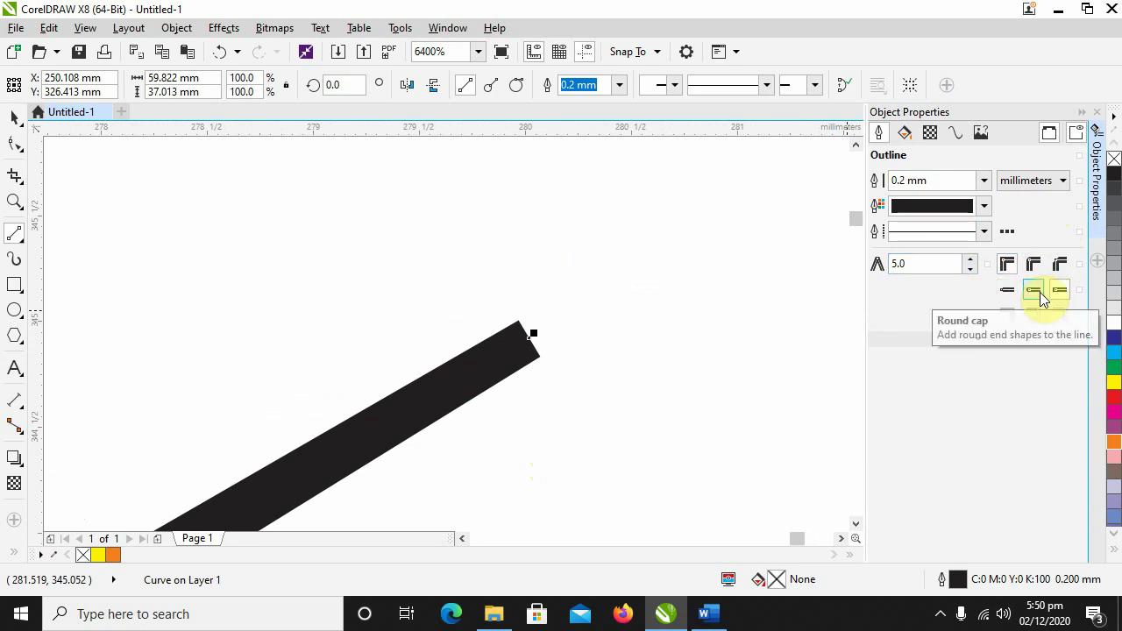
Step: Draw a tiny two-segment wedge about 1.4 mm wide and 0.5 mm high just above the newest line's tip and deselect it
{"action": "left_click", "coordinate": [476, 237]}
{"action": "left_click", "coordinate": [778, 180]}
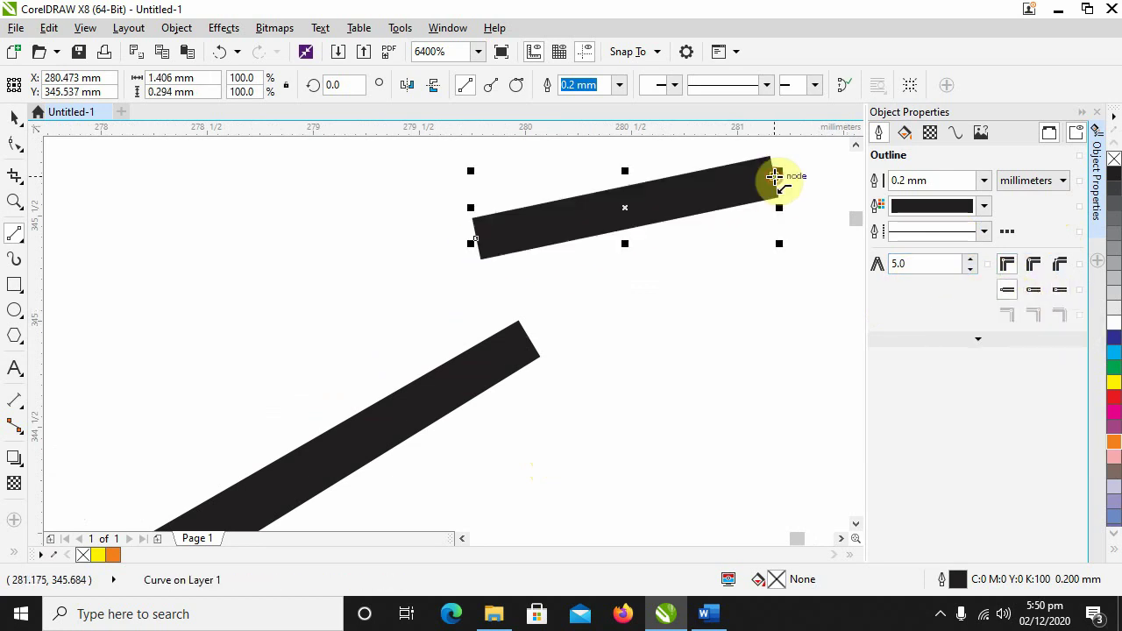
{"action": "left_click", "coordinate": [776, 175]}
{"action": "left_click", "coordinate": [474, 277]}
{"action": "scroll", "coordinate": [595, 232], "scroll_direction": "down", "scroll_amount": 2}
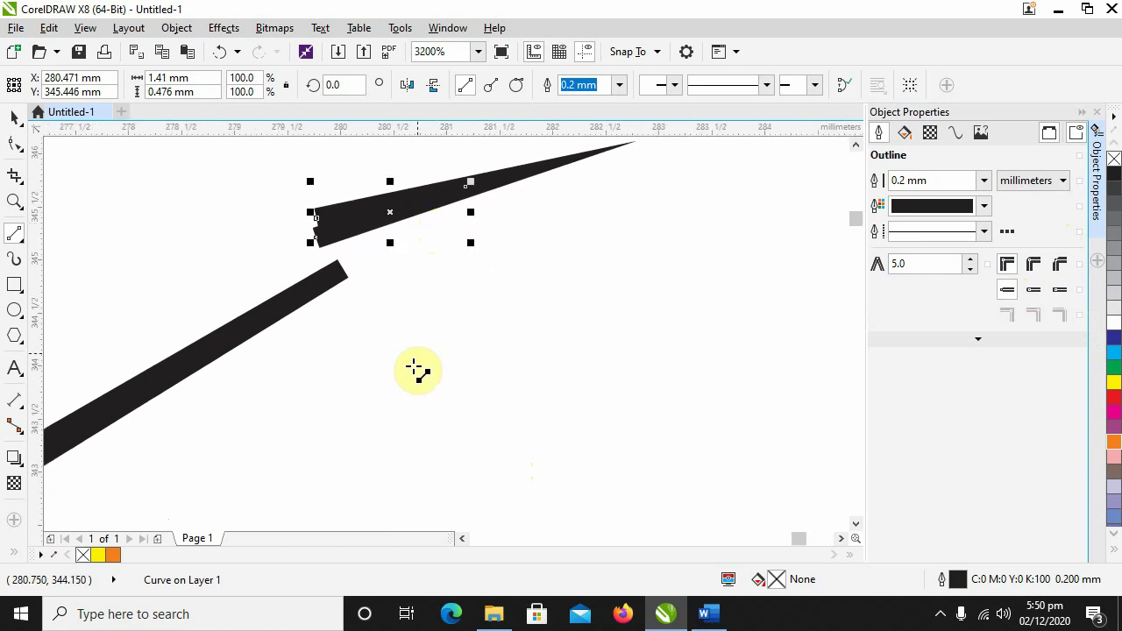
{"action": "key", "text": "Escape"}
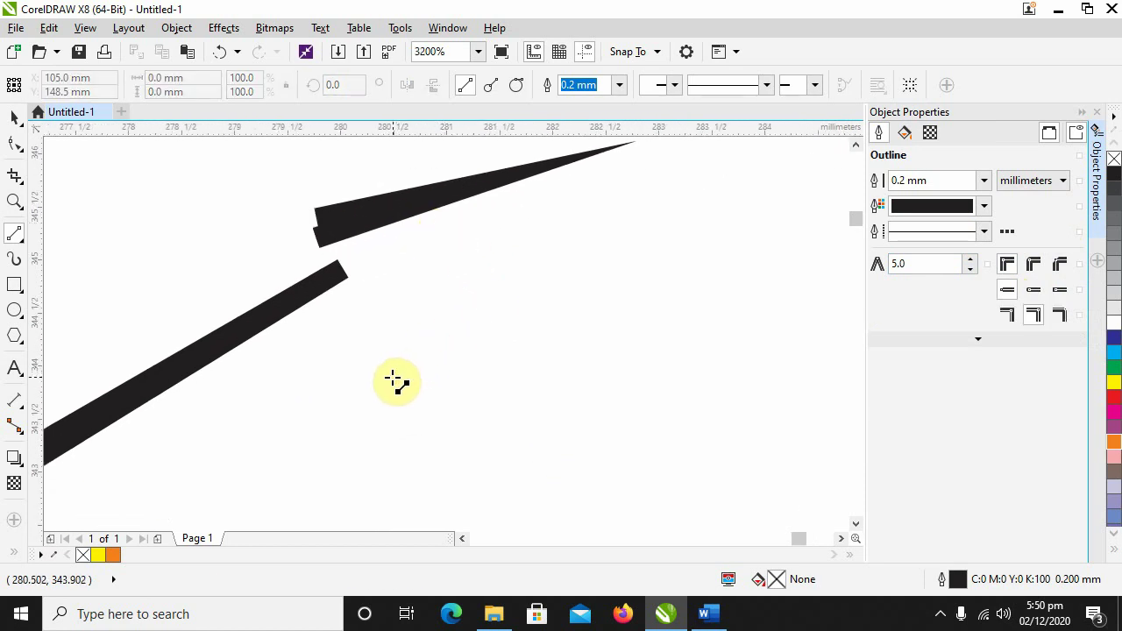
Step: Draw a sharp-angled two-segment line about 3.6 mm wide and 2.5 mm high beneath the tiny wedge with the 2-Point Line tool
{"action": "left_click", "coordinate": [392, 377]}
{"action": "left_click", "coordinate": [769, 167]}
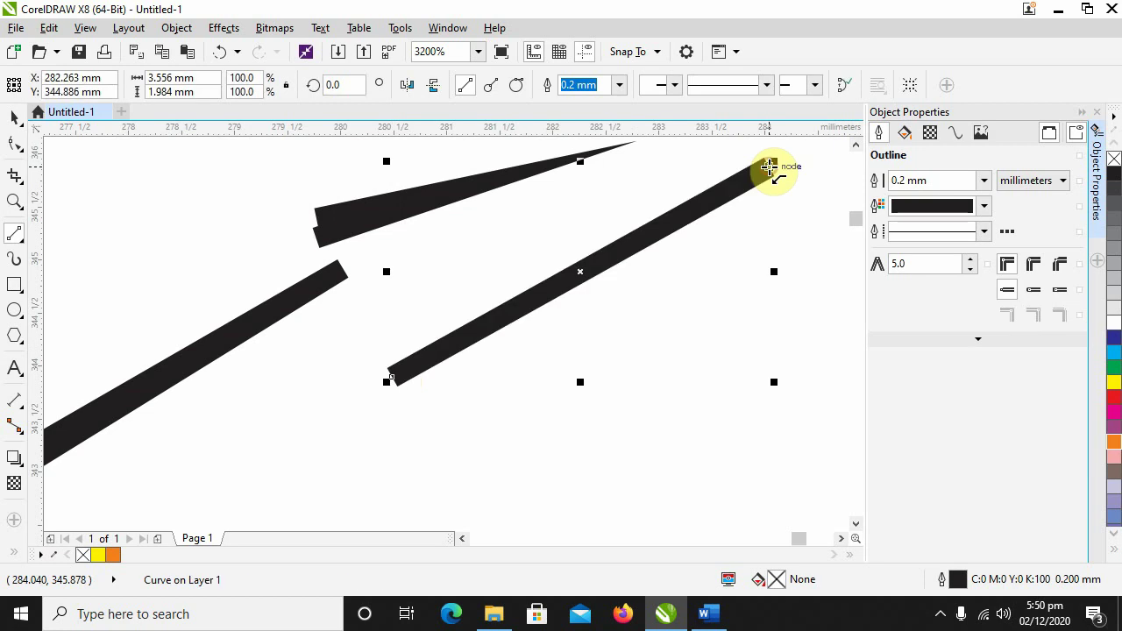
{"action": "left_click", "coordinate": [768, 166]}
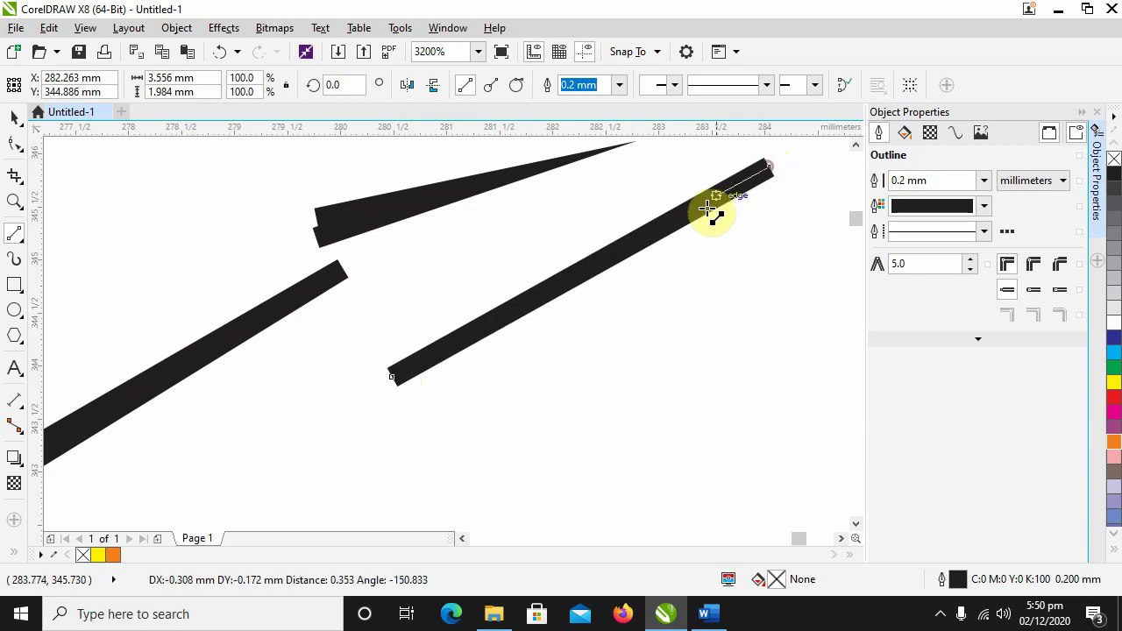
{"action": "left_click", "coordinate": [403, 429]}
{"action": "scroll", "coordinate": [594, 313], "scroll_direction": "right", "scroll_amount": 5}
{"action": "scroll", "coordinate": [594, 313], "scroll_direction": "up", "scroll_amount": 3}
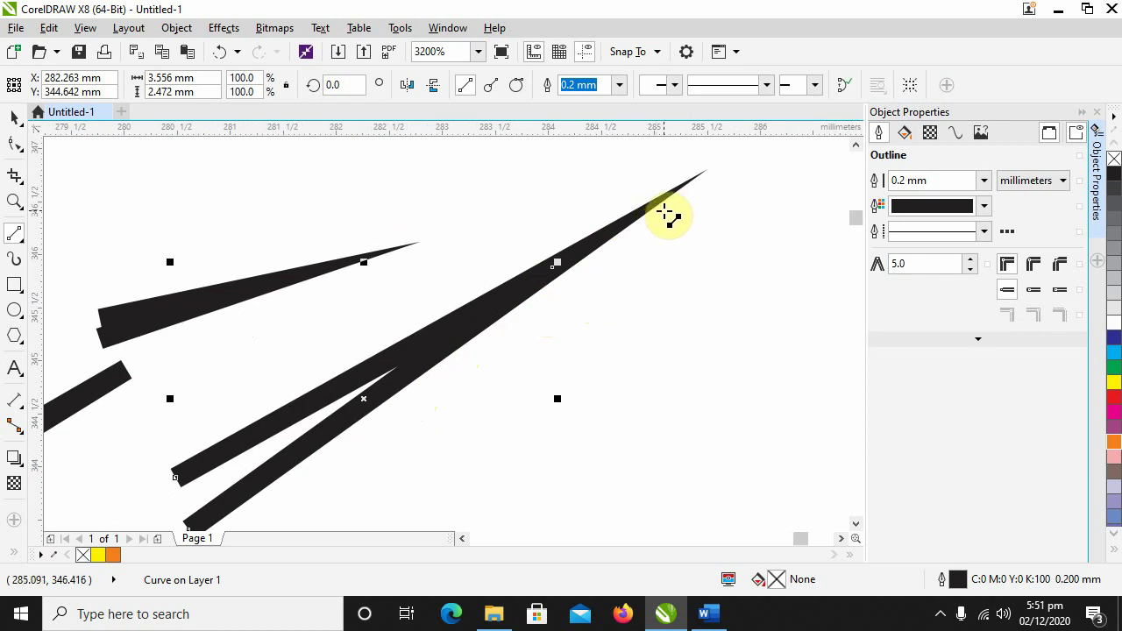
{"action": "scroll", "coordinate": [508, 299], "scroll_direction": "down", "scroll_amount": 1}
{"action": "scroll", "coordinate": [430, 333], "scroll_direction": "down", "scroll_amount": 1}
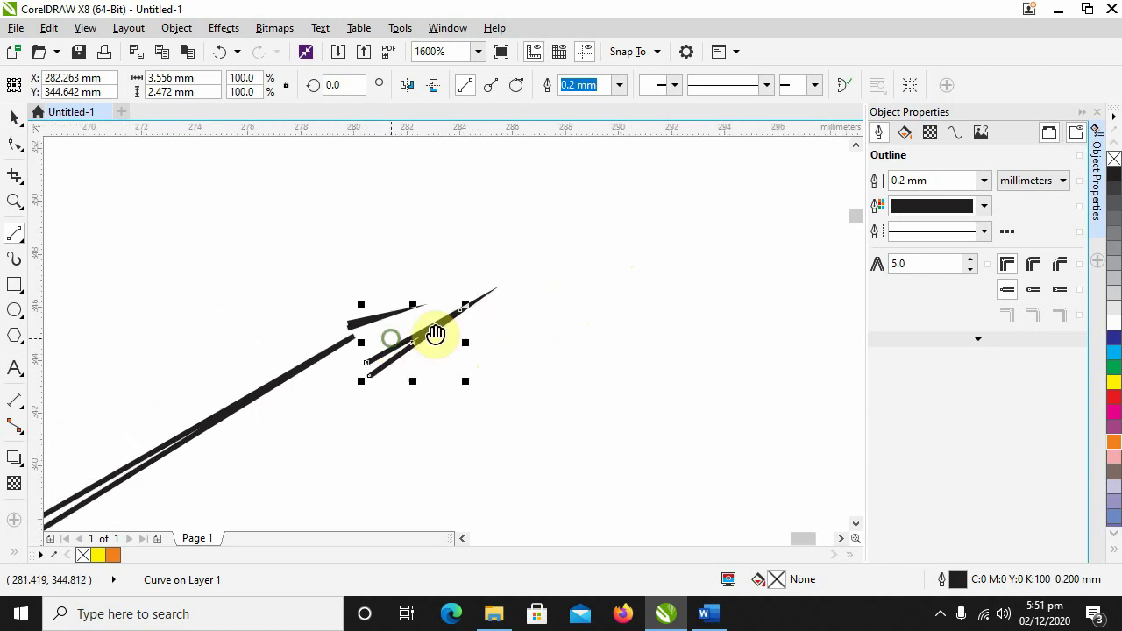
{"action": "scroll", "coordinate": [533, 313], "scroll_direction": "up", "scroll_amount": 3}
{"action": "scroll", "coordinate": [533, 263], "scroll_direction": "down", "scroll_amount": 2}
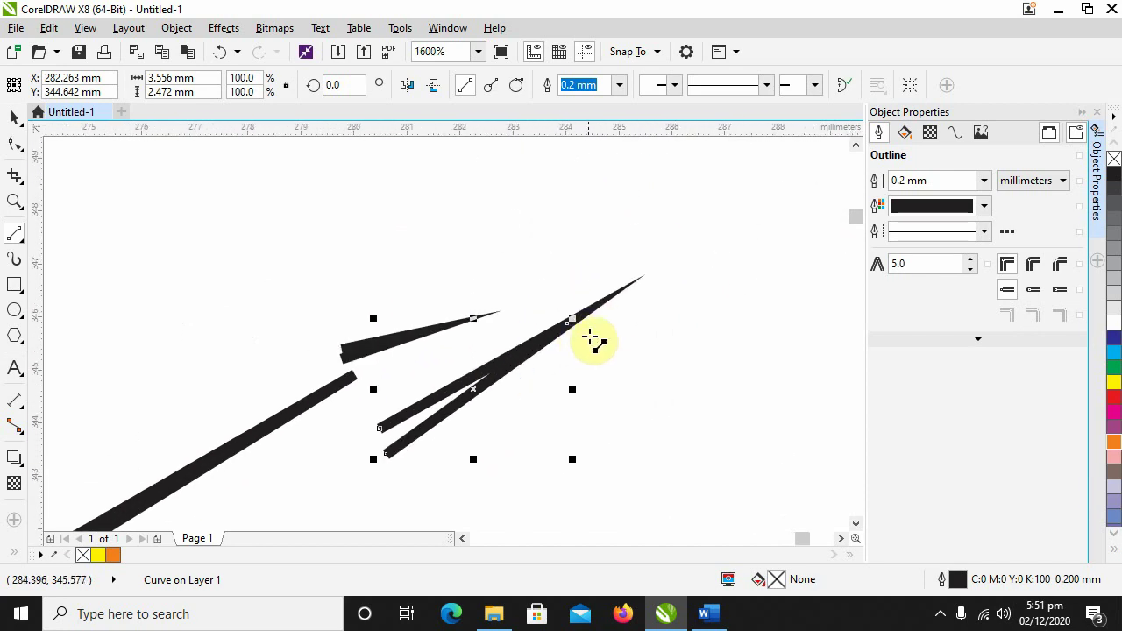
Step: Select the new sharp-angled line and examine its pointed mitered tip against the ends of the neighbouring lines
{"action": "left_click", "coordinate": [14, 117]}
{"action": "left_click", "coordinate": [642, 383]}
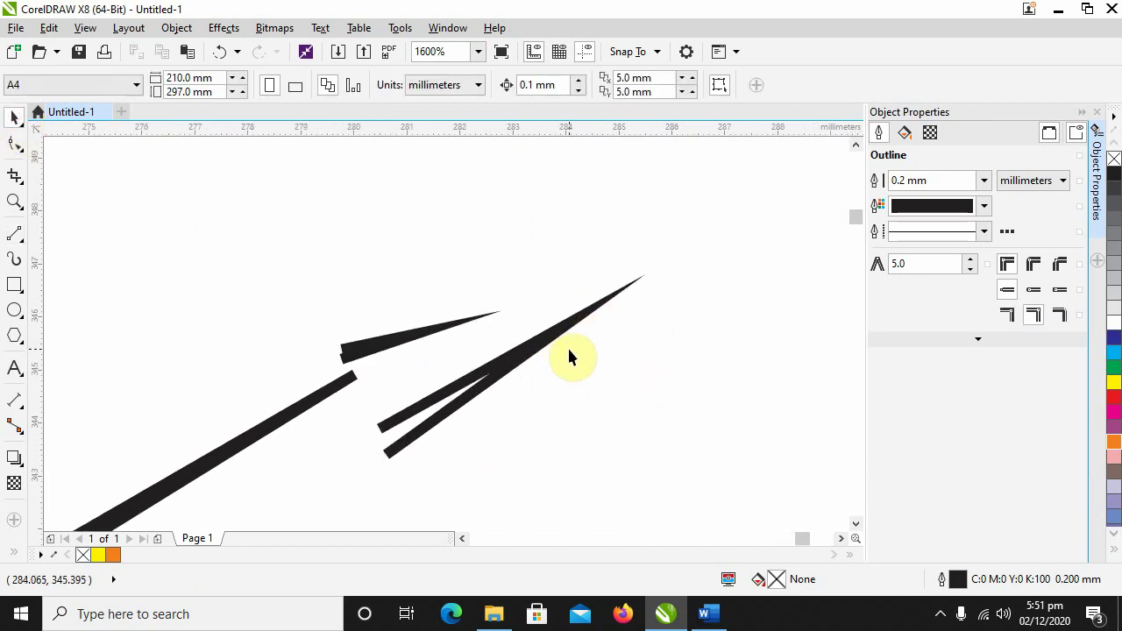
{"action": "left_click", "coordinate": [568, 331]}
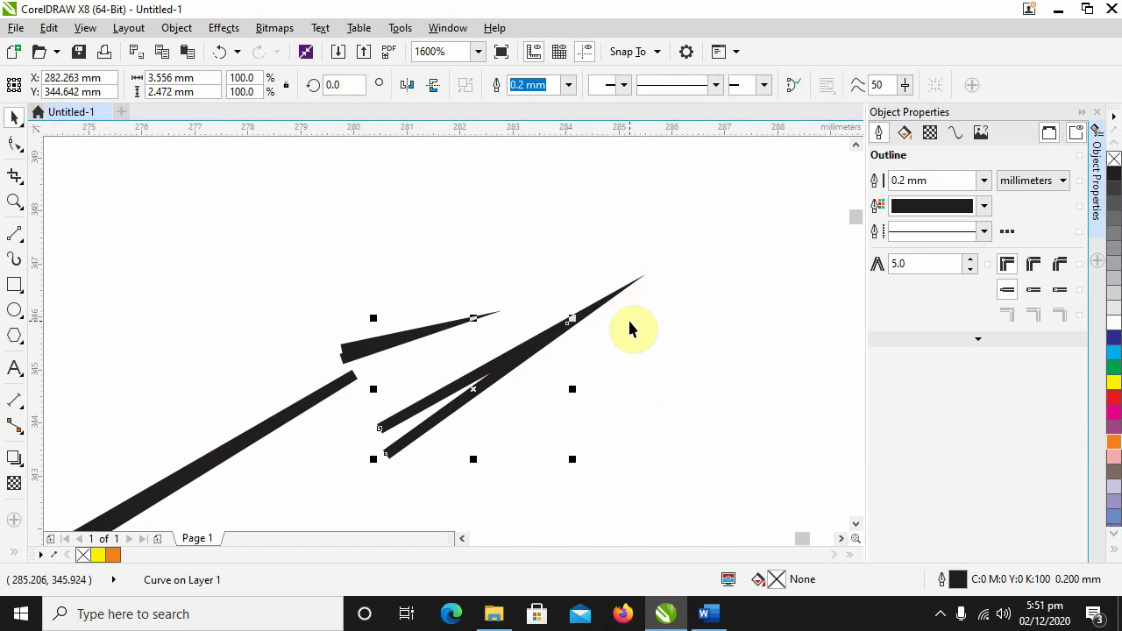
{"action": "scroll", "coordinate": [627, 326], "scroll_direction": "up", "scroll_amount": 1}
{"action": "scroll", "coordinate": [440, 393], "scroll_direction": "down", "scroll_amount": 1}
{"action": "left_click_drag", "start_coordinate": [440, 393], "coordinate": [534, 359]}
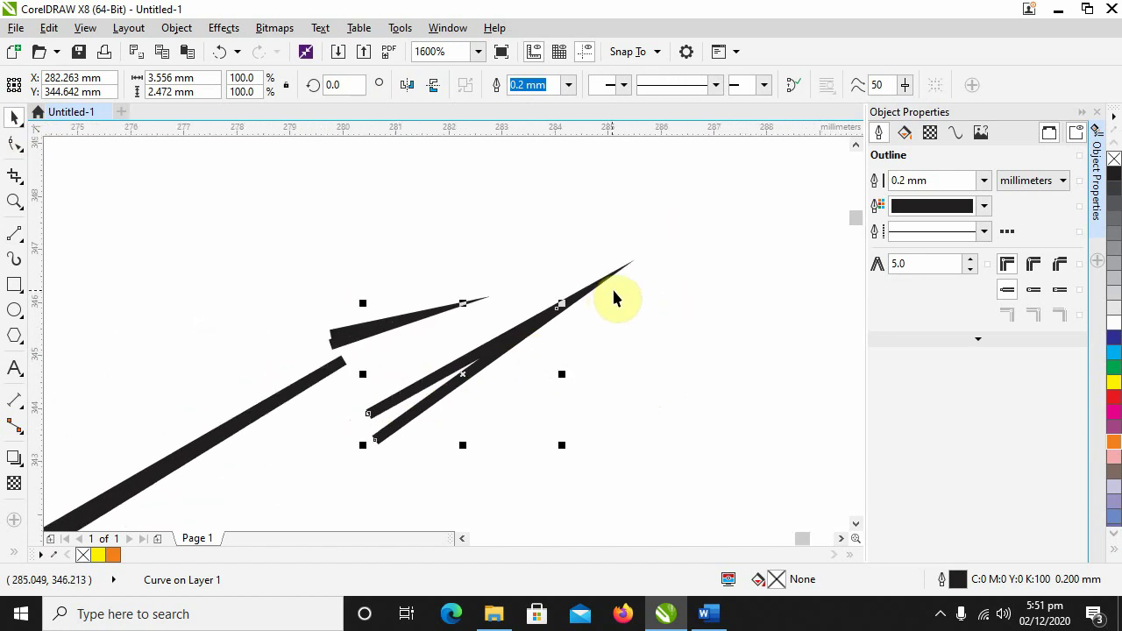
{"action": "scroll", "coordinate": [630, 263], "scroll_direction": "up", "scroll_amount": 1}
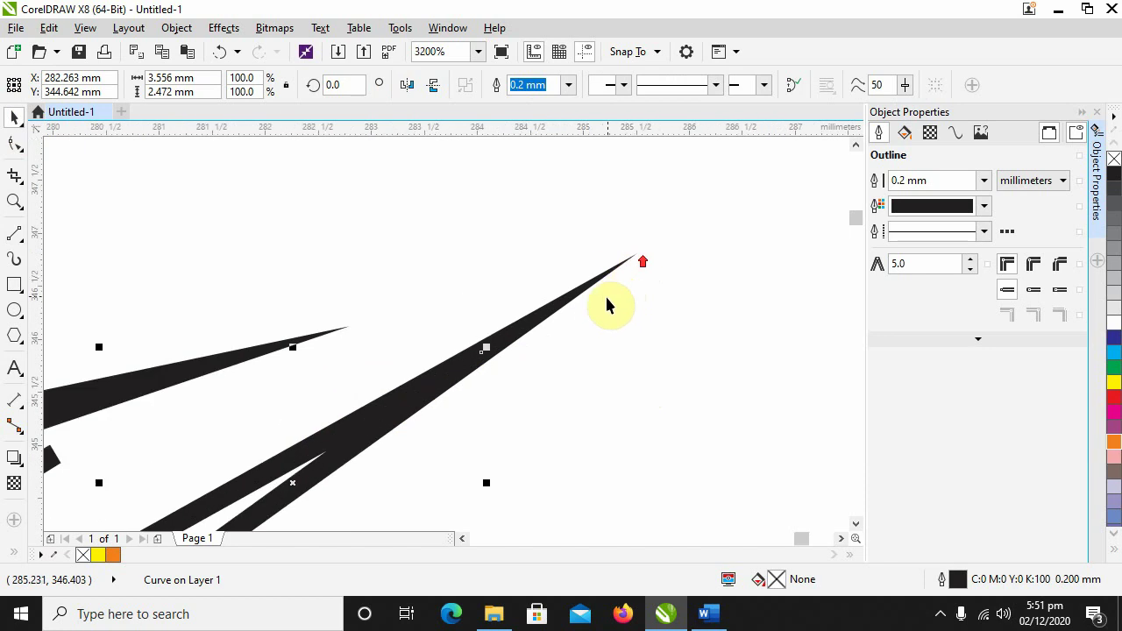
{"action": "left_click_drag", "start_coordinate": [612, 310], "coordinate": [669, 301]}
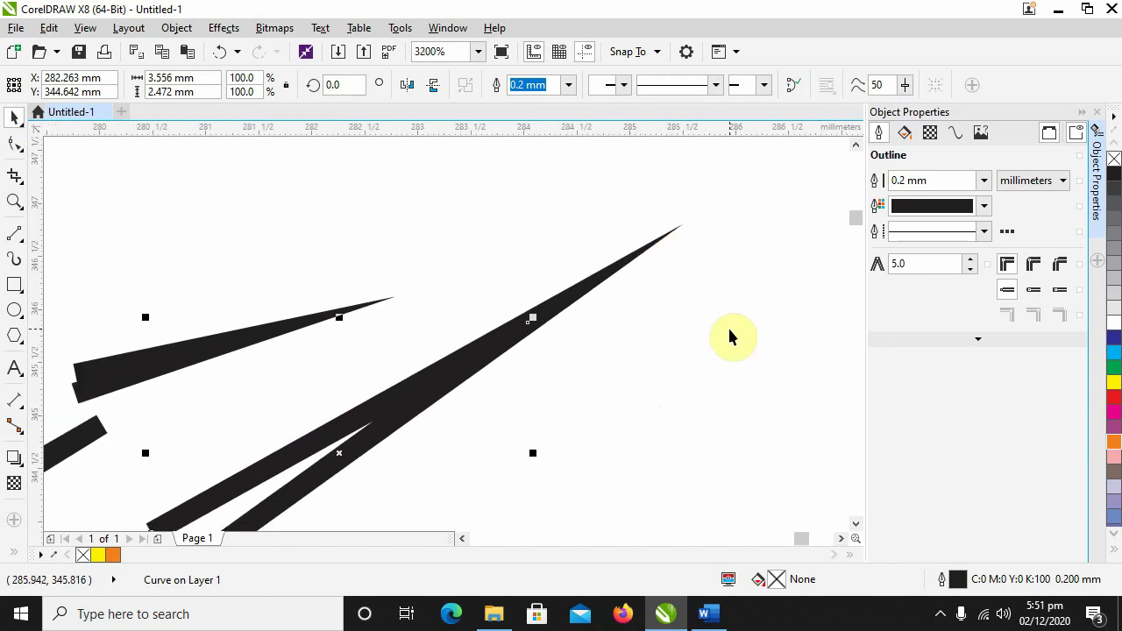
{"action": "scroll", "coordinate": [611, 325], "scroll_direction": "down", "scroll_amount": 1}
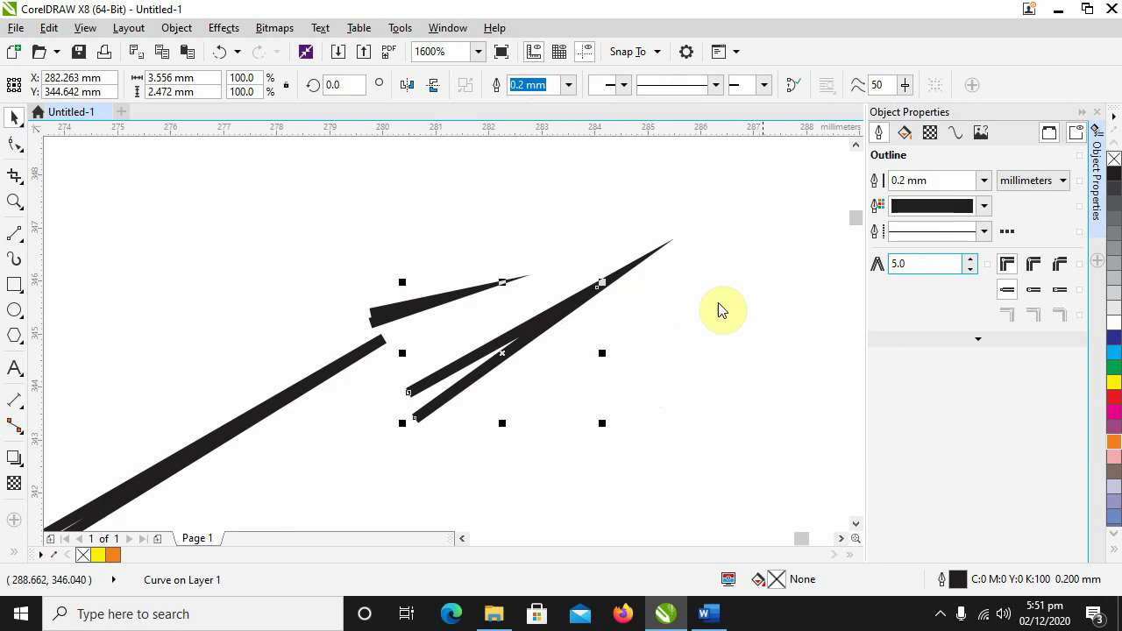
{"action": "scroll", "coordinate": [366, 350], "scroll_direction": "up", "scroll_amount": 1}
{"action": "scroll", "coordinate": [441, 325], "scroll_direction": "down", "scroll_amount": 1}
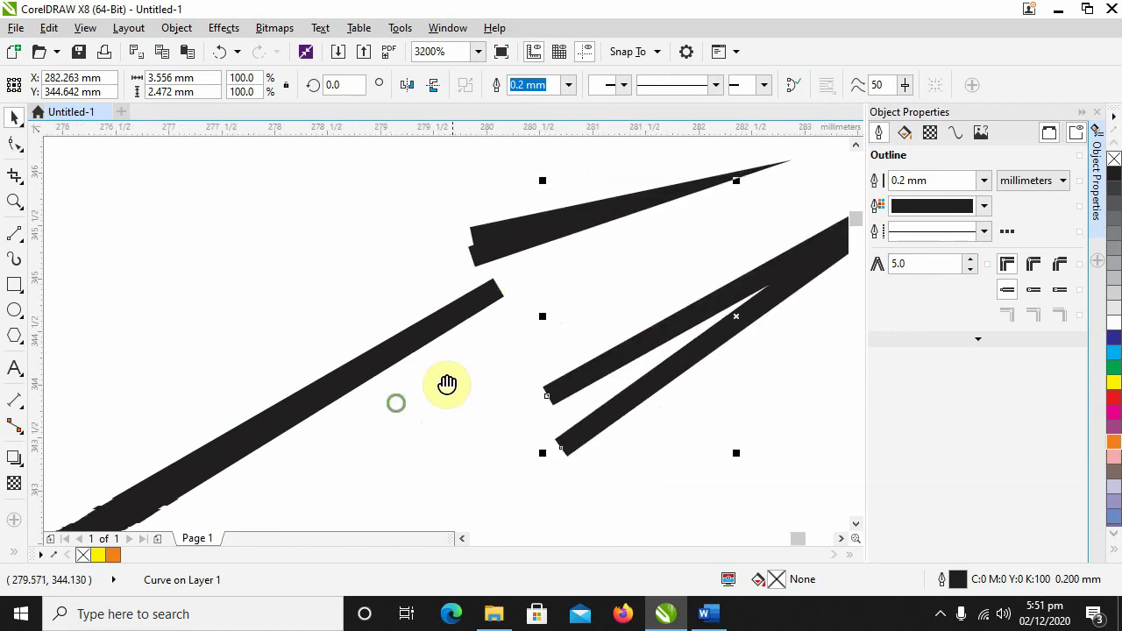
{"action": "left_click_drag", "start_coordinate": [446, 383], "coordinate": [521, 340]}
{"action": "scroll", "coordinate": [521, 340], "scroll_direction": "up", "scroll_amount": 1}
{"action": "scroll", "coordinate": [522, 340], "scroll_direction": "down", "scroll_amount": 1}
{"action": "scroll", "coordinate": [465, 342], "scroll_direction": "up", "scroll_amount": 1}
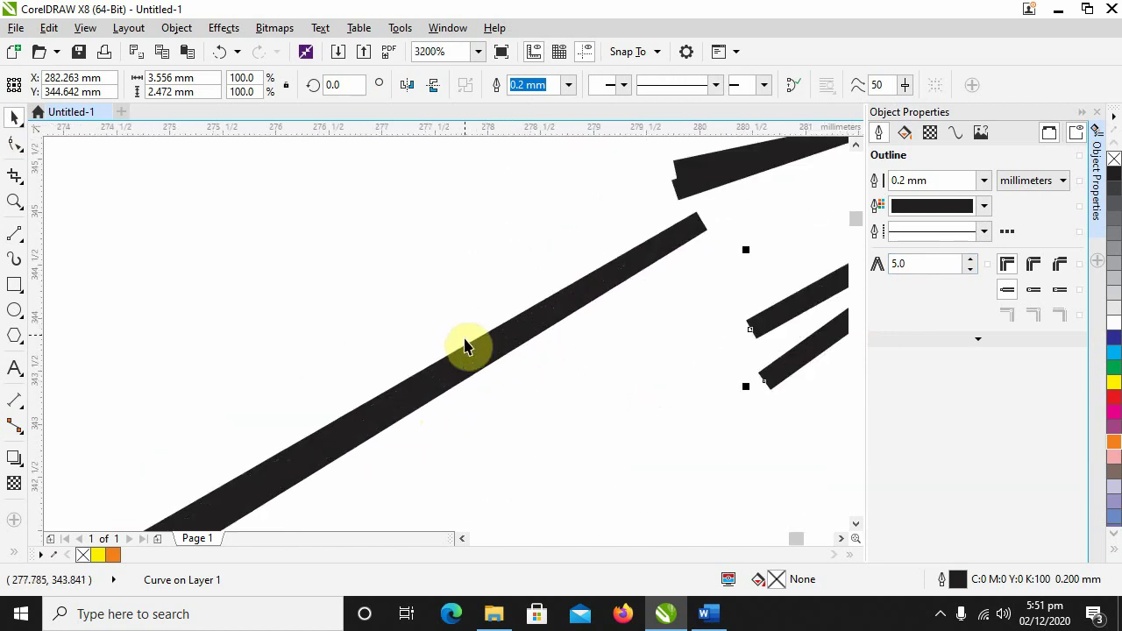
{"action": "scroll", "coordinate": [693, 292], "scroll_direction": "down", "scroll_amount": 1}
{"action": "scroll", "coordinate": [551, 305], "scroll_direction": "up", "scroll_amount": 1}
{"action": "scroll", "coordinate": [681, 293], "scroll_direction": "down", "scroll_amount": 1}
{"action": "scroll", "coordinate": [681, 293], "scroll_direction": "up", "scroll_amount": 1}
{"action": "scroll", "coordinate": [549, 328], "scroll_direction": "down", "scroll_amount": 1}
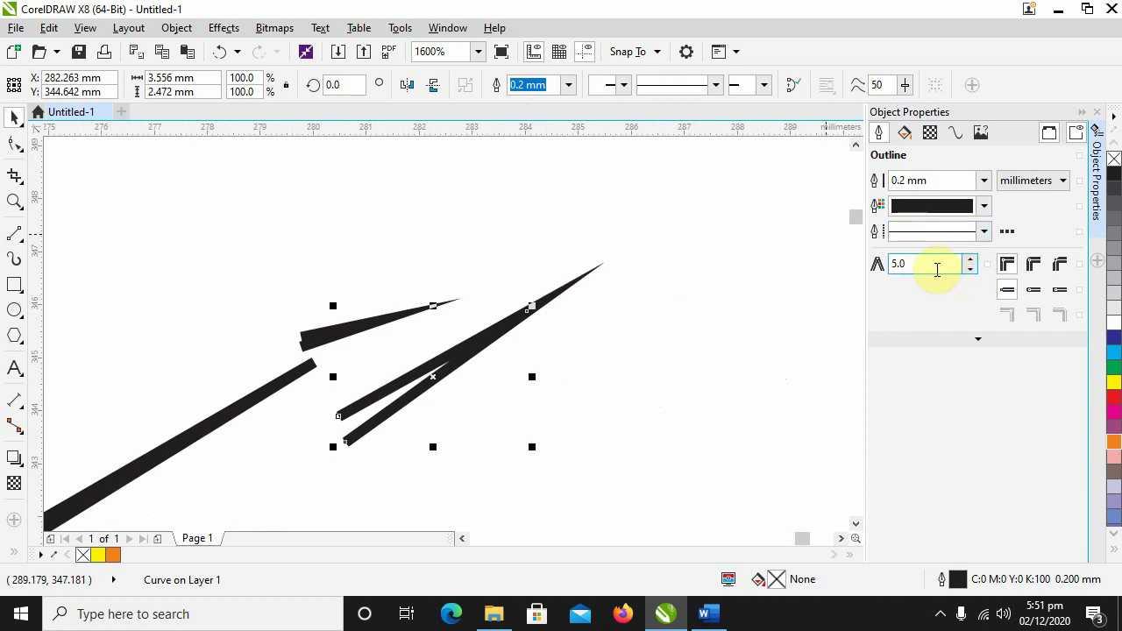
Step: Set the selected line's miter limit to 17 and give it round corners
{"action": "left_click_drag", "start_coordinate": [934, 265], "coordinate": [874, 265]}
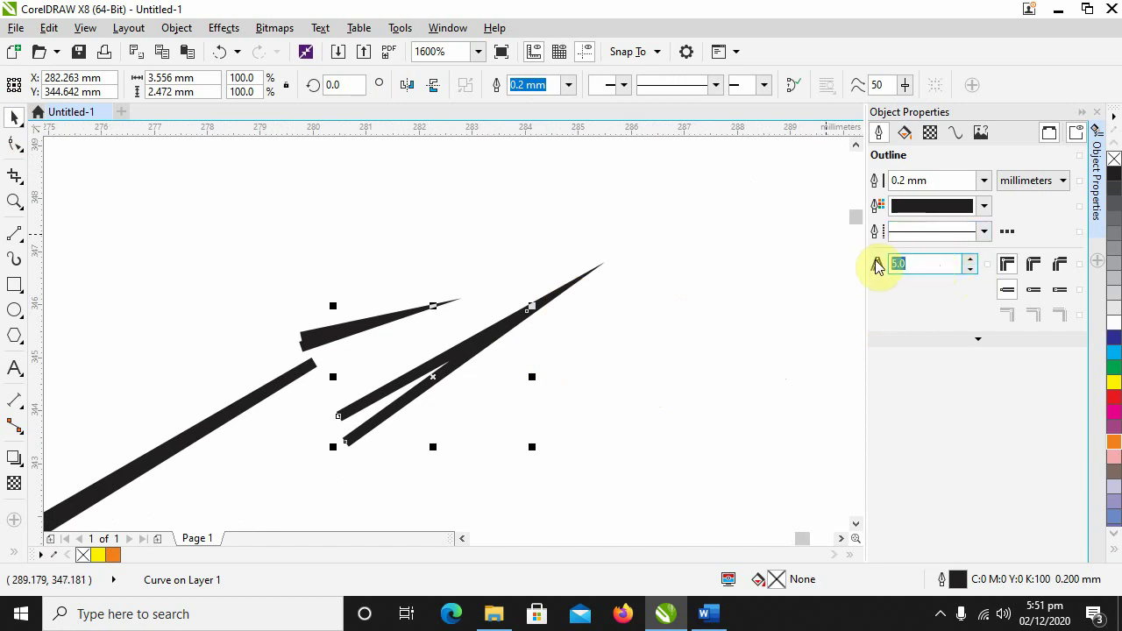
{"action": "type", "text": "17"}
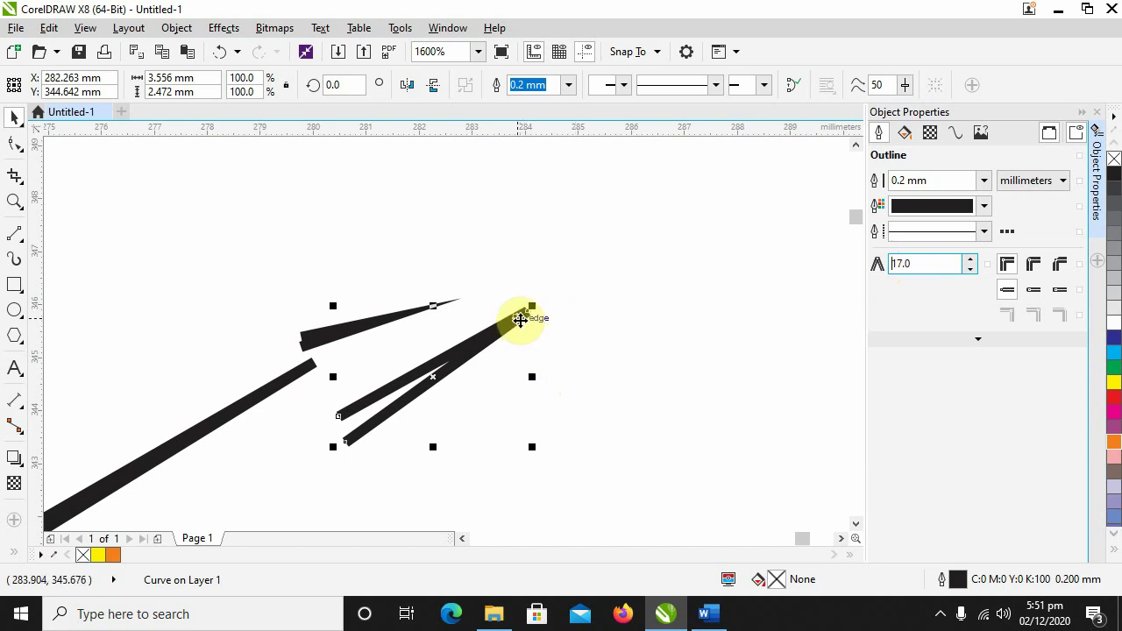
{"action": "scroll", "coordinate": [520, 320], "scroll_direction": "up", "scroll_amount": 1}
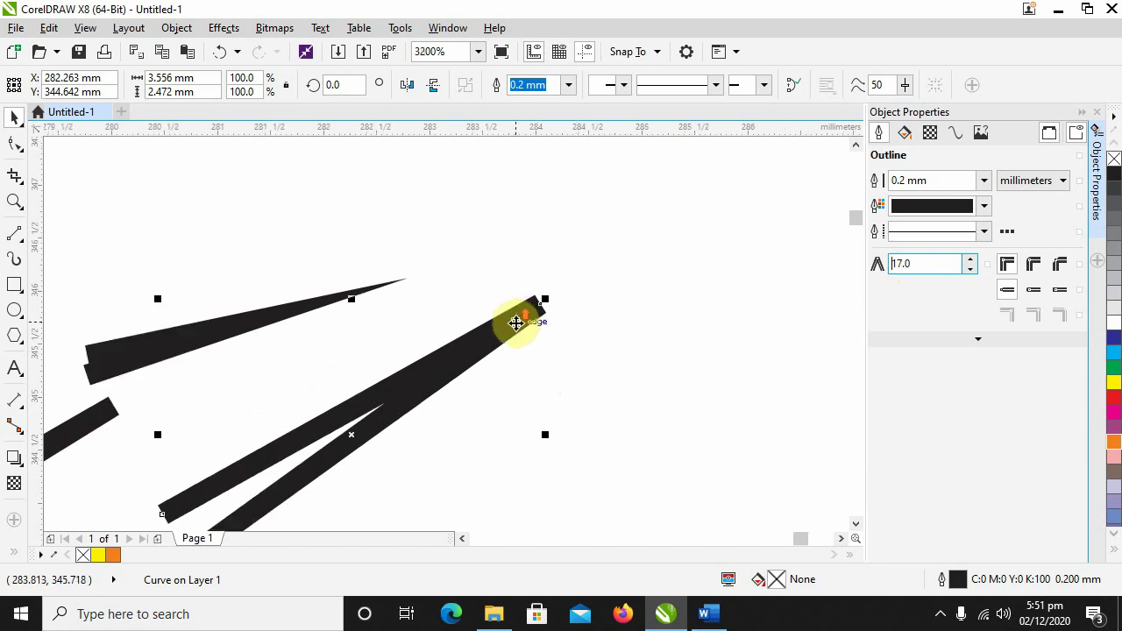
{"action": "left_click", "coordinate": [1036, 272]}
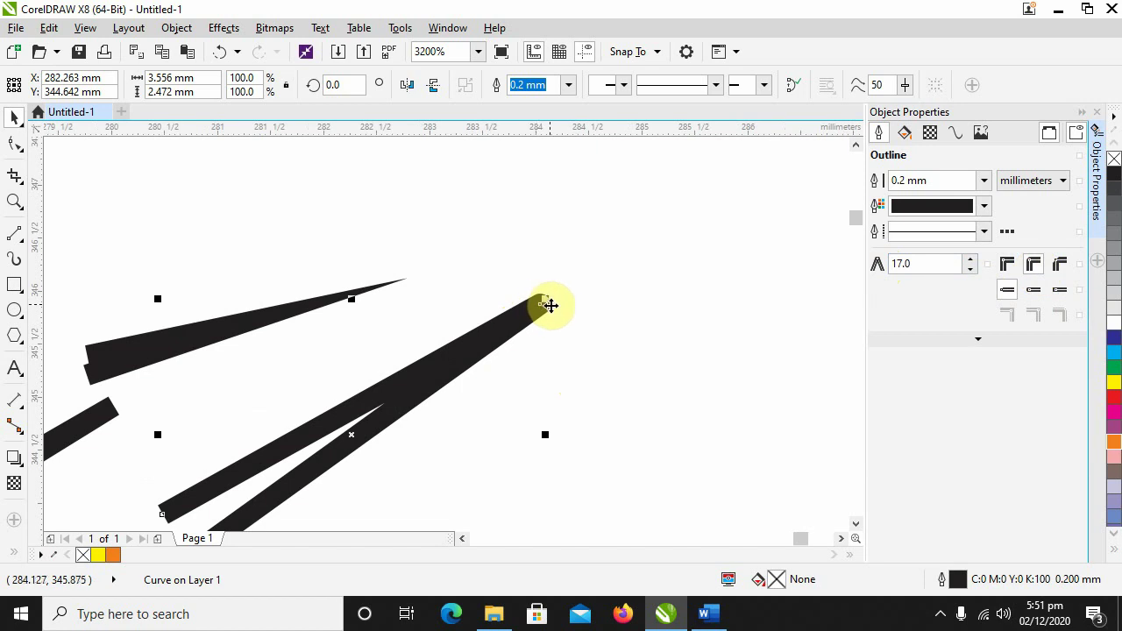
{"action": "left_click", "coordinate": [912, 264]}
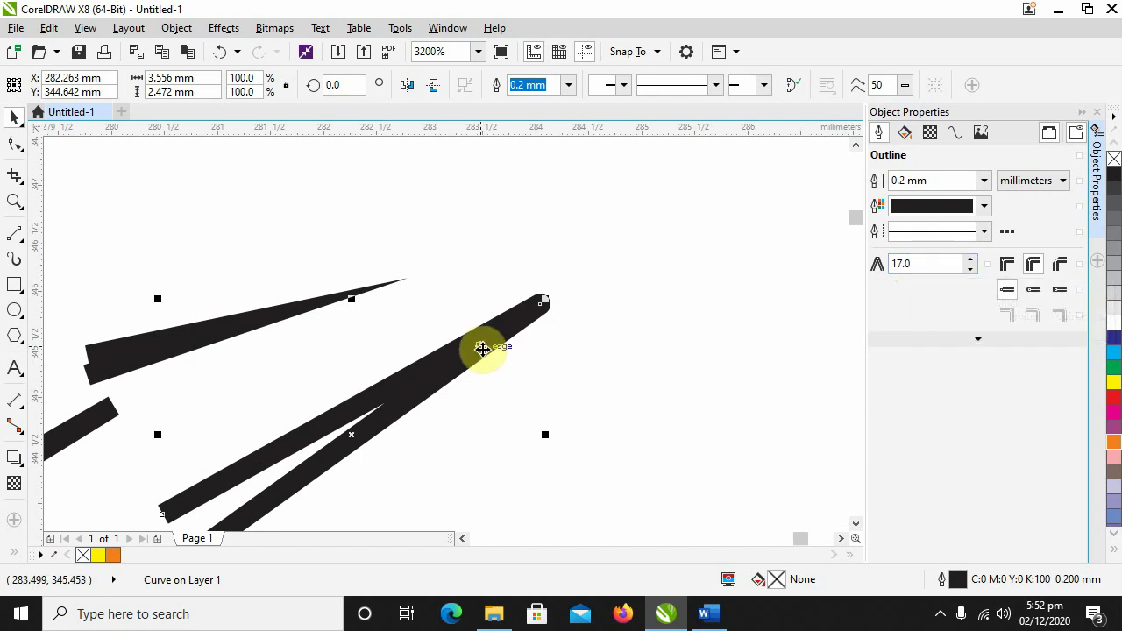
Step: Review the orange picture frame, then check the rectangle exercises in the Word document and return to CorelDRAW
{"action": "scroll", "coordinate": [481, 348], "scroll_direction": "down", "scroll_amount": 5}
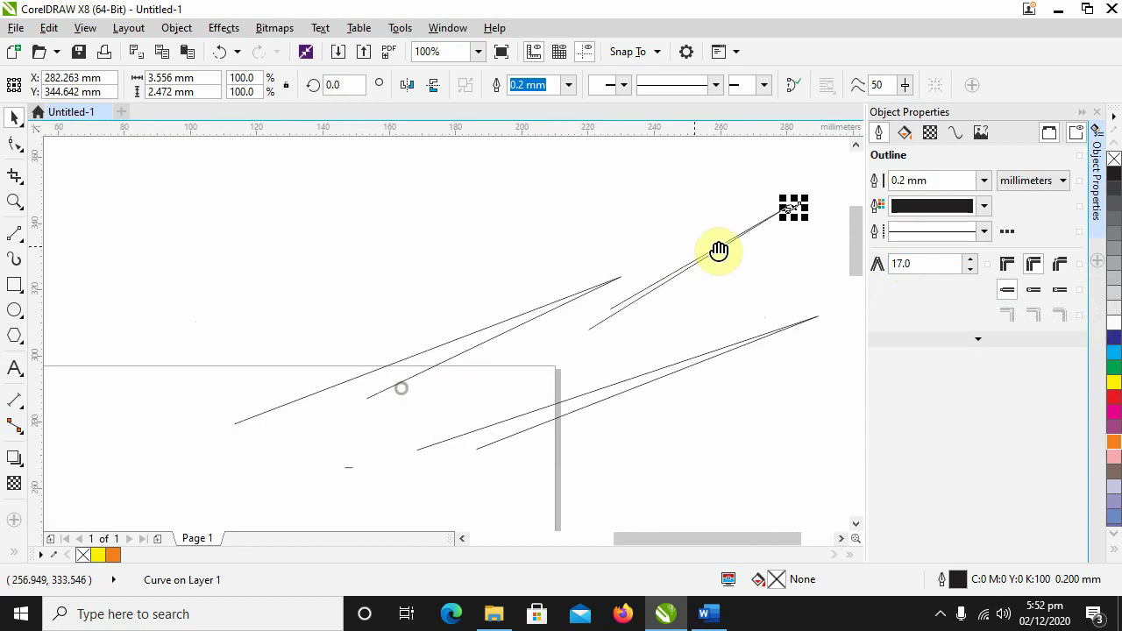
{"action": "scroll", "coordinate": [445, 313], "scroll_direction": "down", "scroll_amount": 2}
{"action": "left_click_drag", "start_coordinate": [445, 313], "coordinate": [479, 295]}
{"action": "scroll", "coordinate": [451, 338], "scroll_direction": "up", "scroll_amount": 1}
{"action": "left_click_drag", "start_coordinate": [451, 339], "coordinate": [412, 301]}
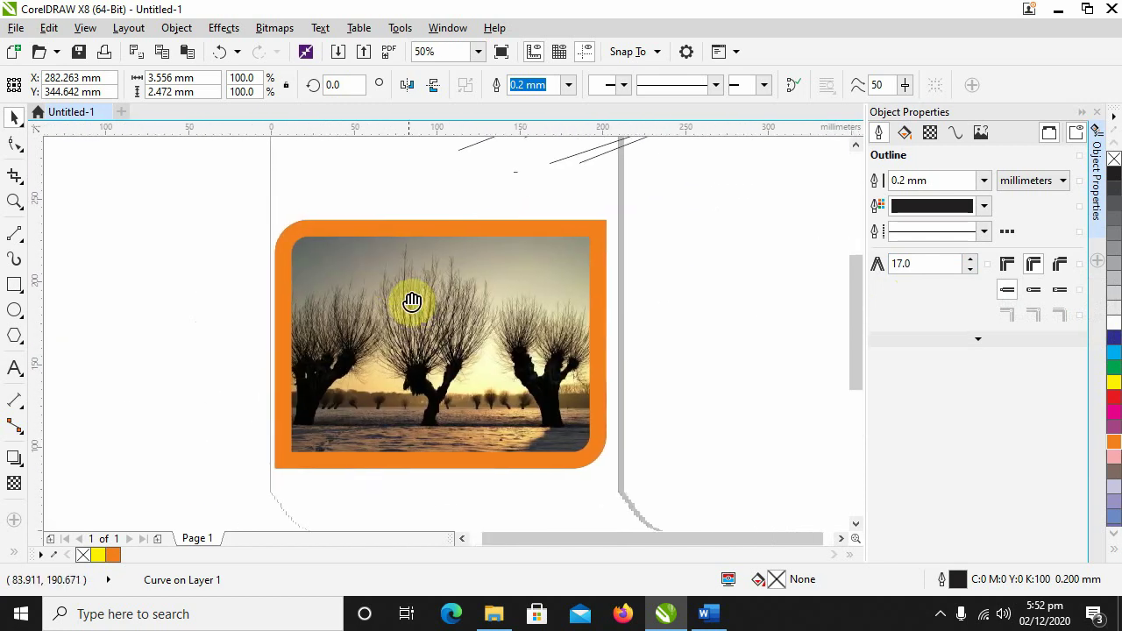
{"action": "left_click", "coordinate": [706, 613]}
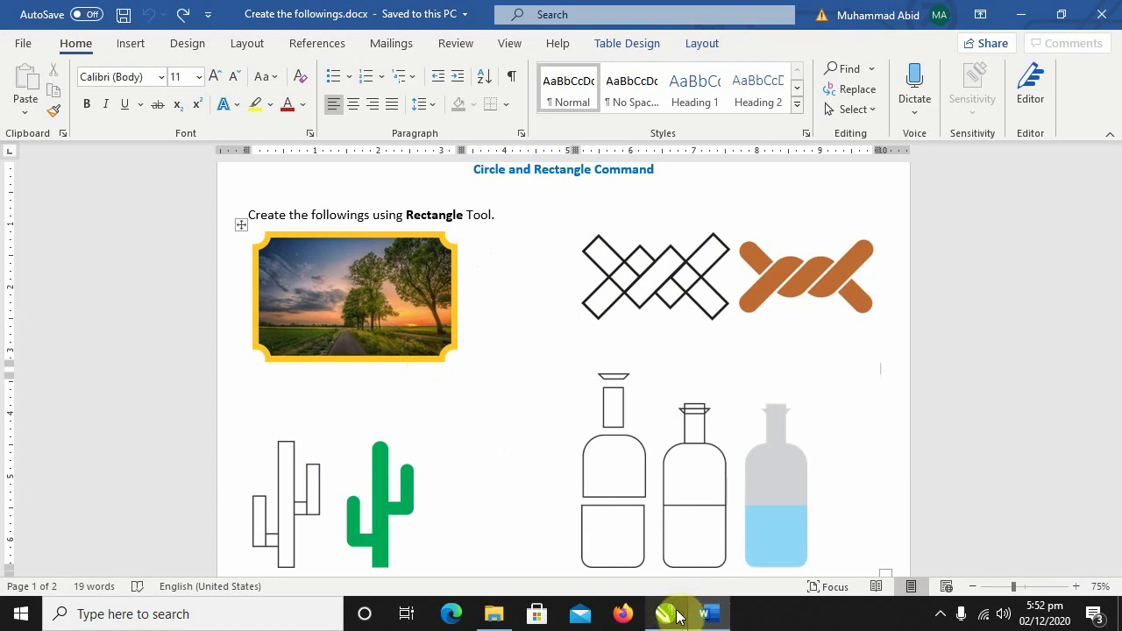
{"action": "left_click", "coordinate": [672, 280]}
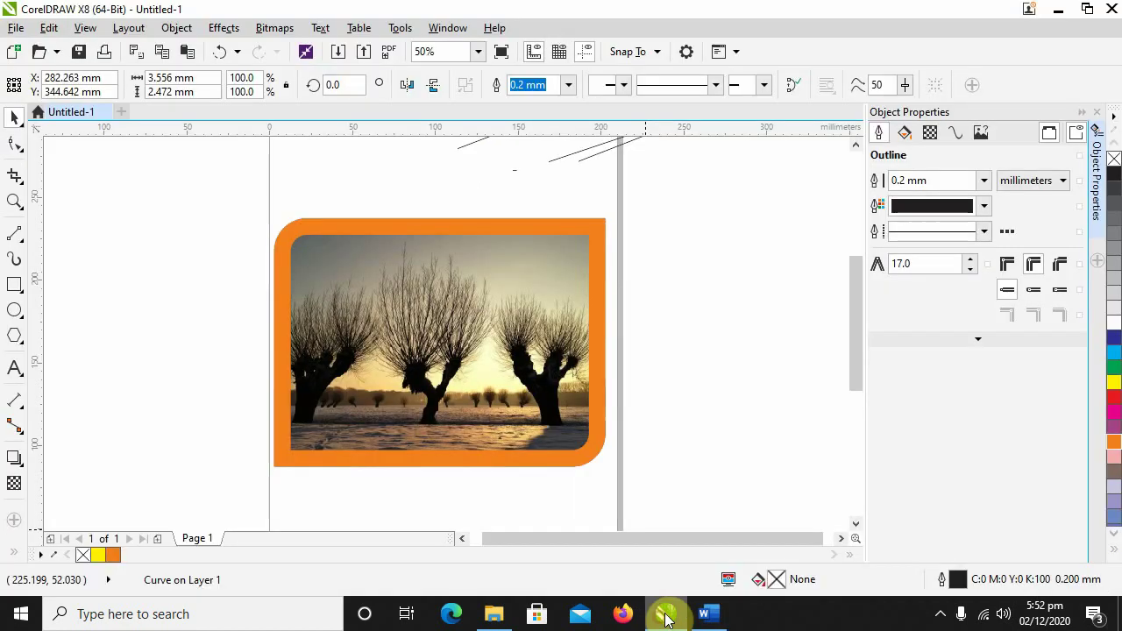
{"action": "left_click", "coordinate": [665, 614]}
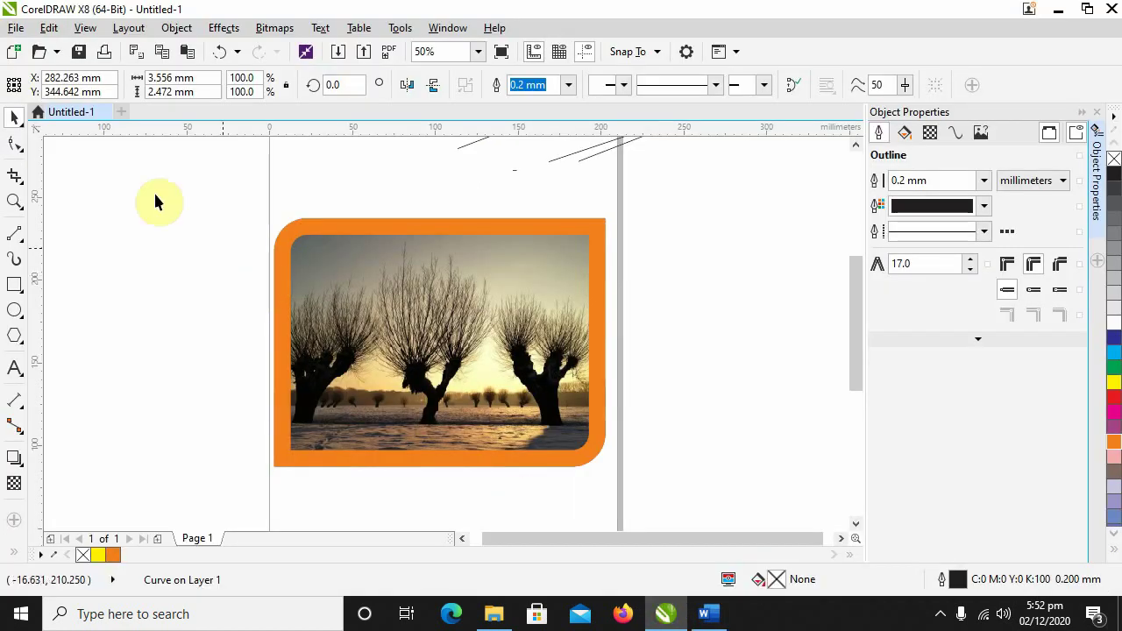
Step: Close the current drawing without saving and create a new blank A4 portrait document
{"action": "left_click", "coordinate": [16, 27]}
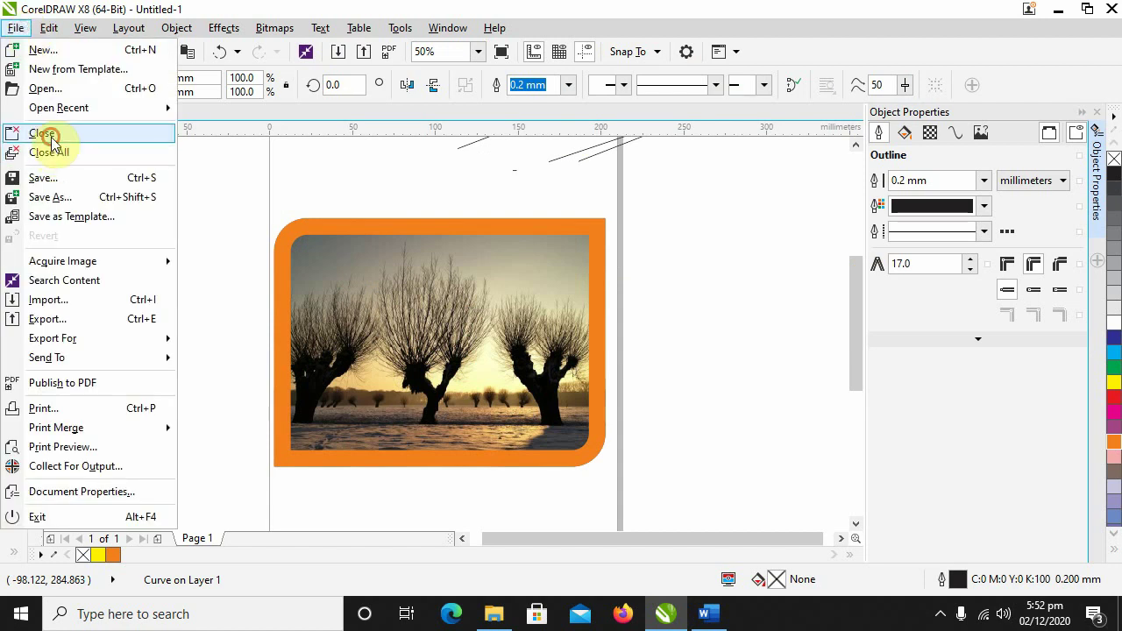
{"action": "left_click", "coordinate": [44, 133]}
{"action": "left_click", "coordinate": [584, 351]}
{"action": "left_click", "coordinate": [16, 27]}
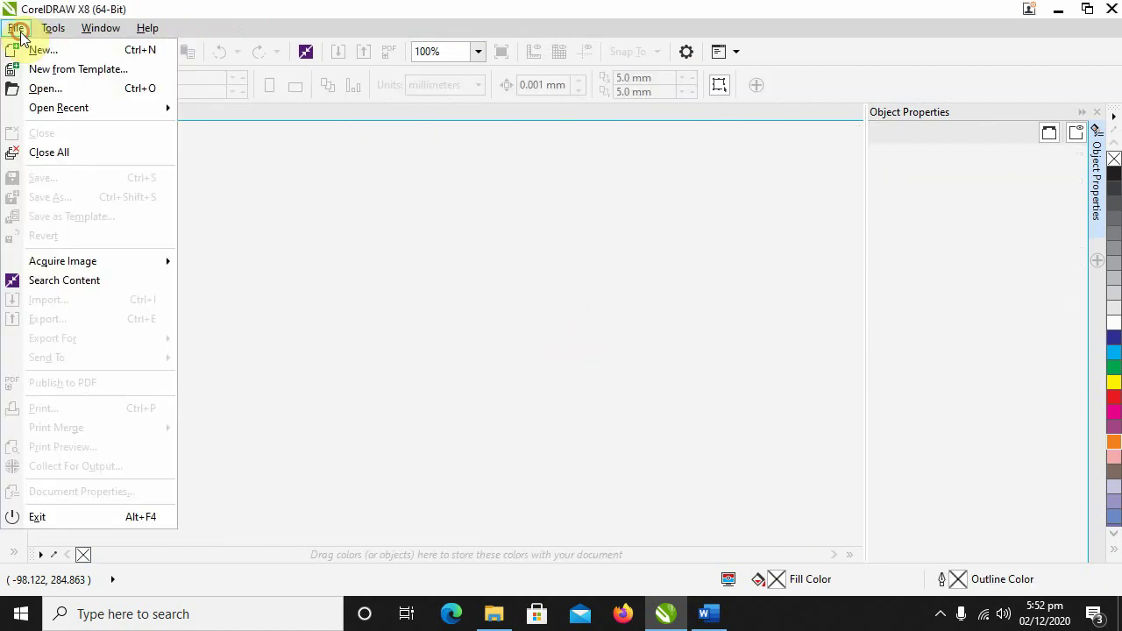
{"action": "left_click", "coordinate": [35, 49]}
{"action": "left_click", "coordinate": [552, 485]}
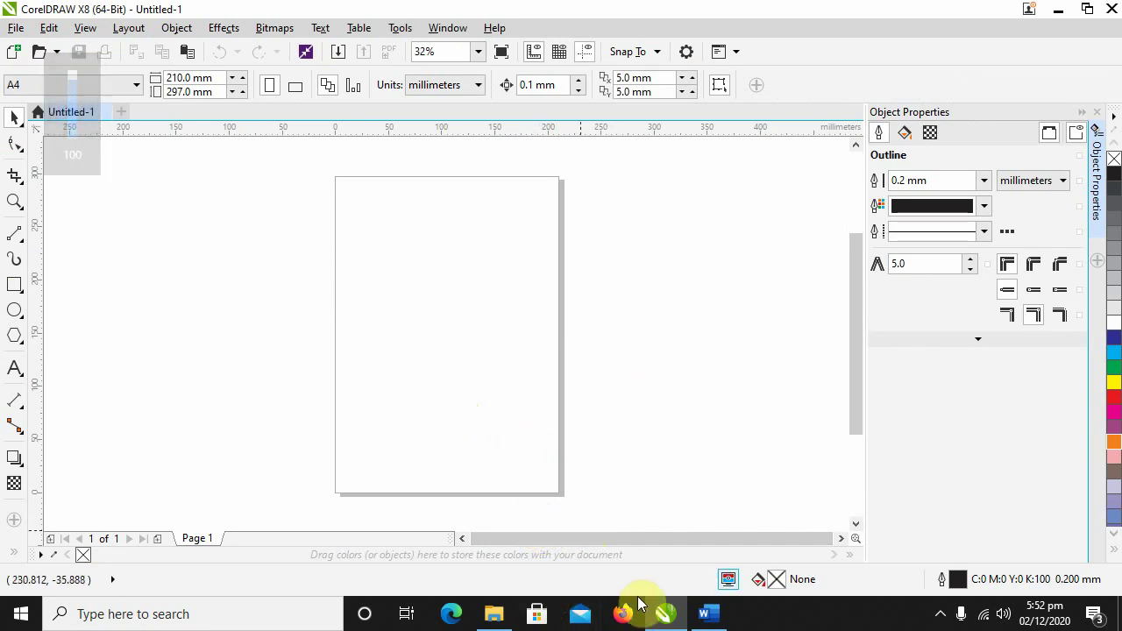
Step: Import corner-03.jpg from the I1 folder and place it at full size in the empty area left of the page
{"action": "left_click", "coordinate": [16, 28]}
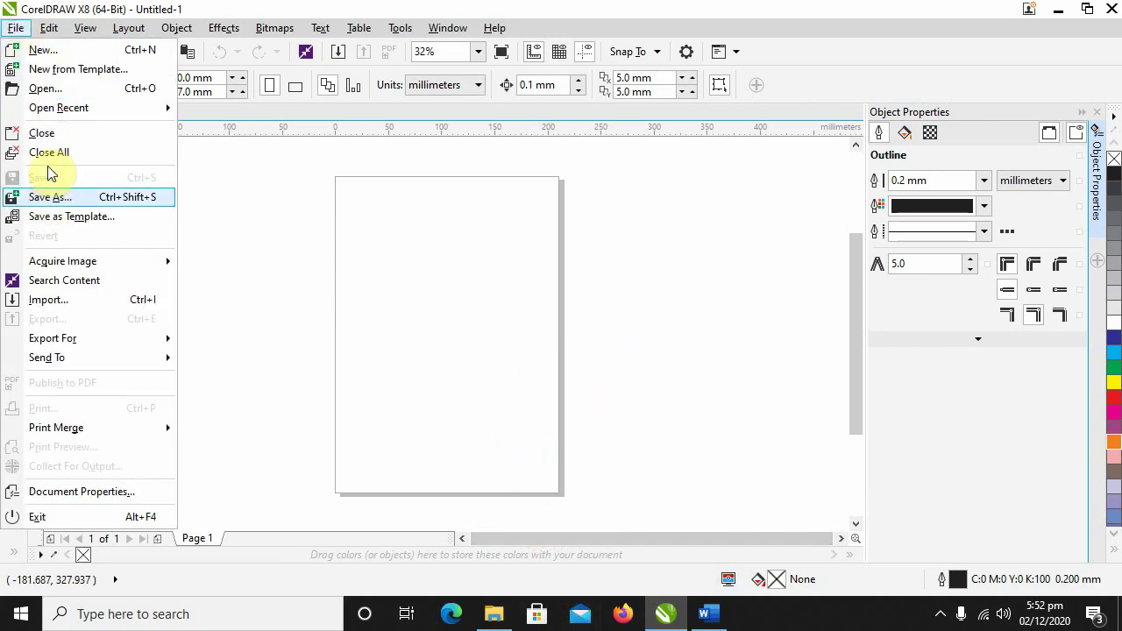
{"action": "left_click", "coordinate": [48, 299]}
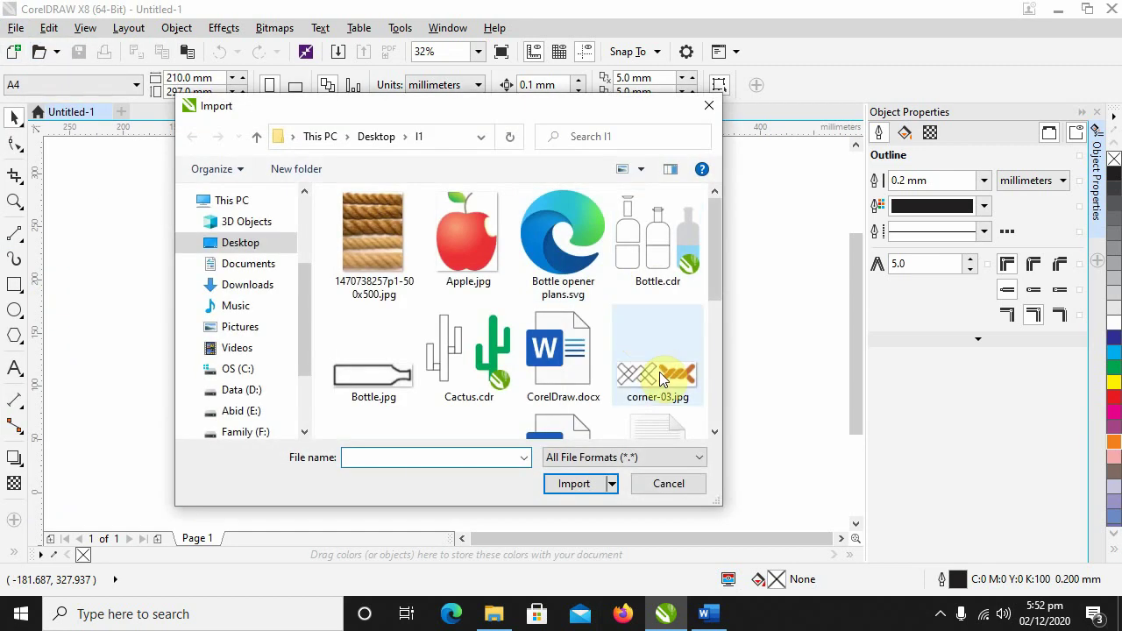
{"action": "double_click", "coordinate": [659, 372]}
{"action": "left_click", "coordinate": [238, 310]}
{"action": "scroll", "coordinate": [321, 326], "scroll_direction": "up", "scroll_amount": 4}
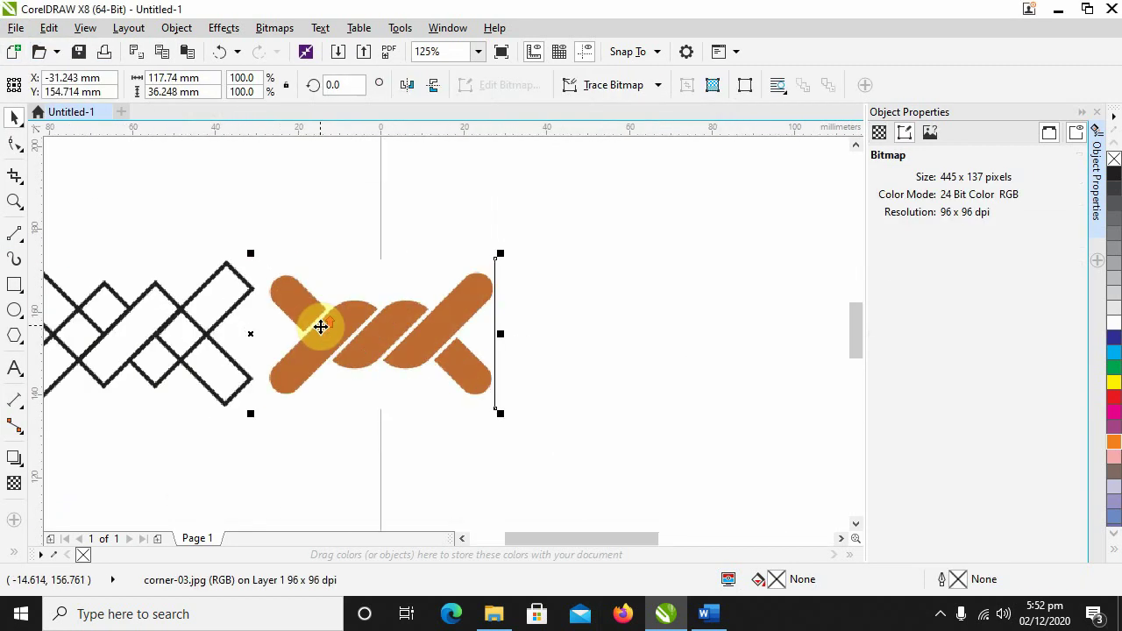
{"action": "scroll", "coordinate": [321, 326], "scroll_direction": "down", "scroll_amount": 2}
{"action": "left_click_drag", "start_coordinate": [465, 295], "coordinate": [269, 360]}
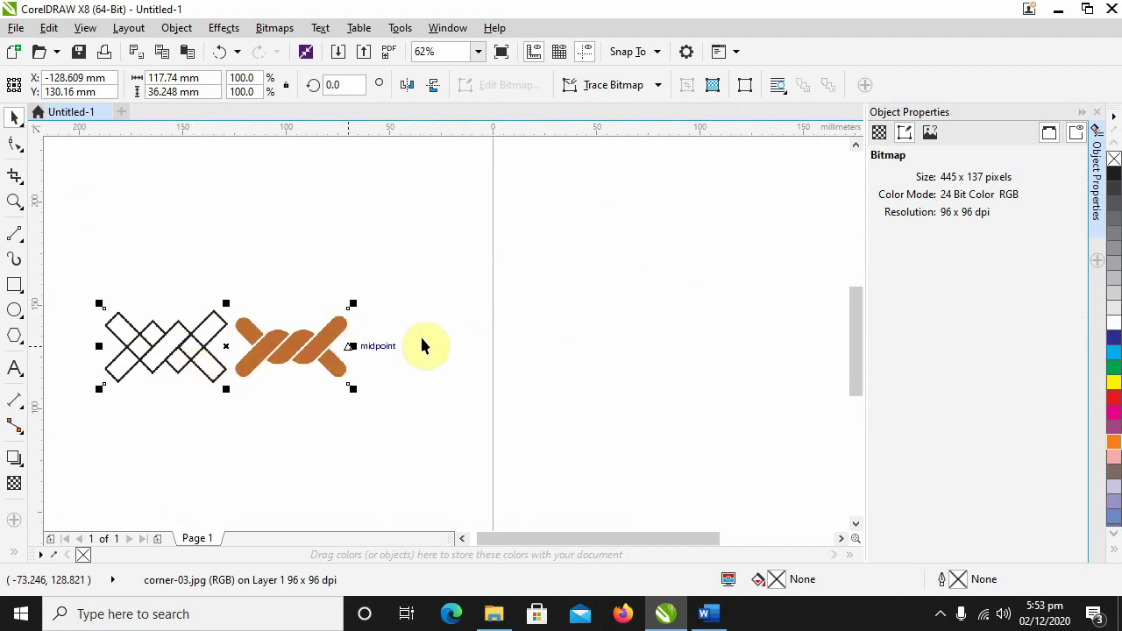
Step: Examine how the rectangles overlap in the imported outline drawing and how they form the brown twisted rope beside it
{"action": "scroll", "coordinate": [751, 325], "scroll_direction": "down", "scroll_amount": 1}
{"action": "left_click_drag", "start_coordinate": [751, 325], "coordinate": [581, 336]}
{"action": "scroll", "coordinate": [300, 371], "scroll_direction": "up", "scroll_amount": 1}
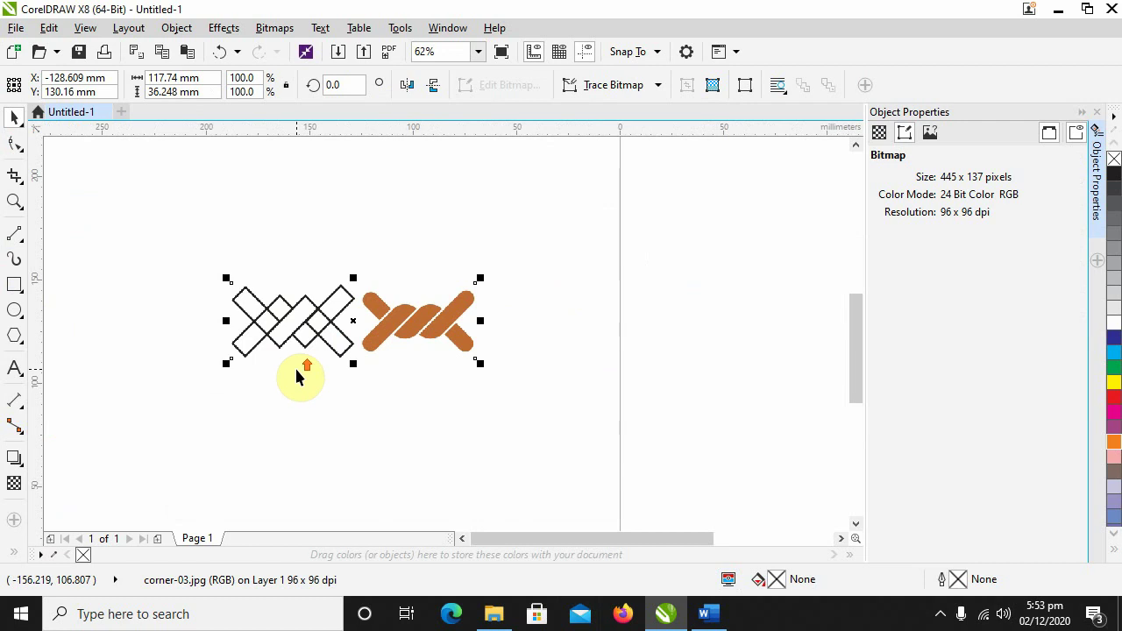
{"action": "scroll", "coordinate": [296, 371], "scroll_direction": "down", "scroll_amount": 1}
{"action": "scroll", "coordinate": [285, 361], "scroll_direction": "up", "scroll_amount": 2}
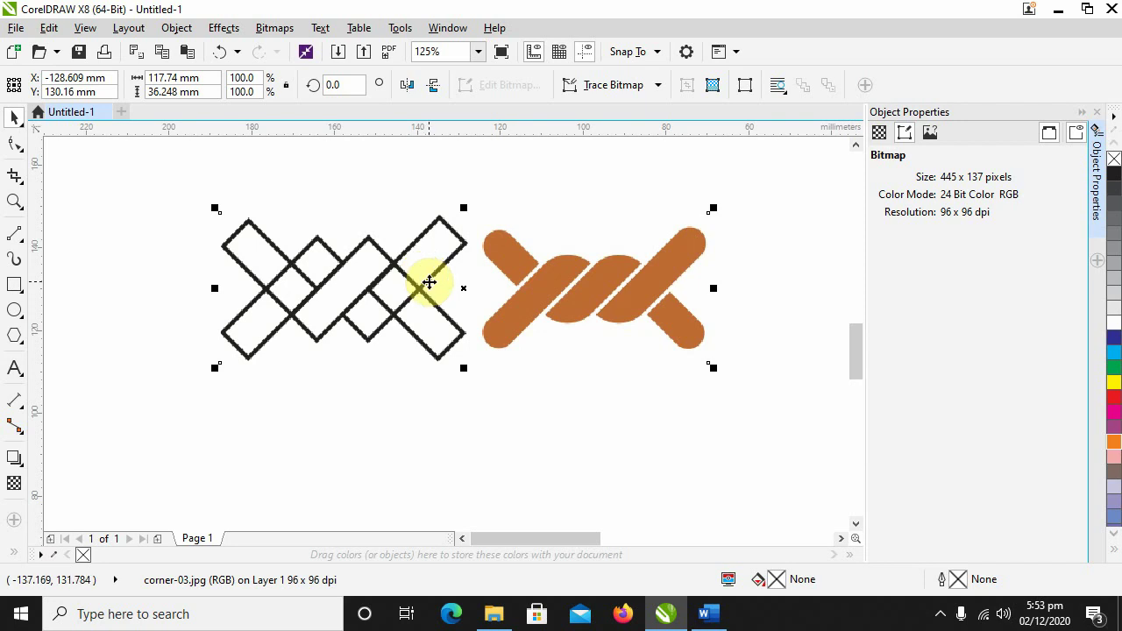
{"action": "scroll", "coordinate": [431, 280], "scroll_direction": "down", "scroll_amount": 2}
{"action": "scroll", "coordinate": [430, 283], "scroll_direction": "up", "scroll_amount": 2}
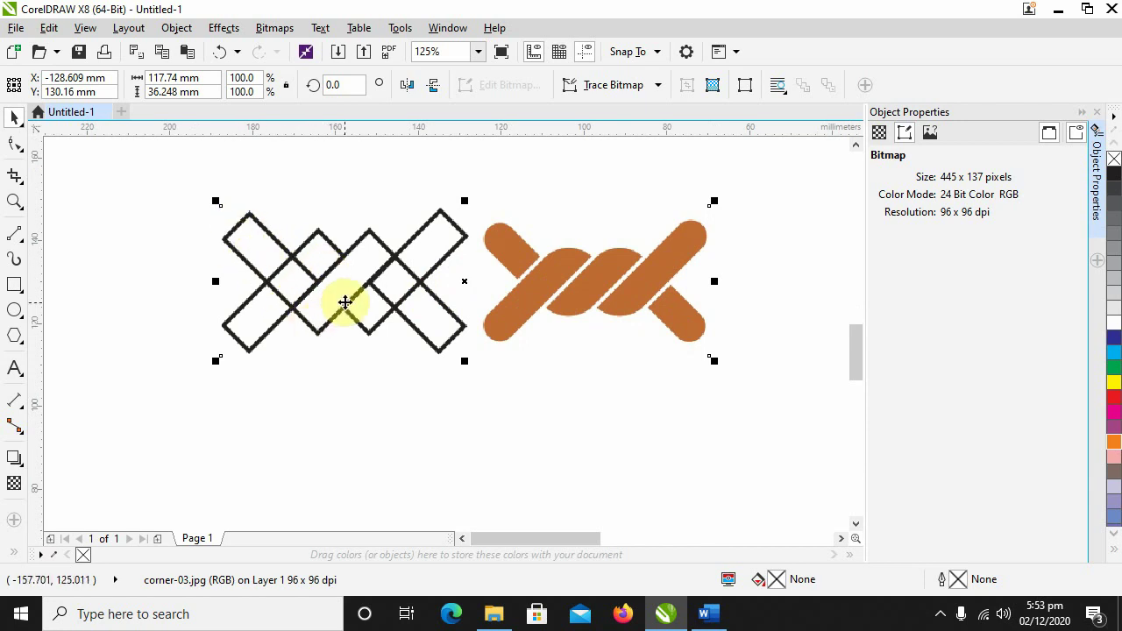
{"action": "scroll", "coordinate": [415, 301], "scroll_direction": "down", "scroll_amount": 2}
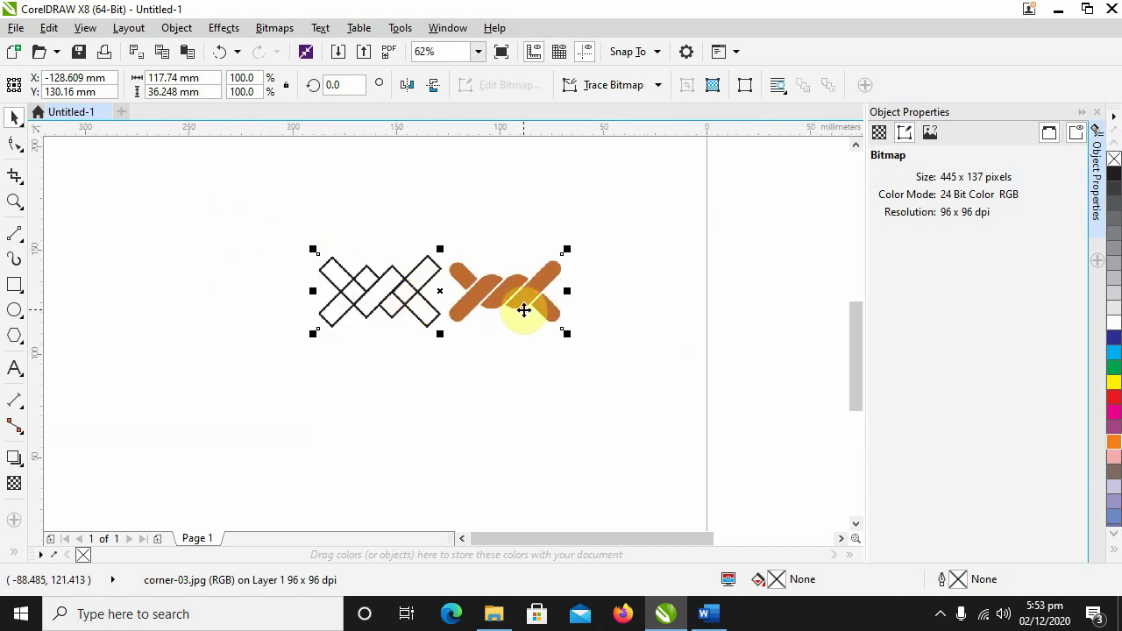
{"action": "scroll", "coordinate": [518, 306], "scroll_direction": "right", "scroll_amount": 3}
{"action": "scroll", "coordinate": [438, 316], "scroll_direction": "down", "scroll_amount": 1}
{"action": "scroll", "coordinate": [403, 289], "scroll_direction": "left", "scroll_amount": 2}
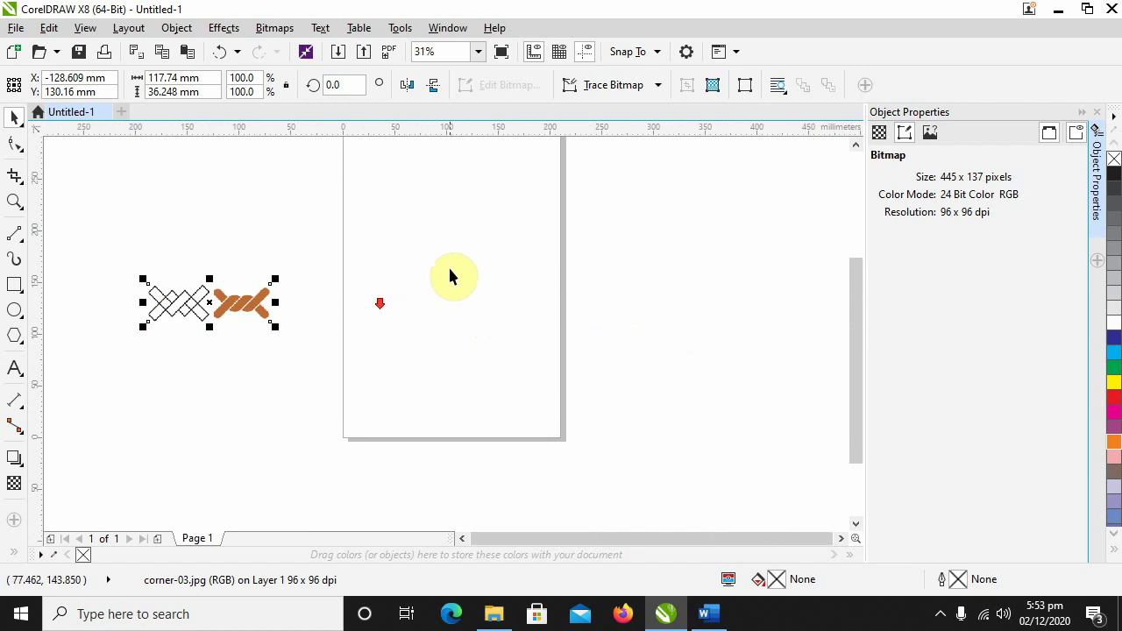
{"action": "double_click", "coordinate": [478, 128]}
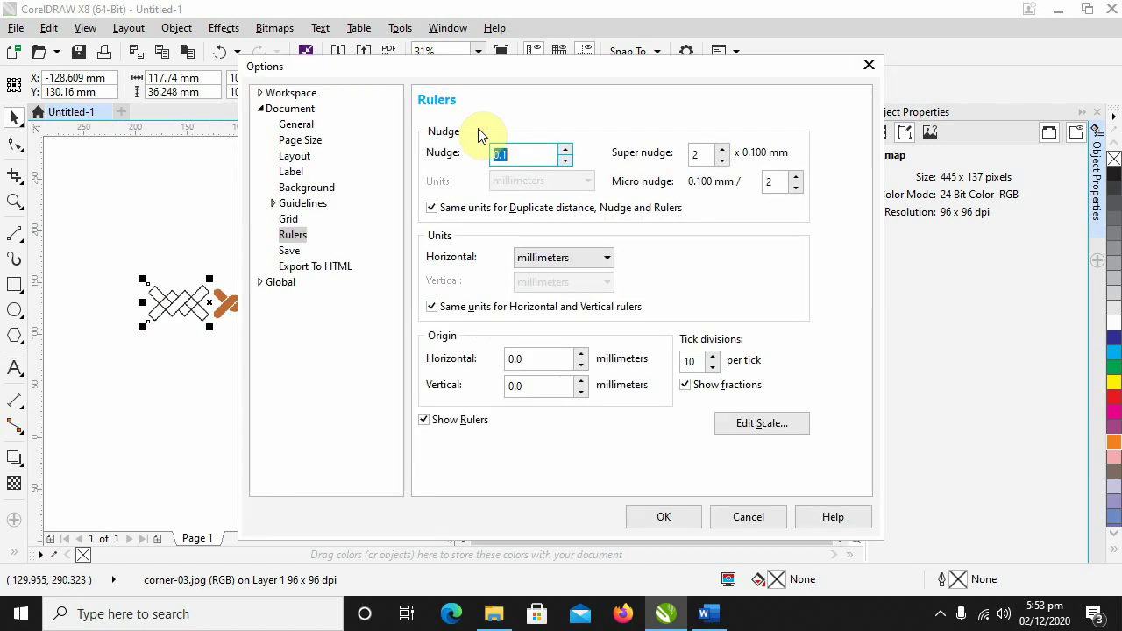
{"action": "left_click_drag", "start_coordinate": [768, 70], "coordinate": [783, 66]}
{"action": "left_click", "coordinate": [881, 63]}
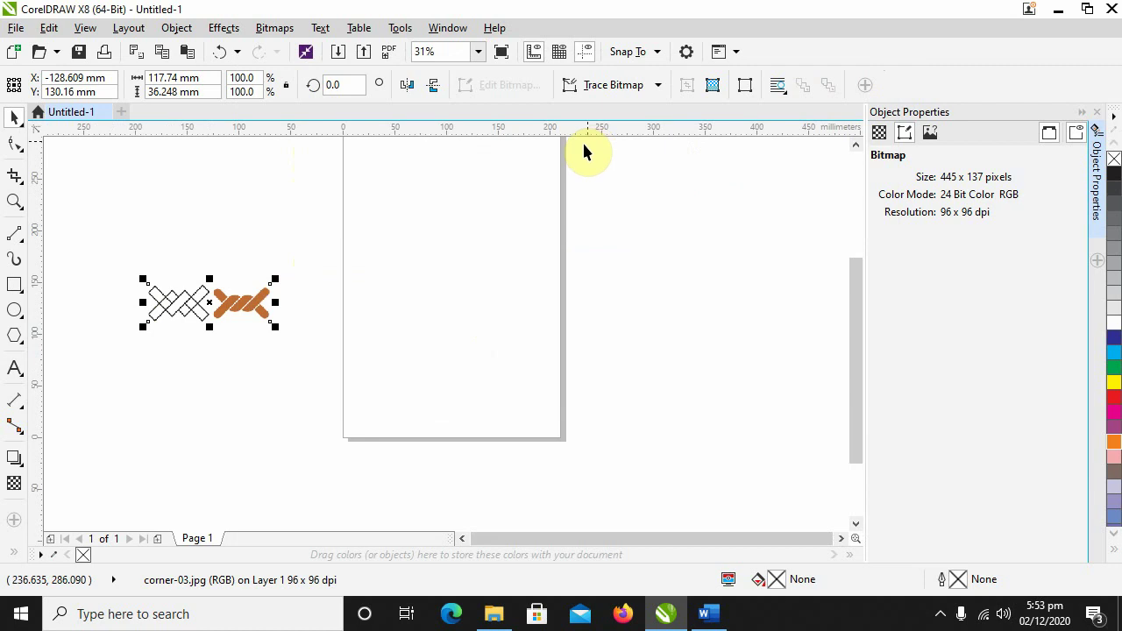
Step: Deselect the imported bitmap and change the document's measurement units to inches
{"action": "left_click", "coordinate": [613, 194]}
{"action": "left_click", "coordinate": [478, 85]}
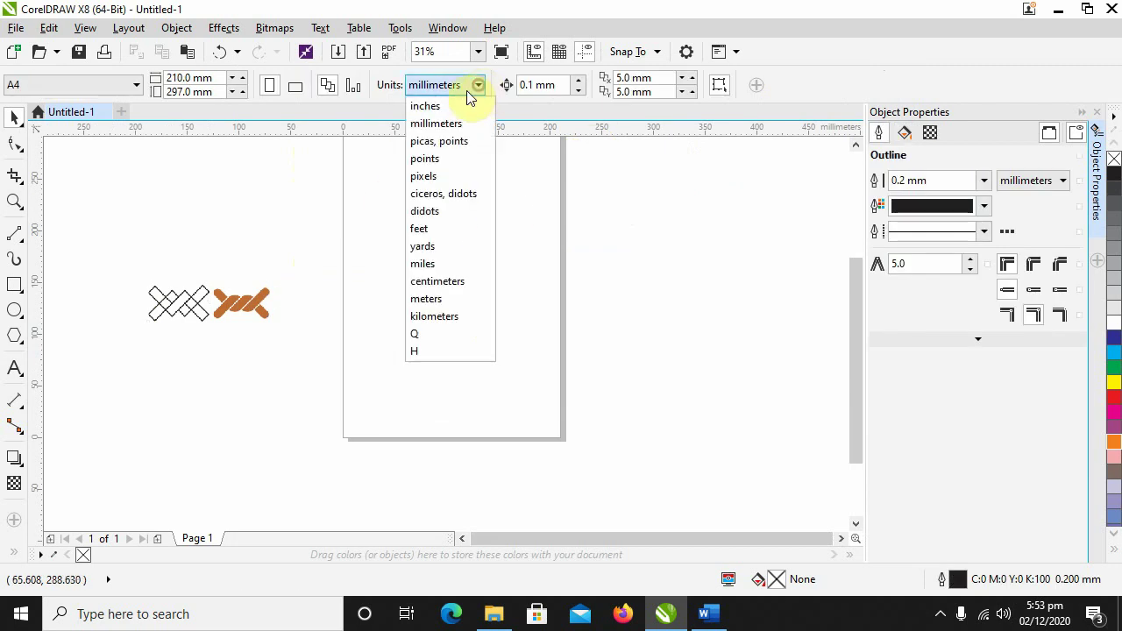
{"action": "left_click", "coordinate": [436, 110]}
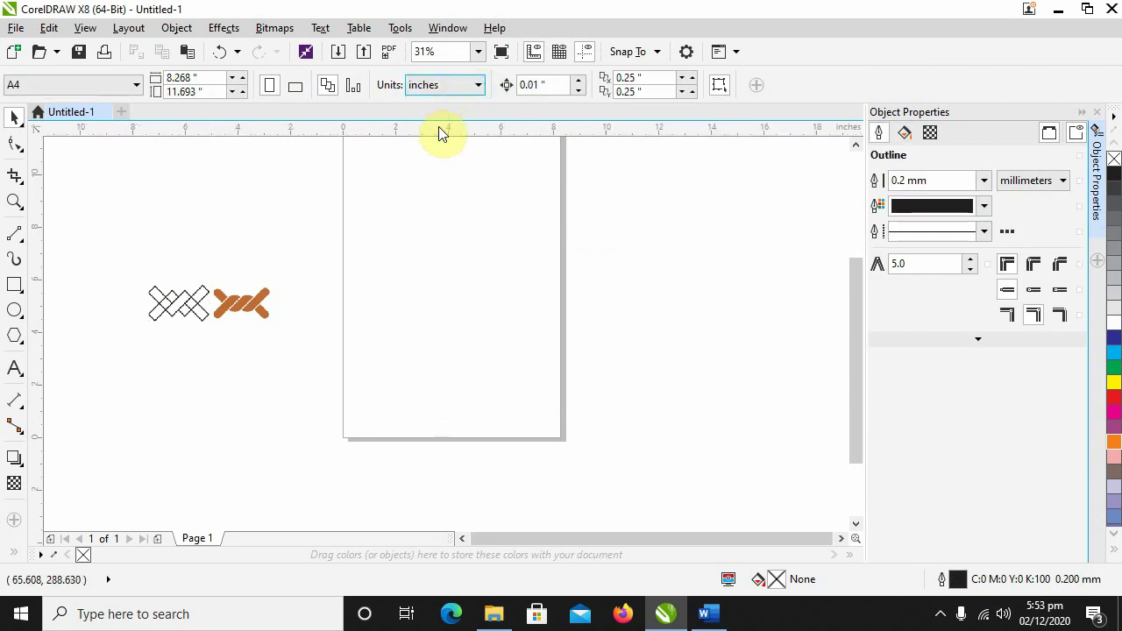
Step: Set the document grid to 2.0 grid lines per inch horizontally and vertically, shown as lines, with snap to grid enabled
{"action": "double_click", "coordinate": [436, 131]}
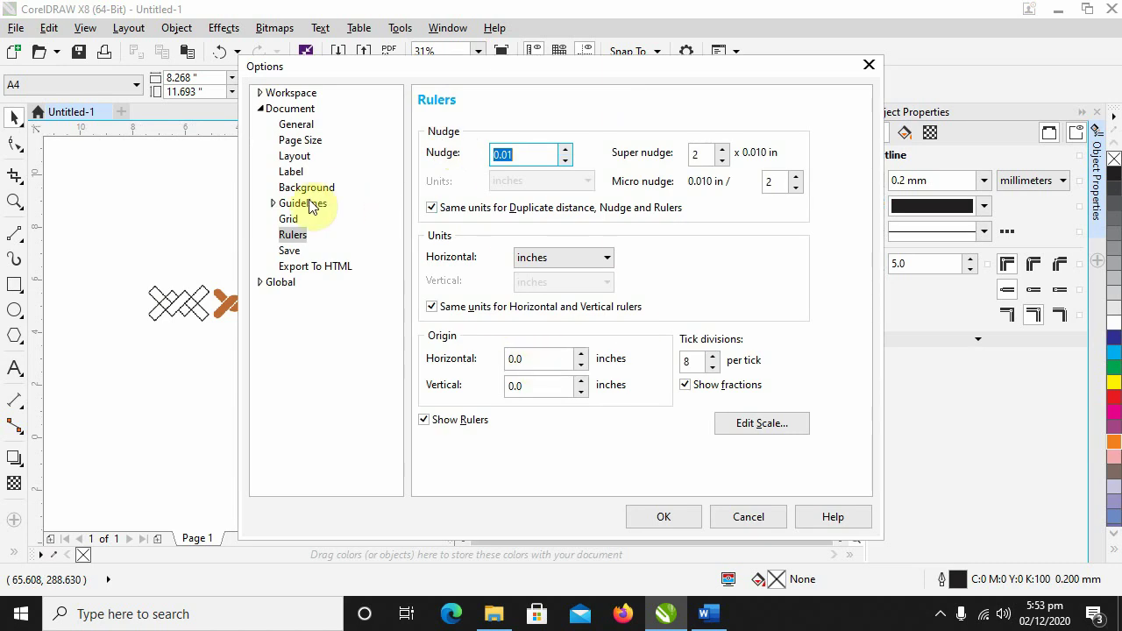
{"action": "left_click", "coordinate": [291, 219]}
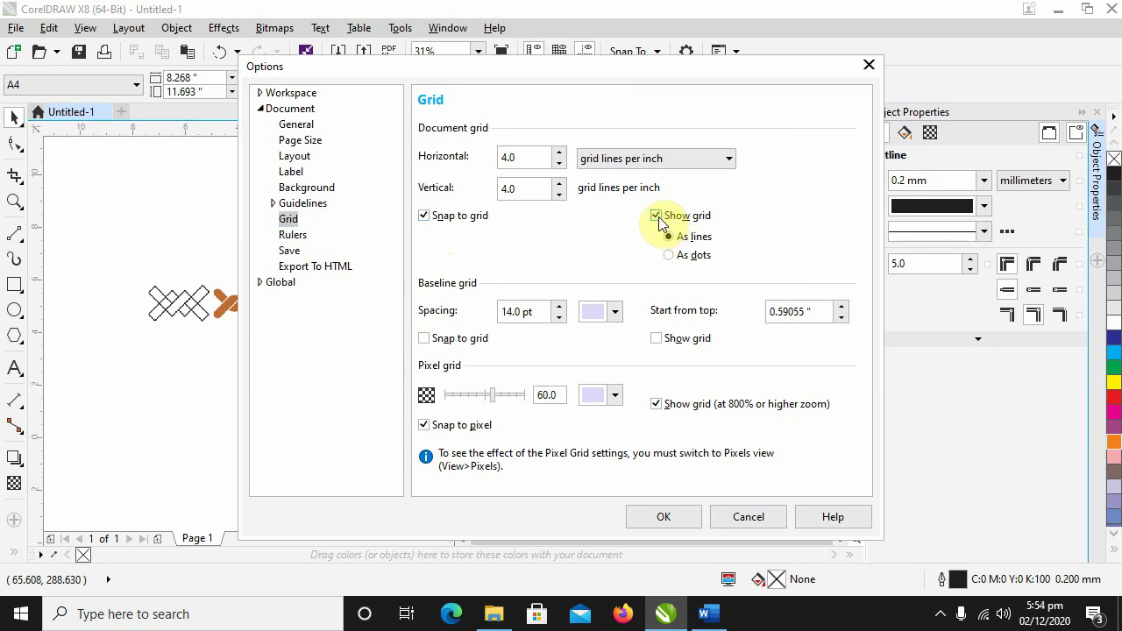
{"action": "left_click_drag", "start_coordinate": [500, 158], "coordinate": [534, 156]}
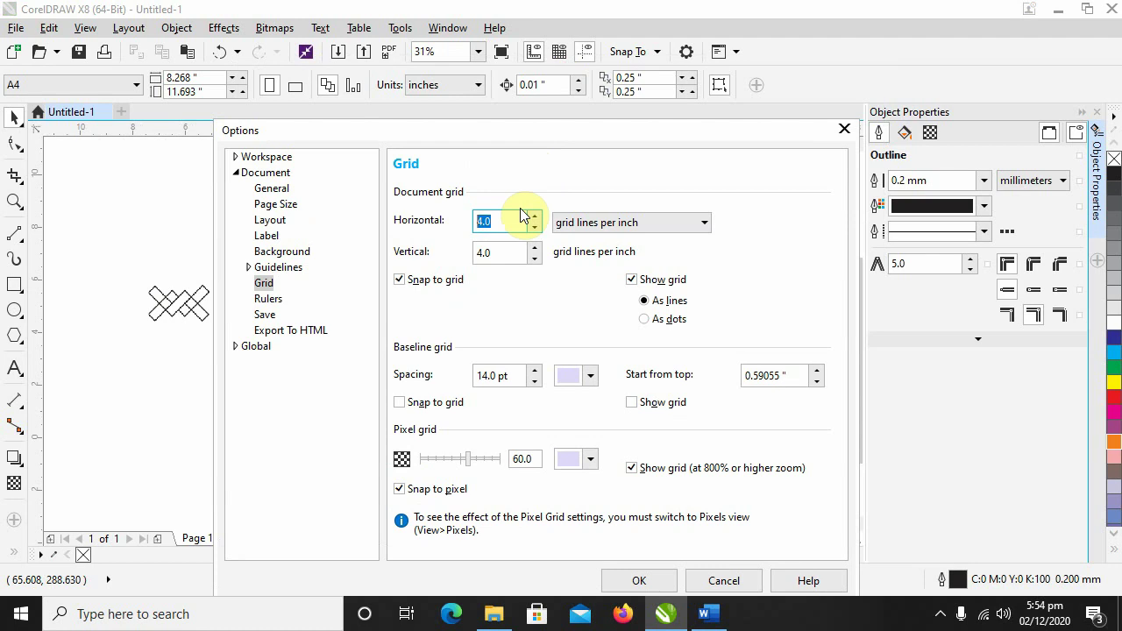
{"action": "key", "text": "Tab"}
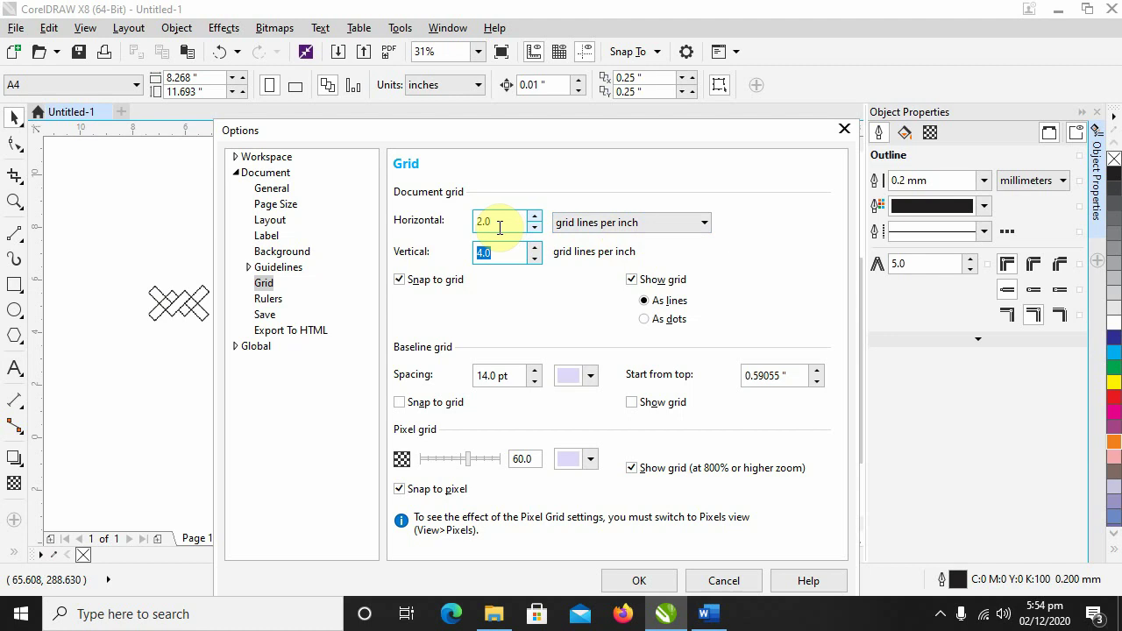
{"action": "left_click_drag", "start_coordinate": [503, 223], "coordinate": [458, 251]}
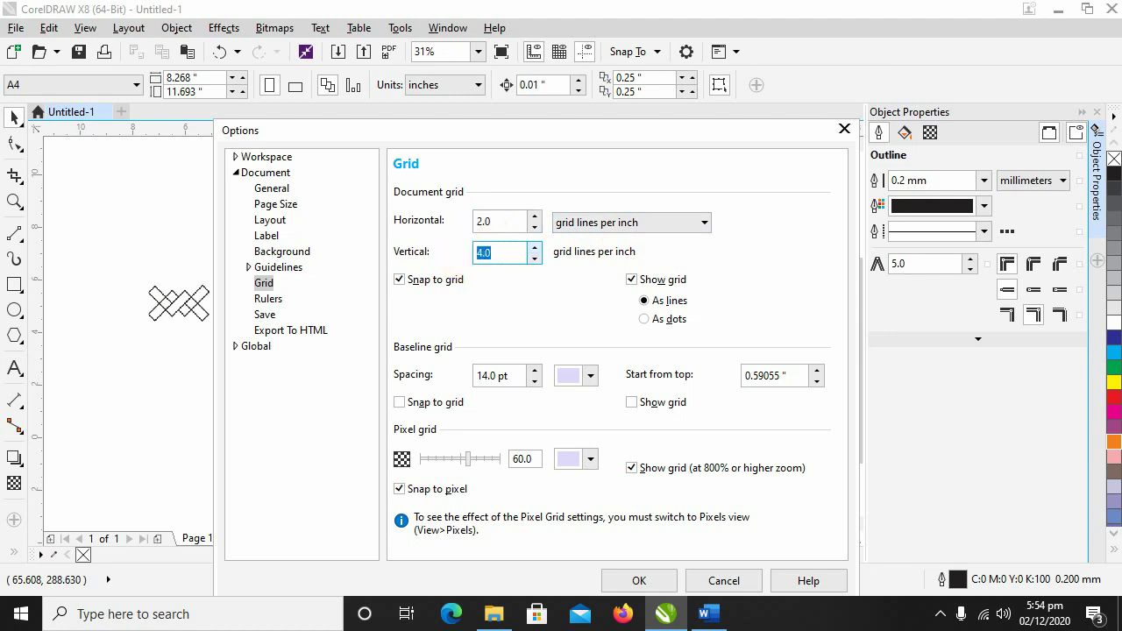
{"action": "type", "text": "2"}
{"action": "left_click", "coordinate": [501, 221]}
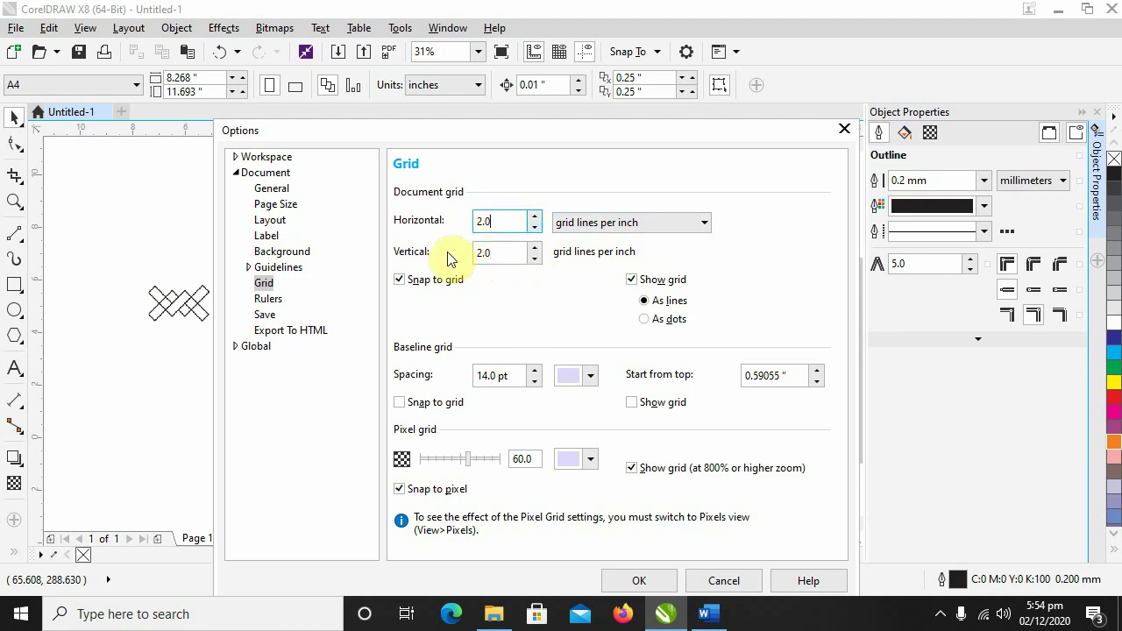
{"action": "left_click", "coordinate": [652, 584]}
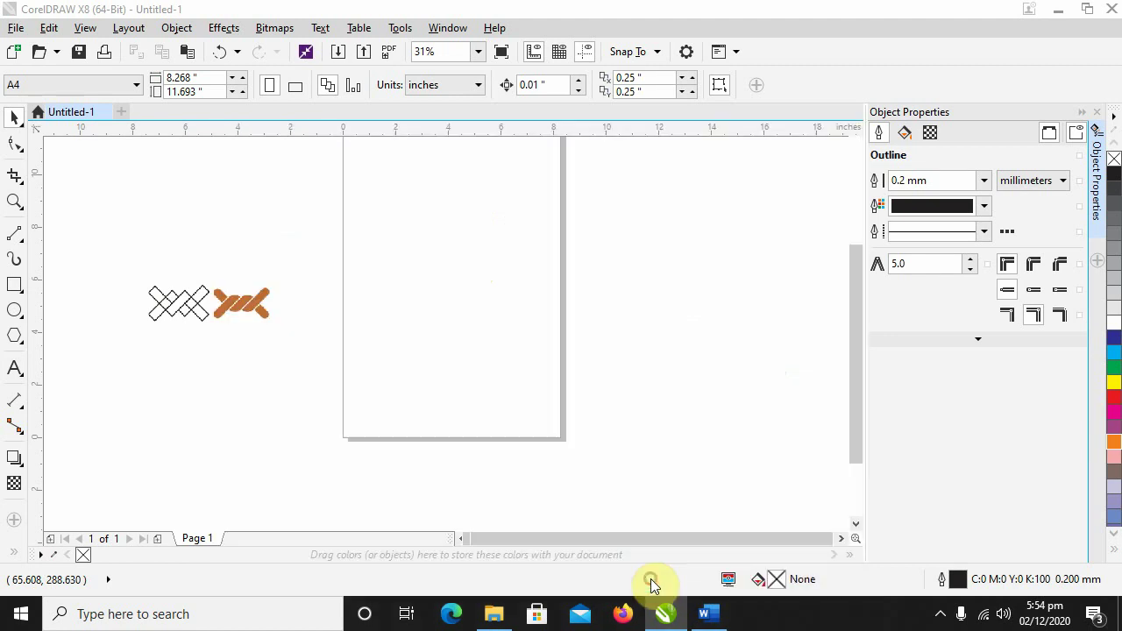
Step: Move the imported reference bitmap so that it straddles the page's left edge
{"action": "left_click_drag", "start_coordinate": [368, 306], "coordinate": [443, 351]}
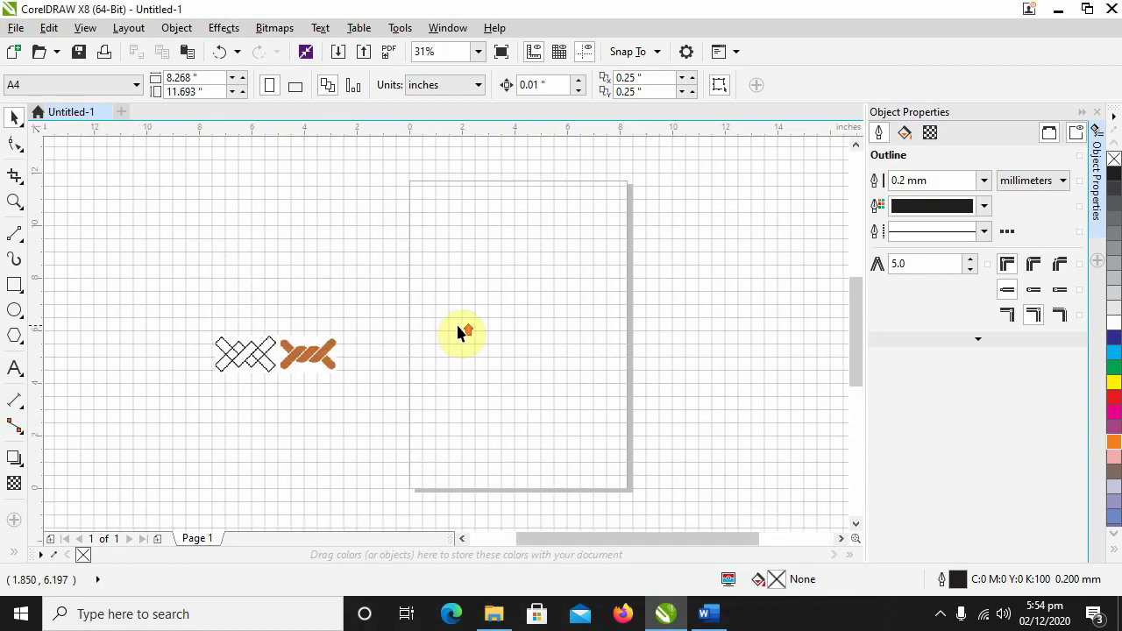
{"action": "scroll", "coordinate": [455, 322], "scroll_direction": "up", "scroll_amount": 1}
{"action": "scroll", "coordinate": [455, 322], "scroll_direction": "down", "scroll_amount": 1}
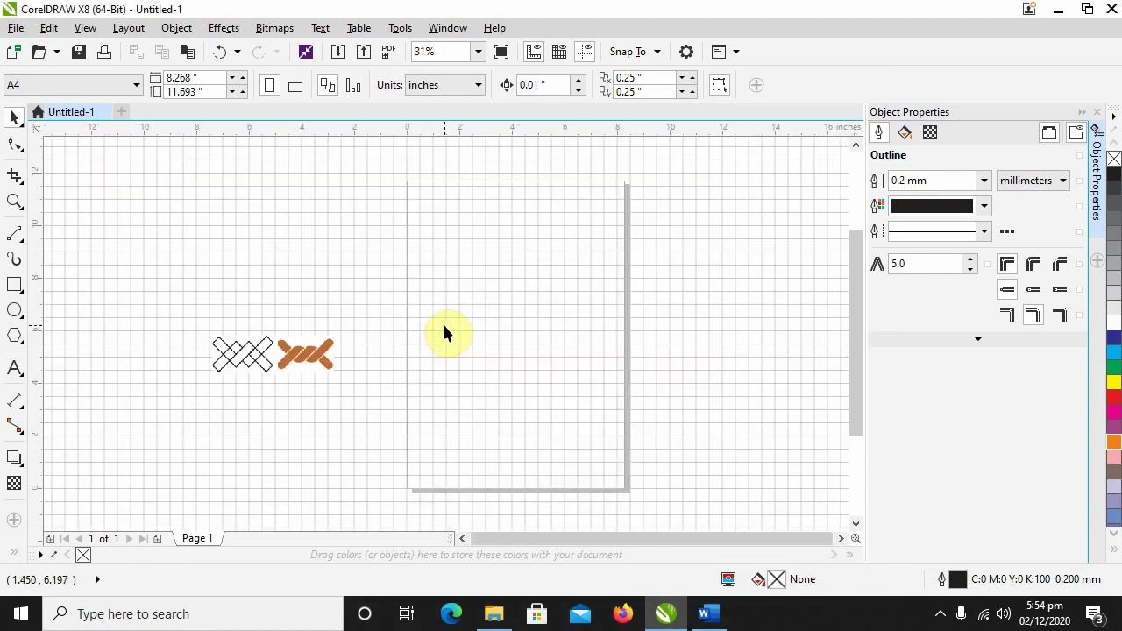
{"action": "scroll", "coordinate": [445, 331], "scroll_direction": "up", "scroll_amount": 3}
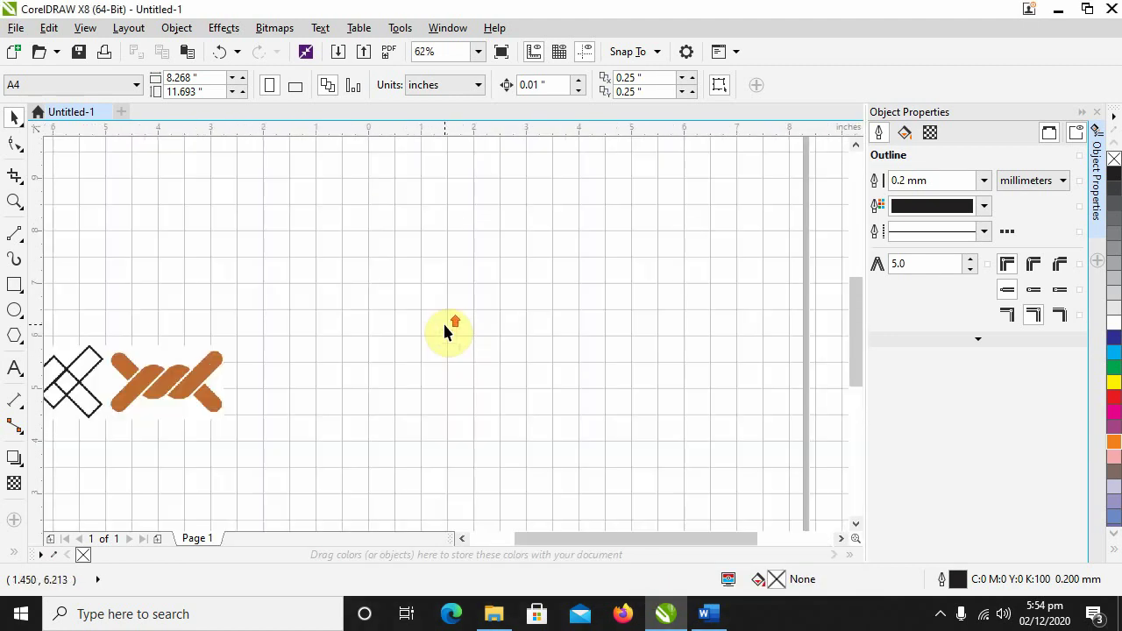
{"action": "left_click", "coordinate": [15, 208]}
{"action": "left_click", "coordinate": [70, 84]}
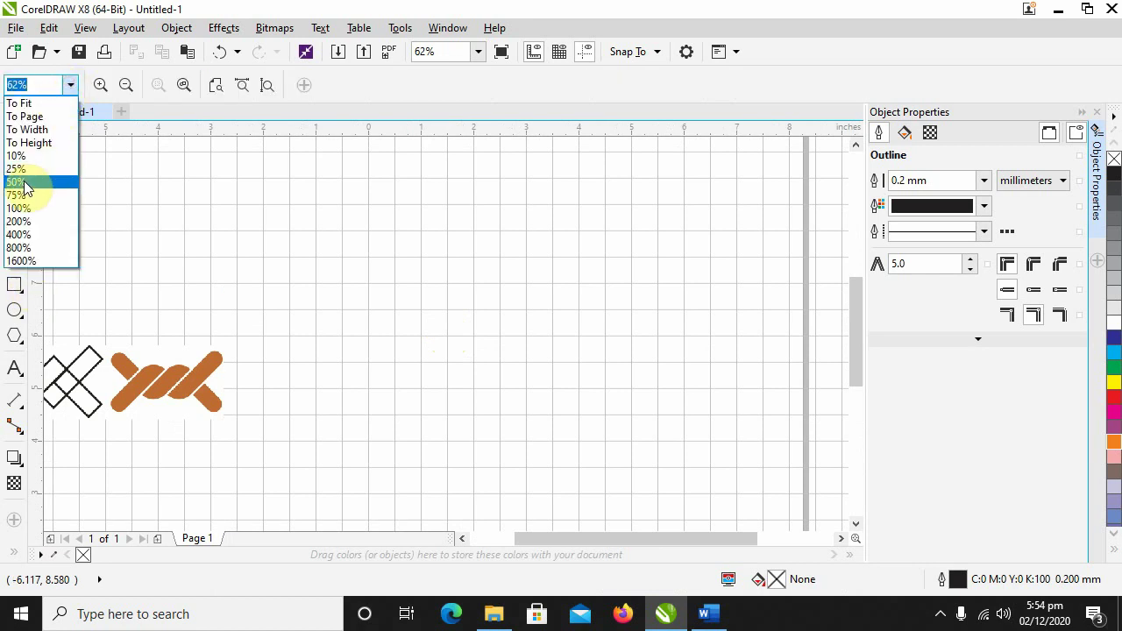
{"action": "left_click", "coordinate": [21, 209]}
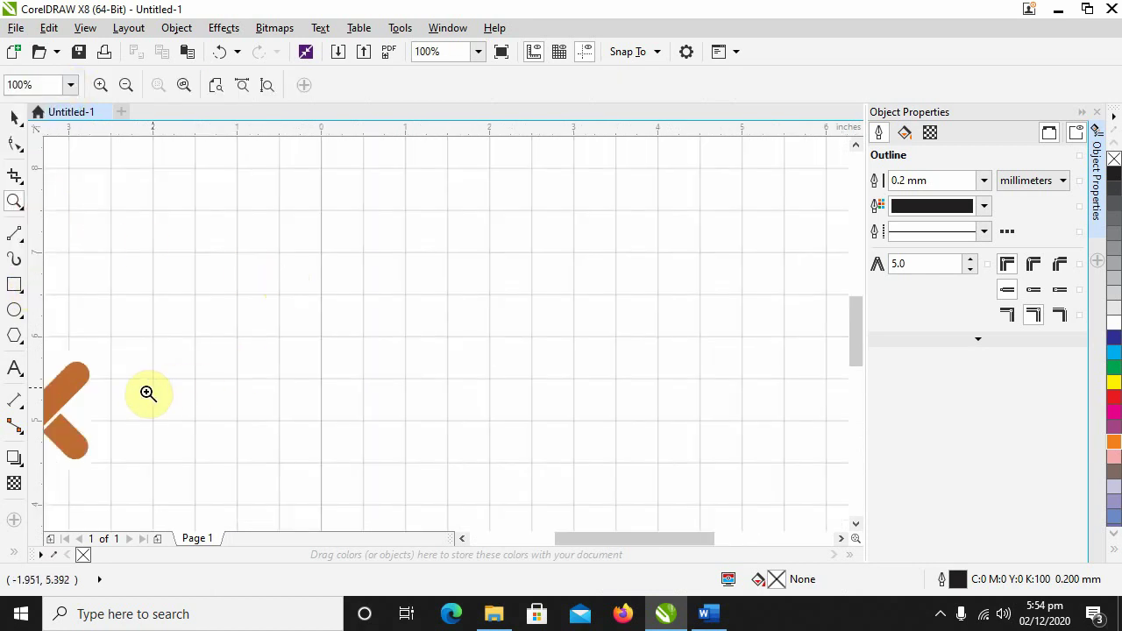
{"action": "left_click", "coordinate": [16, 117]}
{"action": "left_click_drag", "start_coordinate": [85, 366], "coordinate": [457, 313]}
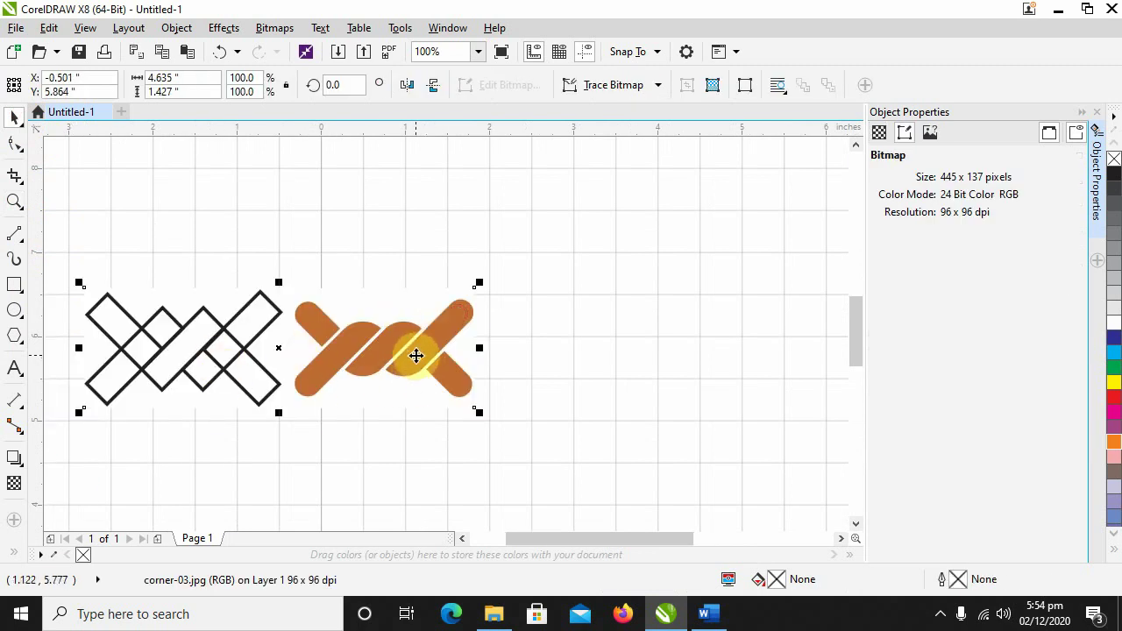
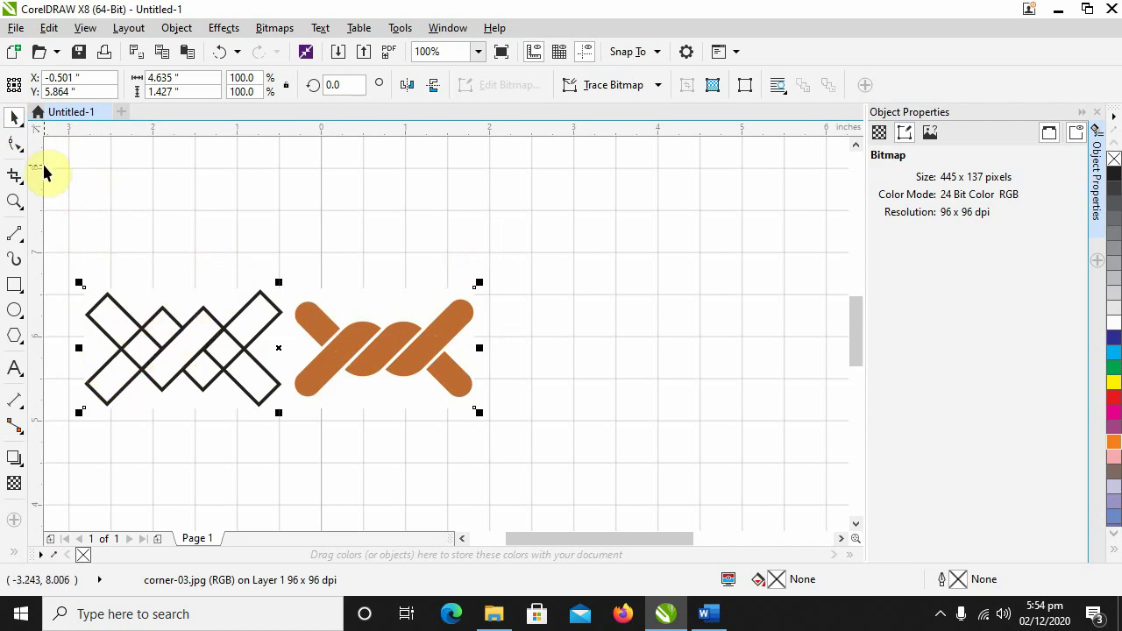
Step: Rotate the reference bitmap to 315° so that its overlapping rectangles align with the grid directions
{"action": "left_click", "coordinate": [434, 346]}
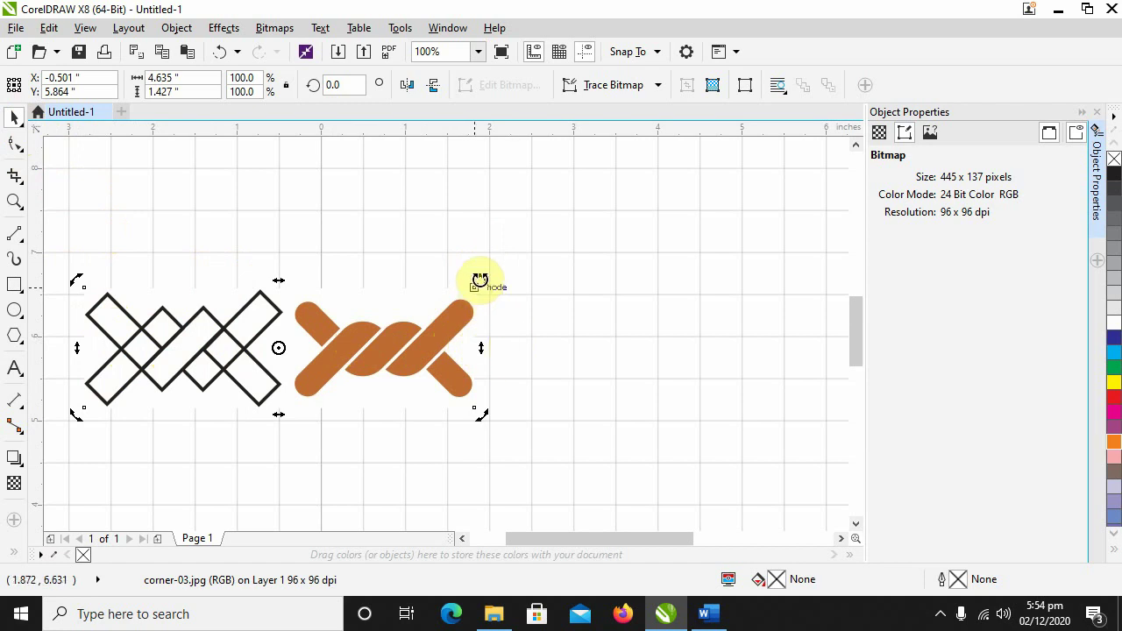
{"action": "left_click_drag", "start_coordinate": [482, 278], "coordinate": [499, 296]}
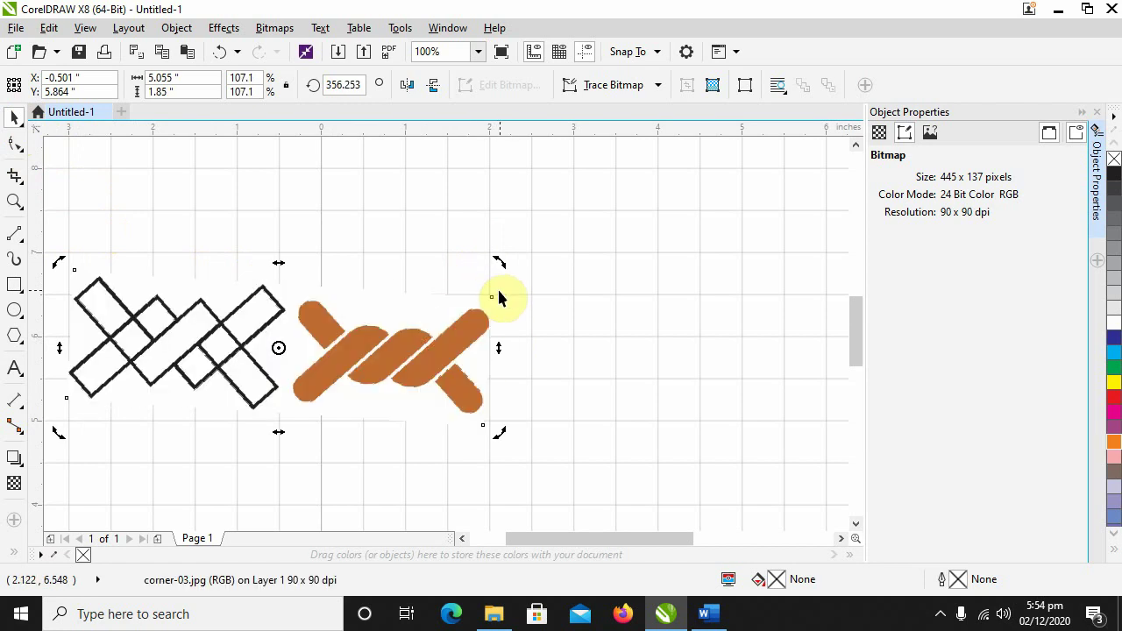
{"action": "key", "text": "ctrl+z"}
{"action": "left_click_drag", "start_coordinate": [78, 279], "coordinate": [292, 220]}
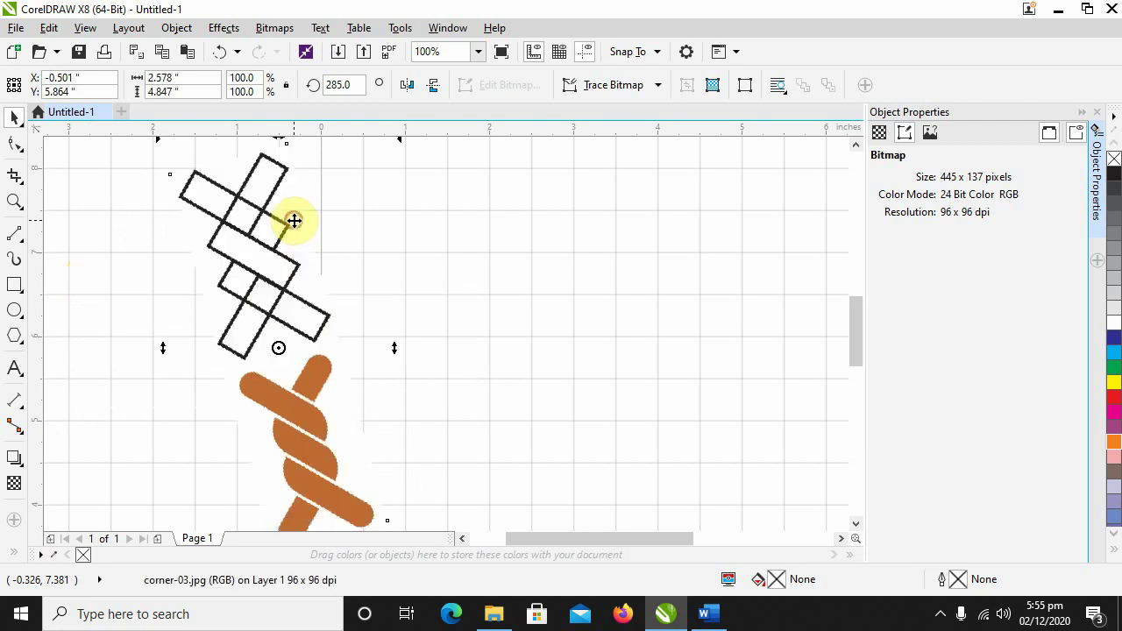
{"action": "scroll", "coordinate": [413, 208], "scroll_direction": "right", "scroll_amount": 1}
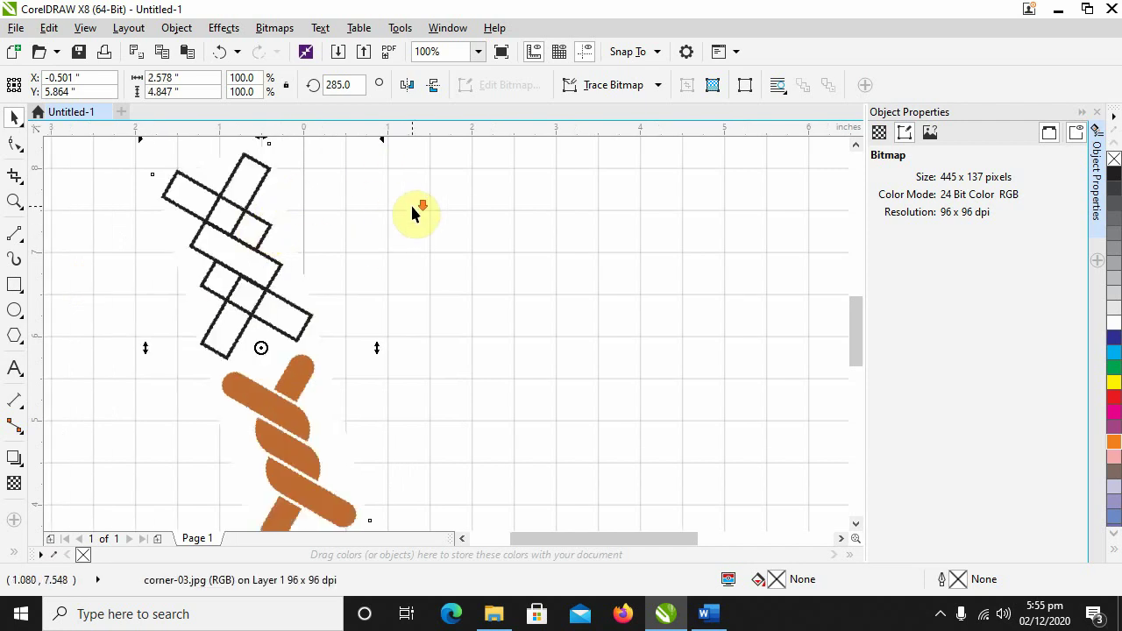
{"action": "left_click_drag", "start_coordinate": [859, 342], "coordinate": [859, 318]}
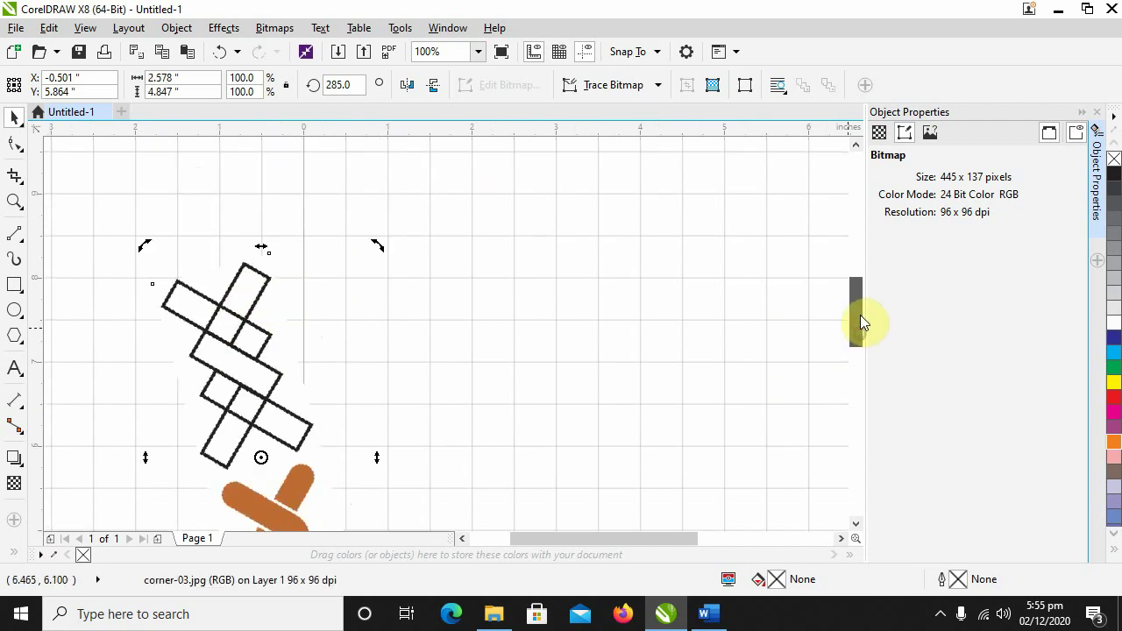
{"action": "left_click_drag", "start_coordinate": [381, 250], "coordinate": [338, 245]}
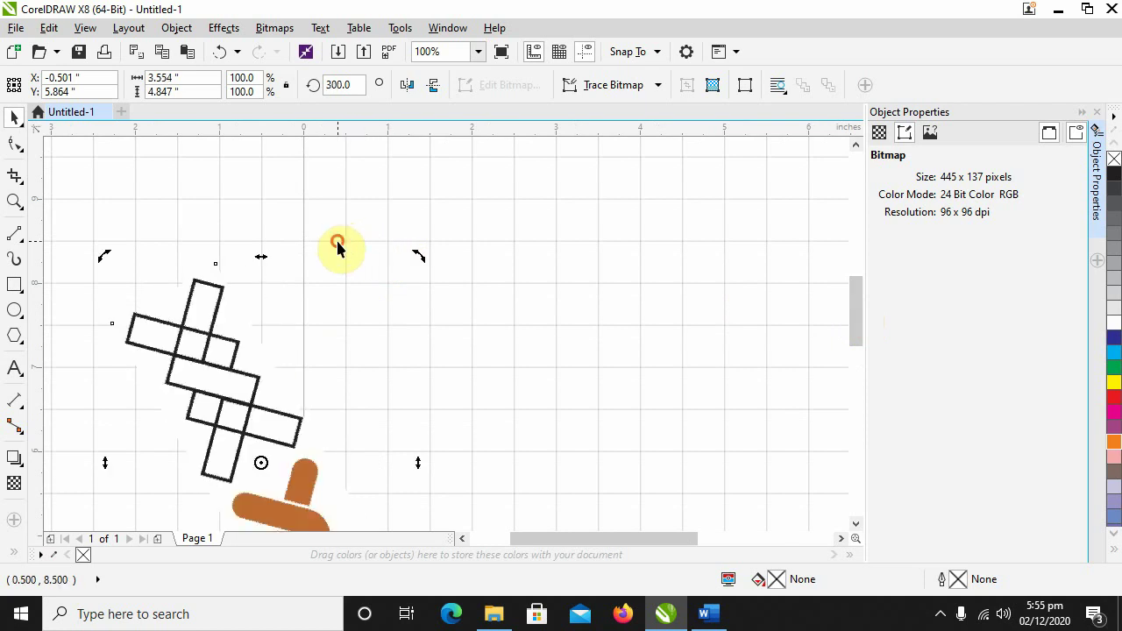
{"action": "left_click_drag", "start_coordinate": [418, 253], "coordinate": [383, 246]}
Step: Examine the rotated outline's rectangle layout and check which snap targets are enabled
{"action": "left_click_drag", "start_coordinate": [237, 365], "coordinate": [288, 313]}
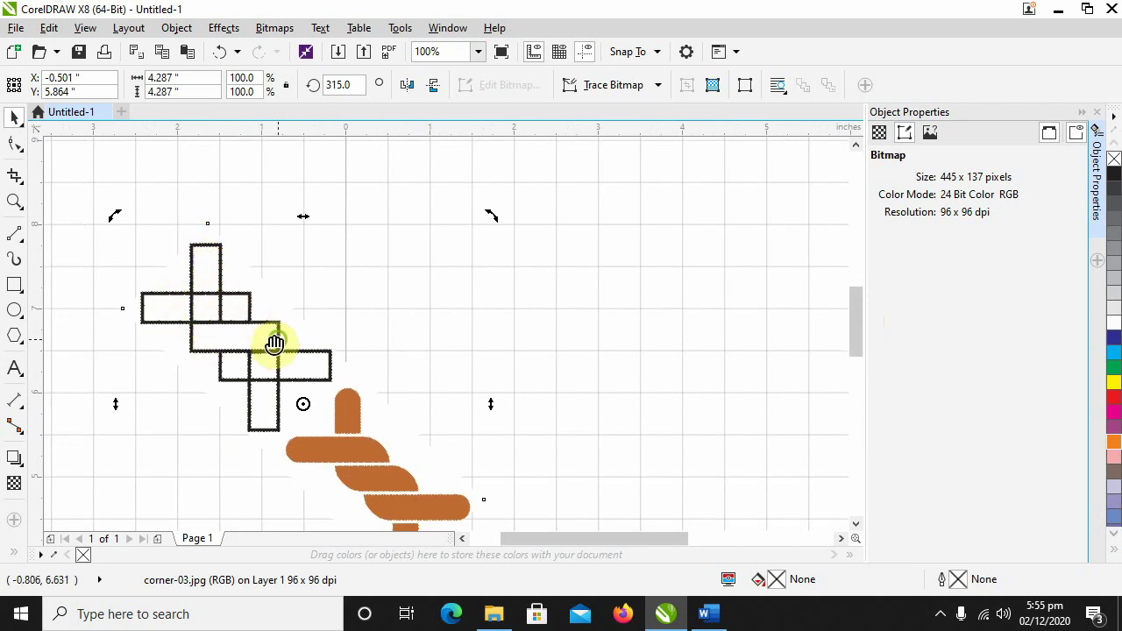
{"action": "left_click_drag", "start_coordinate": [275, 338], "coordinate": [258, 337]}
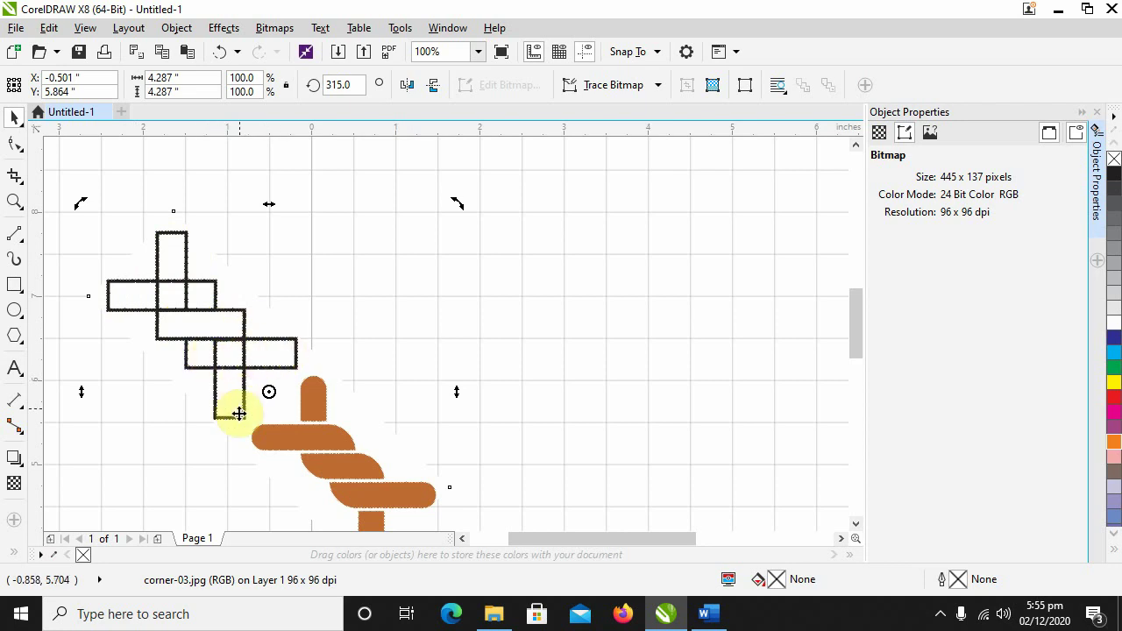
{"action": "left_click_drag", "start_coordinate": [353, 363], "coordinate": [330, 359]}
{"action": "scroll", "coordinate": [411, 320], "scroll_direction": "down", "scroll_amount": 3}
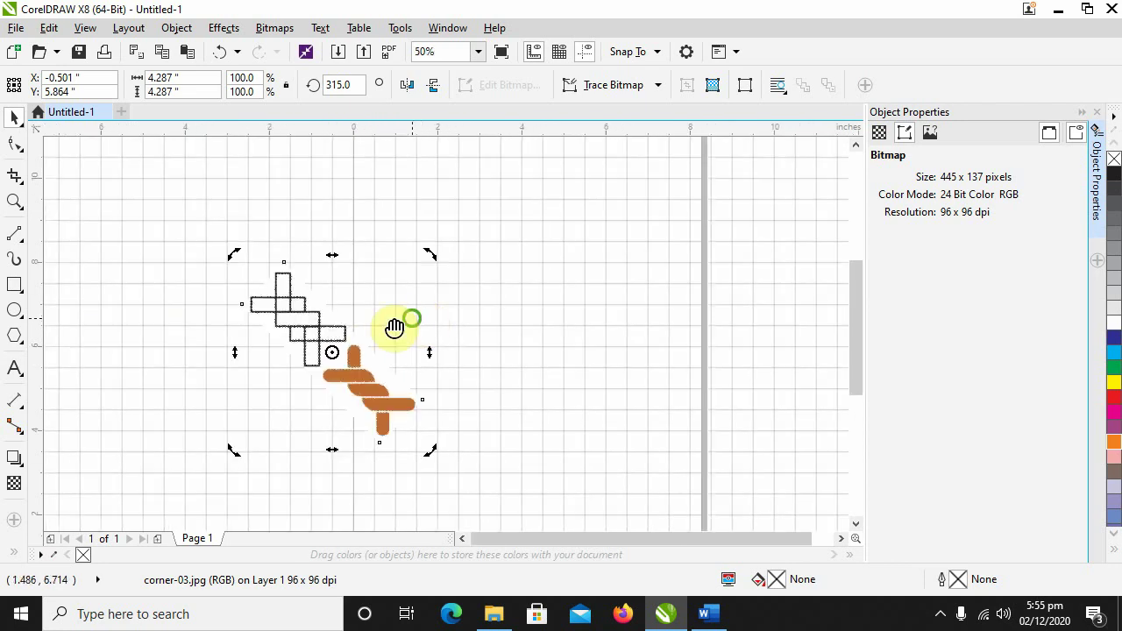
{"action": "left_click", "coordinate": [15, 287]}
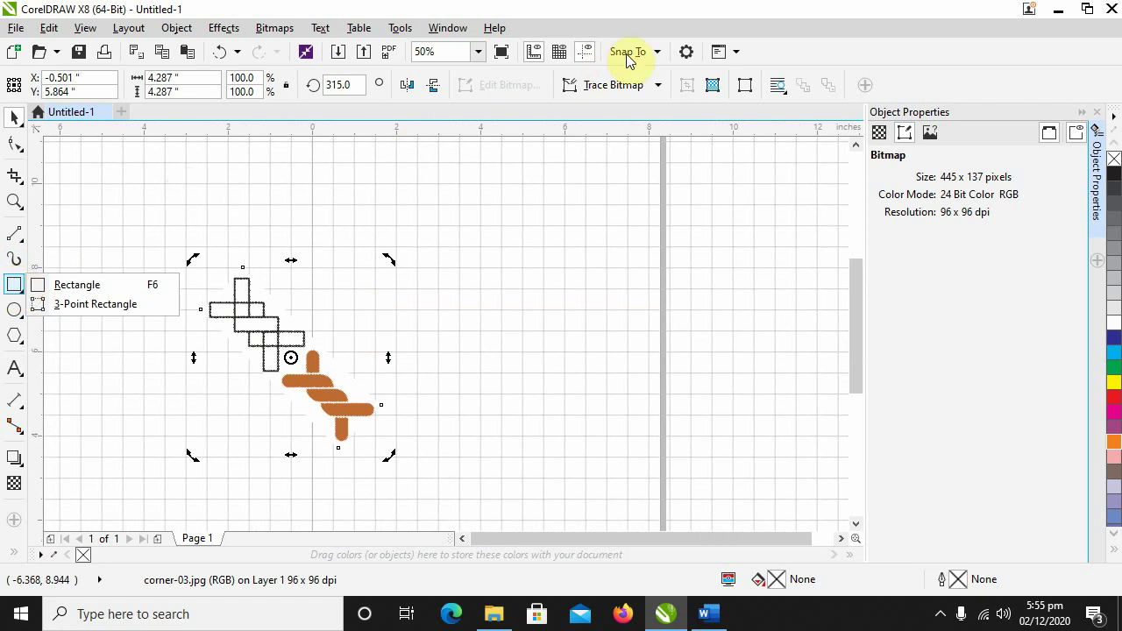
{"action": "left_click", "coordinate": [657, 53]}
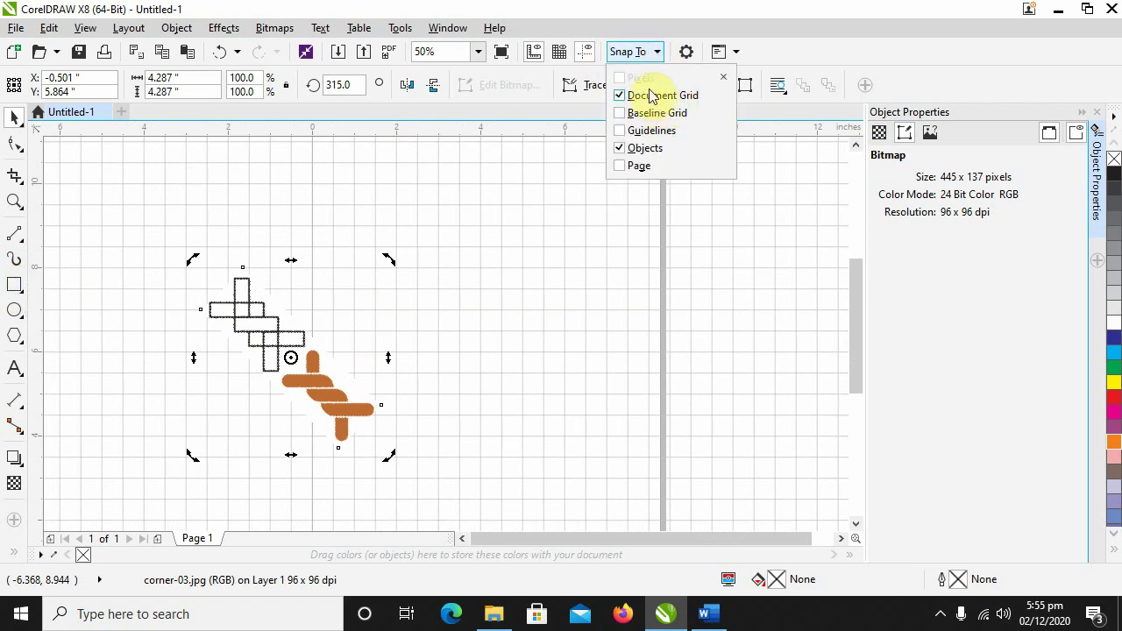
{"action": "left_click", "coordinate": [812, 55]}
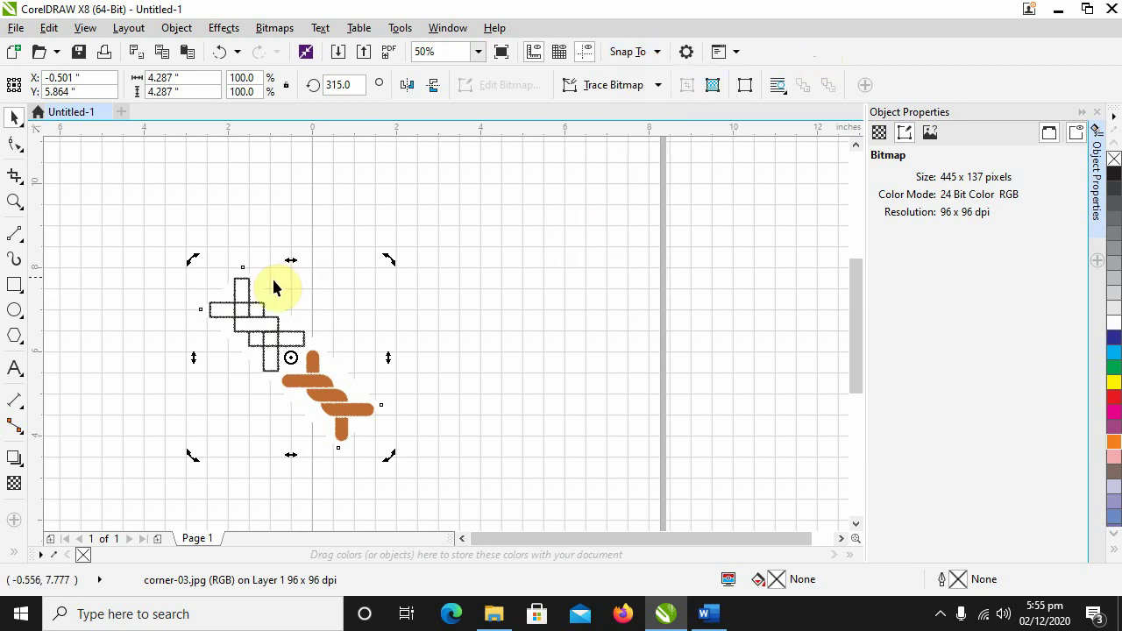
Step: Draw a 0.5 by 1.0 inch vertical rectangle in the upper page area and a 2.0 by 0.5 inch horizontal rectangle centred on its lower-left corner, directly below
{"action": "left_click", "coordinate": [465, 222]}
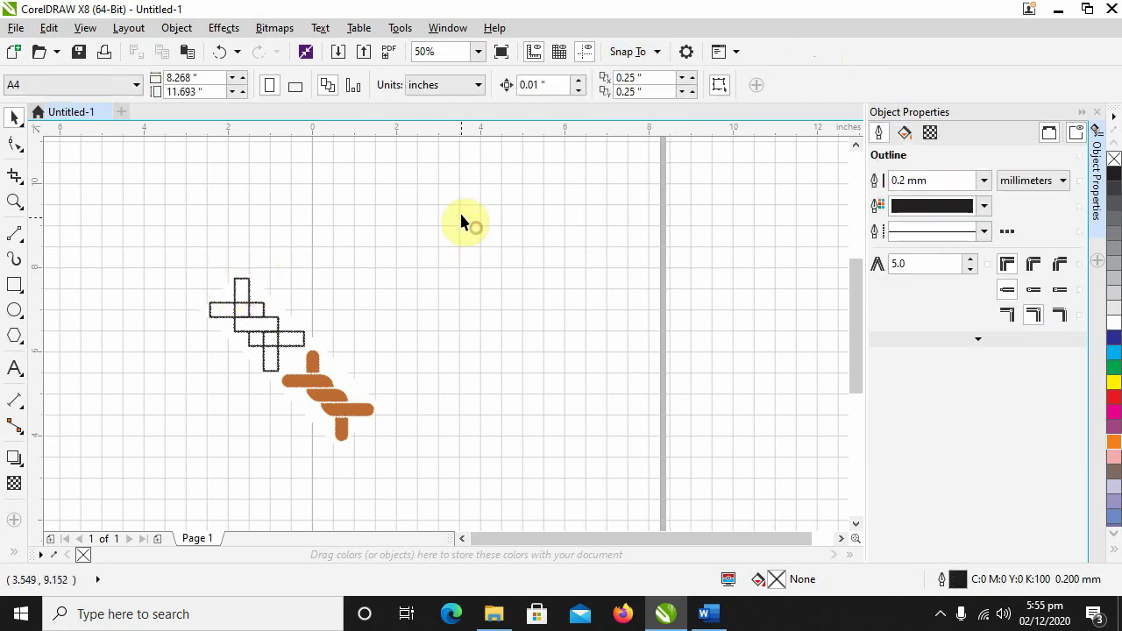
{"action": "left_click", "coordinate": [15, 283]}
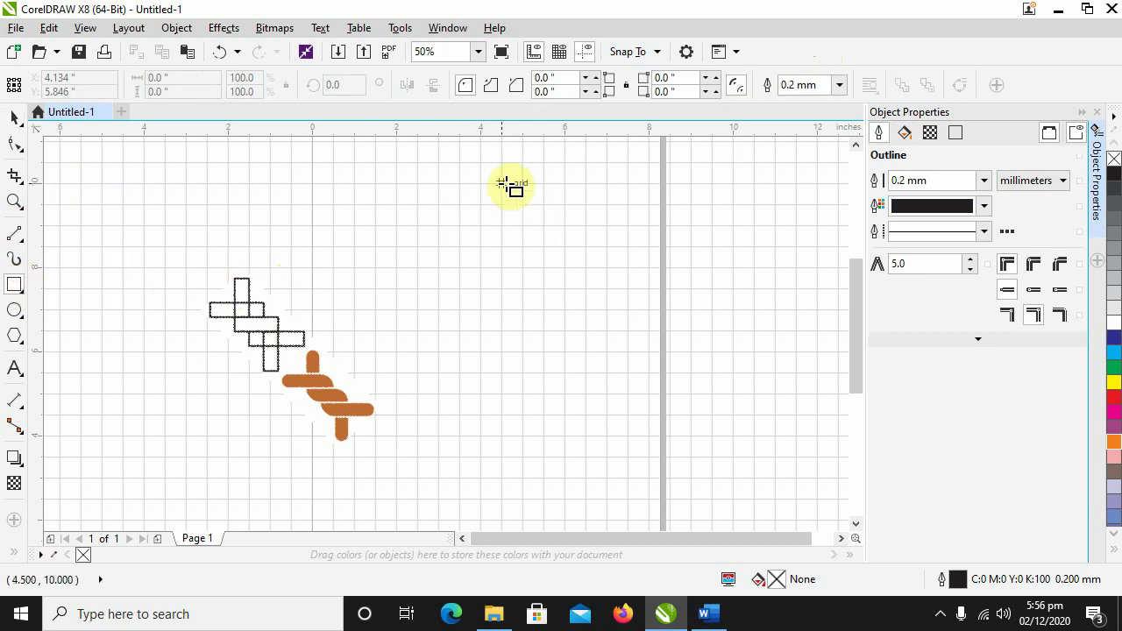
{"action": "left_click_drag", "start_coordinate": [479, 185], "coordinate": [499, 226]}
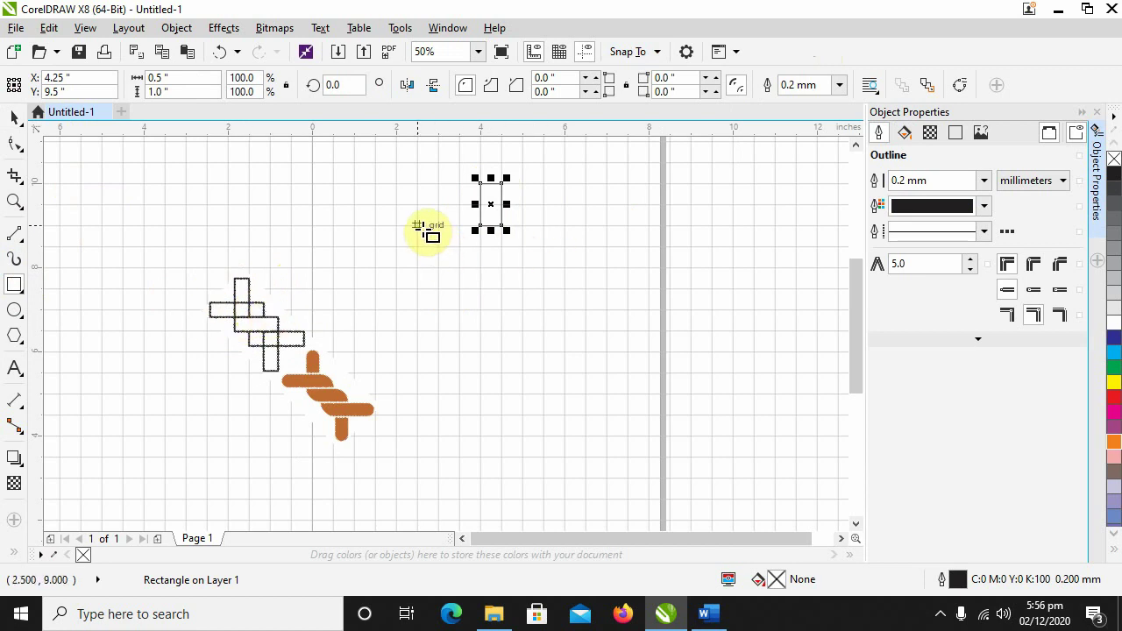
{"action": "left_click_drag", "start_coordinate": [437, 226], "coordinate": [523, 248]}
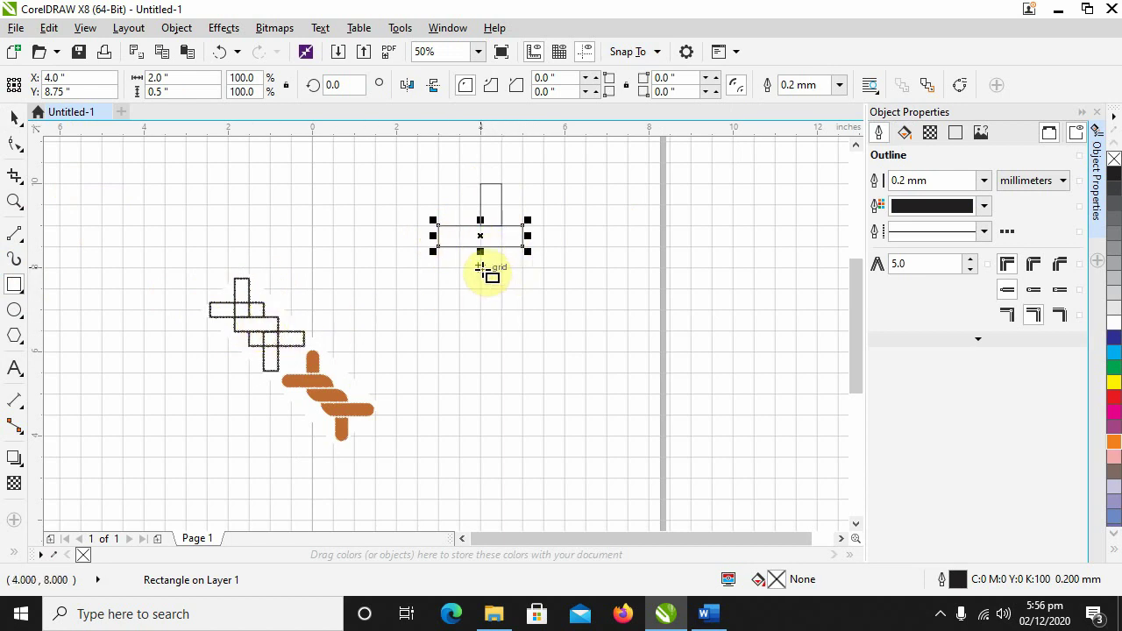
Step: Draw four 1.5 by 0.5 inch horizontal rectangles below the 2.0 inch one, stepping down and right by 0.5 inch, the first centred at 4.75, 8.25
{"action": "left_click_drag", "start_coordinate": [481, 267], "coordinate": [545, 243]}
{"action": "scroll", "coordinate": [514, 305], "scroll_direction": "right", "scroll_amount": 1}
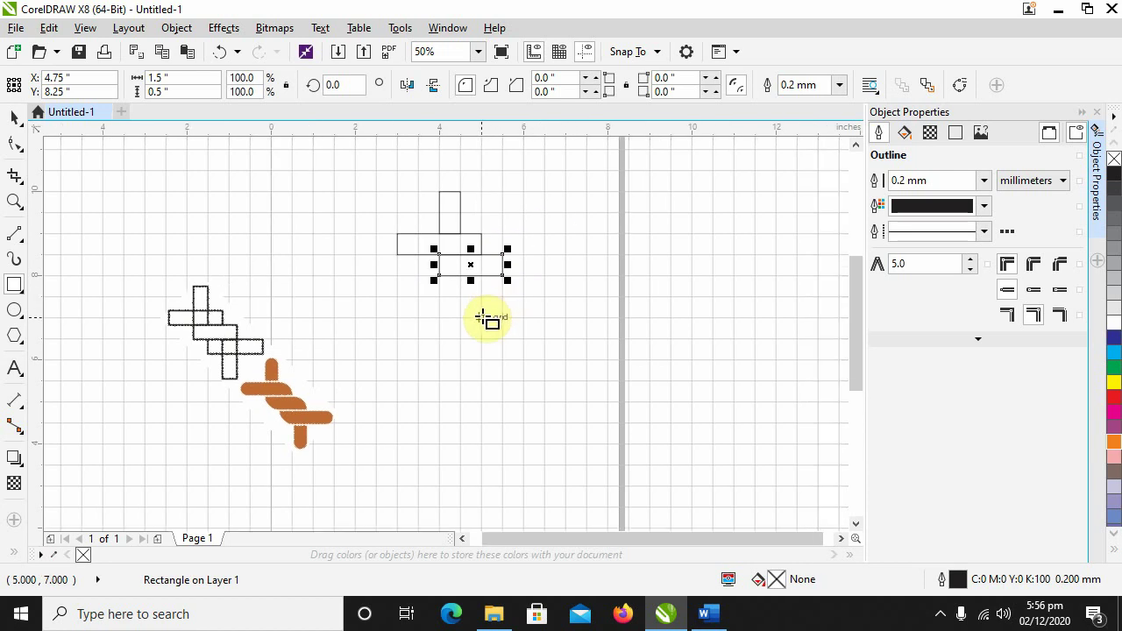
{"action": "left_click_drag", "start_coordinate": [460, 297], "coordinate": [523, 274]}
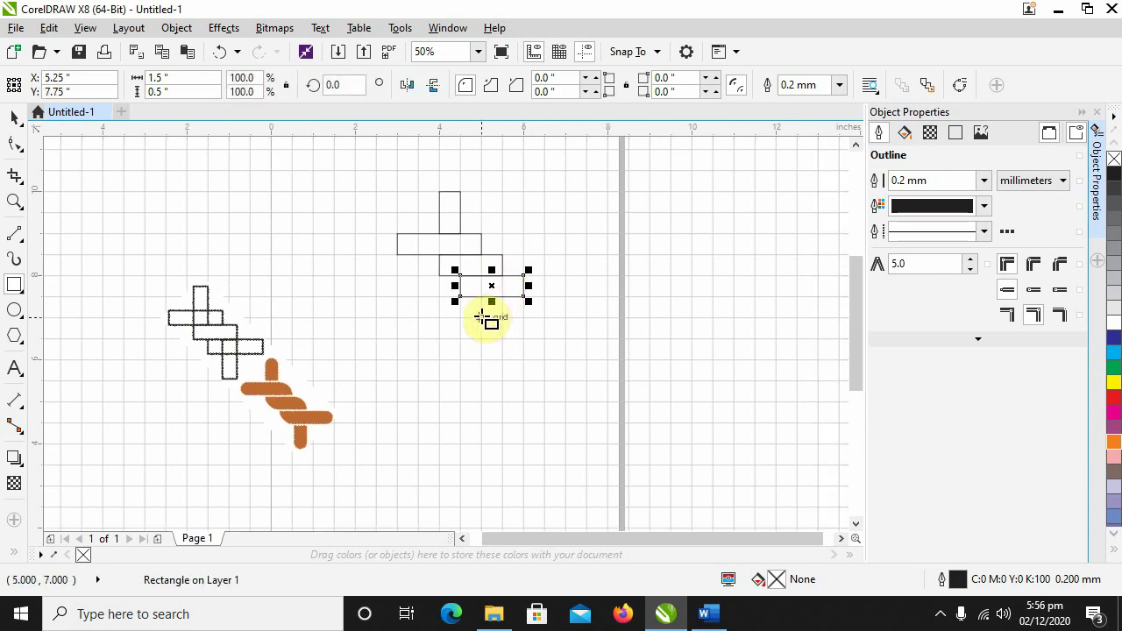
{"action": "left_click_drag", "start_coordinate": [481, 317], "coordinate": [545, 296]}
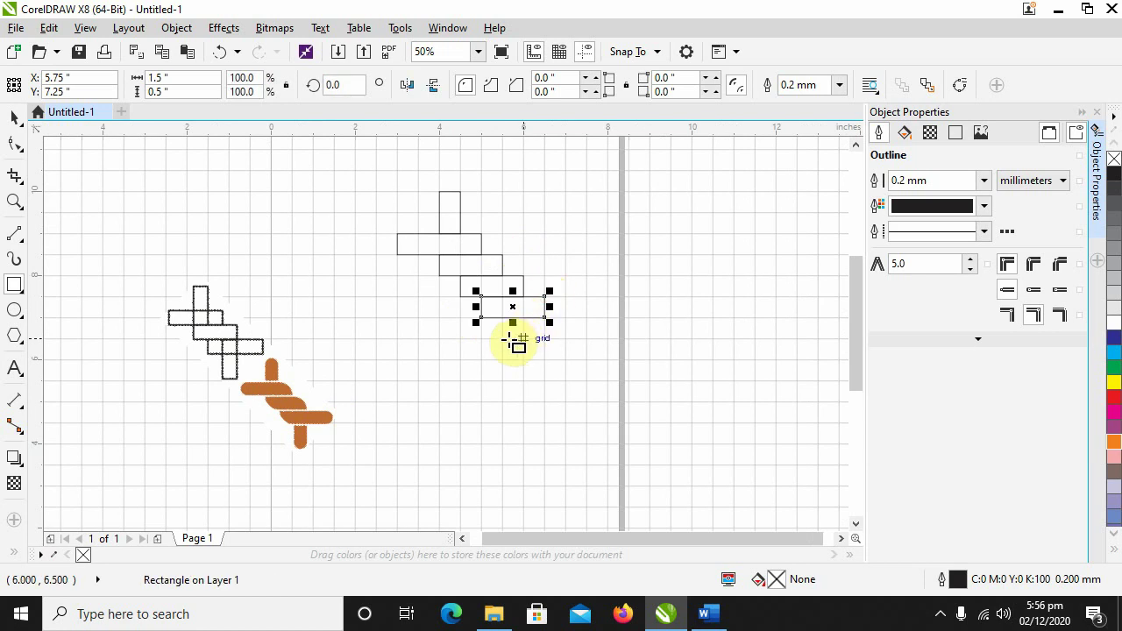
{"action": "left_click_drag", "start_coordinate": [502, 339], "coordinate": [566, 317]}
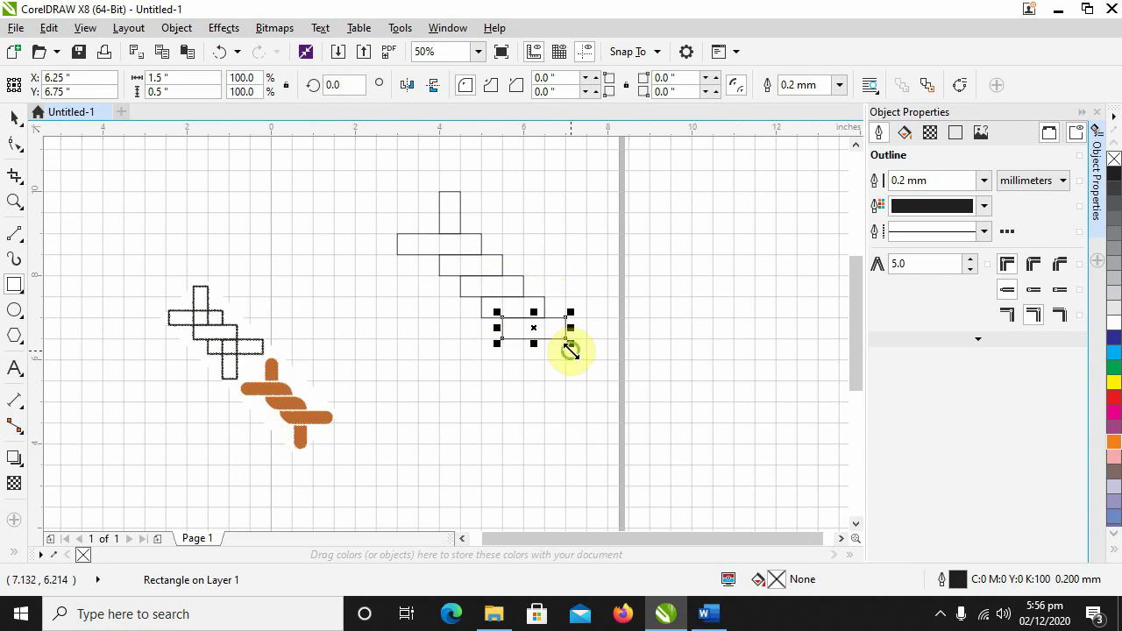
Step: Draw a 2.0 by 0.5 inch rectangle centred at 7.0, 6.25 under the staircase and a 0.5 by 1.0 inch vertical one centred at 6.75, 5.5
{"action": "scroll", "coordinate": [569, 350], "scroll_direction": "right", "scroll_amount": 1}
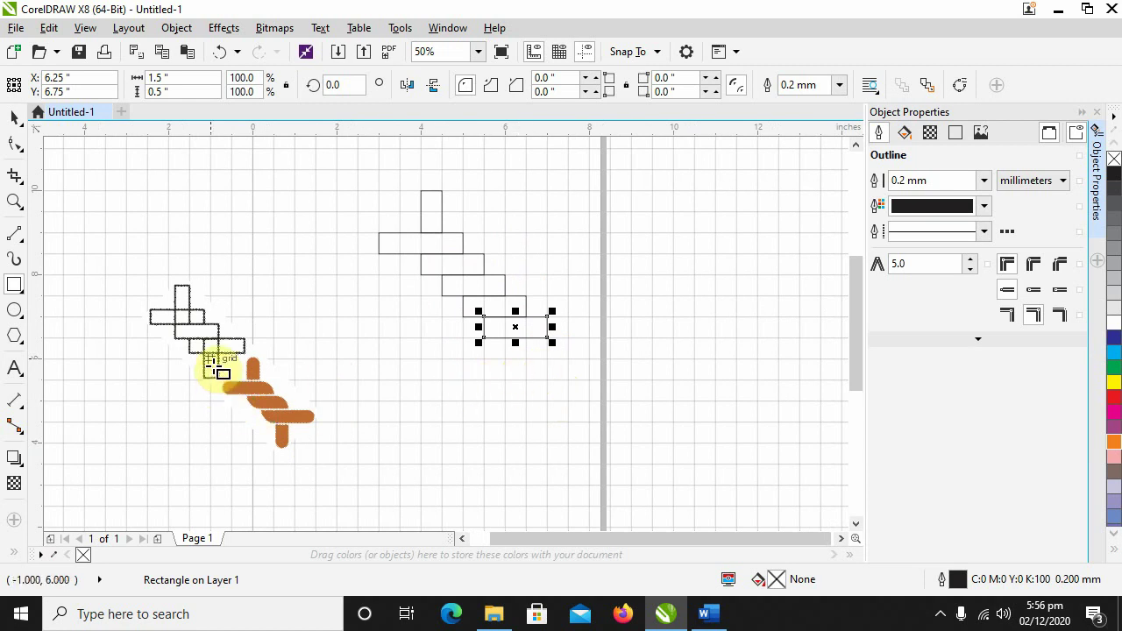
{"action": "scroll", "coordinate": [235, 366], "scroll_direction": "up", "scroll_amount": 2}
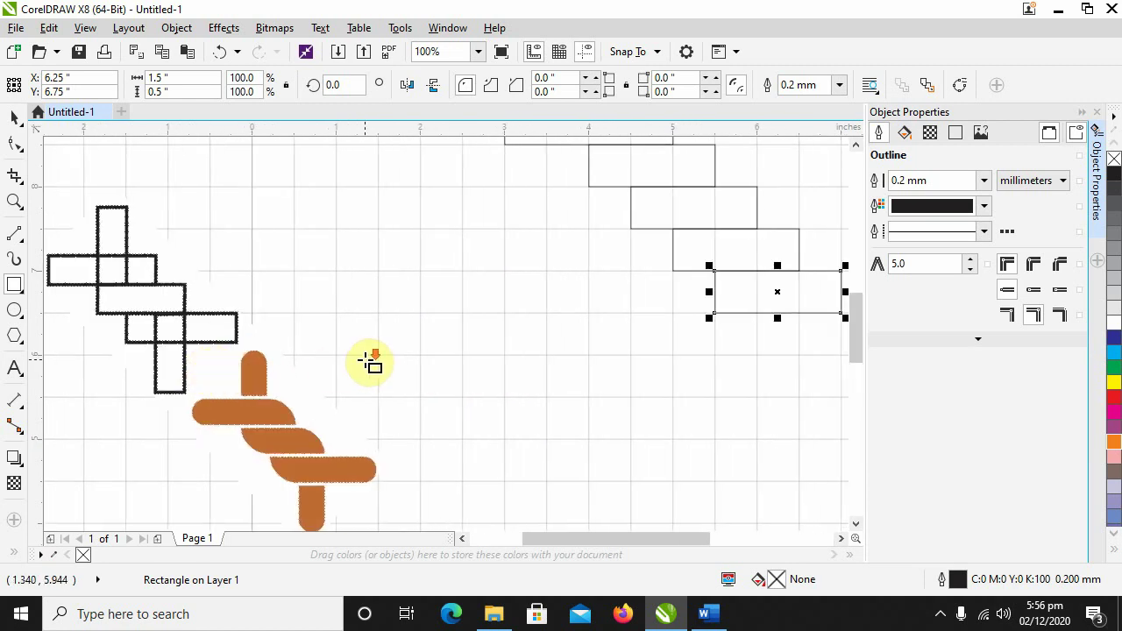
{"action": "scroll", "coordinate": [321, 371], "scroll_direction": "down", "scroll_amount": 2}
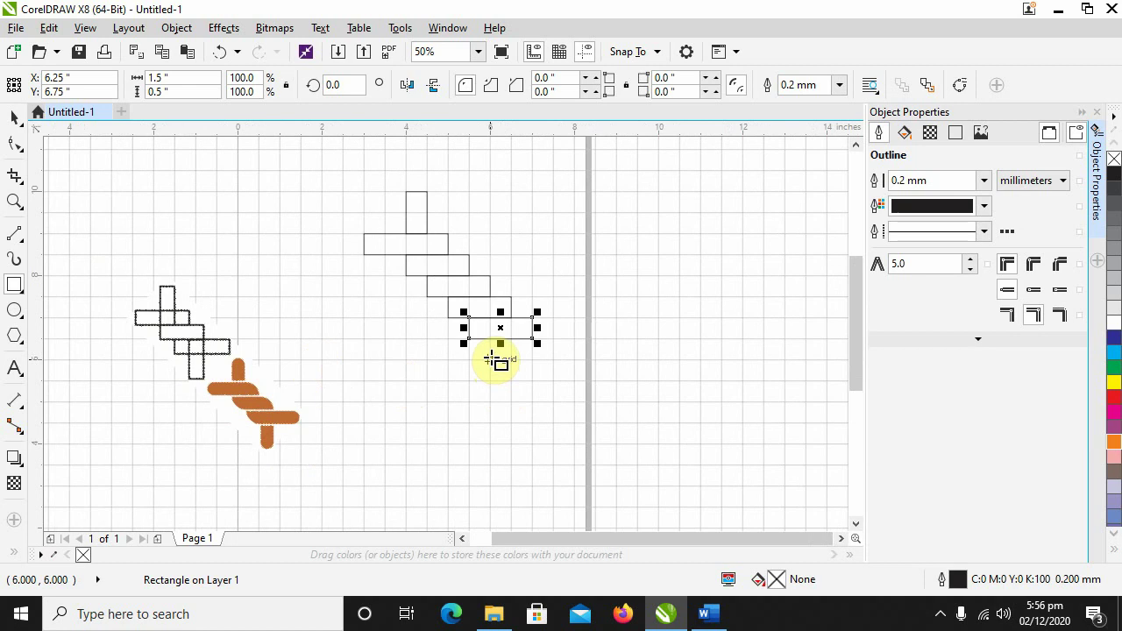
{"action": "left_click_drag", "start_coordinate": [490, 358], "coordinate": [574, 338]}
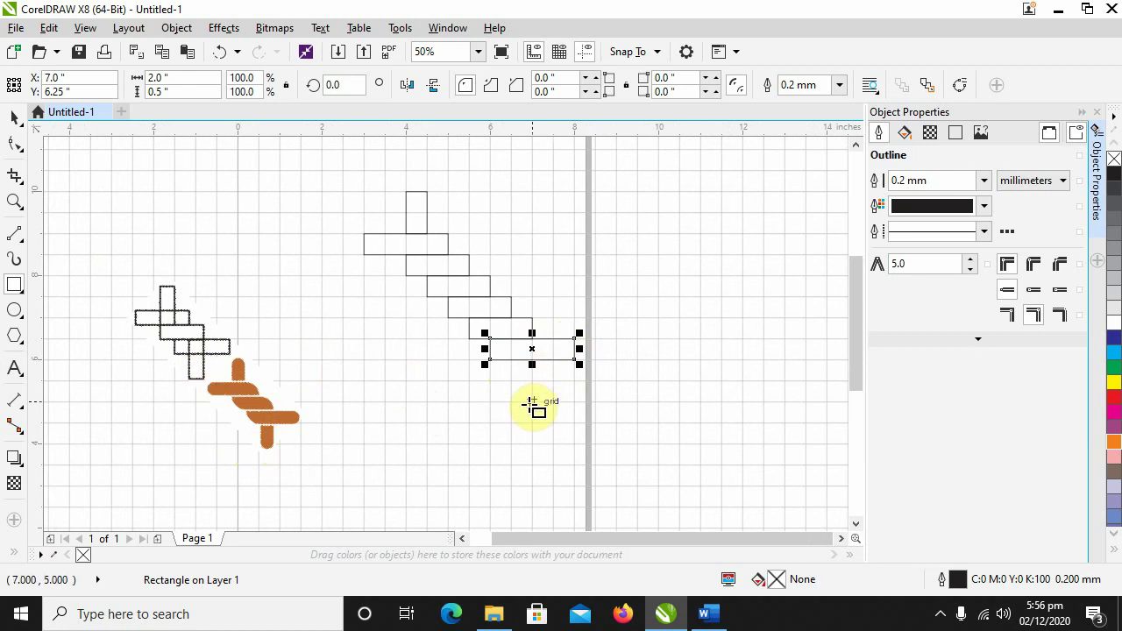
{"action": "left_click_drag", "start_coordinate": [532, 401], "coordinate": [511, 360]}
{"action": "left_click_drag", "start_coordinate": [561, 453], "coordinate": [470, 440]}
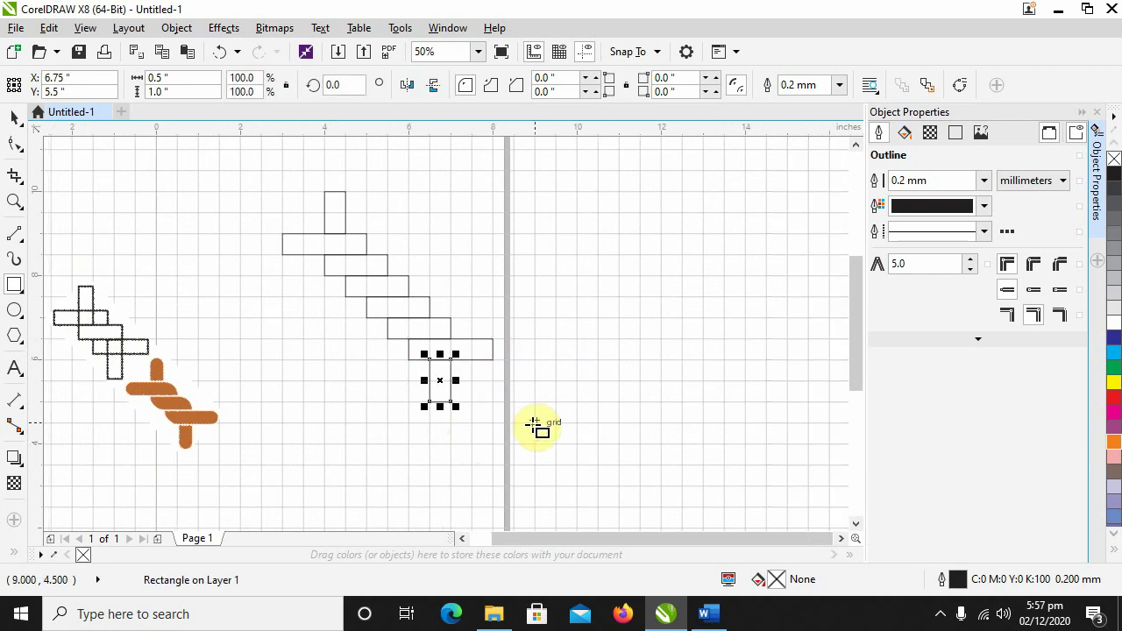
{"action": "left_click", "coordinate": [498, 258]}
Step: Round the two upper corners of the topmost vertical rectangle to a 0.25 inch radius
{"action": "scroll", "coordinate": [311, 361], "scroll_direction": "up", "scroll_amount": 1}
{"action": "scroll", "coordinate": [311, 361], "scroll_direction": "down", "scroll_amount": 1}
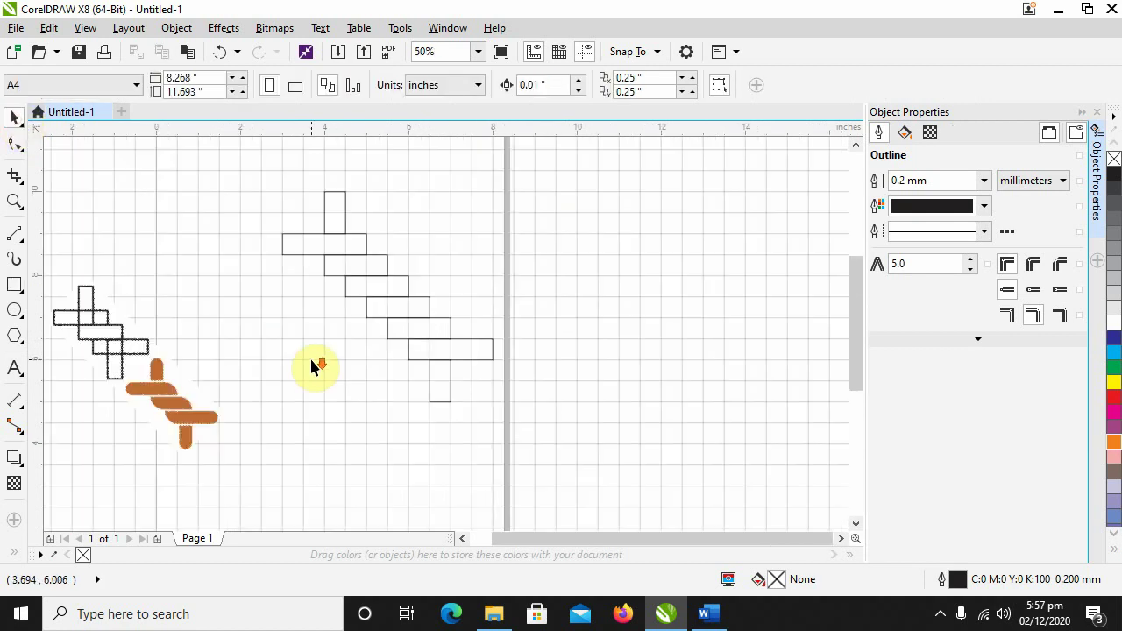
{"action": "left_click_drag", "start_coordinate": [311, 361], "coordinate": [364, 336]}
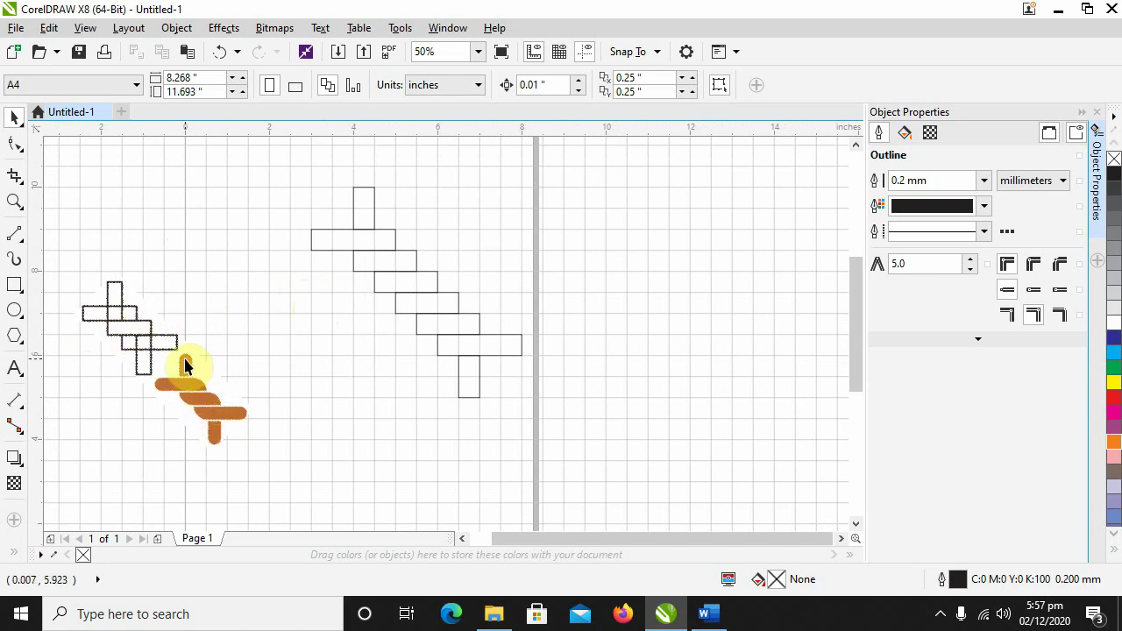
{"action": "left_click", "coordinate": [364, 210]}
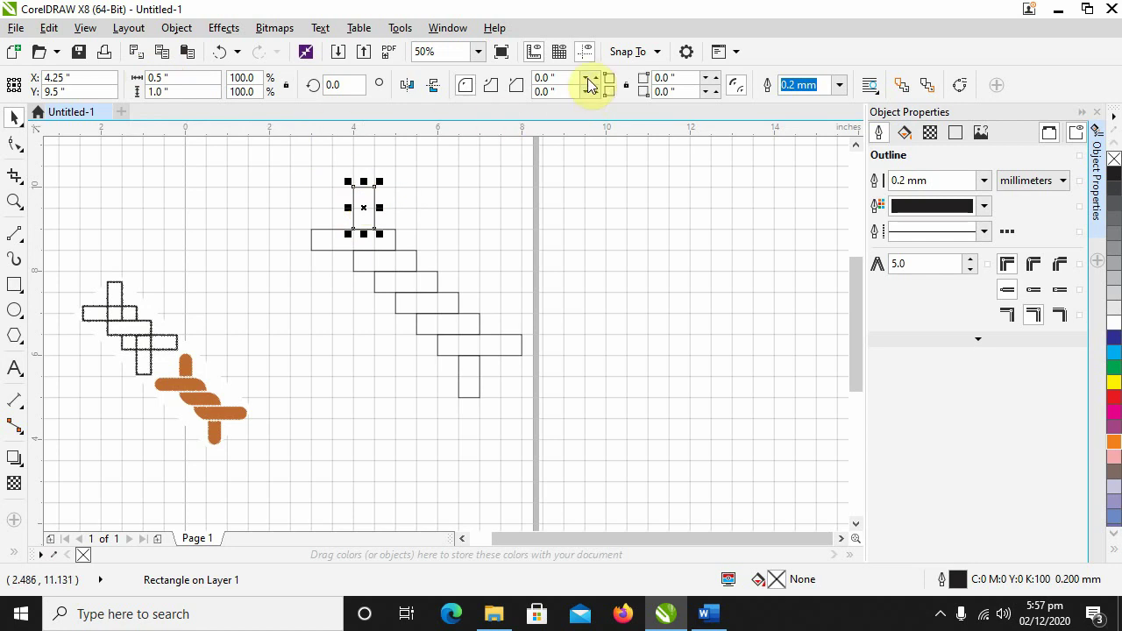
{"action": "left_click", "coordinate": [545, 77]}
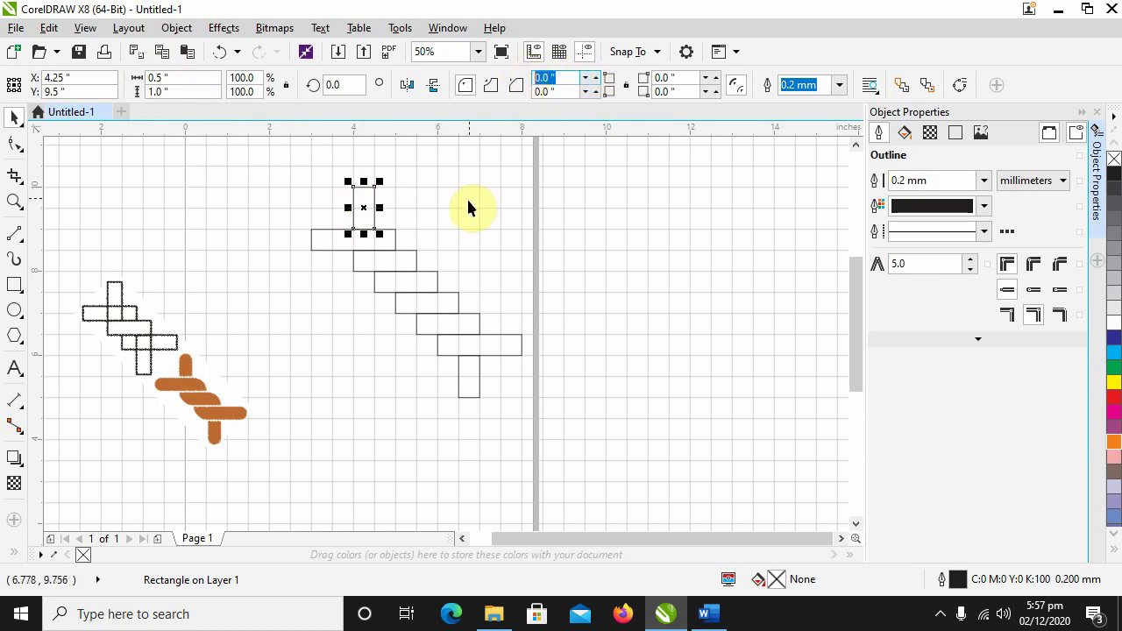
{"action": "type", "text": "0.25"}
{"action": "left_click", "coordinate": [692, 77]}
{"action": "type", "text": "0"}
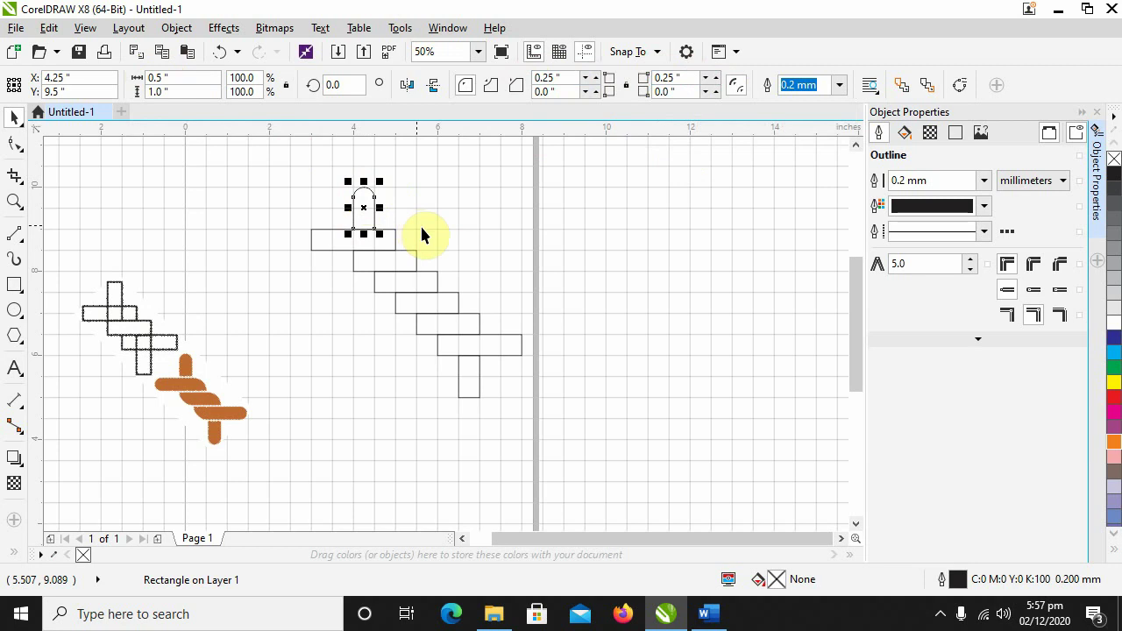
Step: Round only the two left corners of the upper 2.0 inch horizontal rectangle to a 0.25 inch radius with the Shape tool
{"action": "left_click", "coordinate": [320, 236]}
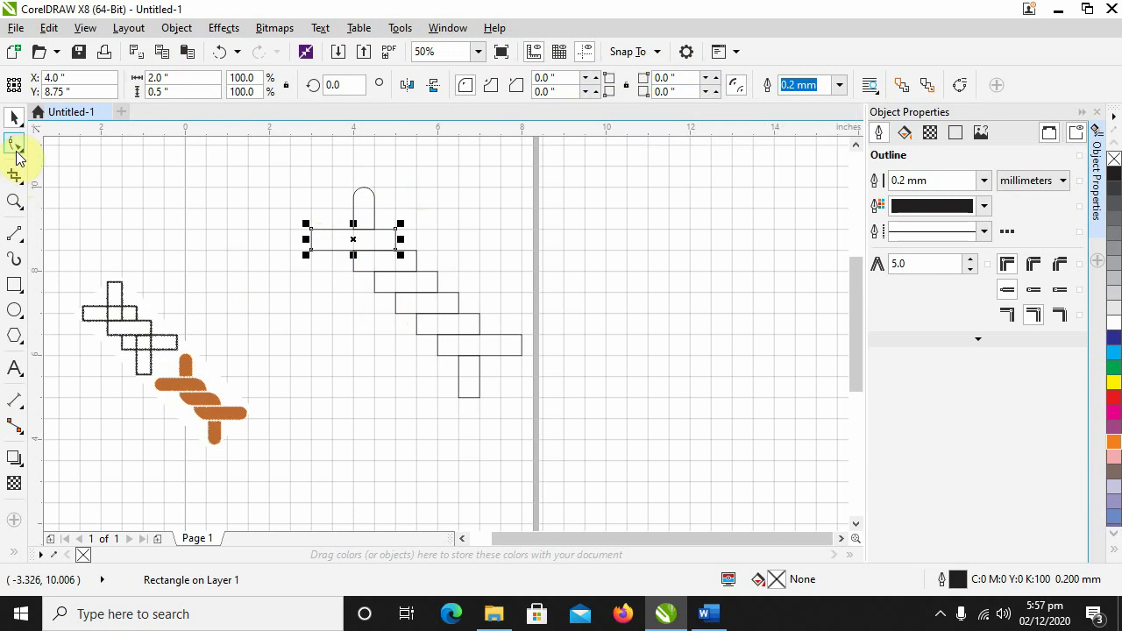
{"action": "left_click", "coordinate": [16, 144]}
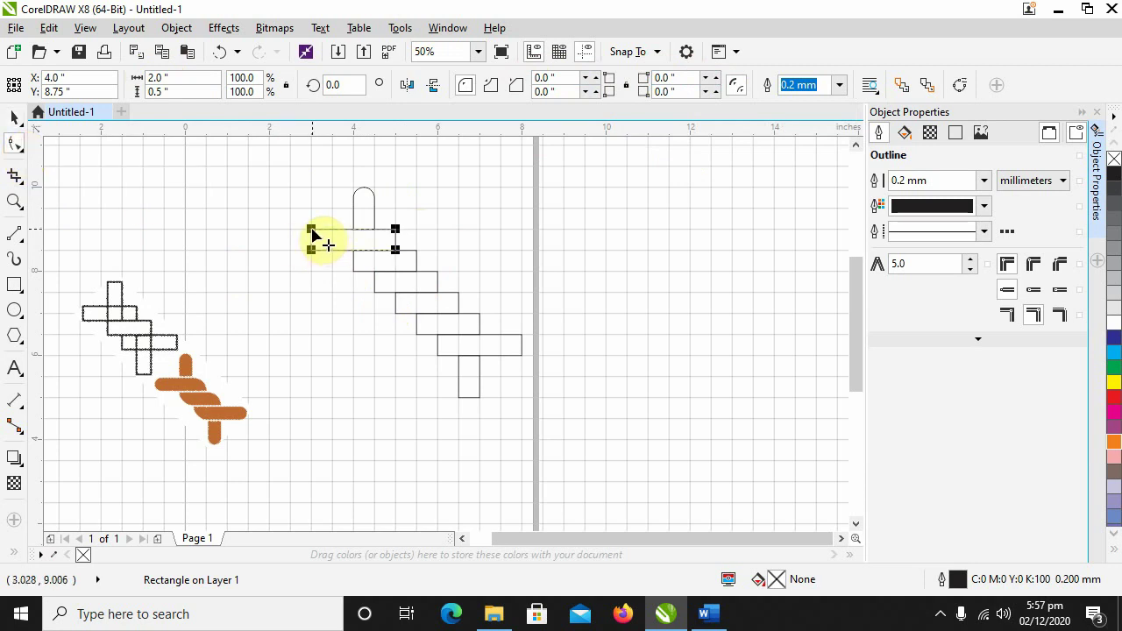
{"action": "left_click_drag", "start_coordinate": [312, 232], "coordinate": [325, 242]}
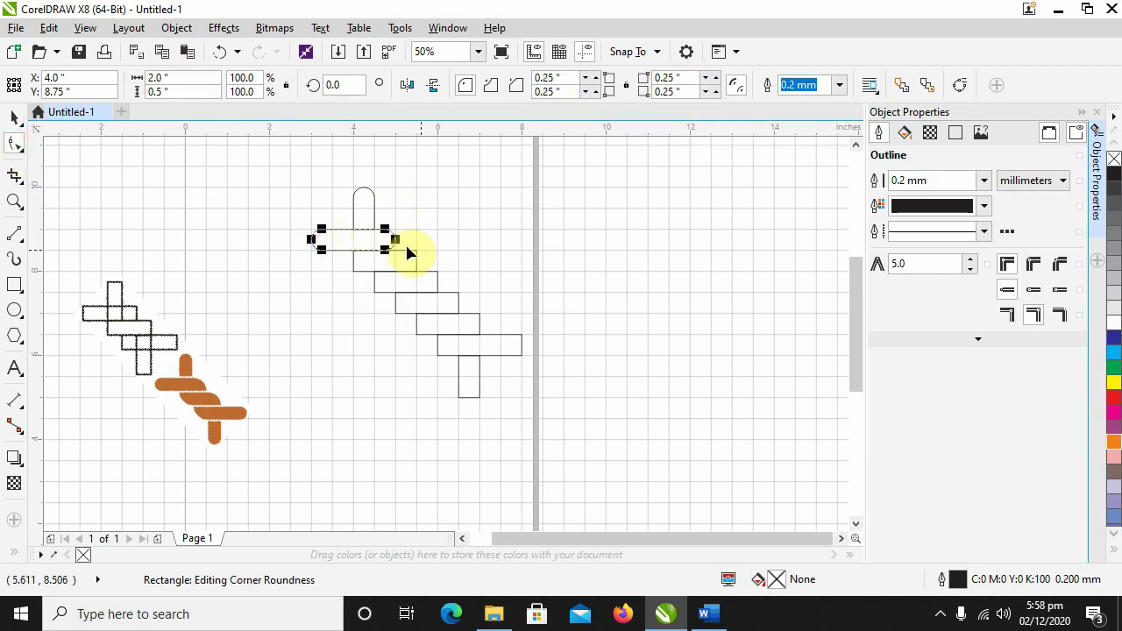
{"action": "key", "text": "ctrl+z"}
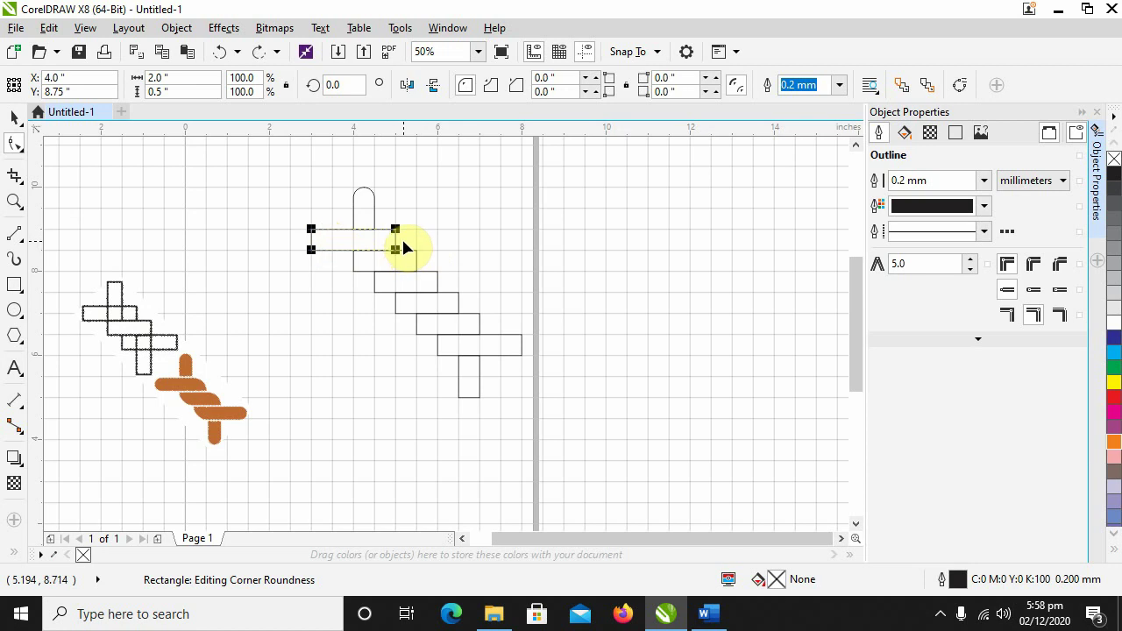
{"action": "left_click_drag", "start_coordinate": [317, 235], "coordinate": [333, 241]}
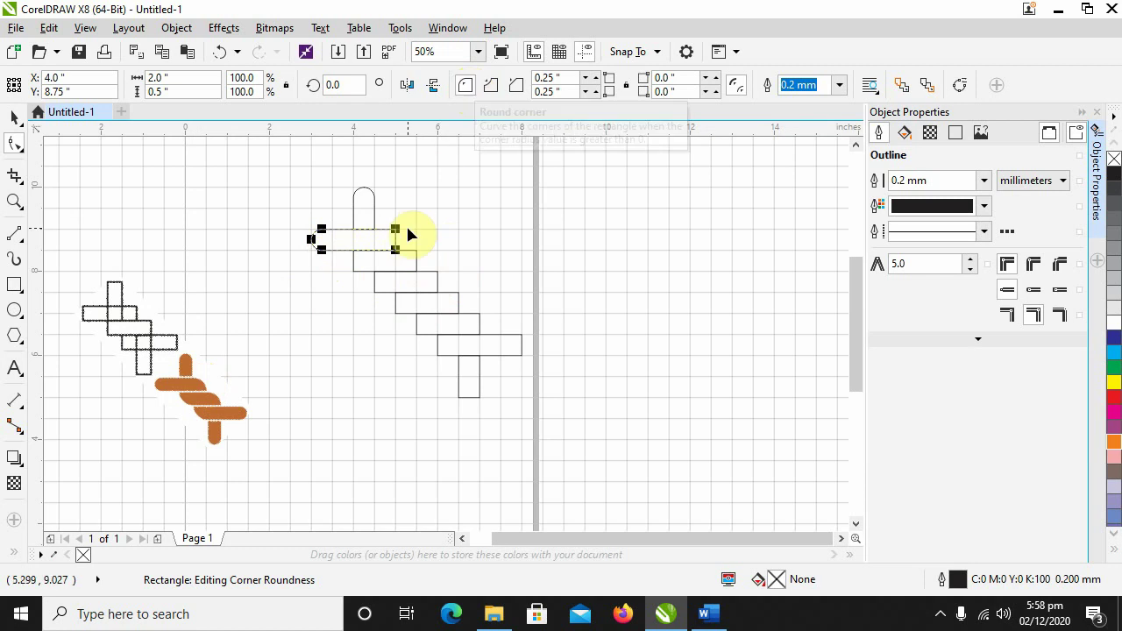
Step: Try rounding the upper-right corner of the upper 2.0 inch rectangle to 0.25 inch, and undo that rounding
{"action": "left_click_drag", "start_coordinate": [396, 232], "coordinate": [380, 233]}
{"action": "scroll", "coordinate": [401, 246], "scroll_direction": "up", "scroll_amount": 3}
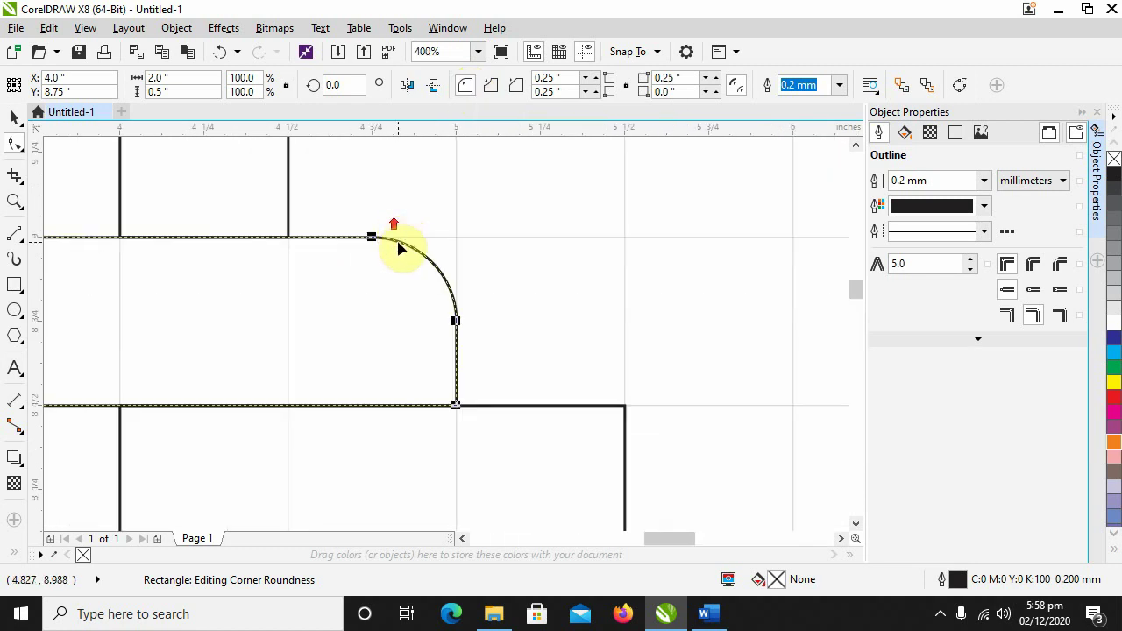
{"action": "scroll", "coordinate": [399, 253], "scroll_direction": "down", "scroll_amount": 1}
{"action": "scroll", "coordinate": [396, 256], "scroll_direction": "down", "scroll_amount": 1}
{"action": "scroll", "coordinate": [384, 268], "scroll_direction": "down", "scroll_amount": 1}
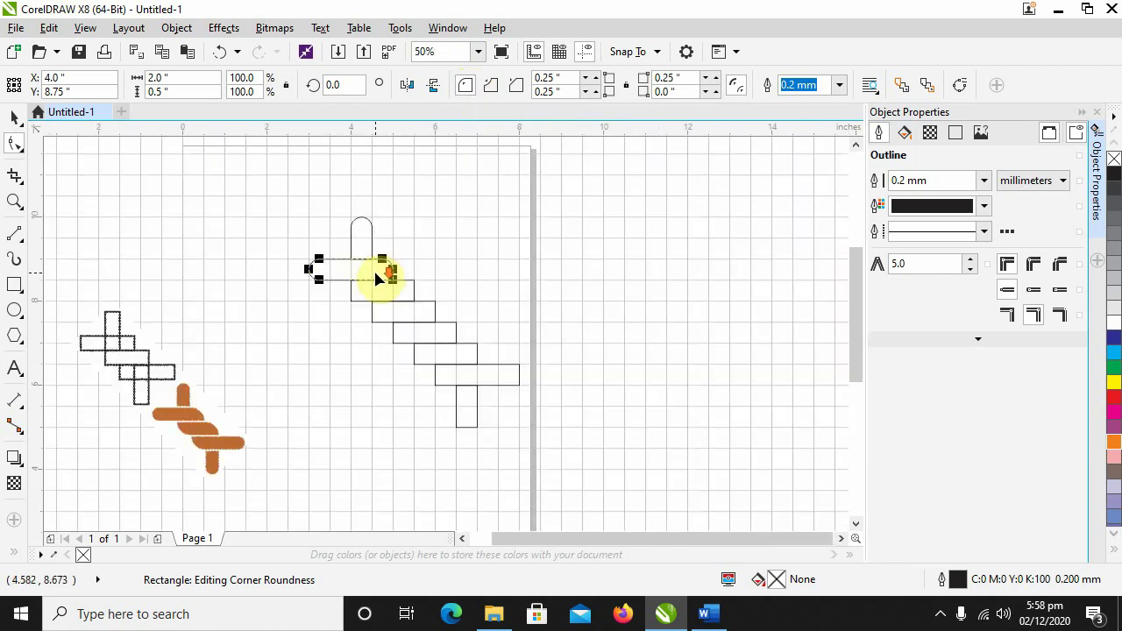
{"action": "scroll", "coordinate": [438, 260], "scroll_direction": "up", "scroll_amount": 1}
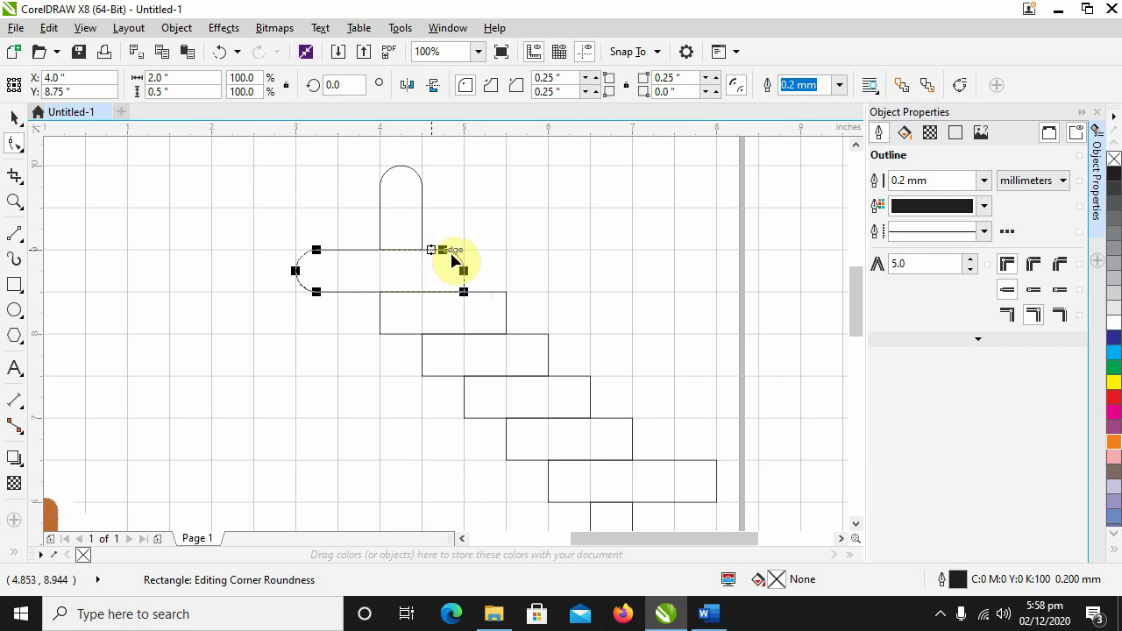
{"action": "key", "text": "ctrl+z"}
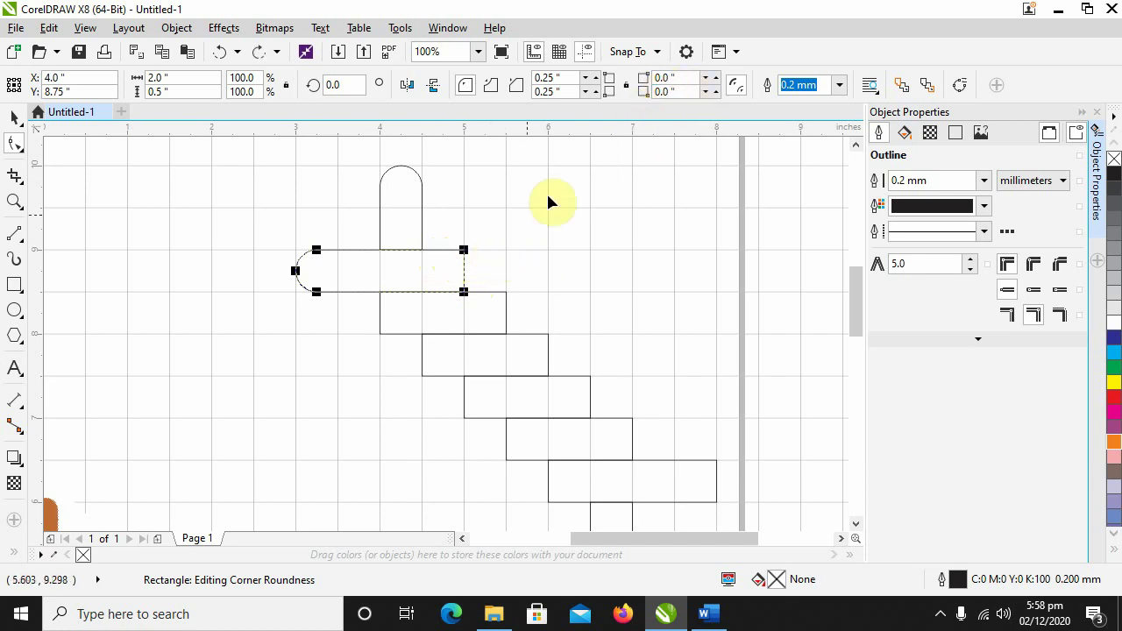
Step: Set the upper-right corner radius of the upper 2.0 inch rectangle to 0.5 inch
{"action": "left_click", "coordinate": [664, 77]}
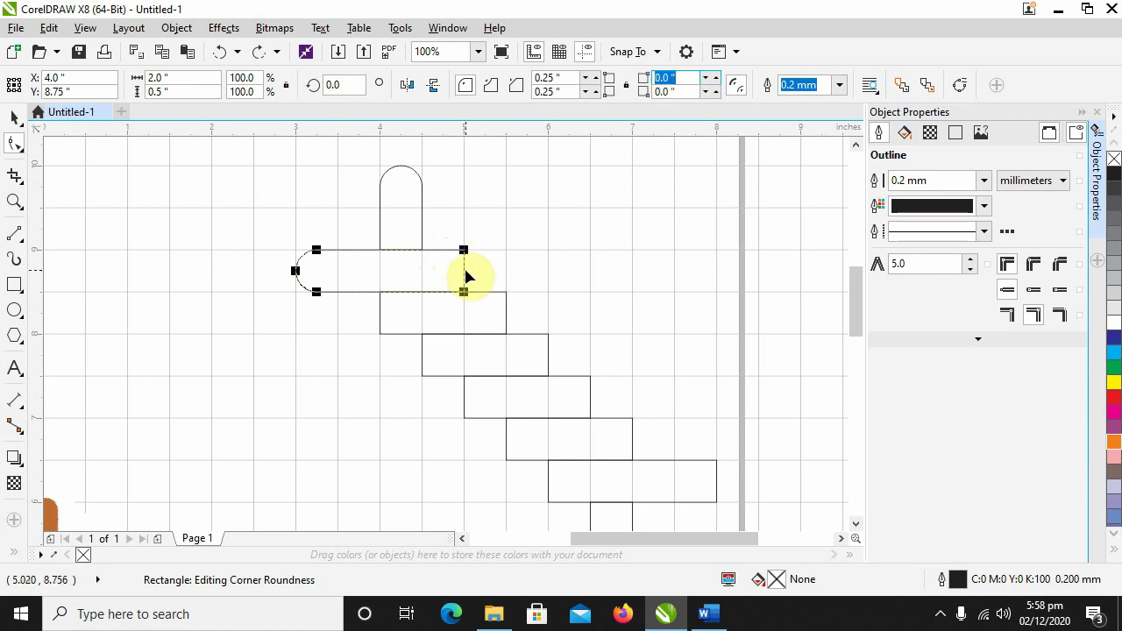
{"action": "type", "text": "0.5"}
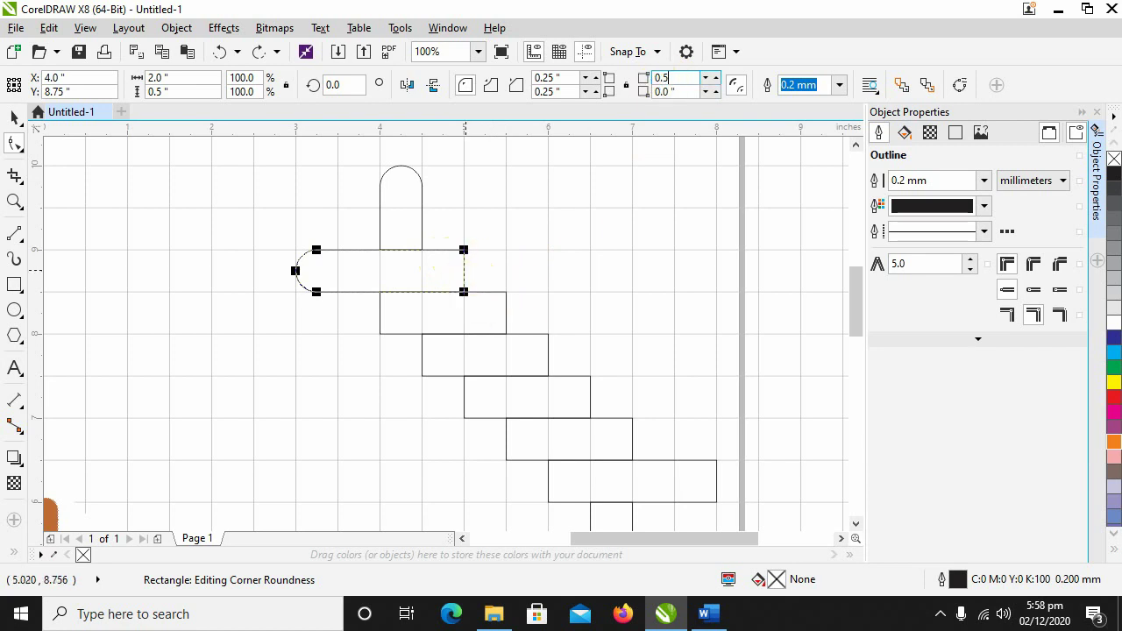
{"action": "key", "text": "Return"}
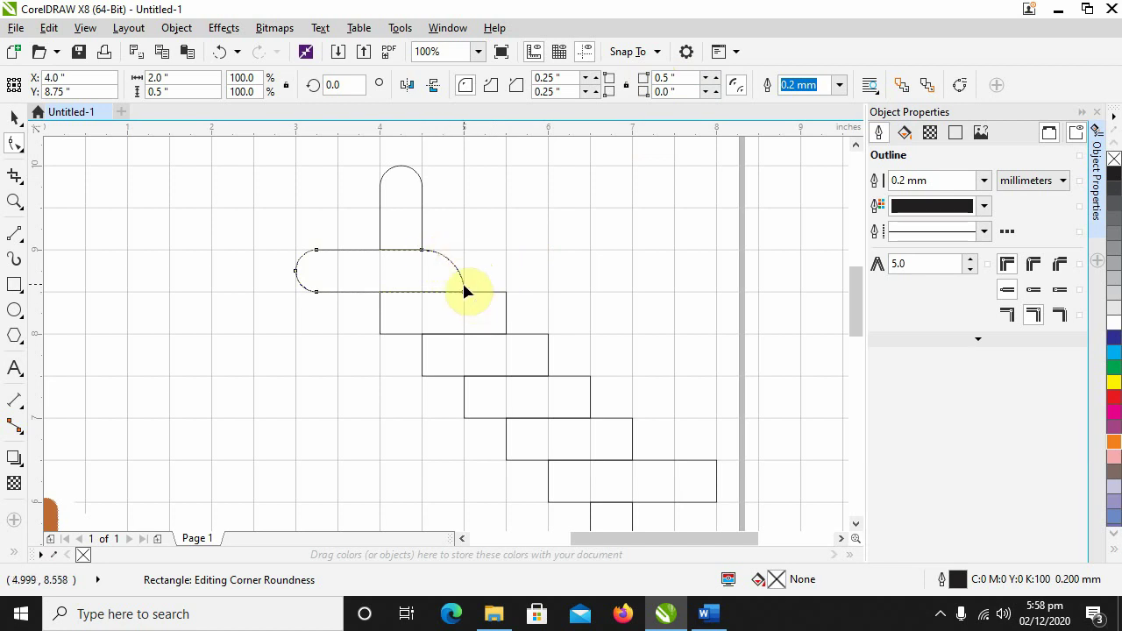
{"action": "left_click_drag", "start_coordinate": [586, 303], "coordinate": [513, 231]}
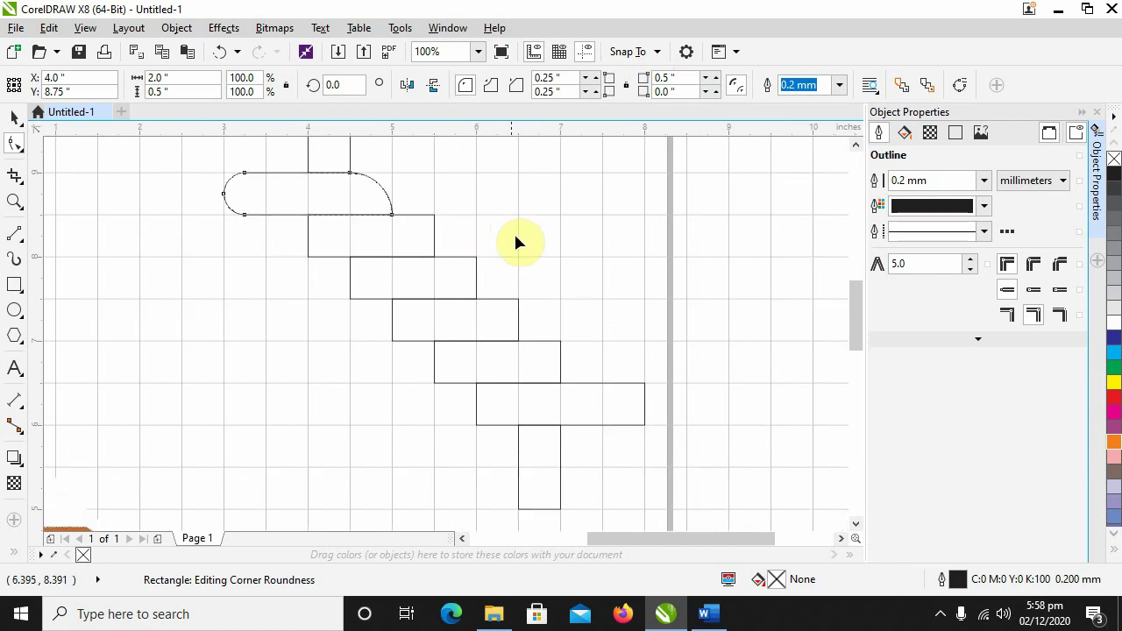
{"action": "scroll", "coordinate": [514, 232], "scroll_direction": "down", "scroll_amount": 1}
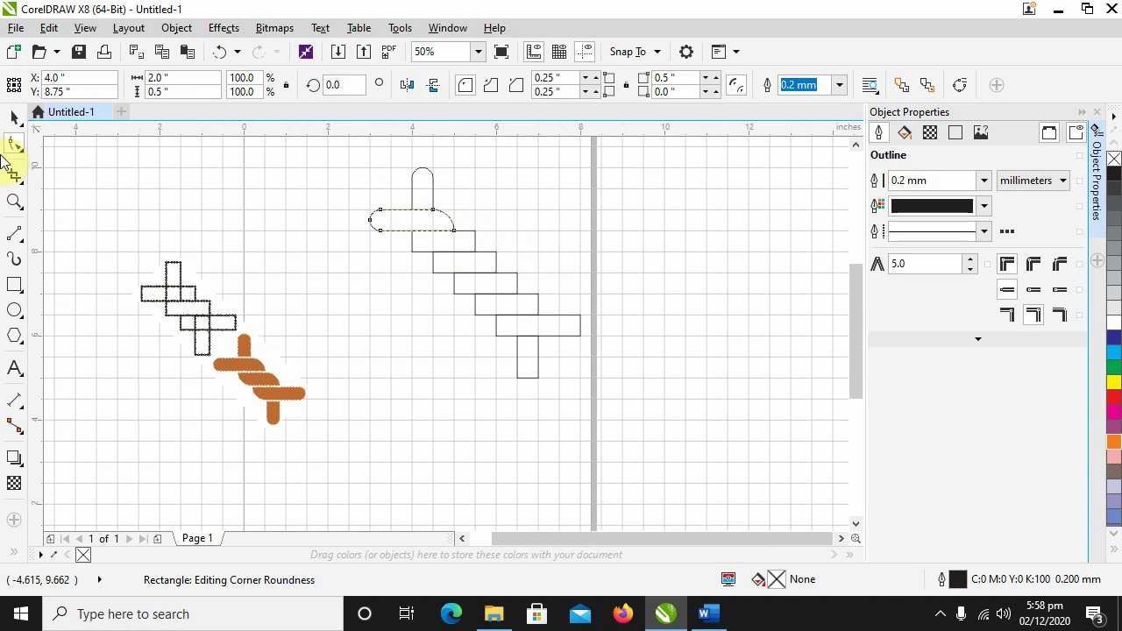
Step: Round the upper-right and lower-left corners of the first 1.5 inch rectangle in the staircase to 0.5 inch
{"action": "left_click", "coordinate": [14, 116]}
{"action": "left_click", "coordinate": [475, 242]}
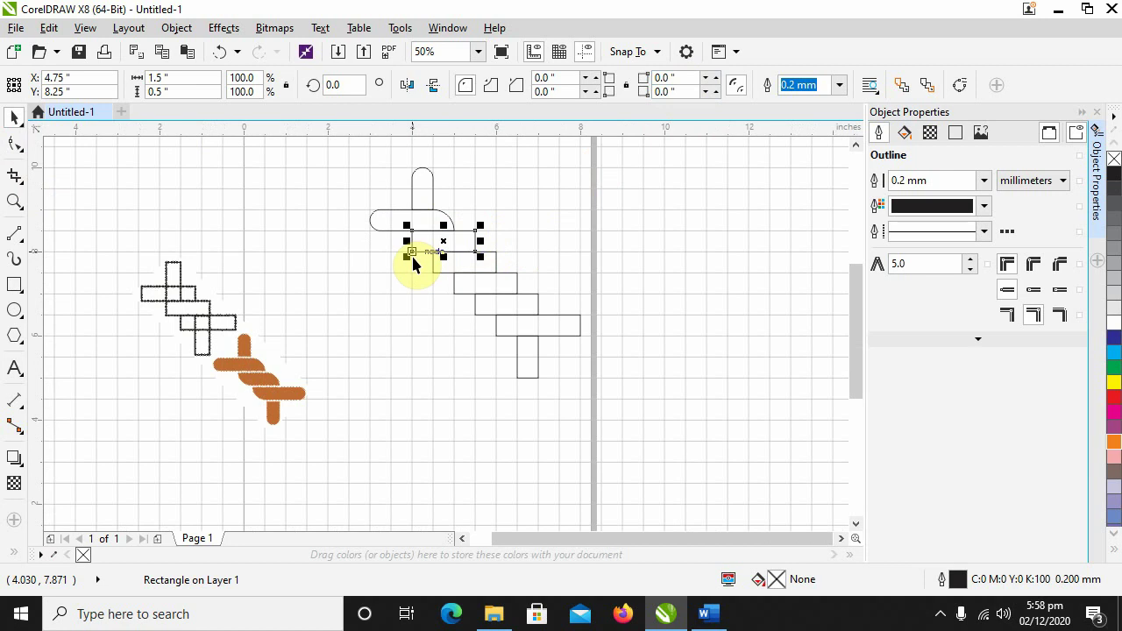
{"action": "left_click", "coordinate": [682, 80]}
{"action": "left_click_drag", "start_coordinate": [682, 79], "coordinate": [651, 76]}
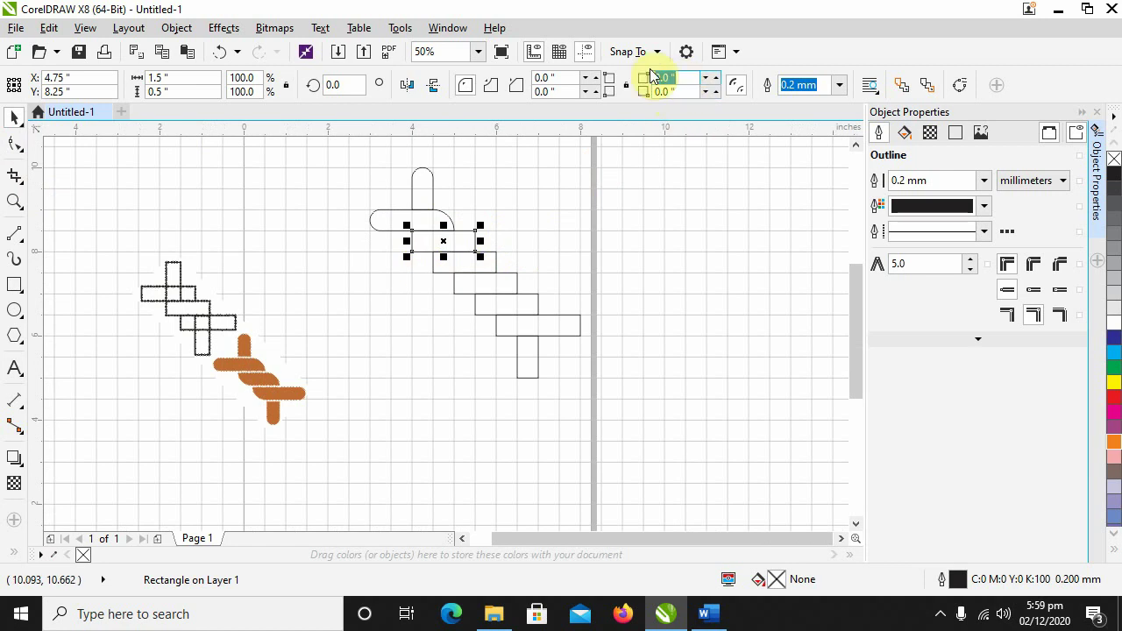
{"action": "type", "text": "0.5"}
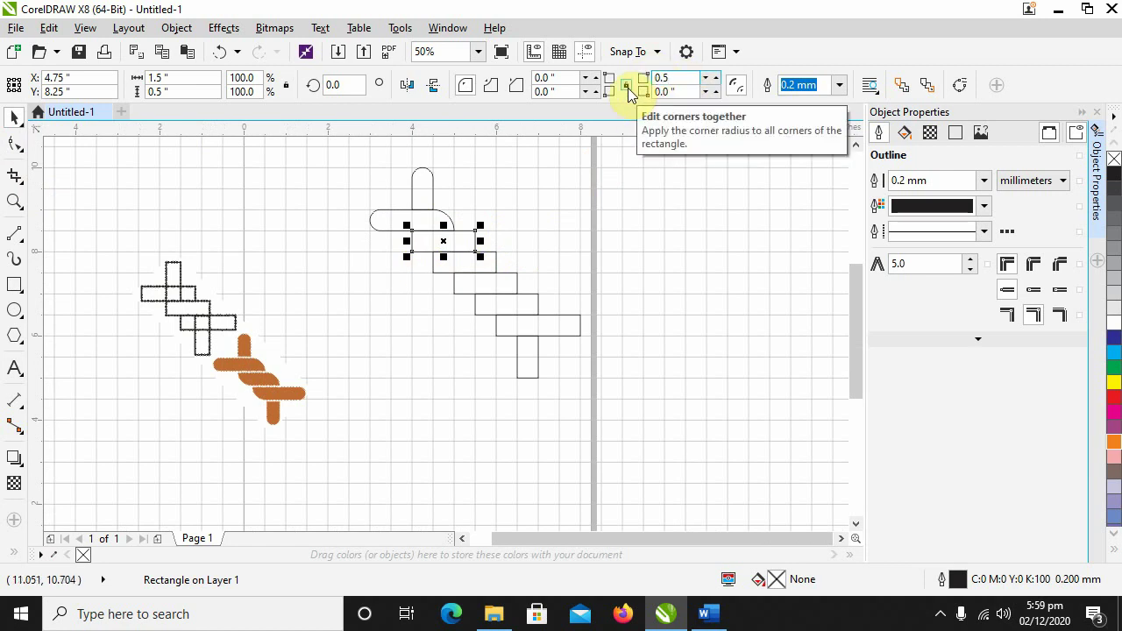
{"action": "left_click", "coordinate": [545, 91]}
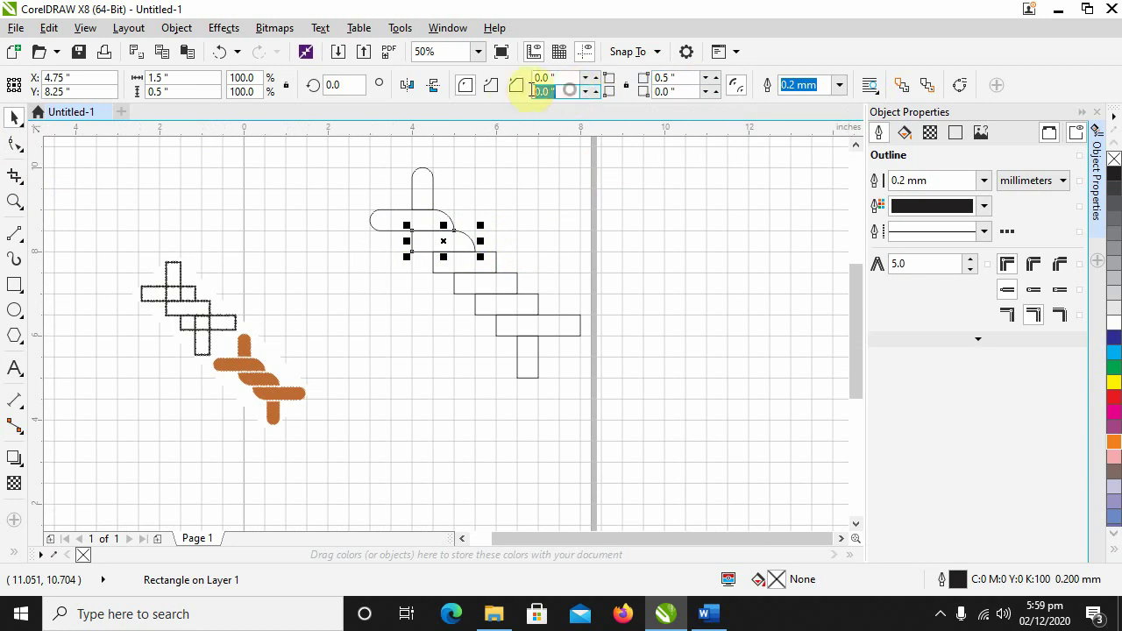
{"action": "type", "text": "0."}
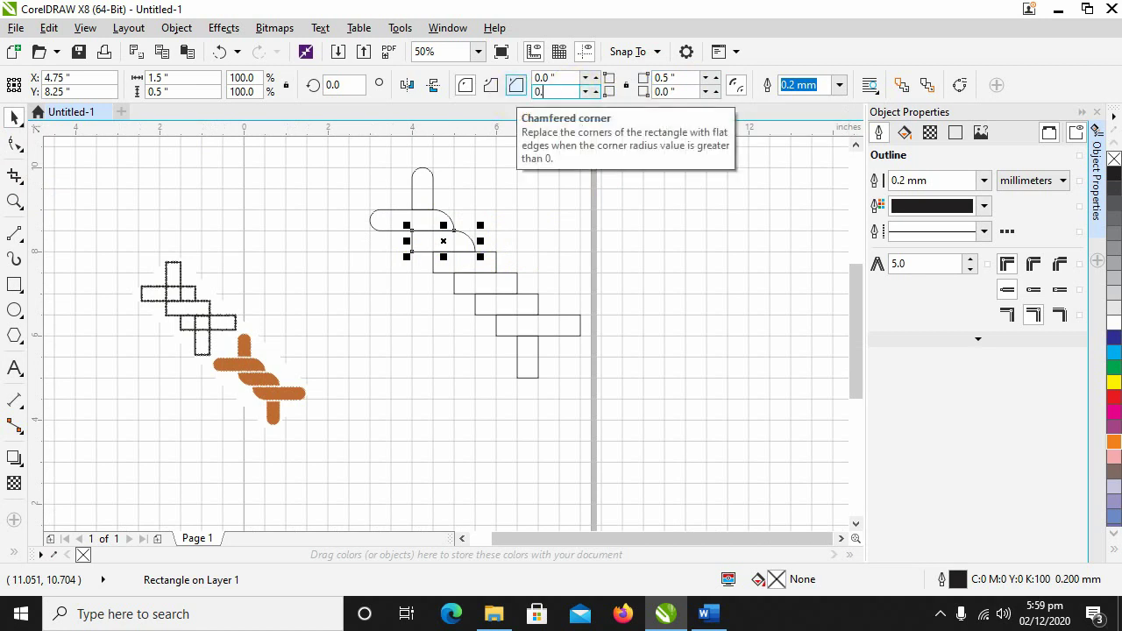
{"action": "key", "text": "Return"}
Step: Give the second 1.5 inch rectangle in the staircase a 0.5 inch radius at its upper-right and lower-left corners
{"action": "left_click_drag", "start_coordinate": [497, 260], "coordinate": [507, 256]}
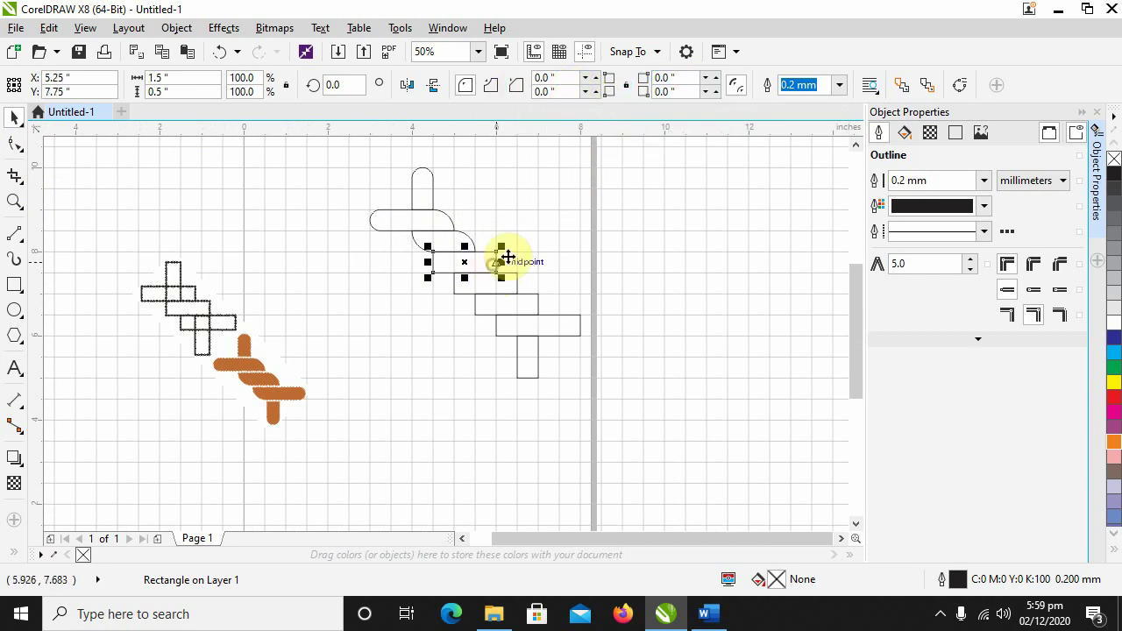
{"action": "left_click", "coordinate": [657, 77]}
{"action": "type", "text": "0"}
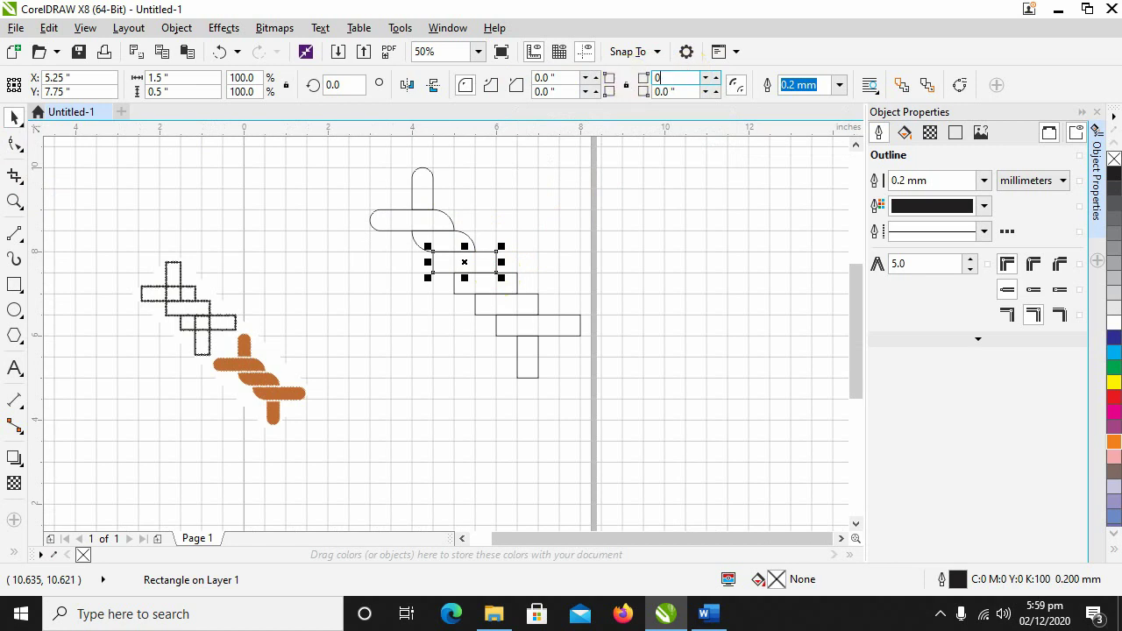
{"action": "type", "text": ".5"}
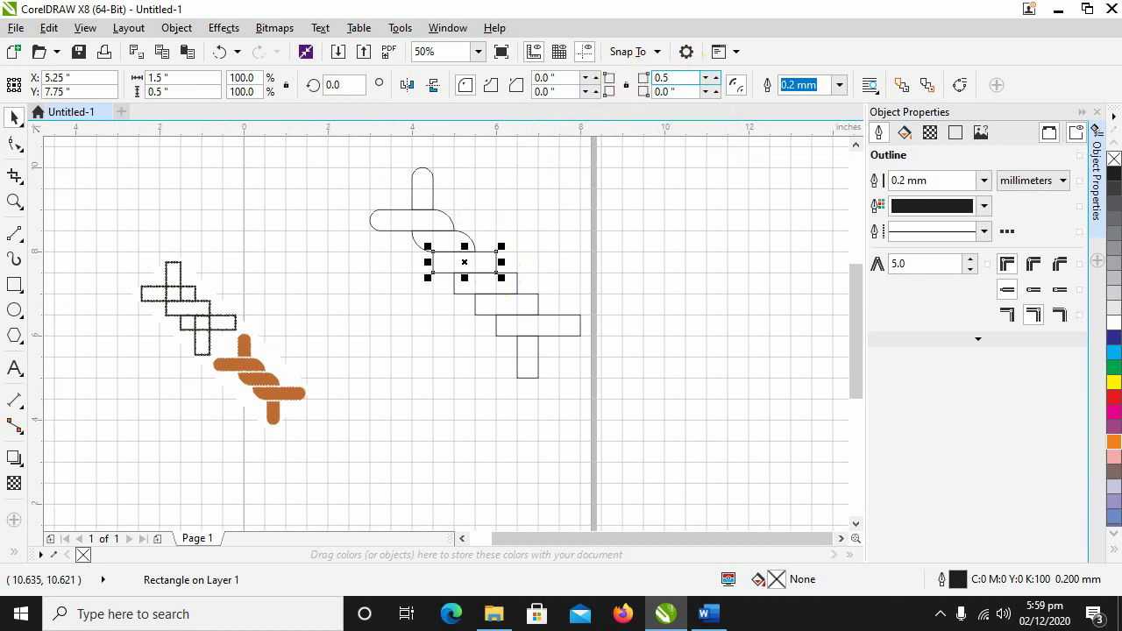
{"action": "left_click", "coordinate": [558, 91]}
{"action": "type", "text": "0.5"}
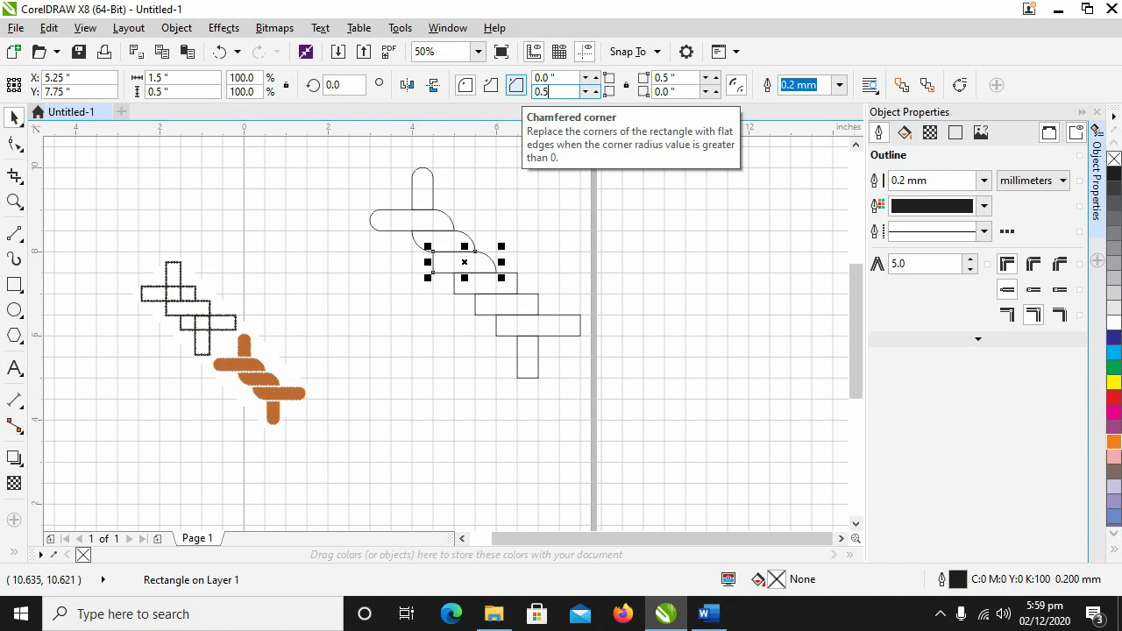
{"action": "key", "text": "Return"}
Step: Round the upper-right corner of the third 1.5 inch rectangle to 0.5 inch and open its lower-left corner radius for editing
{"action": "left_click", "coordinate": [514, 283]}
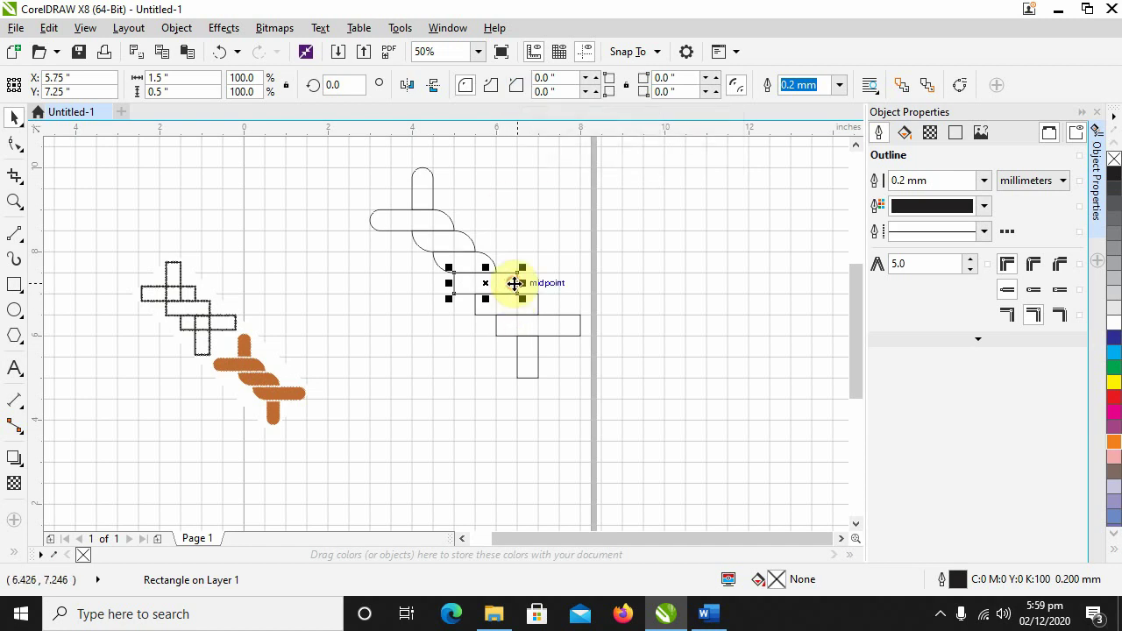
{"action": "left_click", "coordinate": [659, 78]}
{"action": "type", "text": "0.5"}
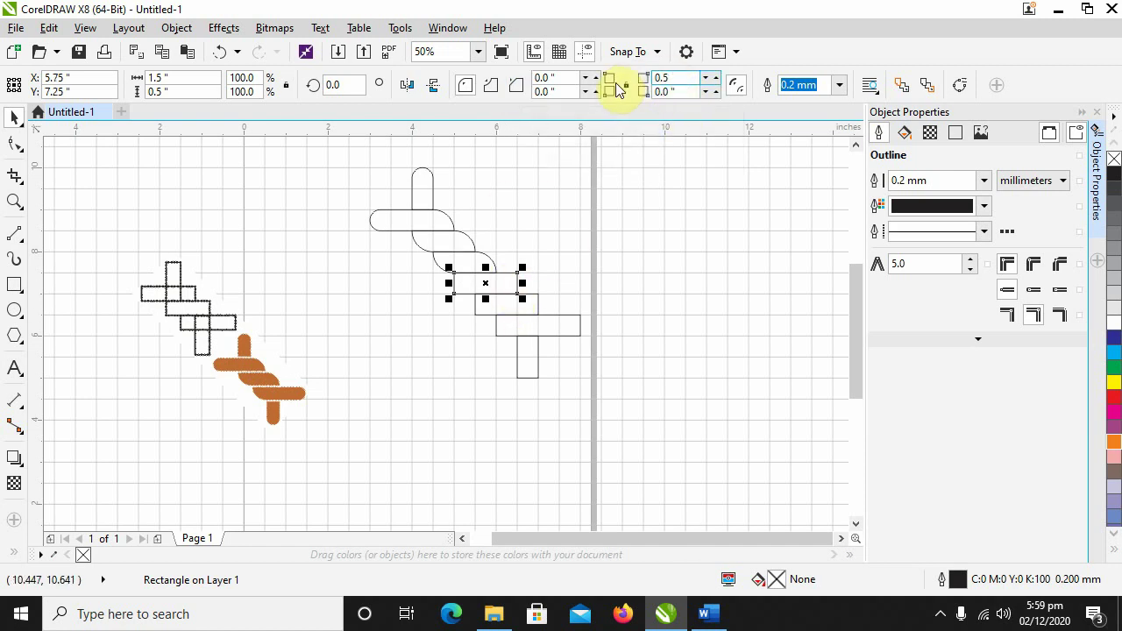
{"action": "left_click", "coordinate": [557, 91]}
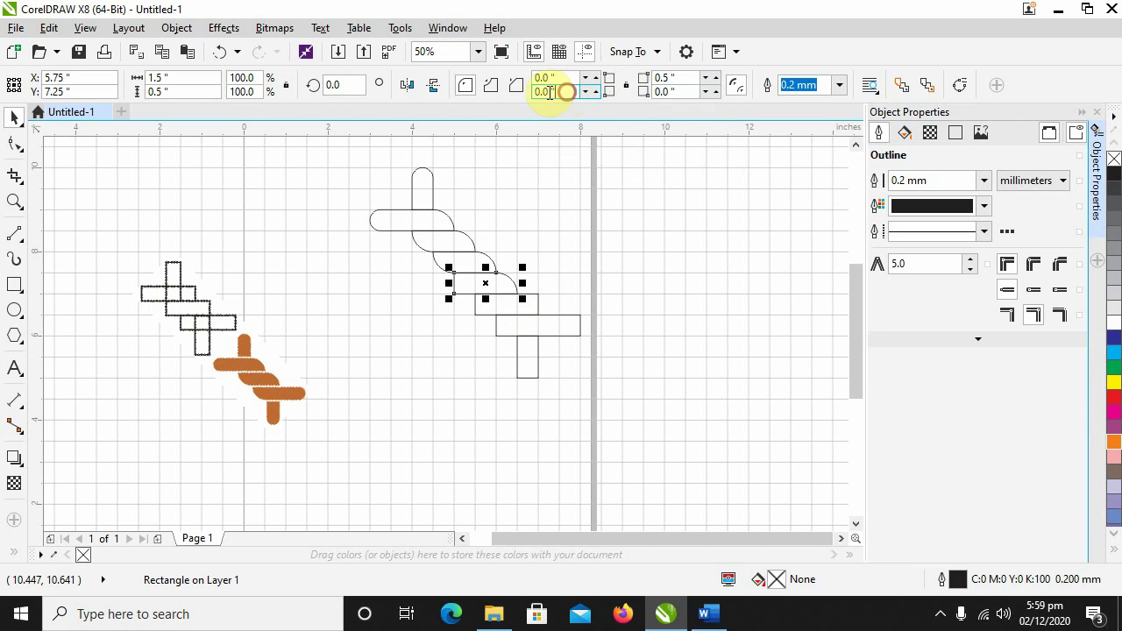
Step: Round the lower-left corner of the 1.5-inch rectangle directly above the 2-inch bottom bar with a 0.5-inch radius
{"action": "type", "text": "0"}
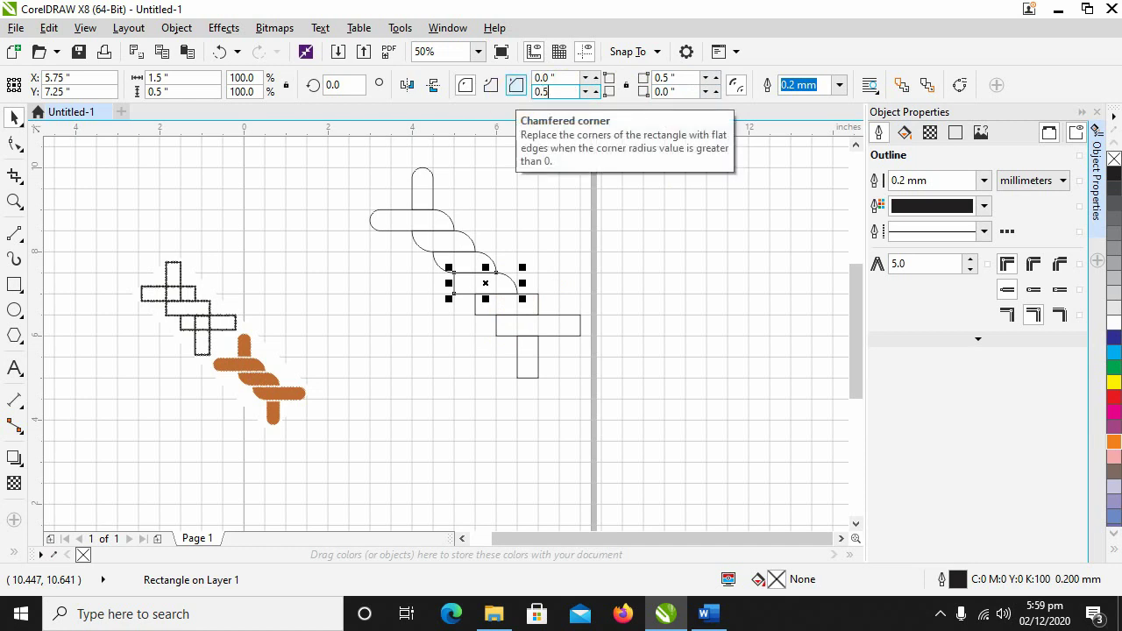
{"action": "type", "text": ".5"}
{"action": "key", "text": "Return"}
{"action": "mouse_move", "coordinate": [546, 313]}
{"action": "left_mouse_down"}
{"action": "mouse_move", "coordinate": [521, 295]}
{"action": "mouse_move", "coordinate": [538, 323]}
{"action": "left_mouse_up"}
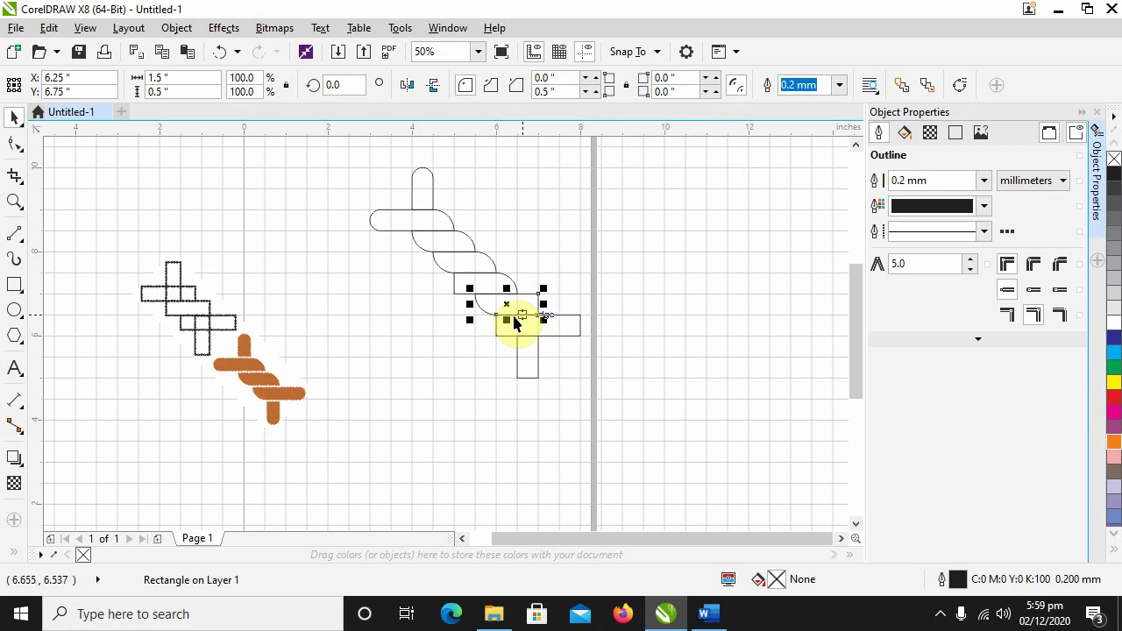
Step: Set the lower-left corner radius to 0.5 inch on the twist rectangle centred at X 5.75, Y 7.25
{"action": "left_click", "coordinate": [476, 283]}
{"action": "left_click", "coordinate": [565, 91]}
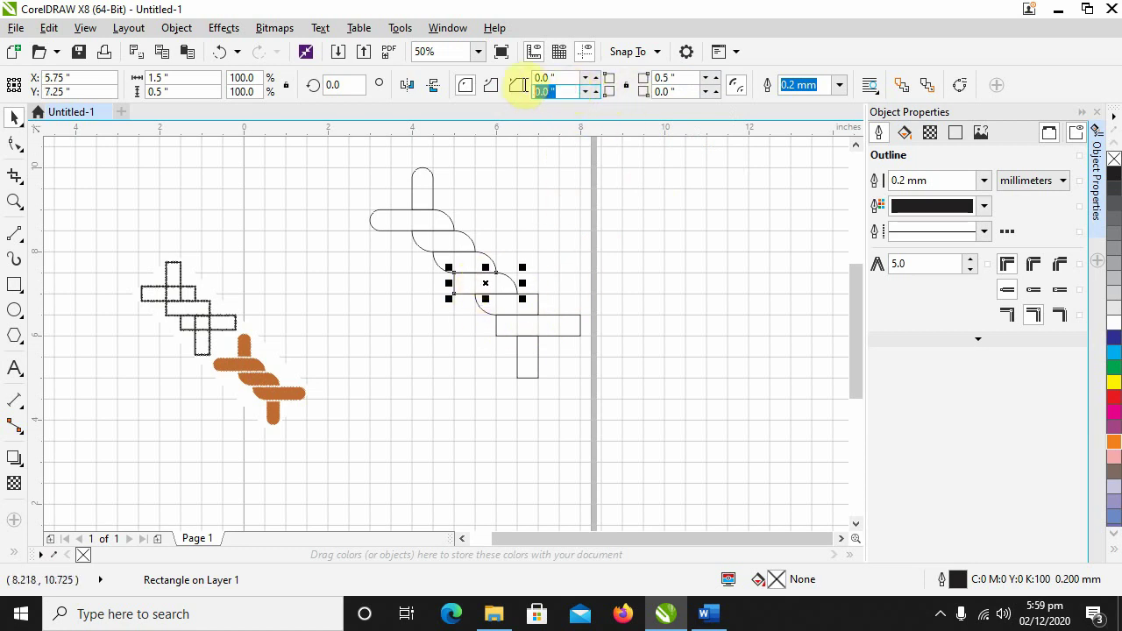
{"action": "type", "text": "0"}
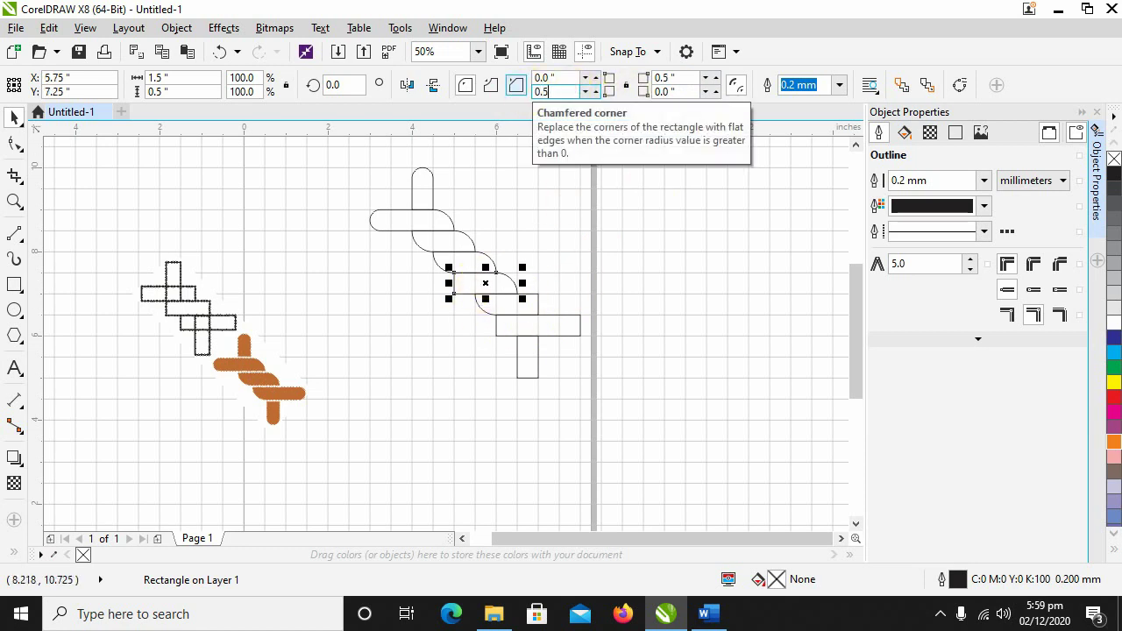
{"action": "type", "text": ".5"}
{"action": "key", "text": "Return"}
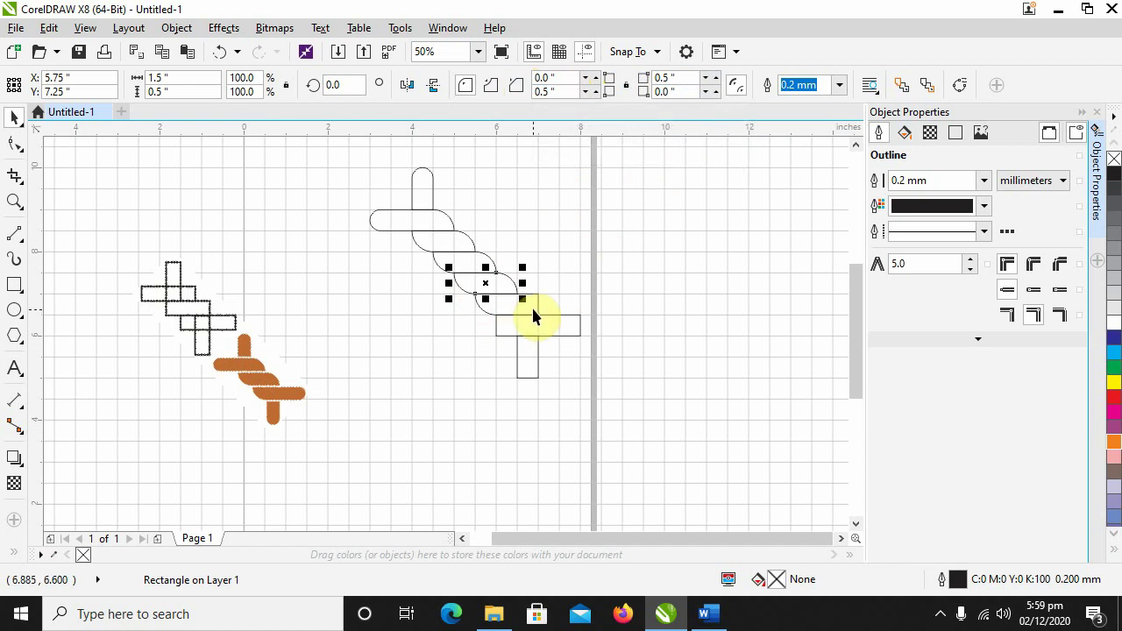
Step: Set the upper-right corner radius of the rectangle directly above the 2-inch bottom bar to 0.5 inch
{"action": "left_click_drag", "start_coordinate": [532, 308], "coordinate": [546, 301]}
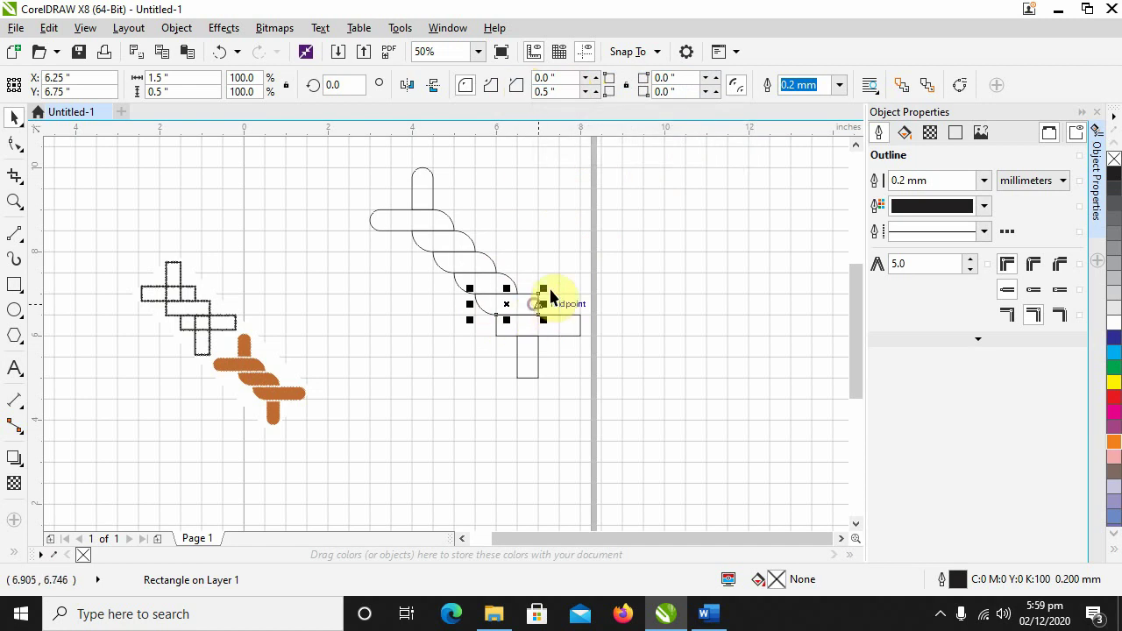
{"action": "left_click", "coordinate": [680, 78]}
{"action": "type", "text": "0"}
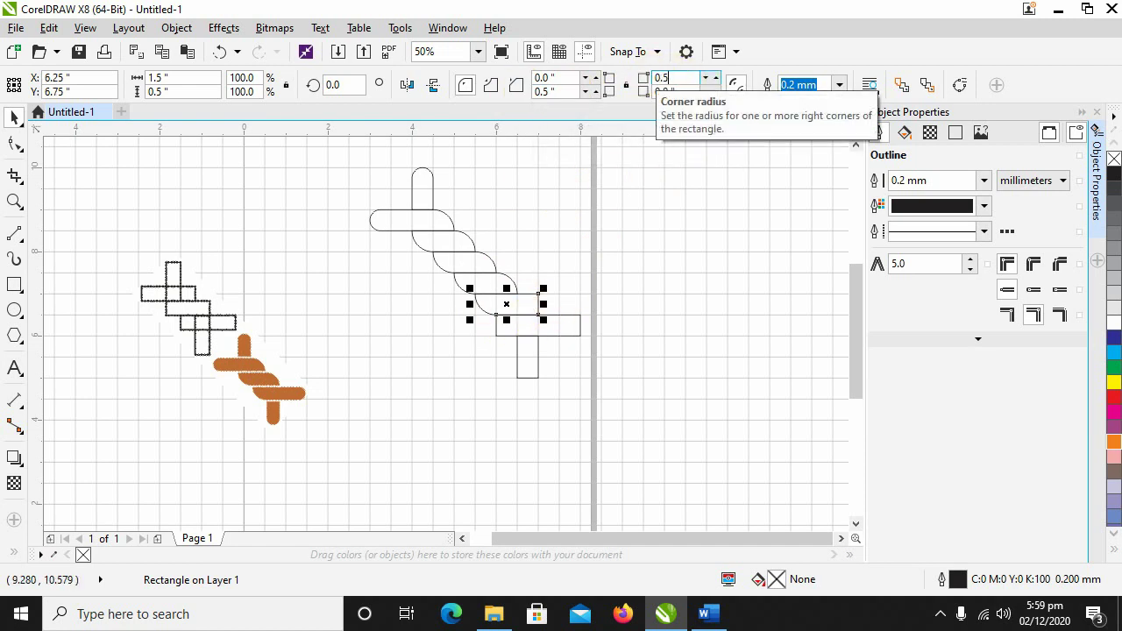
{"action": "type", "text": ".5"}
{"action": "key", "text": "Return"}
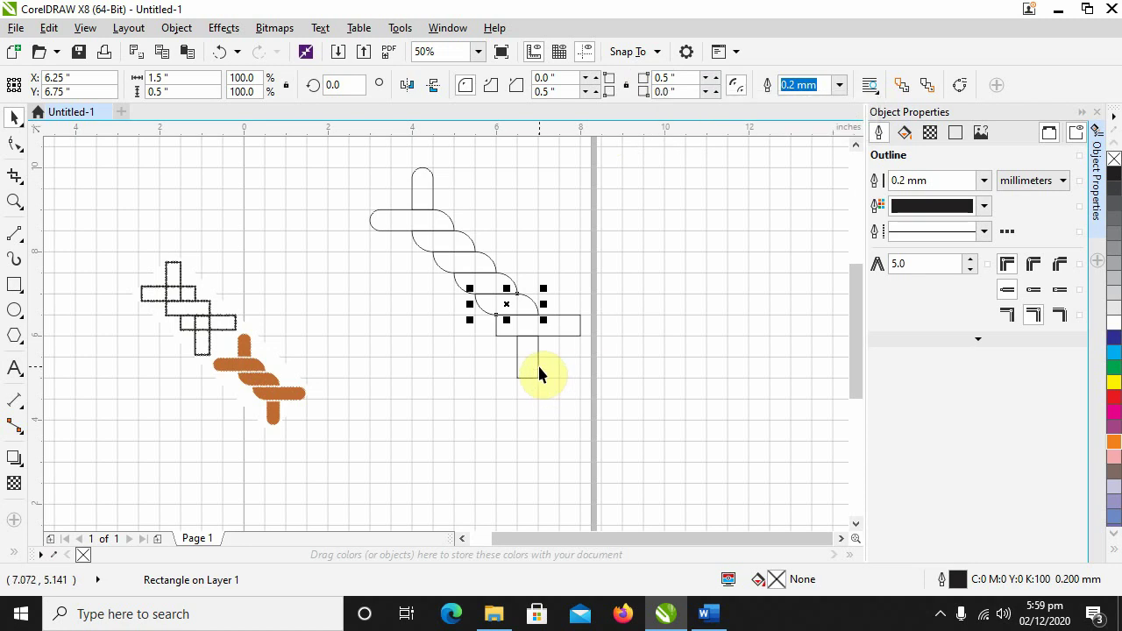
Step: Set the lower-left corner radius of the 2-inch-wide horizontal bottom bar to 0.5 inch
{"action": "left_click", "coordinate": [506, 333]}
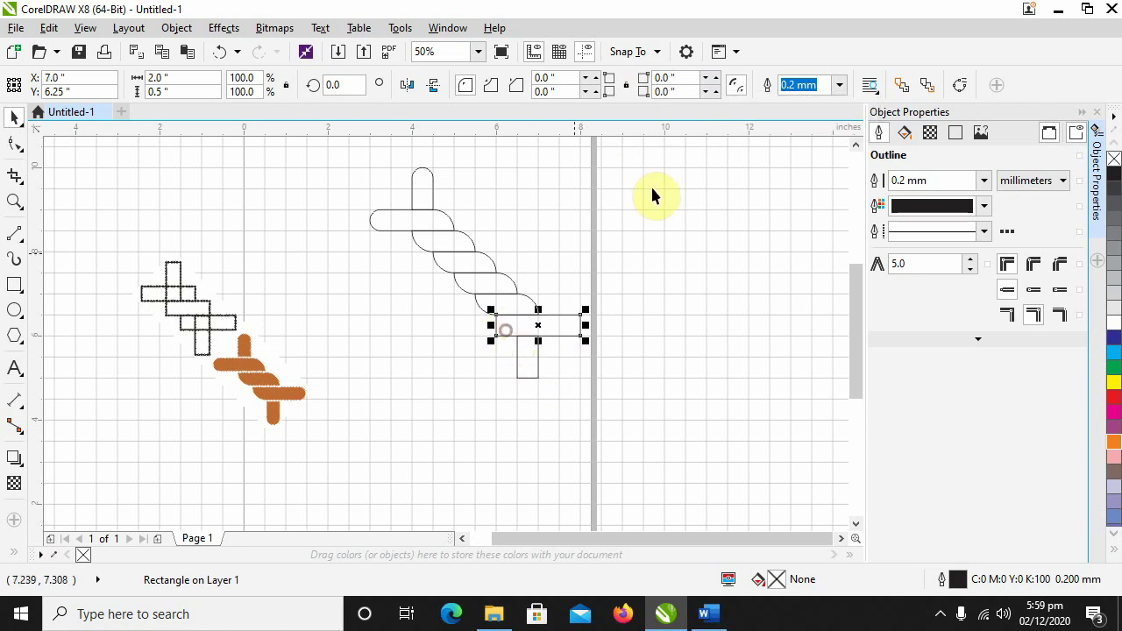
{"action": "left_click", "coordinate": [574, 92]}
{"action": "type", "text": "0.5"}
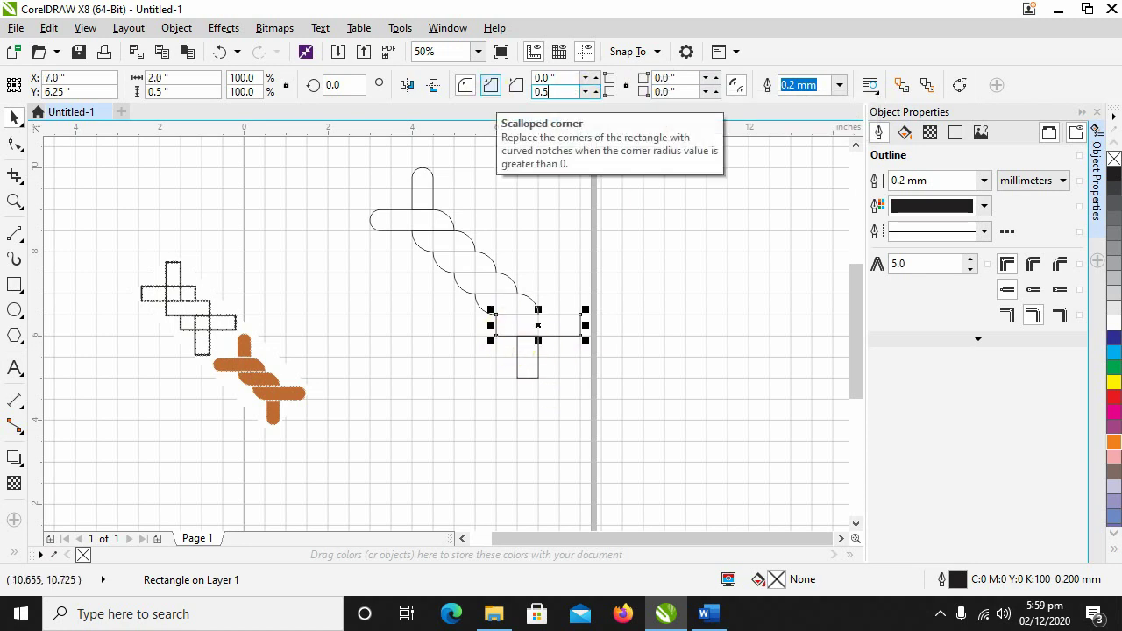
{"action": "key", "text": "Return"}
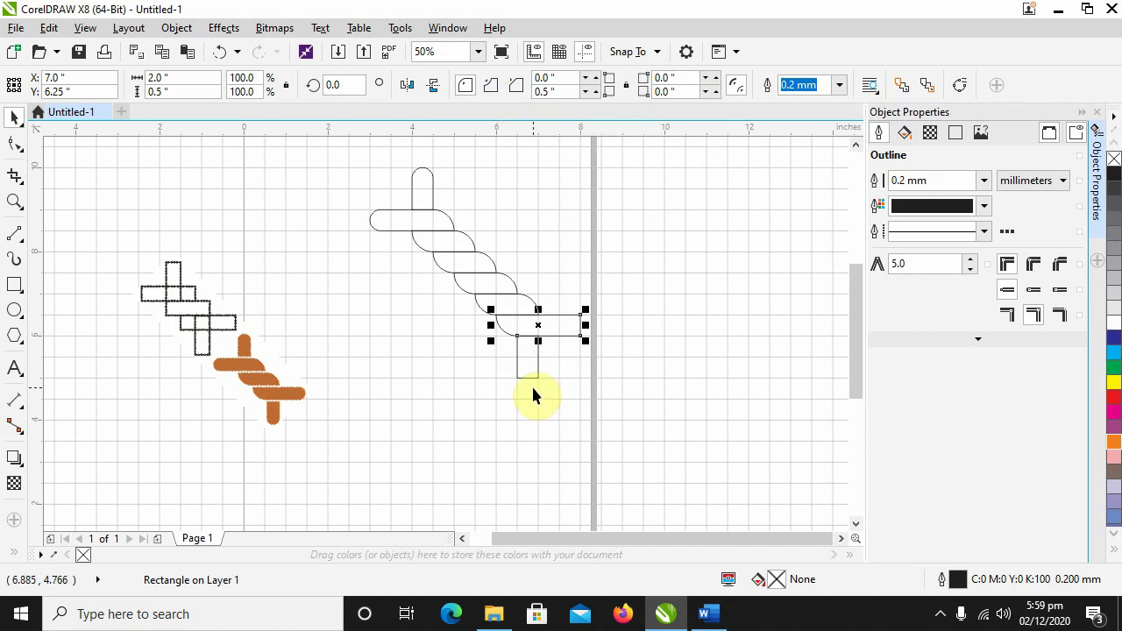
Step: Fully round the free right end of the bottom bar and the lower end of the vertical bar beneath it with the Shape tool
{"action": "left_click", "coordinate": [14, 143]}
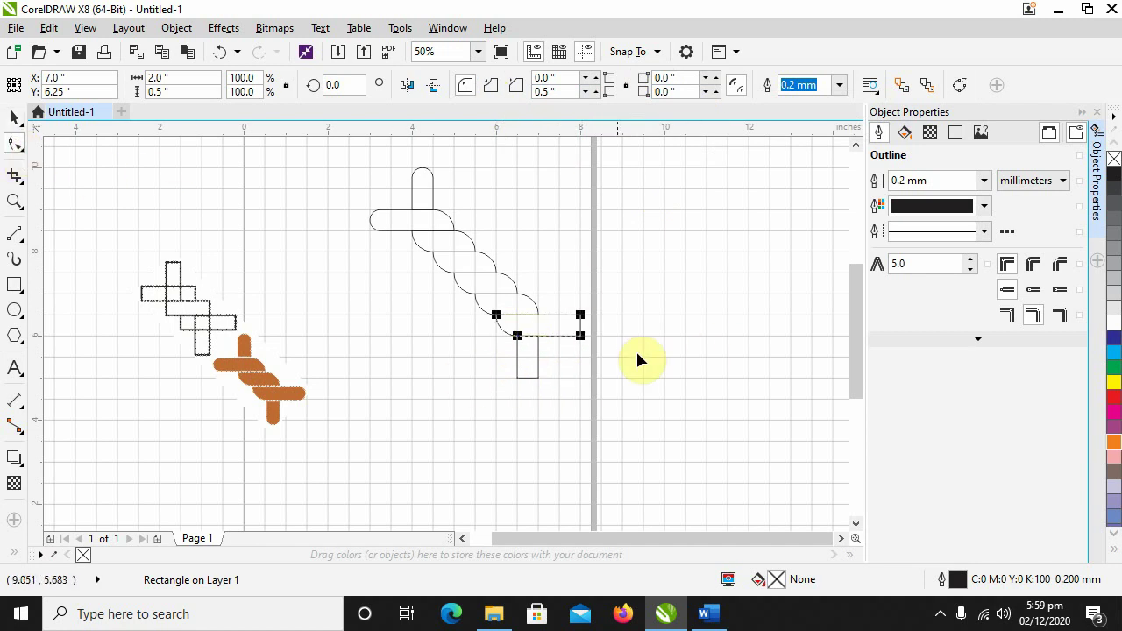
{"action": "left_click_drag", "start_coordinate": [578, 318], "coordinate": [541, 343]}
{"action": "left_click", "coordinate": [529, 373]}
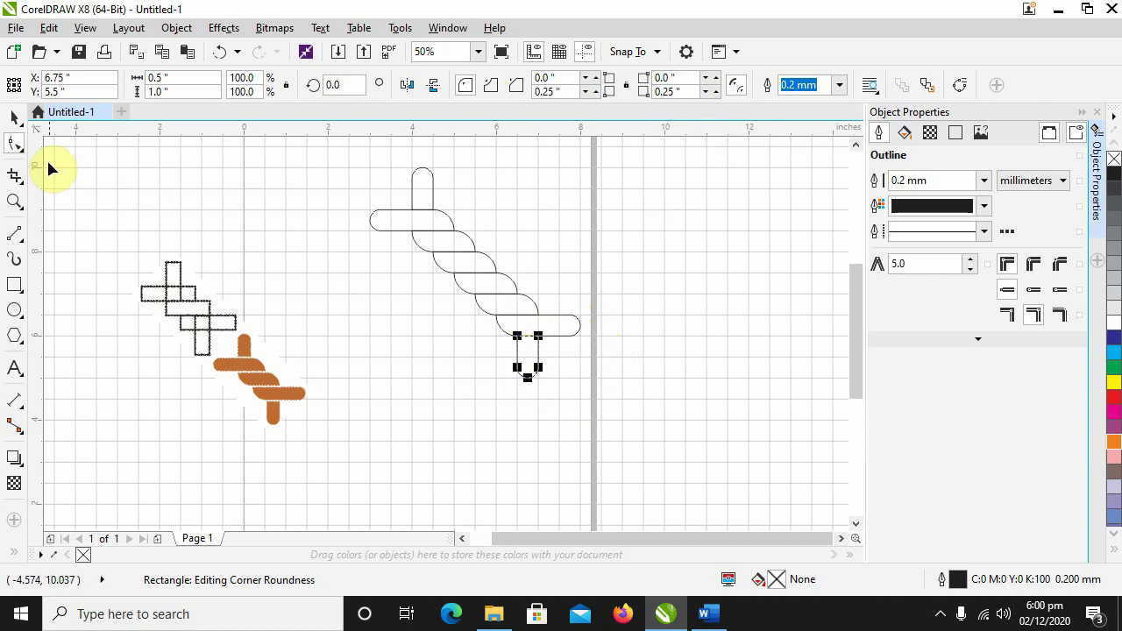
{"action": "left_click", "coordinate": [15, 117]}
{"action": "left_click", "coordinate": [273, 277]}
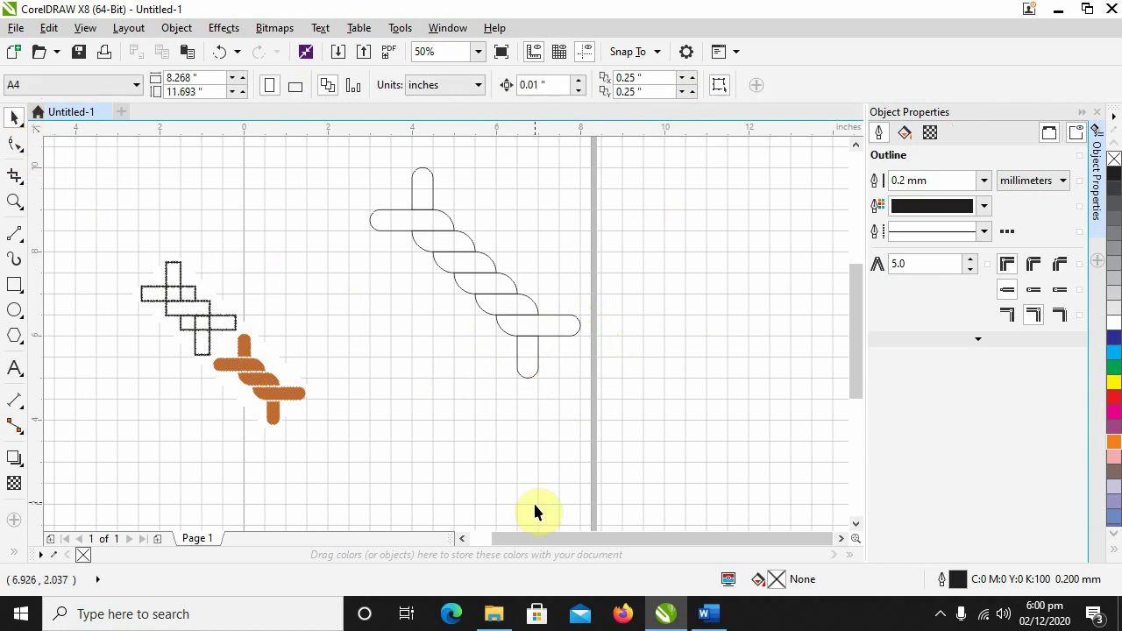
{"action": "left_click", "coordinate": [507, 614]}
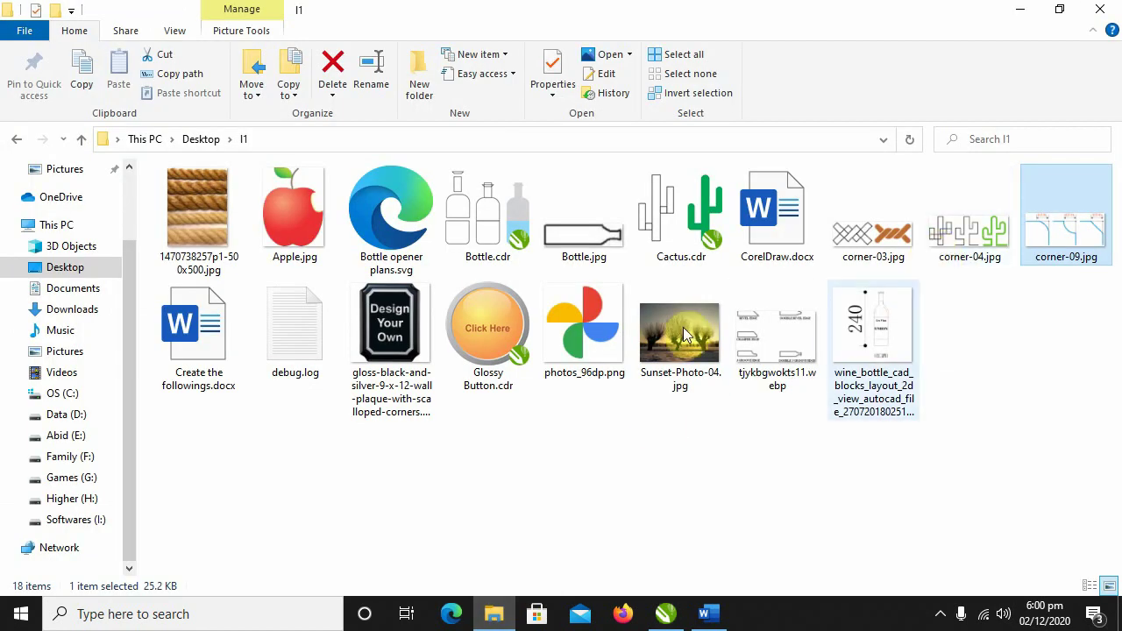
{"action": "left_click", "coordinate": [211, 218]}
{"action": "double_click", "coordinate": [211, 214]}
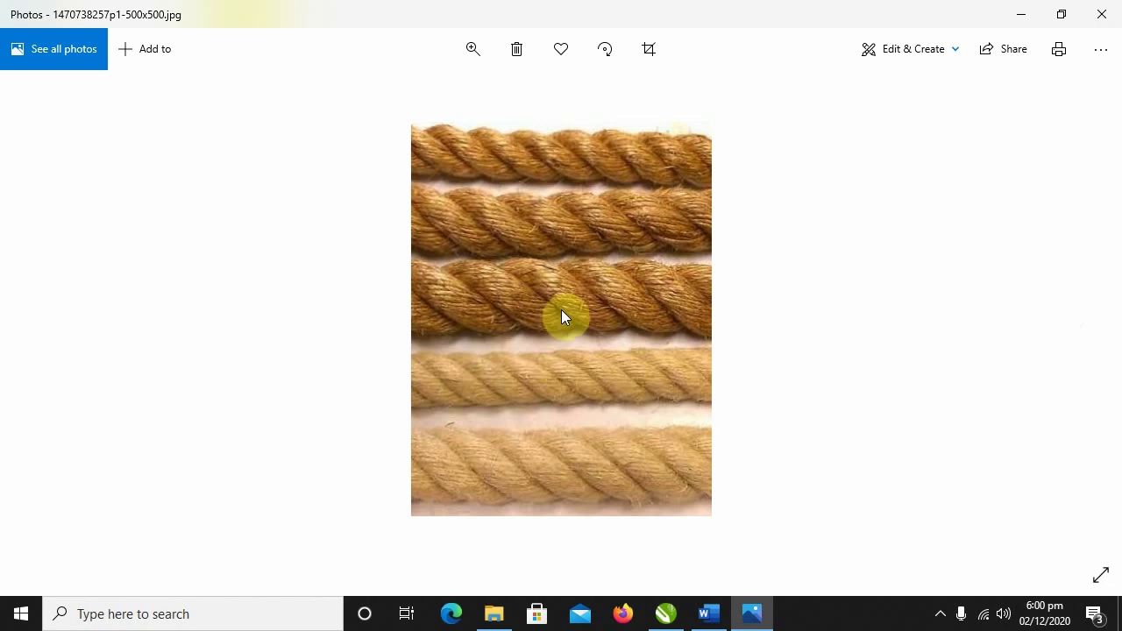
{"action": "left_click", "coordinate": [1099, 16]}
{"action": "left_click", "coordinate": [665, 613]}
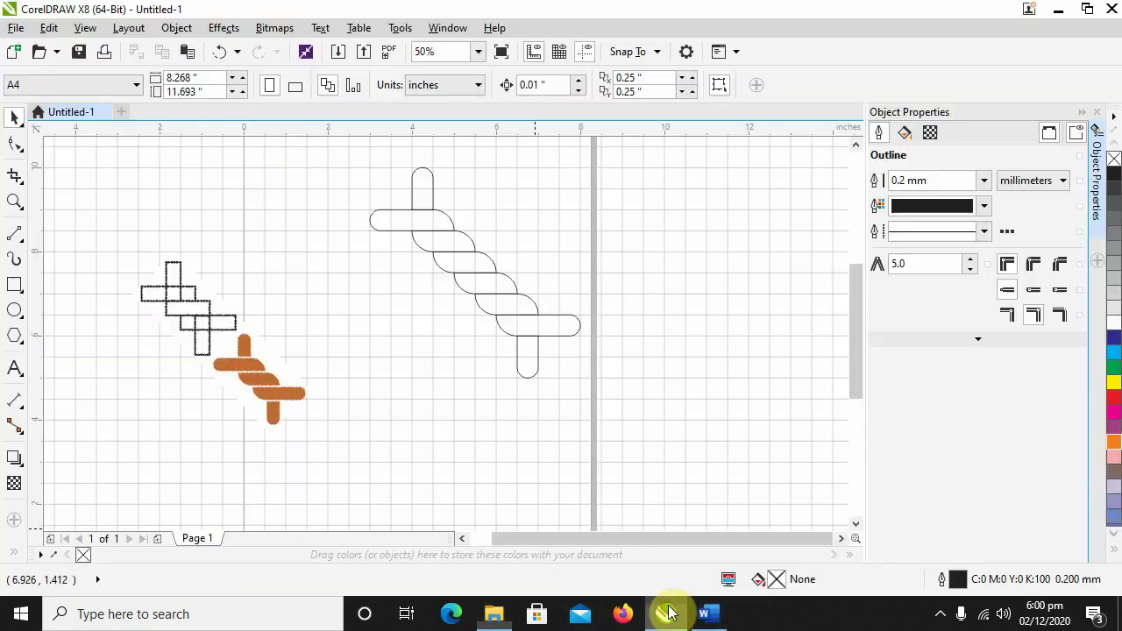
Step: Fill all eight pieces of the large rope shape with the brown colour C:0 M:20 Y:20 K:60
{"action": "left_click_drag", "start_coordinate": [345, 159], "coordinate": [628, 399]}
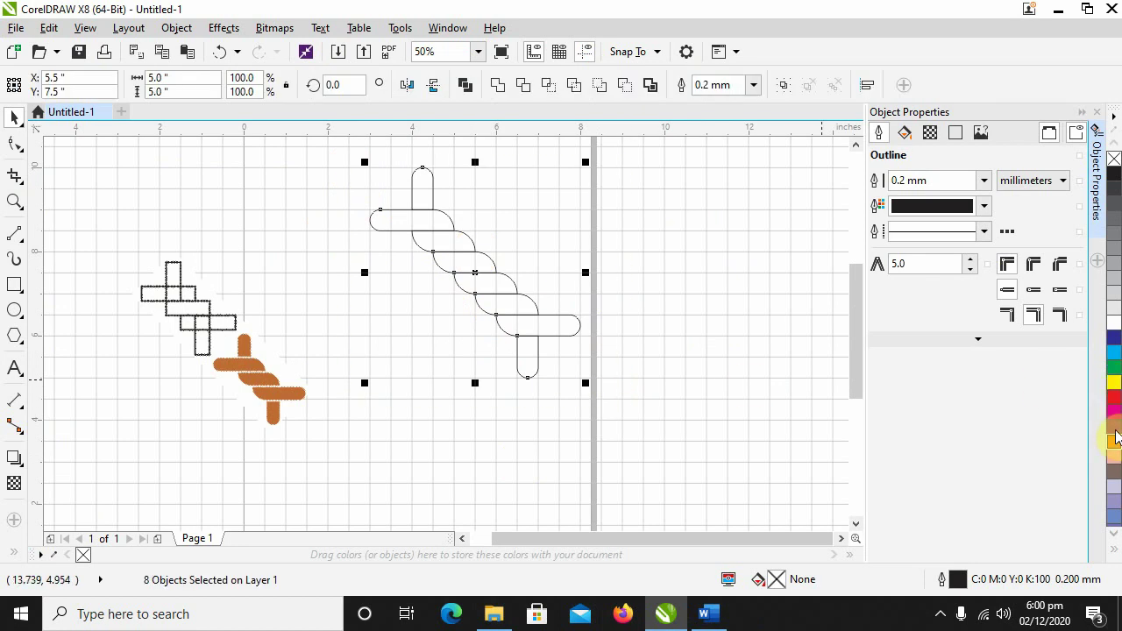
{"action": "left_click", "coordinate": [1114, 469]}
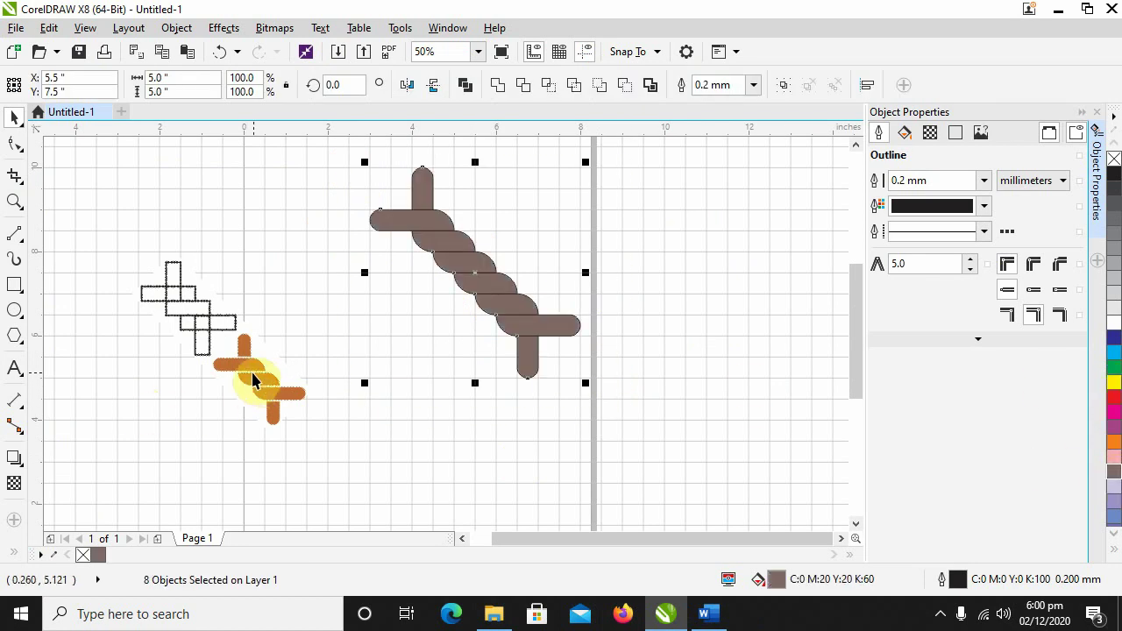
{"action": "left_click", "coordinate": [601, 112]}
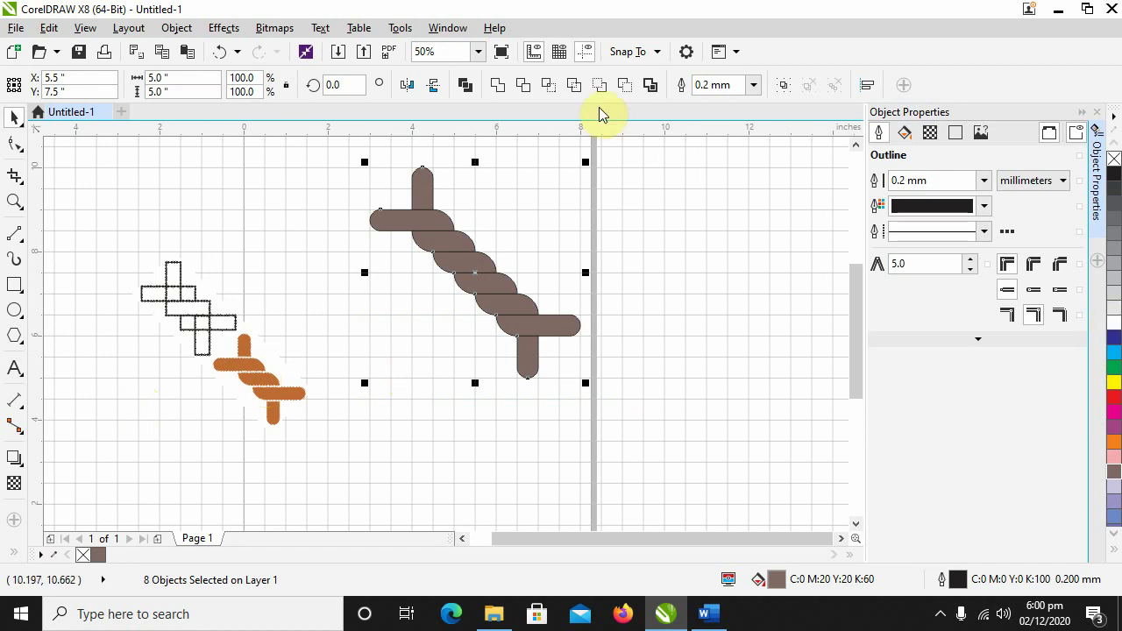
Step: Give the rope pieces a 0.5 mm white outline
{"action": "left_click", "coordinate": [753, 88]}
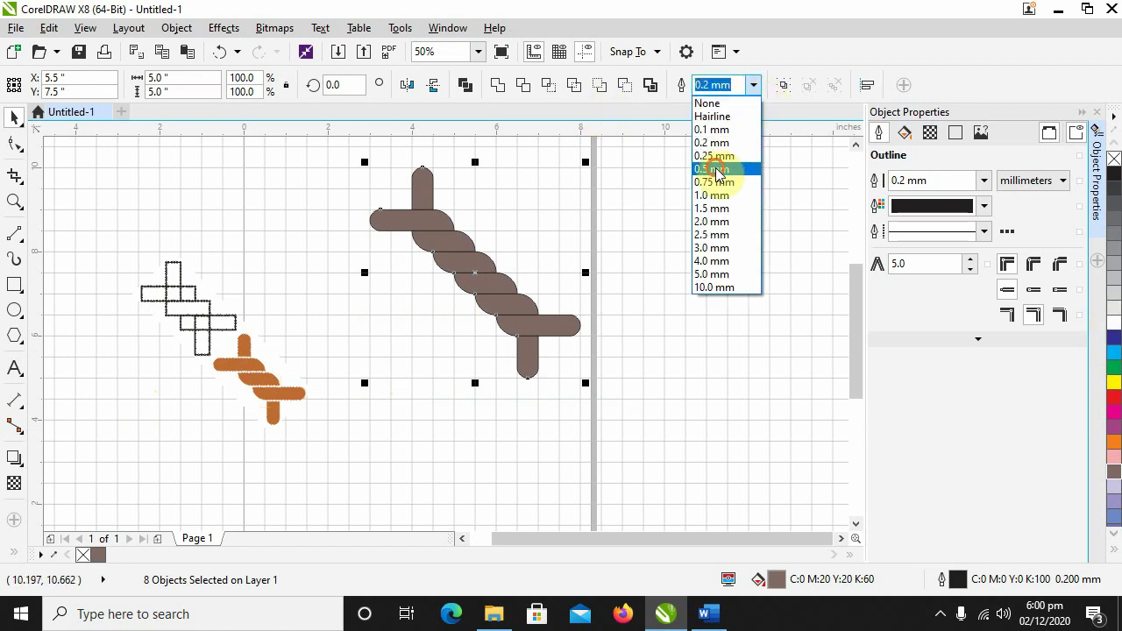
{"action": "left_click", "coordinate": [715, 169]}
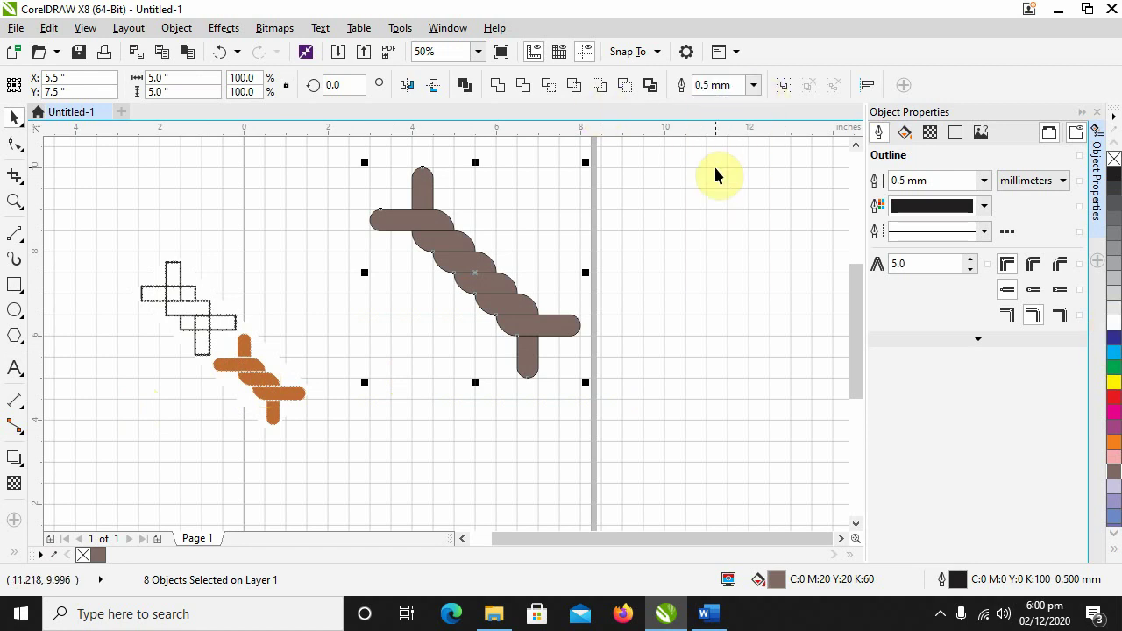
{"action": "right_click", "coordinate": [1106, 321]}
{"action": "left_click", "coordinate": [681, 342]}
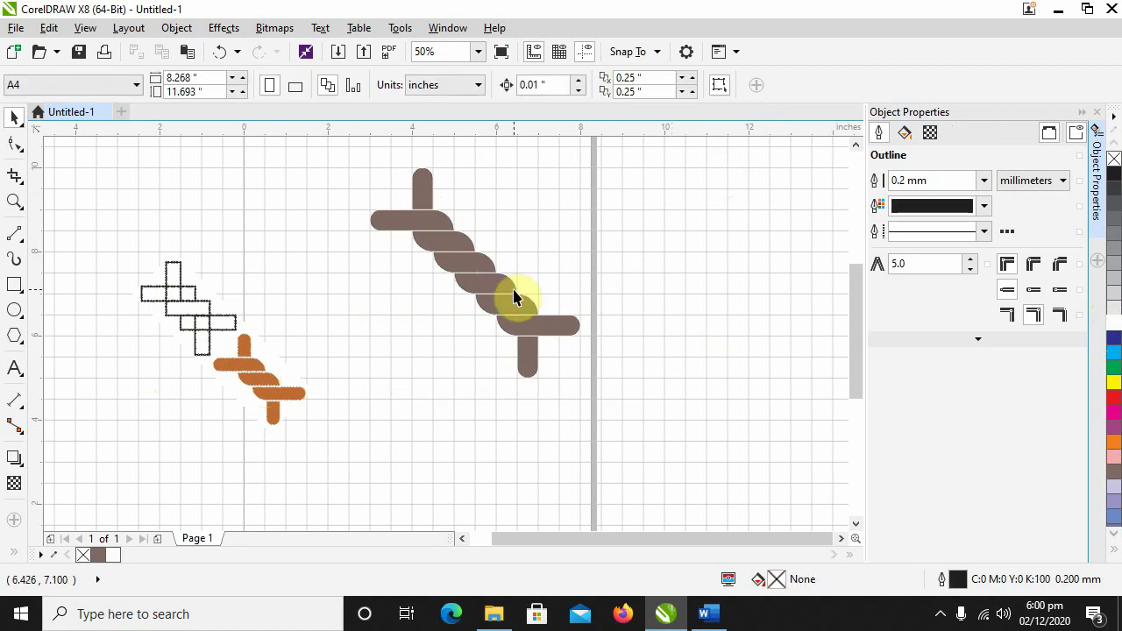
Step: Rotate the whole brown rope counterclockwise until the twist lies horizontally
{"action": "left_click_drag", "start_coordinate": [351, 151], "coordinate": [629, 403]}
{"action": "left_click", "coordinate": [483, 290]}
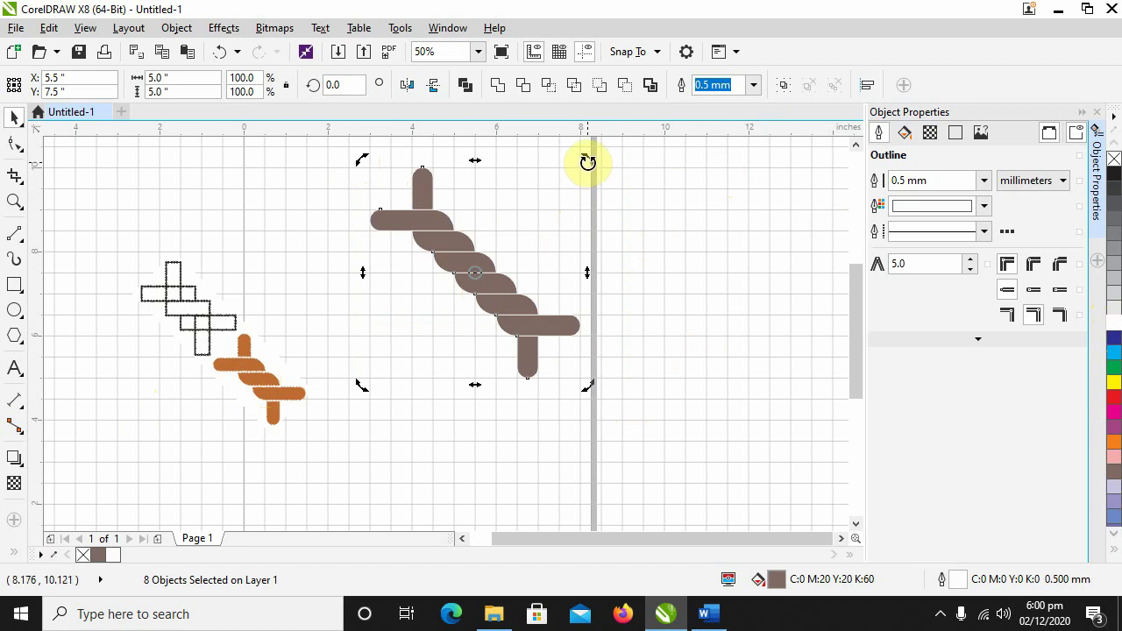
{"action": "left_click_drag", "start_coordinate": [587, 162], "coordinate": [479, 176]}
{"action": "left_click", "coordinate": [590, 420]}
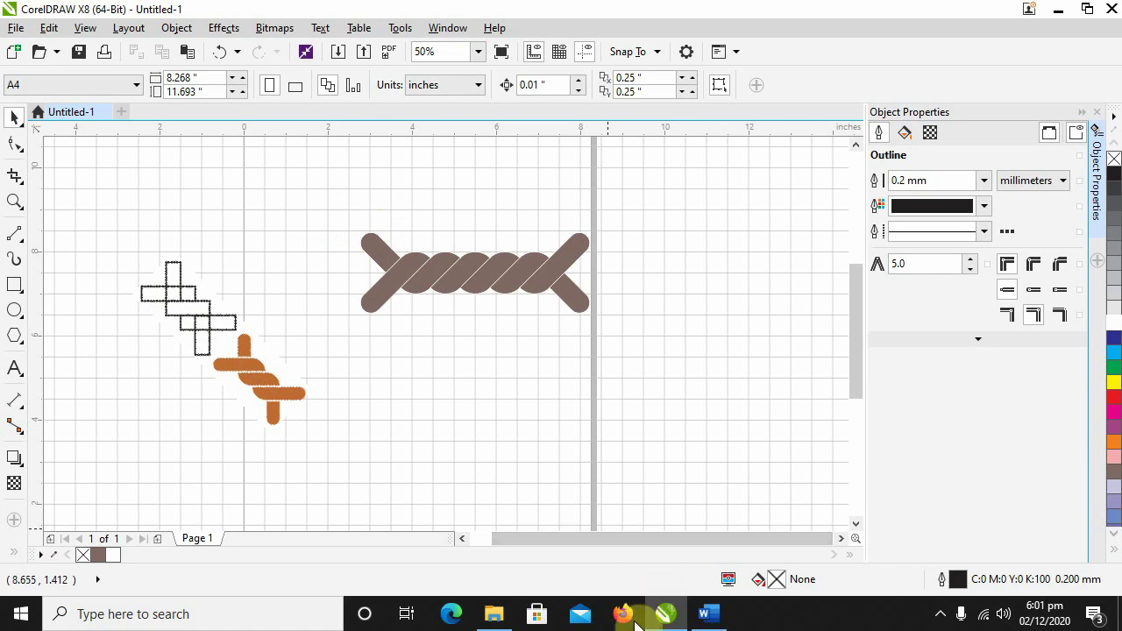
Step: Switch to Create the followings.docx in Word and examine the bottle exercise under Rectangle Tool and the Circle Tool exercises on page 2
{"action": "left_click", "coordinate": [717, 618]}
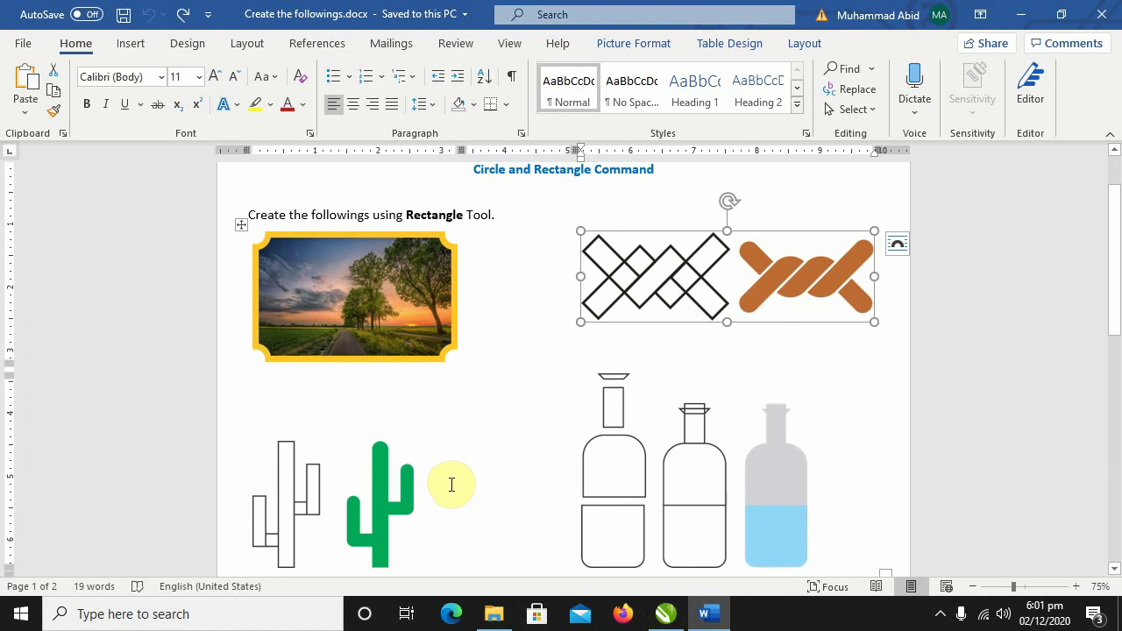
{"action": "scroll", "coordinate": [451, 485], "scroll_direction": "down", "scroll_amount": 1}
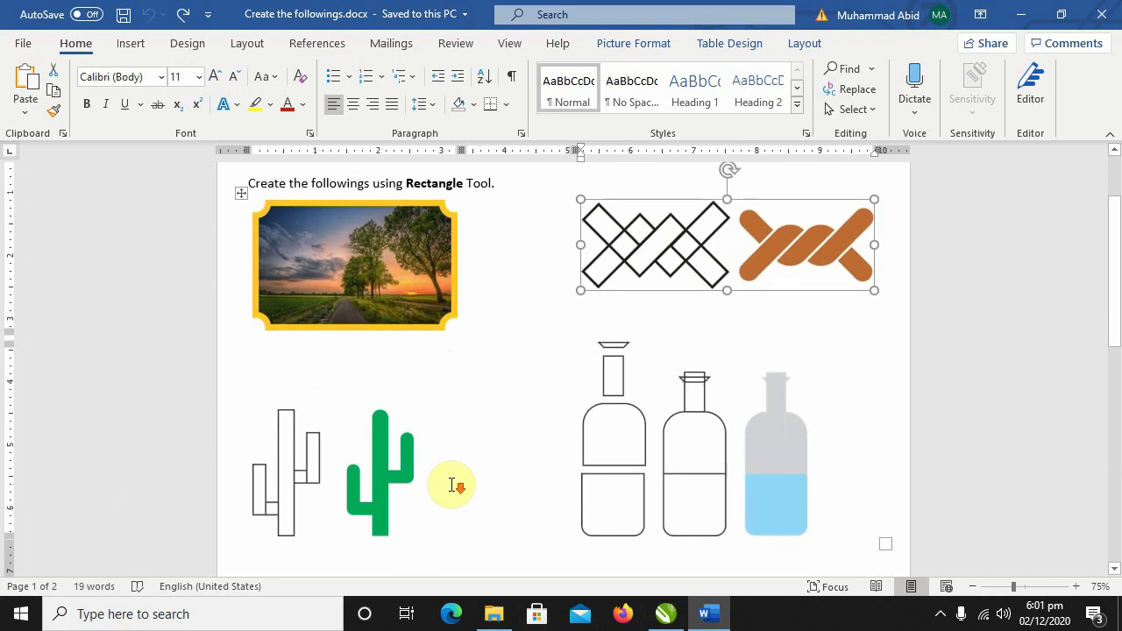
{"action": "left_click", "coordinate": [944, 474]}
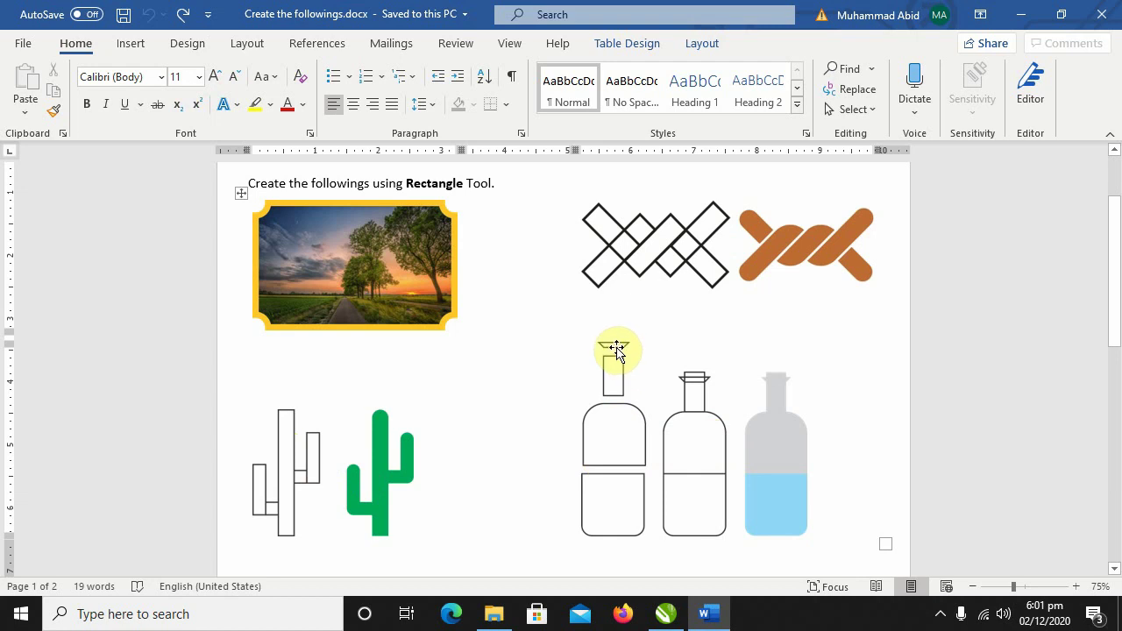
{"action": "scroll", "coordinate": [618, 351], "scroll_direction": "up", "scroll_amount": 1}
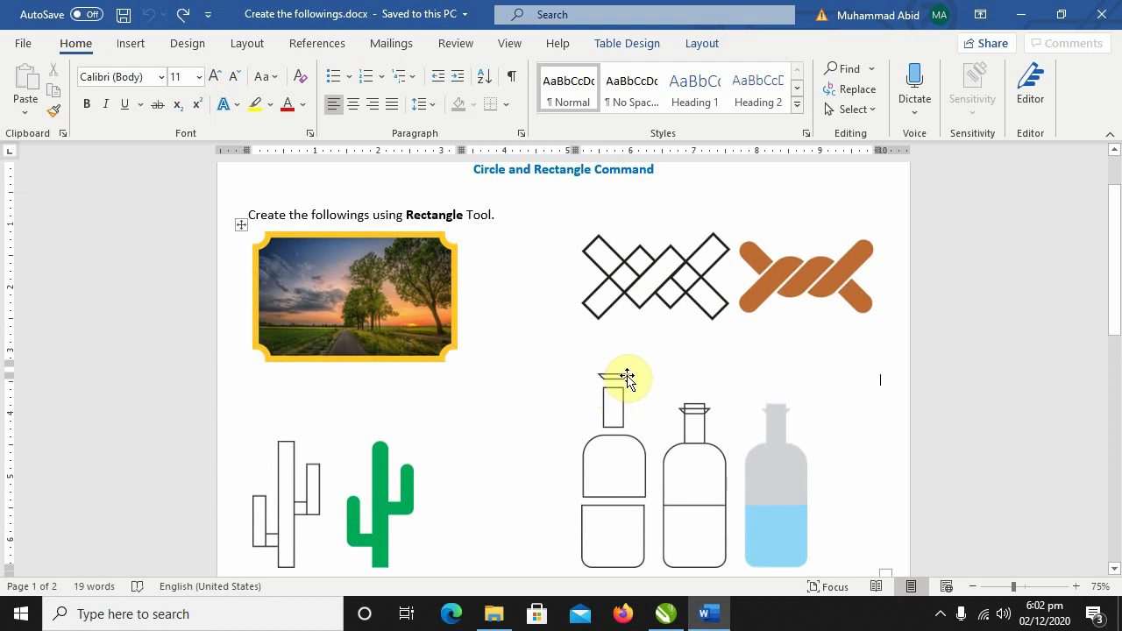
{"action": "left_click", "coordinate": [630, 405]}
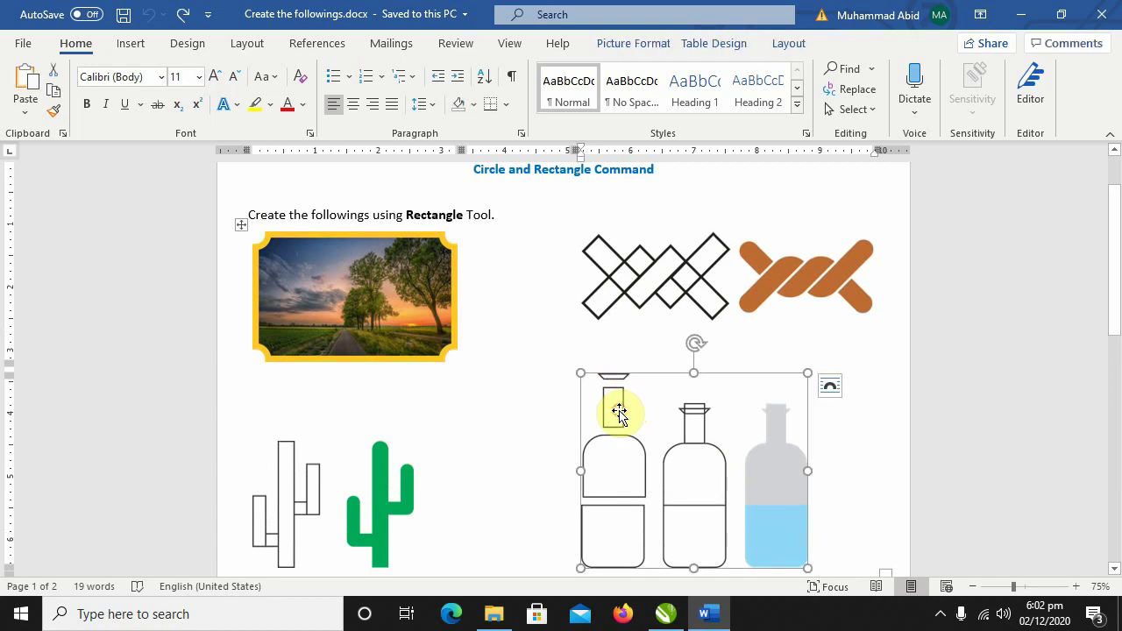
{"action": "left_click", "coordinate": [936, 456]}
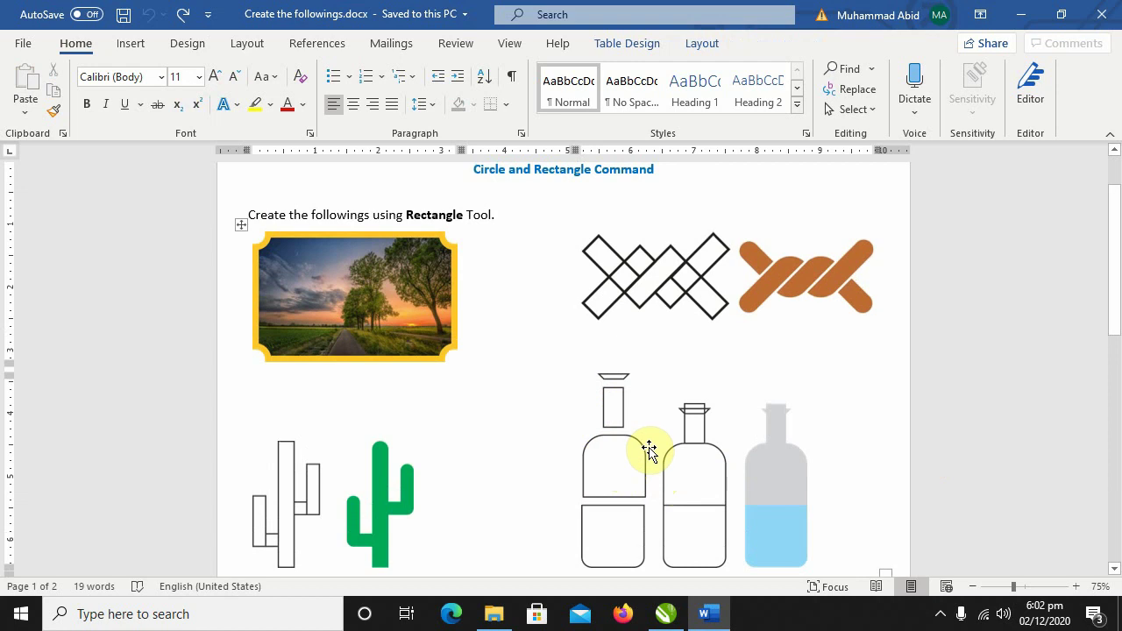
{"action": "left_click", "coordinate": [605, 525]}
{"action": "left_click", "coordinate": [969, 508]}
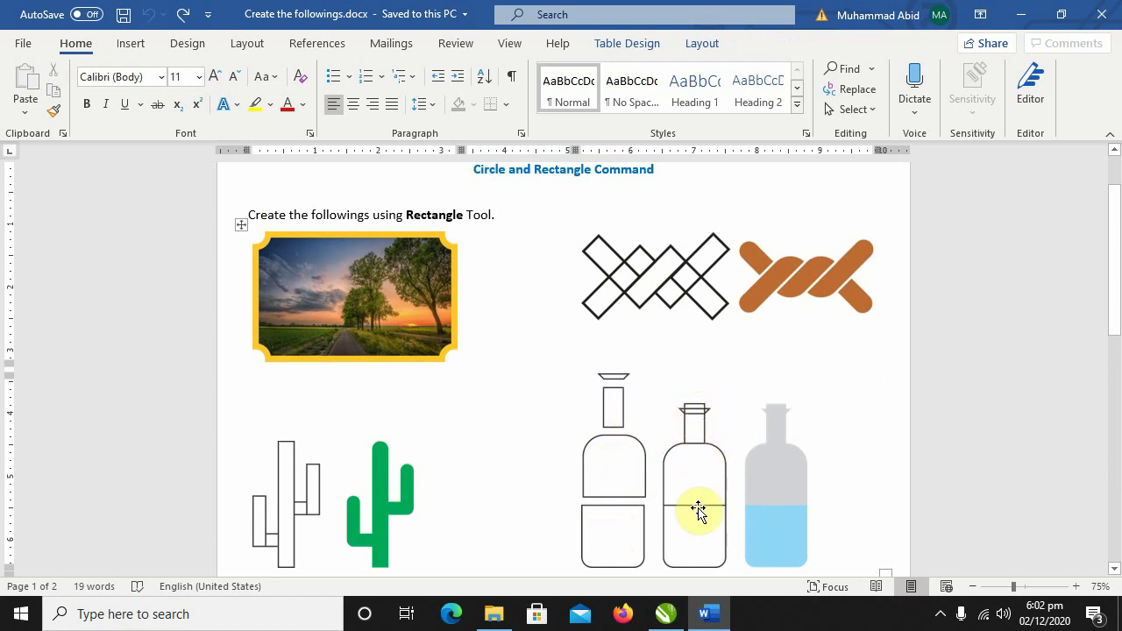
{"action": "left_click", "coordinate": [774, 536]}
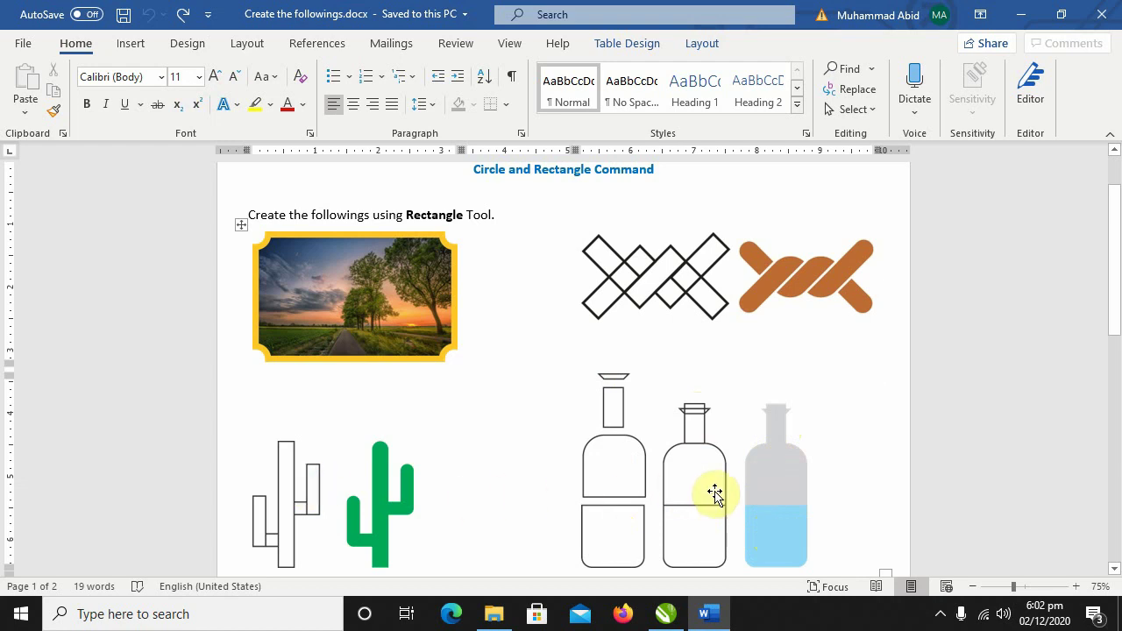
{"action": "scroll", "coordinate": [715, 478], "scroll_direction": "down", "scroll_amount": 5}
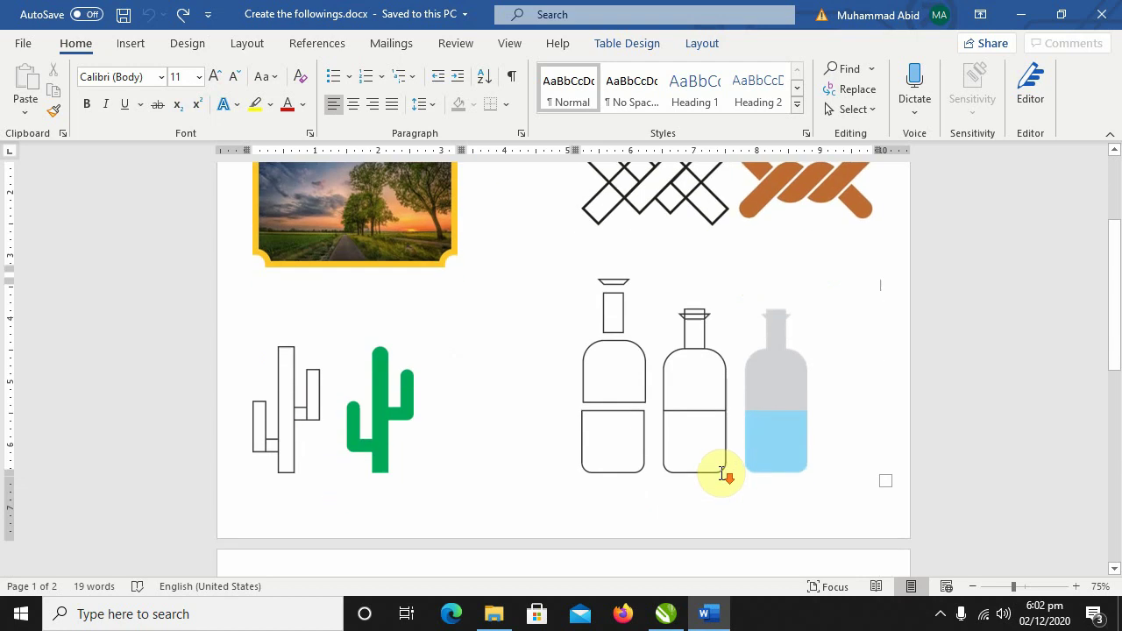
{"action": "scroll", "coordinate": [722, 473], "scroll_direction": "down", "scroll_amount": 3}
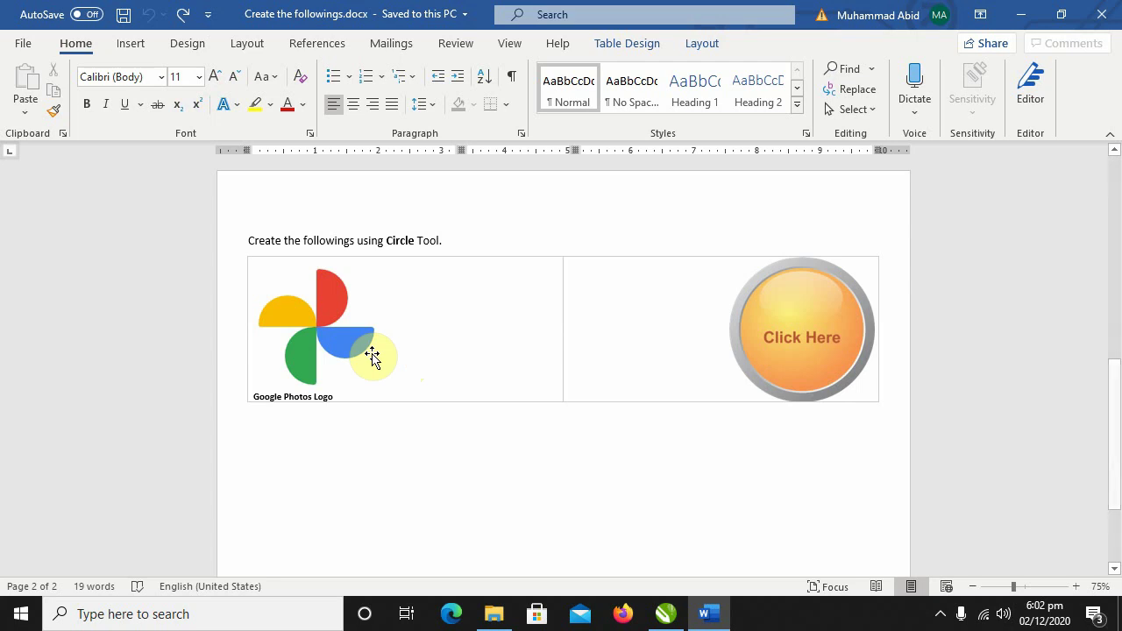
Step: Switch to CorelDRAW and create a new A4 portrait document, 210 x 297 mm, in CMYK at 300 dpi
{"action": "left_click_drag", "start_coordinate": [372, 355], "coordinate": [367, 351]}
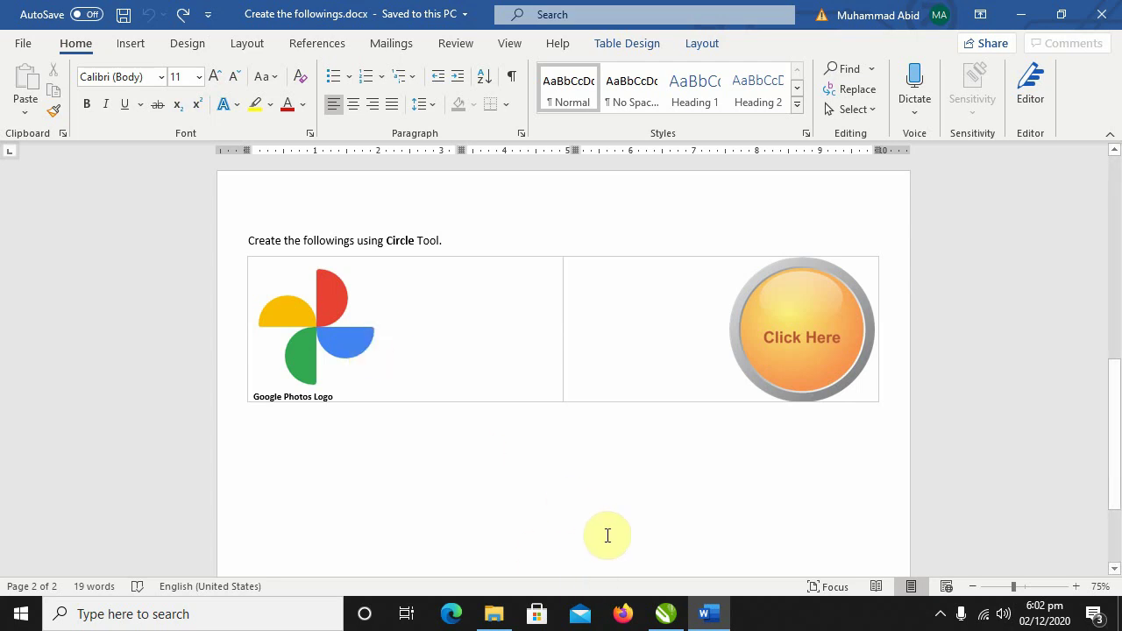
{"action": "left_click", "coordinate": [664, 613]}
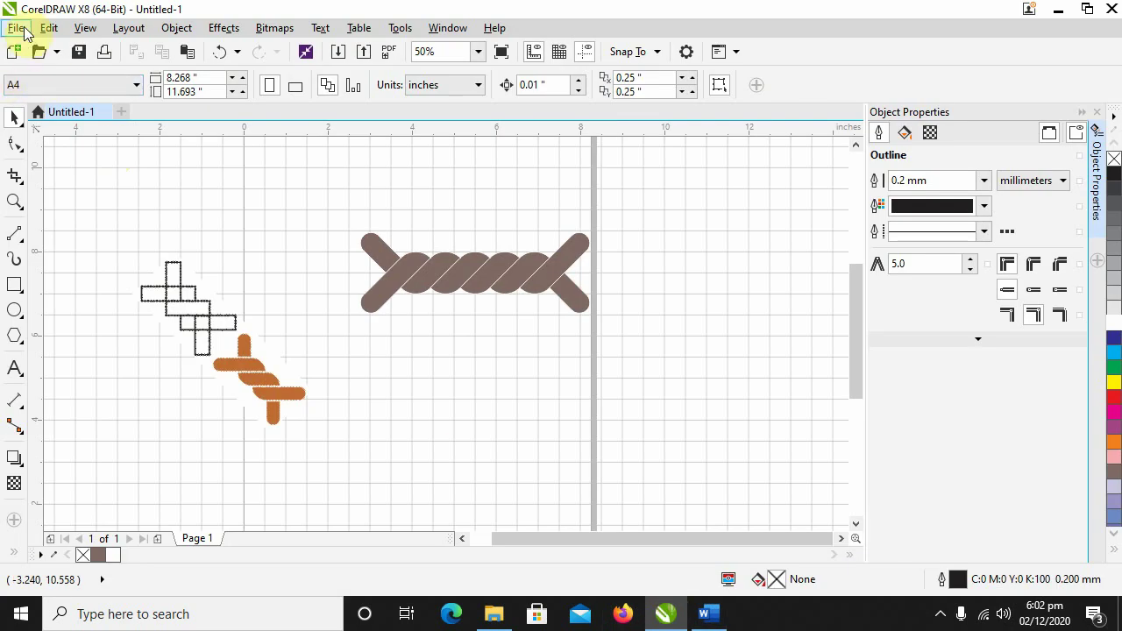
{"action": "left_click", "coordinate": [15, 28]}
{"action": "left_click", "coordinate": [30, 64]}
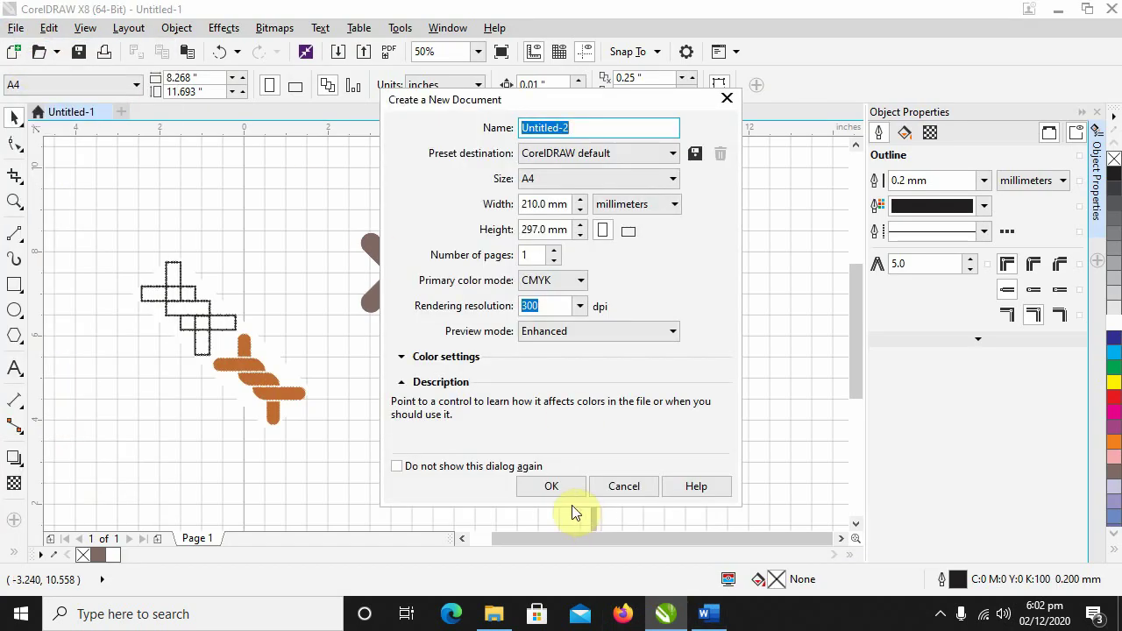
{"action": "left_click", "coordinate": [565, 487]}
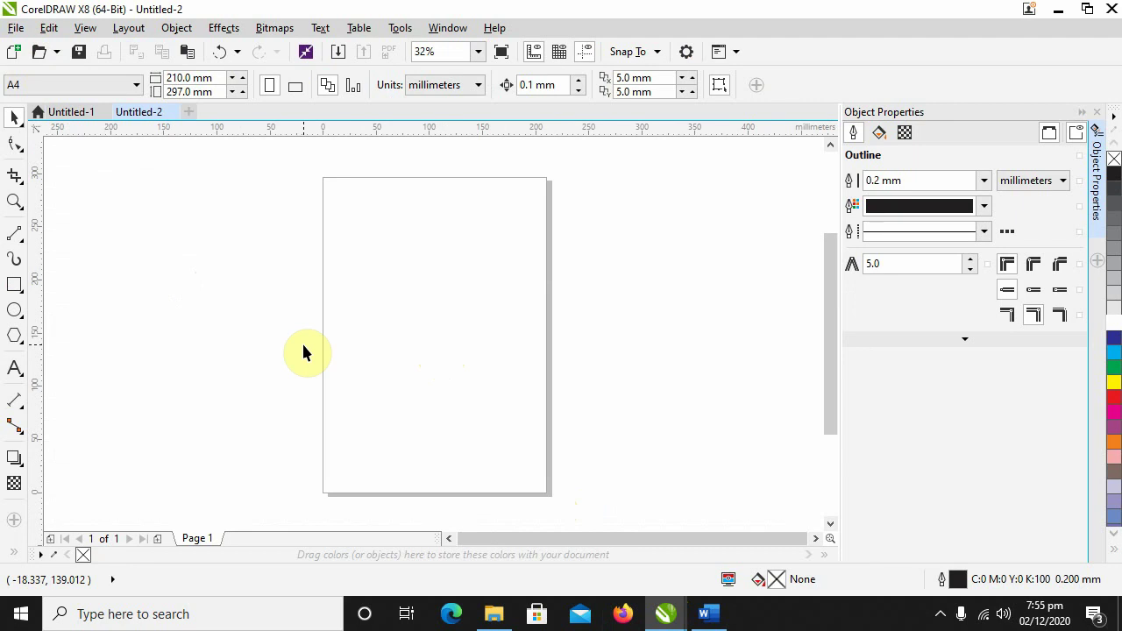
Step: Draw four practice ellipses on and around the page, plus two circles about 96 mm and 71 mm across along the page's left edge
{"action": "left_click", "coordinate": [16, 312]}
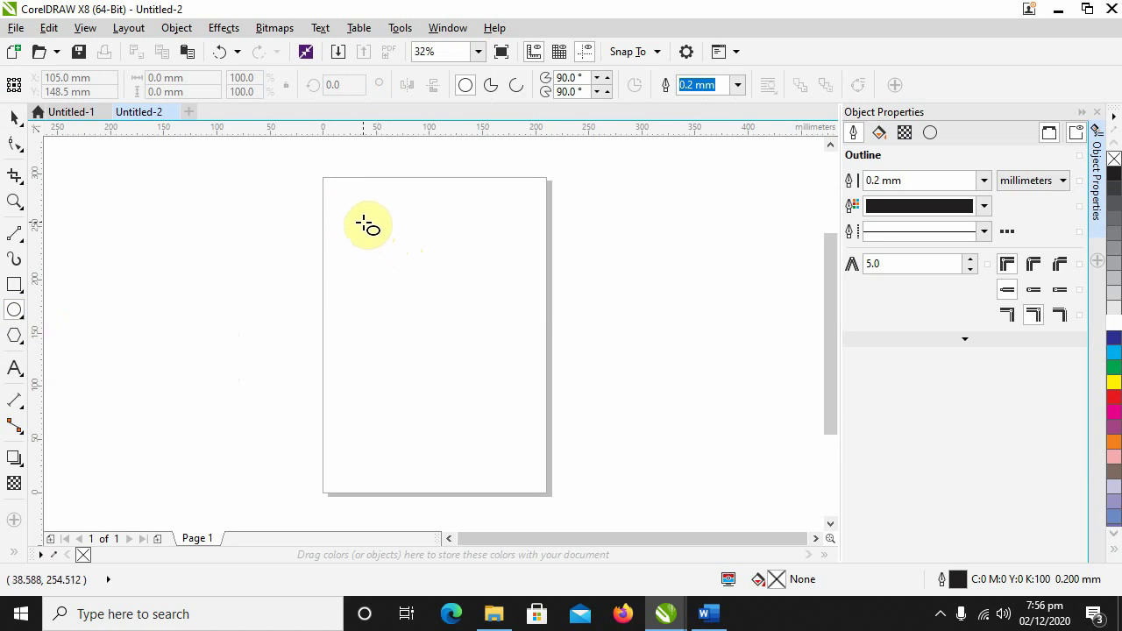
{"action": "left_click_drag", "start_coordinate": [362, 220], "coordinate": [511, 271]}
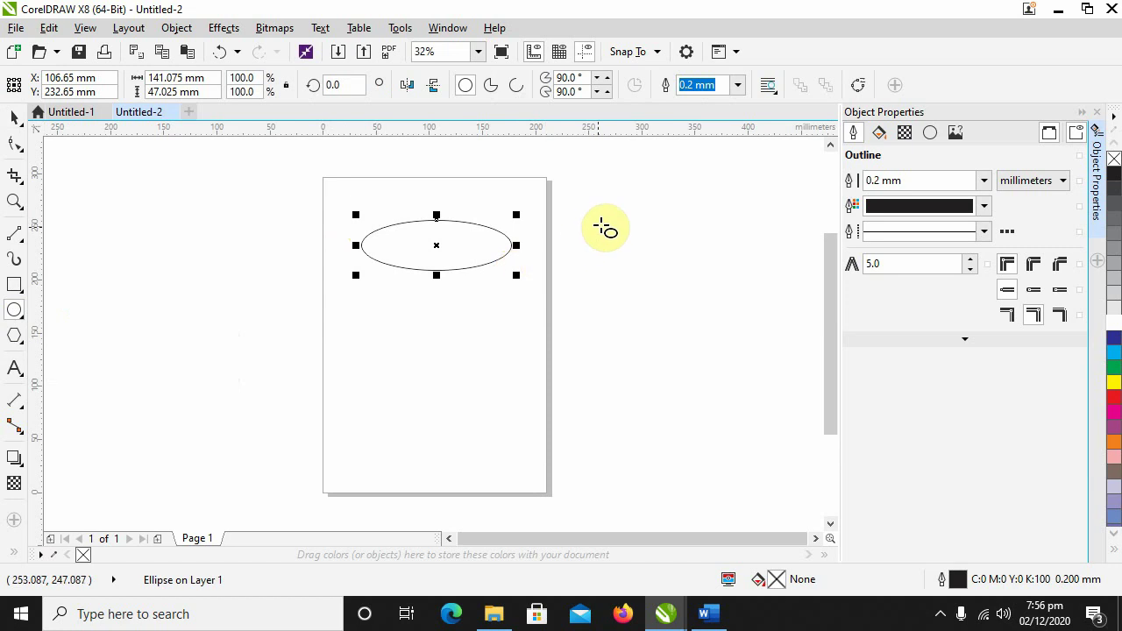
{"action": "left_click_drag", "start_coordinate": [419, 319], "coordinate": [471, 450]}
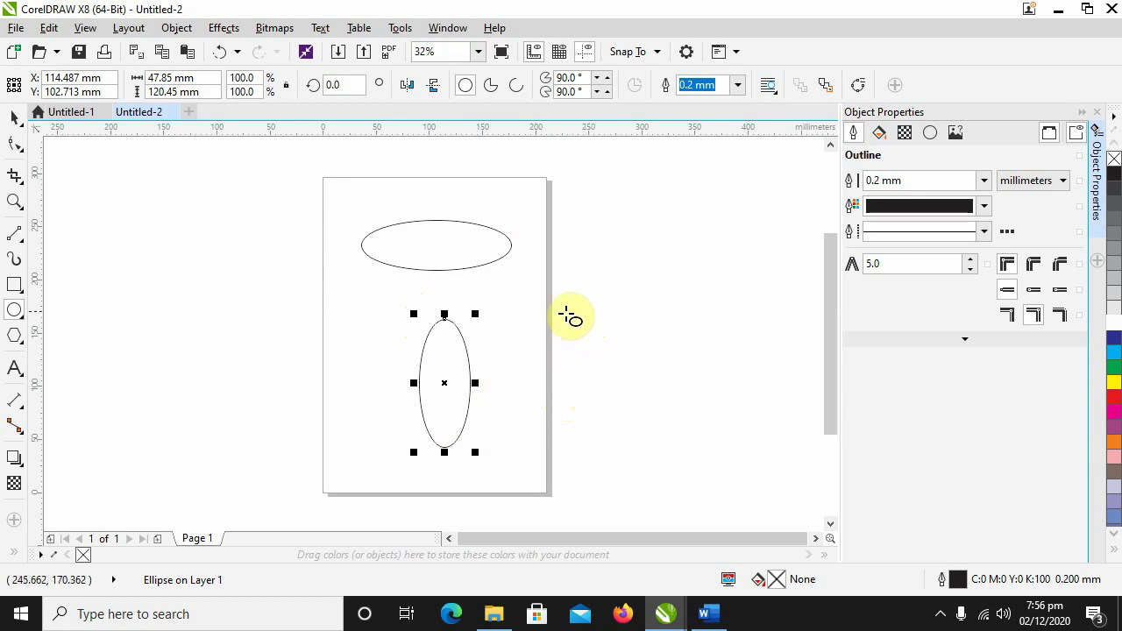
{"action": "mouse_move", "coordinate": [567, 326]}
{"action": "left_mouse_down"}
{"action": "mouse_move", "coordinate": [591, 360]}
{"action": "mouse_move", "coordinate": [617, 479]}
{"action": "left_mouse_up"}
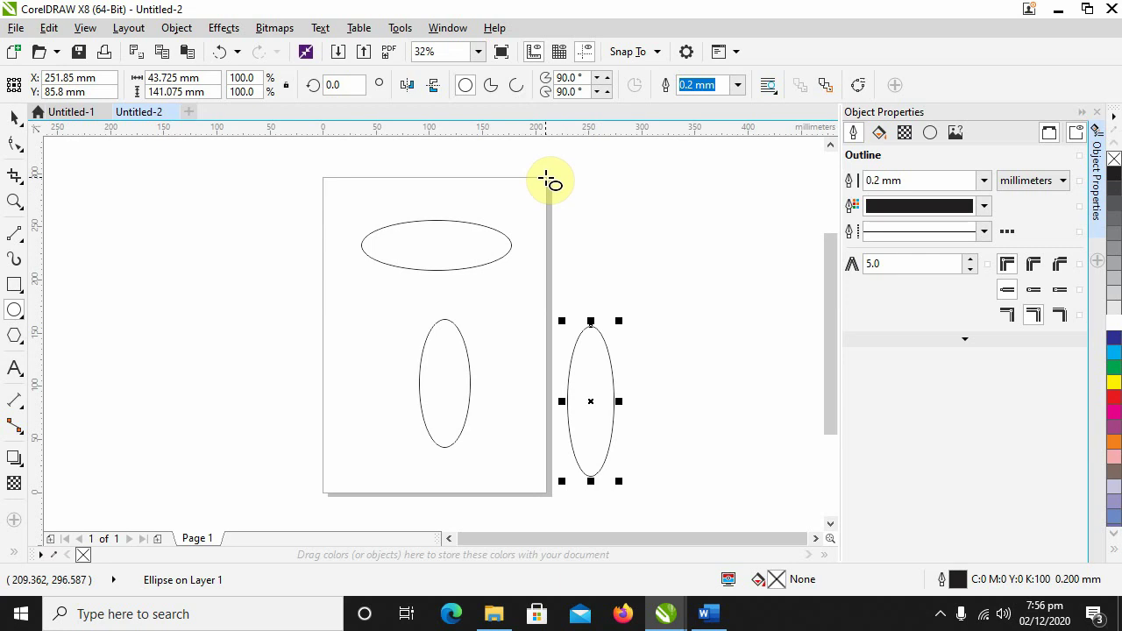
{"action": "left_click_drag", "start_coordinate": [545, 179], "coordinate": [604, 210]}
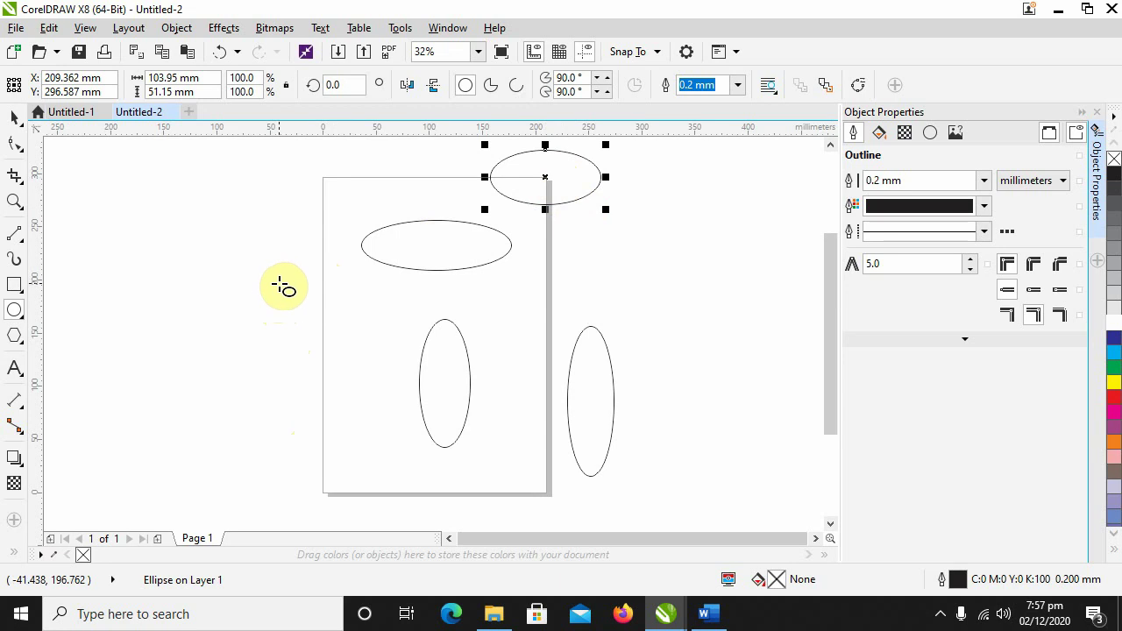
{"action": "left_click_drag", "start_coordinate": [279, 282], "coordinate": [361, 387]}
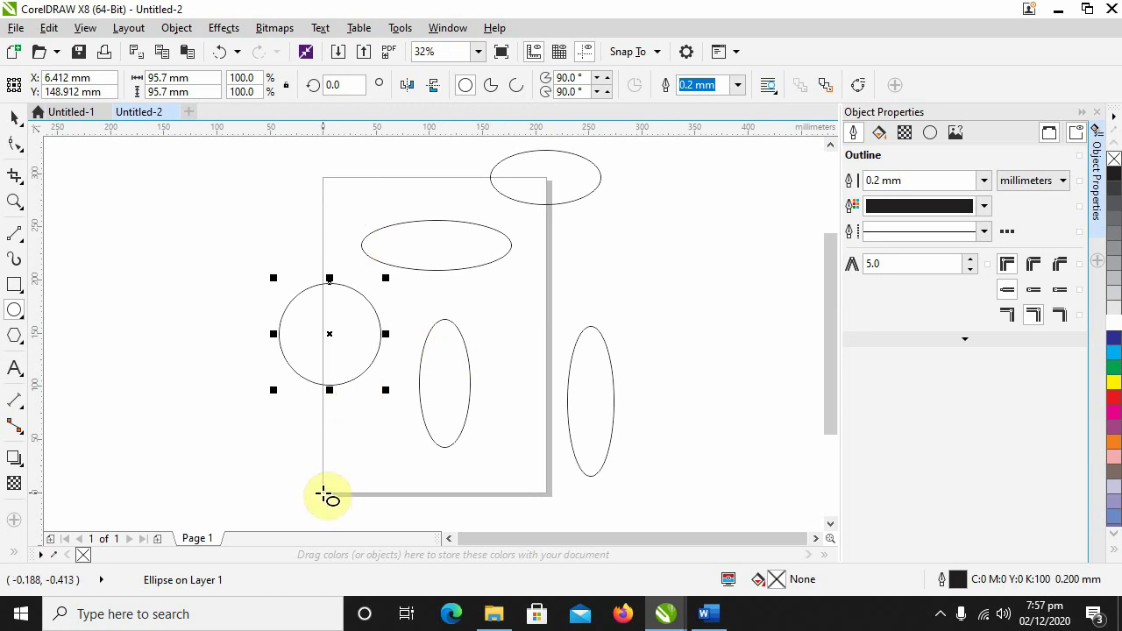
{"action": "left_click_drag", "start_coordinate": [326, 492], "coordinate": [365, 470]}
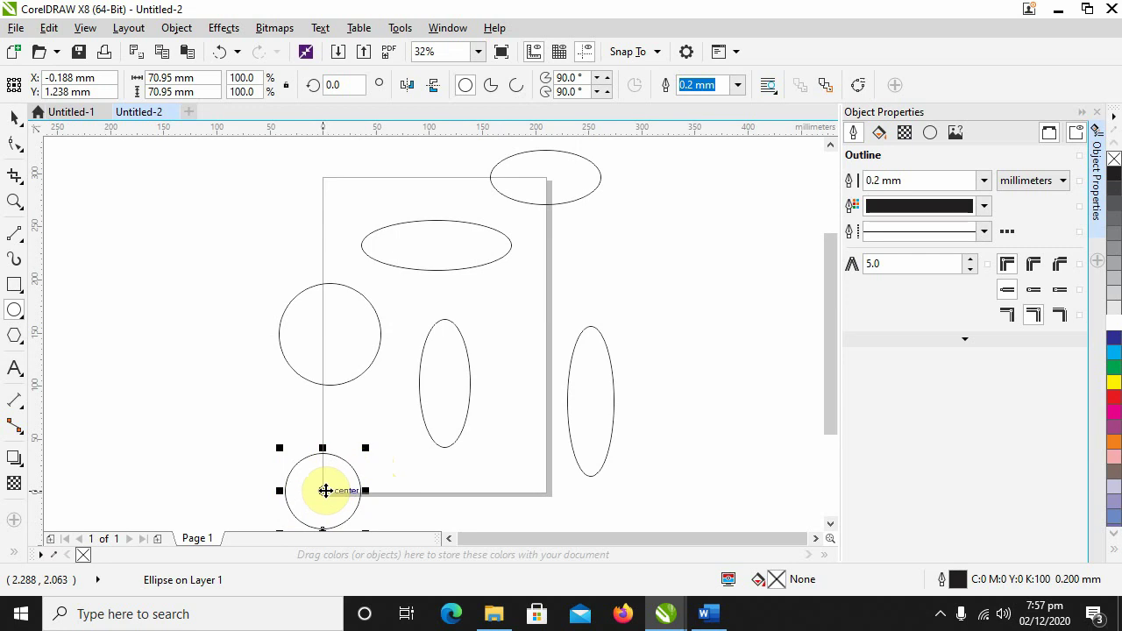
Step: Select all six practice ellipses and circles and delete them
{"action": "left_click", "coordinate": [15, 118]}
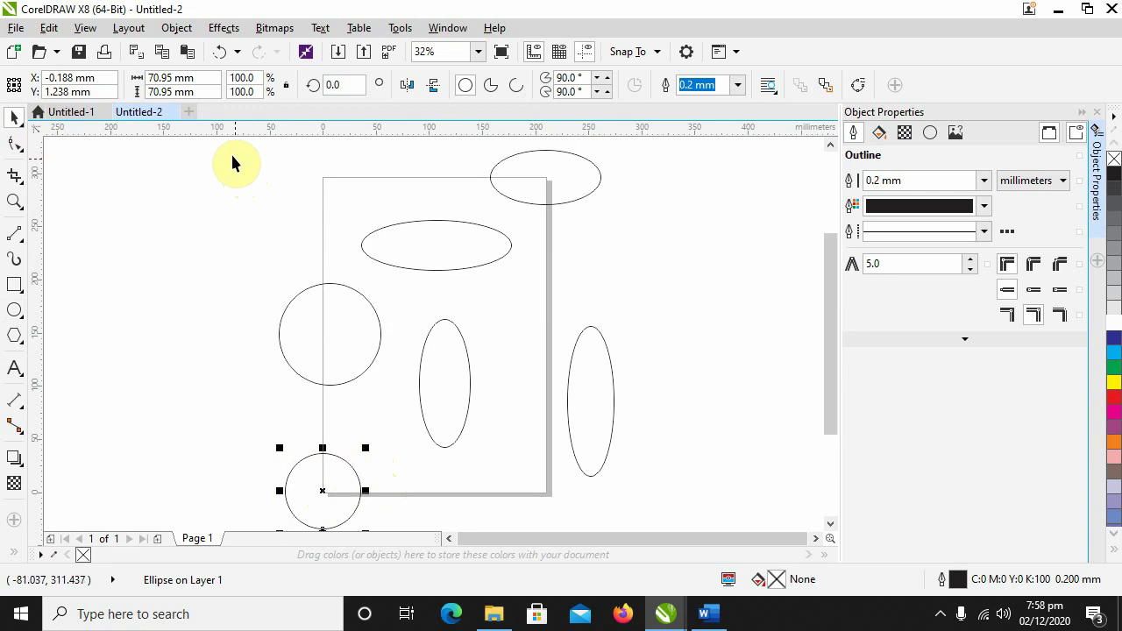
{"action": "mouse_move", "coordinate": [232, 162]}
{"action": "left_mouse_down"}
{"action": "mouse_move", "coordinate": [394, 242]}
{"action": "mouse_move", "coordinate": [643, 508]}
{"action": "mouse_move", "coordinate": [645, 531]}
{"action": "mouse_move", "coordinate": [639, 489]}
{"action": "left_mouse_up"}
{"action": "left_click_drag", "start_coordinate": [831, 363], "coordinate": [838, 342]}
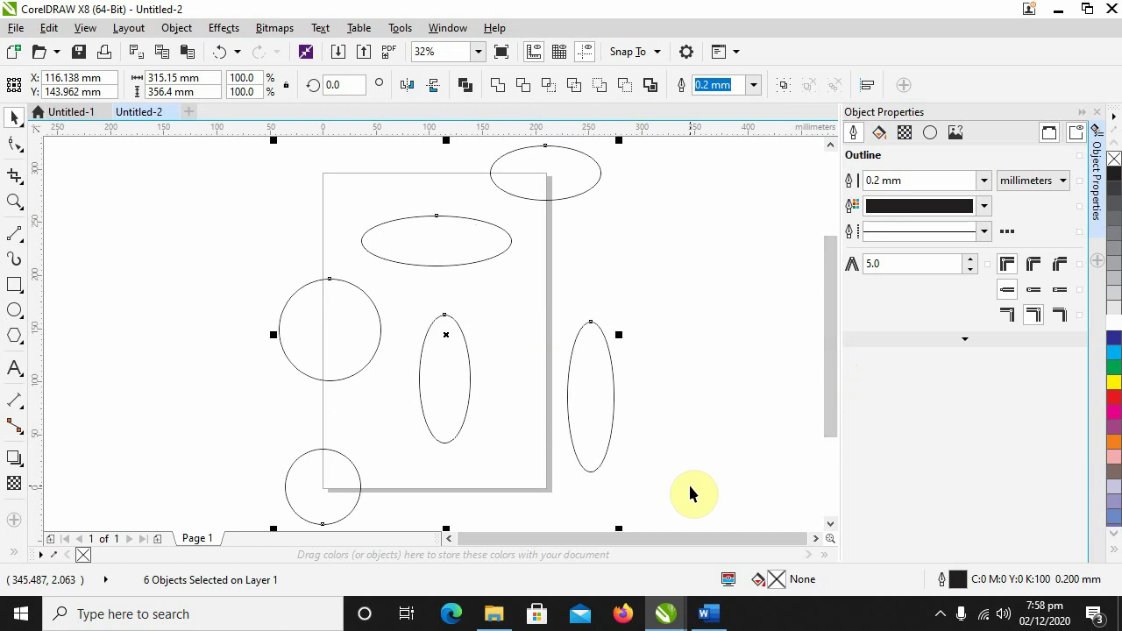
{"action": "key", "text": "Delete"}
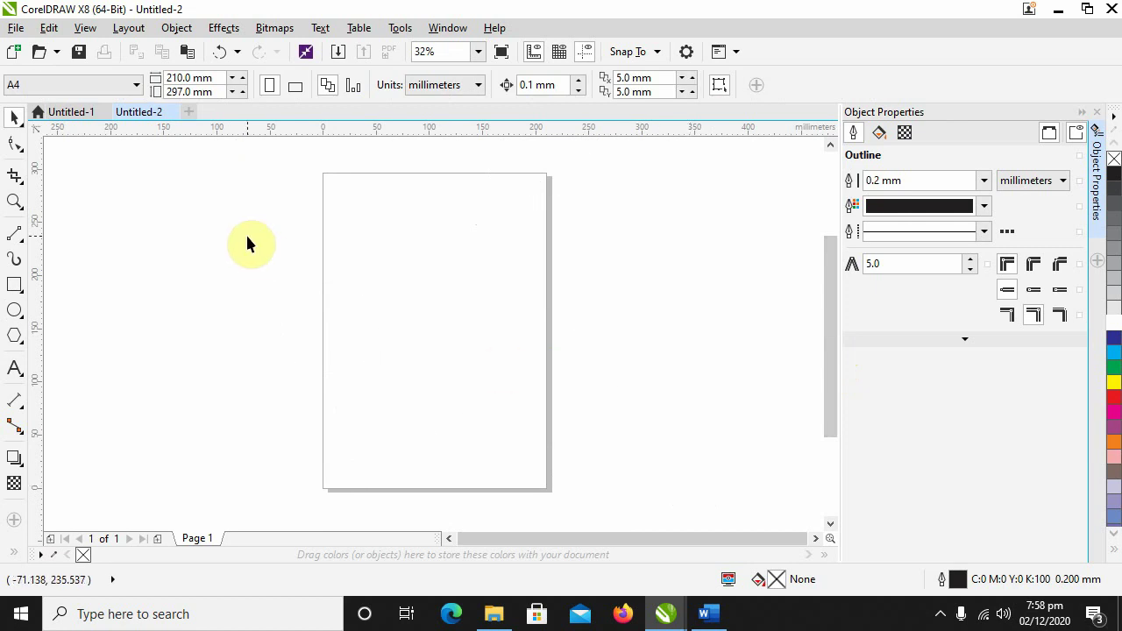
Step: View the Google Photos logo in photos_96dp.png from the l1 folder, and return to the Untitled-2 drawing in CorelDRAW
{"action": "left_click", "coordinate": [15, 315]}
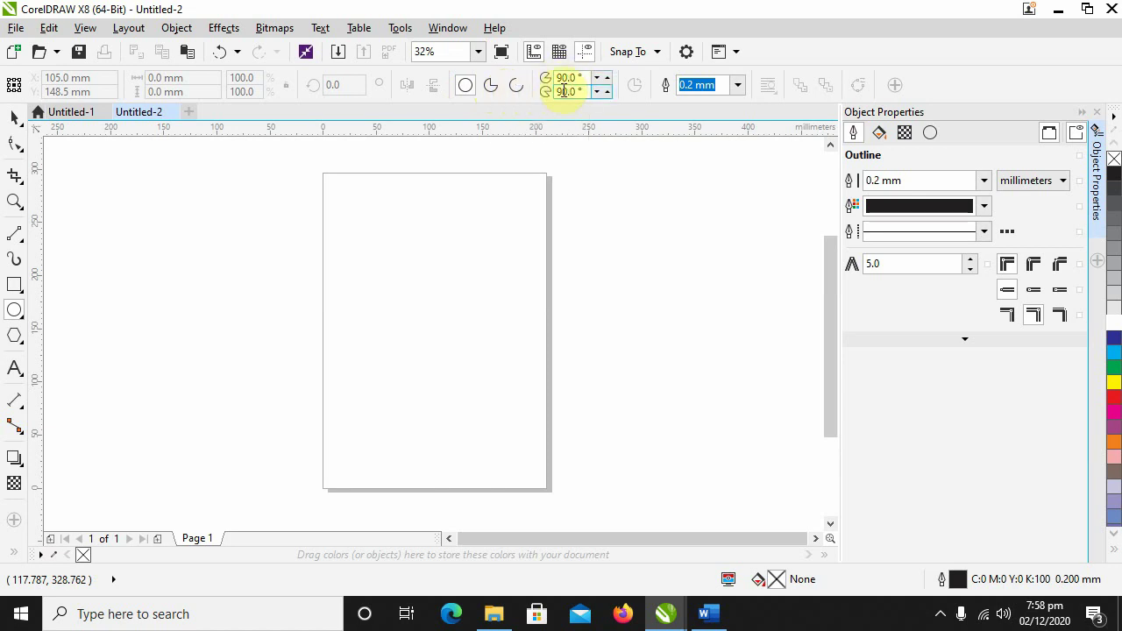
{"action": "left_click", "coordinate": [496, 621]}
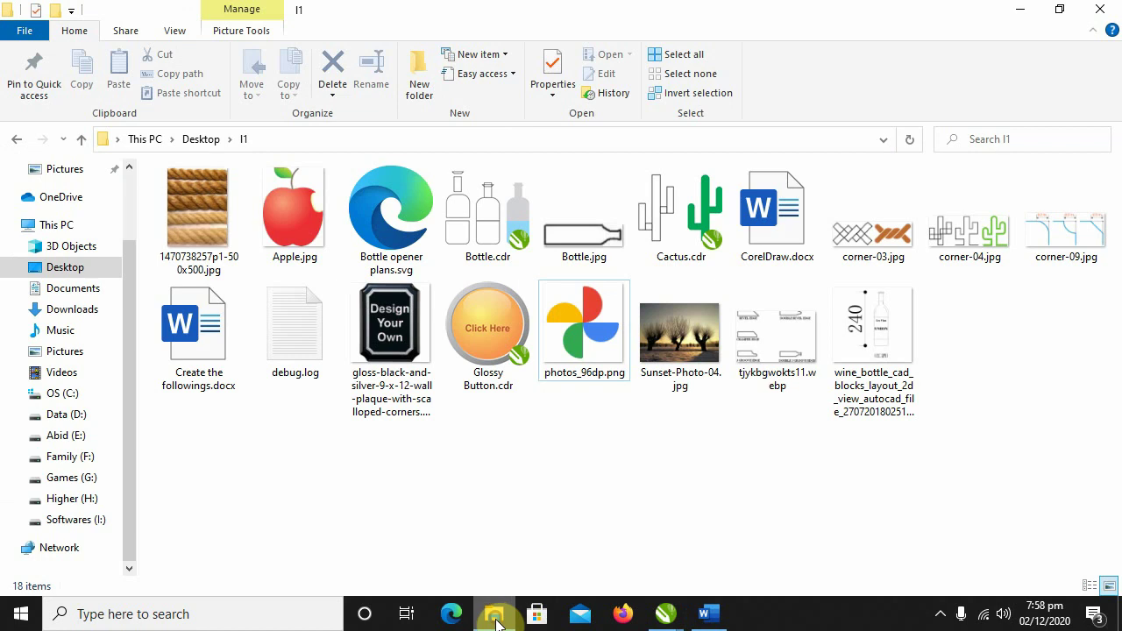
{"action": "double_click", "coordinate": [605, 342]}
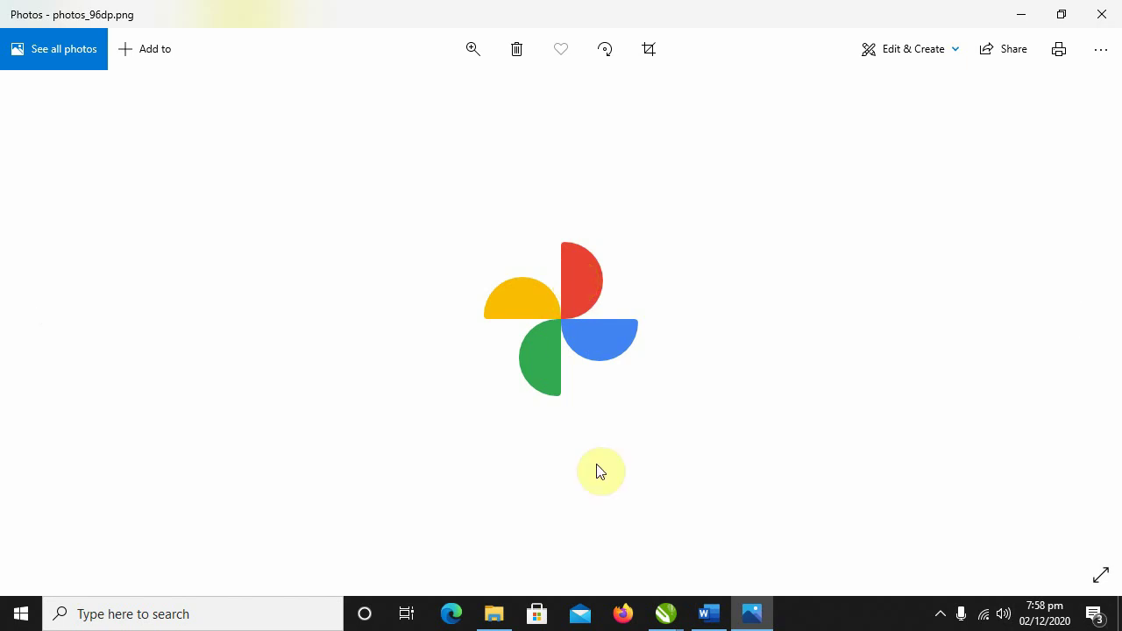
{"action": "left_click", "coordinate": [666, 614]}
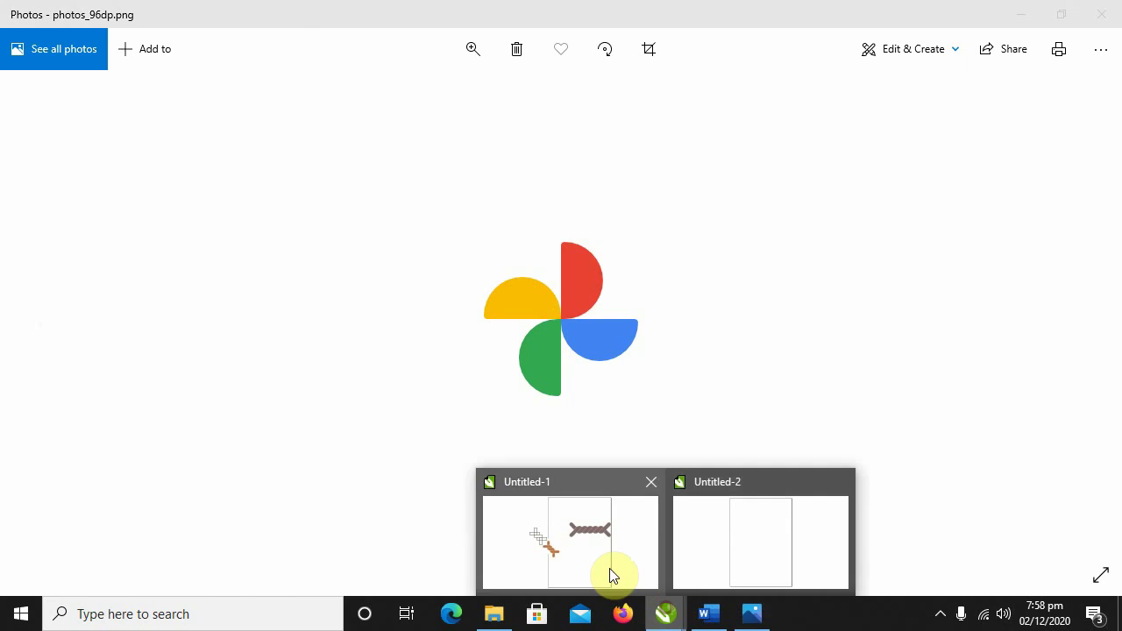
{"action": "left_click", "coordinate": [733, 543]}
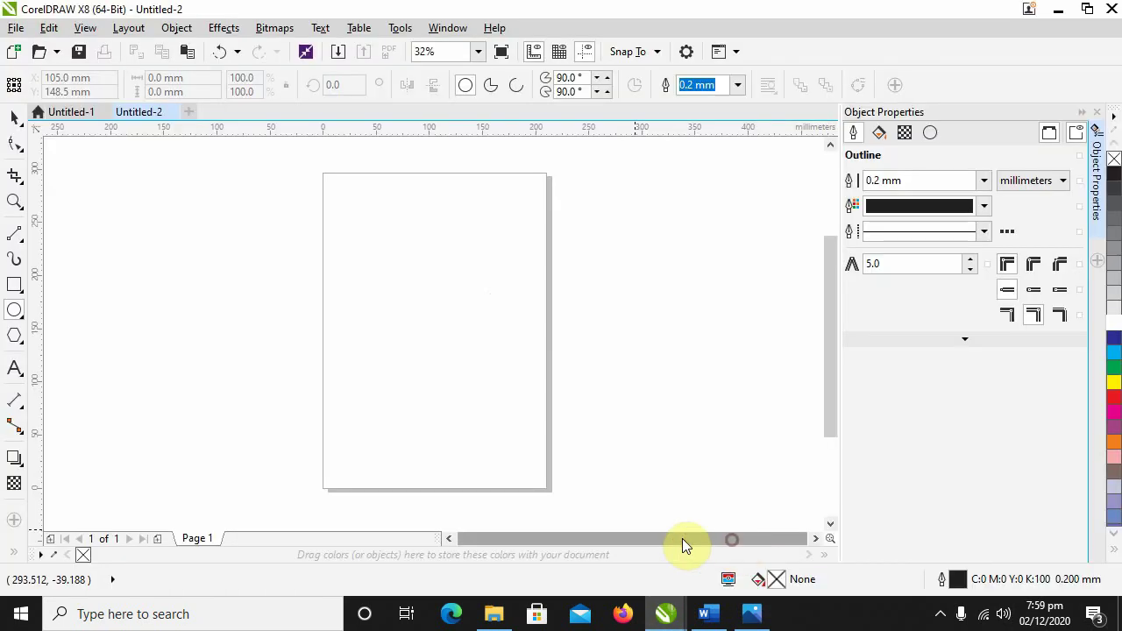
Step: Draw a circle about 95 mm in diameter near the middle of the page and change it to a pie
{"action": "left_click", "coordinate": [17, 312]}
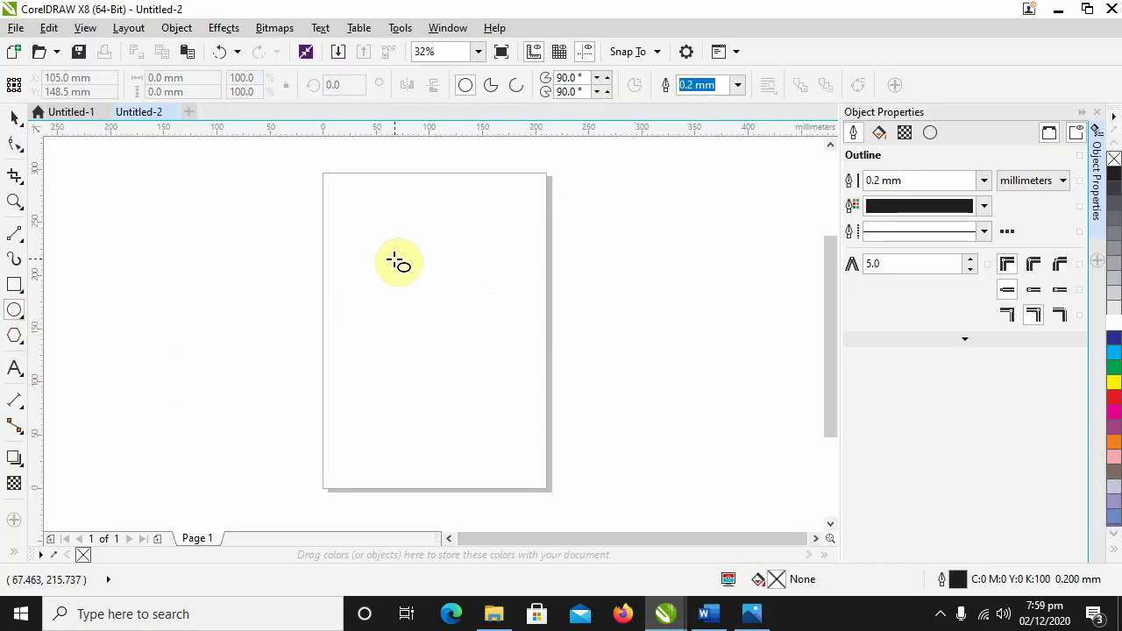
{"action": "left_click_drag", "start_coordinate": [396, 258], "coordinate": [474, 359]}
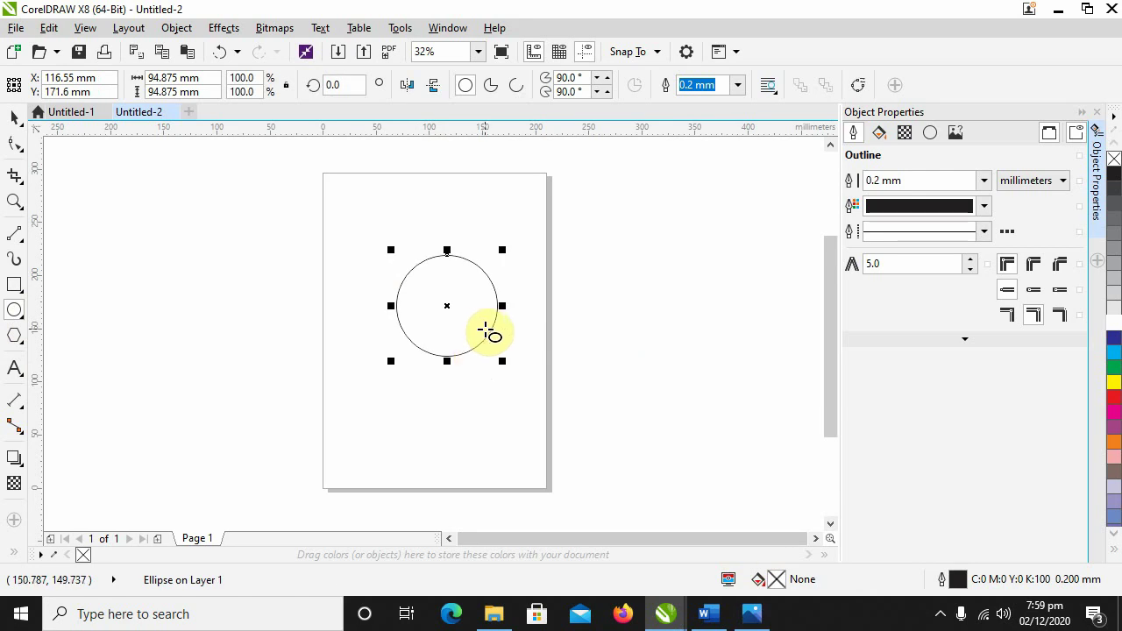
{"action": "left_click", "coordinate": [493, 90]}
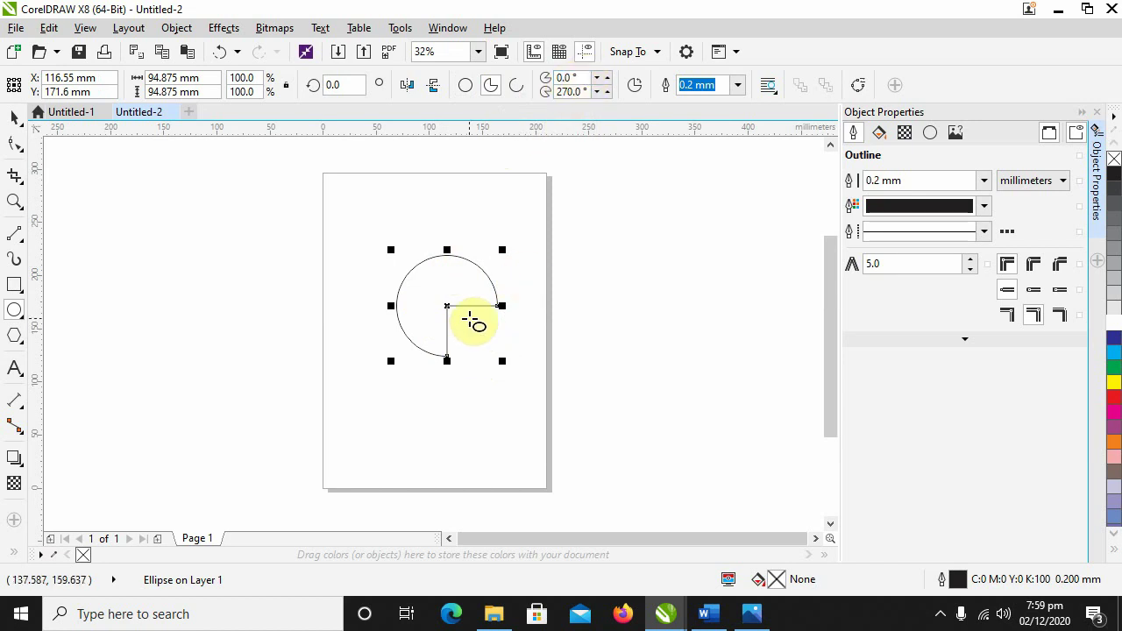
Step: Reopen photos_96dp.png to examine the shape of the logo's red petal, and return to the pie in Untitled-2
{"action": "left_click", "coordinate": [495, 613]}
{"action": "double_click", "coordinate": [590, 359]}
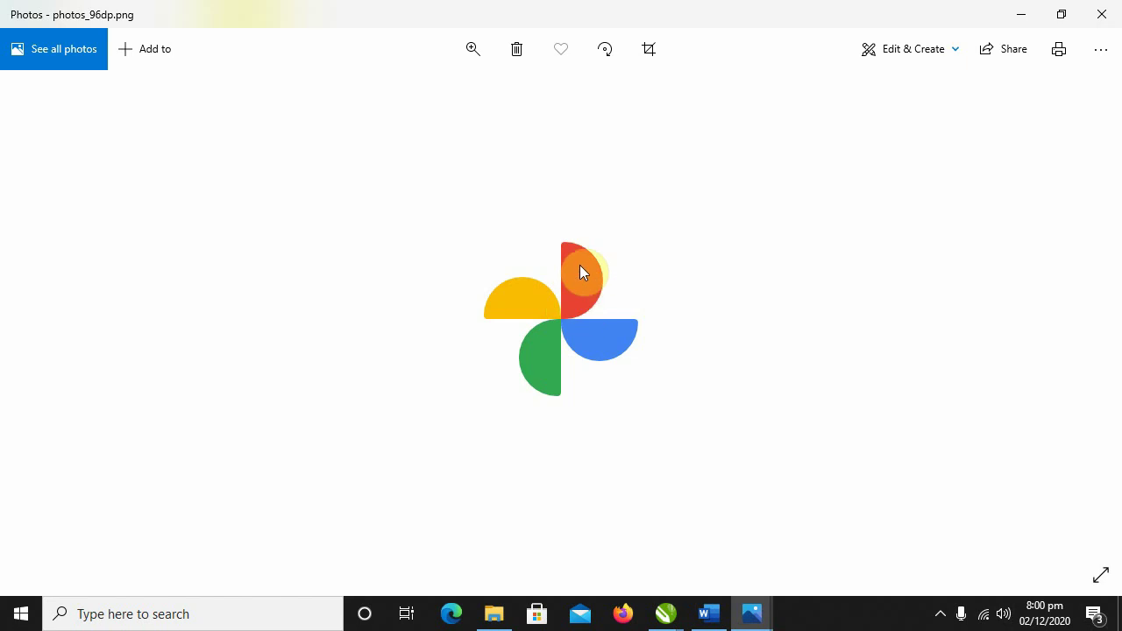
{"action": "left_click", "coordinate": [666, 614]}
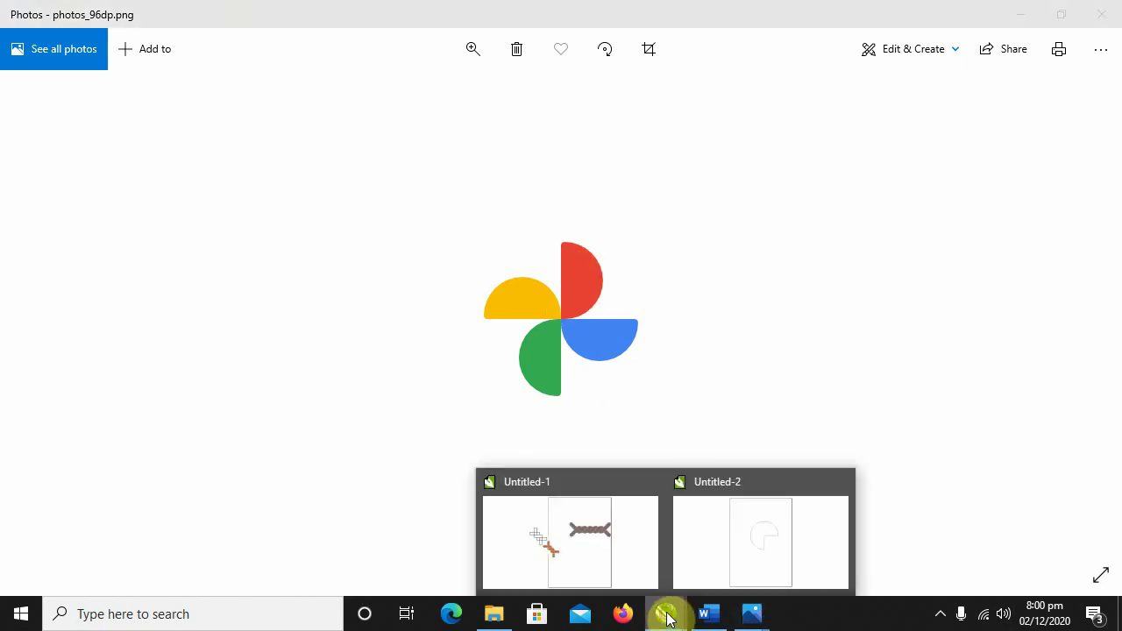
{"action": "left_click", "coordinate": [688, 539]}
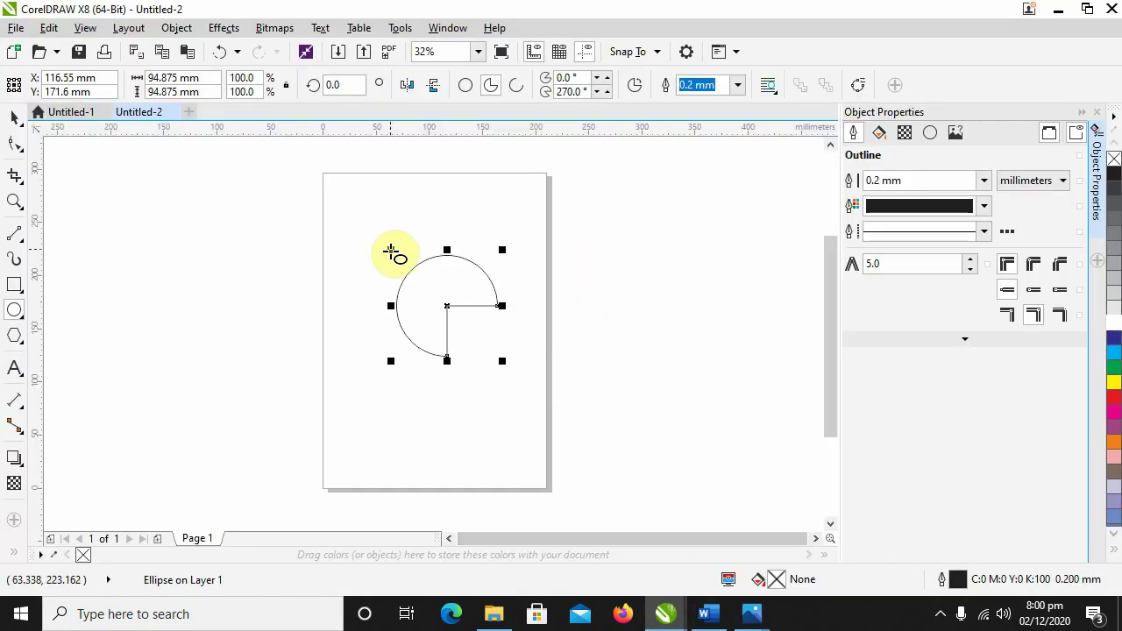
Step: Set the pie's starting angle to 270° and its ending angle to 90° to form a right-facing half circle
{"action": "left_click", "coordinate": [577, 79]}
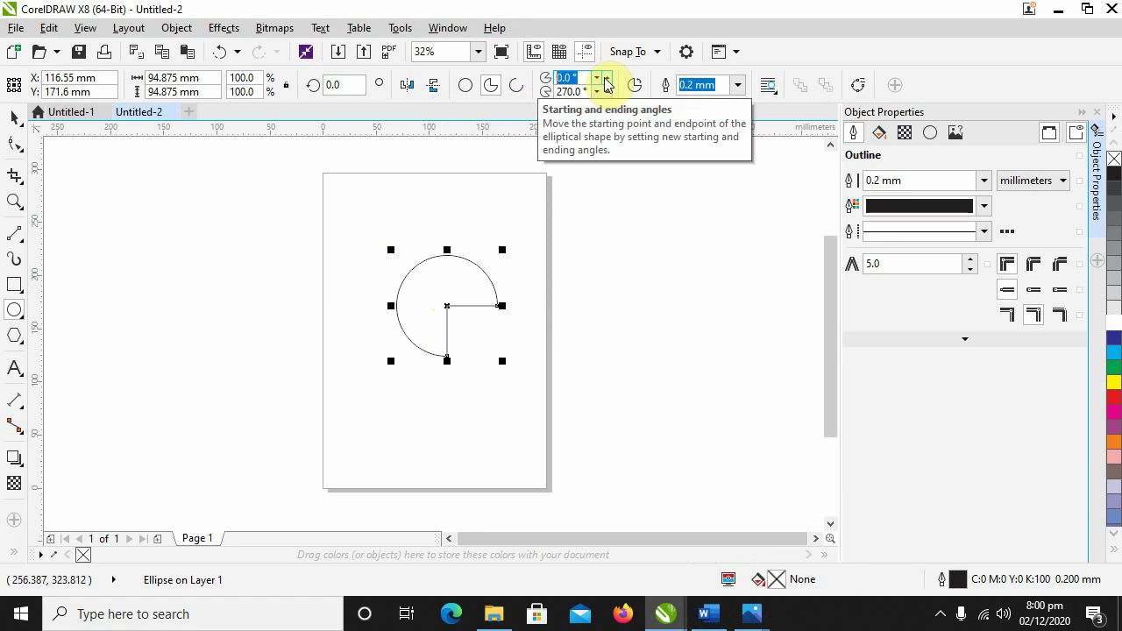
{"action": "type", "text": "270"}
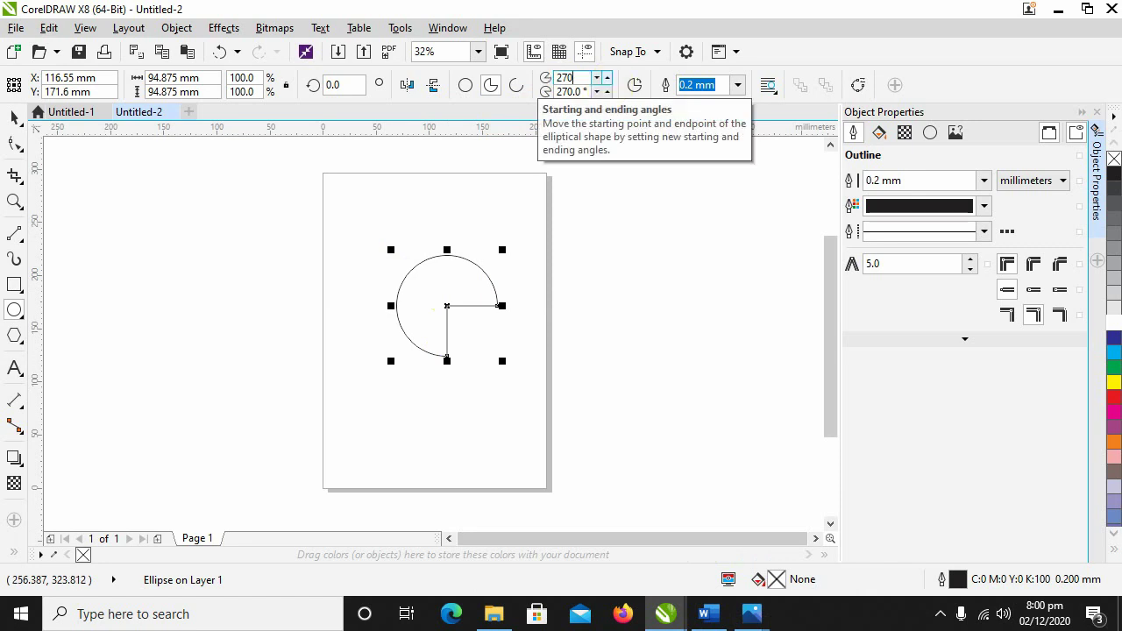
{"action": "double_click", "coordinate": [593, 91]}
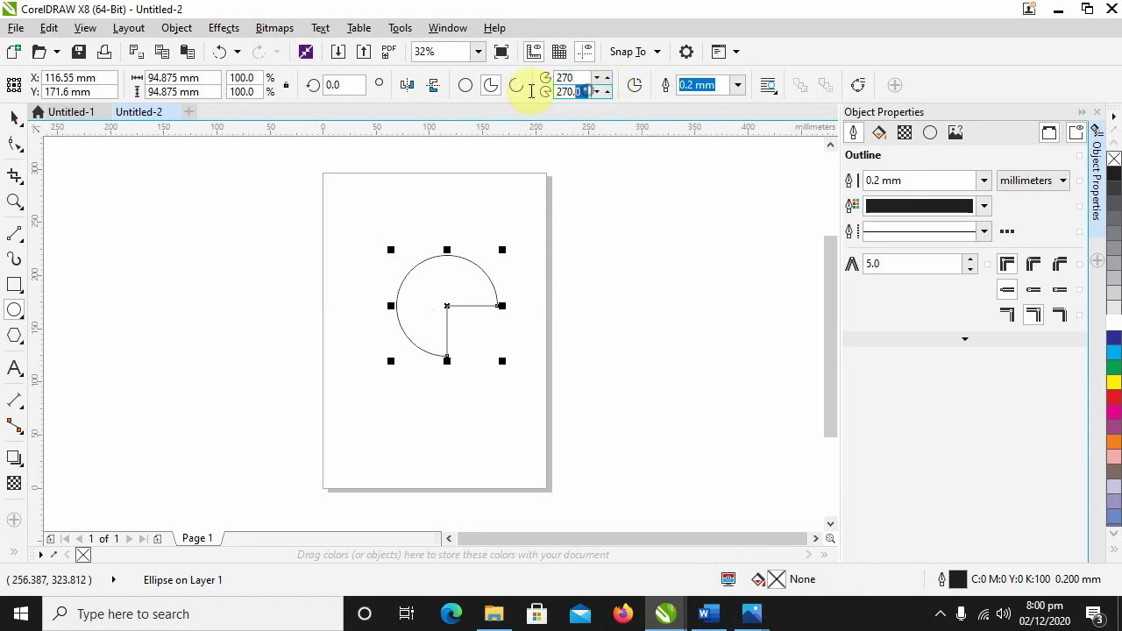
{"action": "type", "text": "90"}
{"action": "key", "text": "Return"}
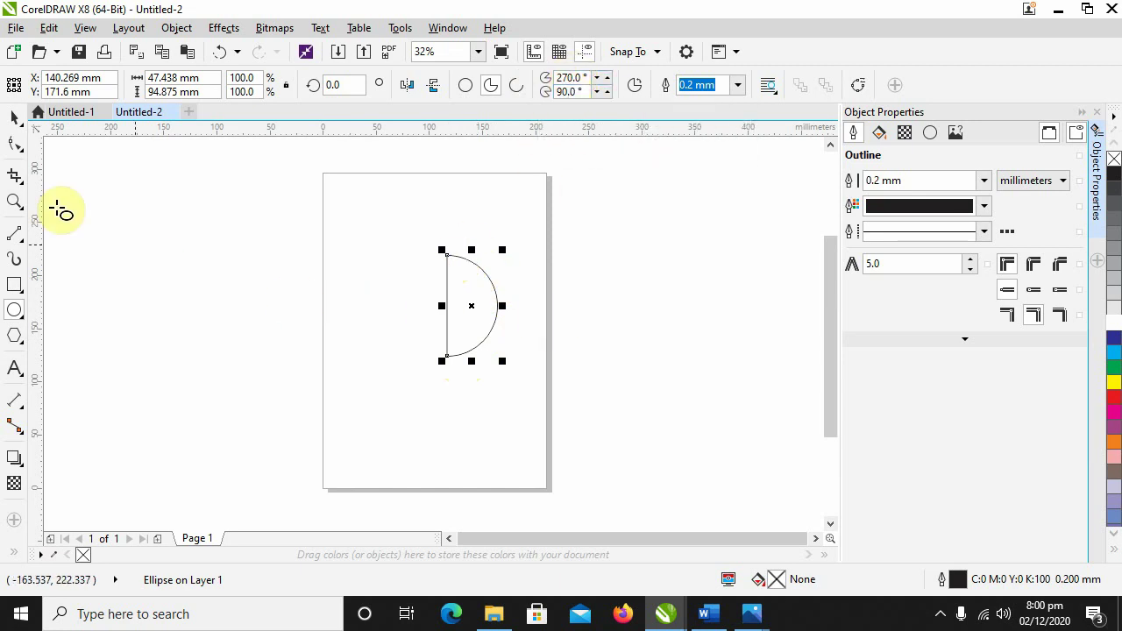
Step: Check the half circle against the logo petals in photos_96dp.png, and return to the drawing with the half circle selected
{"action": "left_click", "coordinate": [16, 117]}
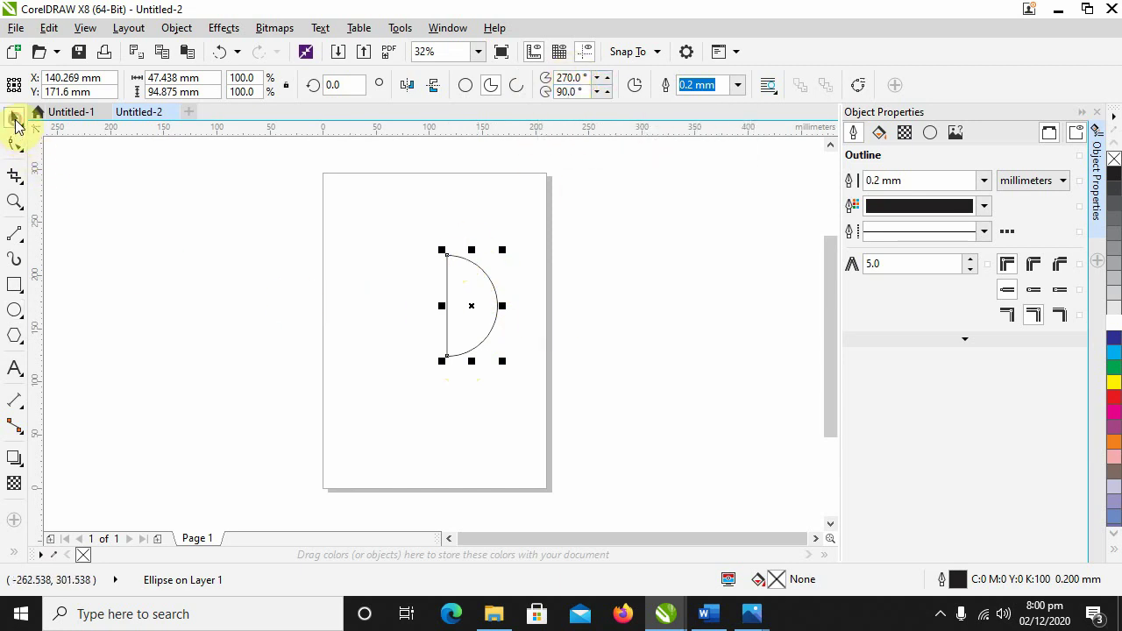
{"action": "left_click", "coordinate": [496, 619]}
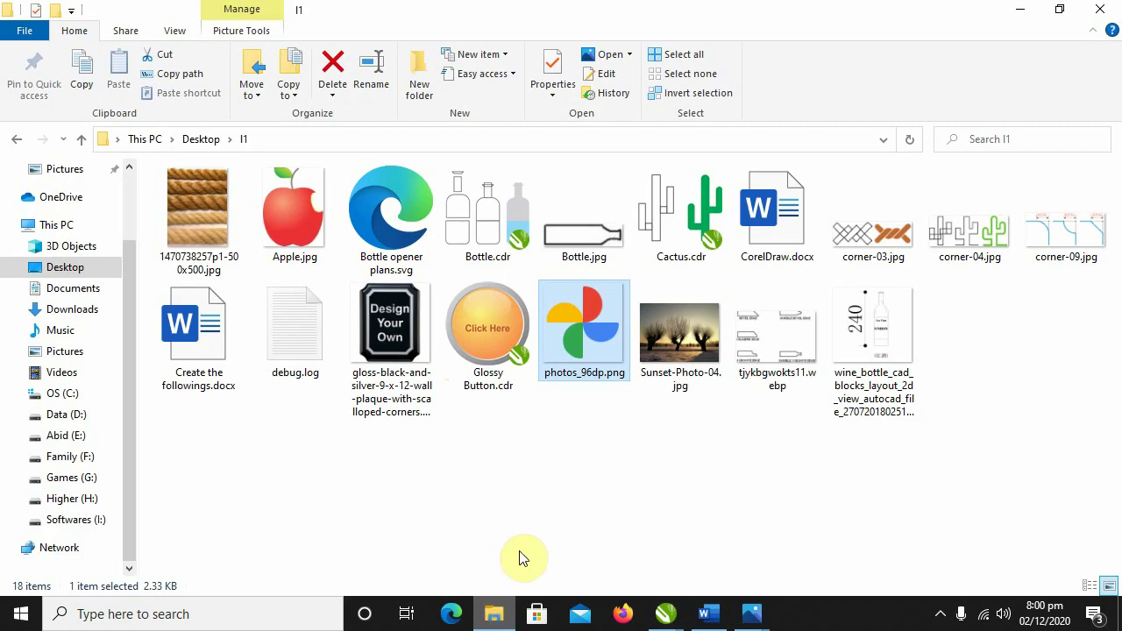
{"action": "double_click", "coordinate": [588, 351]}
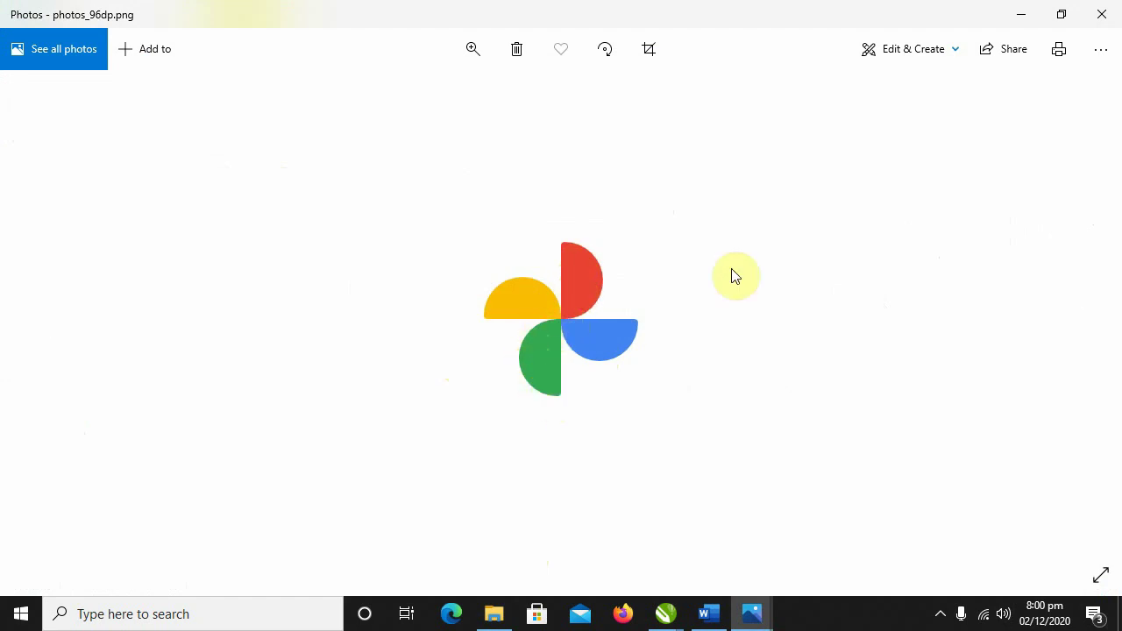
{"action": "left_click", "coordinate": [1019, 14]}
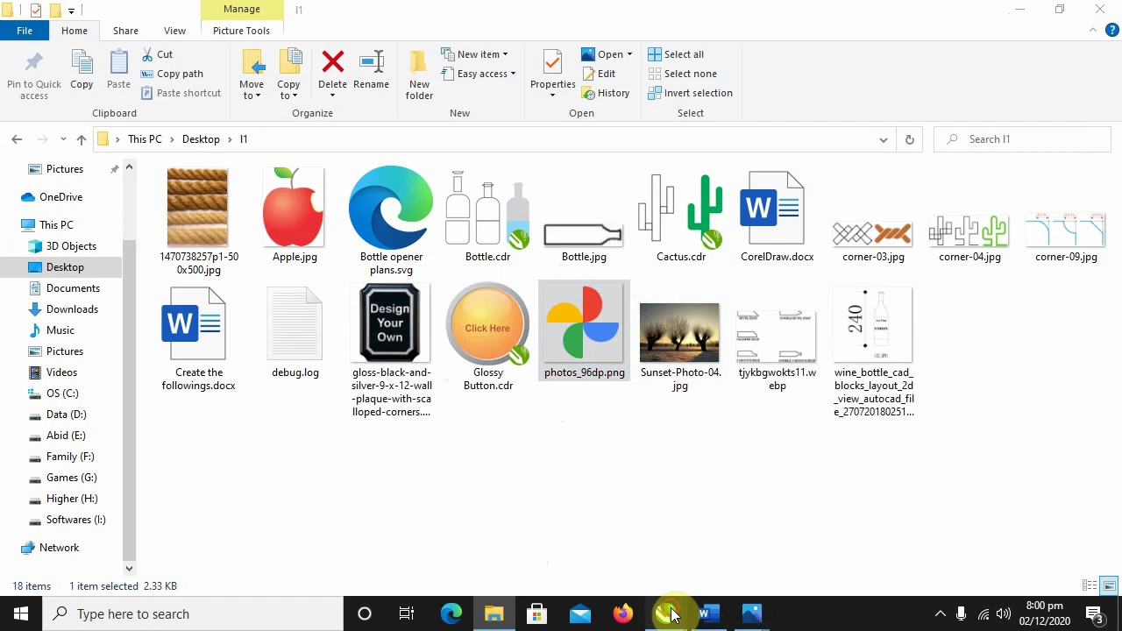
{"action": "mouse_move", "coordinate": [666, 614]}
{"action": "left_click", "coordinate": [775, 539]}
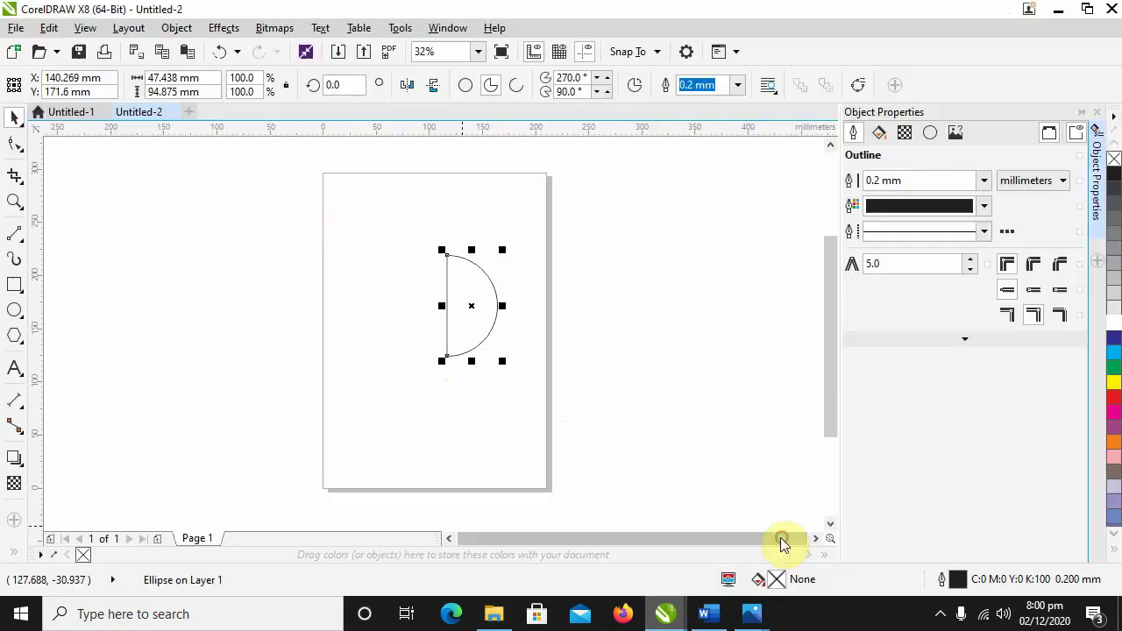
{"action": "left_click", "coordinate": [540, 301]}
{"action": "left_click", "coordinate": [494, 294]}
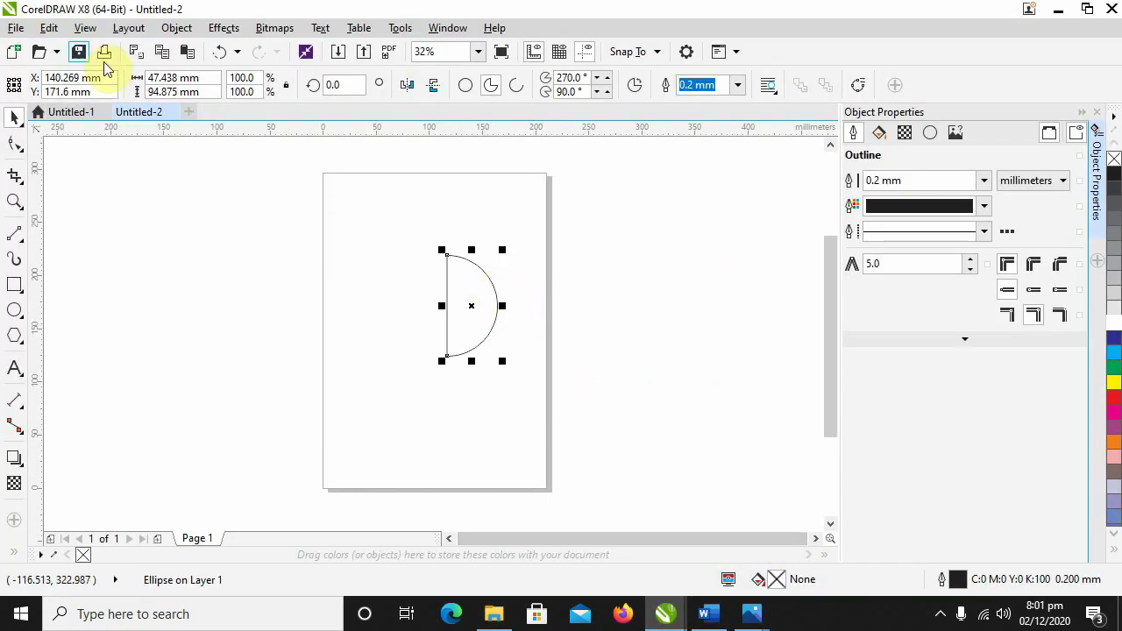
Step: Duplicate the half circle with a 5.0 mm horizontal and vertical offset and place the copy just outside the page's right edge
{"action": "left_click", "coordinate": [49, 28]}
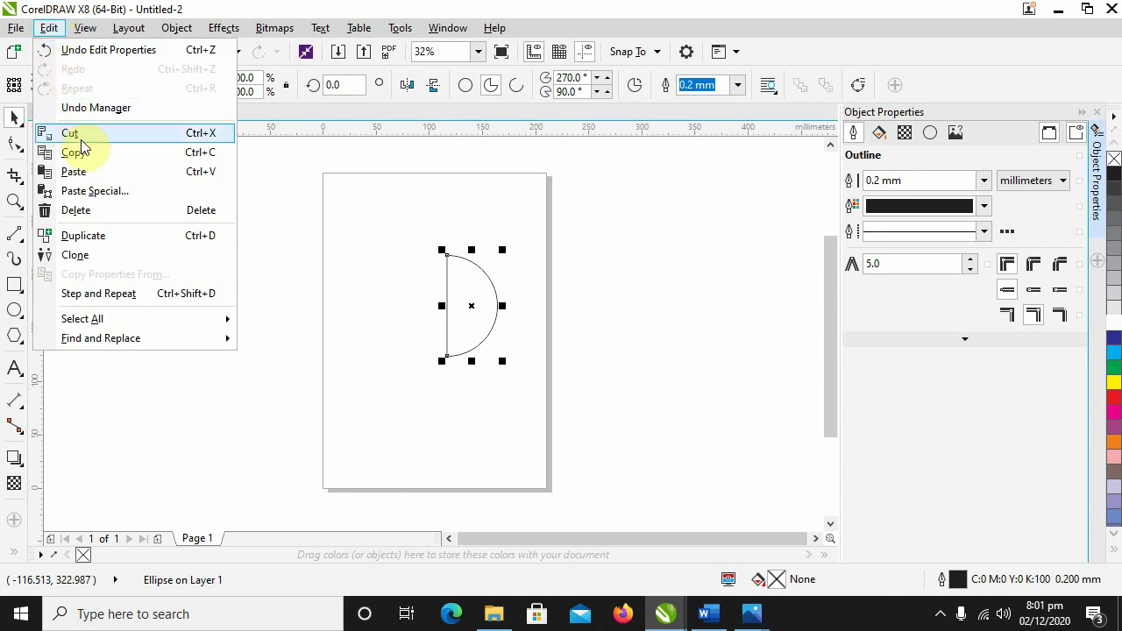
{"action": "left_click", "coordinate": [138, 243]}
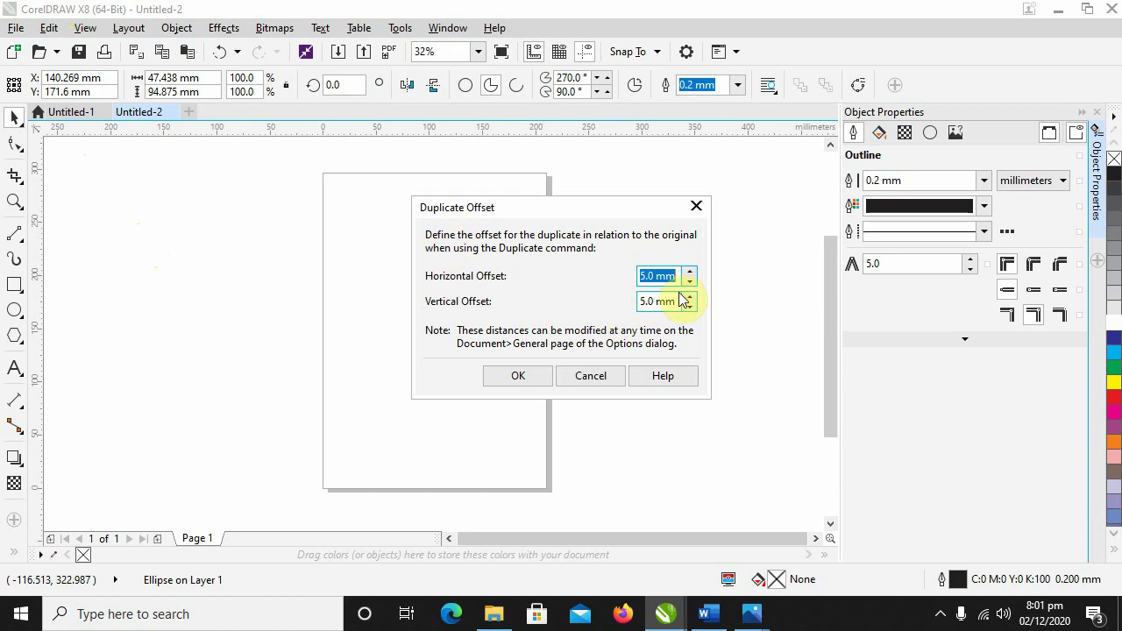
{"action": "left_click_drag", "start_coordinate": [561, 207], "coordinate": [691, 197]}
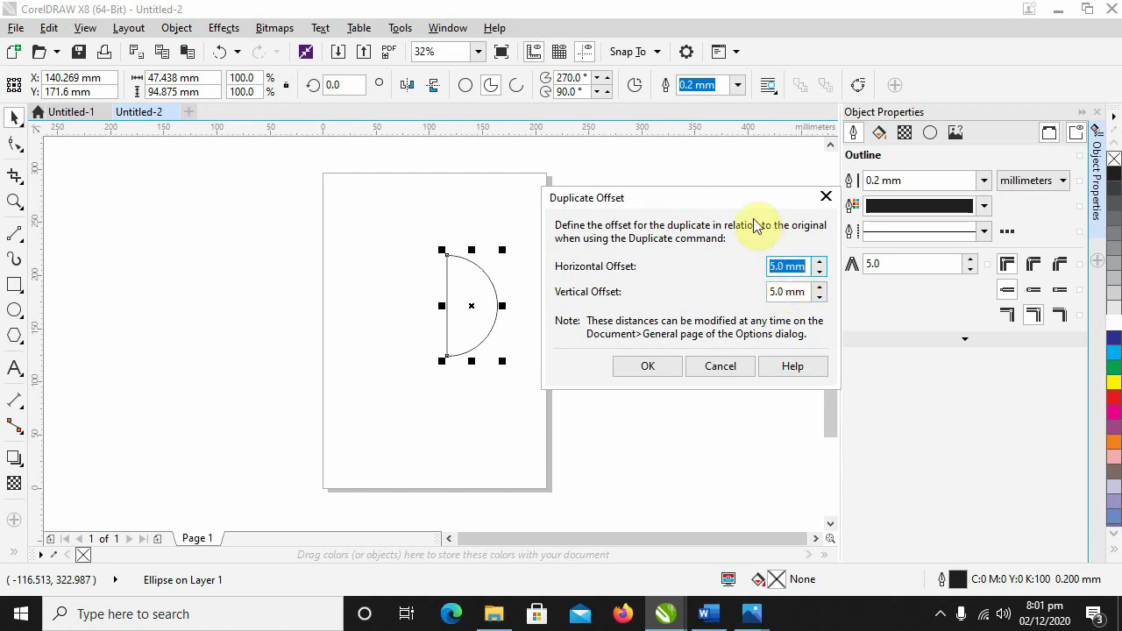
{"action": "left_click_drag", "start_coordinate": [741, 204], "coordinate": [739, 171]}
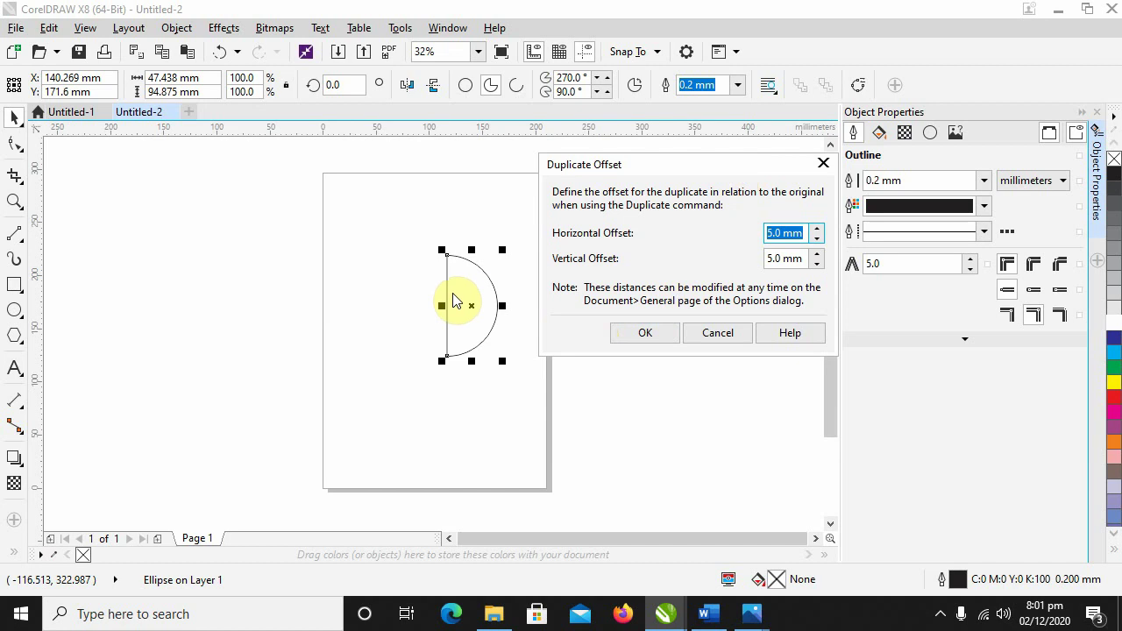
{"action": "left_click", "coordinate": [647, 334]}
{"action": "left_click_drag", "start_coordinate": [473, 302], "coordinate": [596, 283]}
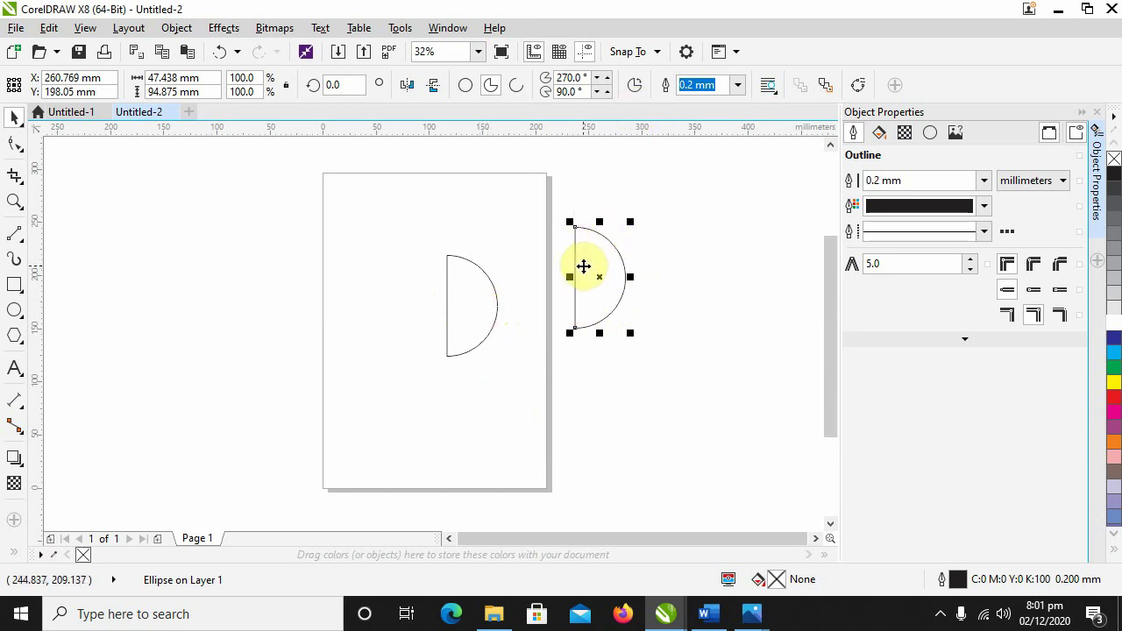
Step: Reverse the copied pie so it faces left and snap its upper corner to the lower corner of the original half circle
{"action": "left_click", "coordinate": [633, 87]}
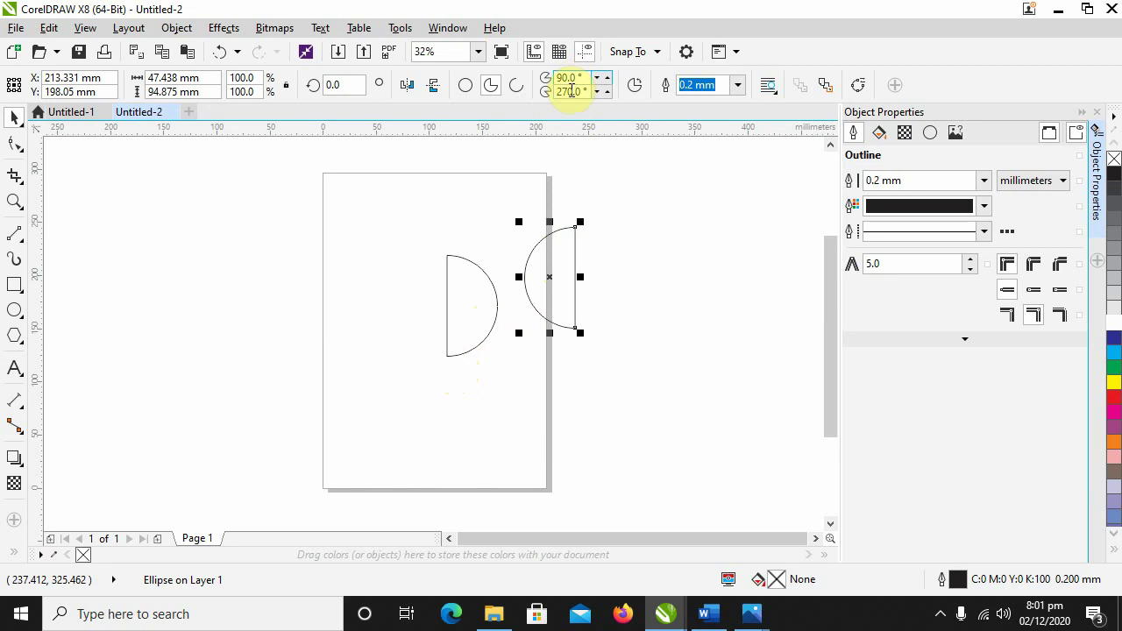
{"action": "left_click", "coordinate": [574, 227]}
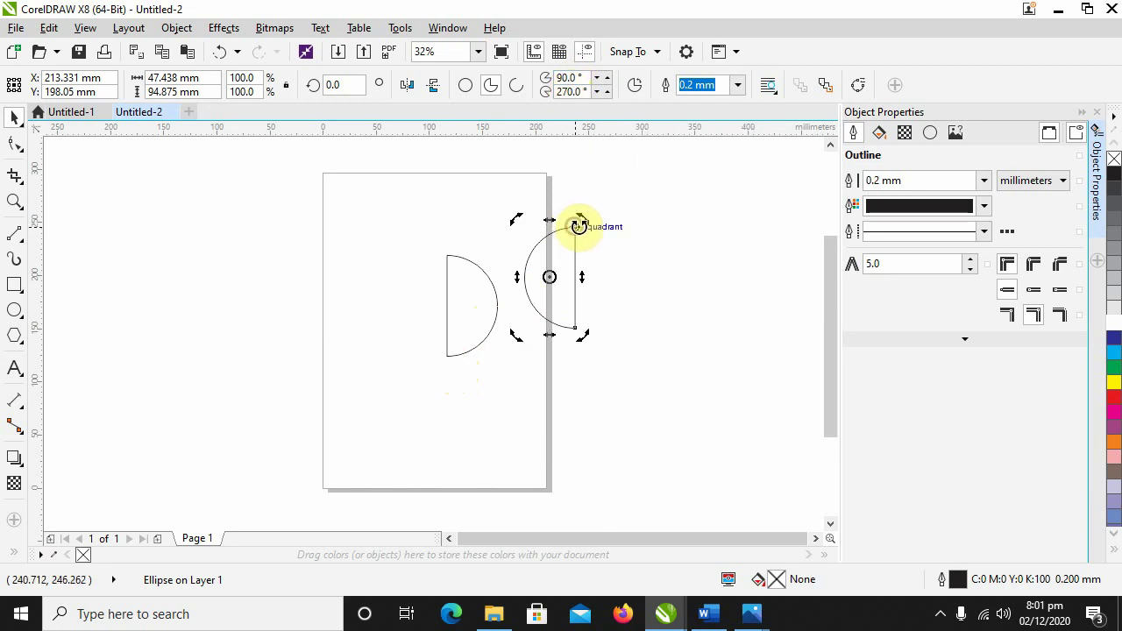
{"action": "left_click", "coordinate": [615, 260]}
{"action": "scroll", "coordinate": [577, 229], "scroll_direction": "up", "scroll_amount": 4}
{"action": "left_click", "coordinate": [562, 268]}
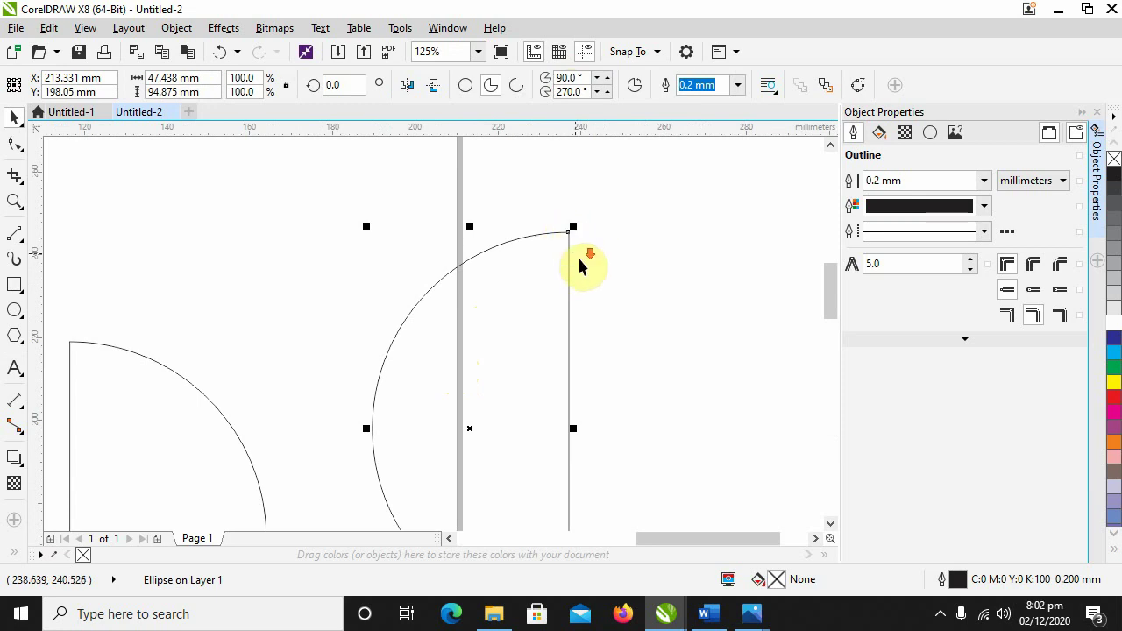
{"action": "scroll", "coordinate": [584, 258], "scroll_direction": "down", "scroll_amount": 2}
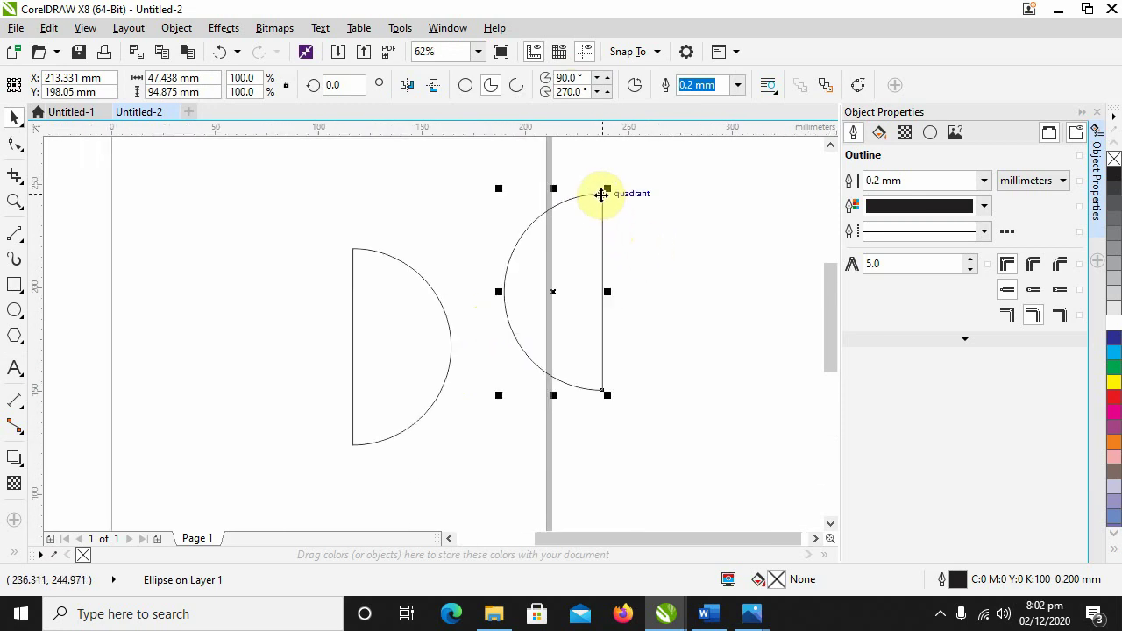
{"action": "left_click_drag", "start_coordinate": [600, 194], "coordinate": [354, 447]}
{"action": "scroll", "coordinate": [438, 452], "scroll_direction": "down", "scroll_amount": 1}
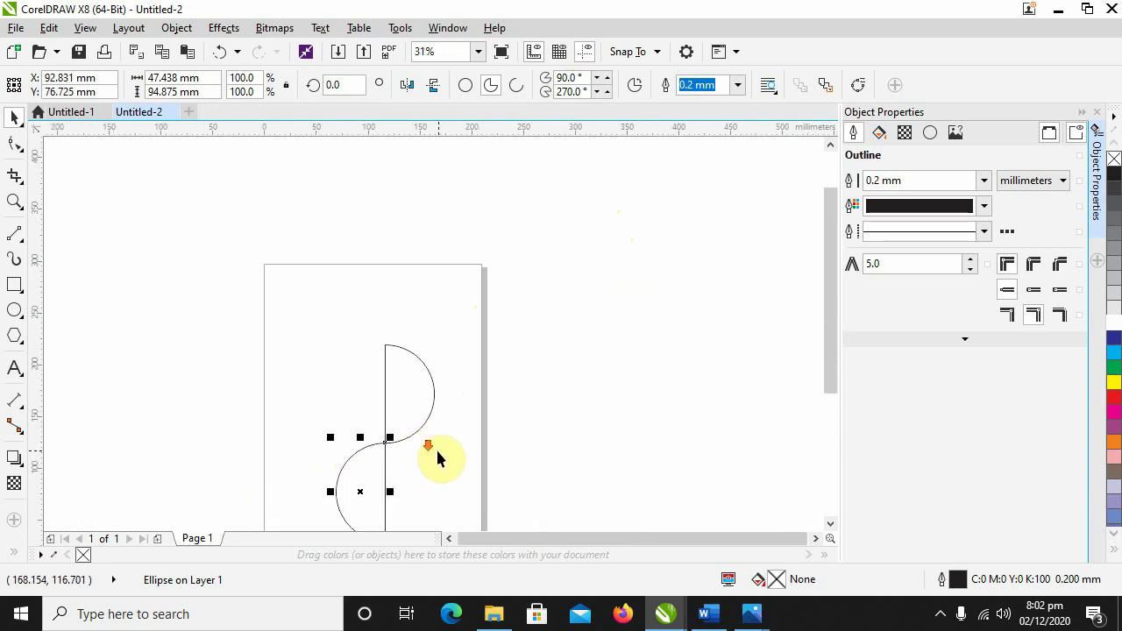
{"action": "left_click", "coordinate": [486, 361]}
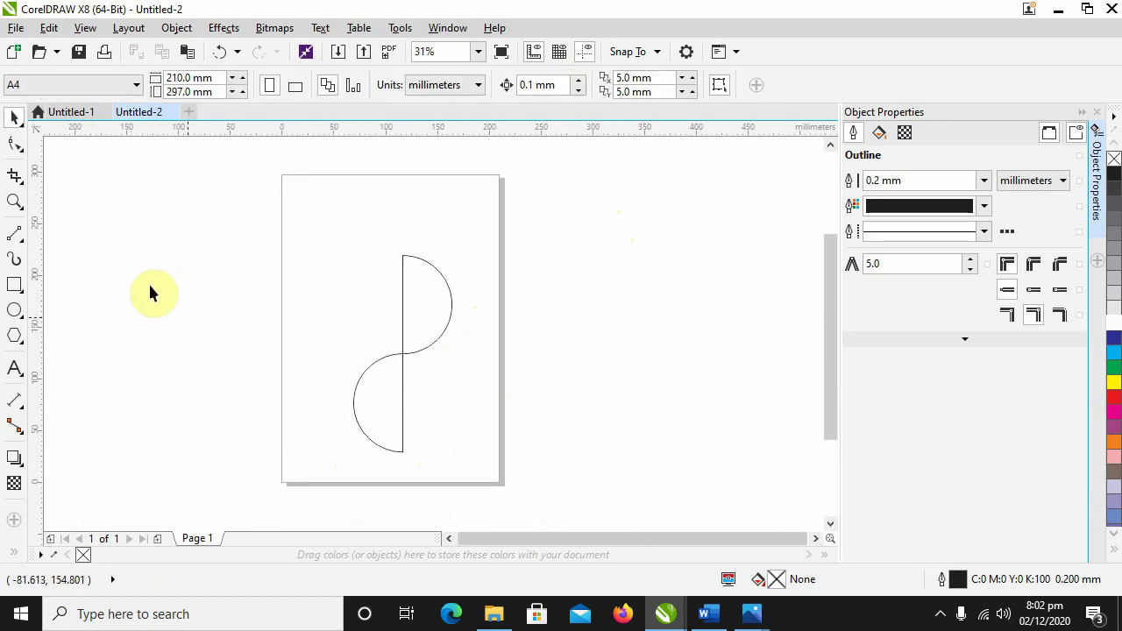
Step: Place another copy of the upper, right-facing half circle in the empty area beyond the page's right edge
{"action": "left_click", "coordinate": [14, 310]}
{"action": "key", "text": "space"}
{"action": "left_click", "coordinate": [430, 297]}
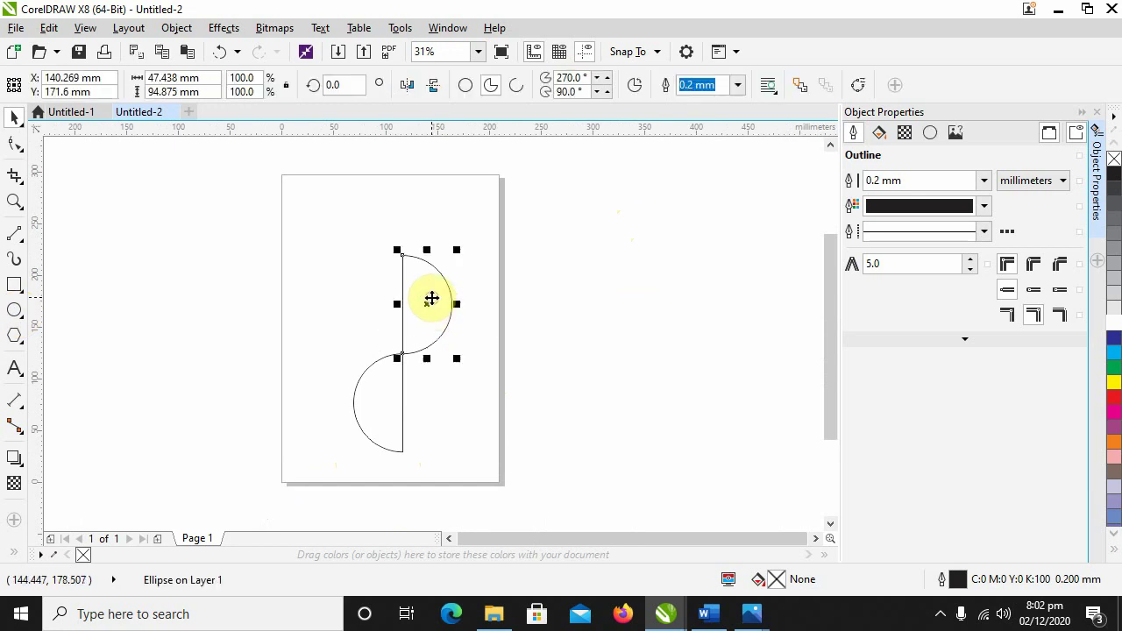
{"action": "left_click_drag", "start_coordinate": [439, 307], "coordinate": [612, 266]}
Step: Open photos_96dp.png to examine the orientation of the logo's remaining petals, and return to the Untitled-2 drawing
{"action": "left_click", "coordinate": [497, 617]}
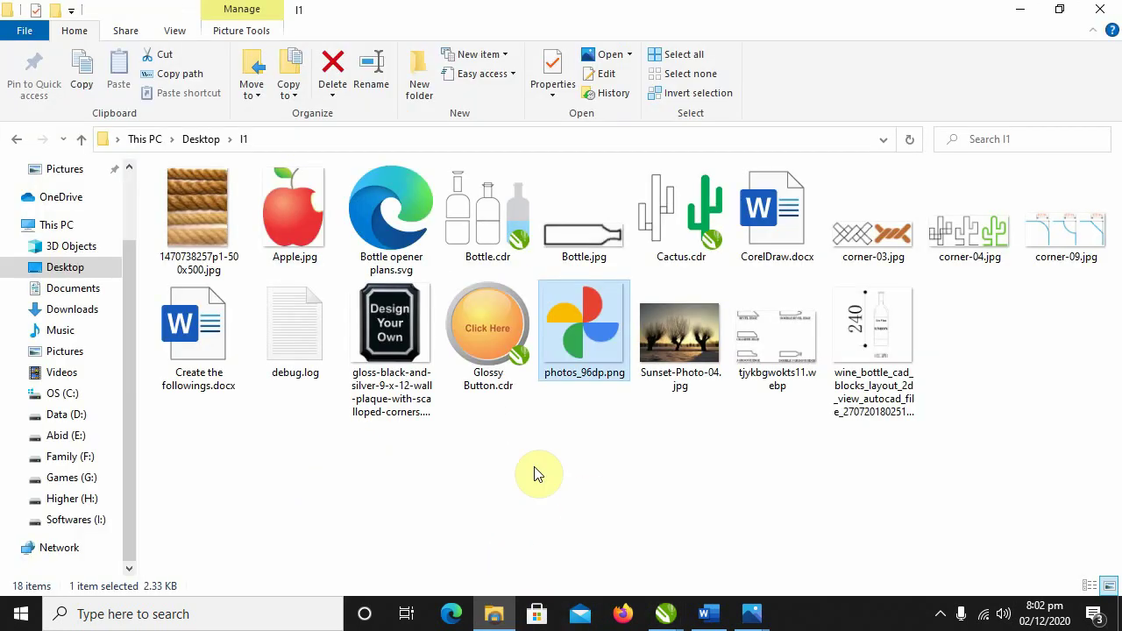
{"action": "double_click", "coordinate": [573, 347]}
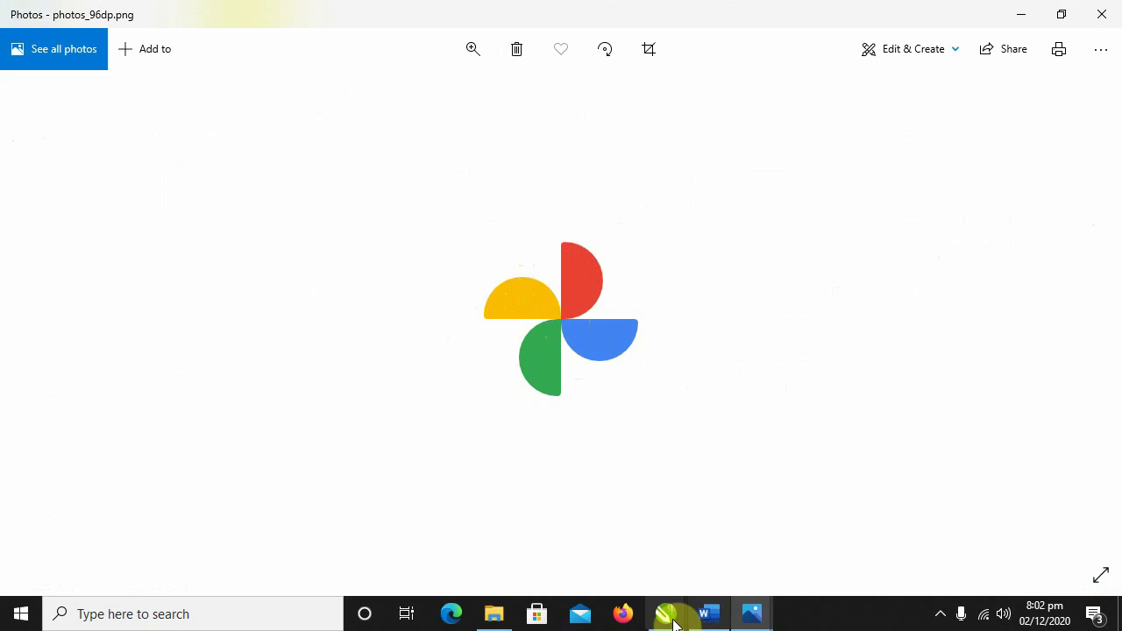
{"action": "mouse_move", "coordinate": [671, 621]}
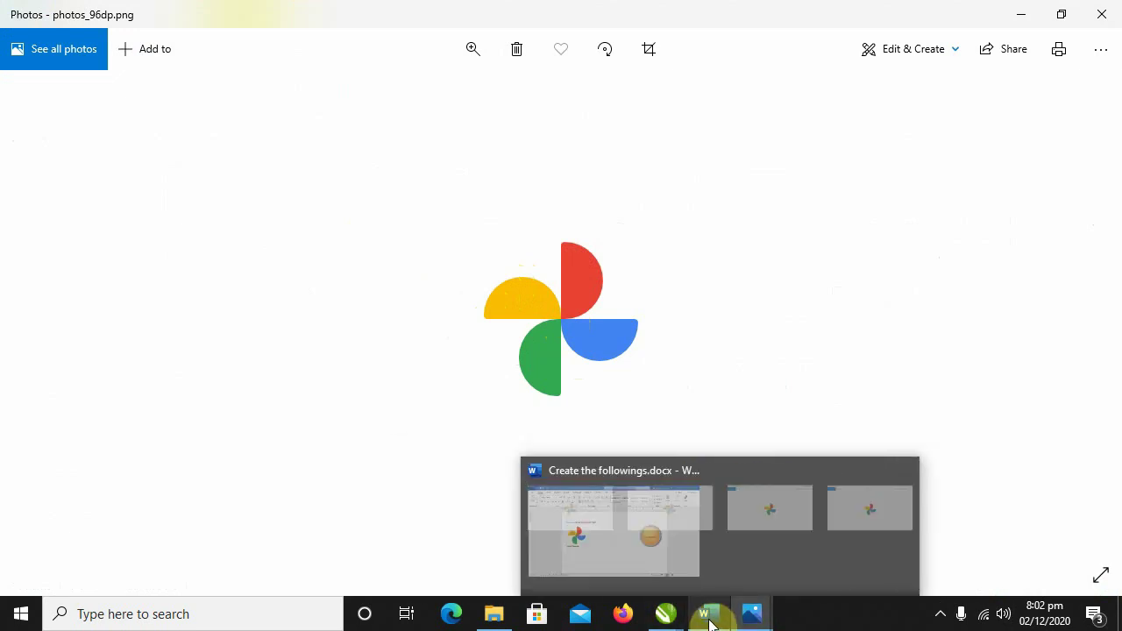
{"action": "left_click", "coordinate": [682, 617]}
{"action": "left_click", "coordinate": [731, 583]}
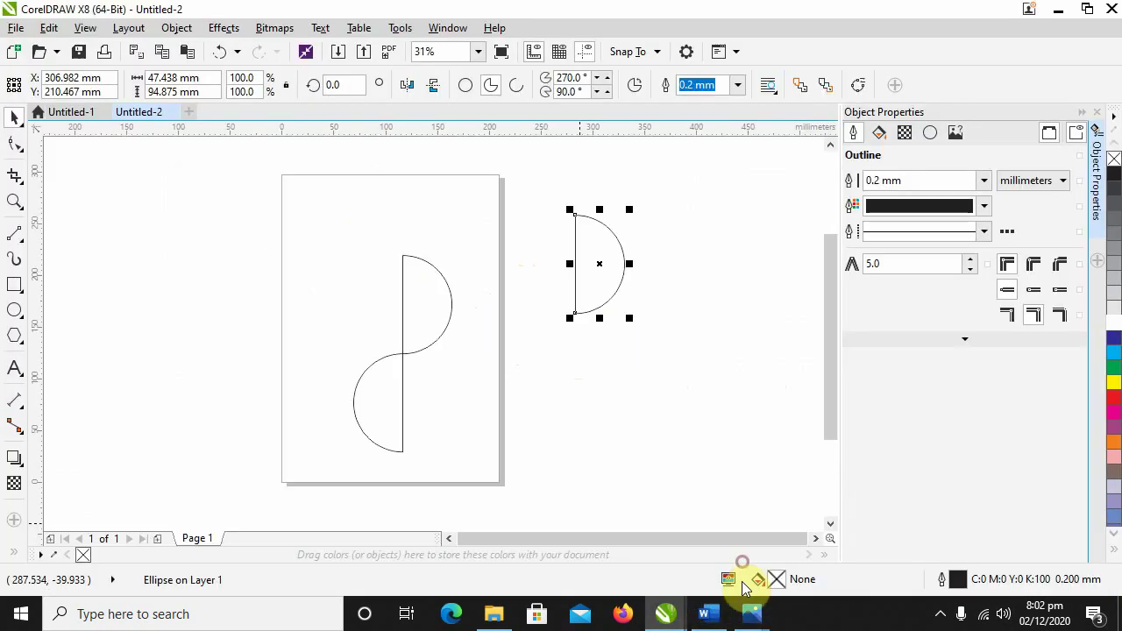
Step: Set the copied pie's angles to 0° and 180°, and snap its right corner to the point where the other half circles meet
{"action": "triple_click", "coordinate": [585, 77]}
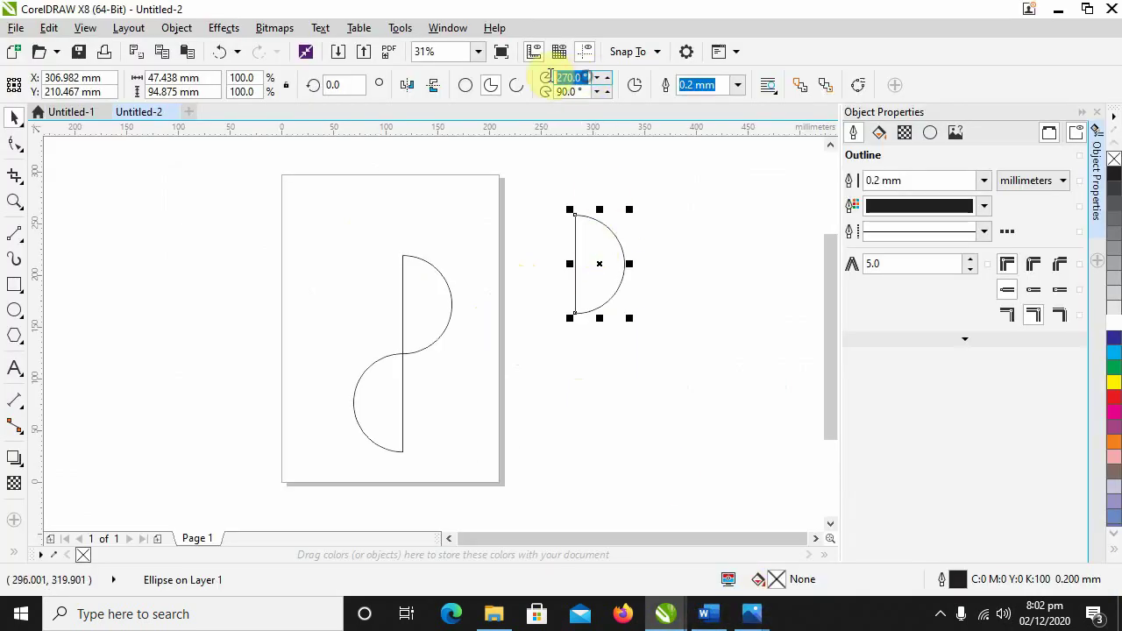
{"action": "type", "text": "0"}
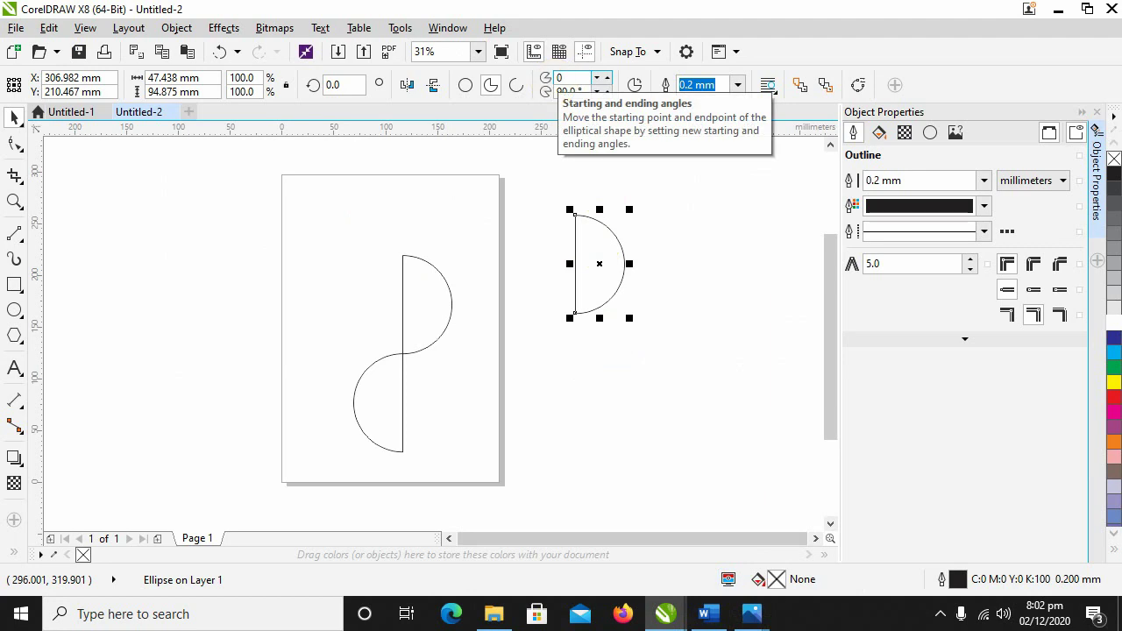
{"action": "left_click_drag", "start_coordinate": [581, 90], "coordinate": [550, 89]}
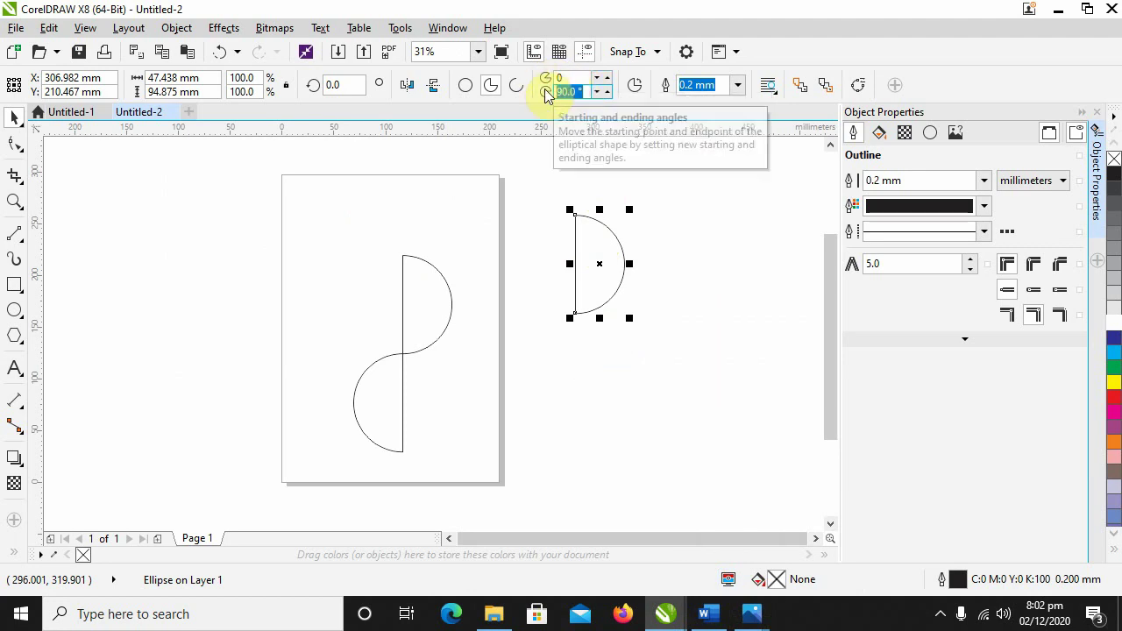
{"action": "type", "text": "180"}
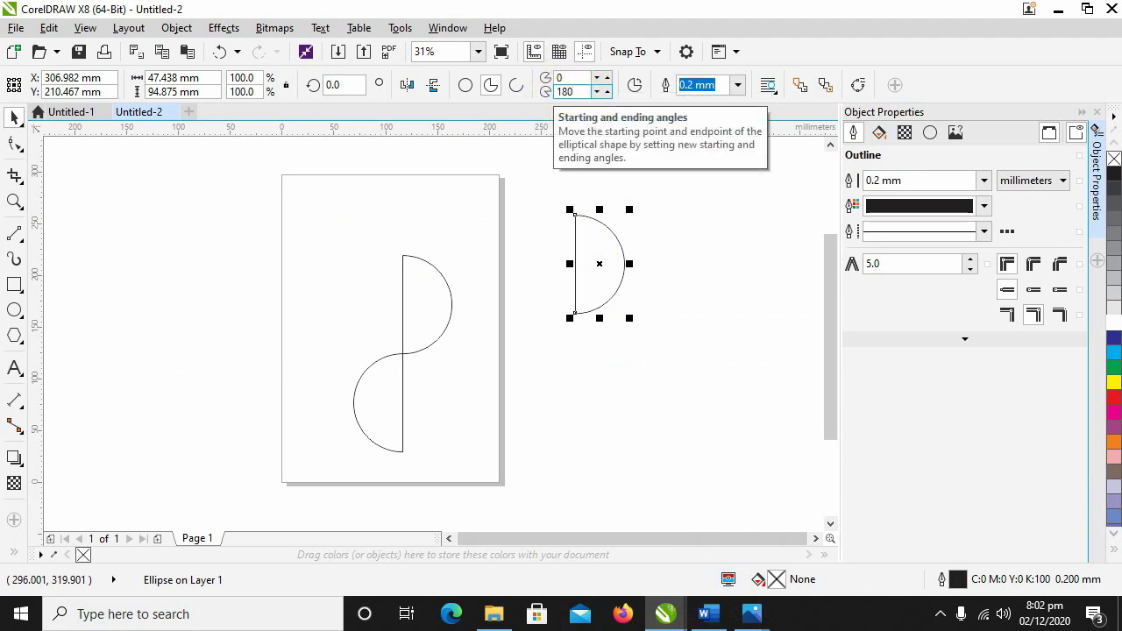
{"action": "key", "text": "Return"}
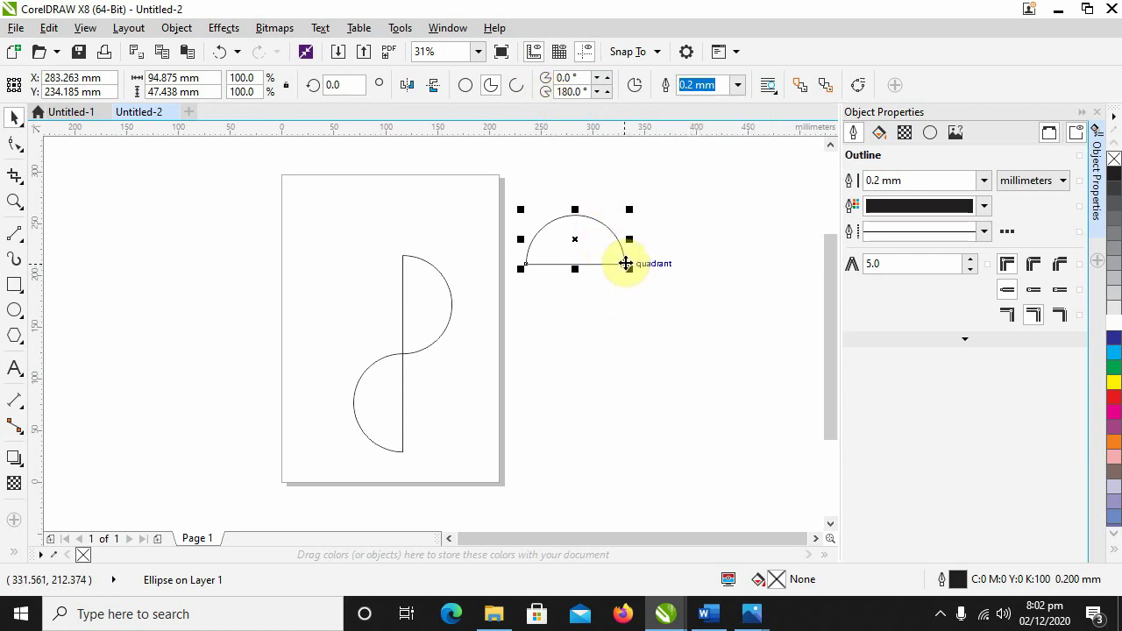
{"action": "left_click_drag", "start_coordinate": [624, 263], "coordinate": [403, 355]}
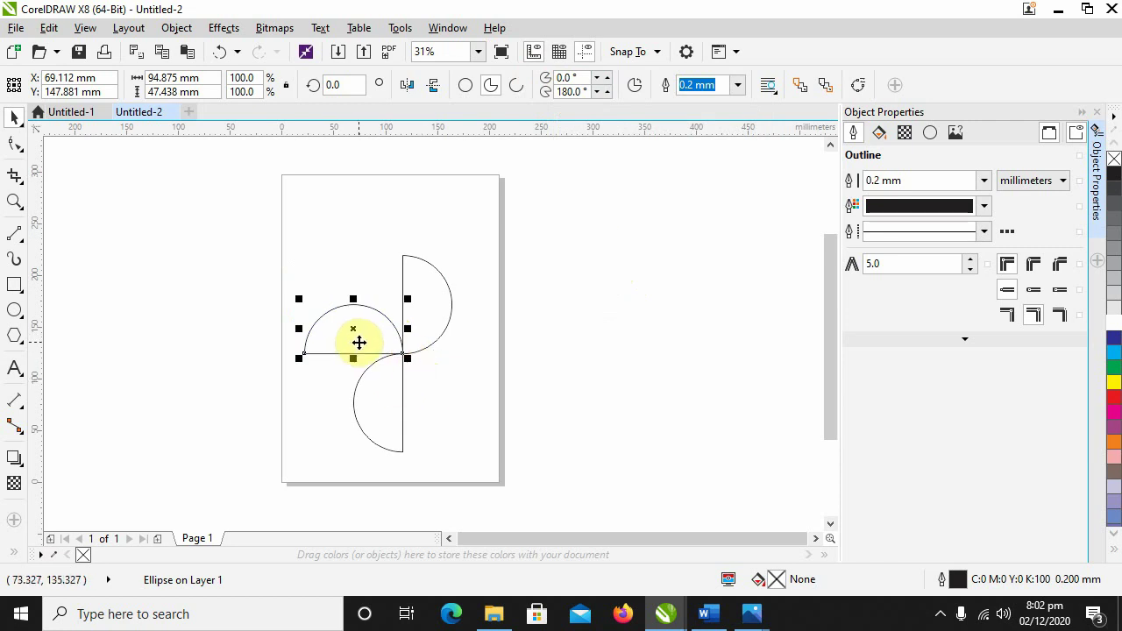
Step: Add a reversed, downward-facing copy of the upward-facing half circle and attach its left corner to the petals' meeting point
{"action": "left_click_drag", "start_coordinate": [359, 341], "coordinate": [623, 331]}
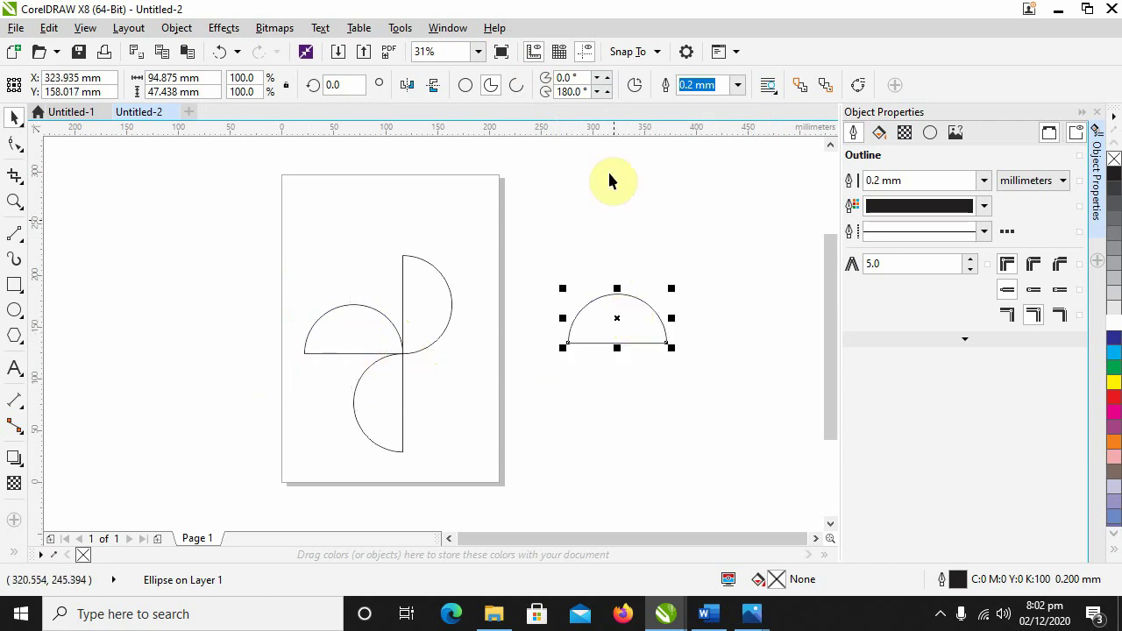
{"action": "left_click", "coordinate": [637, 89]}
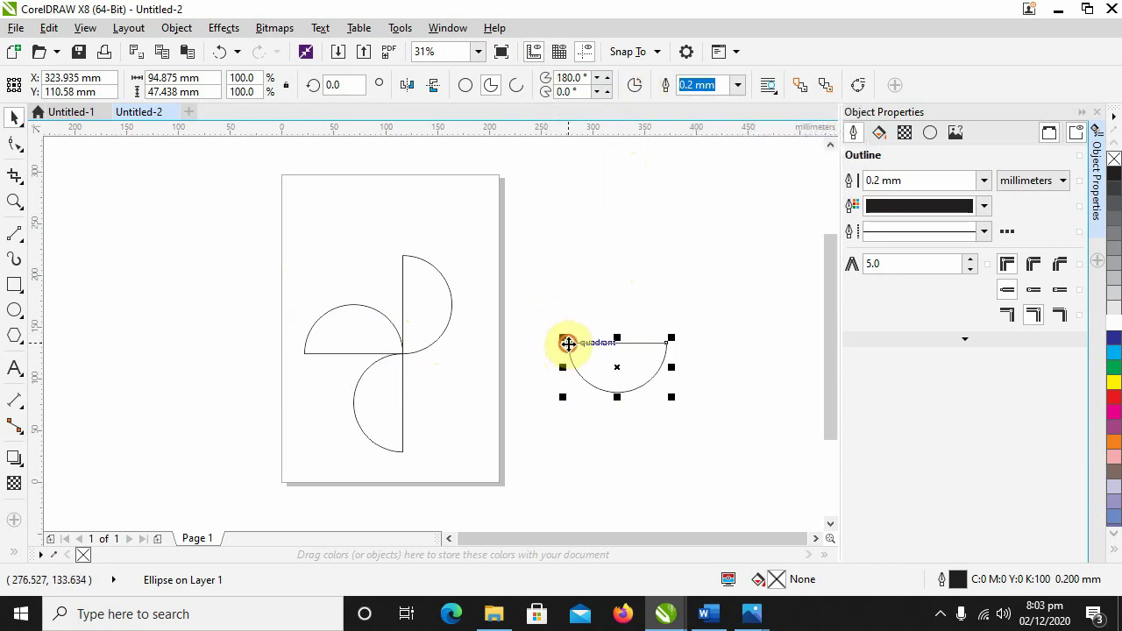
{"action": "left_click_drag", "start_coordinate": [568, 344], "coordinate": [546, 473]}
{"action": "left_click", "coordinate": [588, 368]}
Step: Select all four half circles and move them together near the middle of the page
{"action": "left_click_drag", "start_coordinate": [401, 356], "coordinate": [383, 319]}
{"action": "left_click_drag", "start_coordinate": [519, 368], "coordinate": [601, 382]}
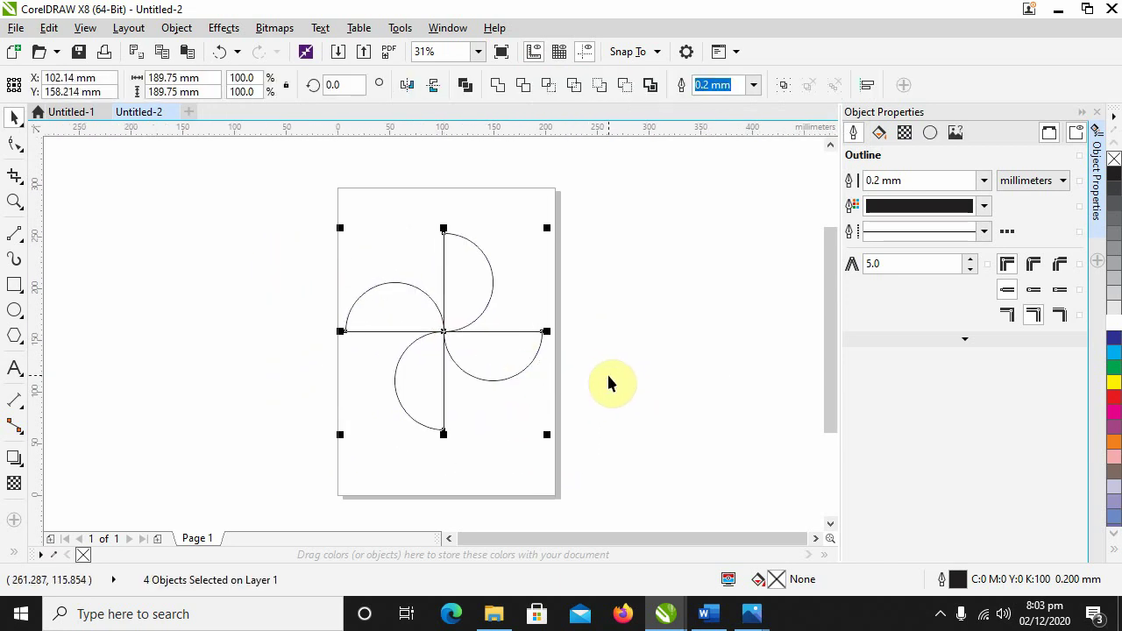
{"action": "left_click", "coordinate": [609, 381]}
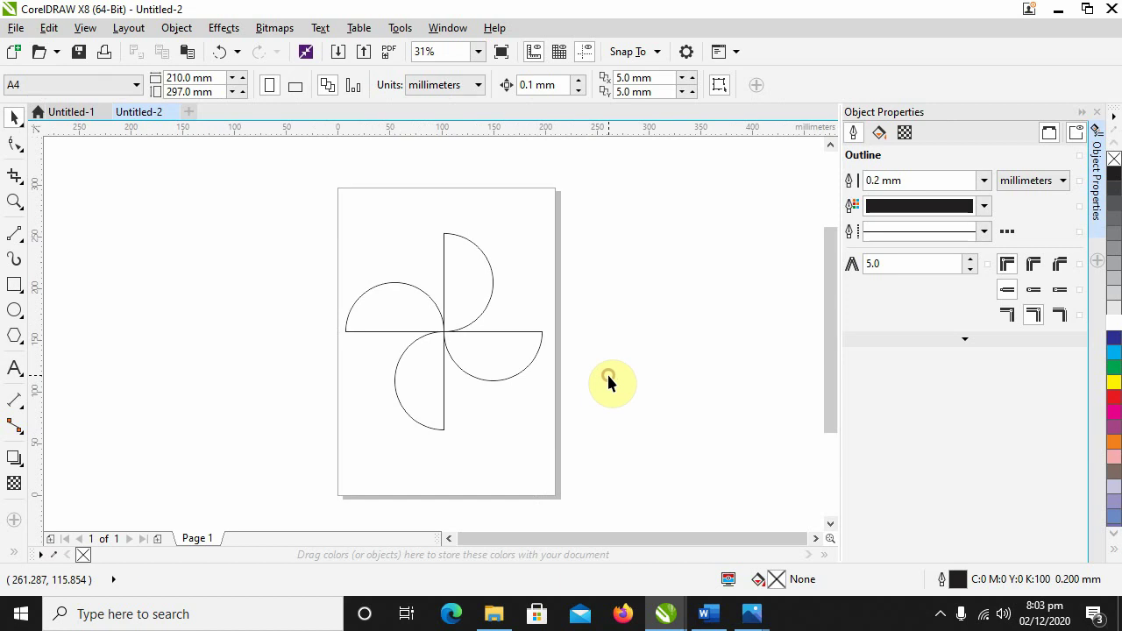
Step: Import photos_96dp.png and place it at its original size outside the page's left edge
{"action": "left_click", "coordinate": [16, 27]}
{"action": "left_click", "coordinate": [64, 315]}
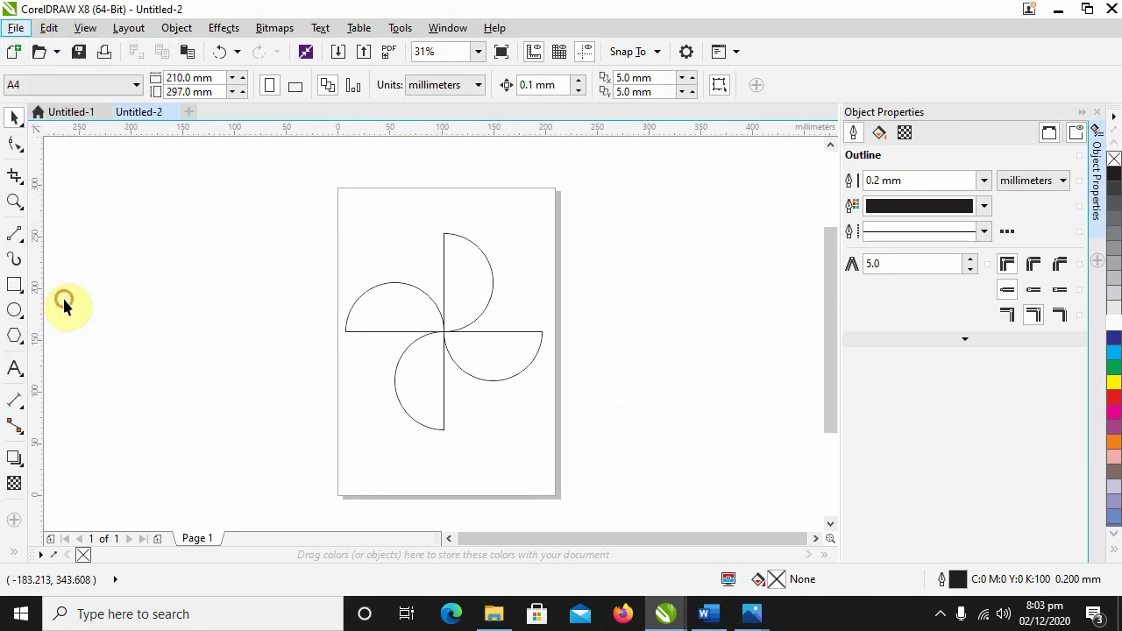
{"action": "scroll", "coordinate": [711, 317], "scroll_direction": "down", "scroll_amount": 3}
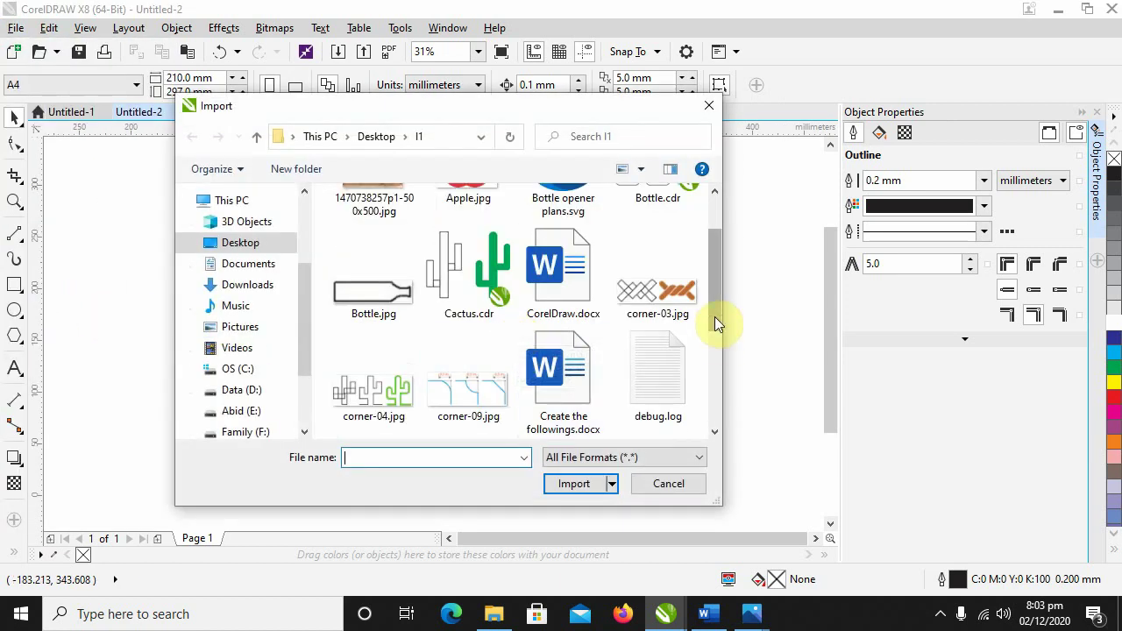
{"action": "left_click_drag", "start_coordinate": [710, 316], "coordinate": [717, 377]}
{"action": "double_click", "coordinate": [562, 342]}
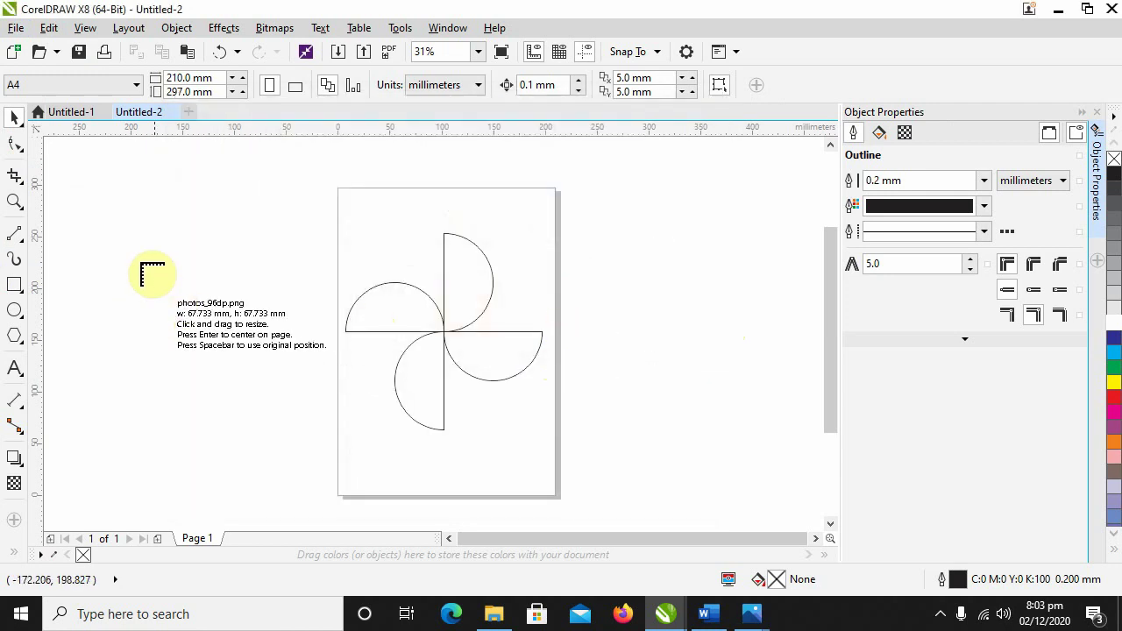
{"action": "left_click", "coordinate": [135, 237]}
{"action": "scroll", "coordinate": [187, 283], "scroll_direction": "up", "scroll_amount": 1}
{"action": "scroll", "coordinate": [193, 280], "scroll_direction": "down", "scroll_amount": 1}
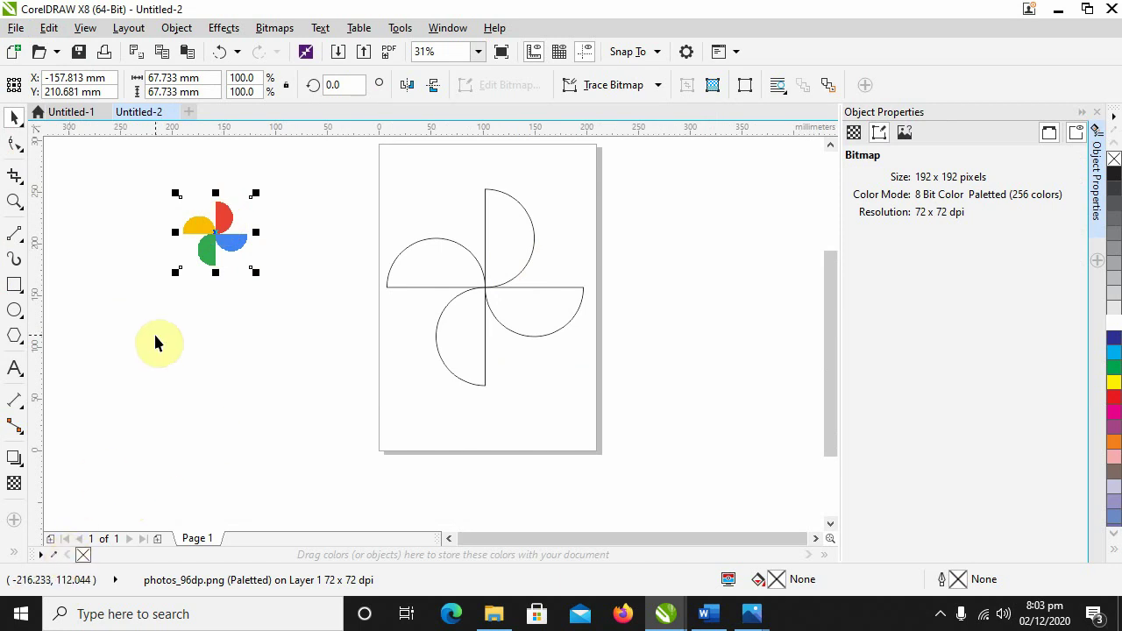
Step: Sample the logo's red, yellow, green and blue from the imported image into the document palette
{"action": "left_click", "coordinate": [54, 555]}
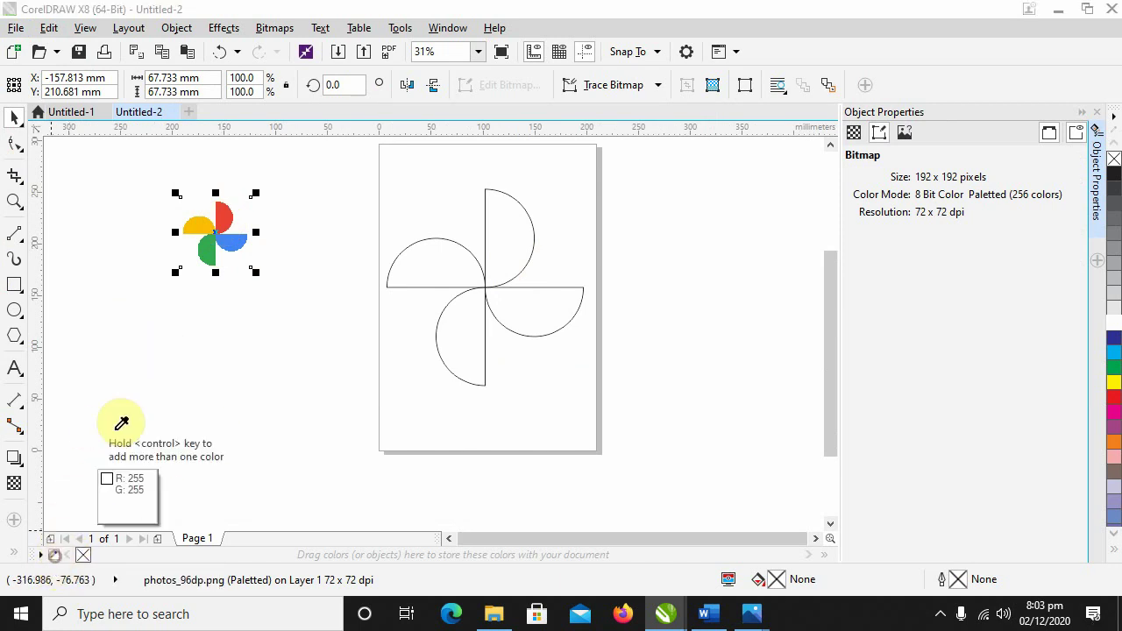
{"action": "left_click", "coordinate": [226, 215]}
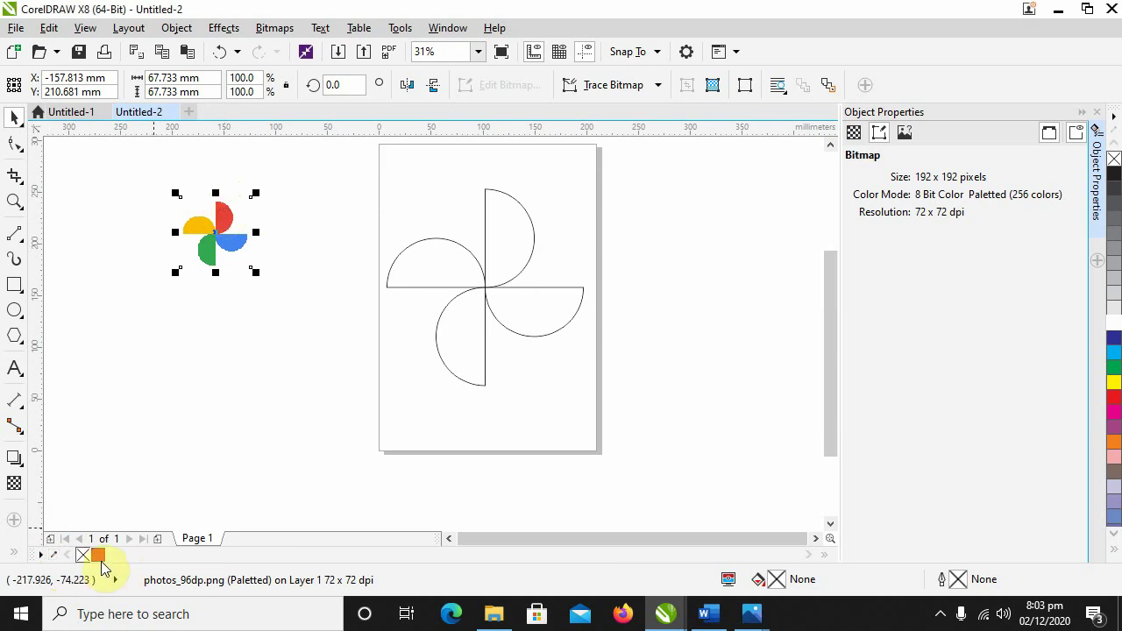
{"action": "left_click", "coordinate": [55, 556]}
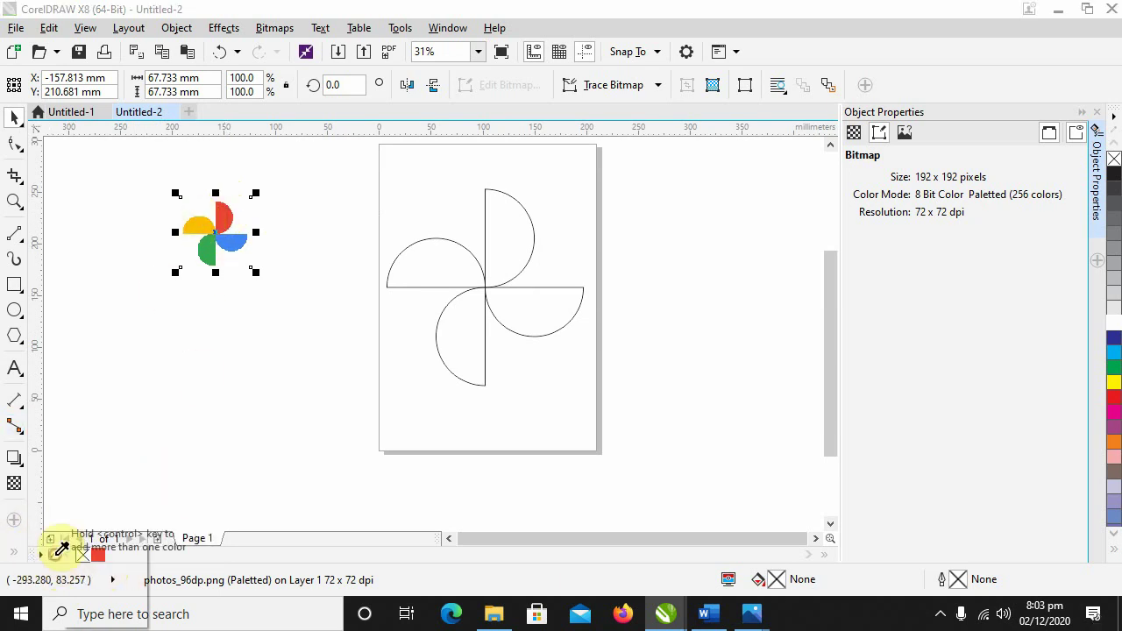
{"action": "left_click", "coordinate": [204, 220]}
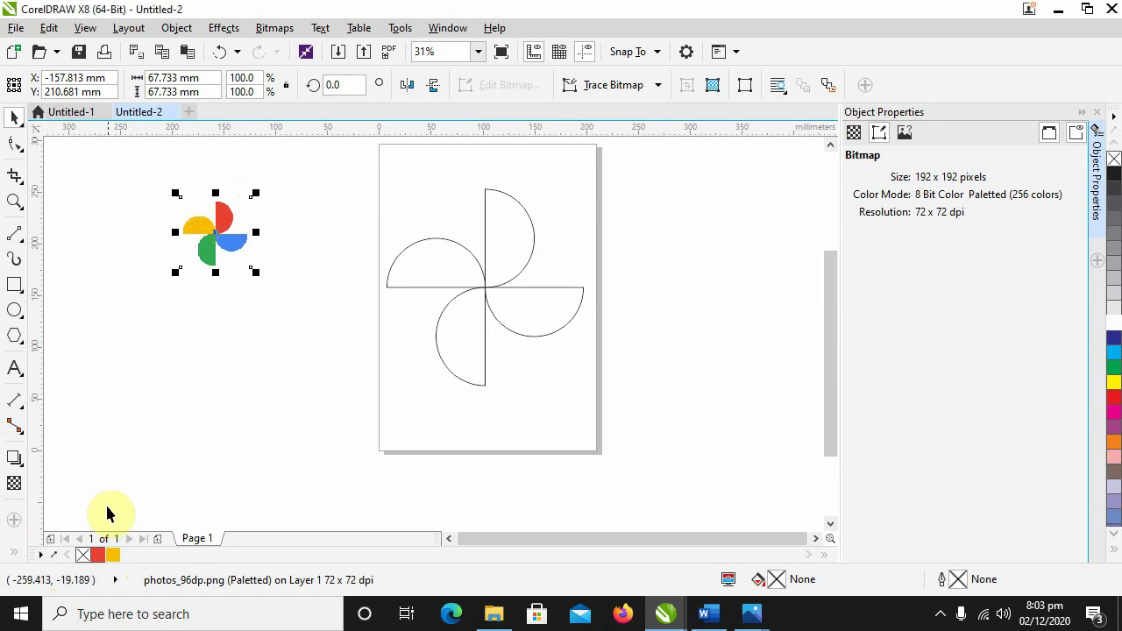
{"action": "left_click", "coordinate": [54, 556]}
{"action": "left_click", "coordinate": [208, 248]}
{"action": "left_click", "coordinate": [233, 243]}
Step: Fill the upper half circle with the sampled red, the left one yellow, the lower one green and the right one blue
{"action": "left_click", "coordinate": [510, 236]}
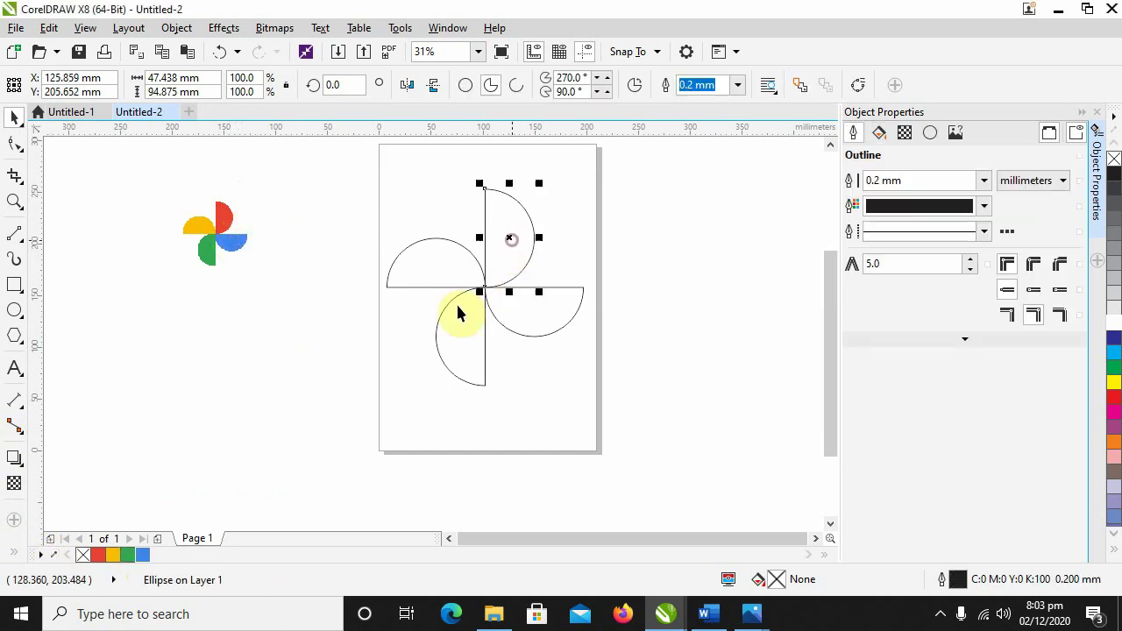
{"action": "left_click", "coordinate": [98, 555]}
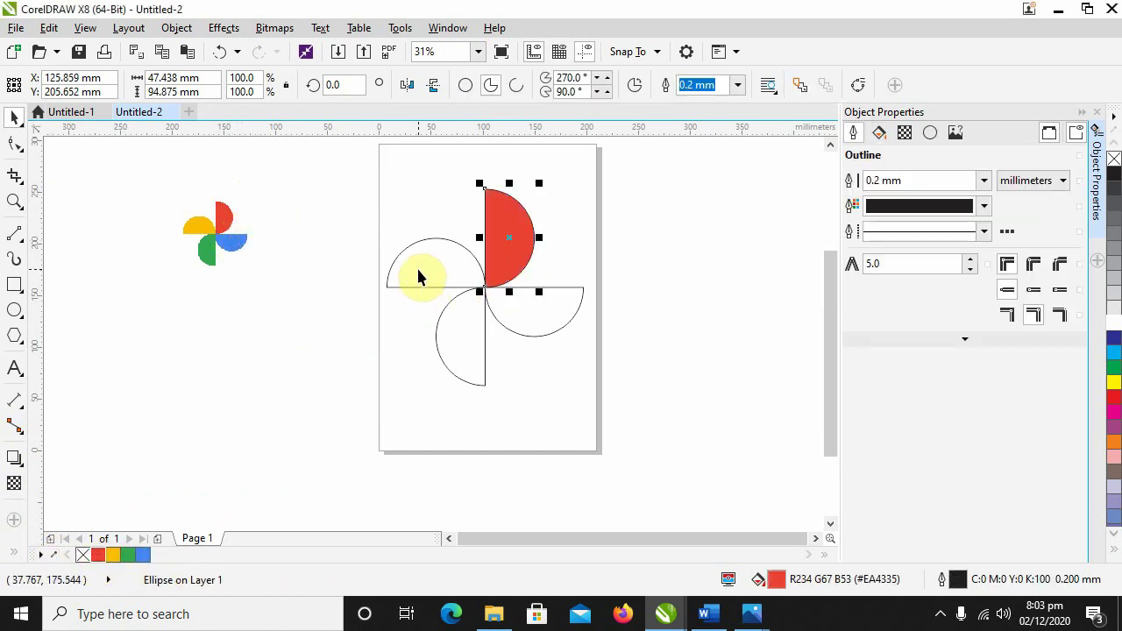
{"action": "left_click", "coordinate": [416, 265]}
{"action": "left_click", "coordinate": [113, 555]}
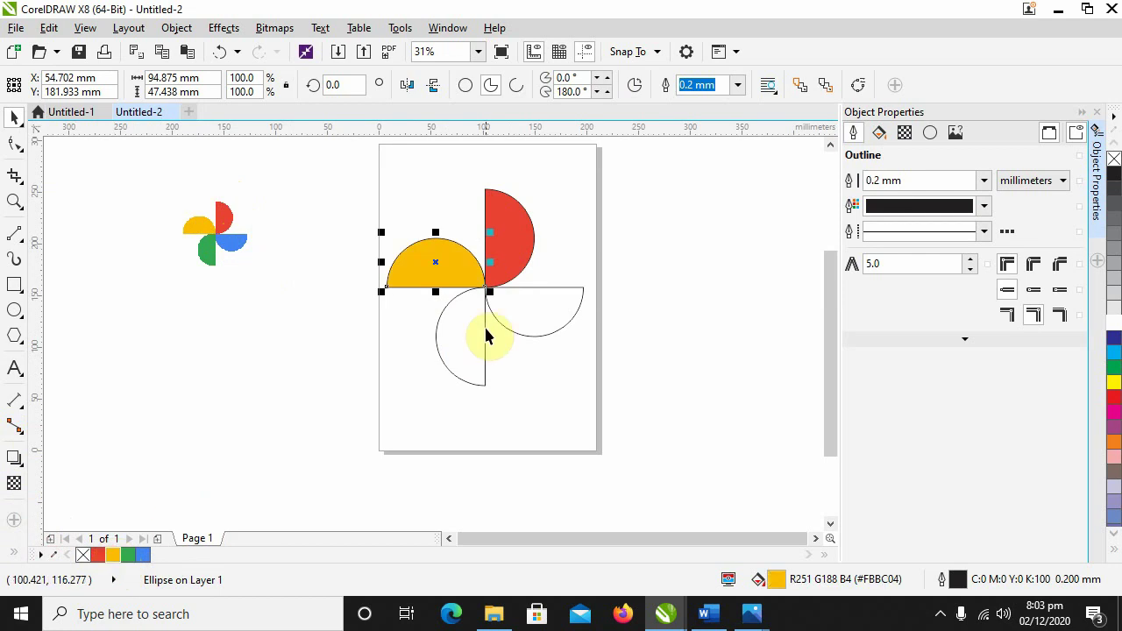
{"action": "left_click", "coordinate": [483, 333]}
{"action": "left_click", "coordinate": [128, 554]}
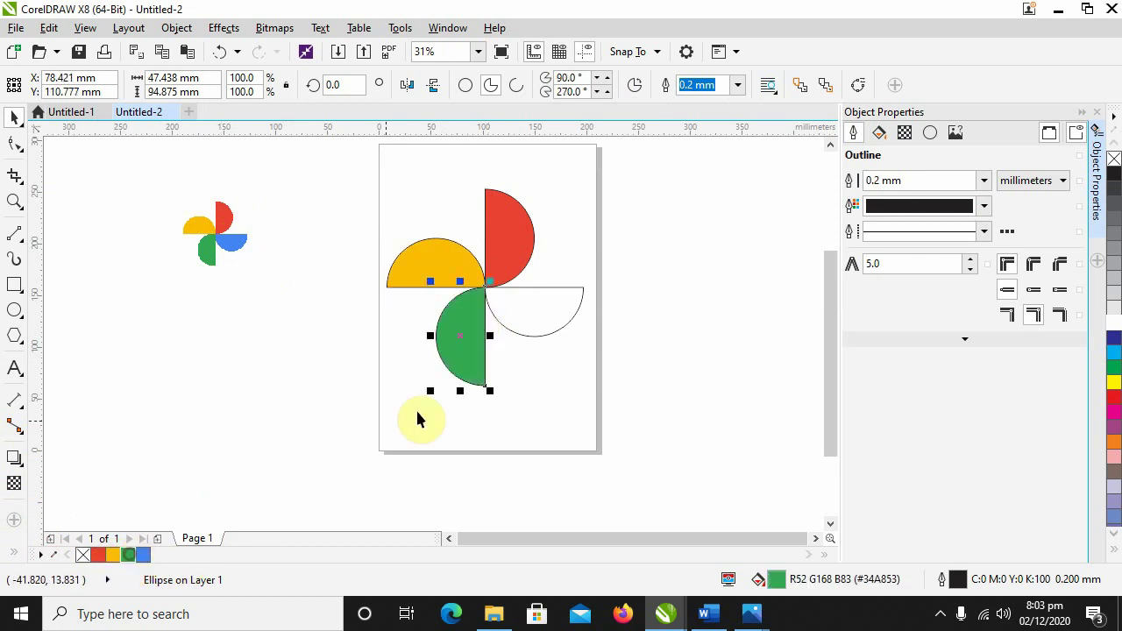
{"action": "left_click", "coordinate": [529, 323]}
{"action": "left_click", "coordinate": [143, 555]}
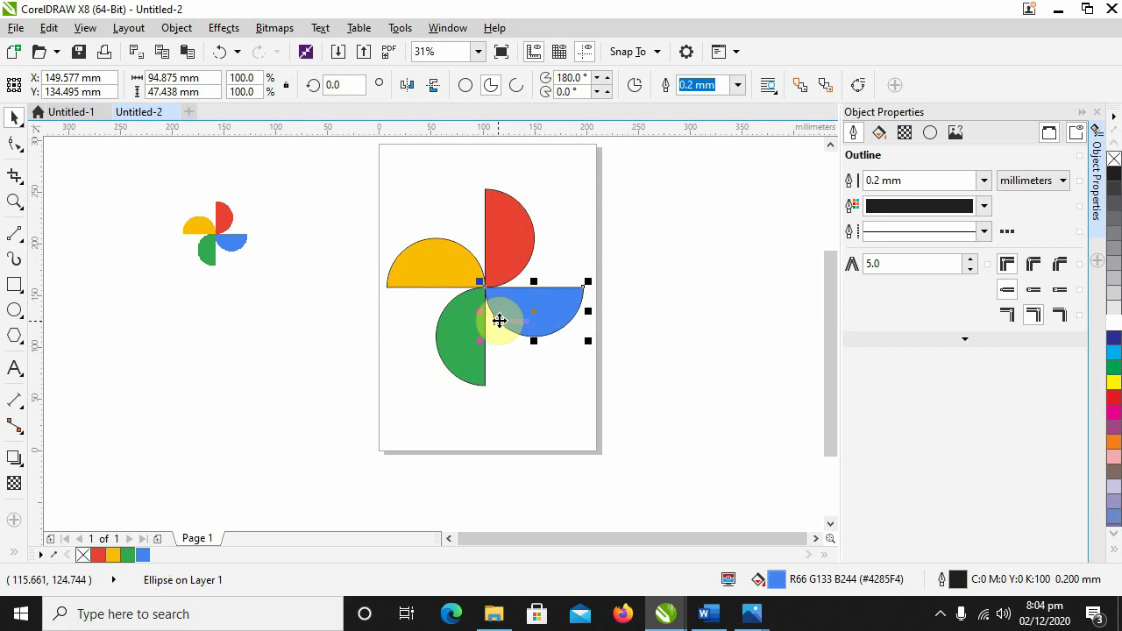
Step: Try giving the red half circle an outline in the same sampled red
{"action": "left_click", "coordinate": [510, 226]}
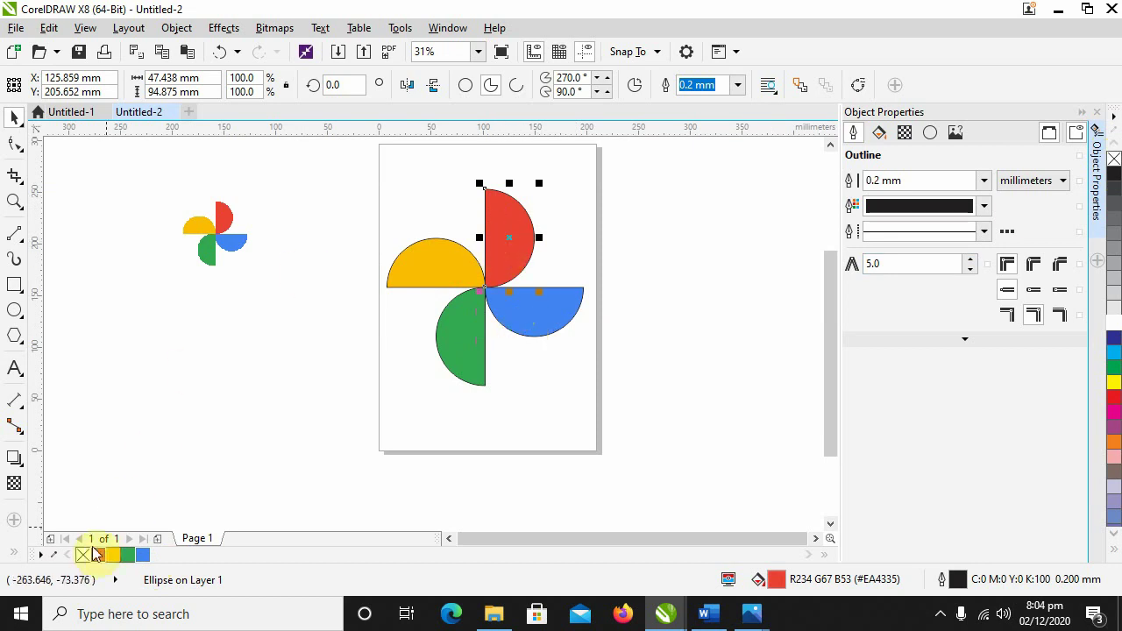
{"action": "right_click", "coordinate": [100, 552]}
{"action": "left_click", "coordinate": [558, 404]}
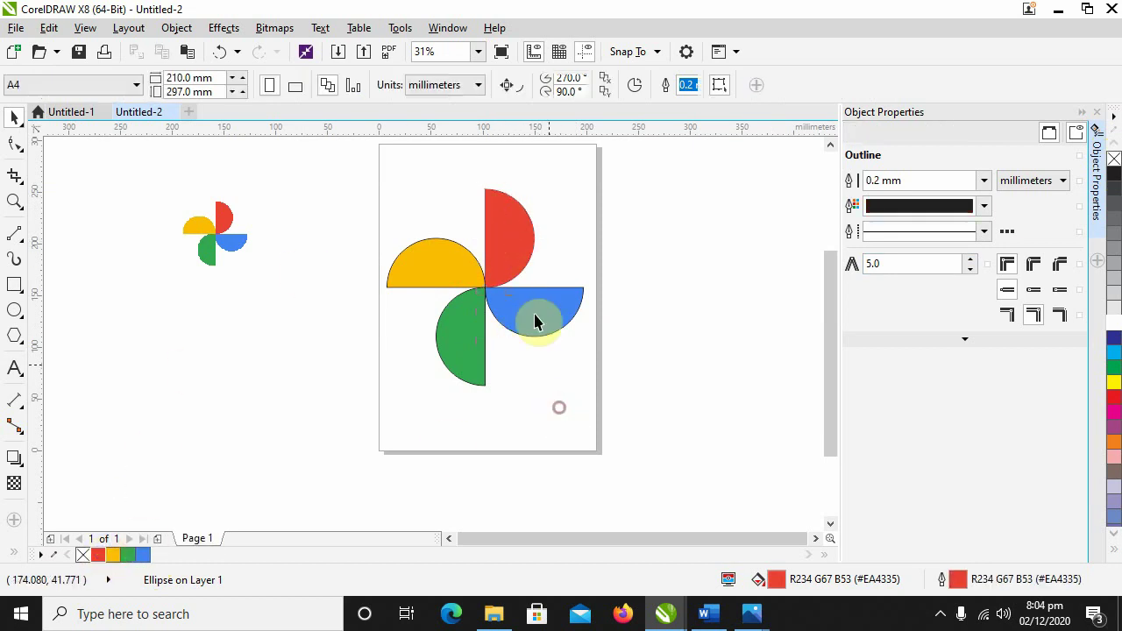
{"action": "left_click", "coordinate": [523, 224]}
{"action": "left_click", "coordinate": [621, 290]}
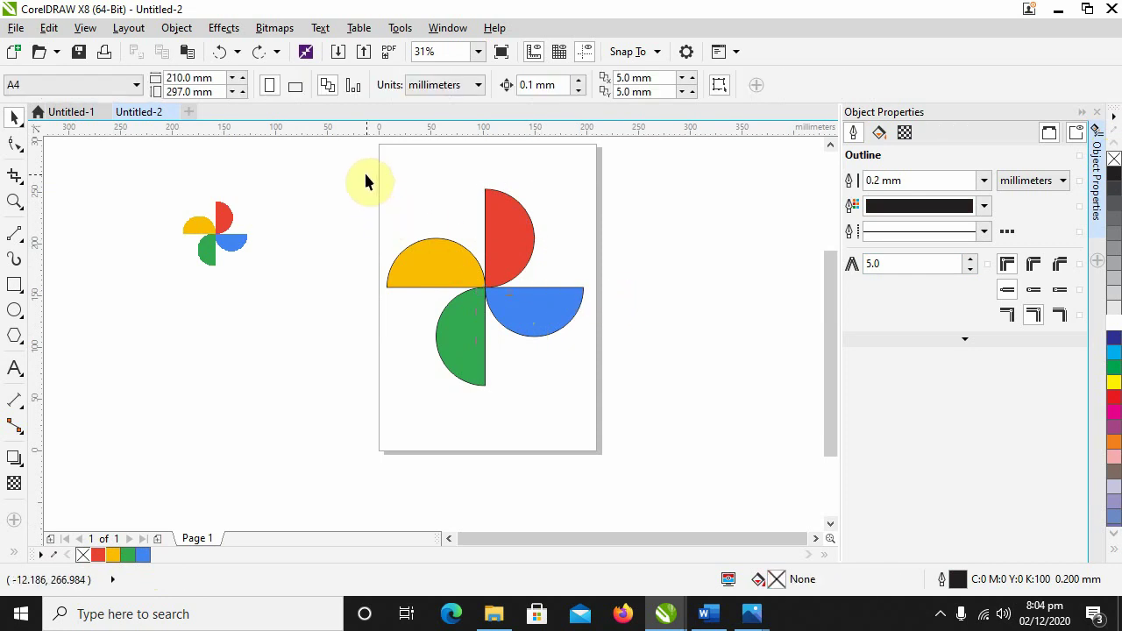
Step: Select all four coloured half circles together and remove their outlines
{"action": "left_click_drag", "start_coordinate": [362, 169], "coordinate": [613, 442]}
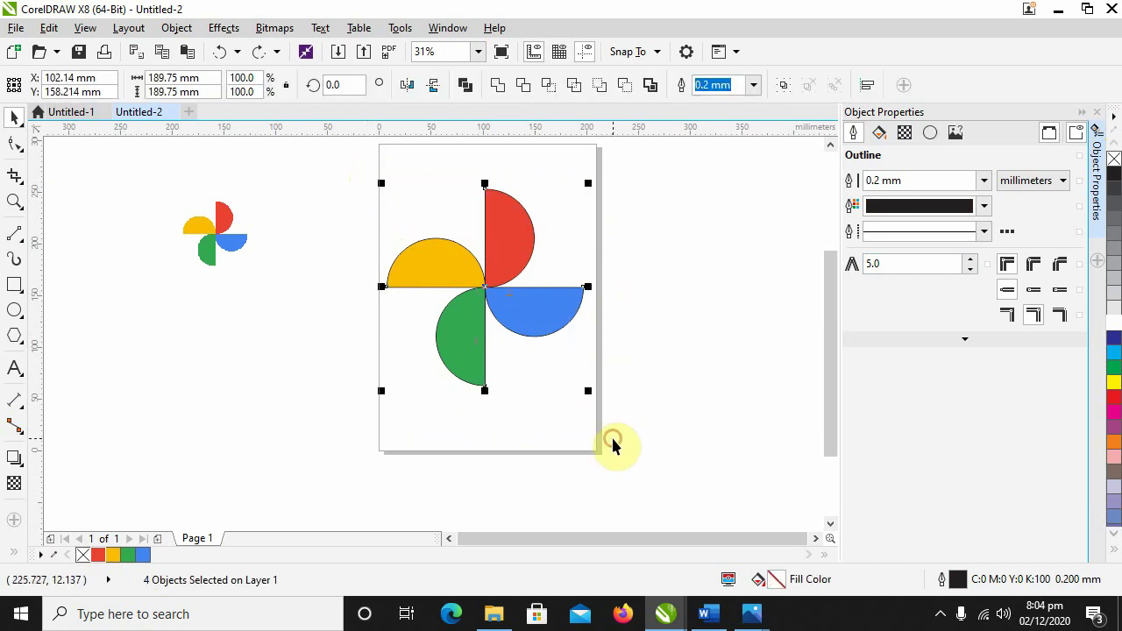
{"action": "right_click", "coordinate": [1113, 157]}
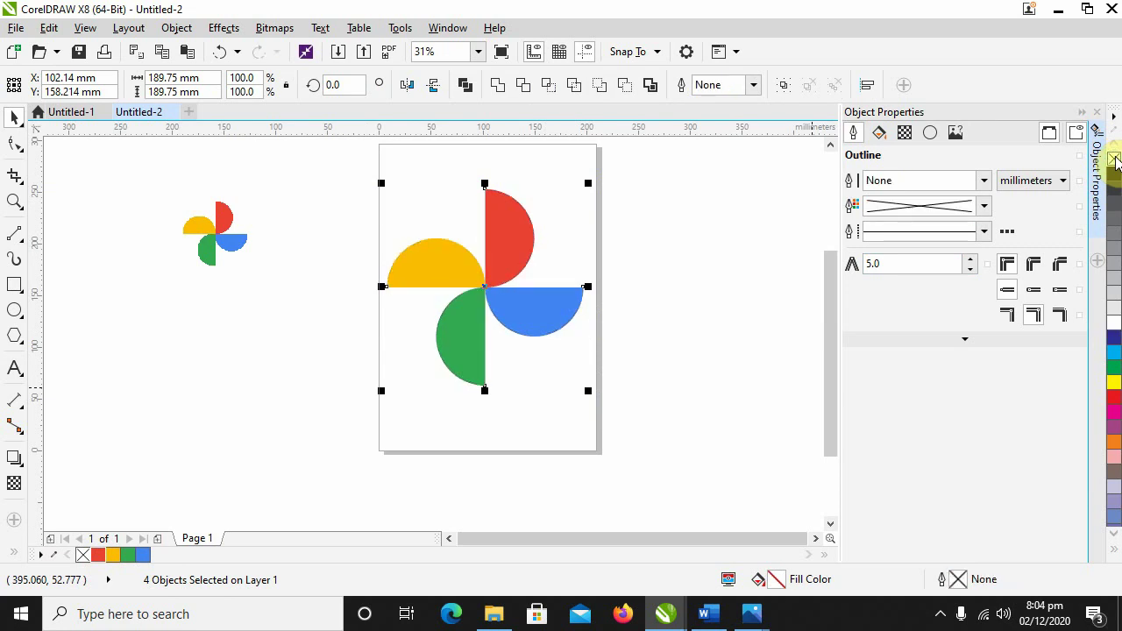
{"action": "left_click", "coordinate": [689, 332]}
Step: Delete the imported logo image placed beside the page
{"action": "left_click", "coordinate": [217, 229]}
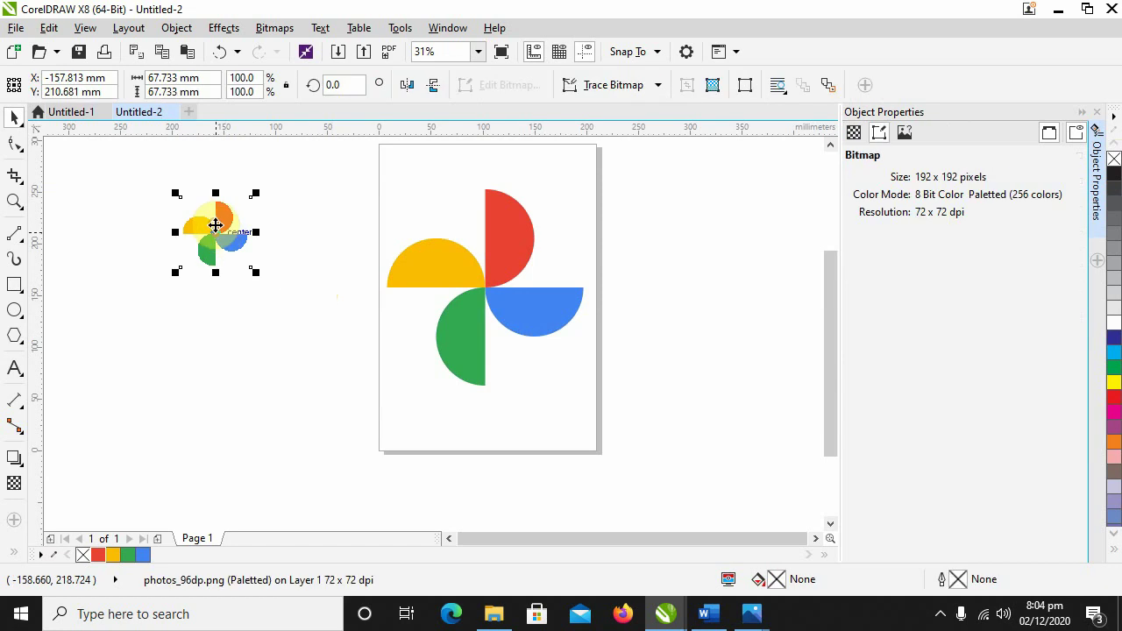
{"action": "key", "text": "Delete"}
{"action": "scroll", "coordinate": [516, 275], "scroll_direction": "up", "scroll_amount": 1}
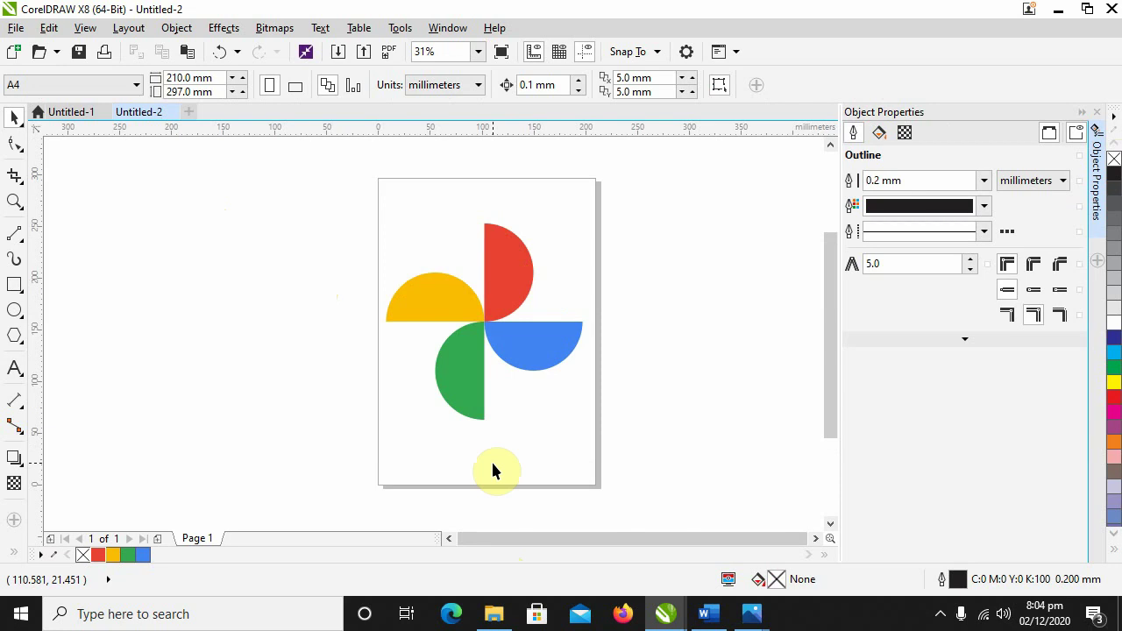
Step: Switch to File Explorer, locate Glossy Button.cdr as the next exercise's reference, and return to the Untitled-2 drawing in CorelDRAW
{"action": "left_click", "coordinate": [493, 613]}
{"action": "left_click", "coordinate": [500, 342]}
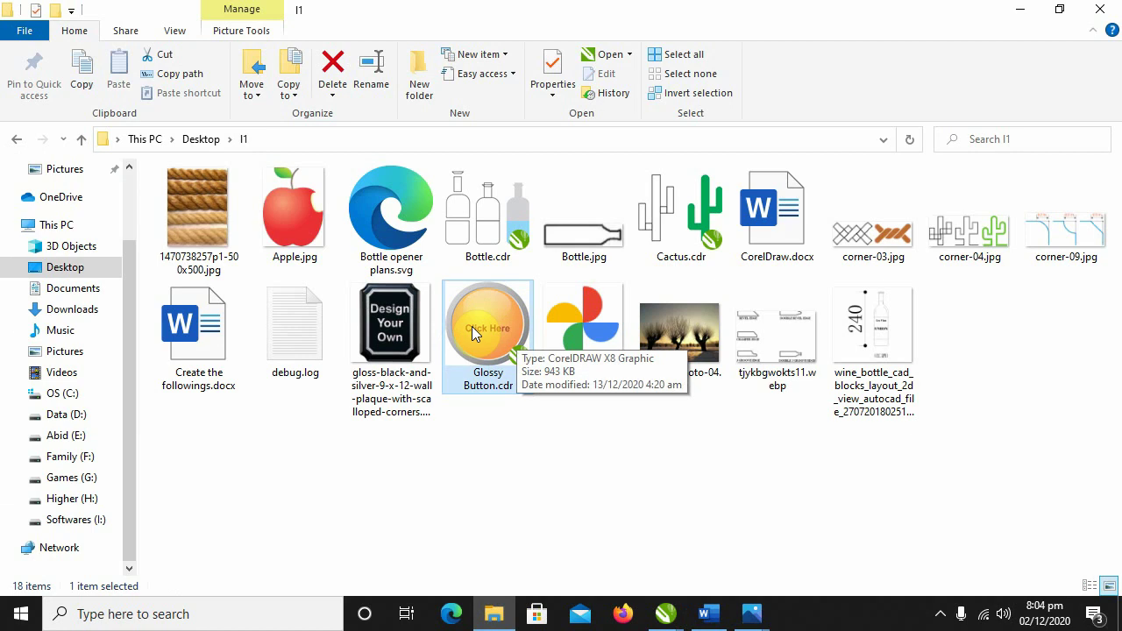
{"action": "mouse_move", "coordinate": [665, 614]}
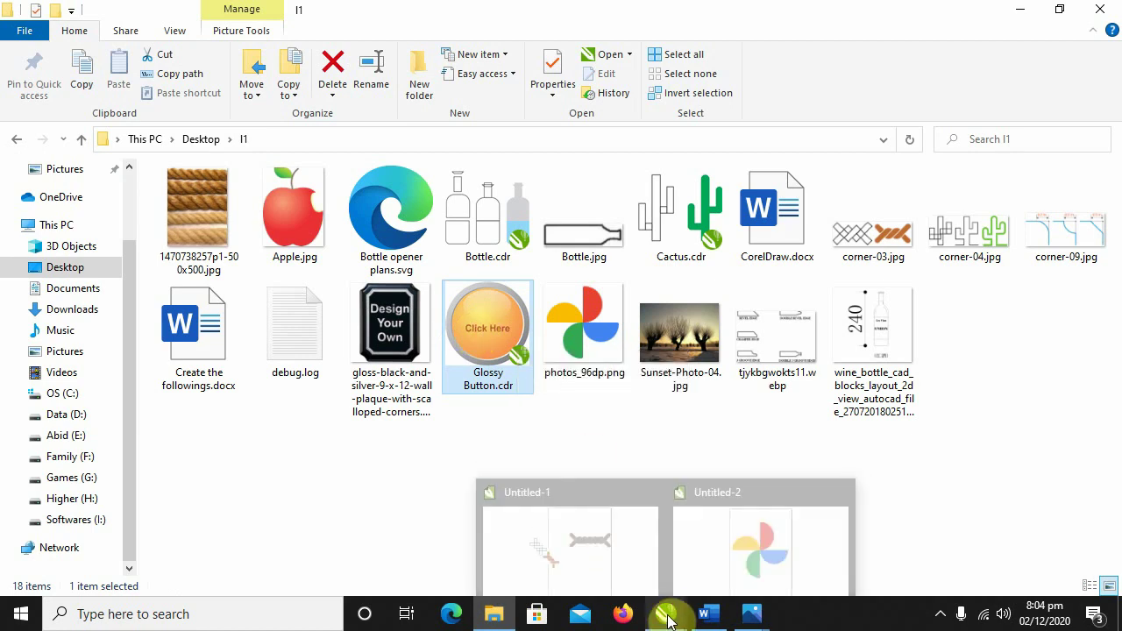
{"action": "left_click", "coordinate": [740, 558]}
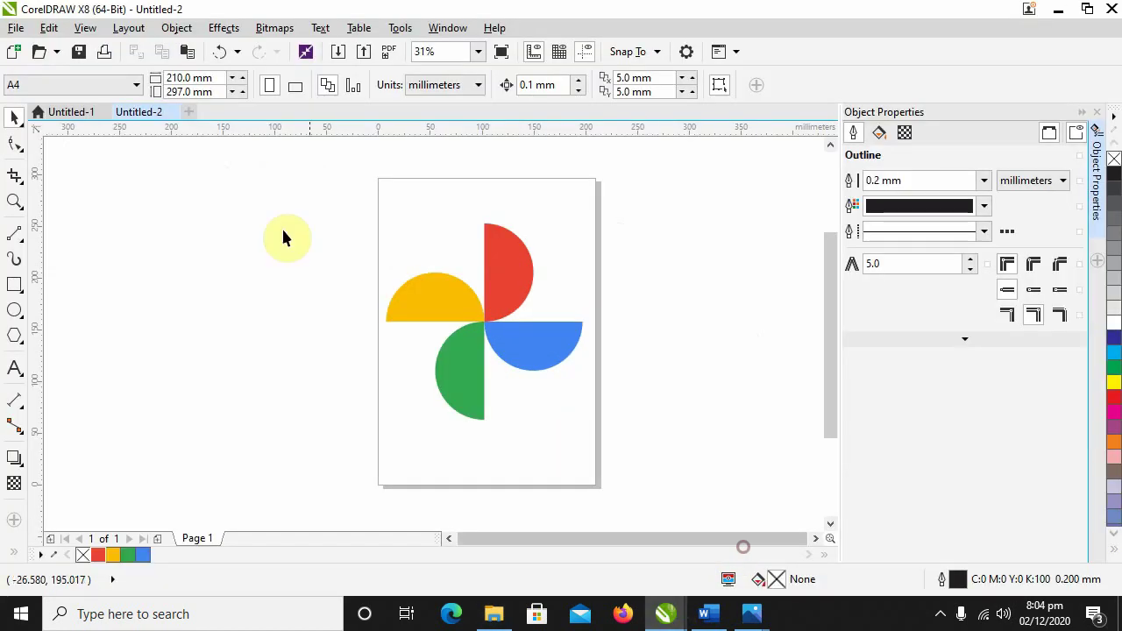
Step: Create a new A4 document with the default settings
{"action": "left_click", "coordinate": [18, 29]}
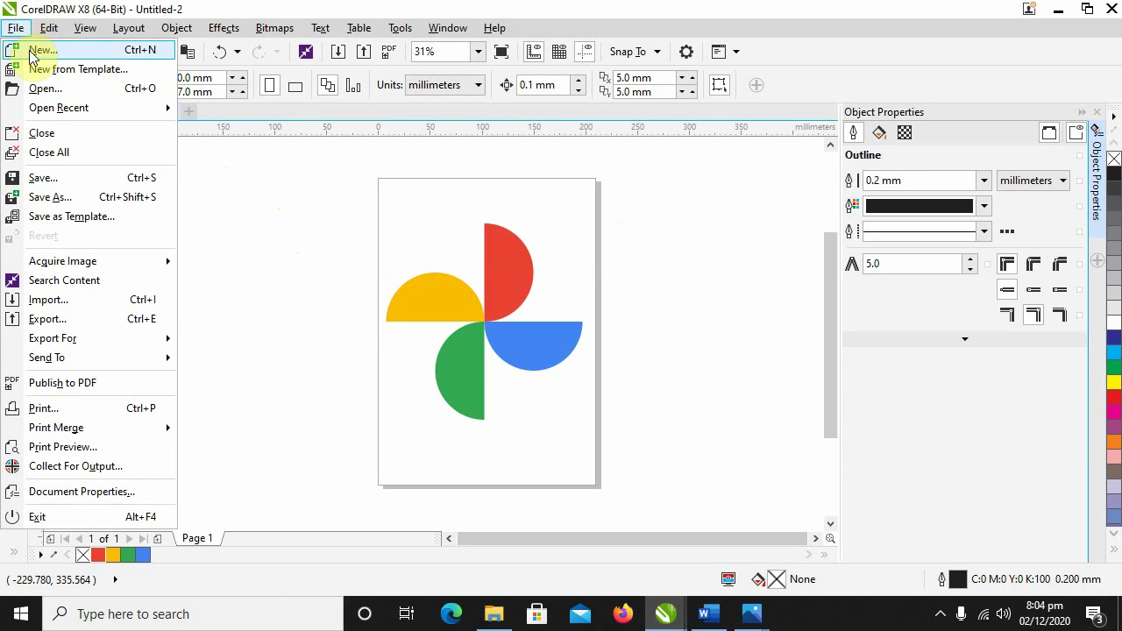
{"action": "left_click", "coordinate": [35, 50]}
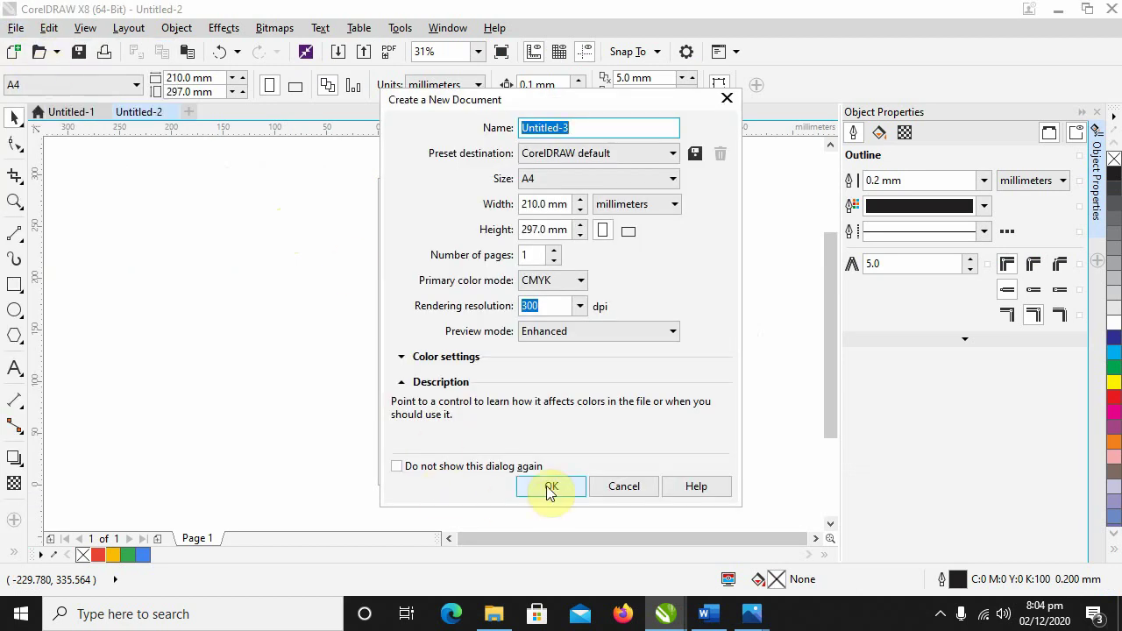
{"action": "left_click", "coordinate": [545, 486]}
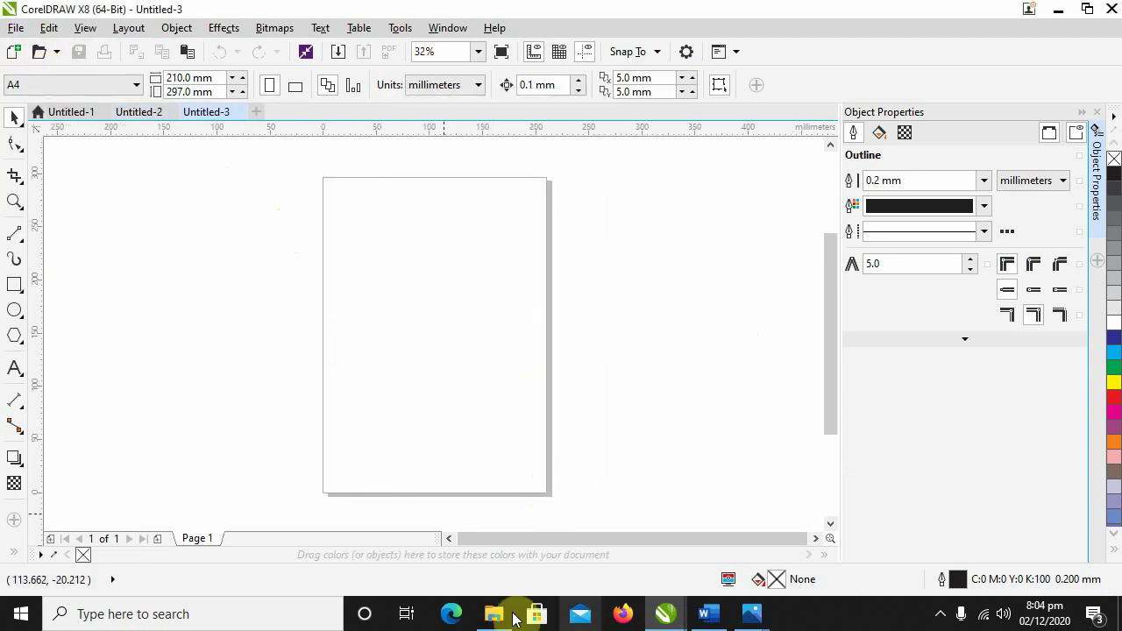
Step: Open Glossy Button.cdr from the l1 folder on the Desktop and examine the button's design up close
{"action": "left_click", "coordinate": [16, 27]}
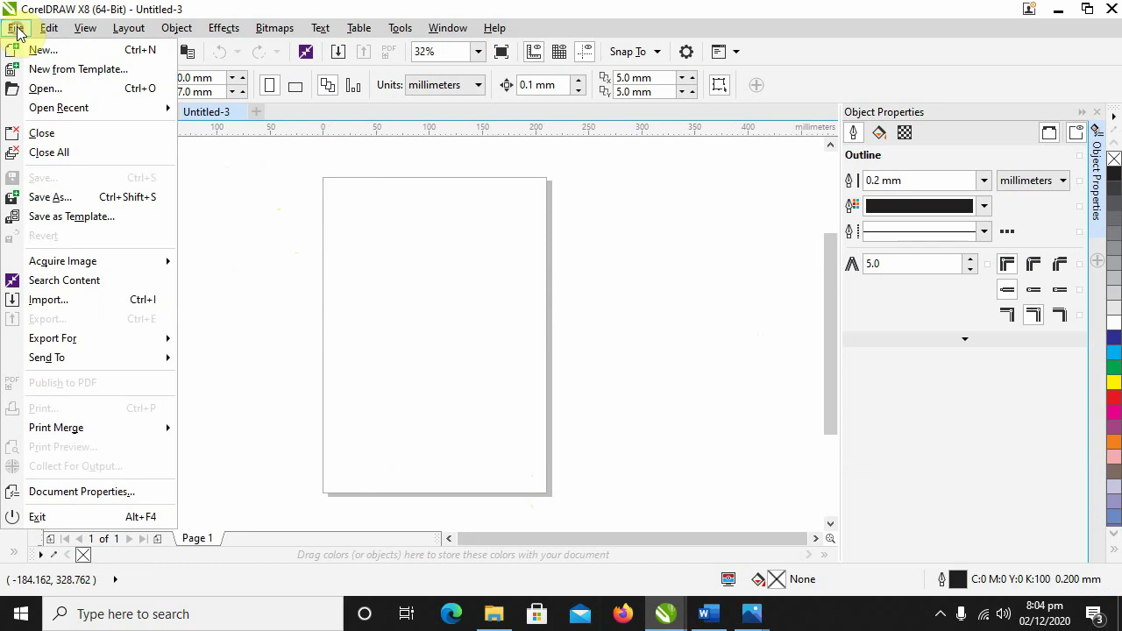
{"action": "left_click", "coordinate": [36, 90]}
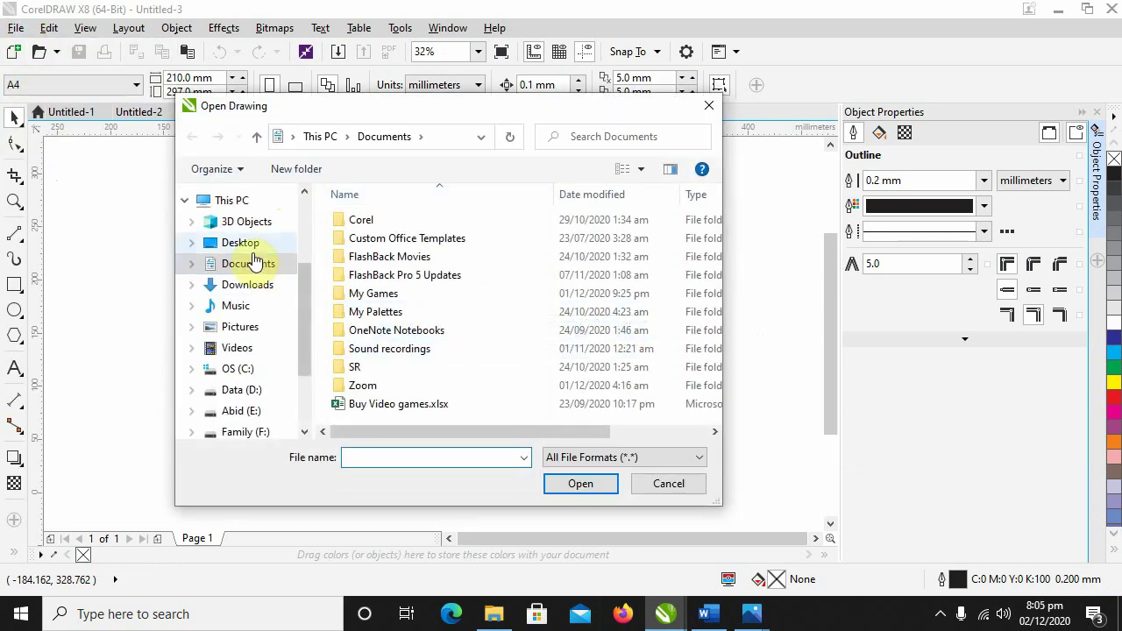
{"action": "left_click", "coordinate": [249, 243]}
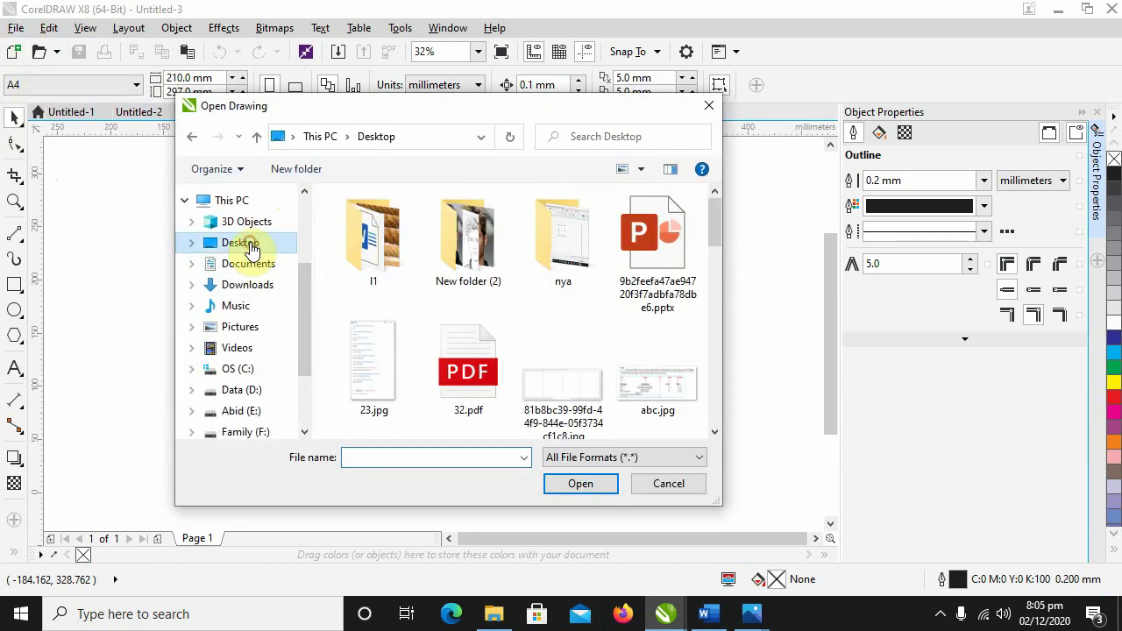
{"action": "double_click", "coordinate": [405, 279]}
{"action": "scroll", "coordinate": [560, 281], "scroll_direction": "down", "scroll_amount": 3}
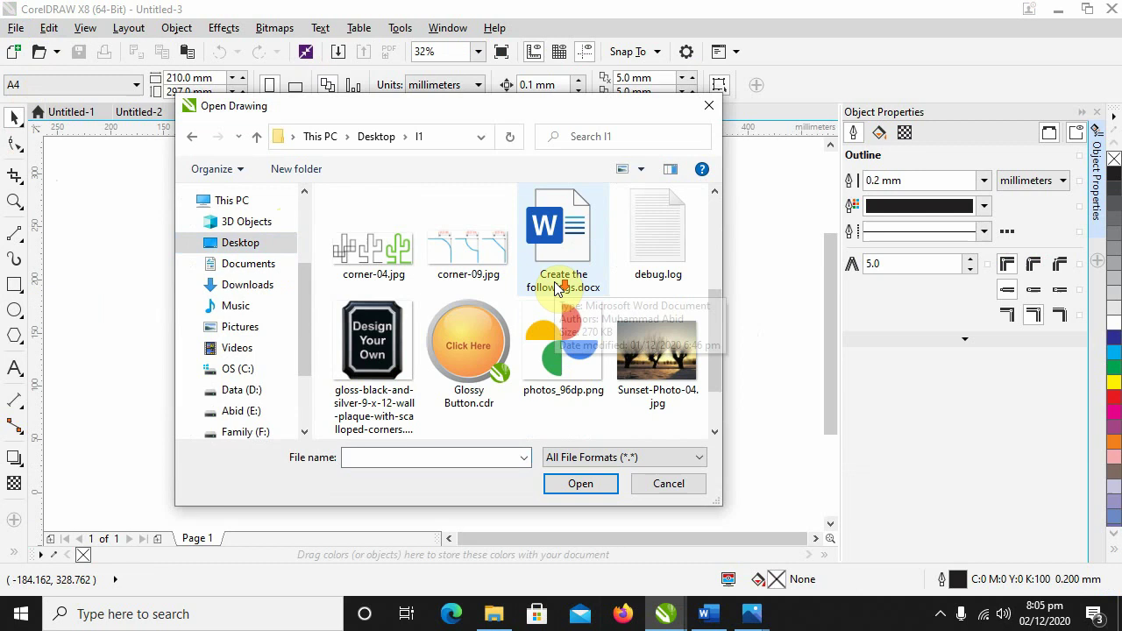
{"action": "left_click", "coordinate": [484, 343]}
{"action": "double_click", "coordinate": [484, 343]}
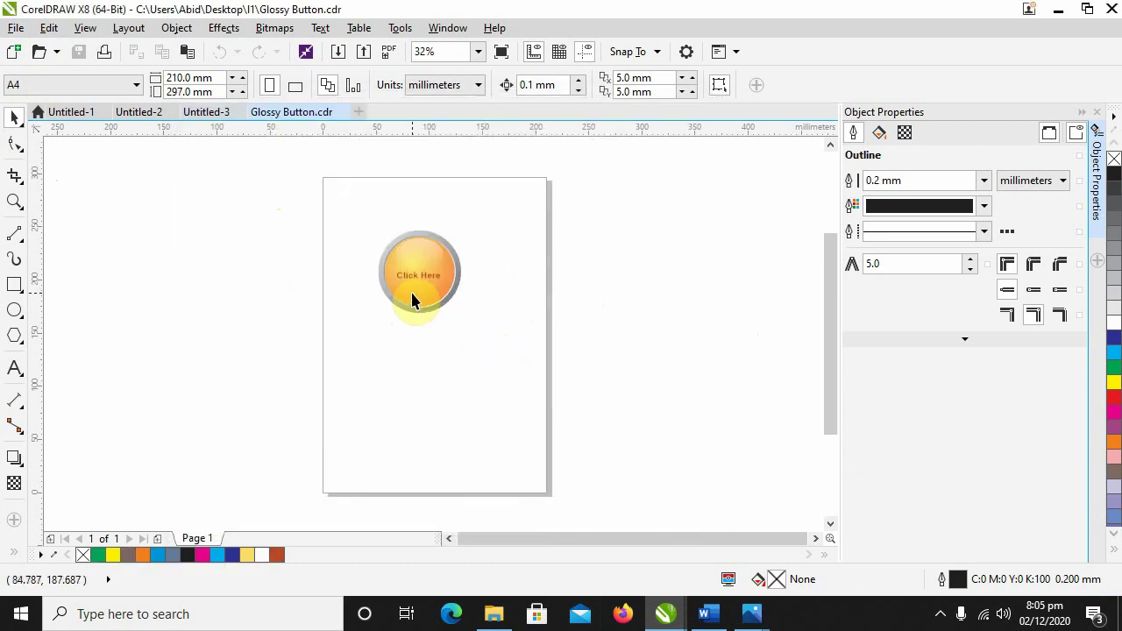
{"action": "scroll", "coordinate": [407, 295], "scroll_direction": "up", "scroll_amount": 4}
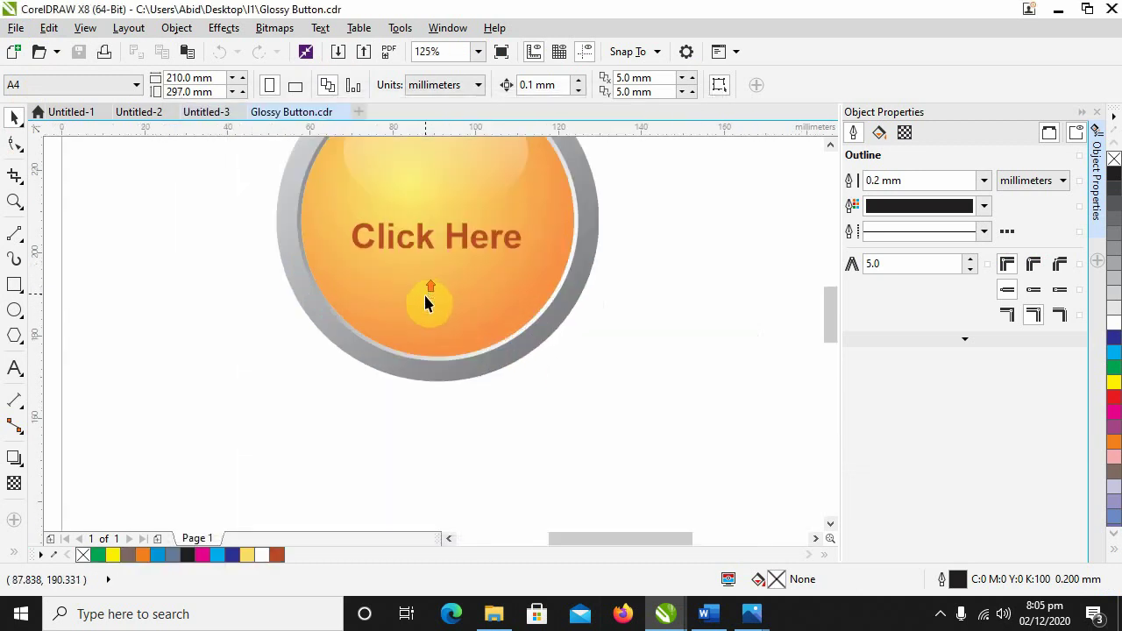
{"action": "scroll", "coordinate": [426, 300], "scroll_direction": "down", "scroll_amount": 2}
{"action": "scroll", "coordinate": [484, 328], "scroll_direction": "up", "scroll_amount": 2}
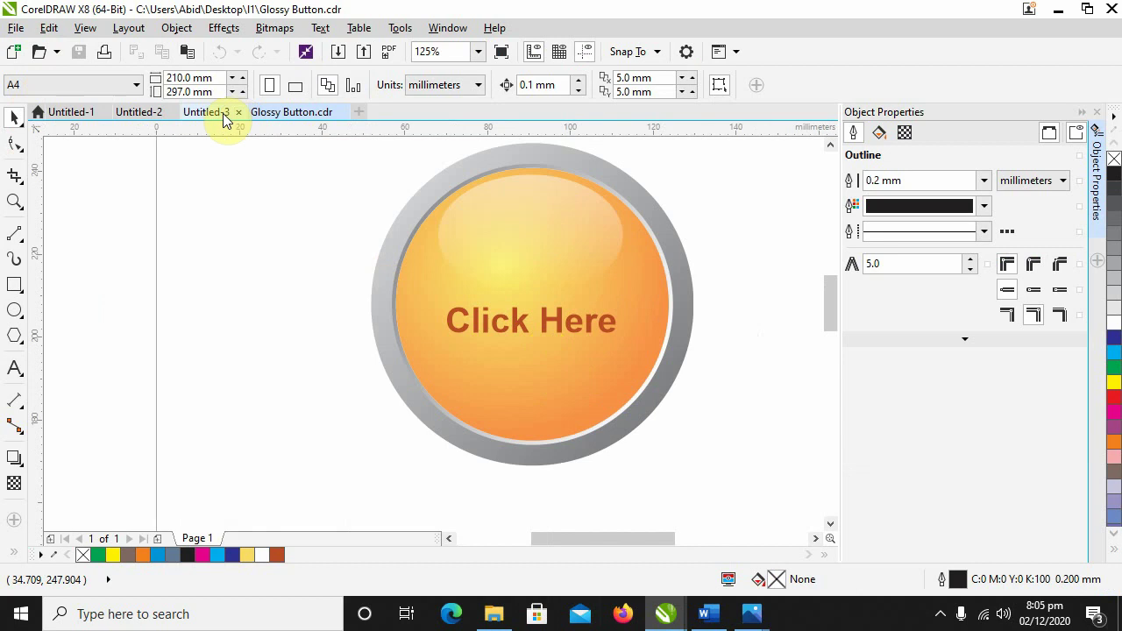
{"action": "left_click_drag", "start_coordinate": [505, 282], "coordinate": [509, 301]}
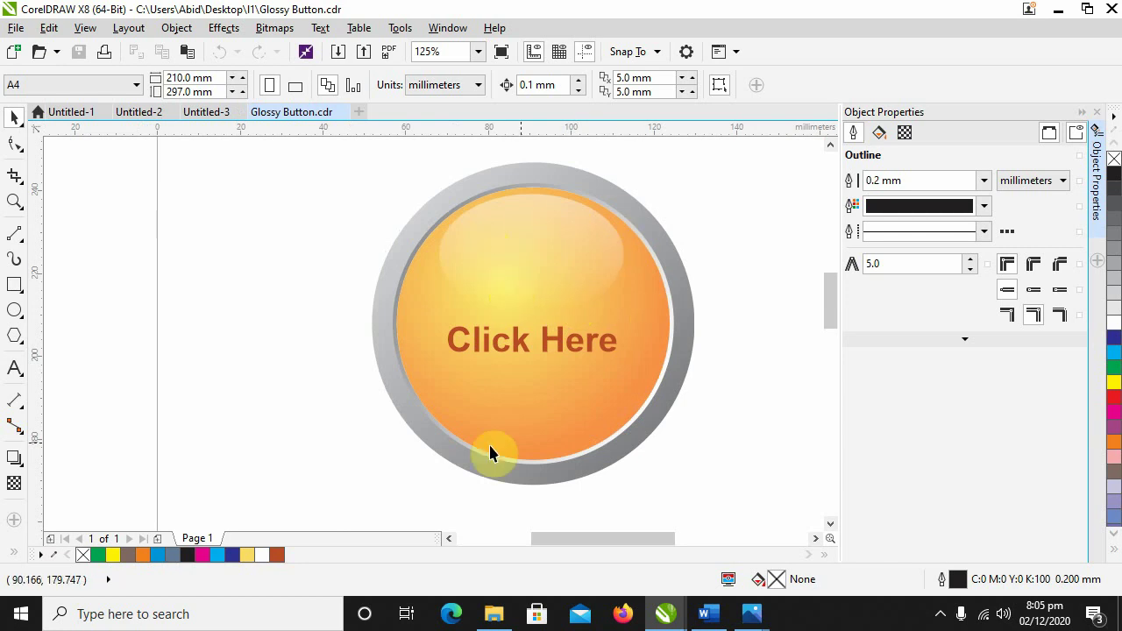
Step: In the blank Untitled-3 document, draw a circle about 135 mm in diameter on the page
{"action": "left_click", "coordinate": [212, 112]}
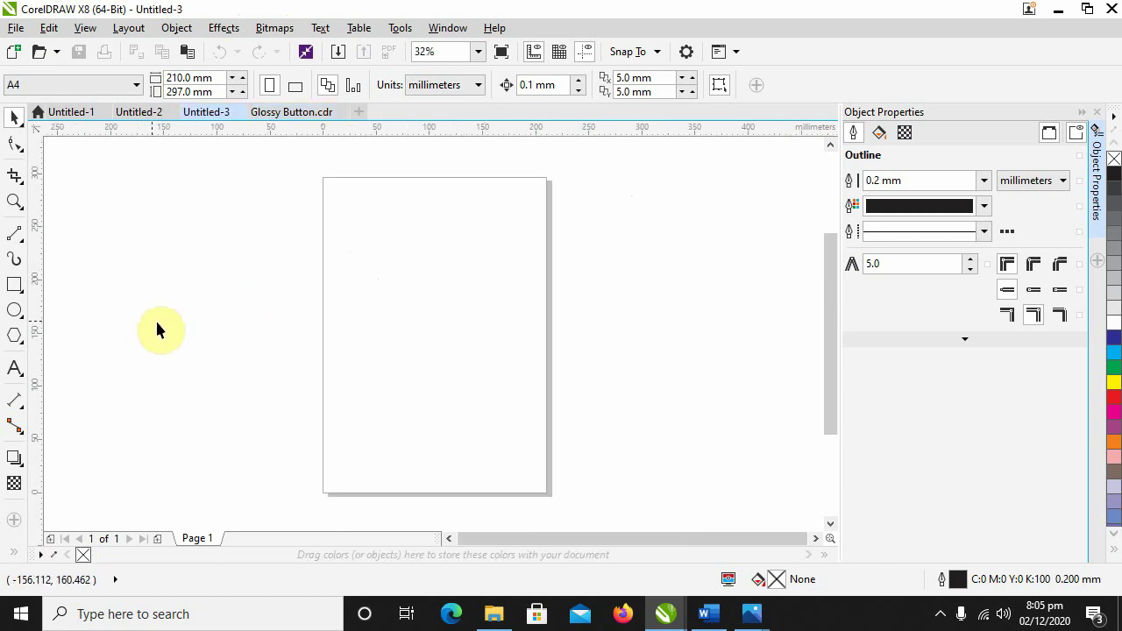
{"action": "left_click", "coordinate": [14, 311]}
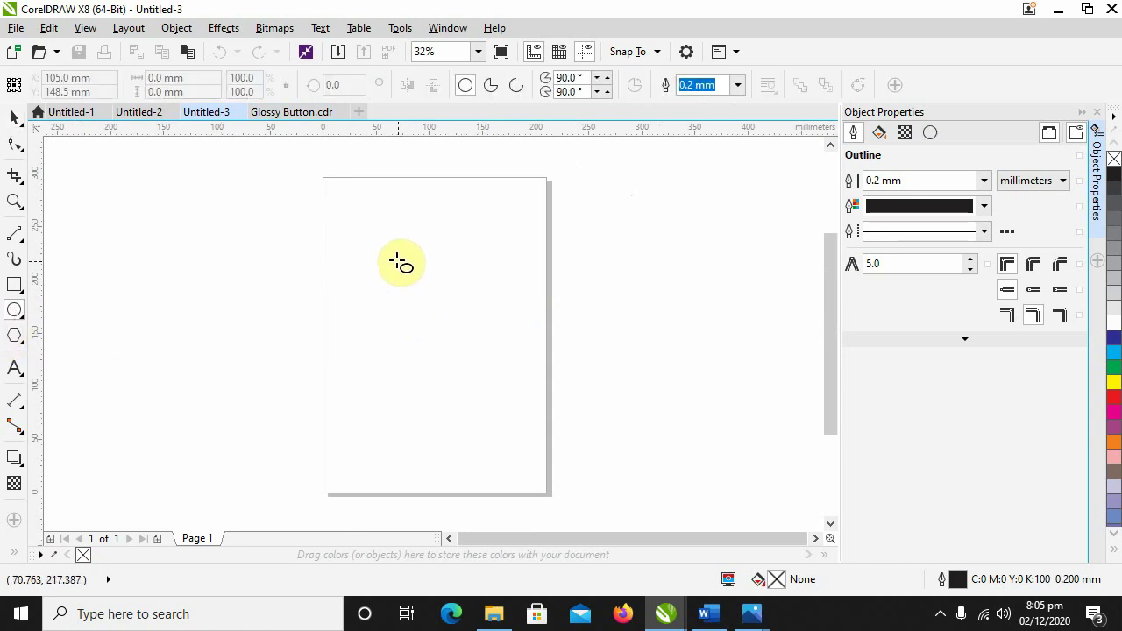
{"action": "left_click_drag", "start_coordinate": [393, 255], "coordinate": [533, 400]}
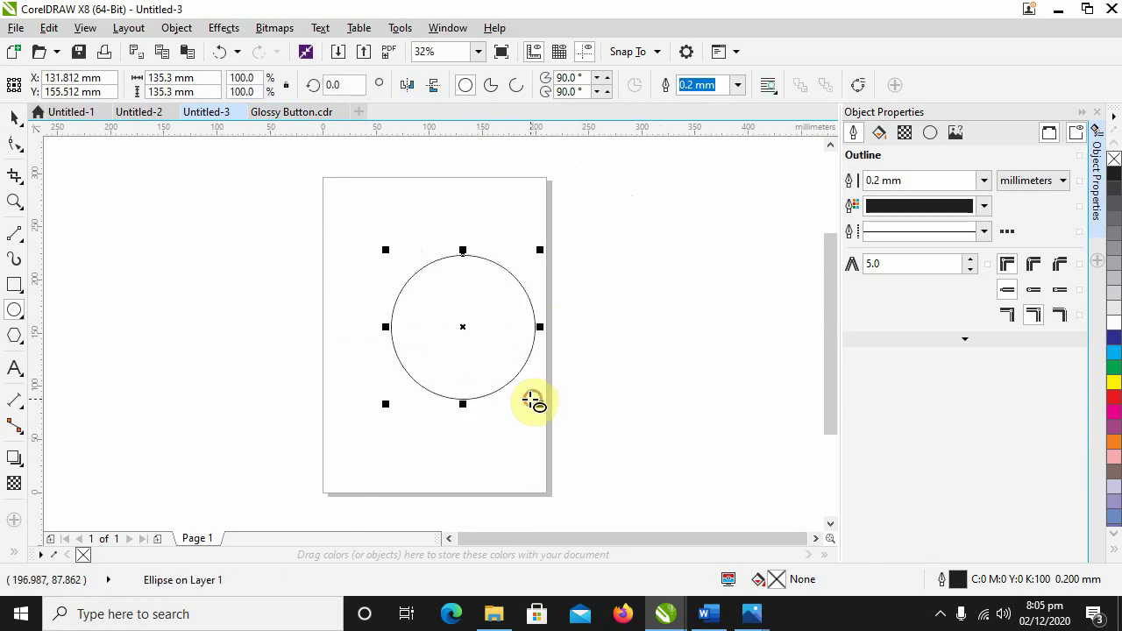
{"action": "left_click", "coordinate": [14, 120]}
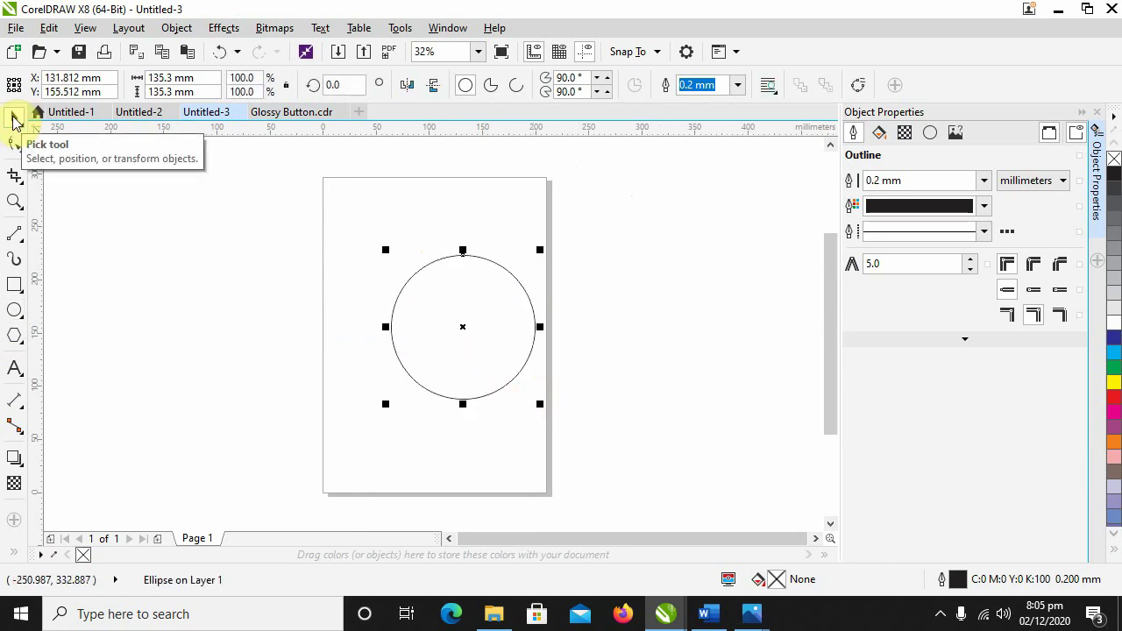
Step: Set the circle's width and height to 70 mm
{"action": "left_click", "coordinate": [175, 77]}
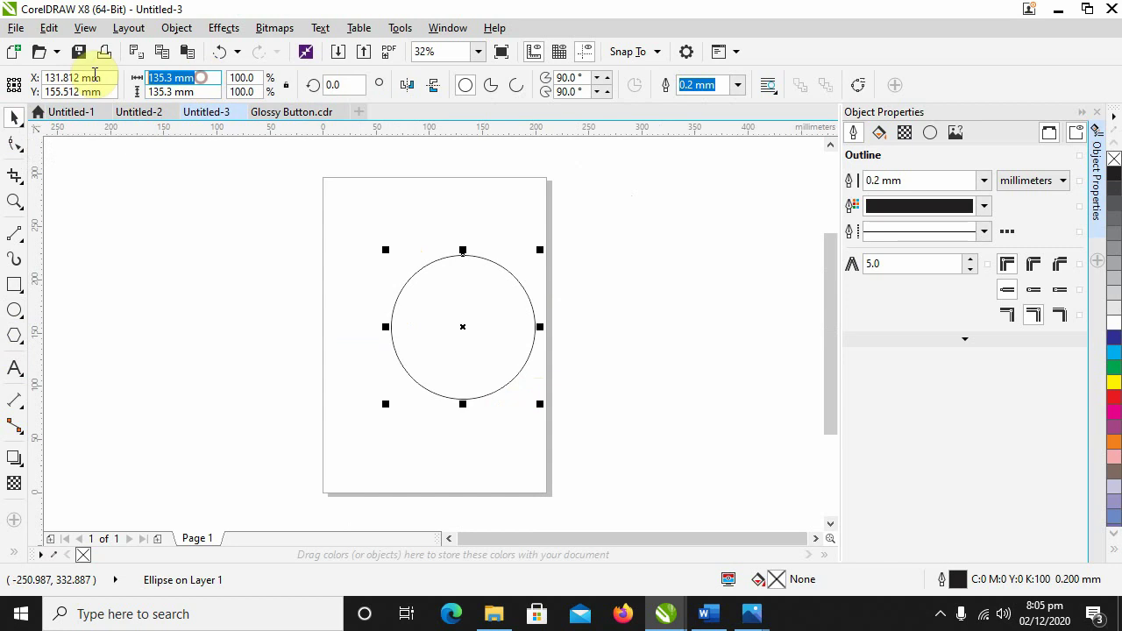
{"action": "type", "text": "7"}
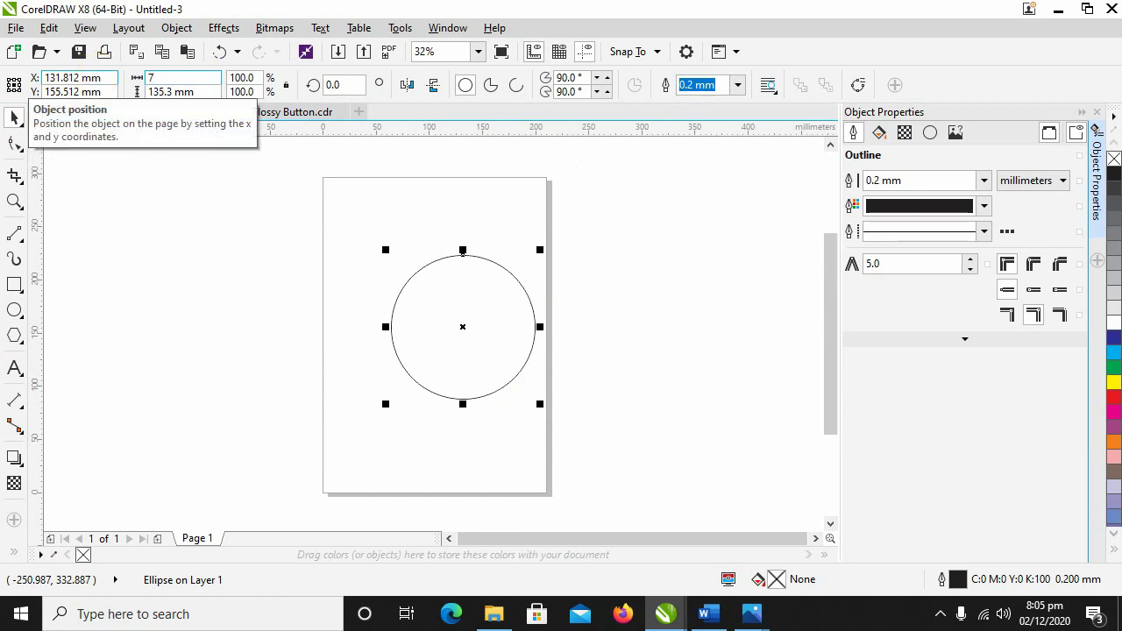
{"action": "type", "text": "0"}
{"action": "key", "text": "Tab"}
{"action": "type", "text": "7"}
{"action": "key", "text": "Return"}
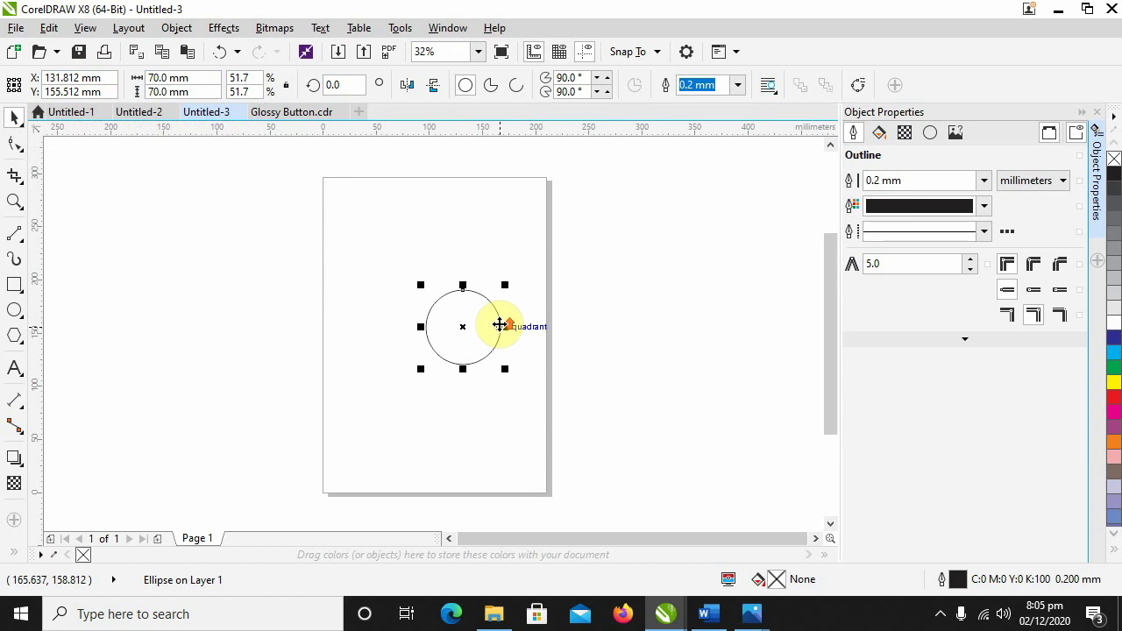
{"action": "scroll", "coordinate": [500, 321], "scroll_direction": "up", "scroll_amount": 4}
{"action": "left_click_drag", "start_coordinate": [476, 332], "coordinate": [526, 349]}
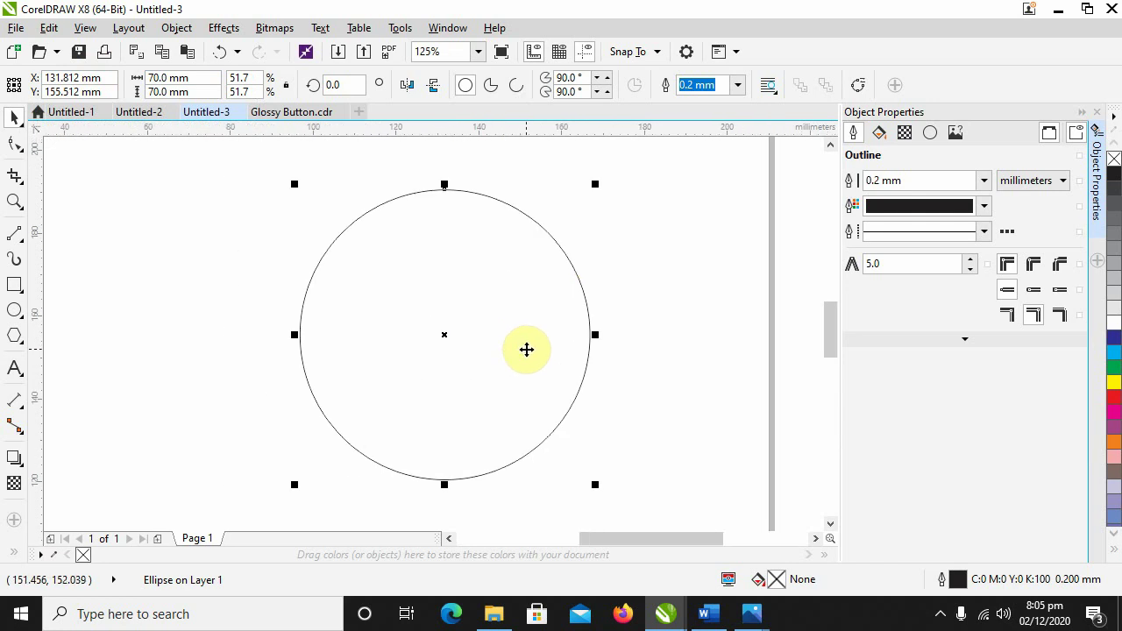
{"action": "scroll", "coordinate": [526, 350], "scroll_direction": "down", "scroll_amount": 2}
{"action": "scroll", "coordinate": [523, 345], "scroll_direction": "up", "scroll_amount": 2}
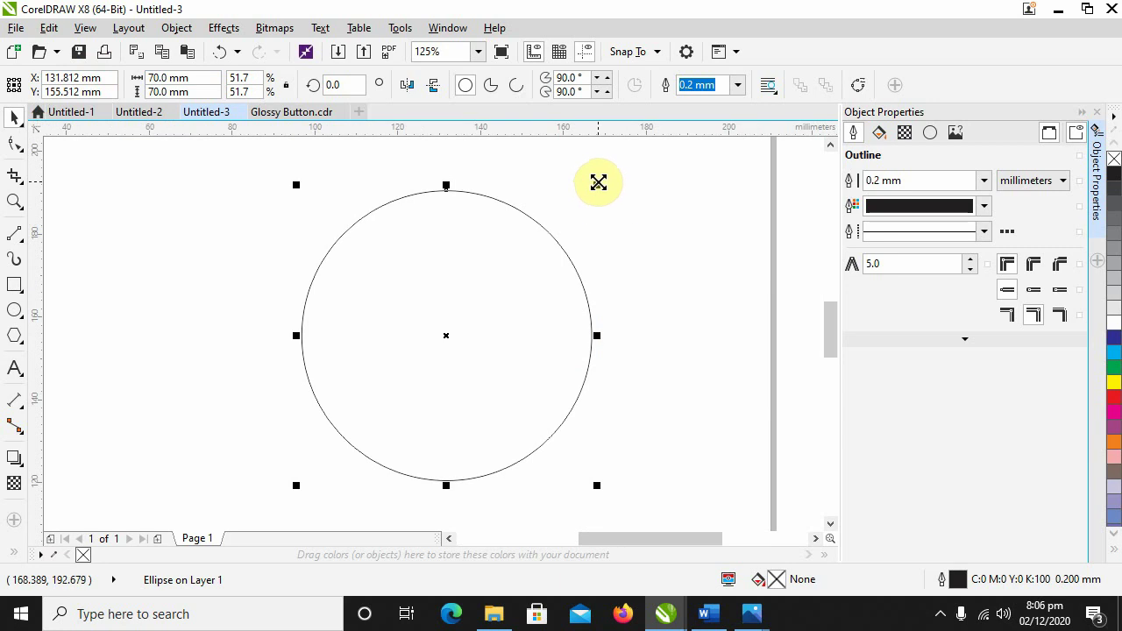
Step: Duplicate the circle as a smaller concentric copy and set the copy's width and height to 60 mm
{"action": "left_click_drag", "start_coordinate": [598, 183], "coordinate": [572, 212]}
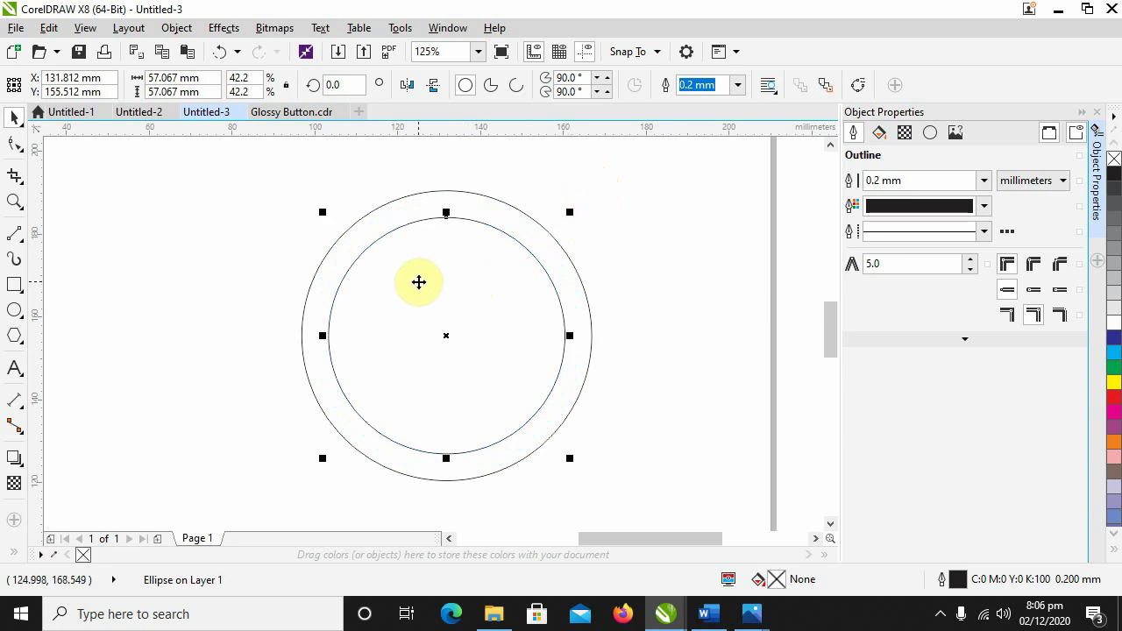
{"action": "left_click", "coordinate": [203, 78]}
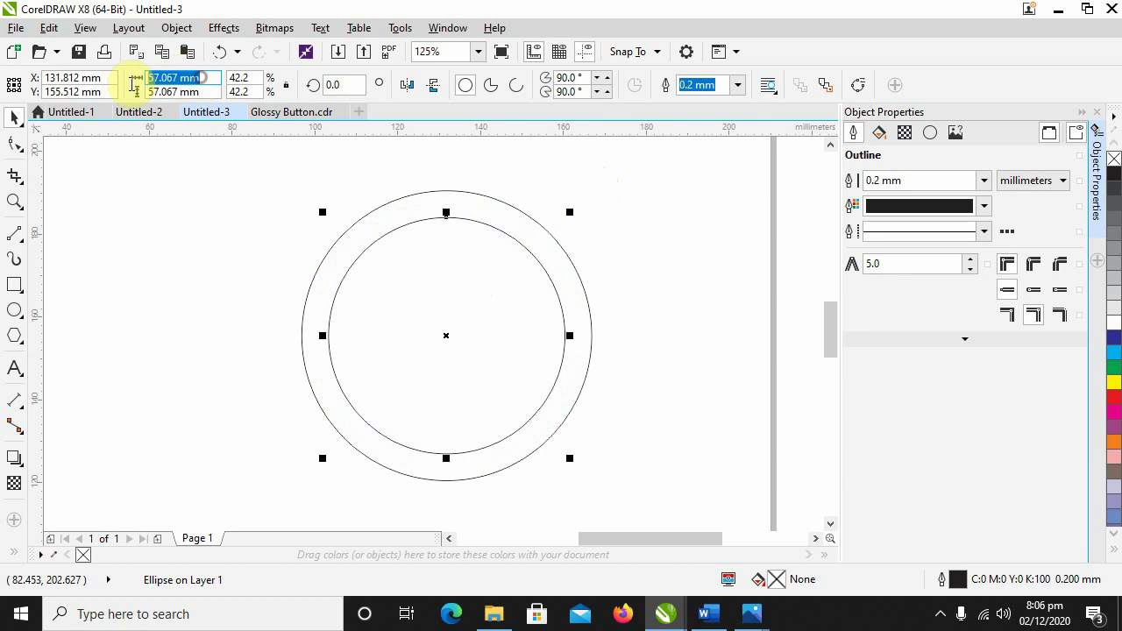
{"action": "type", "text": "60"}
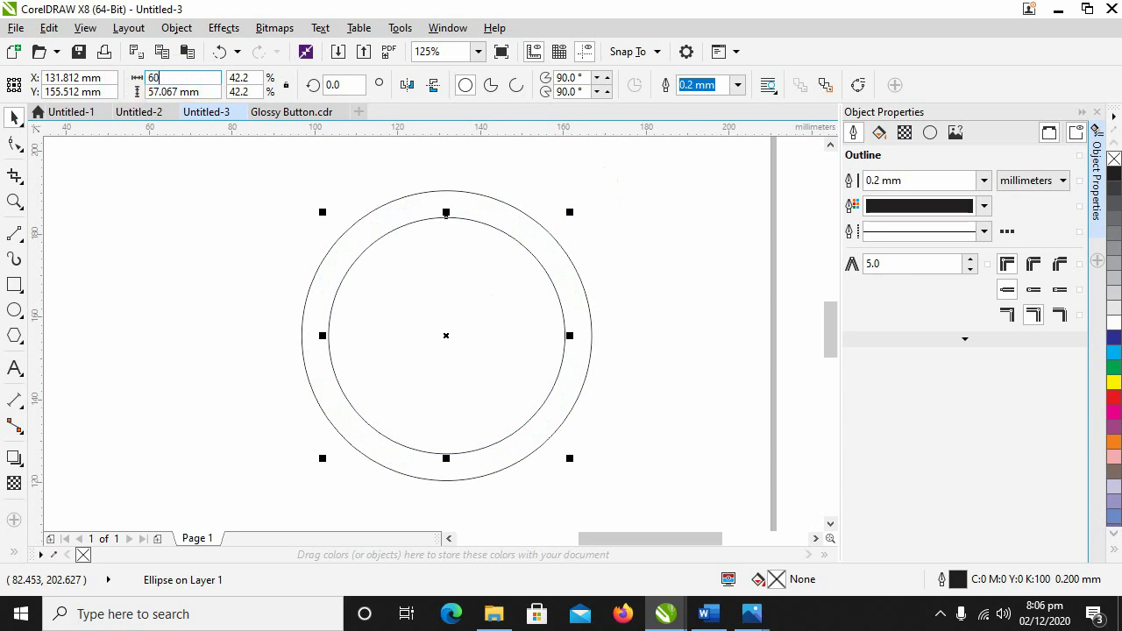
{"action": "key", "text": "Tab"}
{"action": "type", "text": "6"}
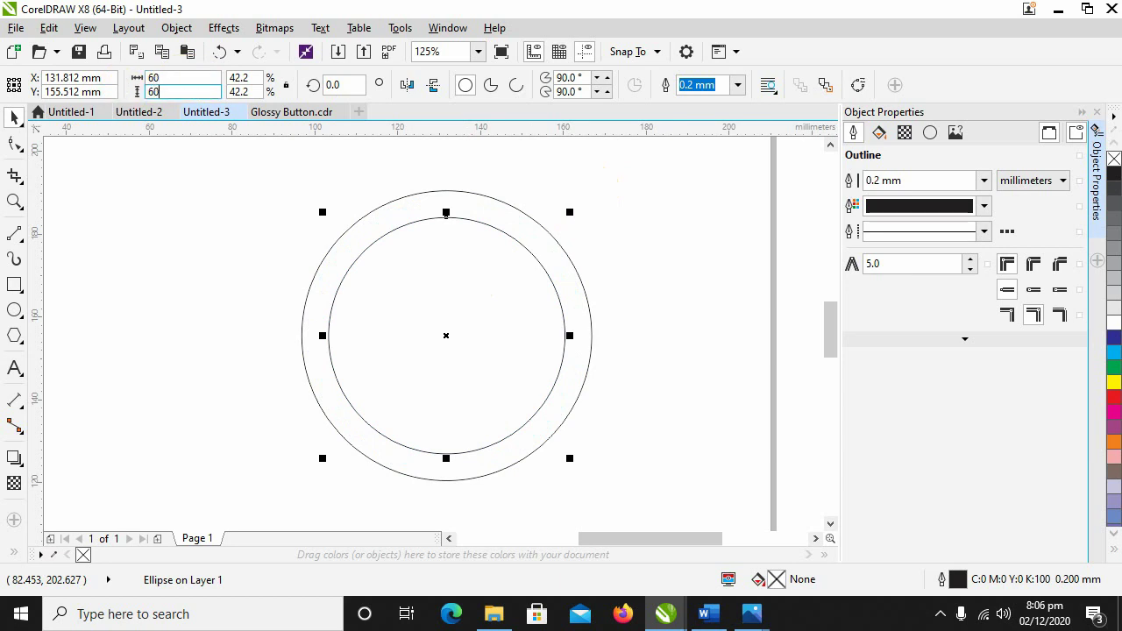
{"action": "type", "text": "0"}
{"action": "key", "text": "Return"}
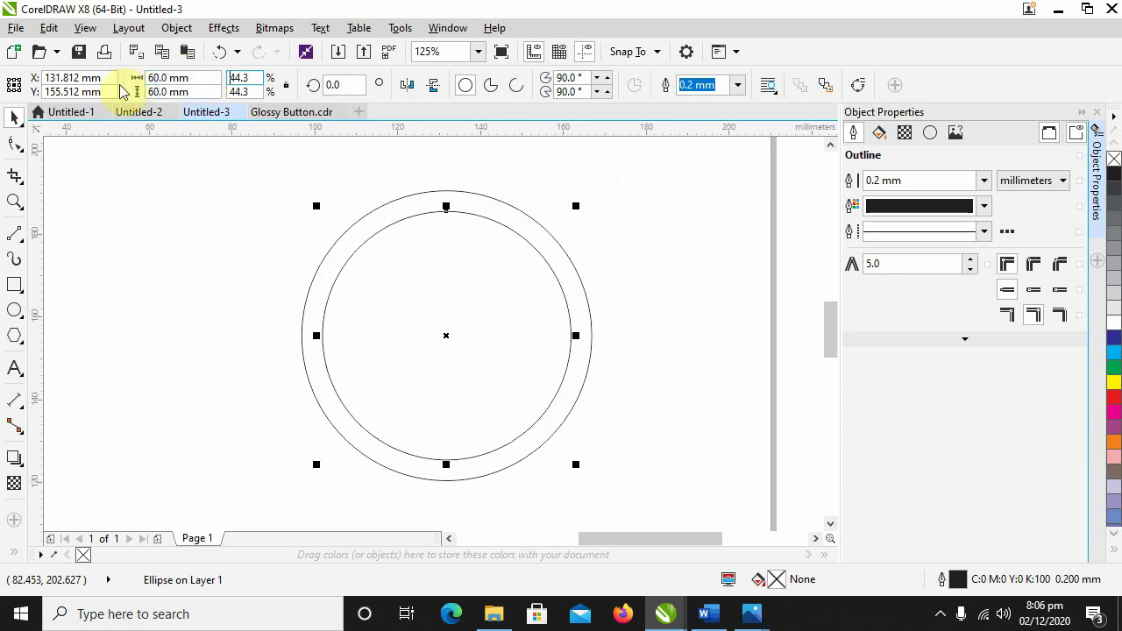
{"action": "left_click", "coordinate": [667, 270]}
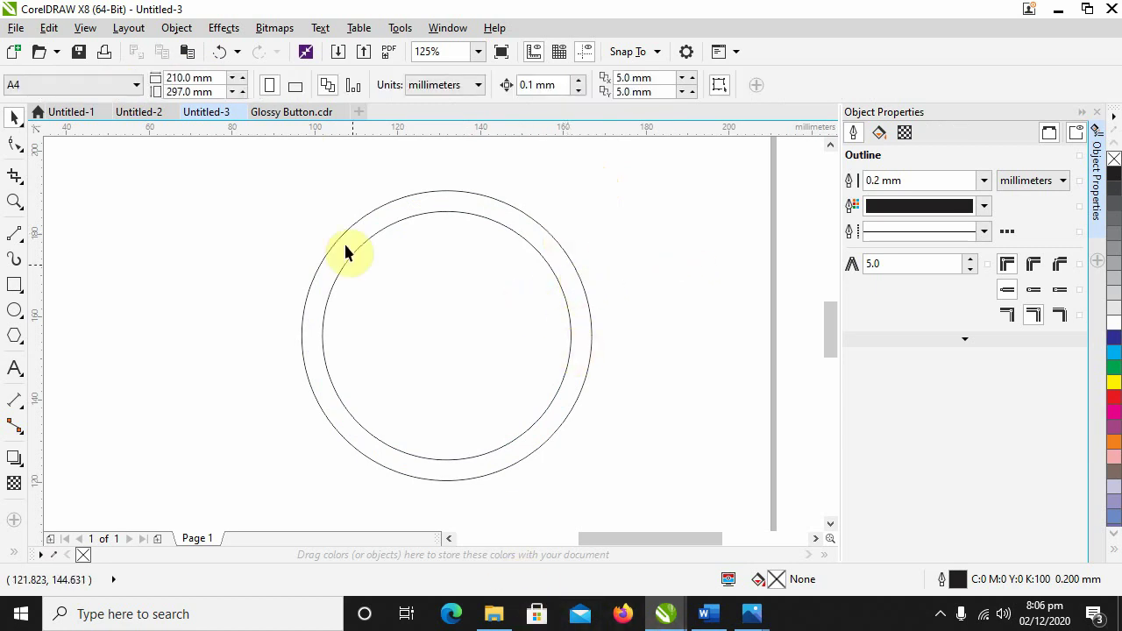
Step: Check the reference button's rim and apply a black-to-white linear fountain fill to the outer 70 mm circle
{"action": "left_click", "coordinate": [317, 116]}
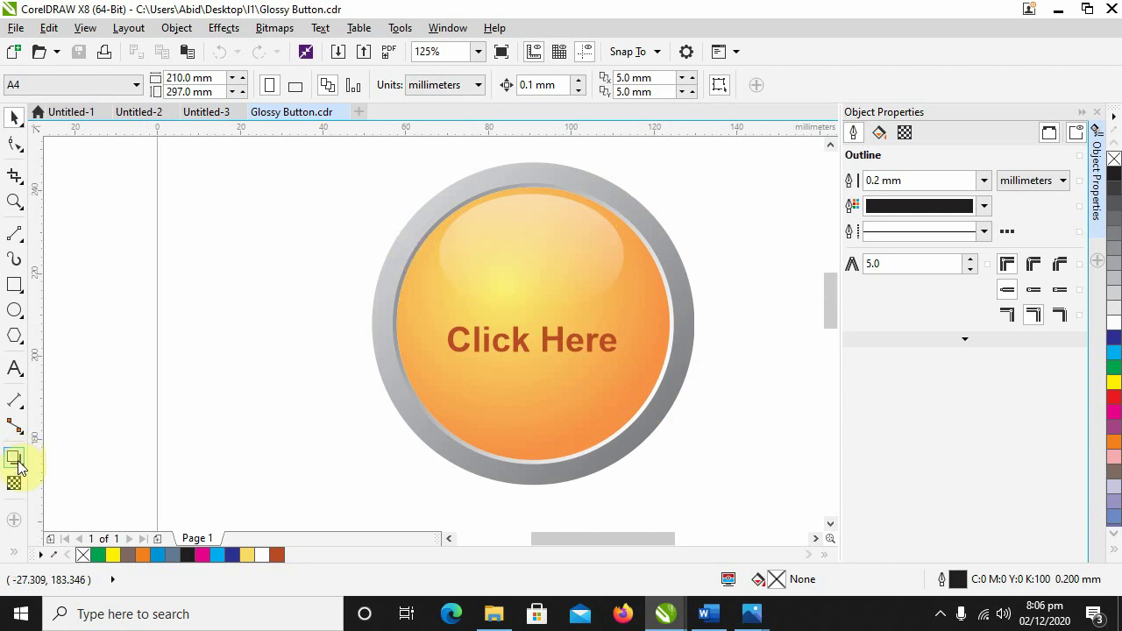
{"action": "left_click", "coordinate": [13, 550]}
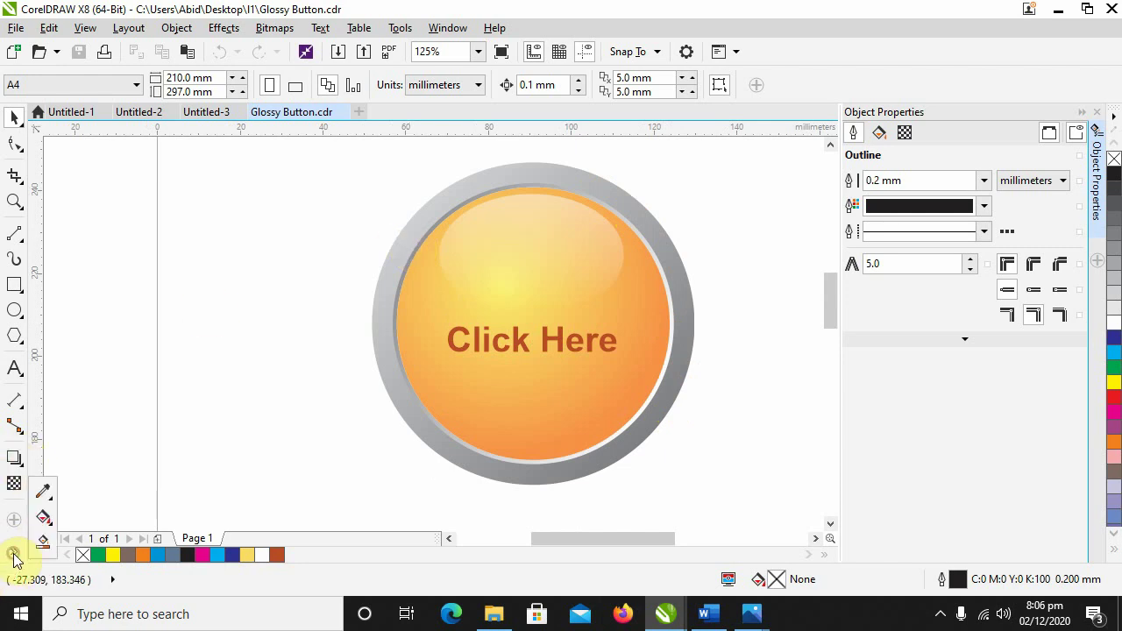
{"action": "left_click", "coordinate": [43, 518]}
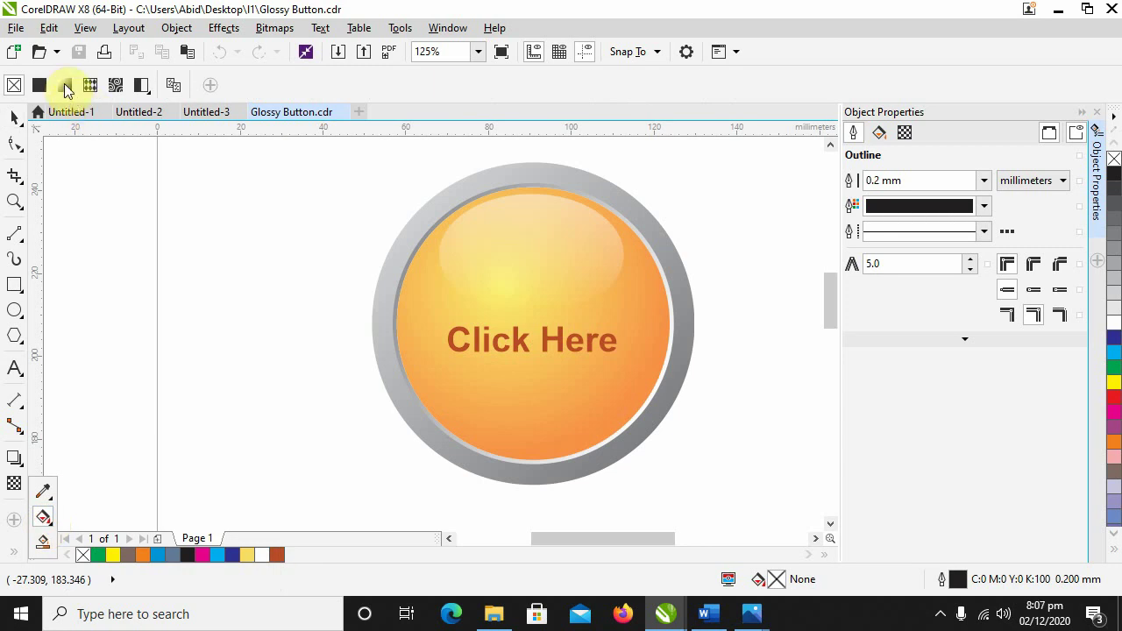
{"action": "left_click", "coordinate": [217, 111]}
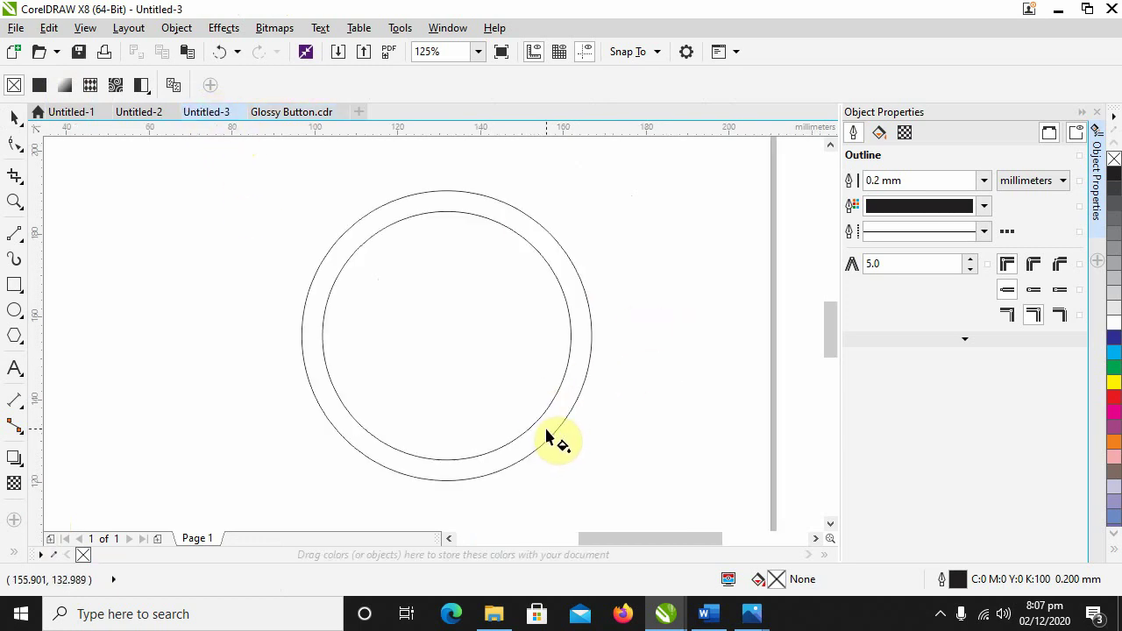
{"action": "left_click", "coordinate": [548, 436]}
{"action": "left_click", "coordinate": [64, 84]}
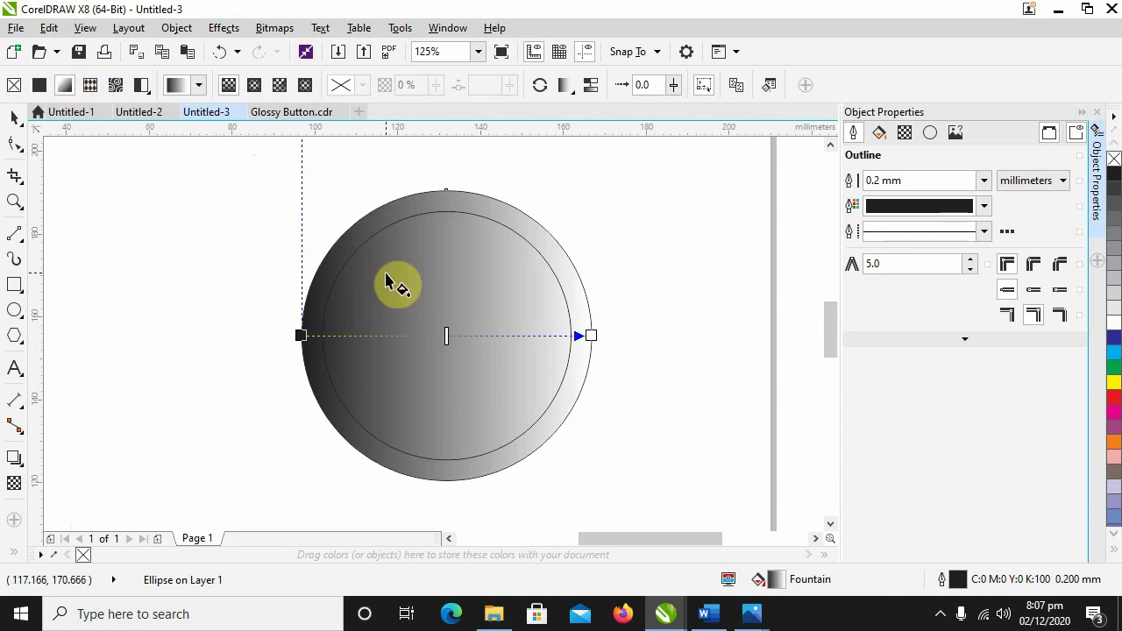
Step: Angle the outer circle's gradient diagonally from its upper-left edge to its lower-right edge, following the reference button
{"action": "left_click", "coordinate": [302, 114]}
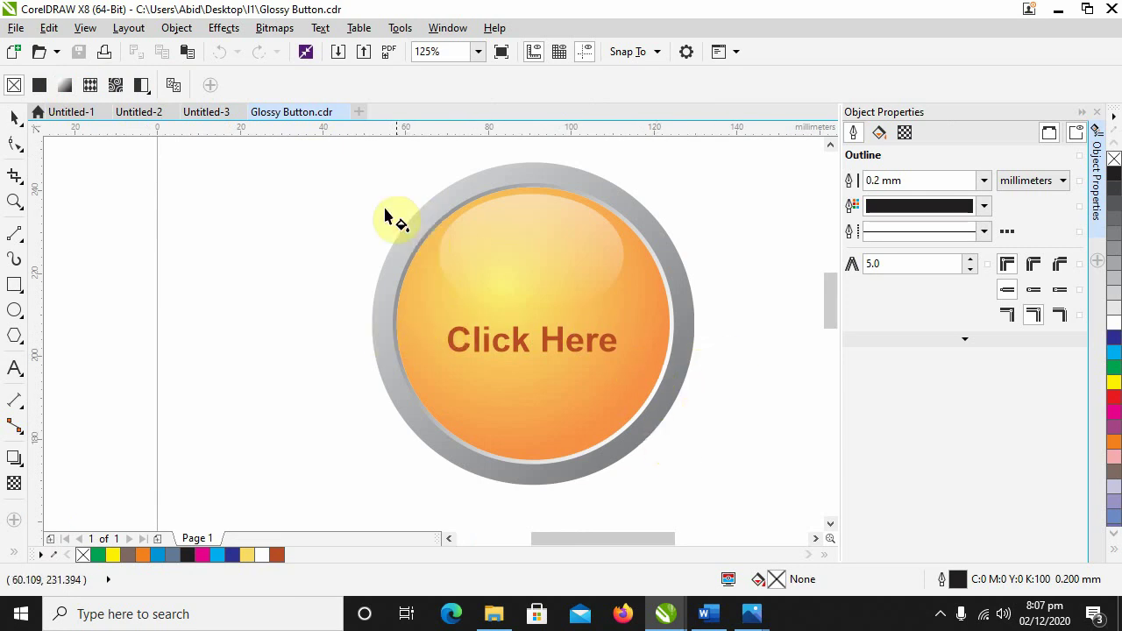
{"action": "left_click", "coordinate": [219, 113]}
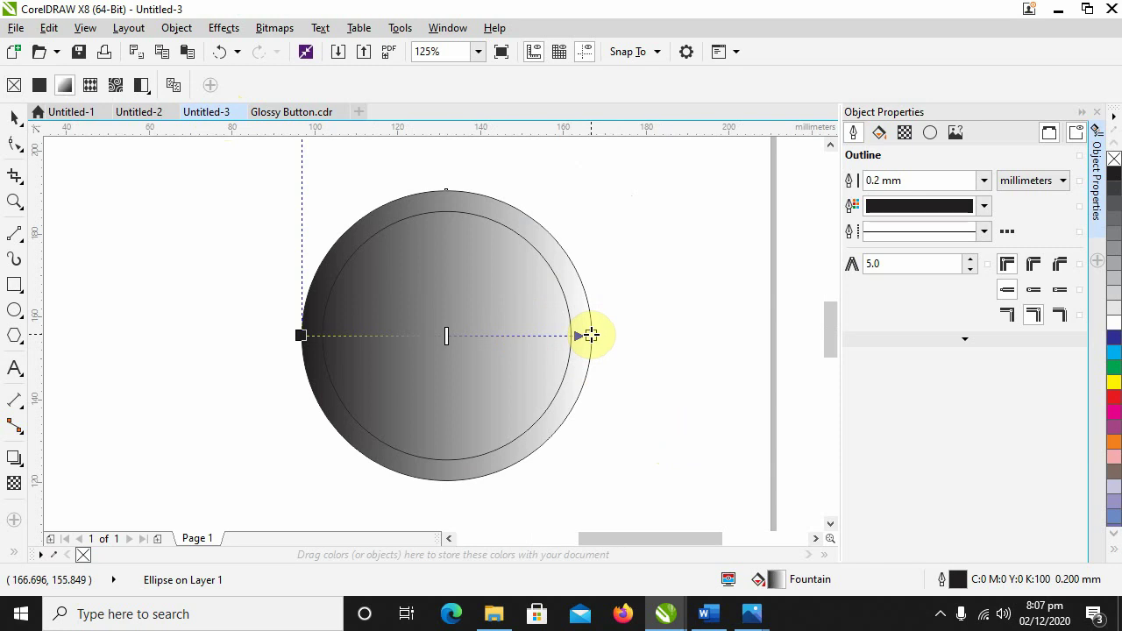
{"action": "left_click_drag", "start_coordinate": [591, 335], "coordinate": [585, 383]}
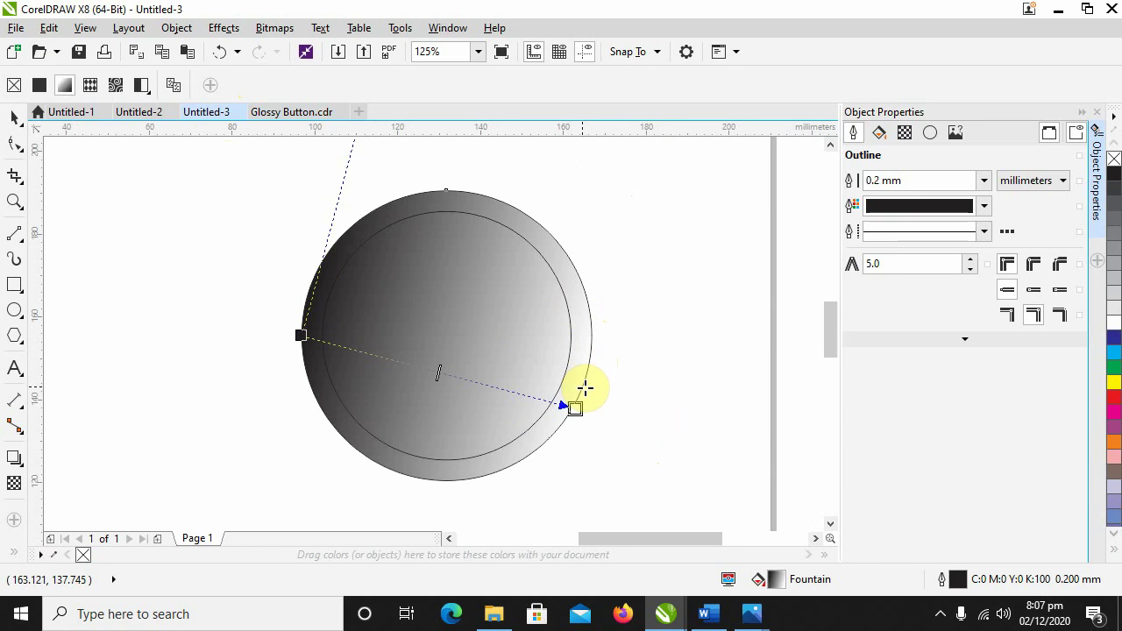
{"action": "left_click", "coordinate": [300, 333]}
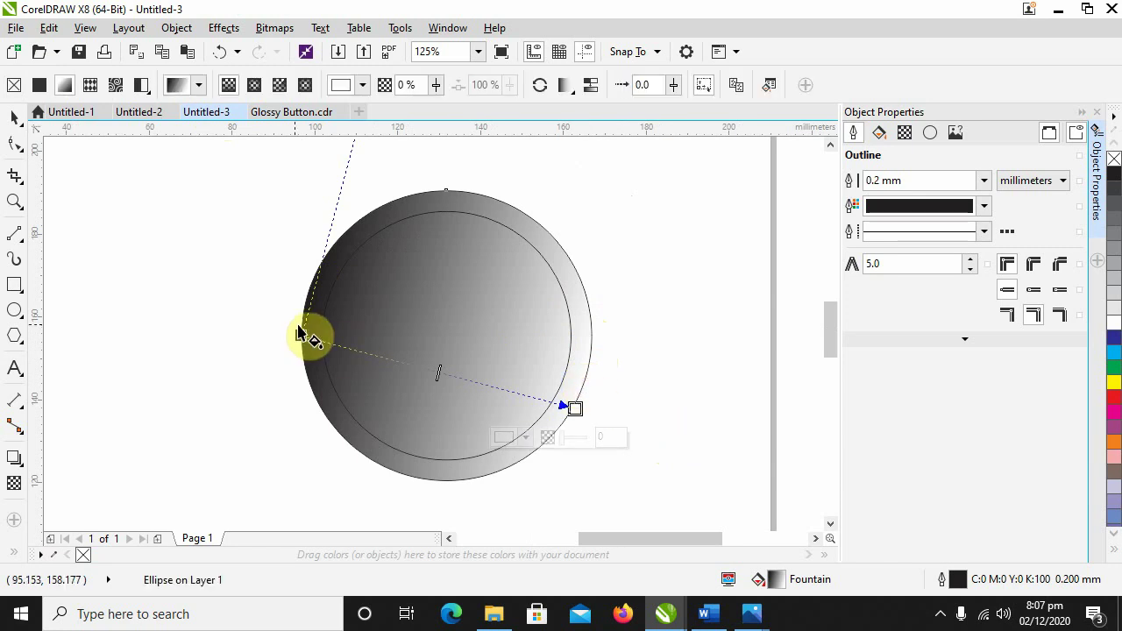
{"action": "left_click_drag", "start_coordinate": [302, 329], "coordinate": [321, 261]}
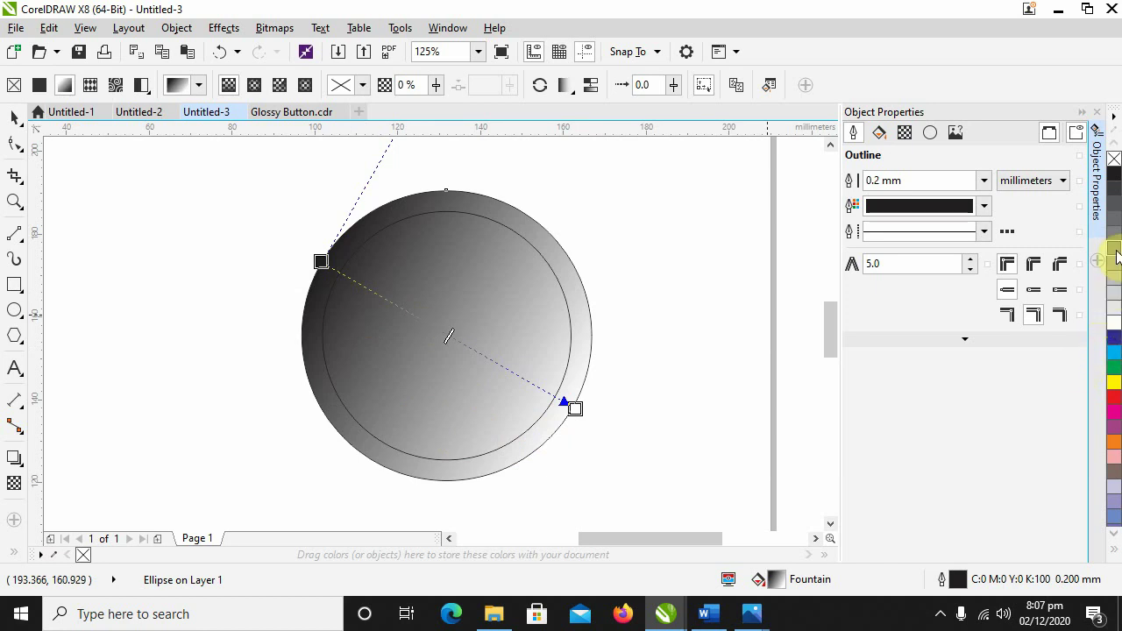
Step: Set the outer circle's gradient colours to light gray at the upper-left end and darker gray at the lower-right end
{"action": "left_click_drag", "start_coordinate": [1112, 249], "coordinate": [575, 406]}
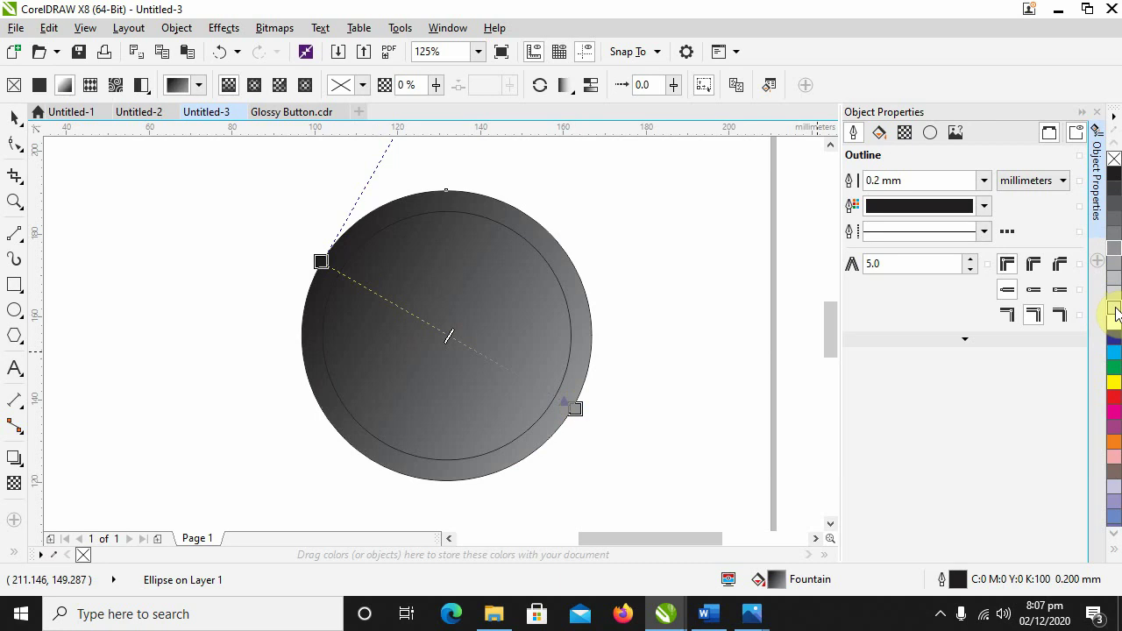
{"action": "left_click_drag", "start_coordinate": [1115, 315], "coordinate": [320, 261]}
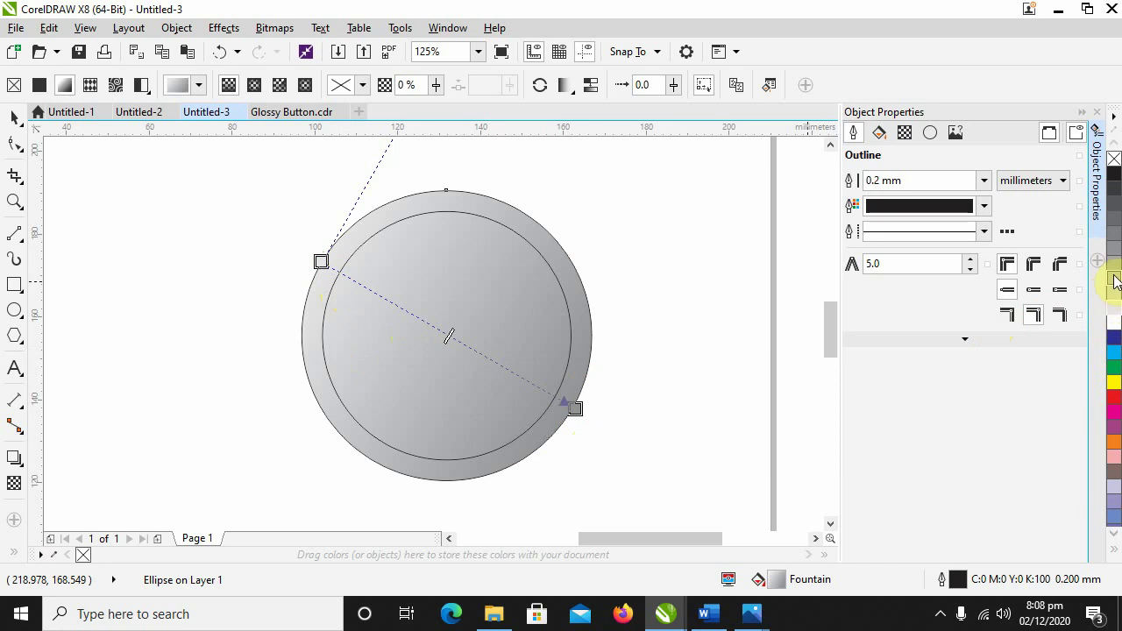
{"action": "left_click_drag", "start_coordinate": [1114, 233], "coordinate": [576, 408]}
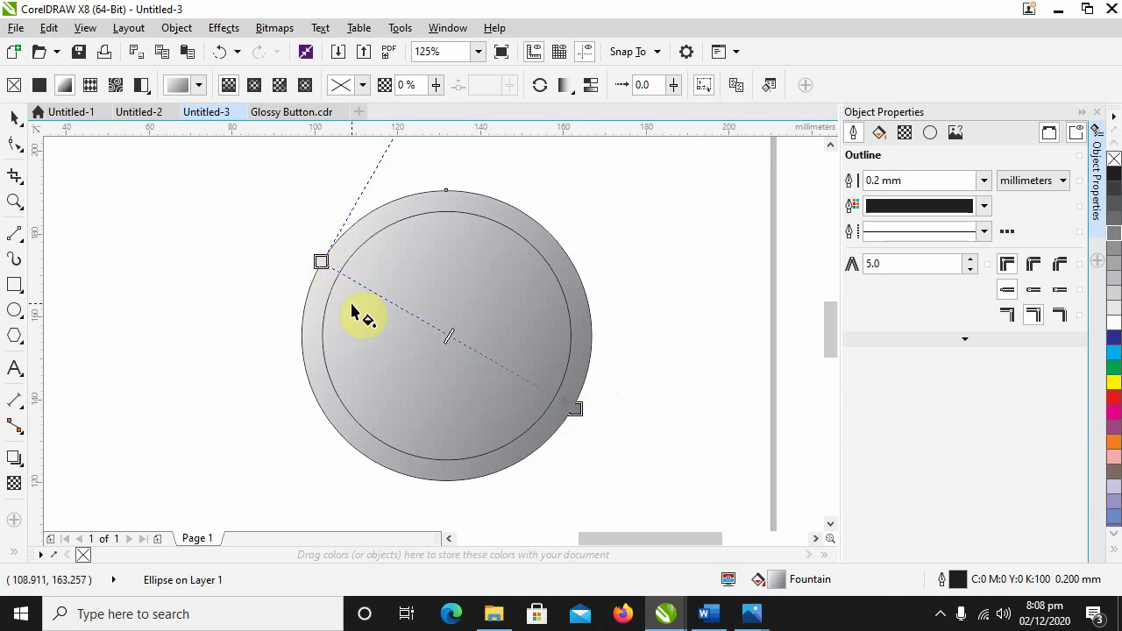
Step: Examine the thin inner rim in Glossy Button.cdr and set the 60 mm circle's outline width to 0.75 mm in Untitled-3
{"action": "left_click", "coordinate": [301, 113]}
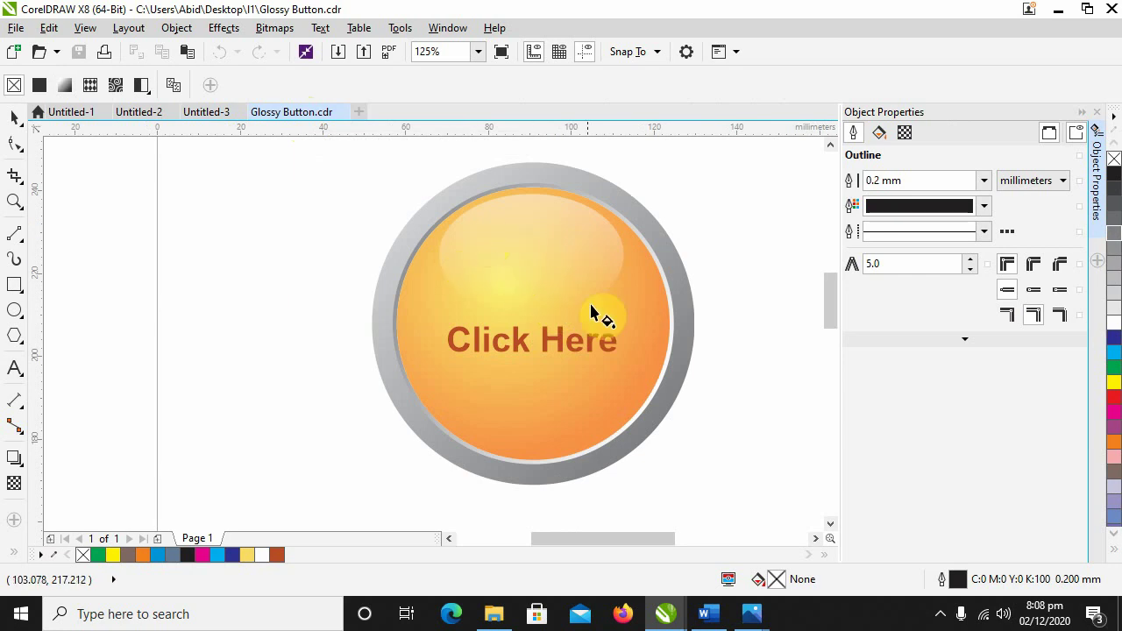
{"action": "scroll", "coordinate": [649, 395], "scroll_direction": "up", "scroll_amount": 1}
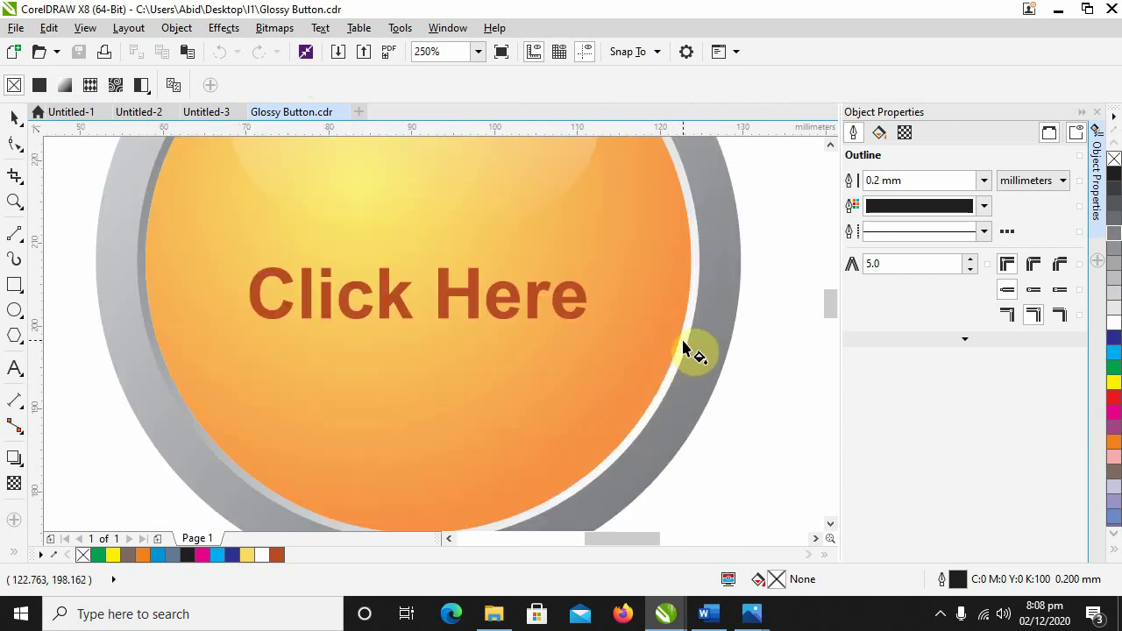
{"action": "scroll", "coordinate": [530, 460], "scroll_direction": "down", "scroll_amount": 1}
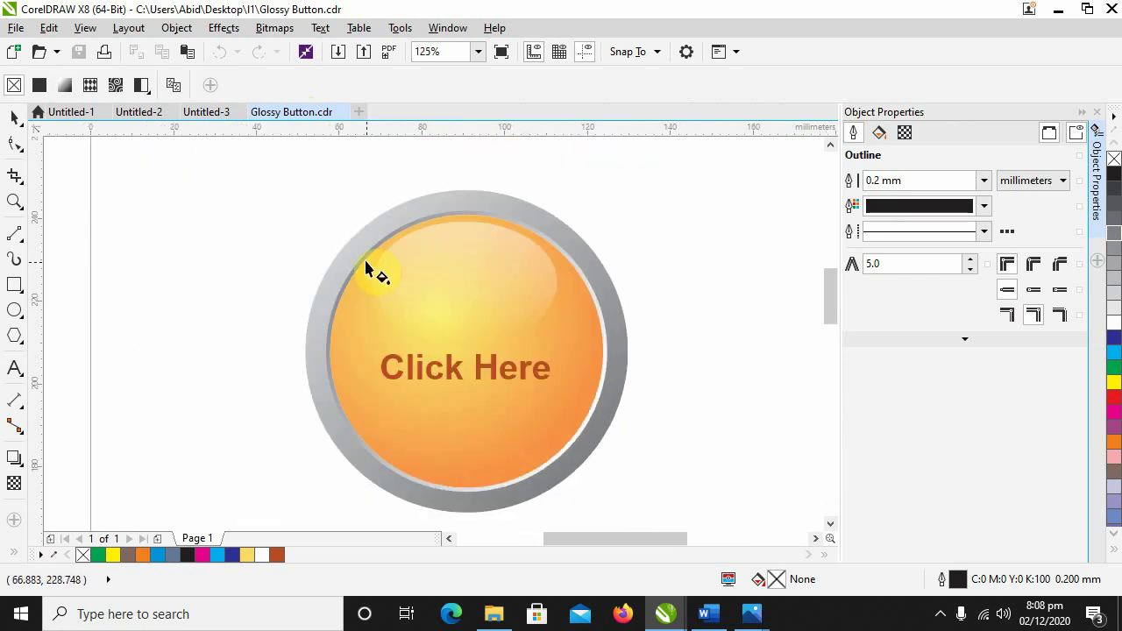
{"action": "scroll", "coordinate": [373, 265], "scroll_direction": "up", "scroll_amount": 1}
{"action": "scroll", "coordinate": [385, 276], "scroll_direction": "down", "scroll_amount": 1}
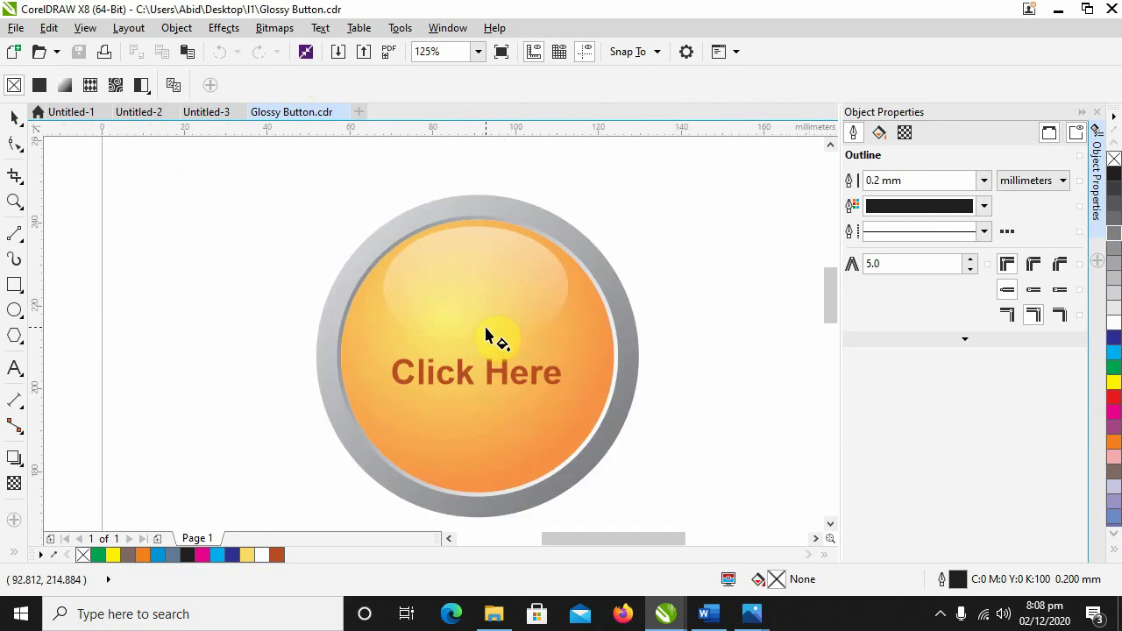
{"action": "left_click", "coordinate": [226, 115]}
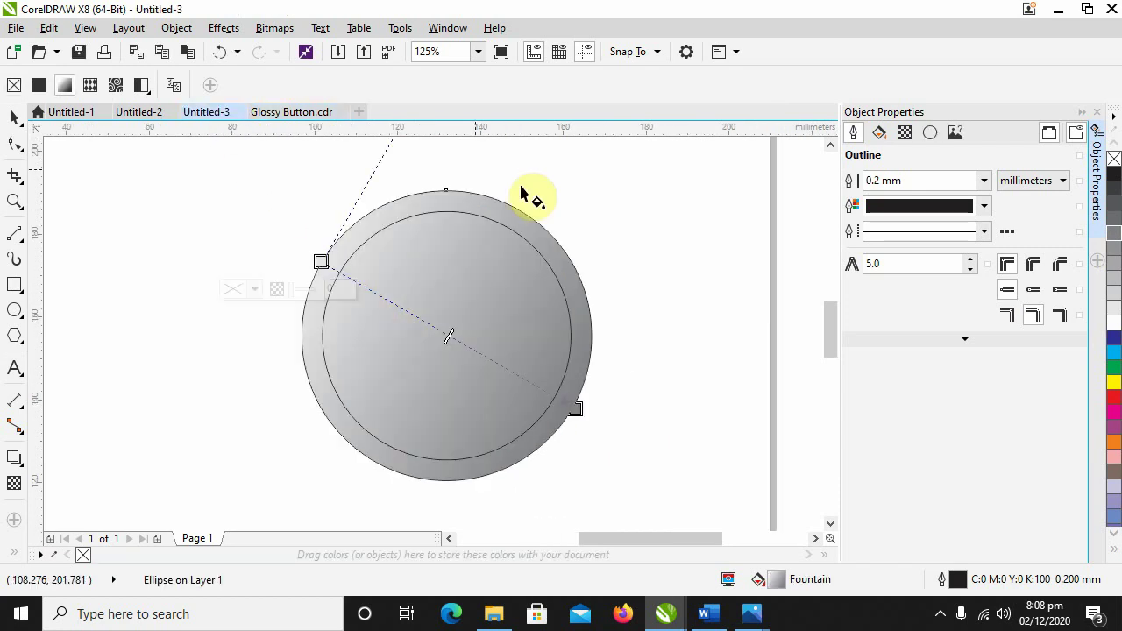
{"action": "left_click", "coordinate": [14, 116]}
{"action": "left_click", "coordinate": [452, 276]}
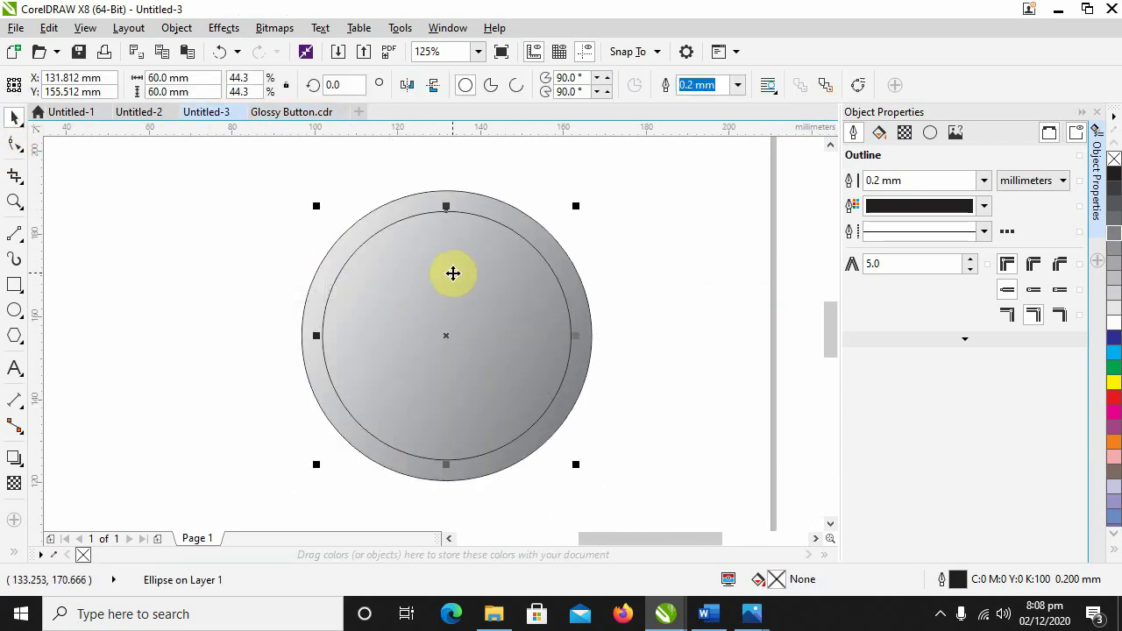
{"action": "left_click", "coordinate": [738, 85]}
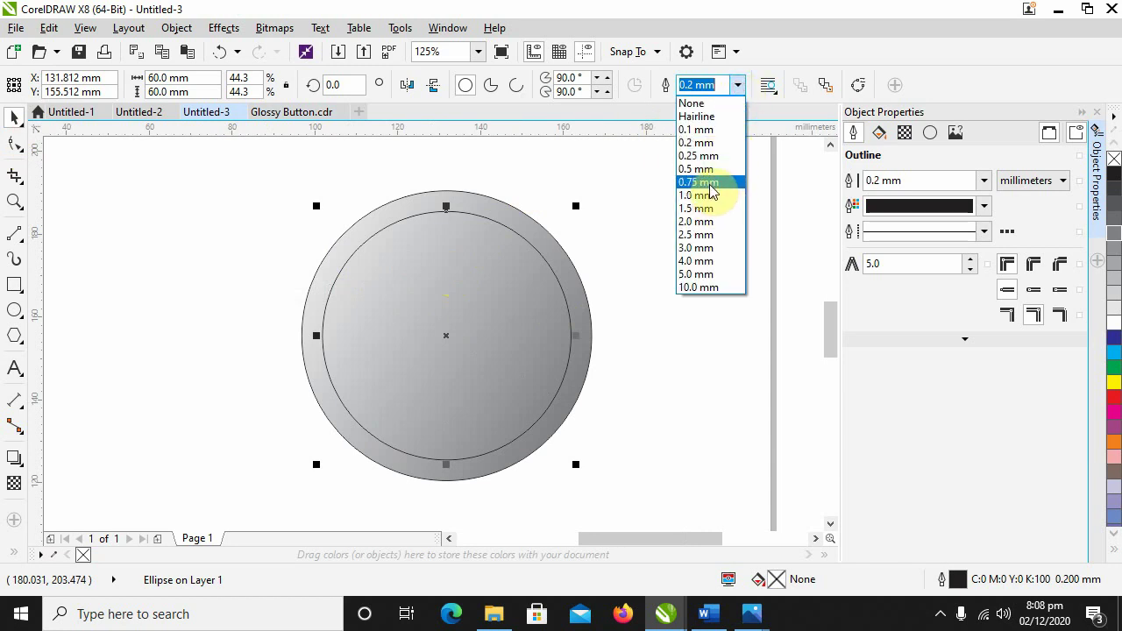
{"action": "left_click", "coordinate": [710, 184]}
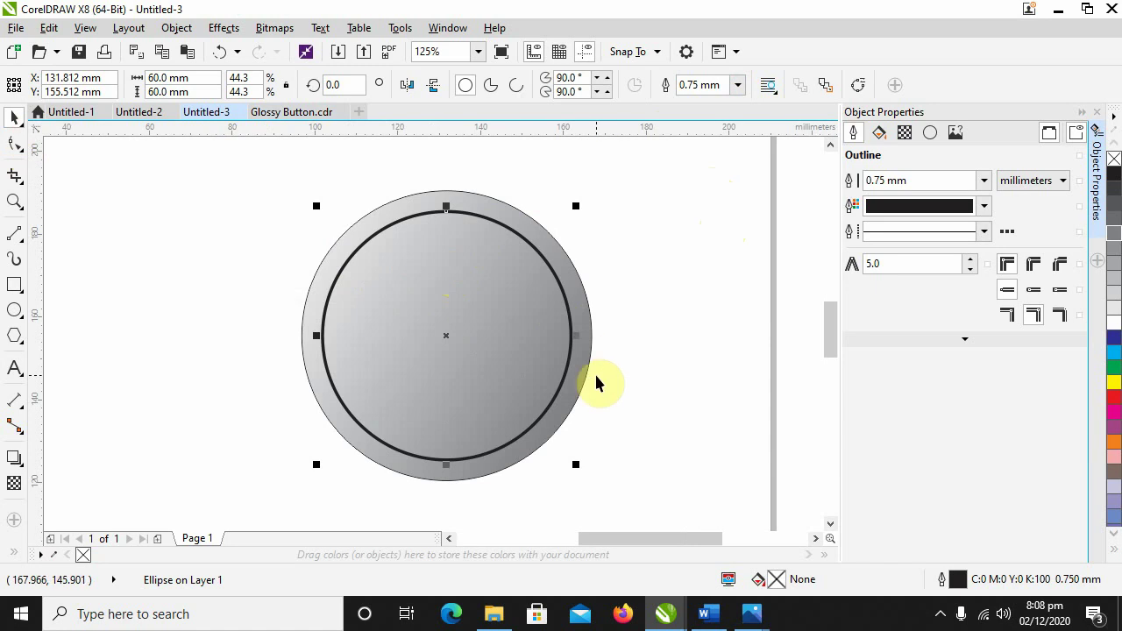
Step: Try a linear fountain fill on the inner 60 mm circle after checking the reference rim, and undo it
{"action": "left_click", "coordinate": [293, 112]}
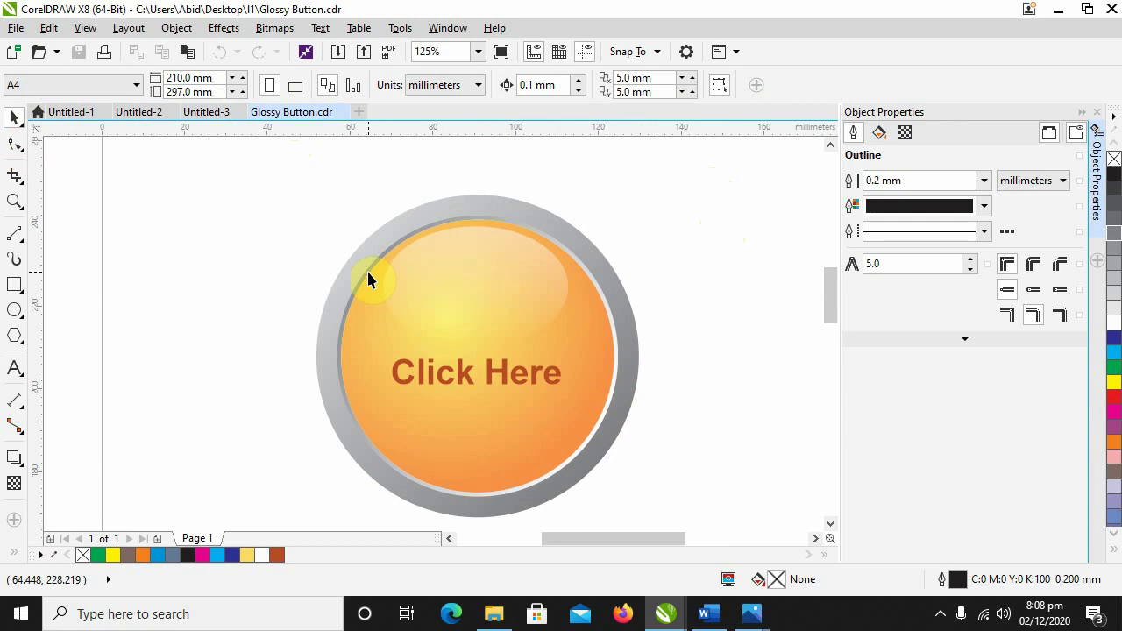
{"action": "left_click", "coordinate": [215, 112]}
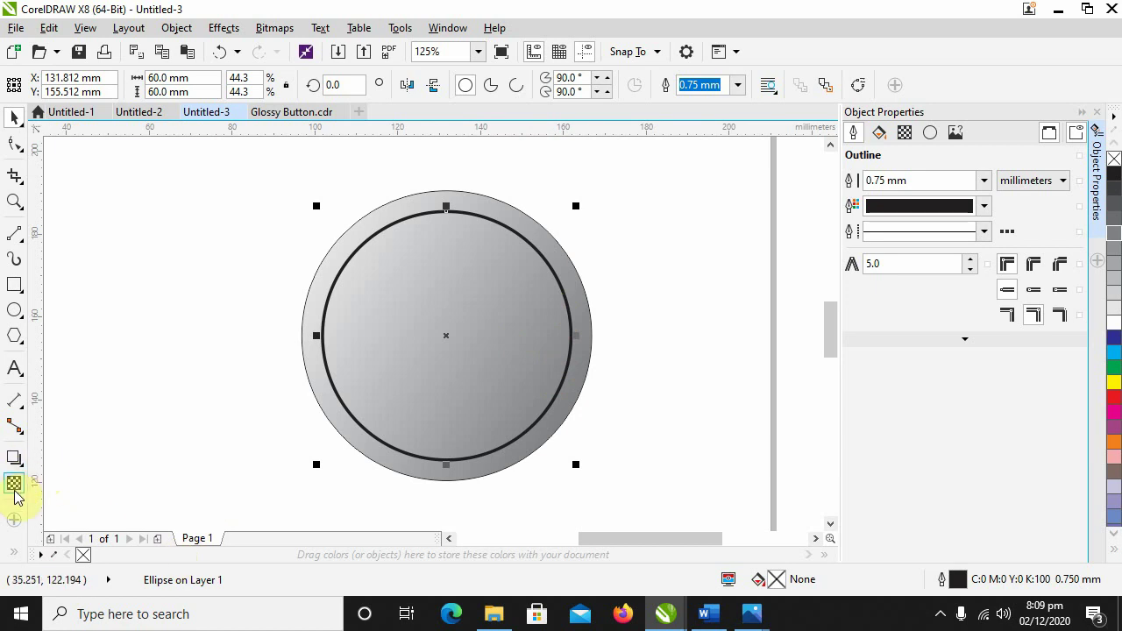
{"action": "left_click", "coordinate": [15, 551]}
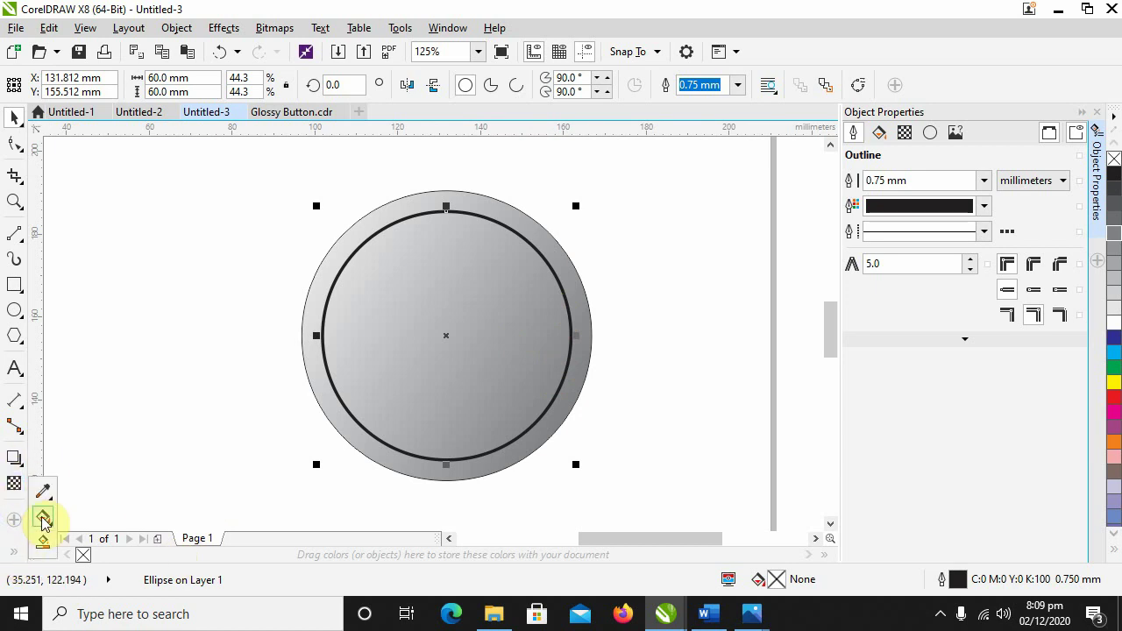
{"action": "left_click", "coordinate": [45, 519]}
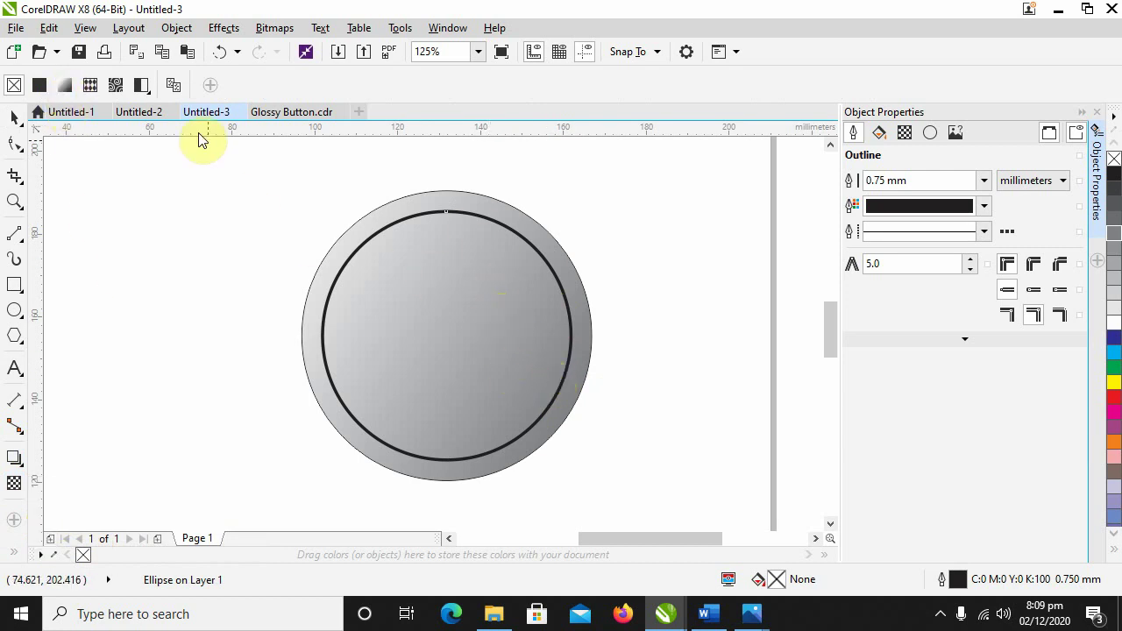
{"action": "left_click", "coordinate": [64, 85]}
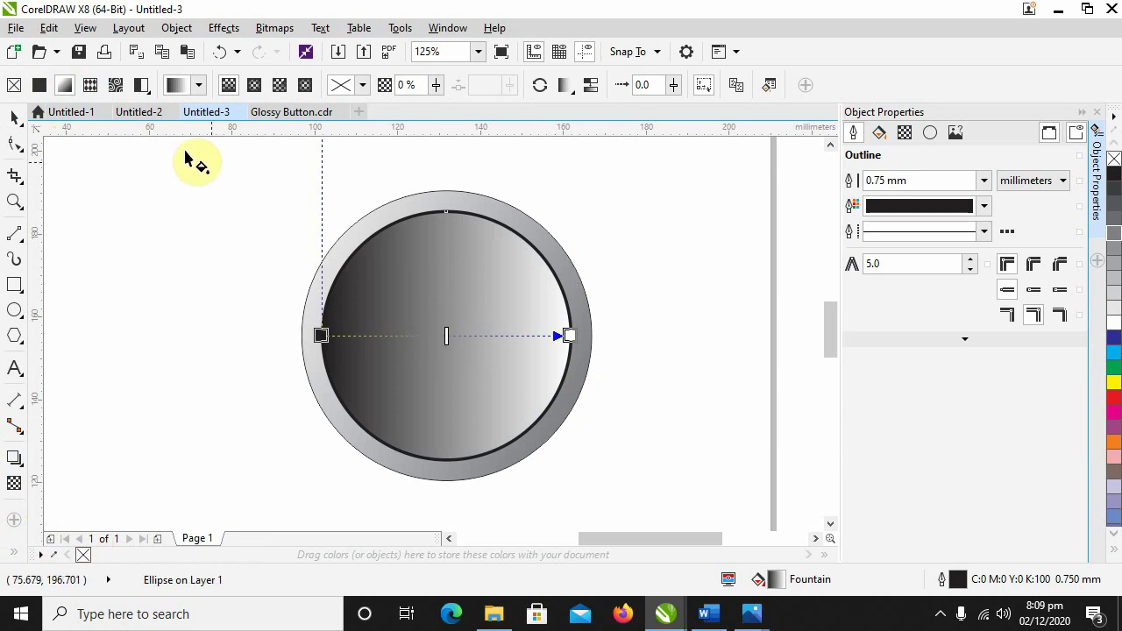
{"action": "key", "text": "ctrl+z"}
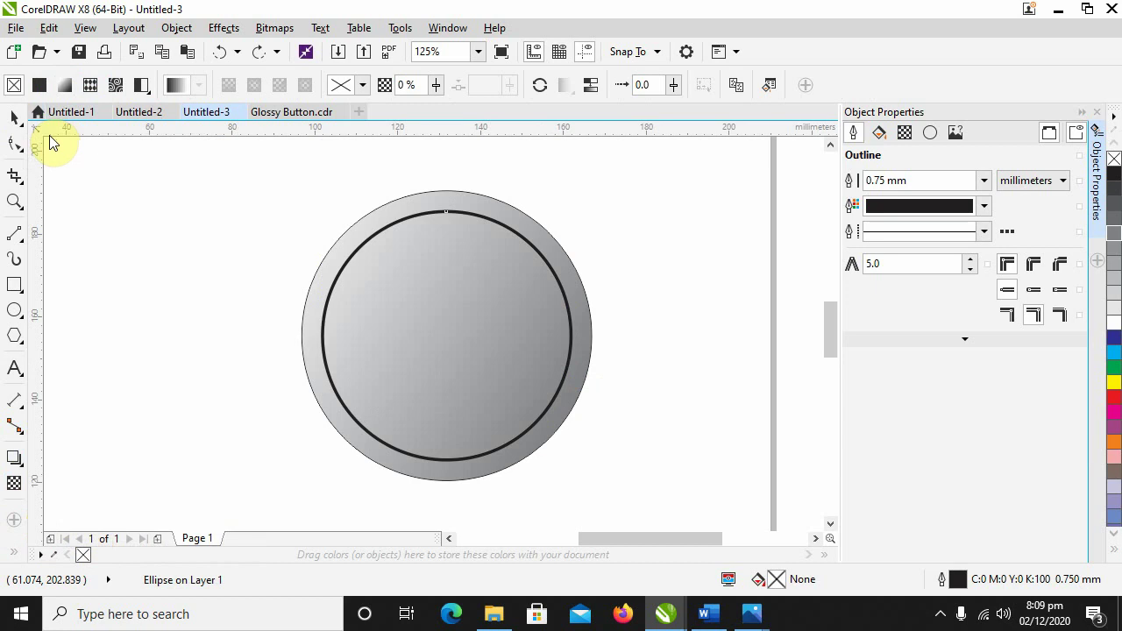
Step: Fill the inner 60 mm circle with solid yellow
{"action": "left_click", "coordinate": [15, 115]}
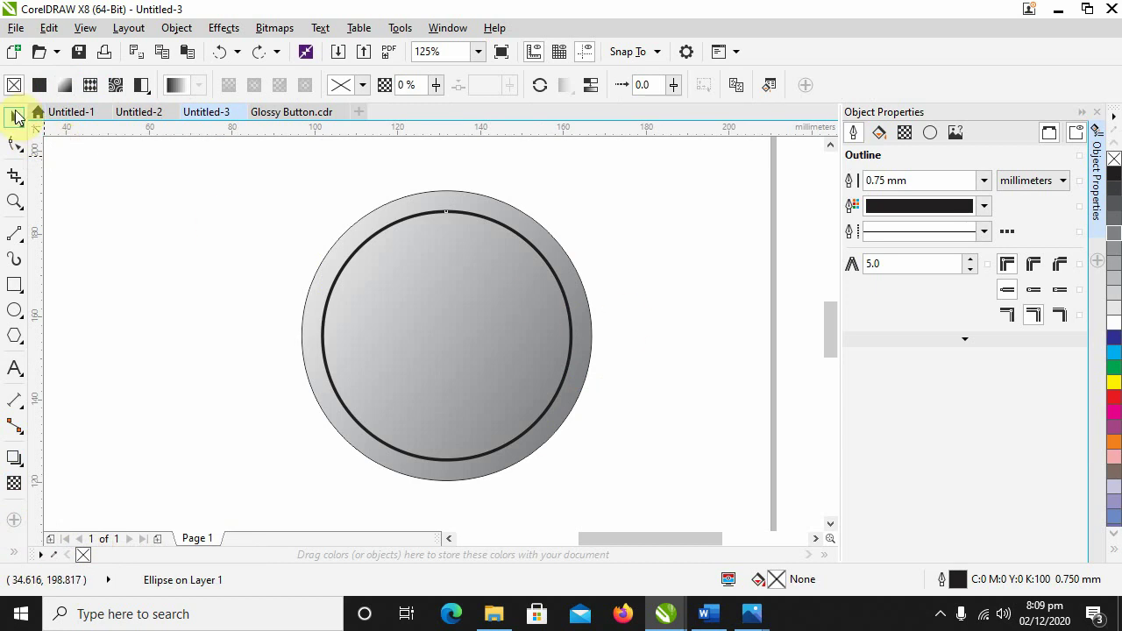
{"action": "left_click", "coordinate": [651, 195]}
{"action": "left_click", "coordinate": [496, 275]}
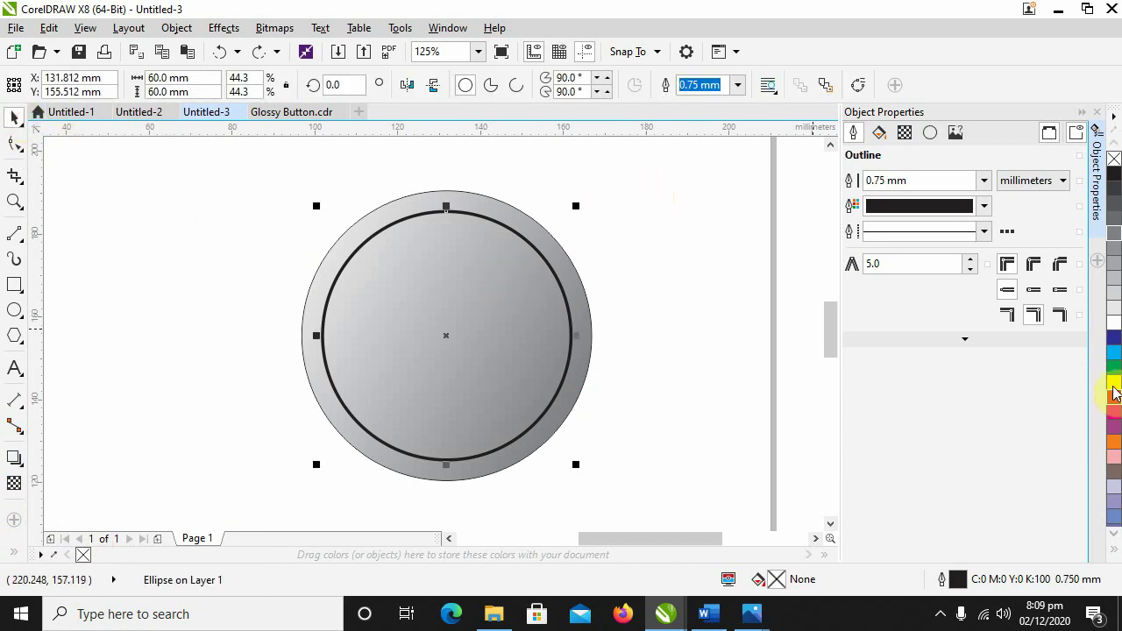
{"action": "left_click", "coordinate": [1113, 385]}
{"action": "left_click", "coordinate": [706, 429]}
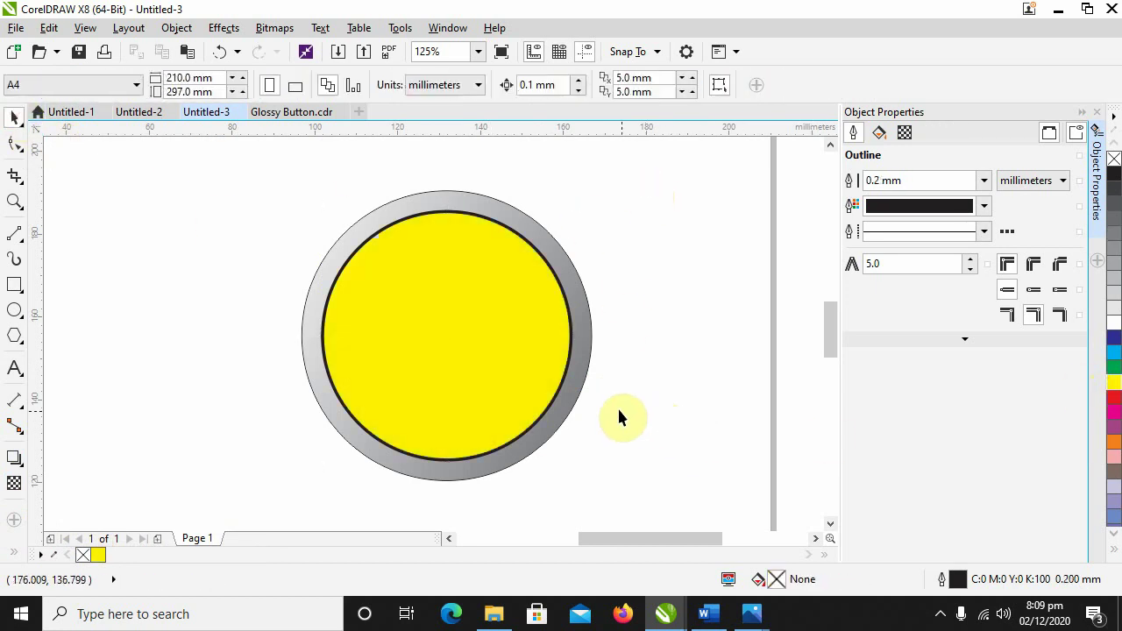
Step: Convert the yellow circle's 0.75 mm outline into a separate object
{"action": "left_click", "coordinate": [502, 259]}
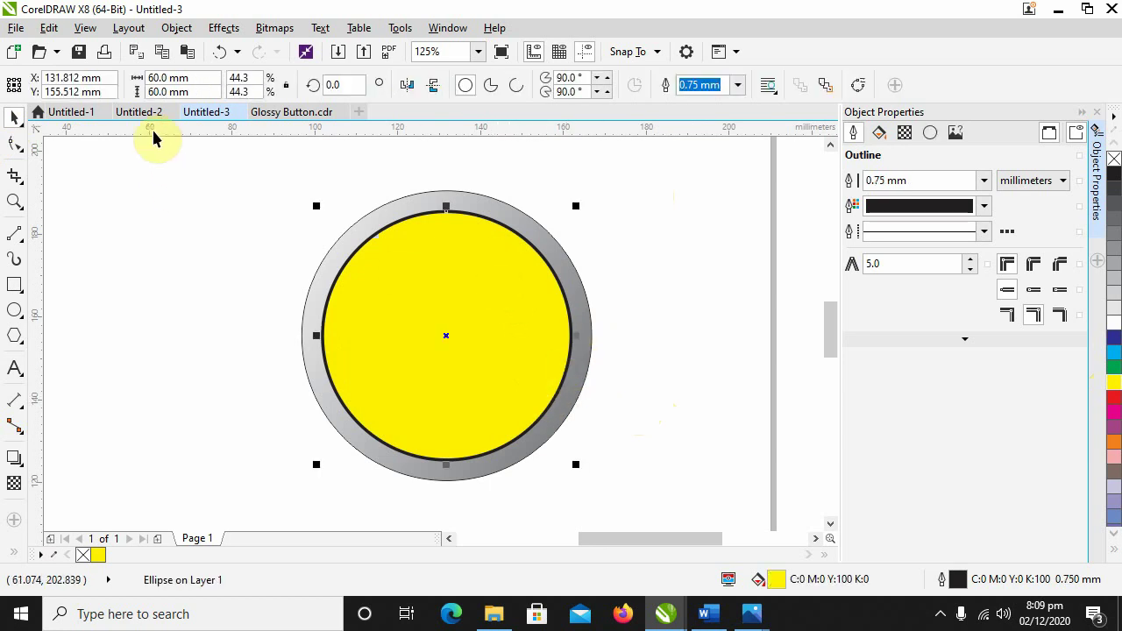
{"action": "left_click", "coordinate": [172, 30]}
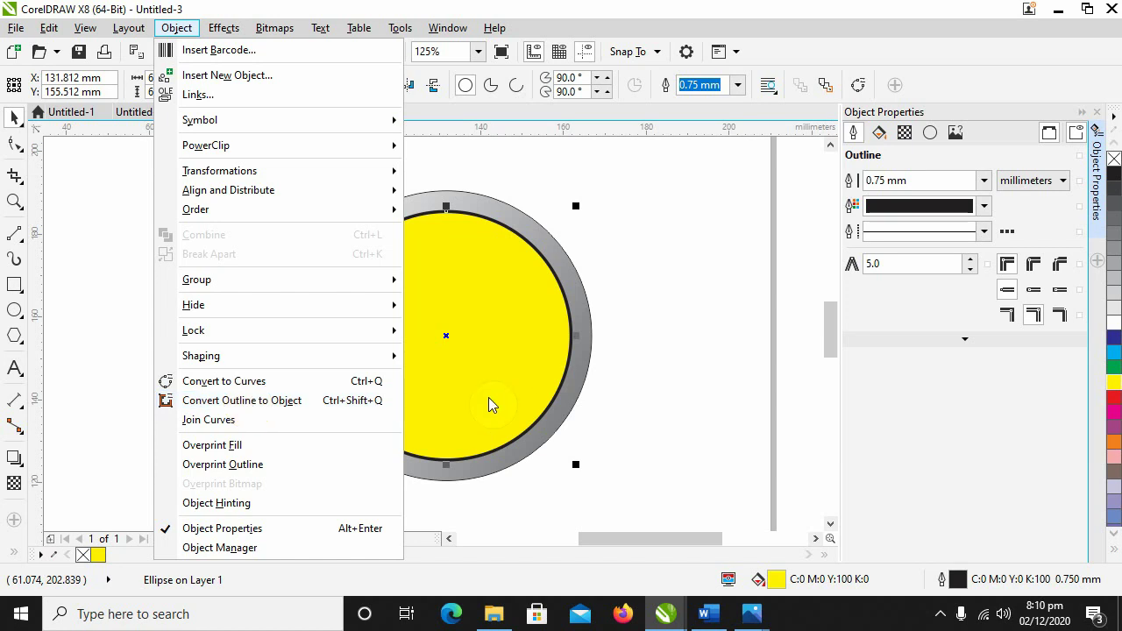
{"action": "left_click", "coordinate": [316, 403]}
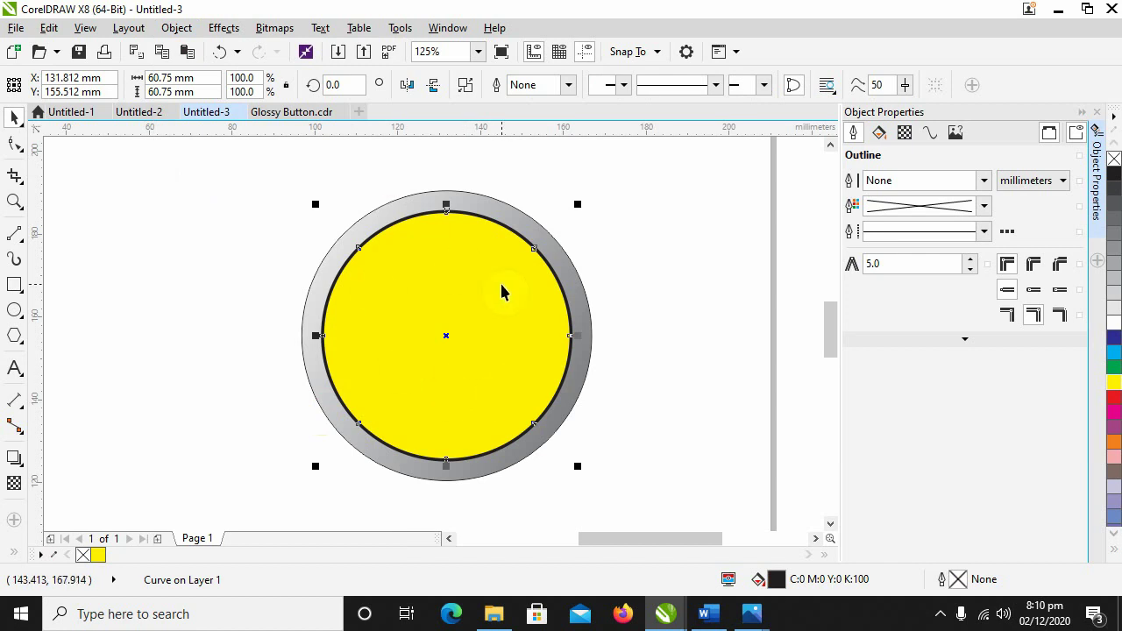
{"action": "left_click", "coordinate": [591, 268]}
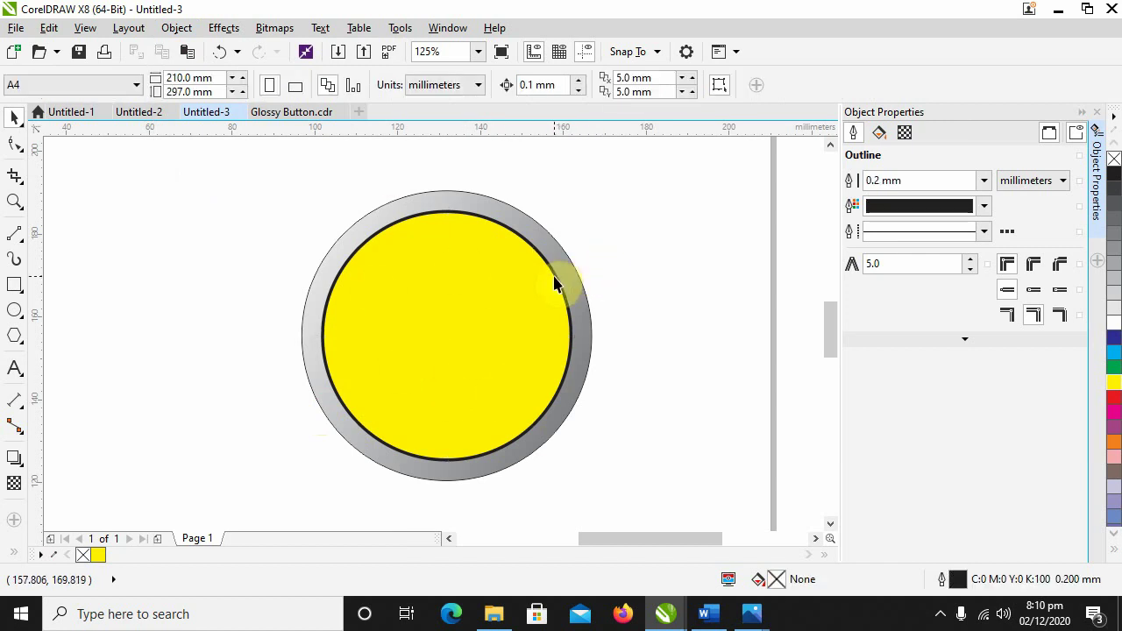
Step: Apply a linear fountain fill to the converted rim, angled diagonally from its upper-left edge to its lower-right edge
{"action": "scroll", "coordinate": [559, 287], "scroll_direction": "up", "scroll_amount": 4}
{"action": "left_click", "coordinate": [559, 282]}
{"action": "scroll", "coordinate": [618, 328], "scroll_direction": "down", "scroll_amount": 4}
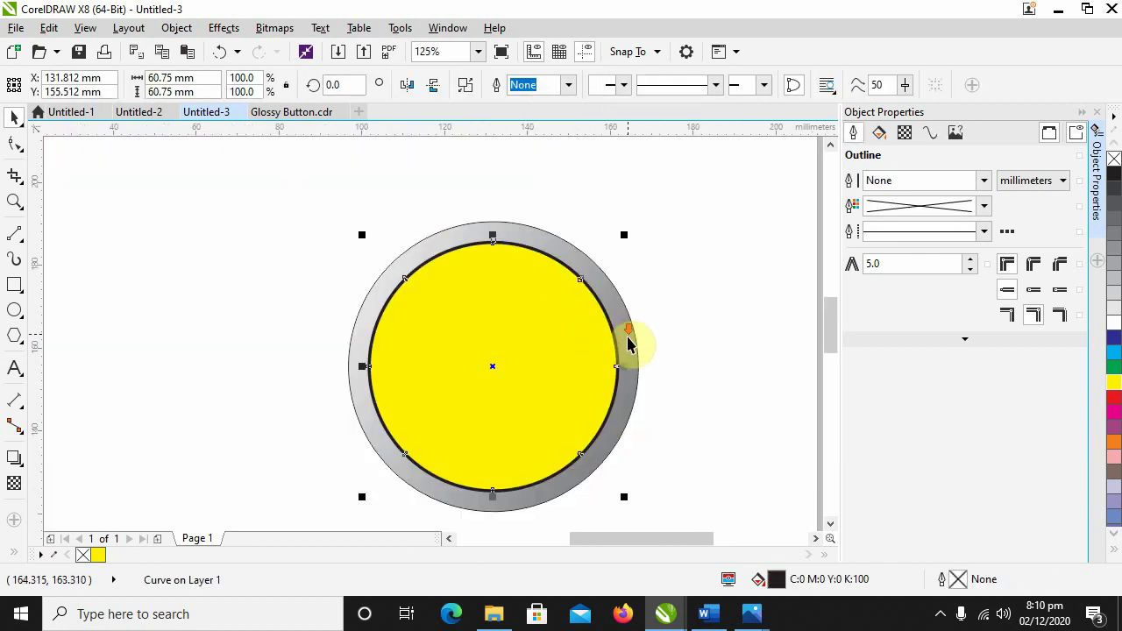
{"action": "left_click", "coordinate": [15, 552]}
{"action": "left_click", "coordinate": [42, 517]}
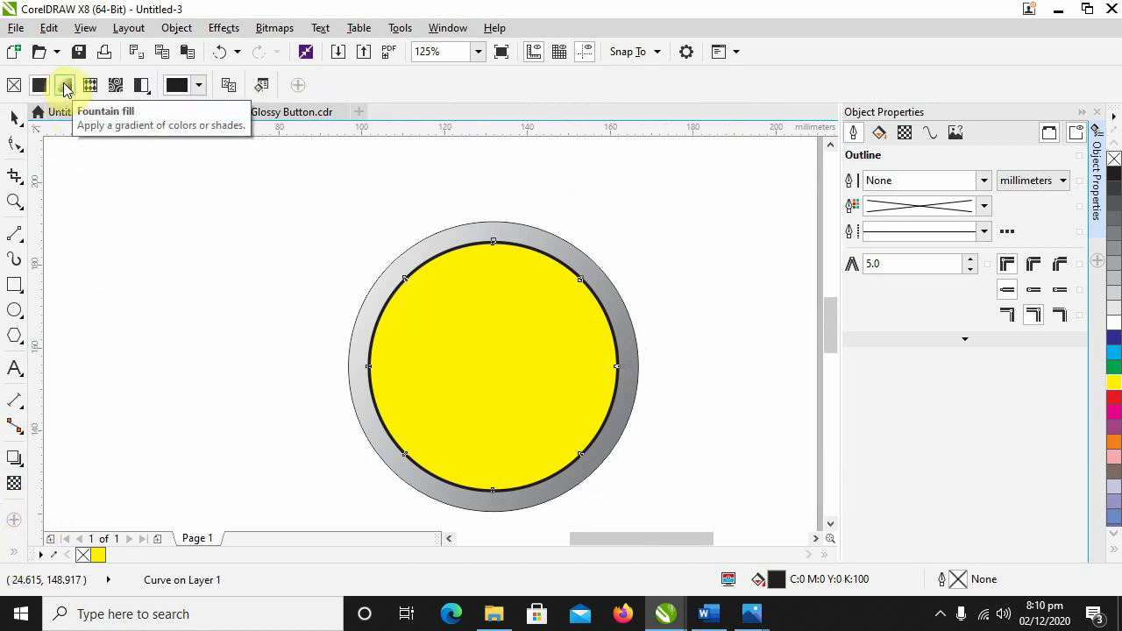
{"action": "left_click", "coordinate": [65, 85]}
{"action": "scroll", "coordinate": [556, 409], "scroll_direction": "up", "scroll_amount": 2}
{"action": "scroll", "coordinate": [555, 408], "scroll_direction": "down", "scroll_amount": 2}
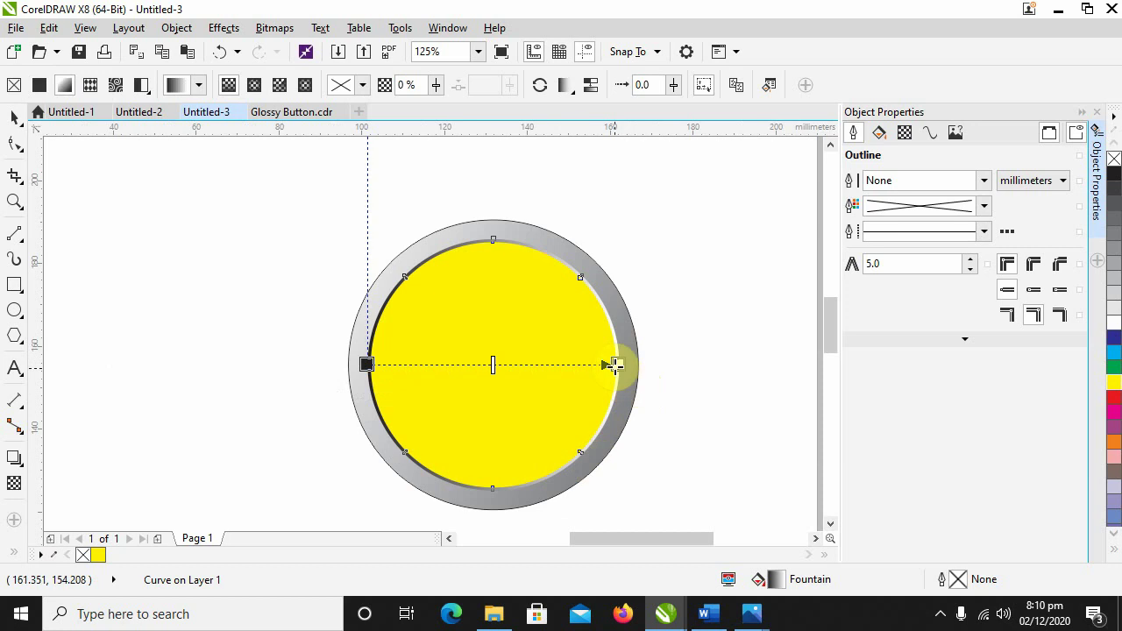
{"action": "mouse_move", "coordinate": [617, 364]}
{"action": "left_mouse_down"}
{"action": "mouse_move", "coordinate": [601, 426]}
{"action": "mouse_move", "coordinate": [616, 435]}
{"action": "mouse_move", "coordinate": [593, 429]}
{"action": "left_mouse_up"}
{"action": "left_click", "coordinate": [366, 364]}
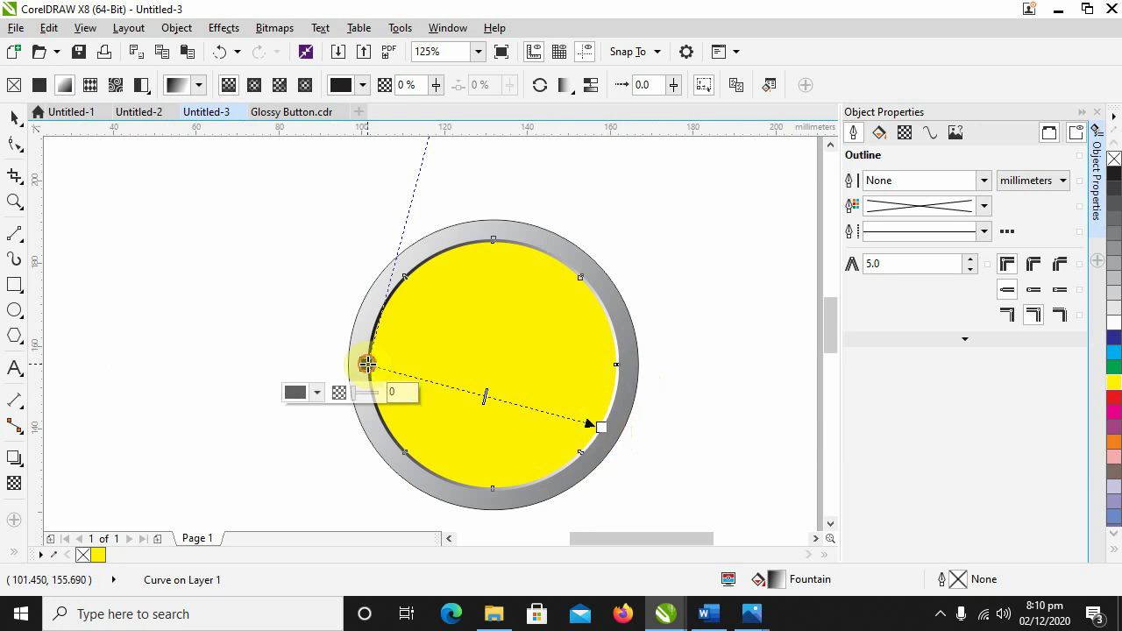
{"action": "mouse_move", "coordinate": [366, 364]}
{"action": "left_mouse_down"}
{"action": "mouse_move", "coordinate": [375, 294]}
{"action": "mouse_move", "coordinate": [382, 298]}
{"action": "left_mouse_up"}
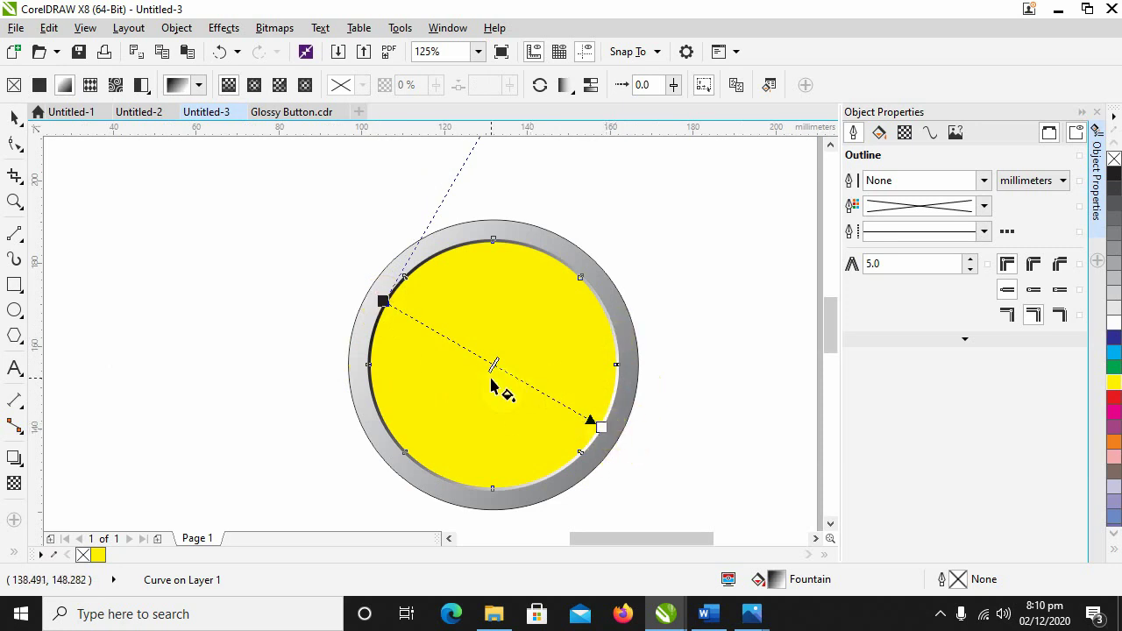
Step: Change the upper-left end colour of the rim's gradient from black to a medium gray and inspect the rim
{"action": "left_click", "coordinate": [383, 300]}
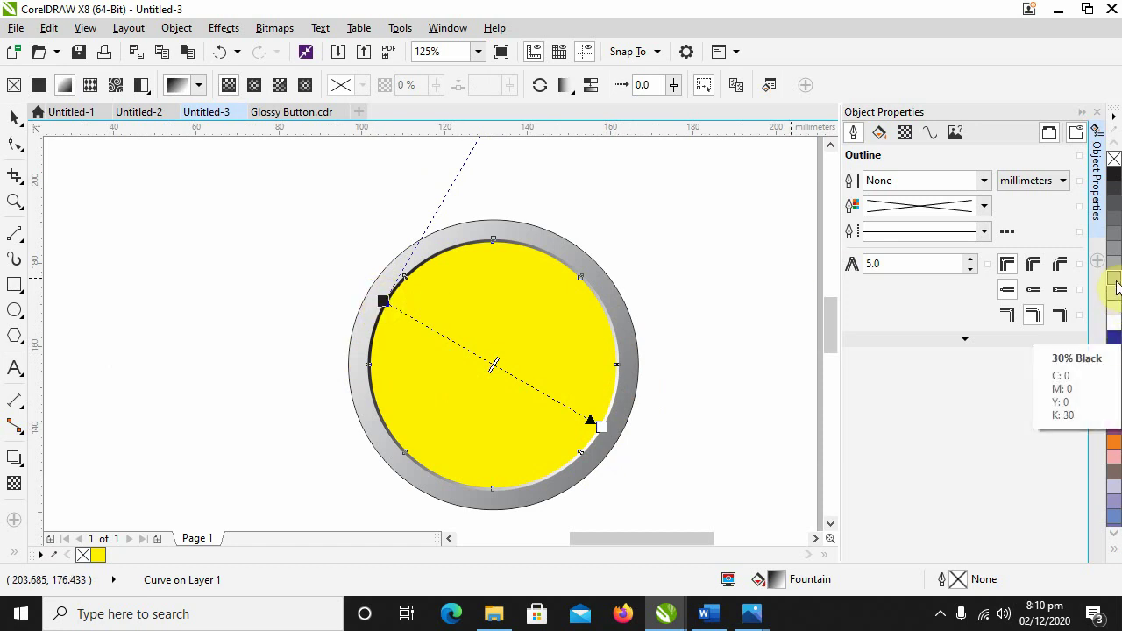
{"action": "left_click_drag", "start_coordinate": [1114, 250], "coordinate": [385, 303]}
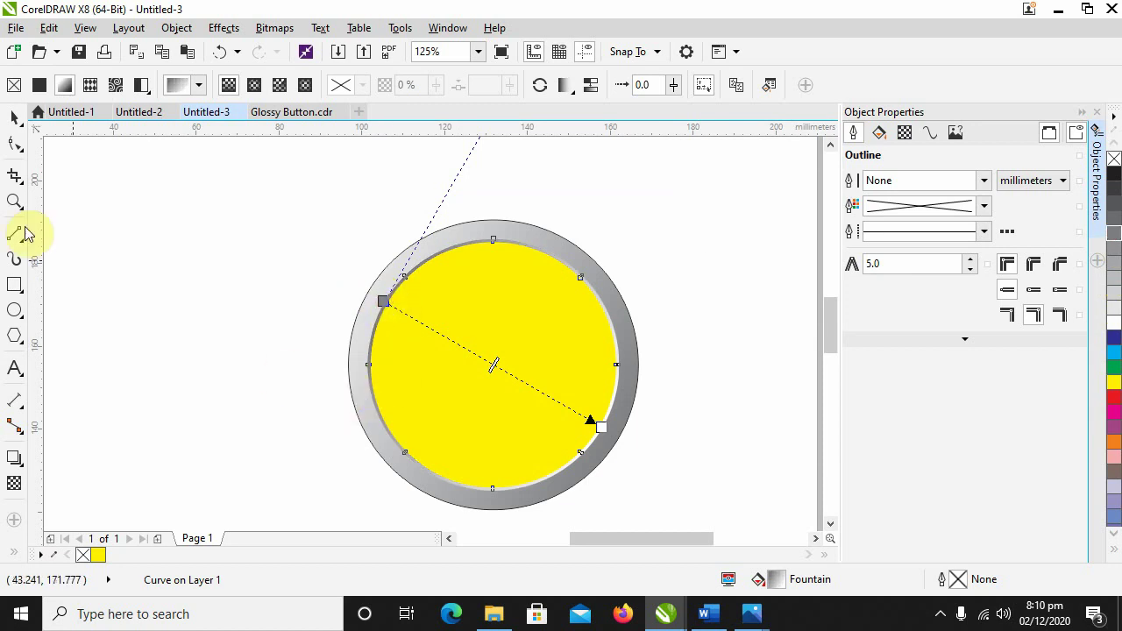
{"action": "left_click", "coordinate": [14, 120]}
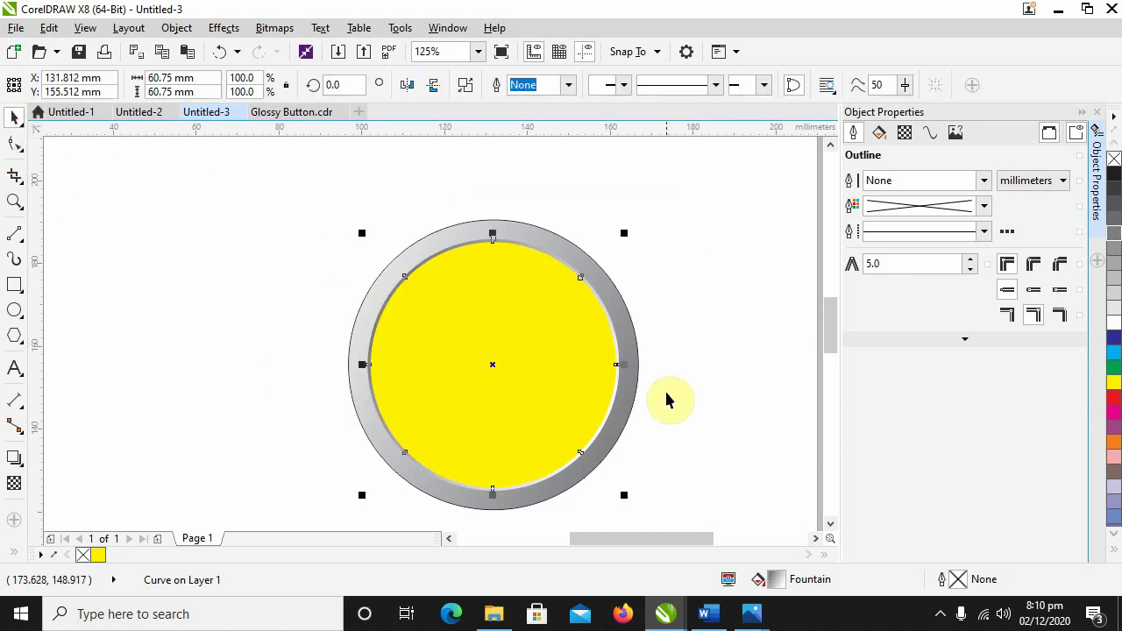
{"action": "left_click", "coordinate": [667, 429]}
{"action": "scroll", "coordinate": [645, 439], "scroll_direction": "up", "scroll_amount": 2}
{"action": "scroll", "coordinate": [645, 438], "scroll_direction": "down", "scroll_amount": 2}
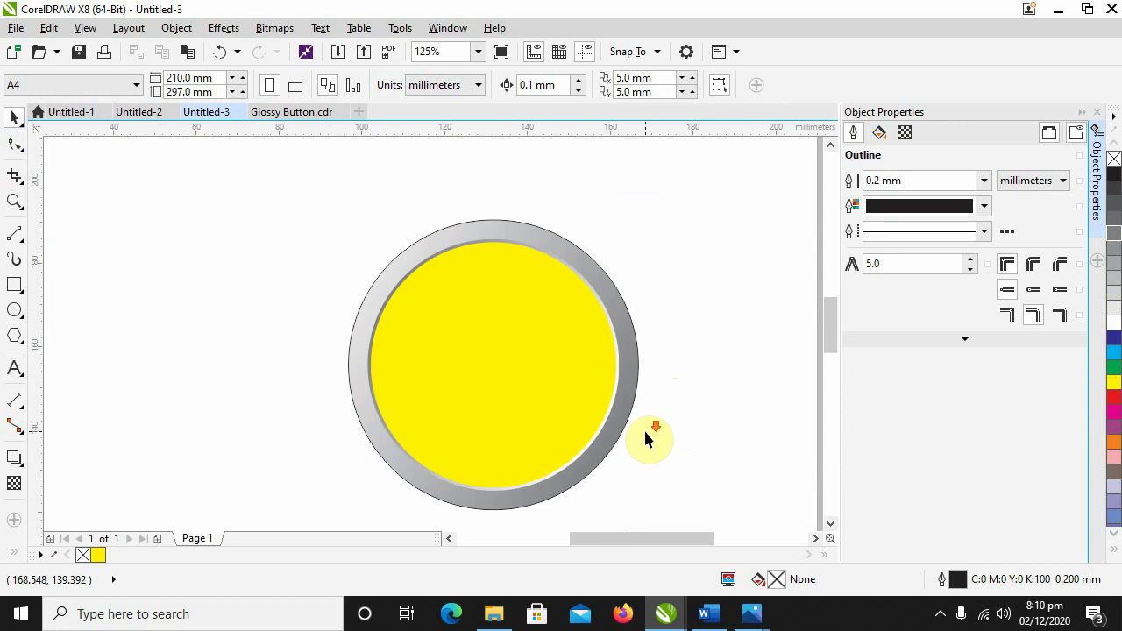
{"action": "left_click_drag", "start_coordinate": [645, 438], "coordinate": [603, 411]}
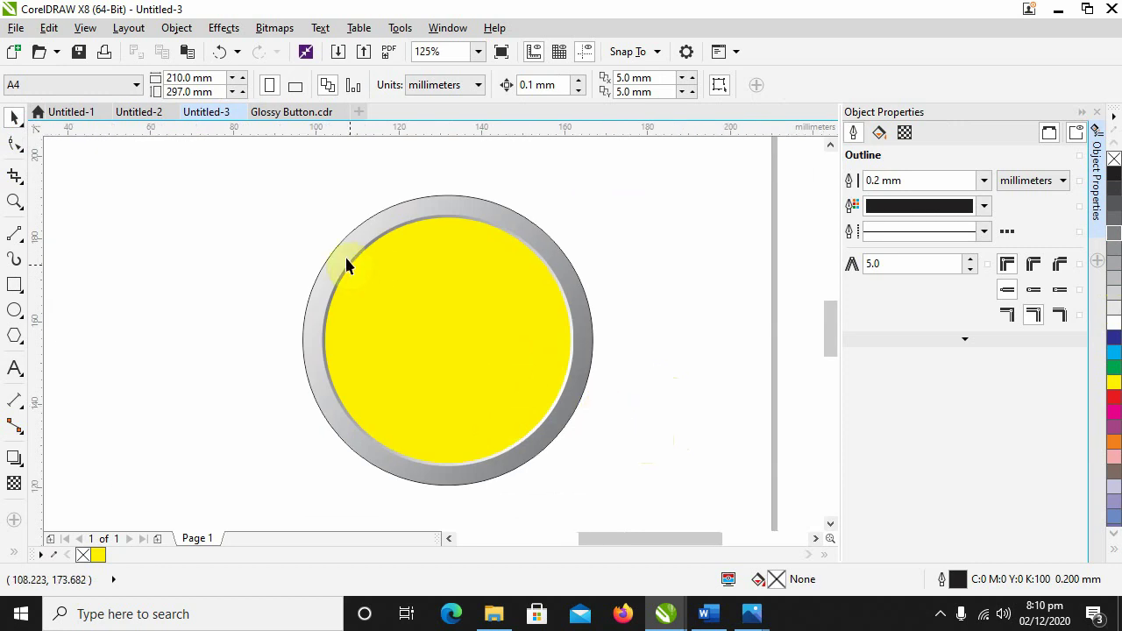
Step: Check the reference in Glossy Button.cdr and give the yellow circle in Untitled-3 an elliptical fountain fill
{"action": "left_click", "coordinate": [289, 112]}
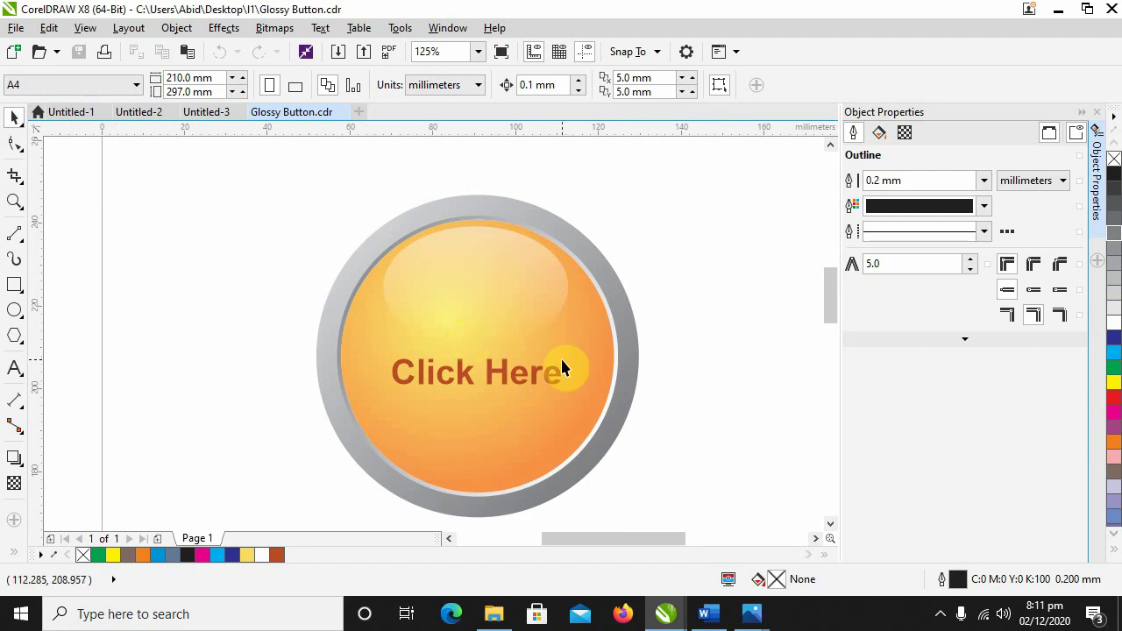
{"action": "left_click", "coordinate": [217, 113]}
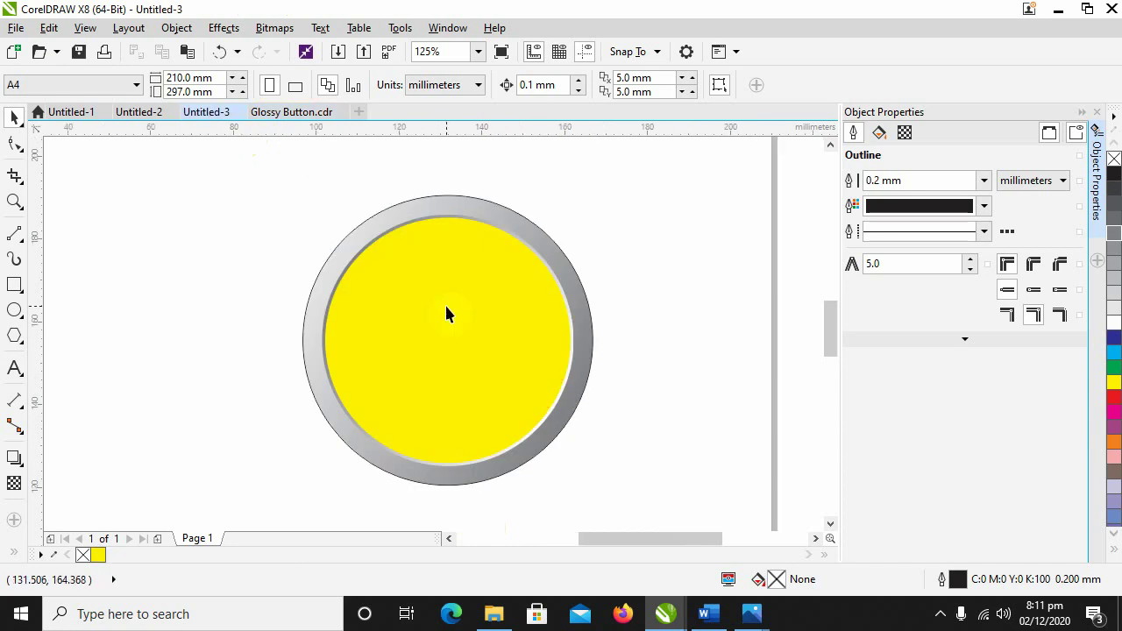
{"action": "left_click", "coordinate": [445, 308]}
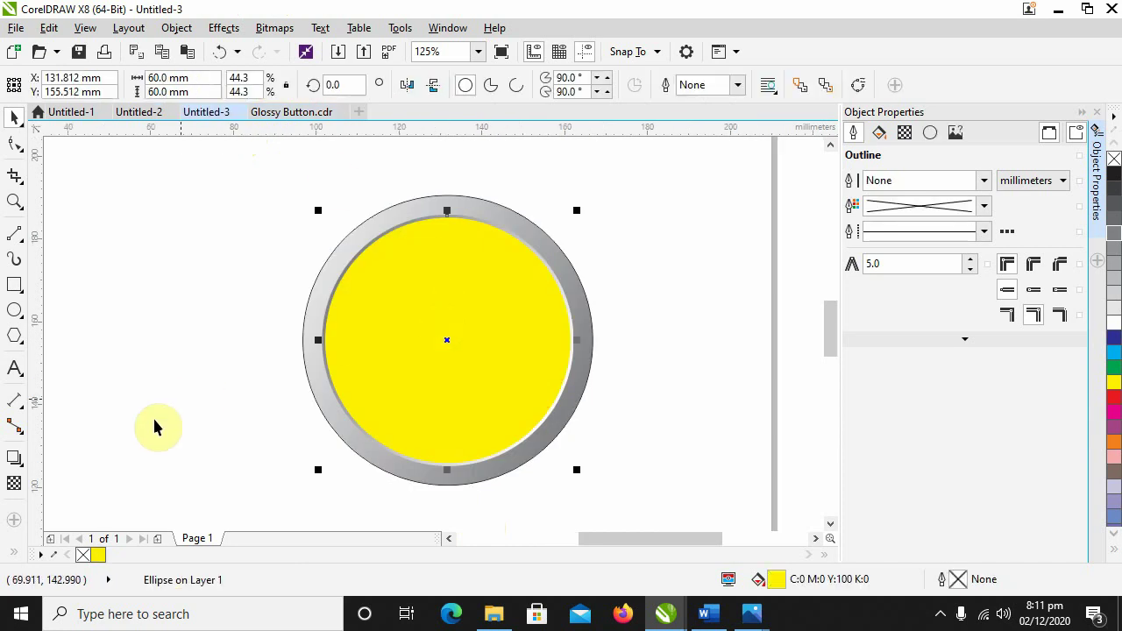
{"action": "left_click", "coordinate": [16, 554]}
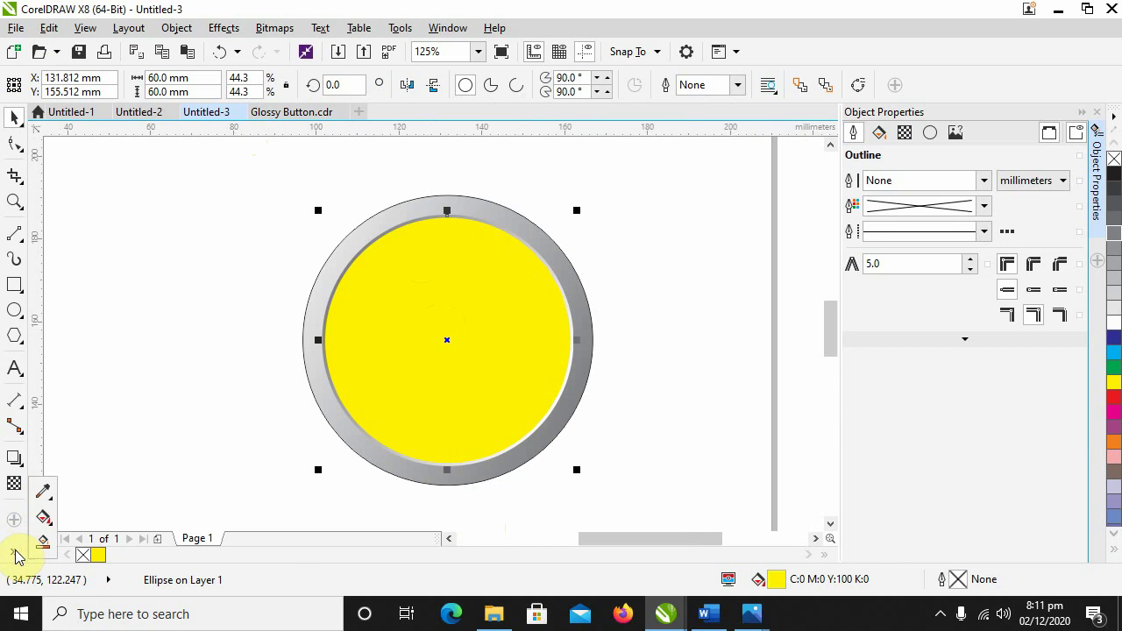
{"action": "left_click", "coordinate": [51, 493]}
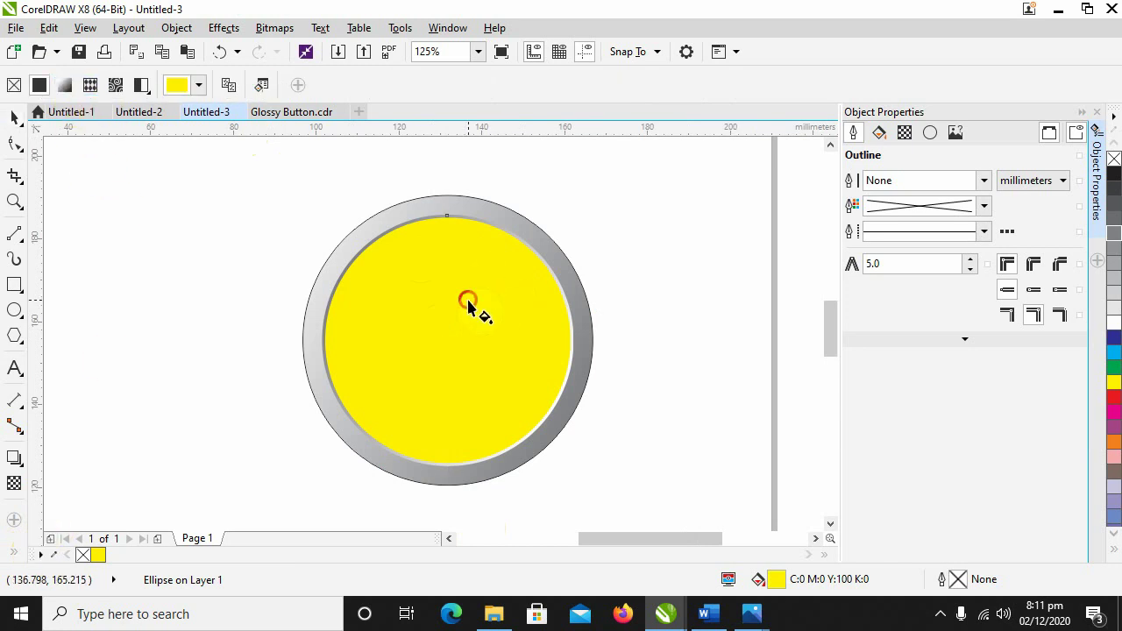
{"action": "left_click", "coordinate": [65, 85]}
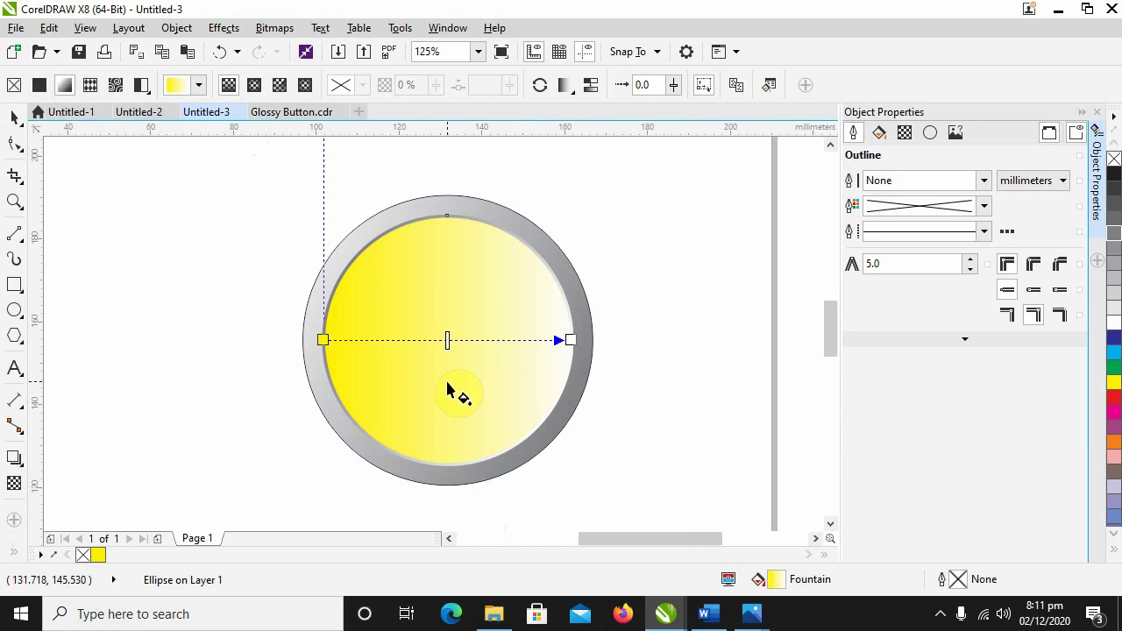
{"action": "left_click", "coordinate": [474, 378]}
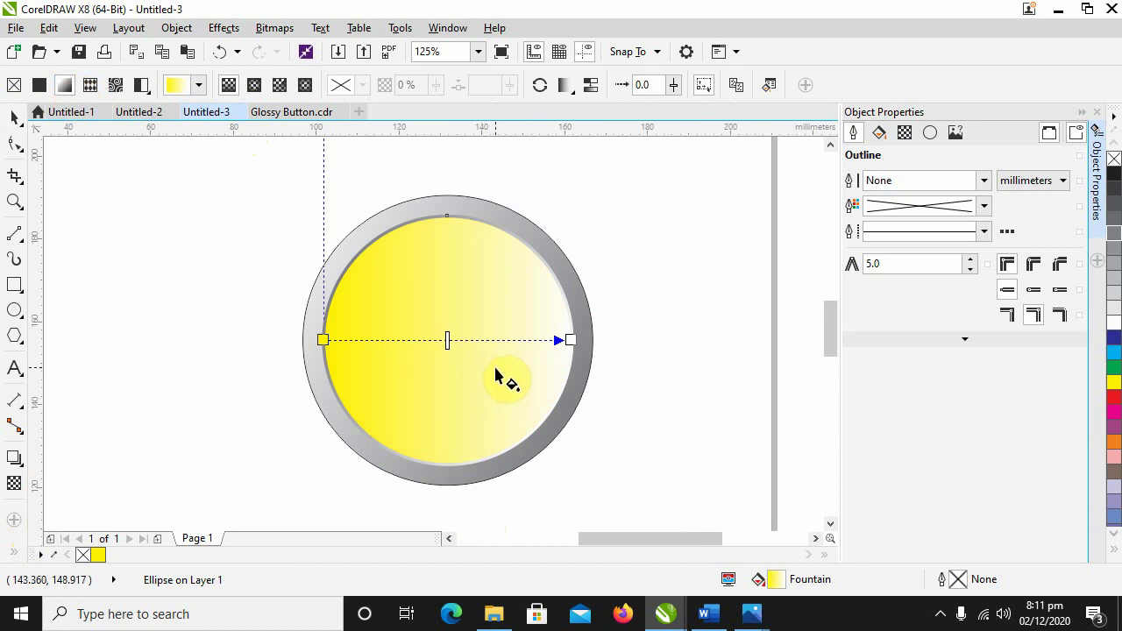
{"action": "left_click", "coordinate": [246, 143]}
{"action": "left_click", "coordinate": [517, 230]}
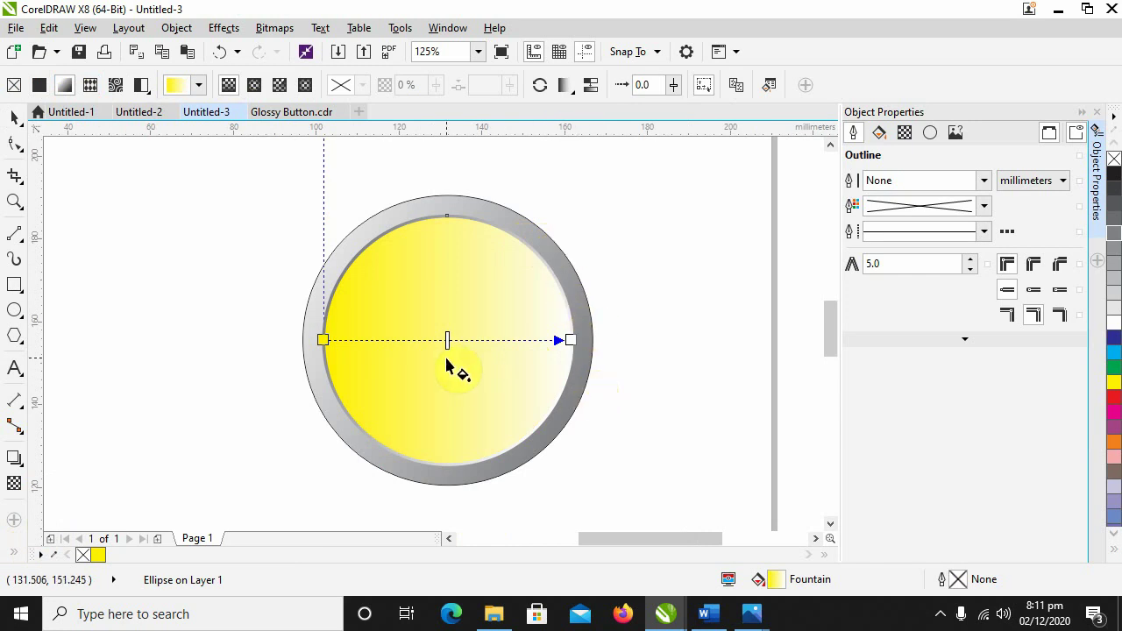
{"action": "left_click", "coordinate": [254, 85]}
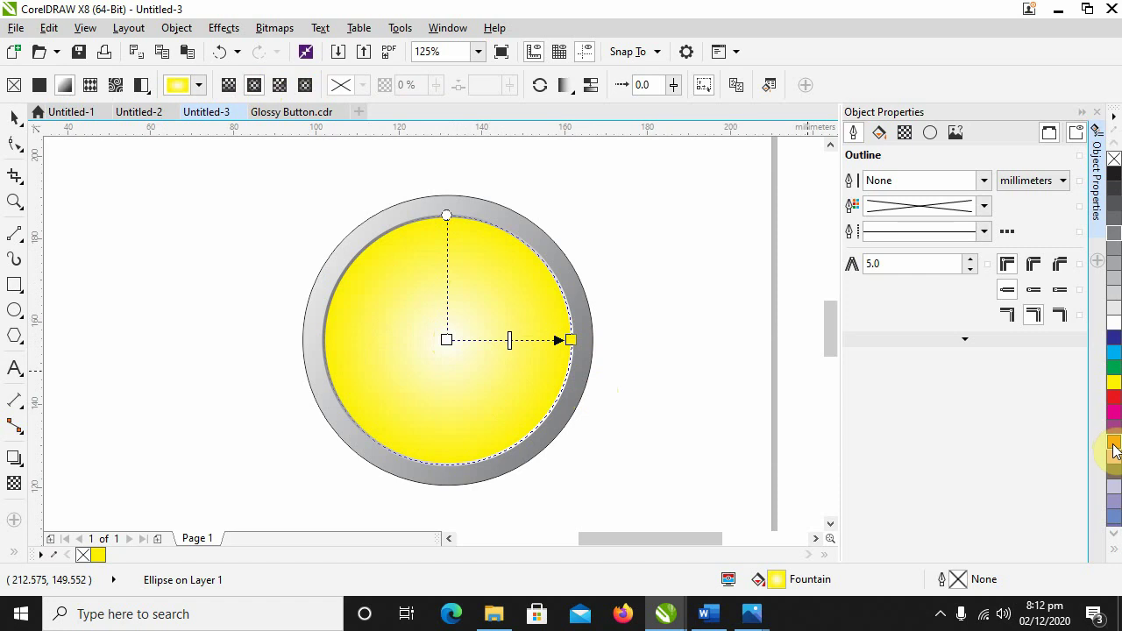
Step: Set the elliptical gradient's outer colour to orange and its centre colour to a light yellow shade
{"action": "left_click_drag", "start_coordinate": [1115, 449], "coordinate": [570, 342]}
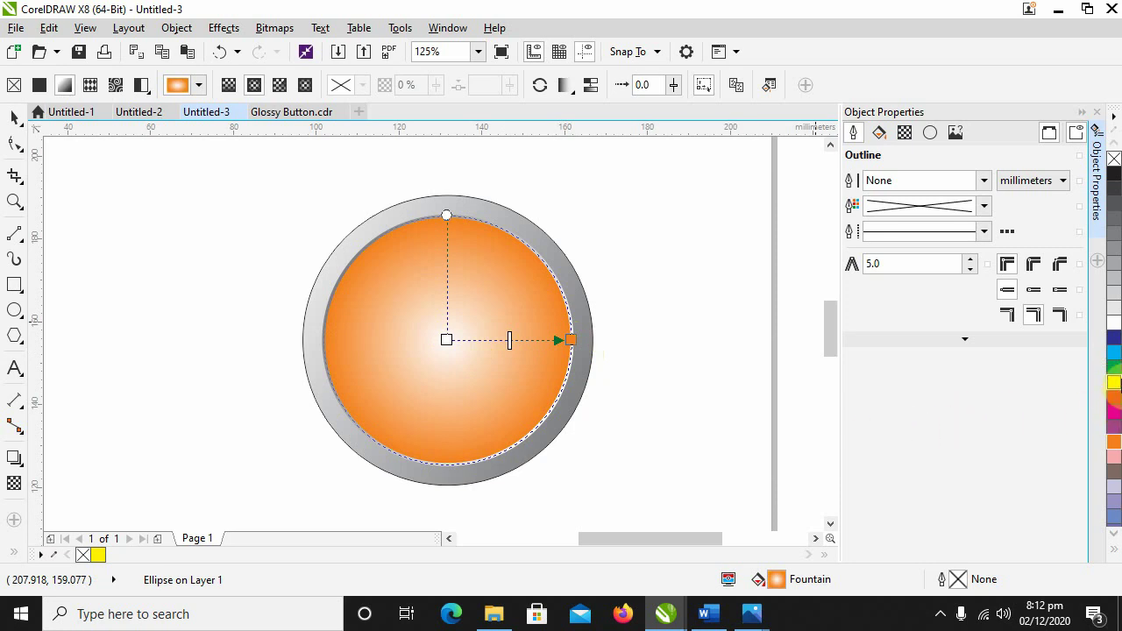
{"action": "left_click", "coordinate": [1114, 383]}
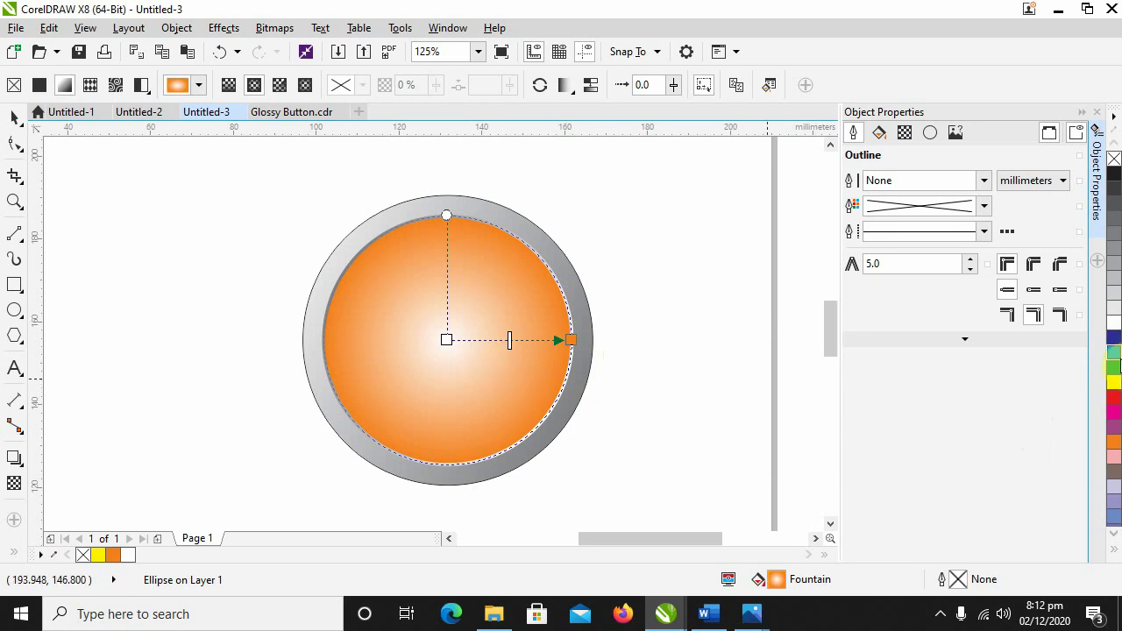
{"action": "left_click", "coordinate": [447, 340]}
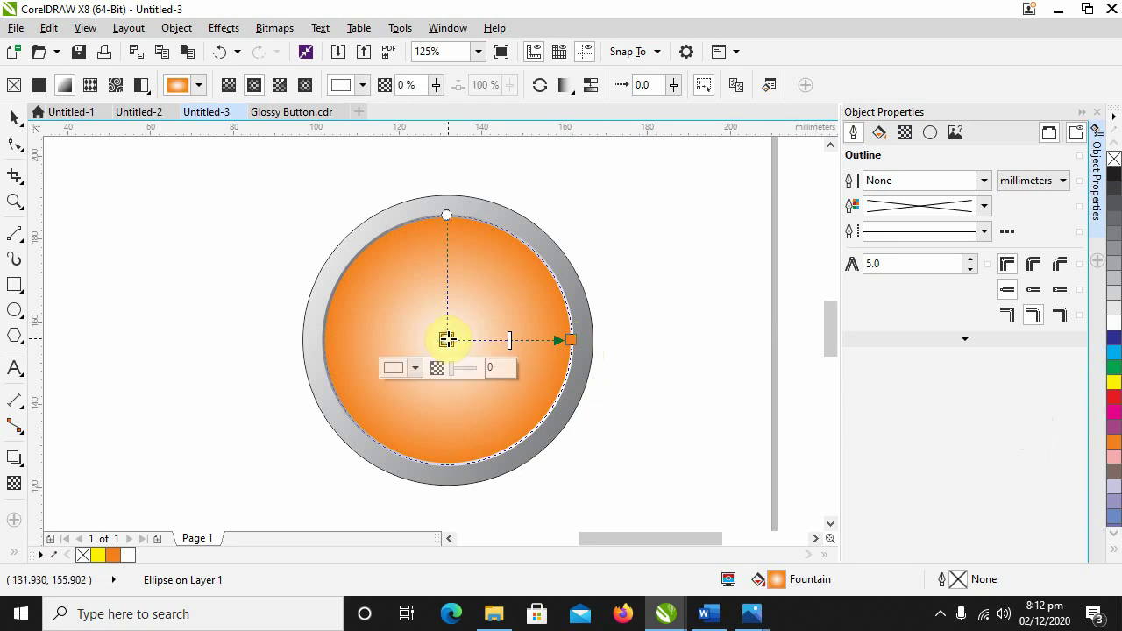
{"action": "left_click", "coordinate": [1113, 387]}
{"action": "left_click_drag", "start_coordinate": [1113, 386], "coordinate": [1028, 419]}
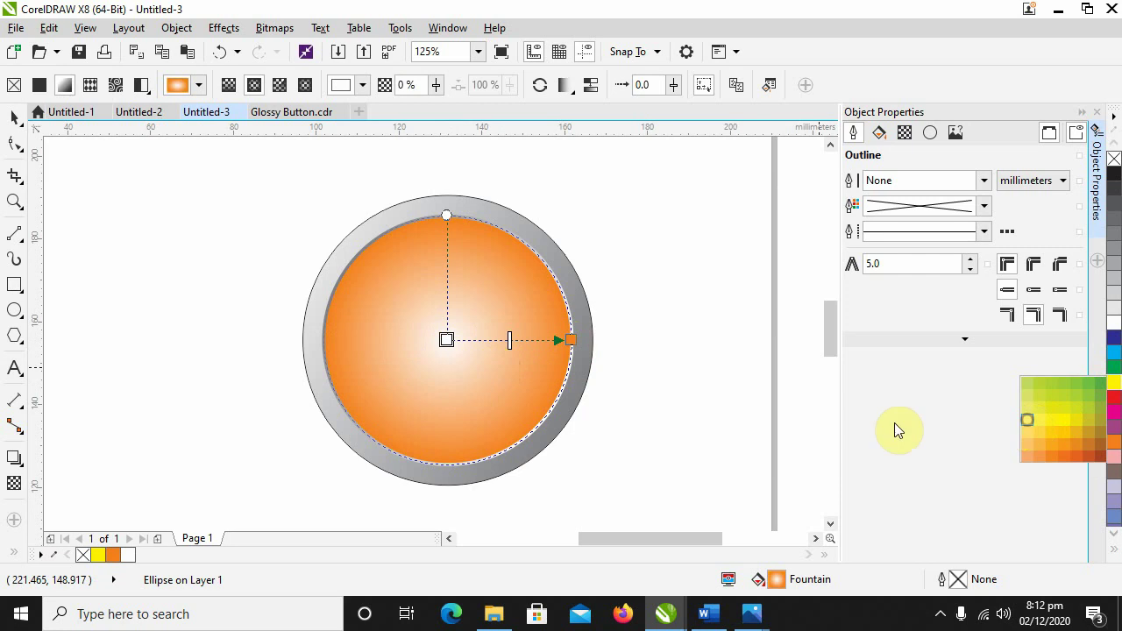
{"action": "left_click_drag", "start_coordinate": [448, 344], "coordinate": [448, 344]}
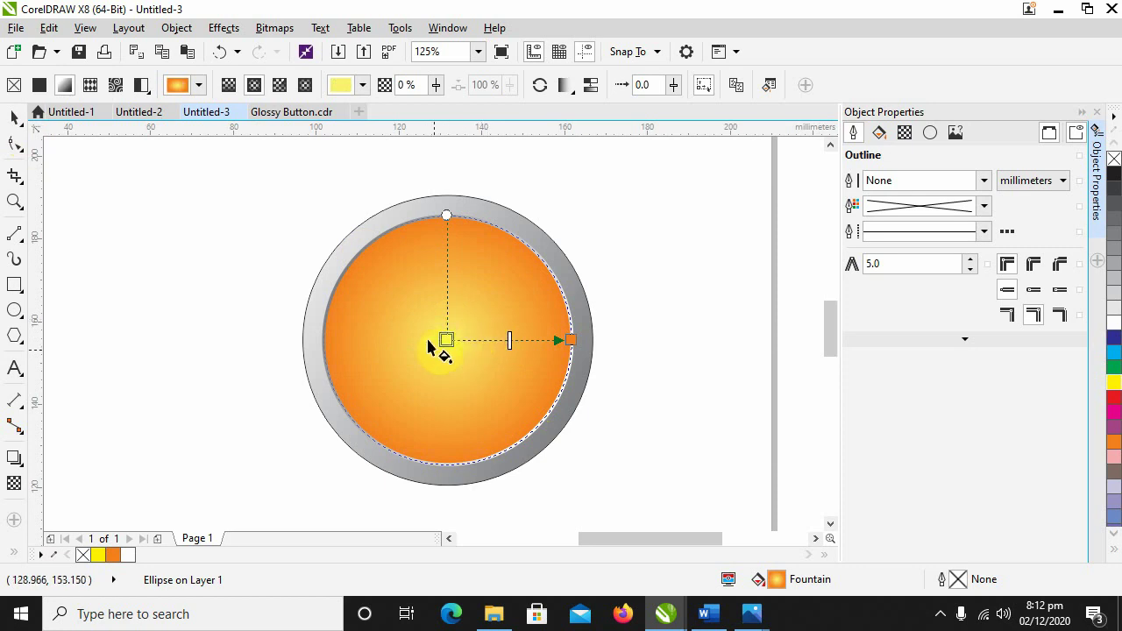
Step: Following the reference button, shift the gradient's centre to the circle's upper left and extend its orange end toward the lower right
{"action": "left_click", "coordinate": [303, 114]}
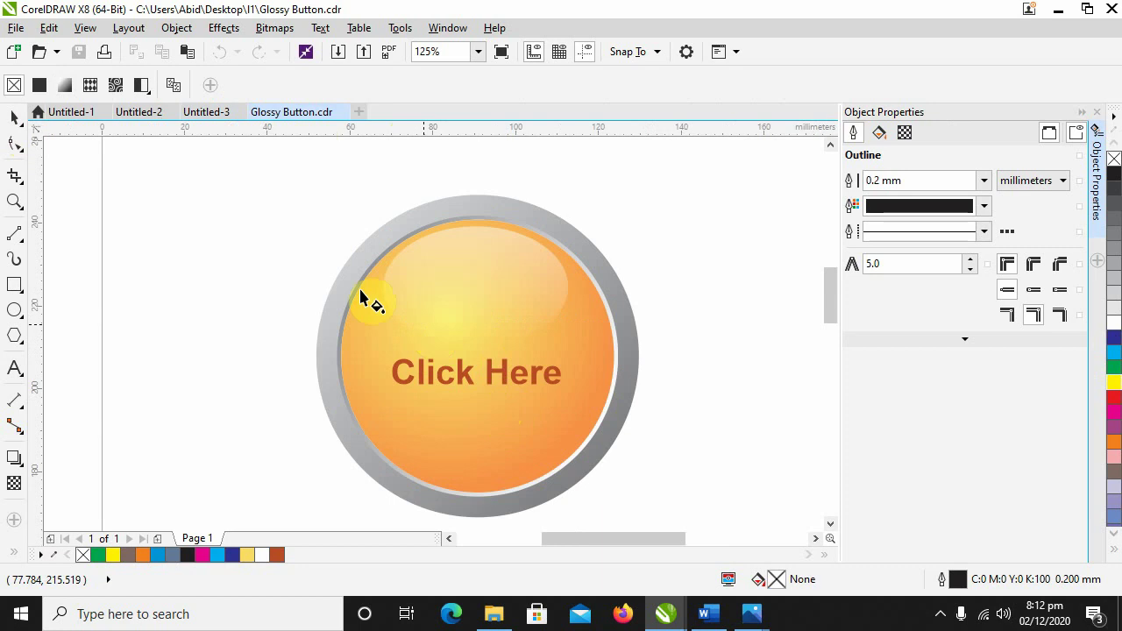
{"action": "left_click", "coordinate": [219, 114]}
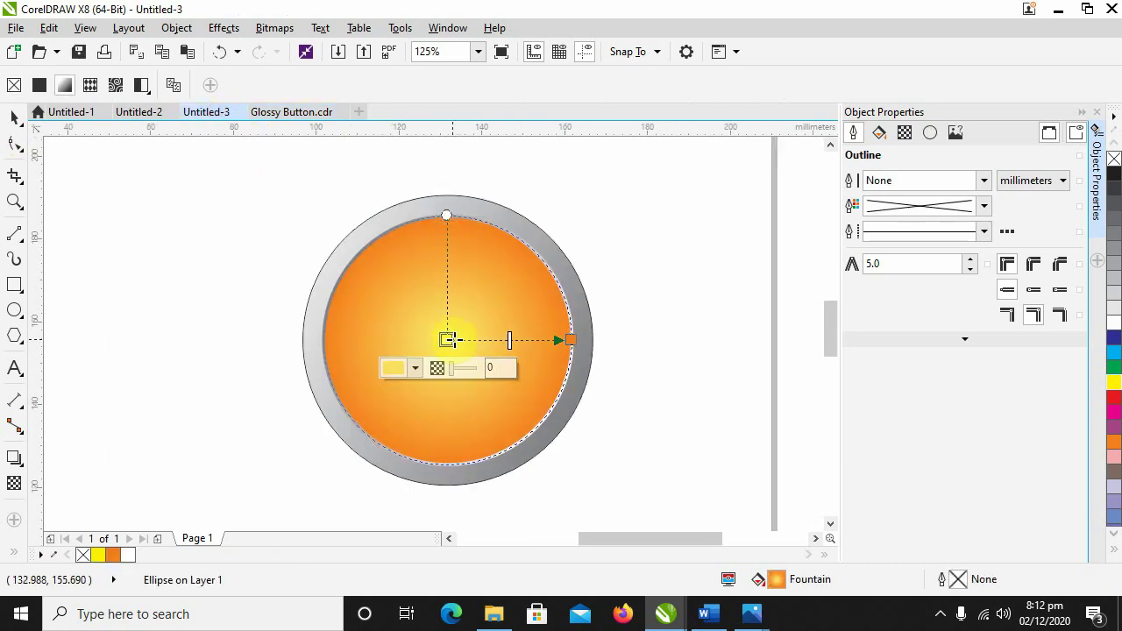
{"action": "left_click_drag", "start_coordinate": [487, 341], "coordinate": [437, 295]}
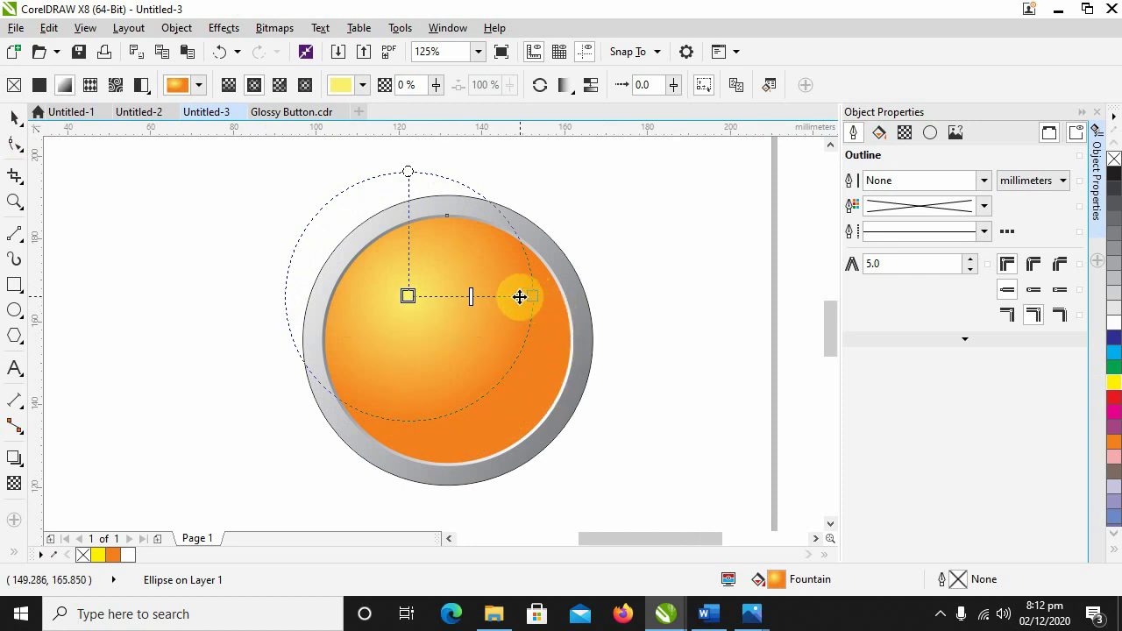
{"action": "left_click_drag", "start_coordinate": [528, 295], "coordinate": [524, 407]}
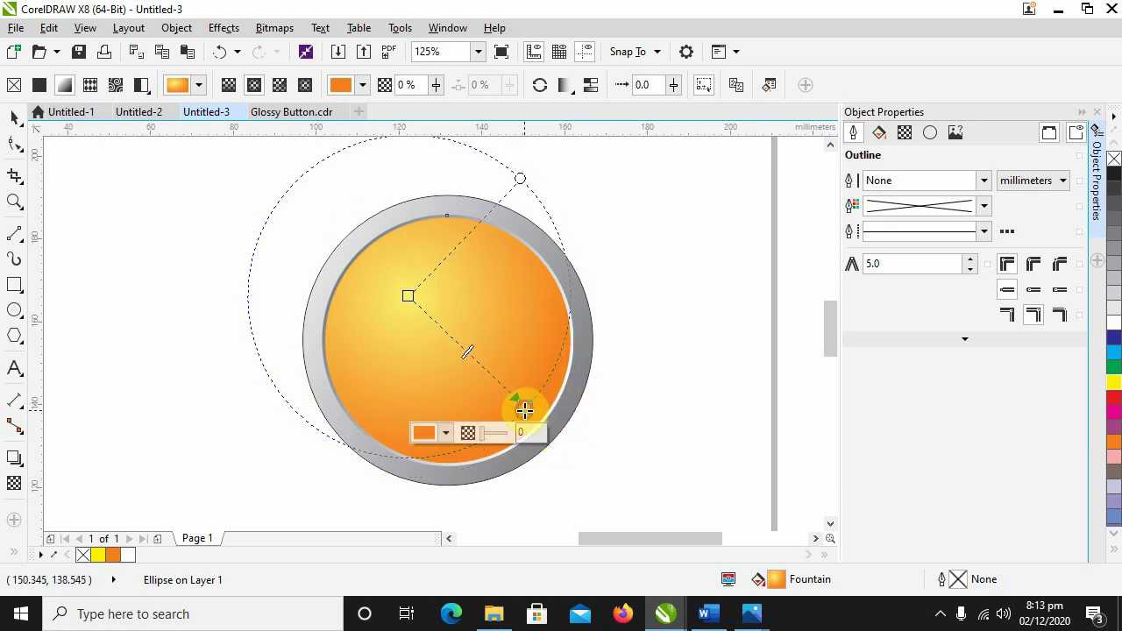
Step: Fine-tune the elliptical gradient by pulling its orange end slightly inward and shifting its yellow centre slightly down and right
{"action": "left_click_drag", "start_coordinate": [520, 400], "coordinate": [515, 398]}
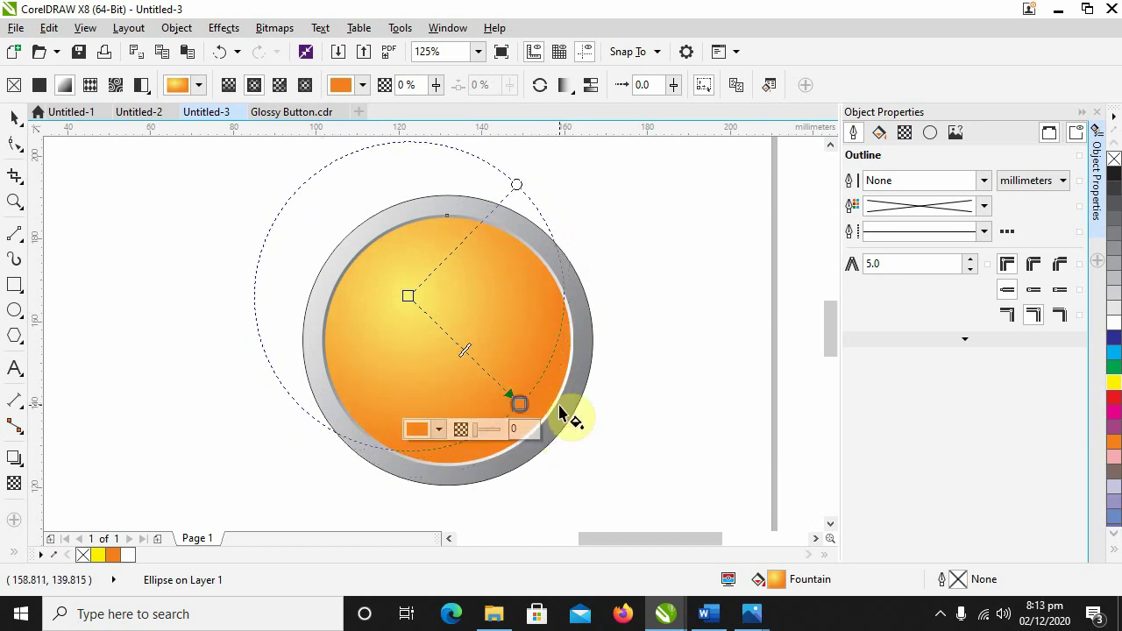
{"action": "left_click_drag", "start_coordinate": [410, 297], "coordinate": [411, 300]}
{"action": "left_click", "coordinate": [404, 299]}
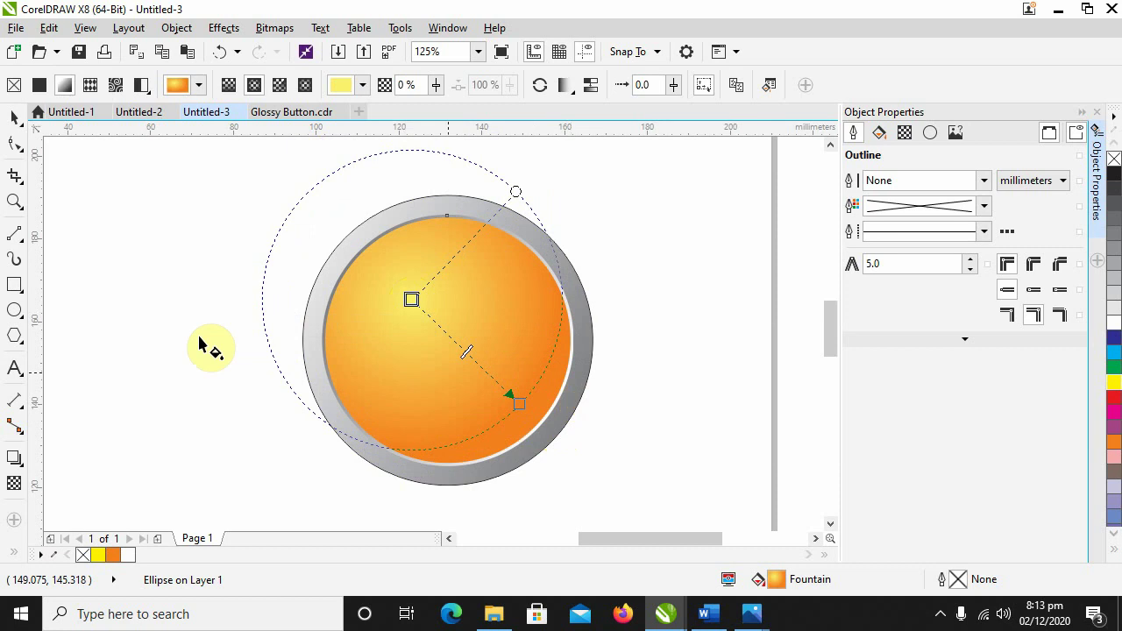
{"action": "left_click", "coordinate": [13, 120]}
{"action": "left_click", "coordinate": [712, 324]}
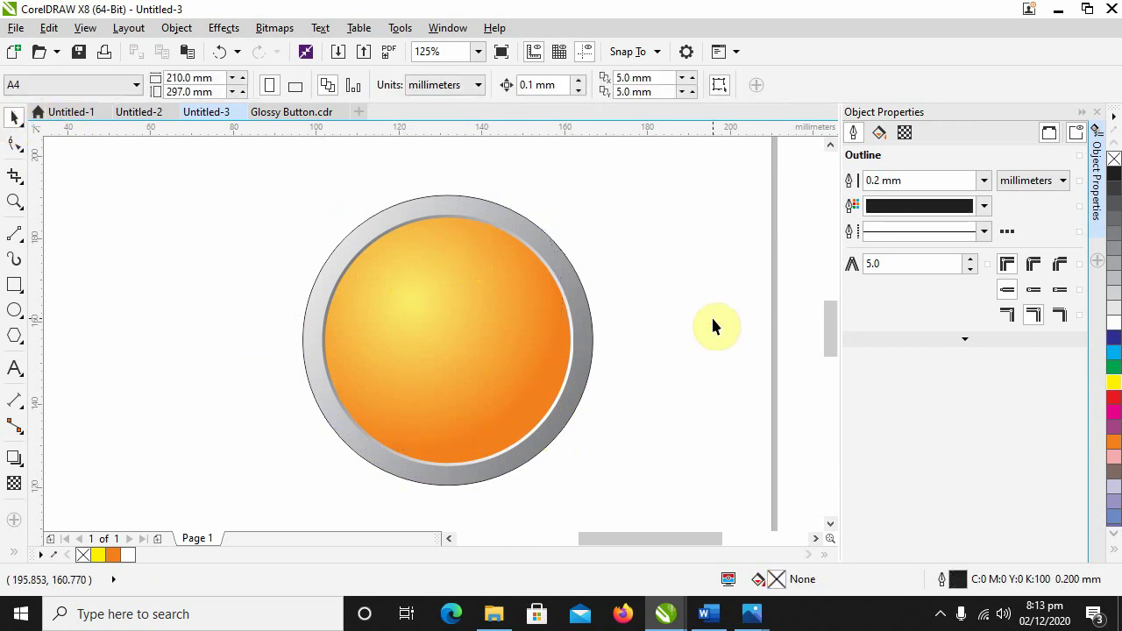
Step: Check the reference in Glossy Button.cdr and remove the outline from the gray outer ring in Untitled-3
{"action": "left_click", "coordinate": [302, 115]}
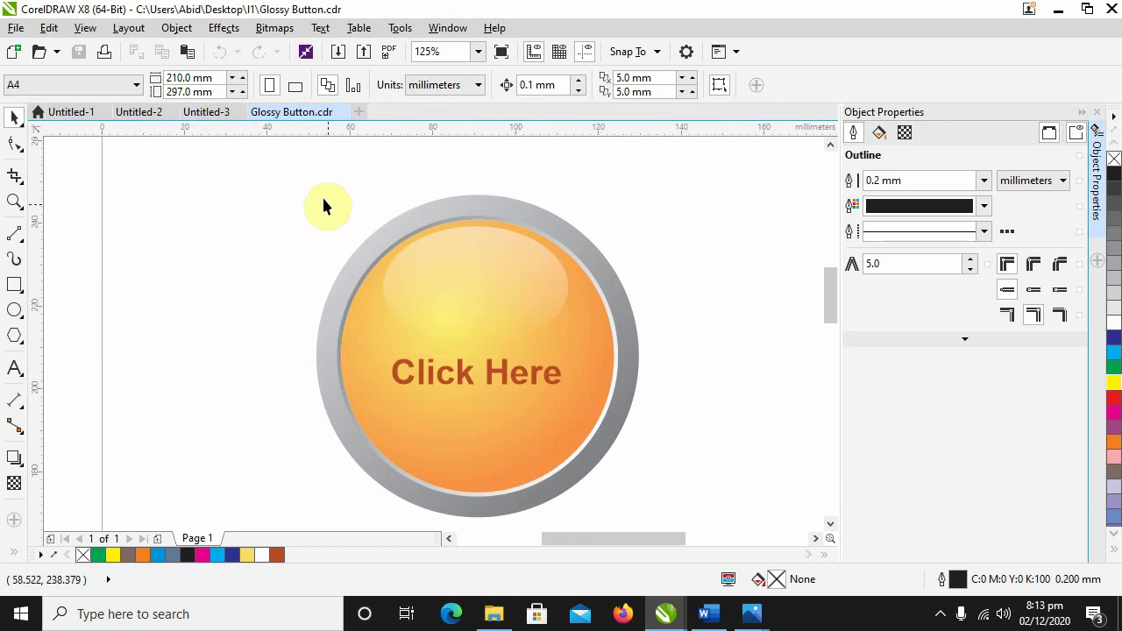
{"action": "left_click", "coordinate": [225, 114]}
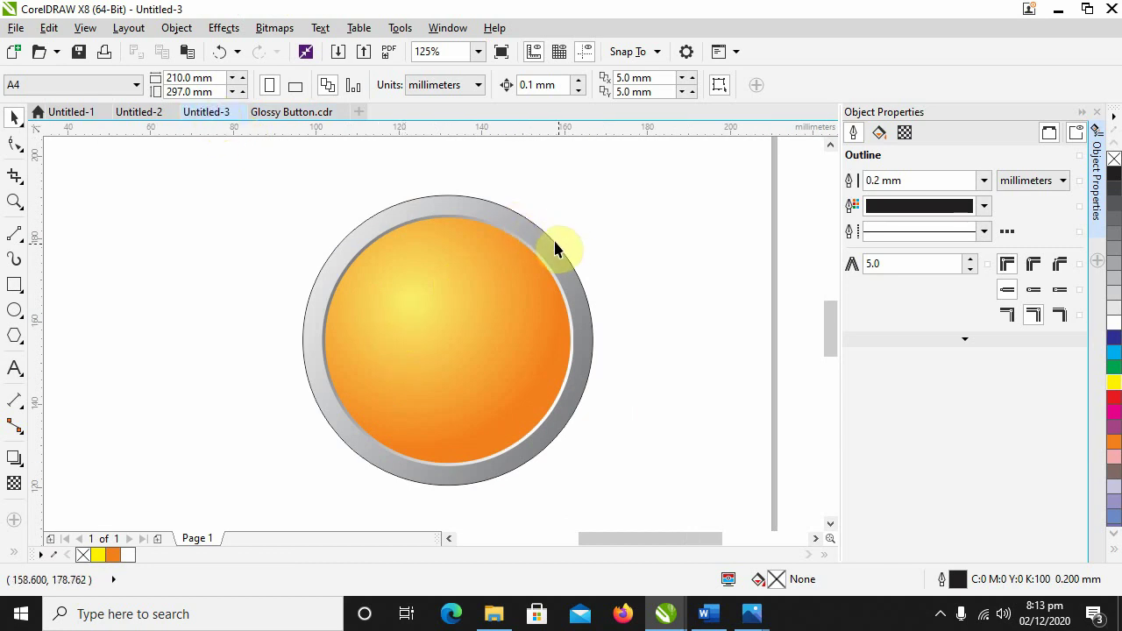
{"action": "left_click", "coordinate": [461, 209]}
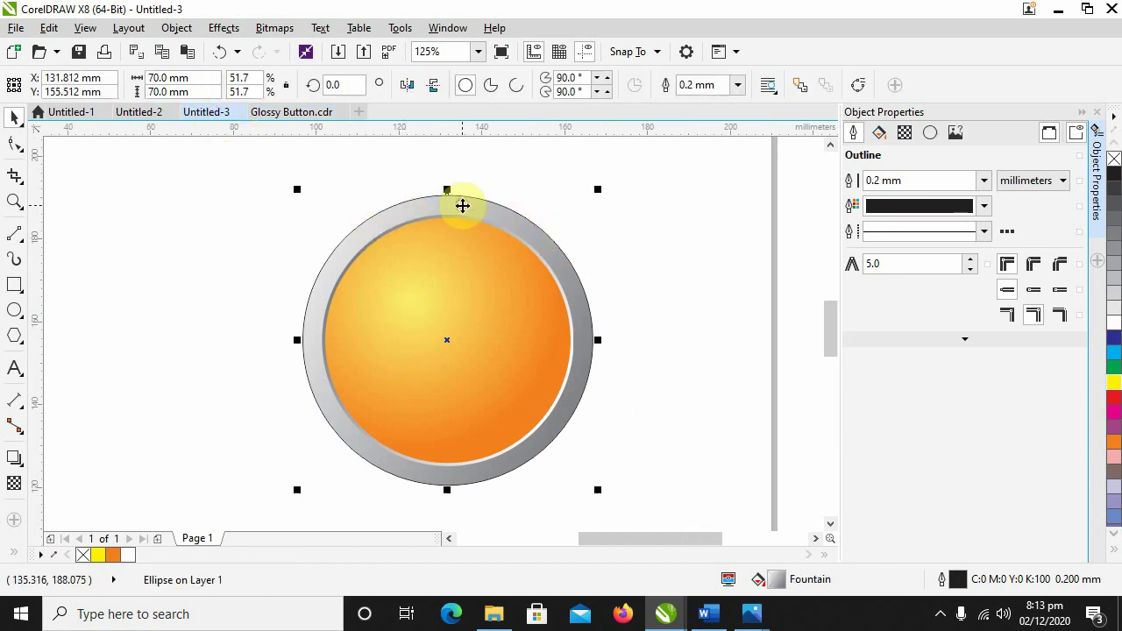
{"action": "right_click", "coordinate": [1113, 160]}
{"action": "left_click", "coordinate": [604, 263]}
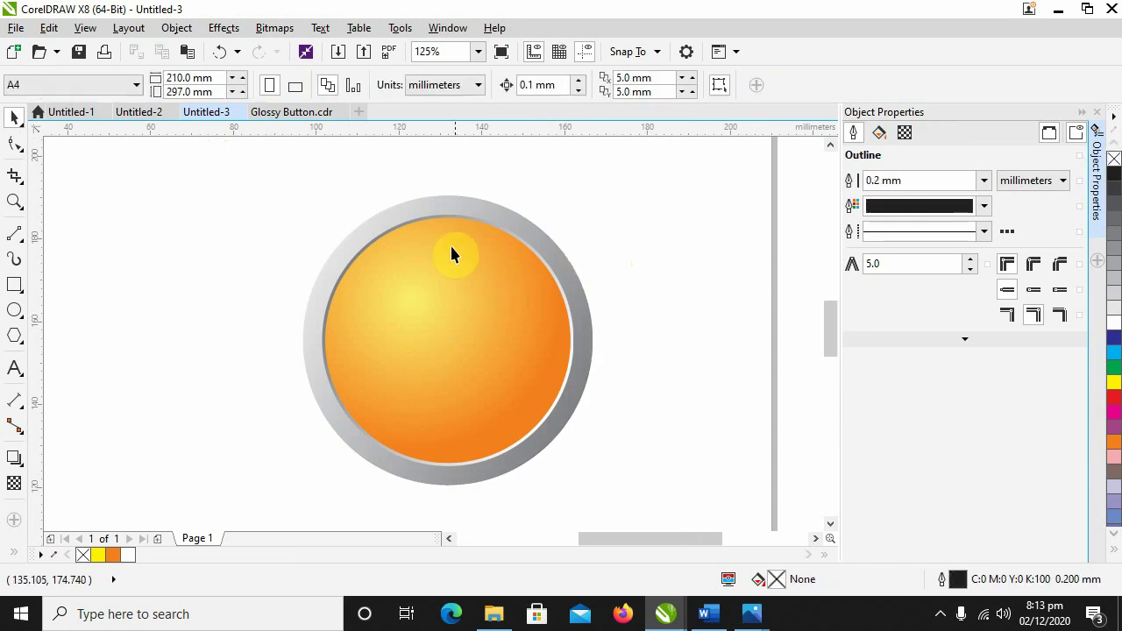
Step: Draw an ellipse on the empty area beside the button and set its size to 40 mm wide by 30 mm high
{"action": "left_click", "coordinate": [18, 314]}
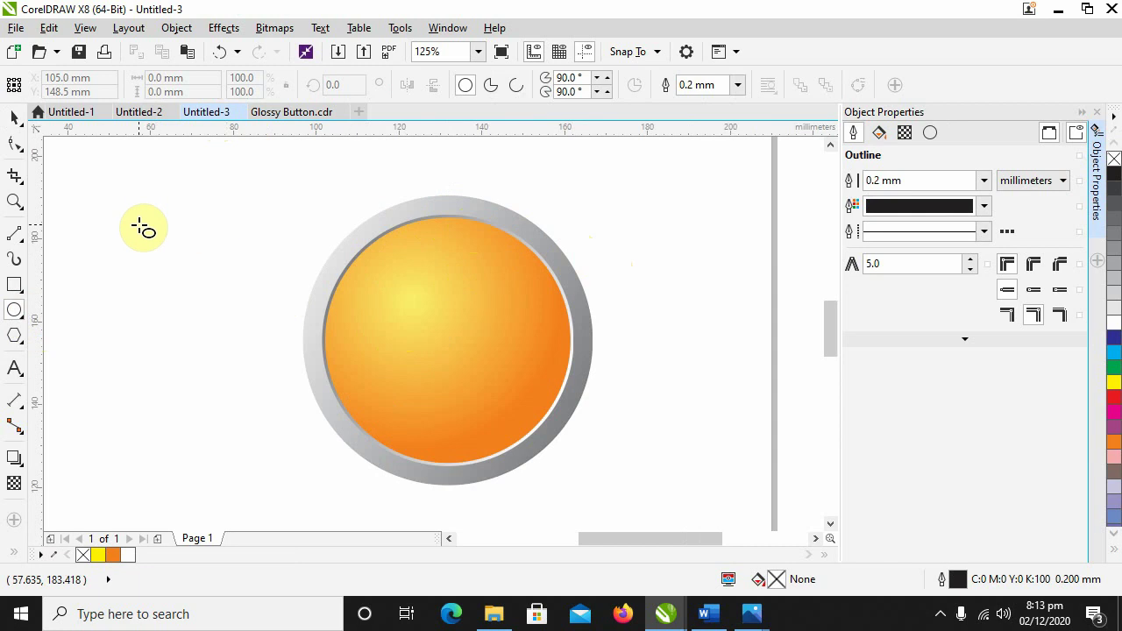
{"action": "left_click_drag", "start_coordinate": [141, 225], "coordinate": [246, 289]}
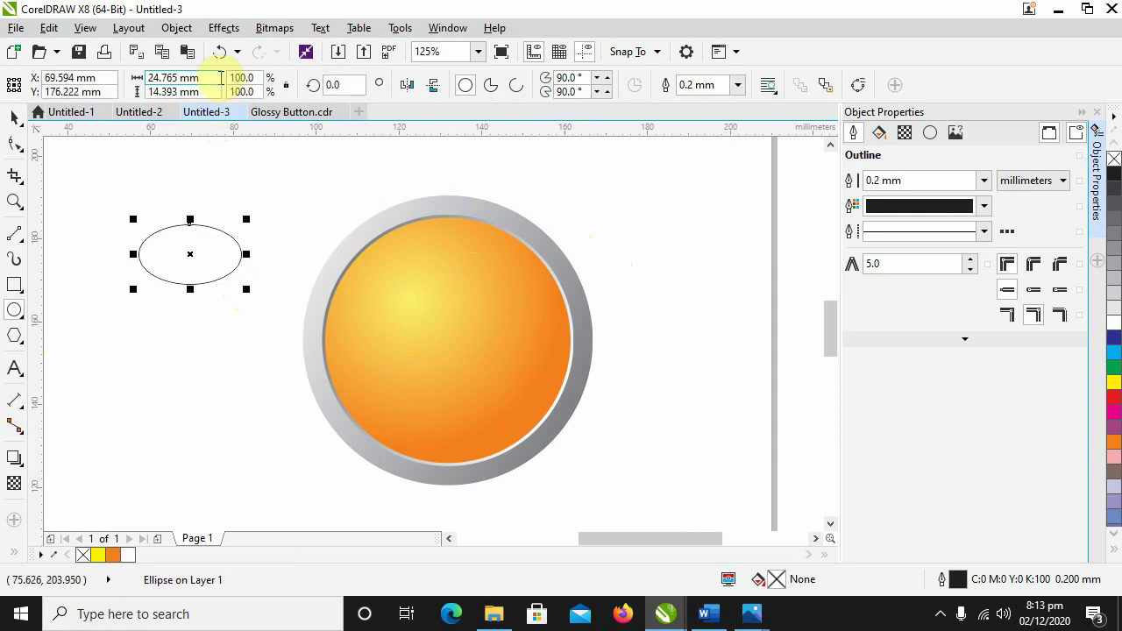
{"action": "left_click_drag", "start_coordinate": [223, 77], "coordinate": [103, 80]}
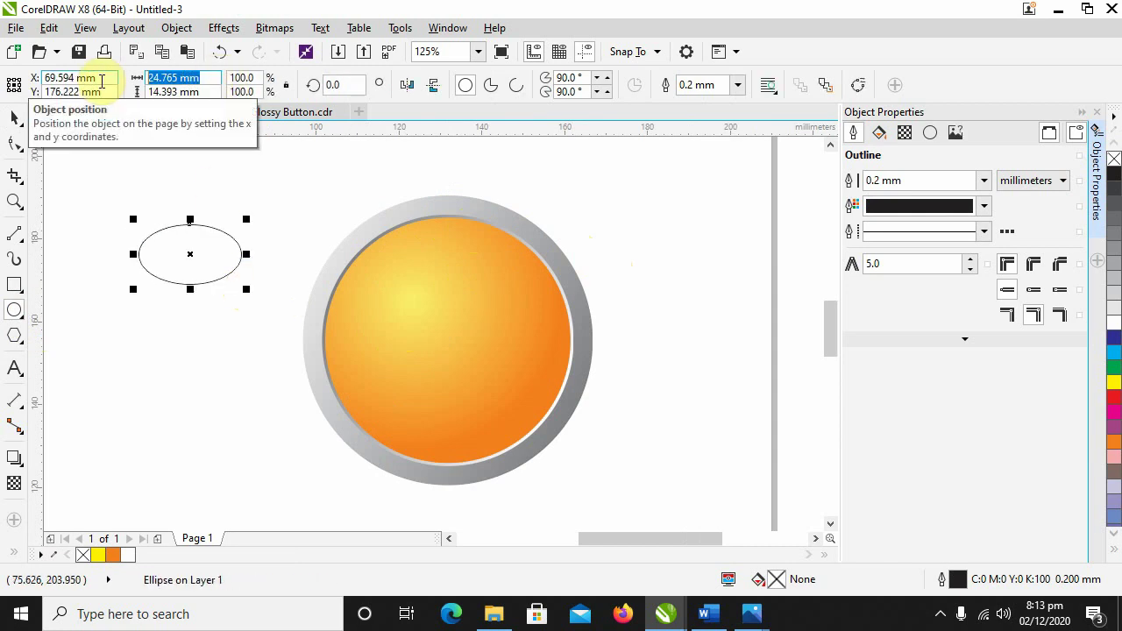
{"action": "type", "text": "3"}
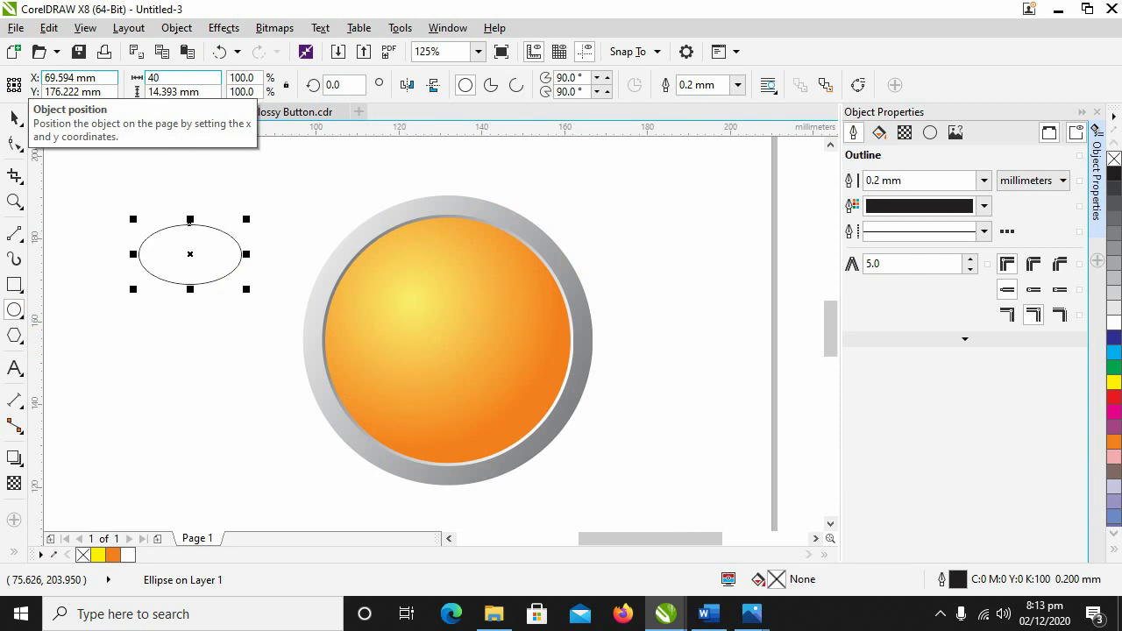
{"action": "type", "text": "0"}
{"action": "key", "text": "Tab"}
{"action": "type", "text": "3"}
{"action": "key", "text": "Return"}
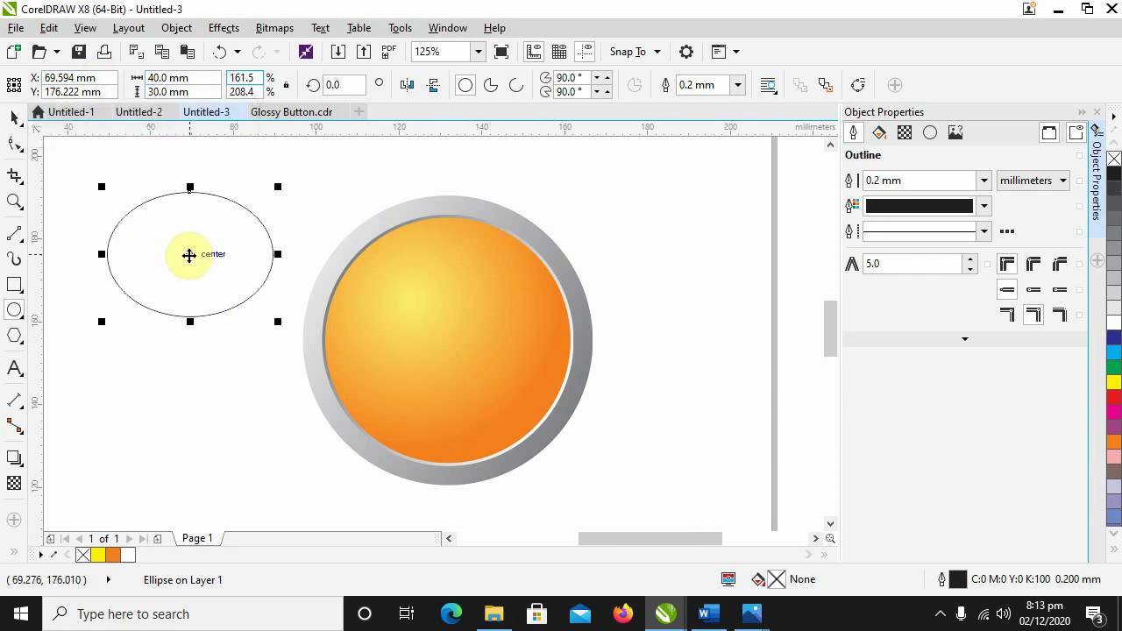
Step: Move the ellipse onto the button, snapping its top point to the top of the gray outer ring
{"action": "left_click_drag", "start_coordinate": [189, 255], "coordinate": [446, 291]}
{"action": "scroll", "coordinate": [449, 254], "scroll_direction": "up", "scroll_amount": 2}
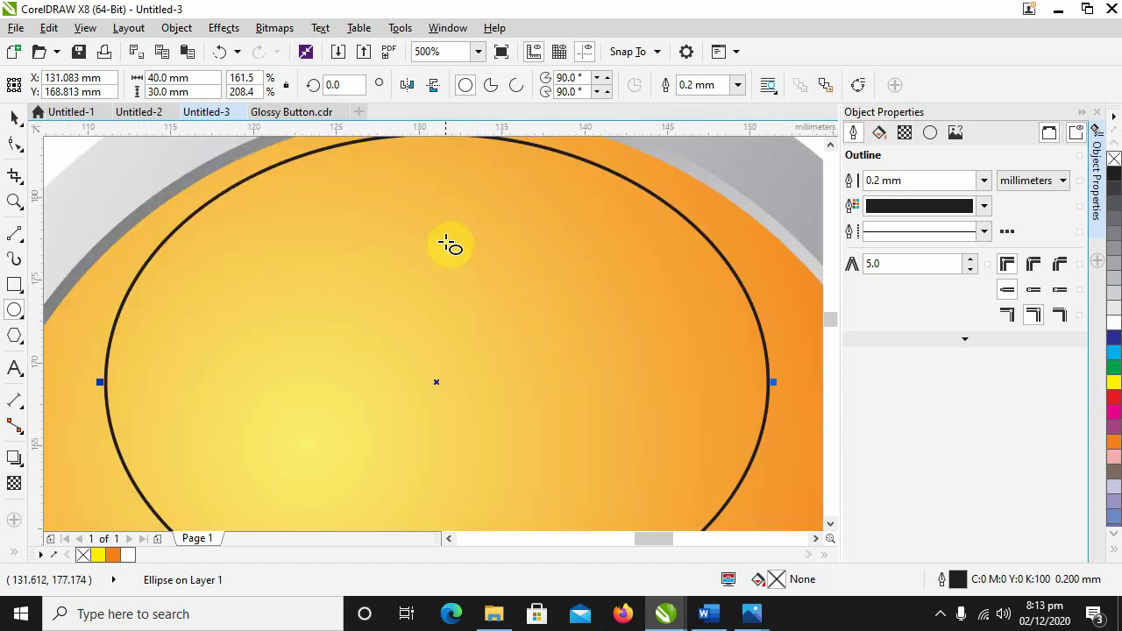
{"action": "scroll", "coordinate": [449, 245], "scroll_direction": "down", "scroll_amount": 1}
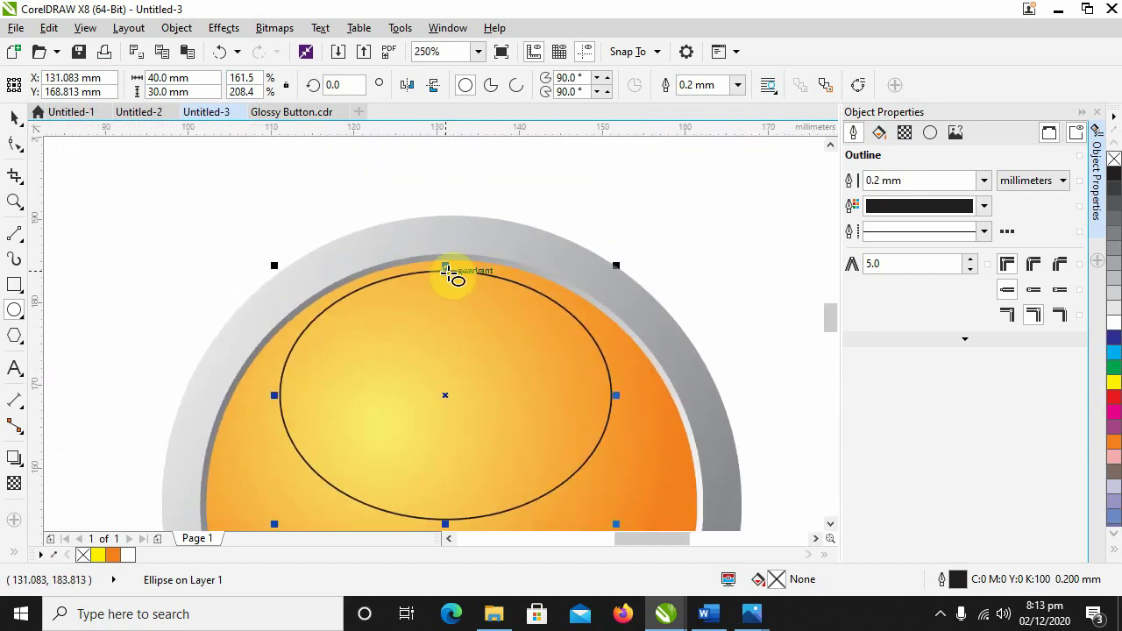
{"action": "left_click", "coordinate": [14, 118]}
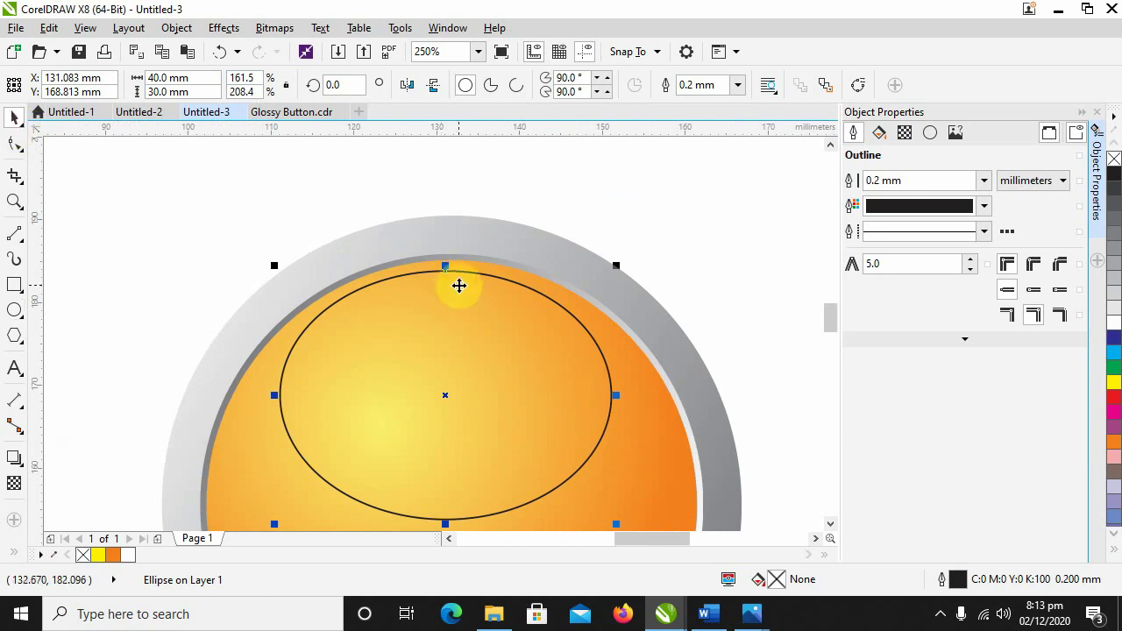
{"action": "left_click_drag", "start_coordinate": [442, 273], "coordinate": [450, 219]}
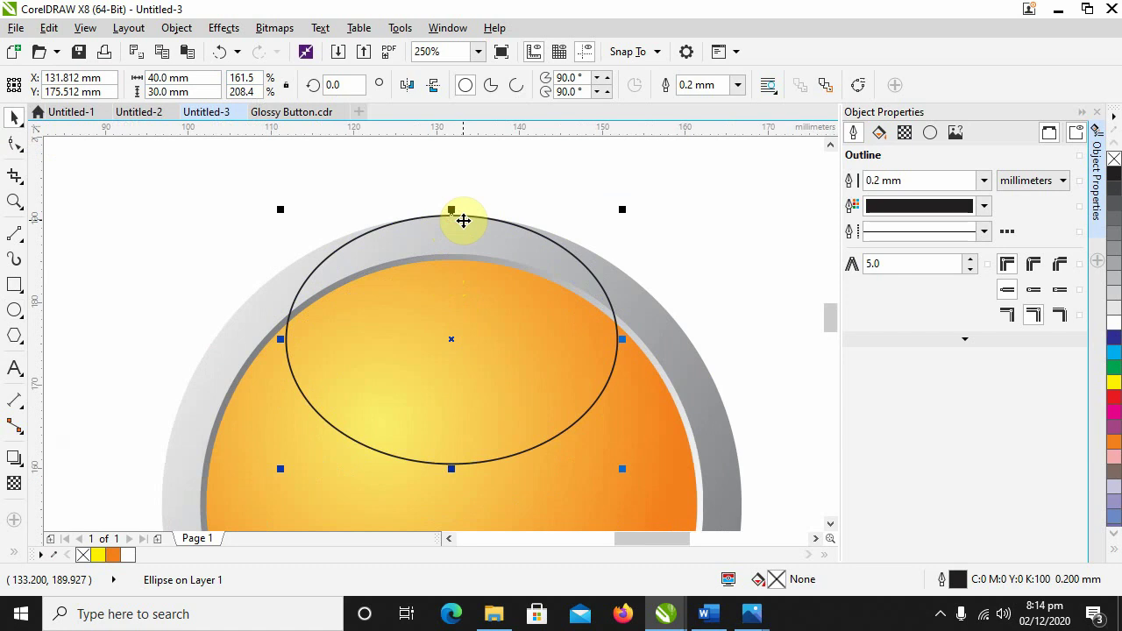
Step: Nudge the ellipse straight down until it sits just inside the top of the orange circle, and deselect it
{"action": "key", "text": "Down"}
{"action": "key", "text": "Down"}
{"action": "key", "text": "Down"}
{"action": "key", "text": "Down"}
{"action": "key", "text": "Down"}
{"action": "key", "text": "Down"}
{"action": "key", "text": "Down"}
{"action": "key", "text": "Down"}
{"action": "key", "text": "Down"}
{"action": "key", "text": "Down"}
{"action": "key", "text": "Down"}
{"action": "key", "text": "Down"}
{"action": "key", "text": "Down"}
{"action": "key", "text": "Down"}
{"action": "key", "text": "Down"}
{"action": "key", "text": "Down"}
{"action": "key", "text": "Down"}
{"action": "key", "text": "Down"}
{"action": "key", "text": "Down"}
{"action": "key", "text": "Down"}
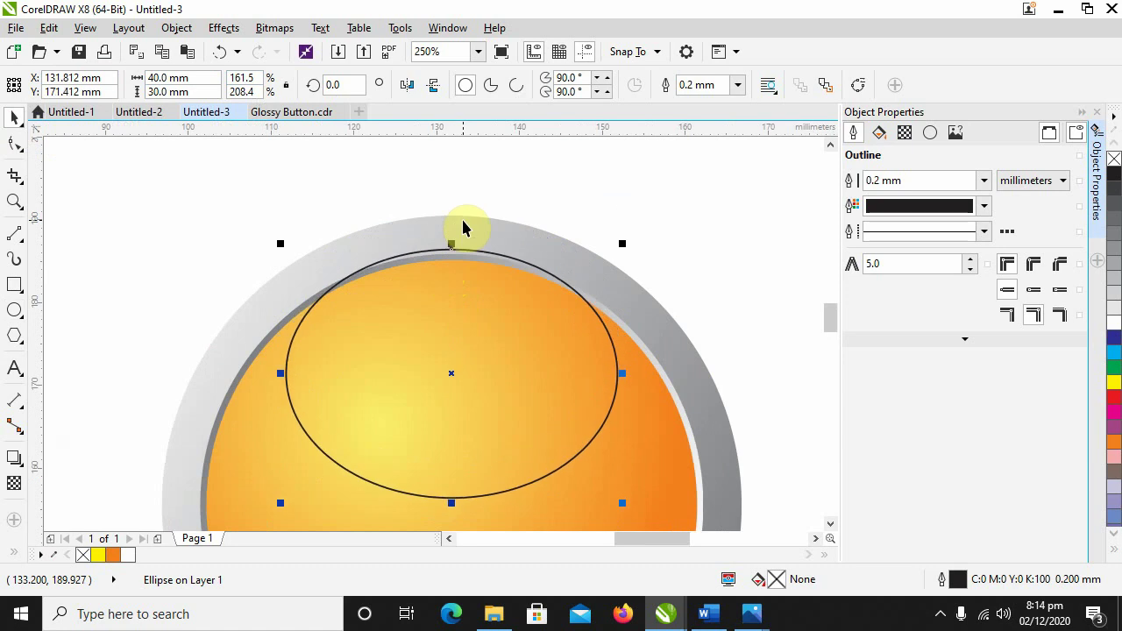
{"action": "key", "text": "Down"}
{"action": "key", "text": "Down"}
{"action": "key", "text": "Down"}
{"action": "key", "text": "Down"}
{"action": "key", "text": "Down"}
{"action": "key", "text": "Down"}
{"action": "key", "text": "Down"}
{"action": "key", "text": "Down"}
{"action": "key", "text": "Down"}
{"action": "key", "text": "Down"}
{"action": "key", "text": "Down"}
{"action": "key", "text": "Down"}
{"action": "key", "text": "Down"}
{"action": "key", "text": "Down"}
{"action": "key", "text": "Down"}
{"action": "key", "text": "Down"}
{"action": "key", "text": "Down"}
{"action": "key", "text": "Down"}
{"action": "key", "text": "Down"}
{"action": "key", "text": "Down"}
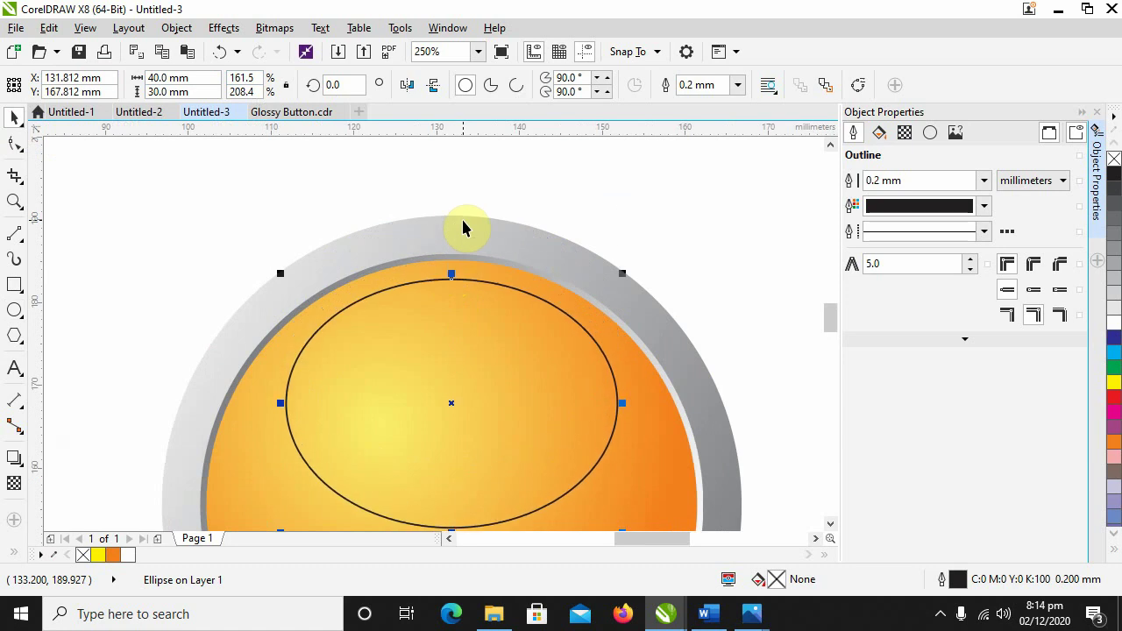
{"action": "key", "text": "Down"}
{"action": "key", "text": "Down"}
{"action": "key", "text": "Down"}
{"action": "key", "text": "Down"}
{"action": "scroll", "coordinate": [540, 296], "scroll_direction": "down", "scroll_amount": 2}
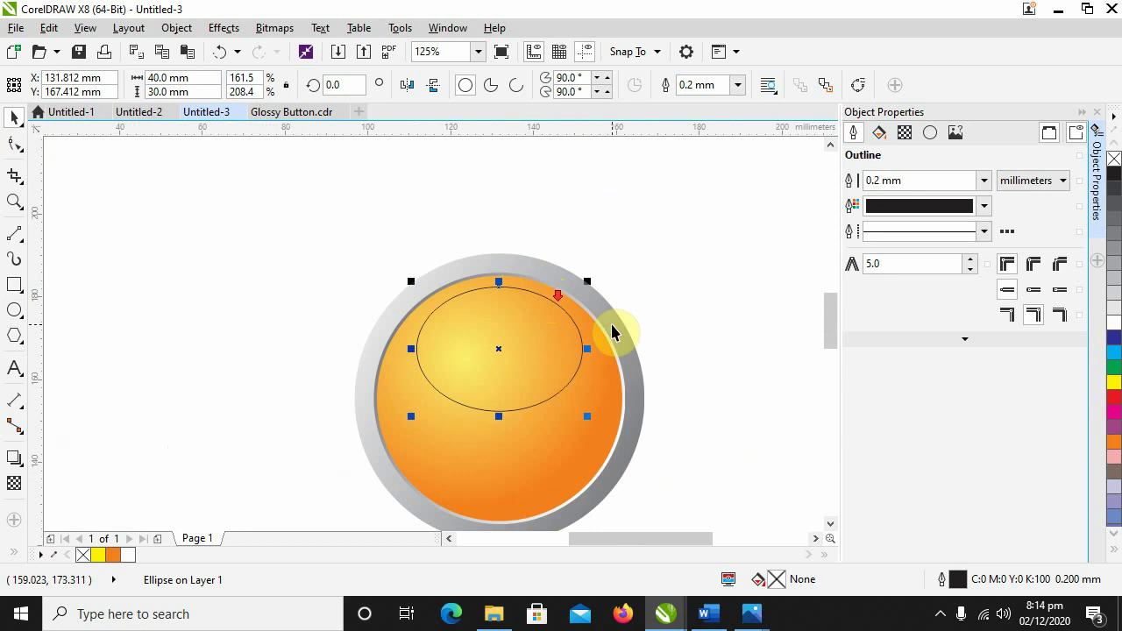
{"action": "scroll", "coordinate": [689, 351], "scroll_direction": "down", "scroll_amount": 1}
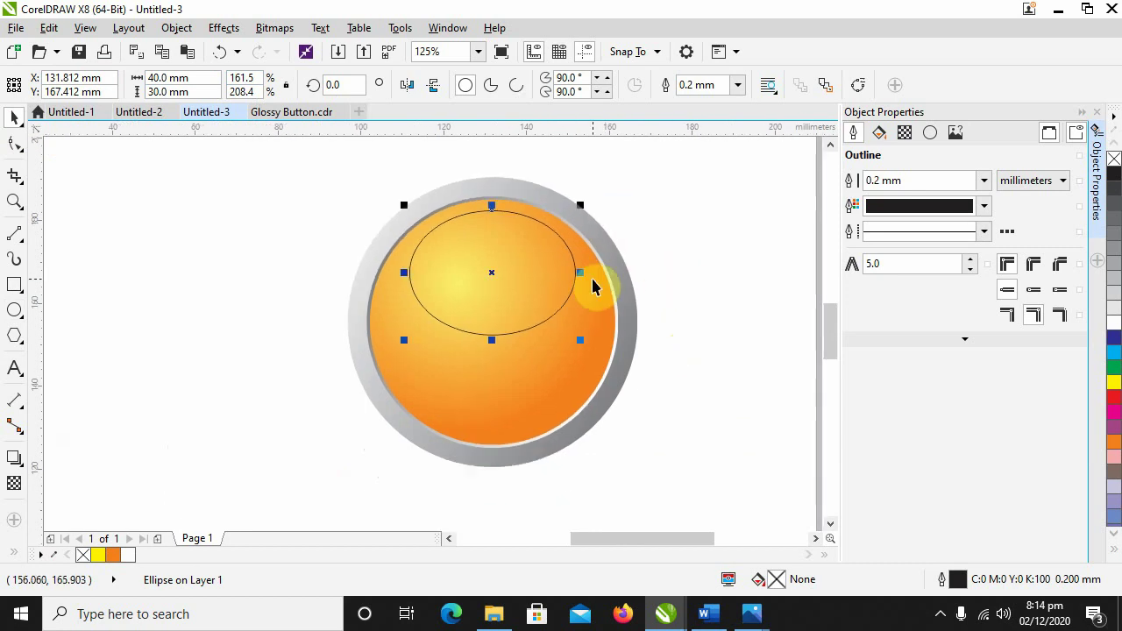
{"action": "left_click", "coordinate": [648, 258]}
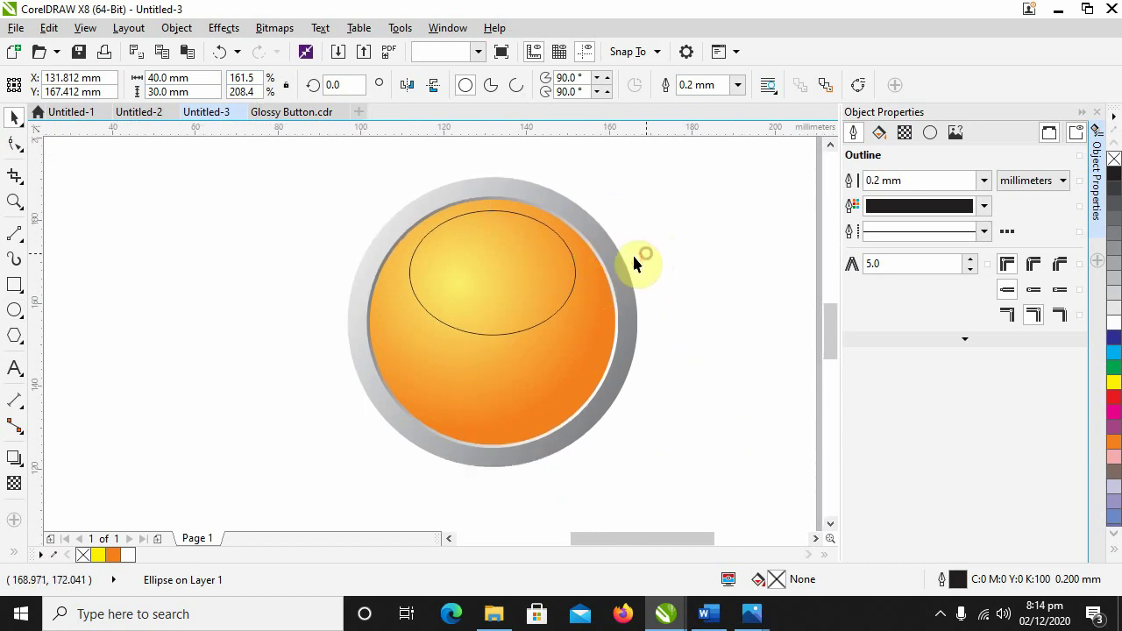
Step: Give the ellipse a linear fountain fill running vertically from its top point to its bottom point
{"action": "left_click", "coordinate": [531, 238]}
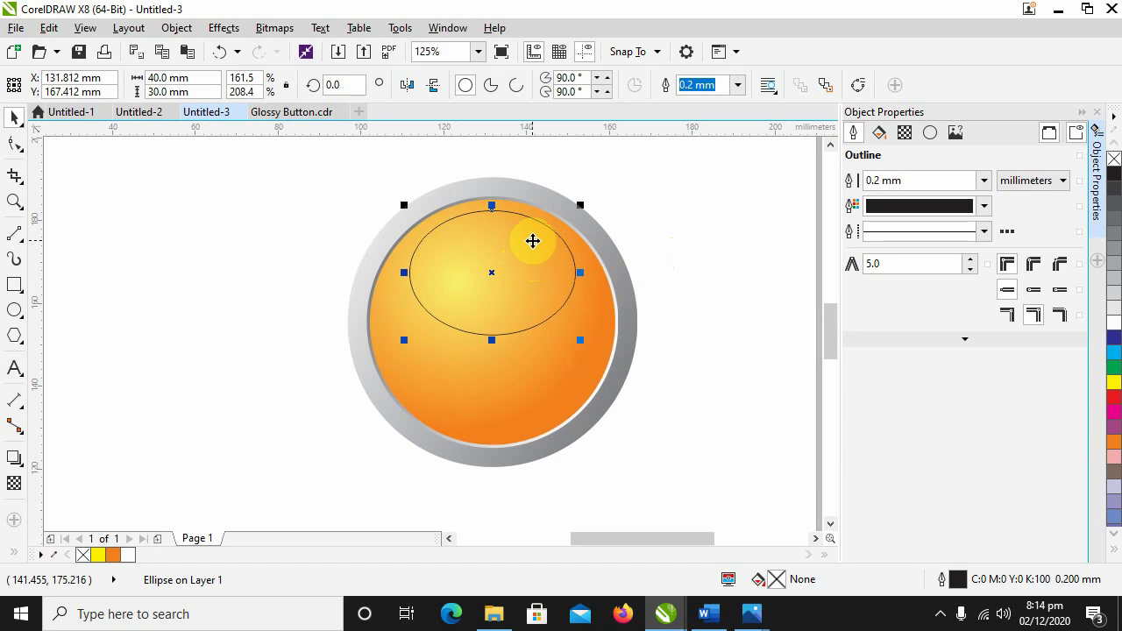
{"action": "left_click", "coordinate": [12, 552]}
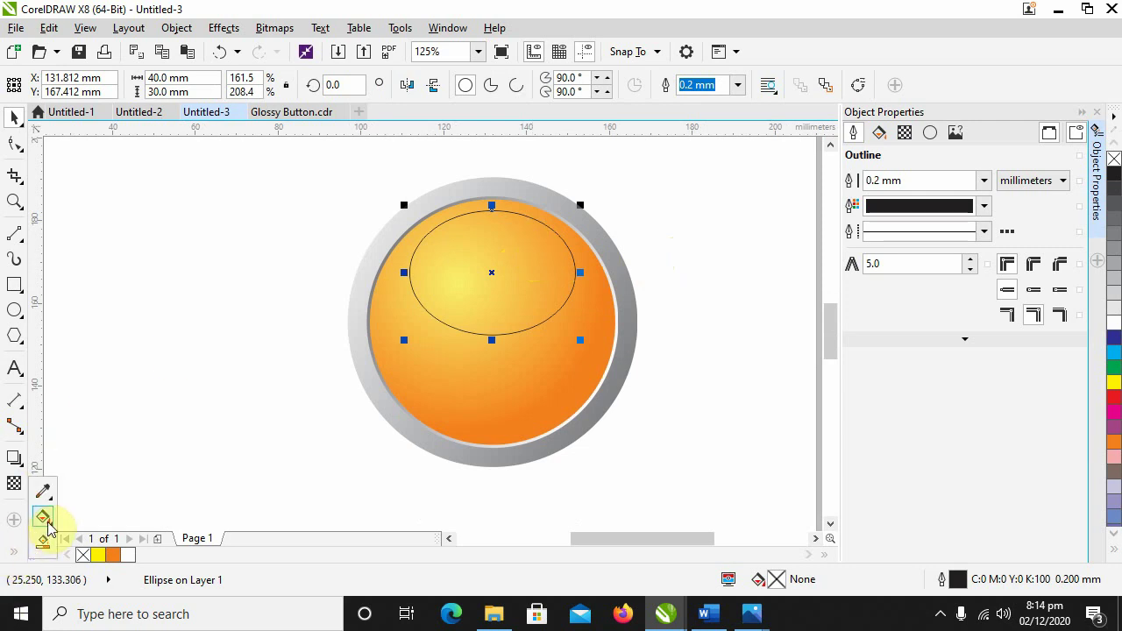
{"action": "left_click", "coordinate": [43, 520]}
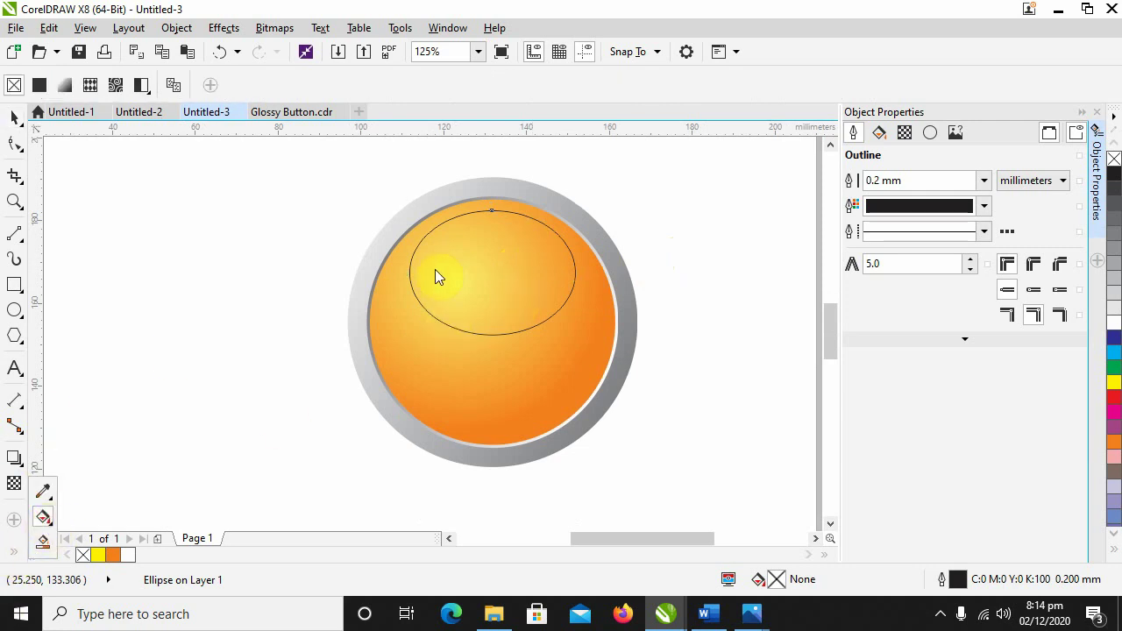
{"action": "left_click", "coordinate": [68, 84]}
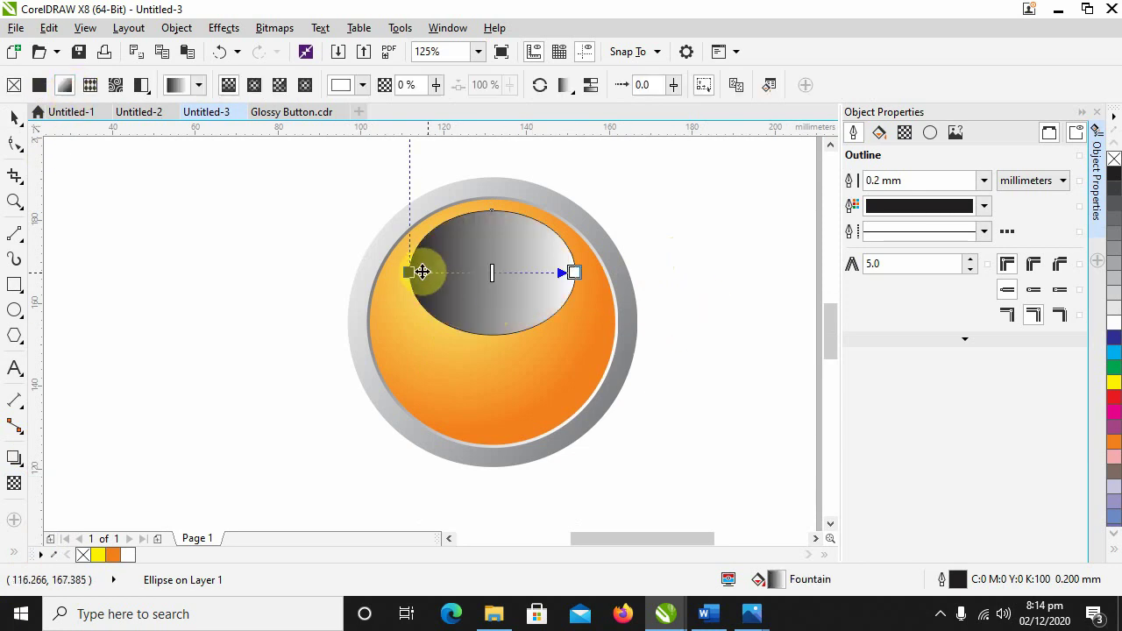
{"action": "left_click_drag", "start_coordinate": [408, 274], "coordinate": [491, 209]}
{"action": "left_click_drag", "start_coordinate": [571, 269], "coordinate": [492, 333]}
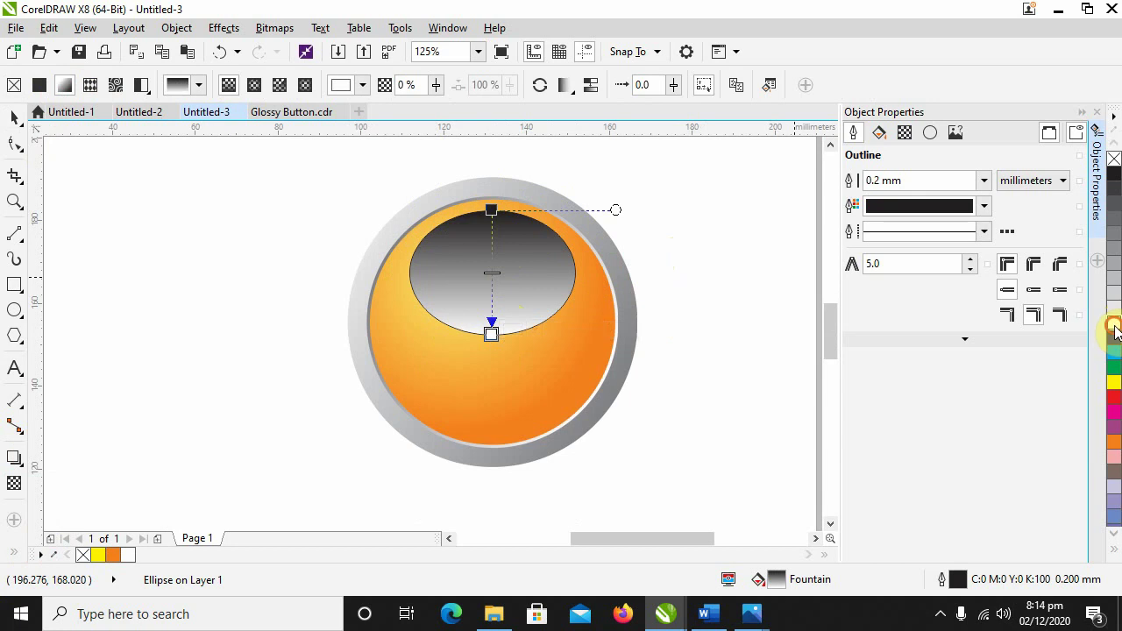
Step: Change the black upper end of the ellipse's gradient to white and remove the ellipse's outline
{"action": "left_click_drag", "start_coordinate": [491, 209], "coordinate": [491, 210]}
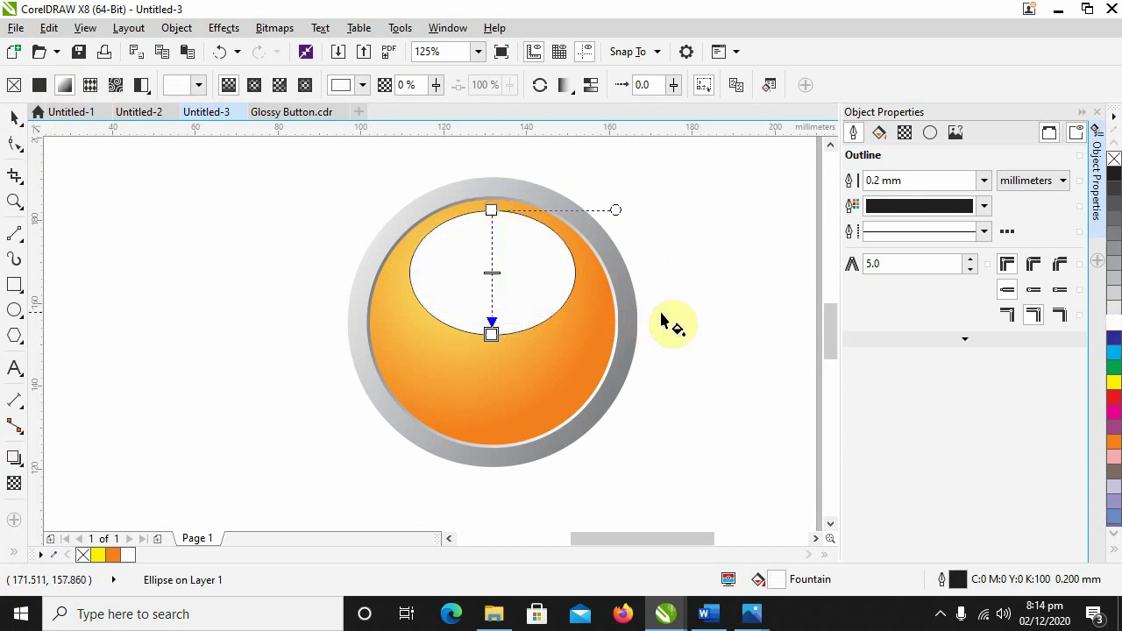
{"action": "right_click", "coordinate": [1114, 159]}
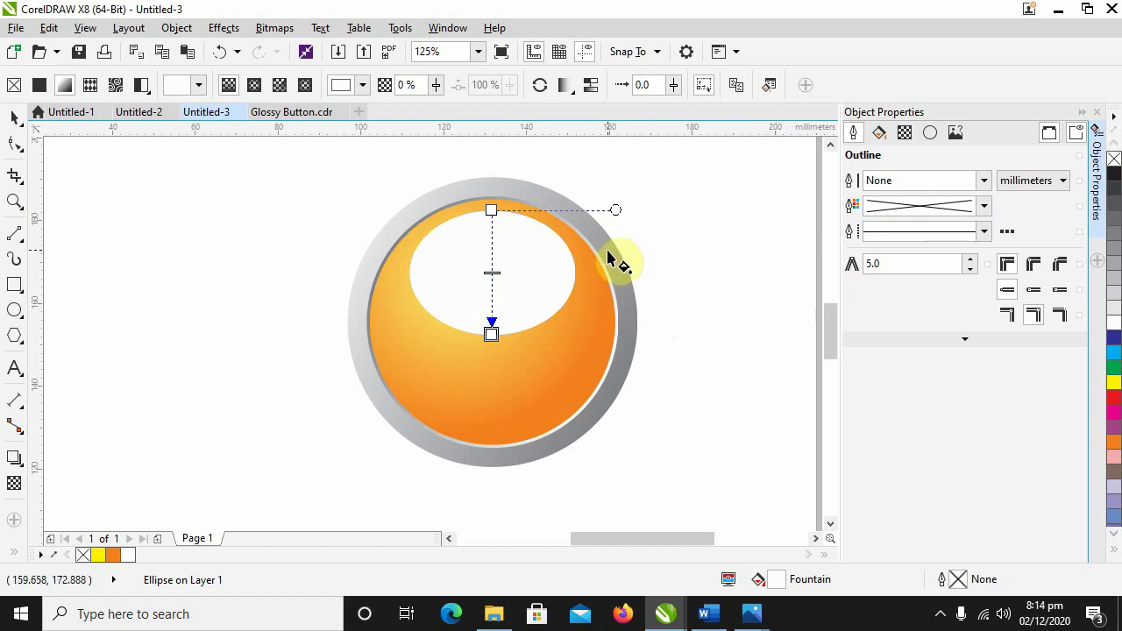
Step: Set the transparency of the ellipse's white gradient to 40% at its upper end and 100% at its lower end
{"action": "left_click", "coordinate": [492, 210]}
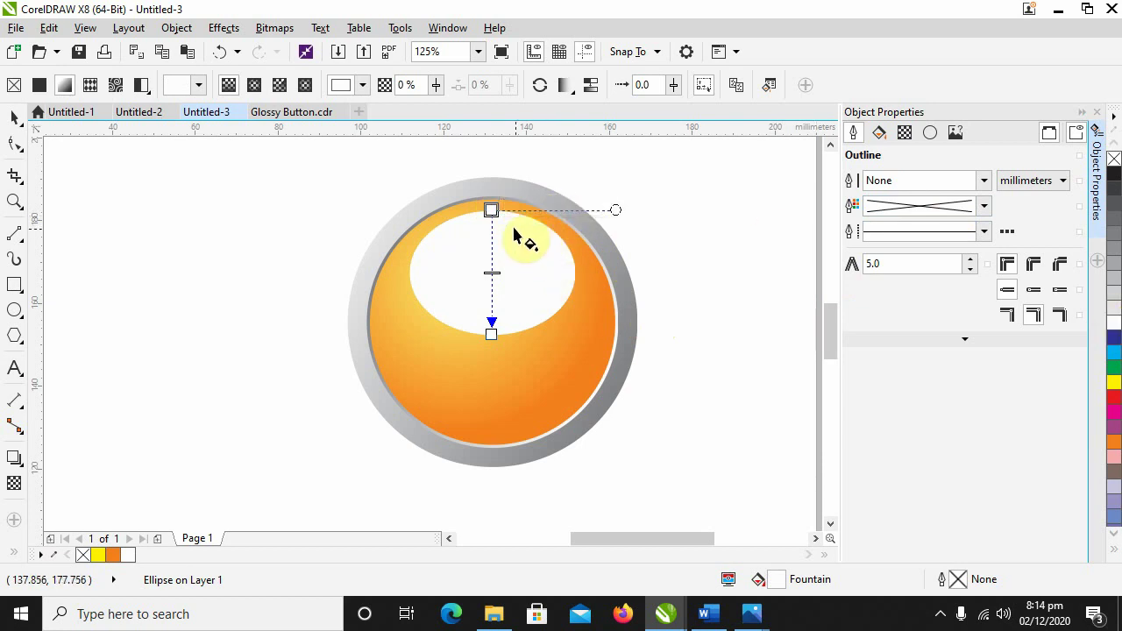
{"action": "mouse_move", "coordinate": [491, 209]}
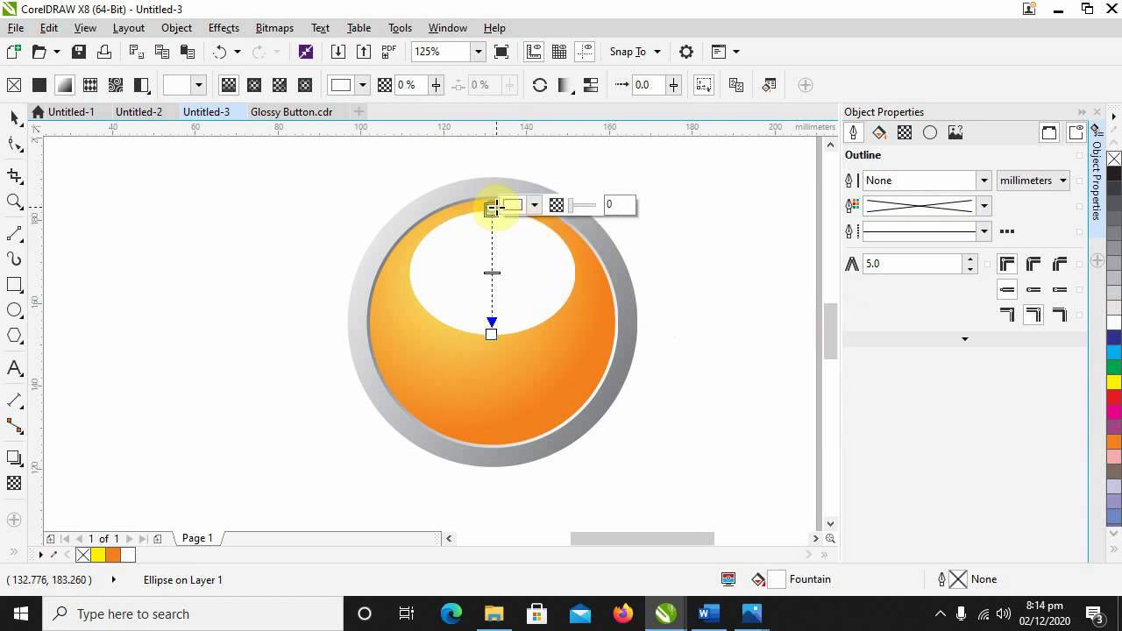
{"action": "left_click", "coordinate": [612, 205]}
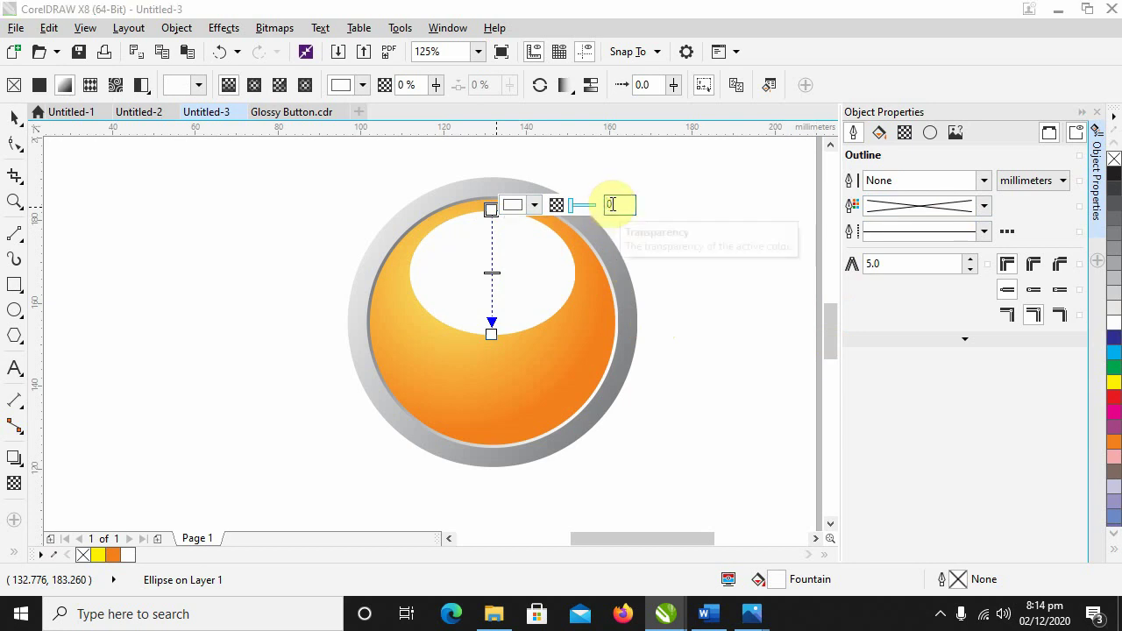
{"action": "type", "text": "40"}
{"action": "key", "text": "Return"}
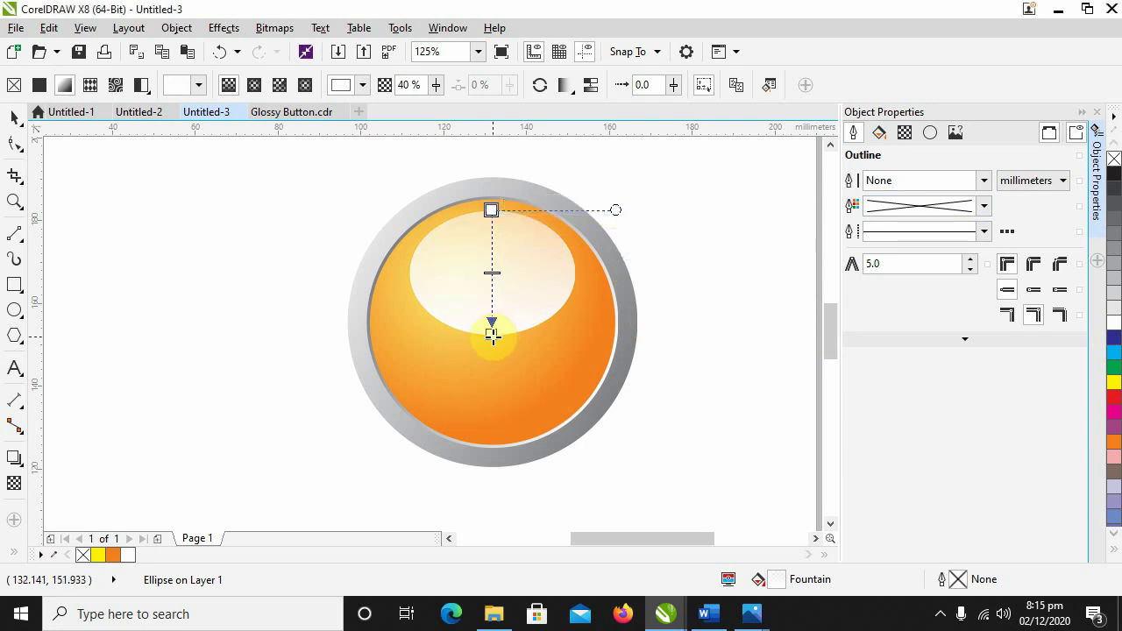
{"action": "left_click", "coordinate": [492, 334]}
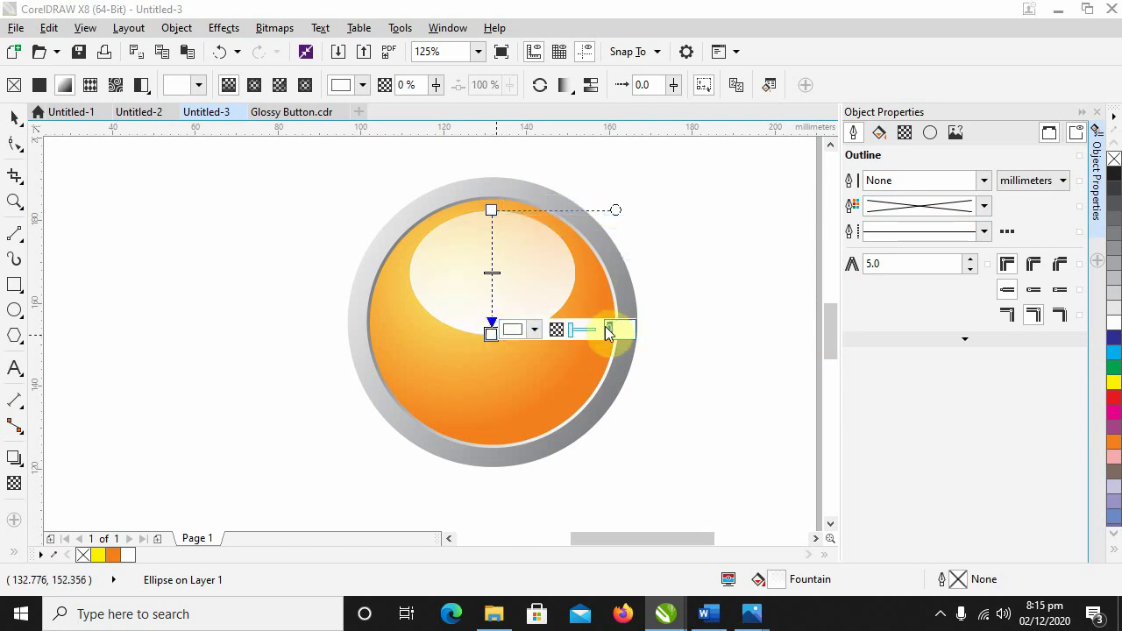
{"action": "type", "text": "1"}
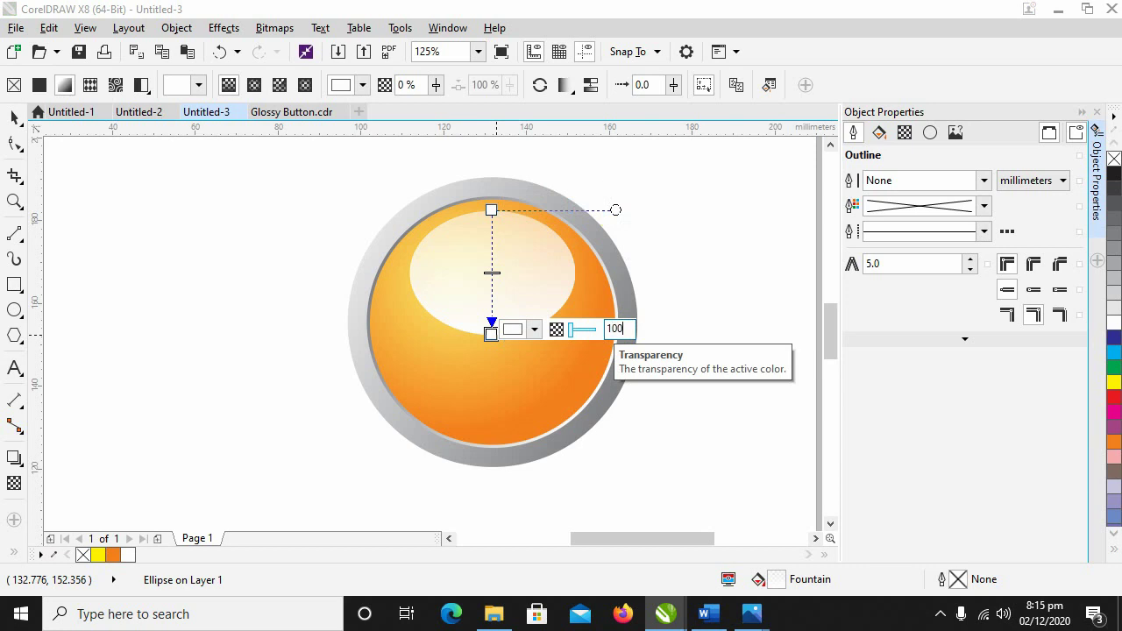
{"action": "type", "text": "00"}
{"action": "key", "text": "Return"}
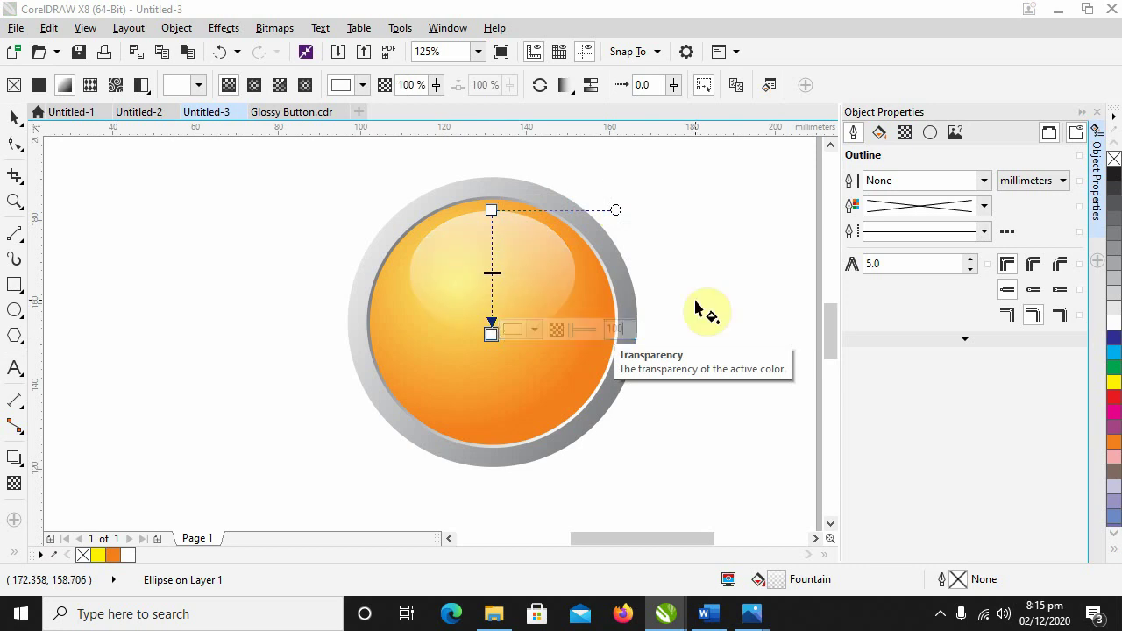
Step: Shorten the highlight ellipse's vertical gradient by raising its lower transparent end slightly, and deselect the ellipse
{"action": "left_click_drag", "start_coordinate": [494, 334], "coordinate": [492, 323]}
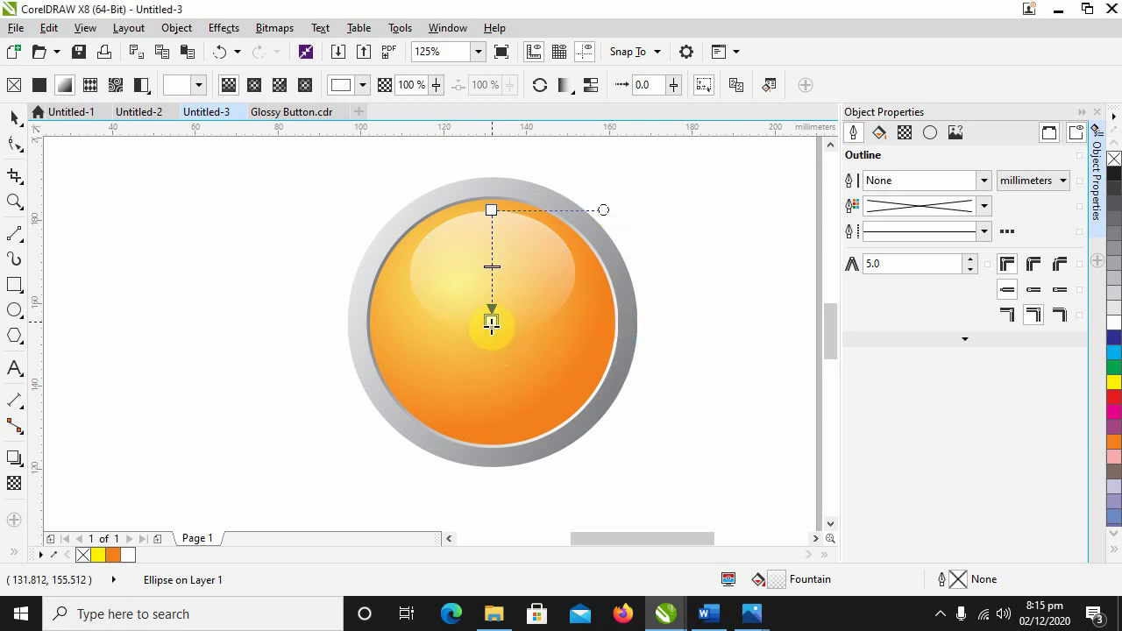
{"action": "left_click", "coordinate": [15, 117]}
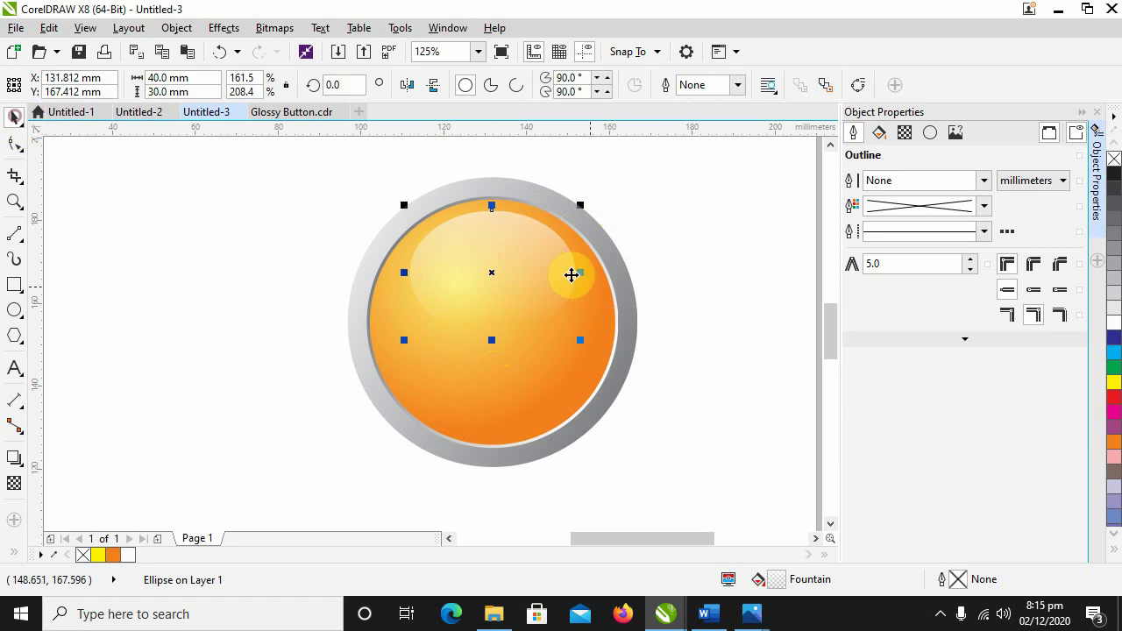
{"action": "left_click", "coordinate": [742, 314]}
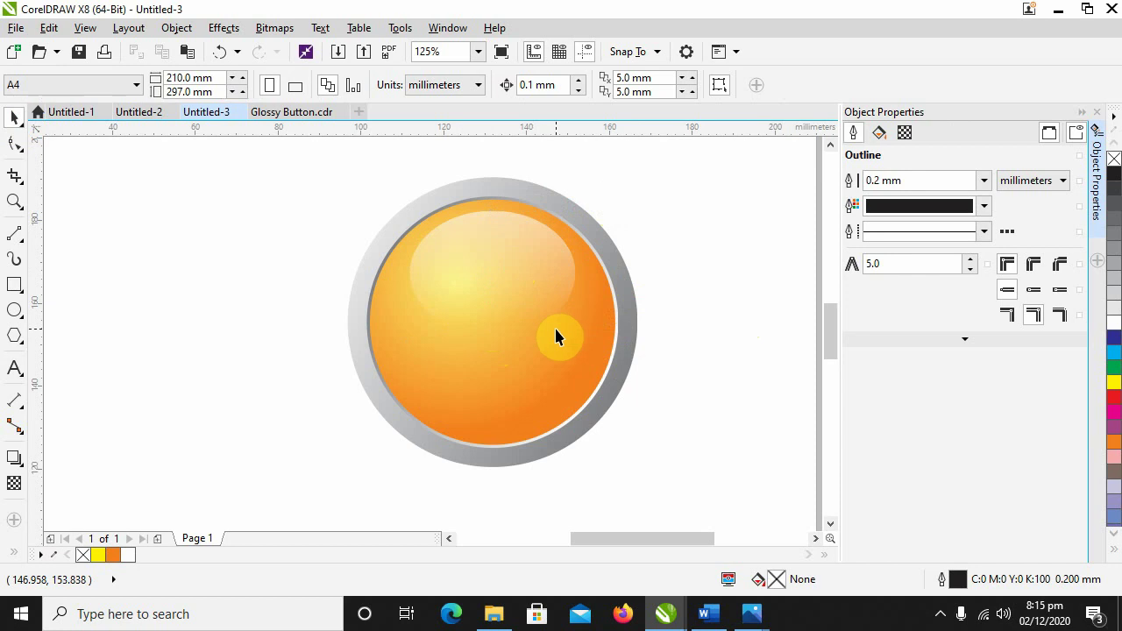
Step: Add the artistic text "Click Here" in Arial 24 pt and place it horizontally centred on the lower half of the orange button
{"action": "scroll", "coordinate": [554, 333], "scroll_direction": "down", "scroll_amount": 2}
{"action": "scroll", "coordinate": [556, 338], "scroll_direction": "up", "scroll_amount": 1}
{"action": "left_click_drag", "start_coordinate": [556, 338], "coordinate": [374, 281]}
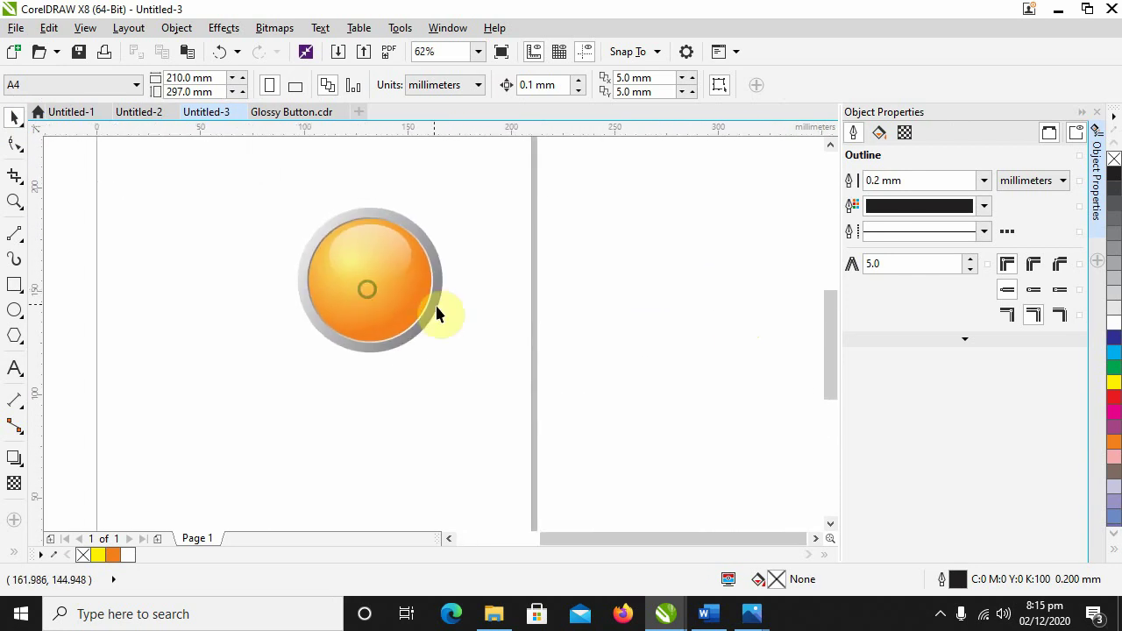
{"action": "left_click", "coordinate": [15, 370]}
{"action": "left_click", "coordinate": [154, 377]}
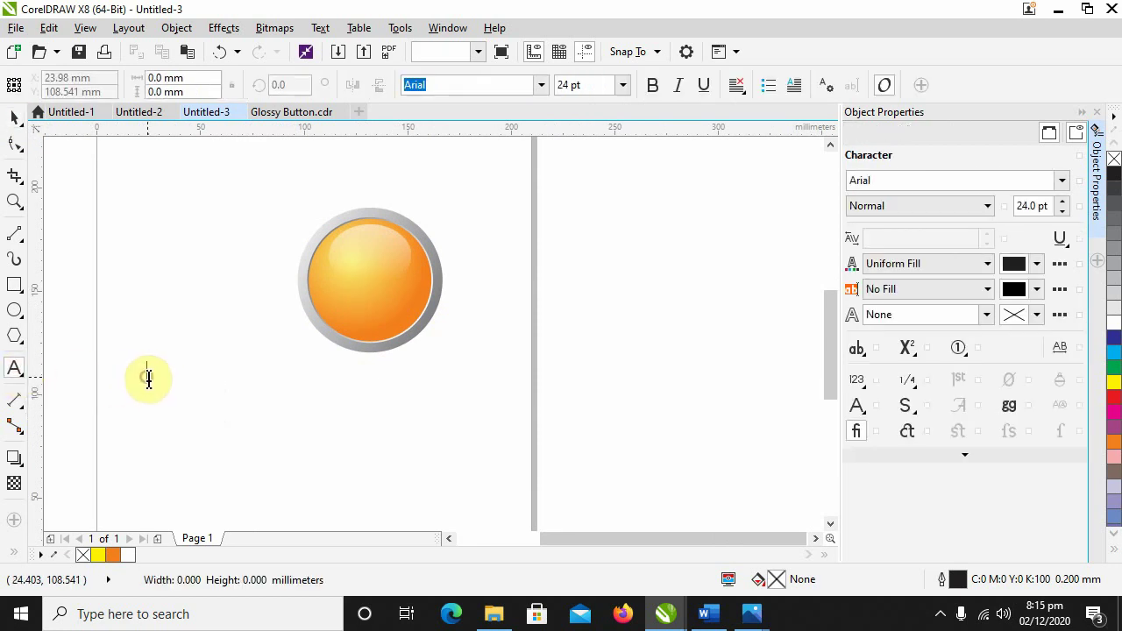
{"action": "key", "text": "Escape"}
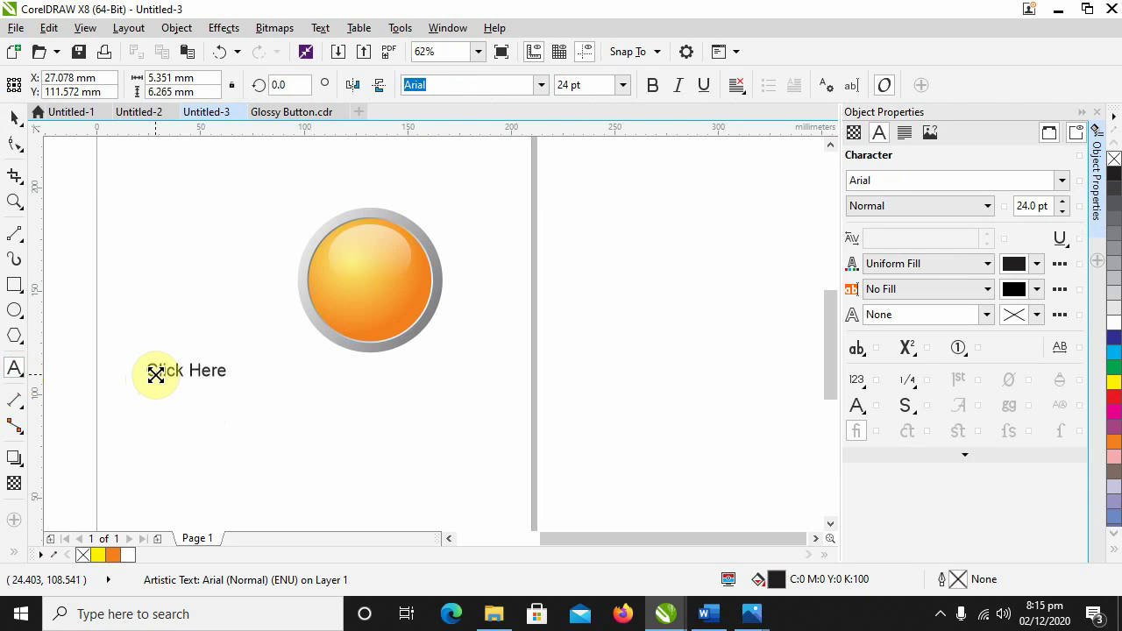
{"action": "left_click", "coordinate": [15, 116]}
{"action": "left_click", "coordinate": [184, 373]}
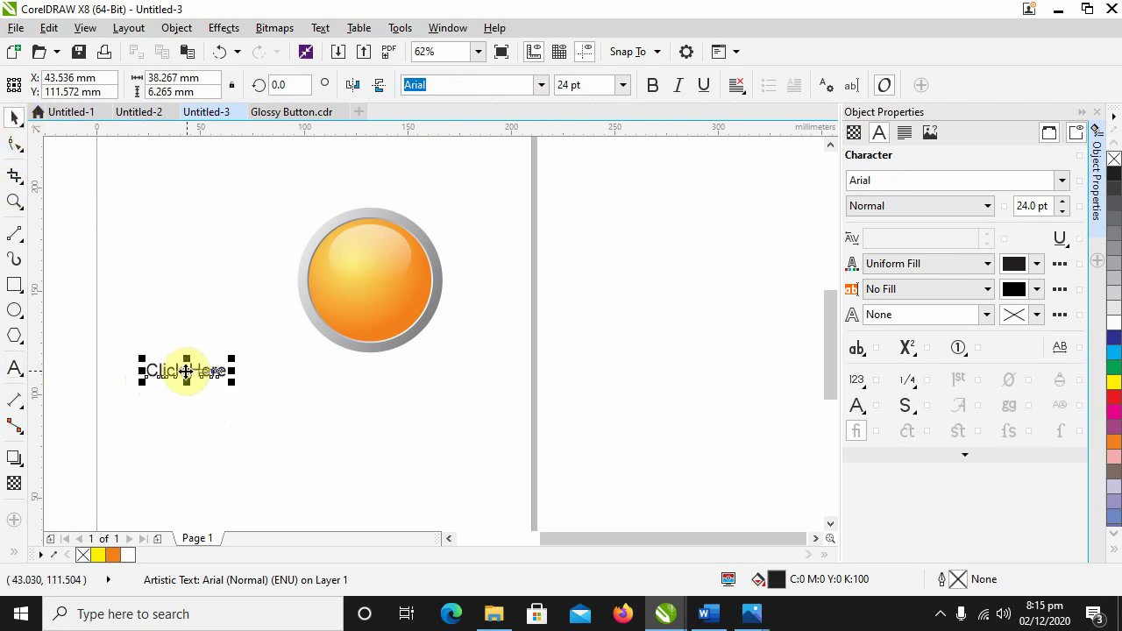
{"action": "left_click_drag", "start_coordinate": [186, 371], "coordinate": [368, 298]}
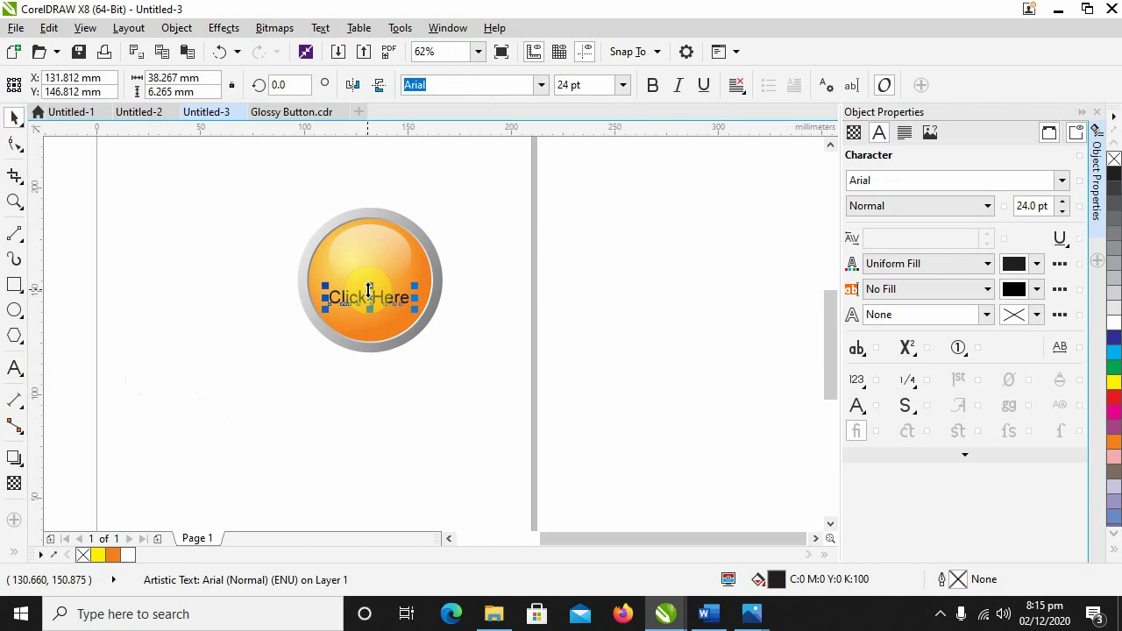
Step: Colour the "Click Here" text with a dark shade of orange, C19 M80 Y100 K11, and deselect it
{"action": "left_click", "coordinate": [1115, 447]}
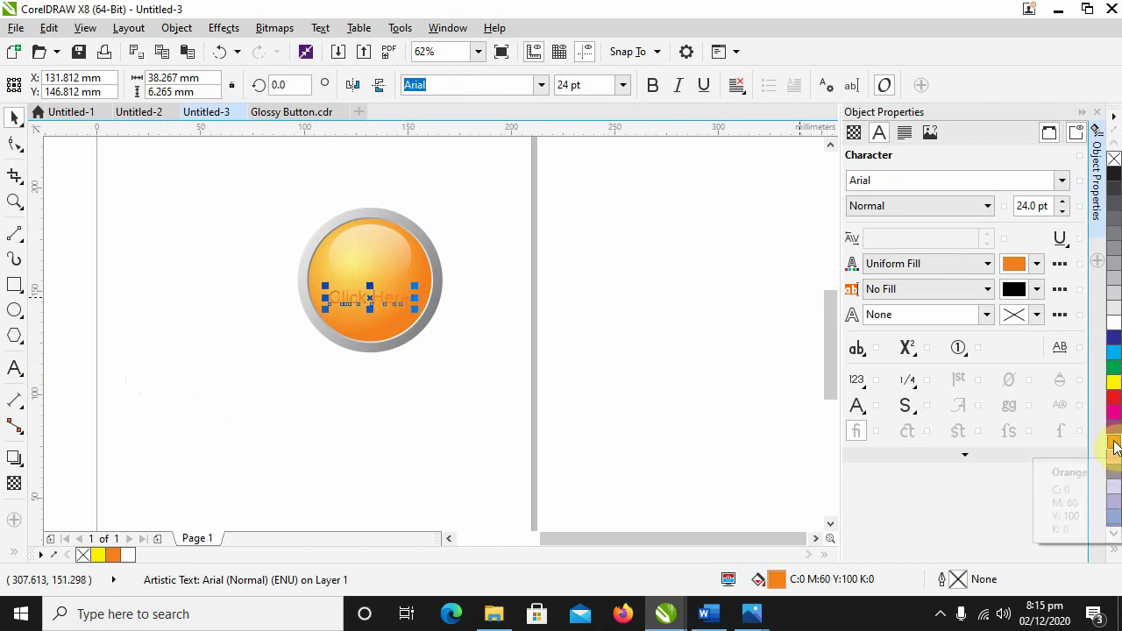
{"action": "left_click_drag", "start_coordinate": [1115, 447], "coordinate": [1102, 484]}
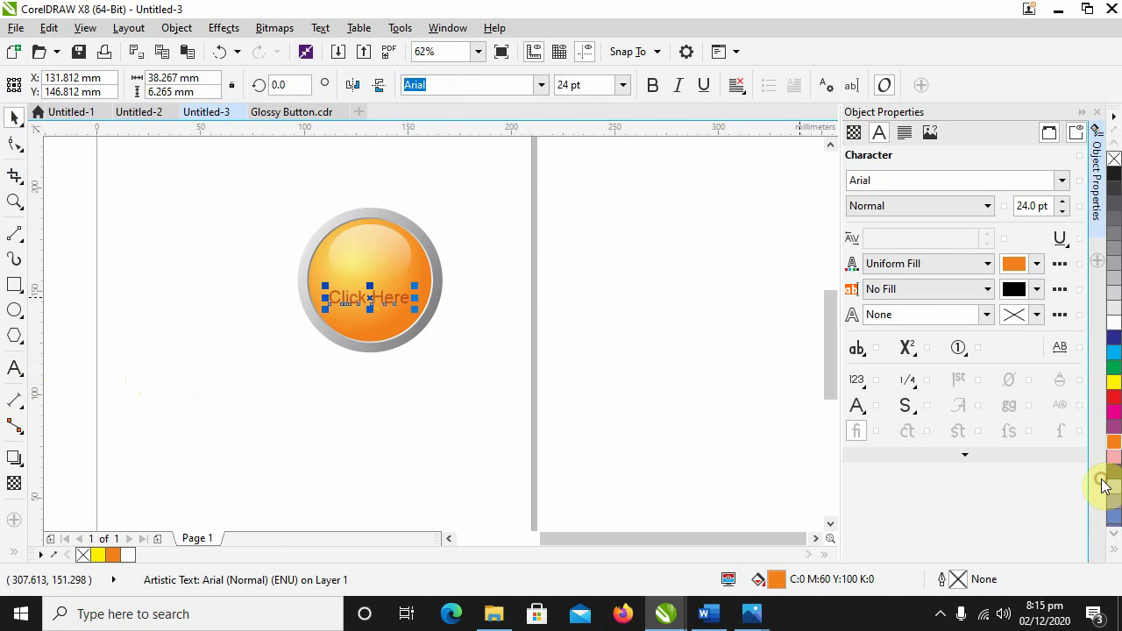
{"action": "left_click", "coordinate": [423, 445]}
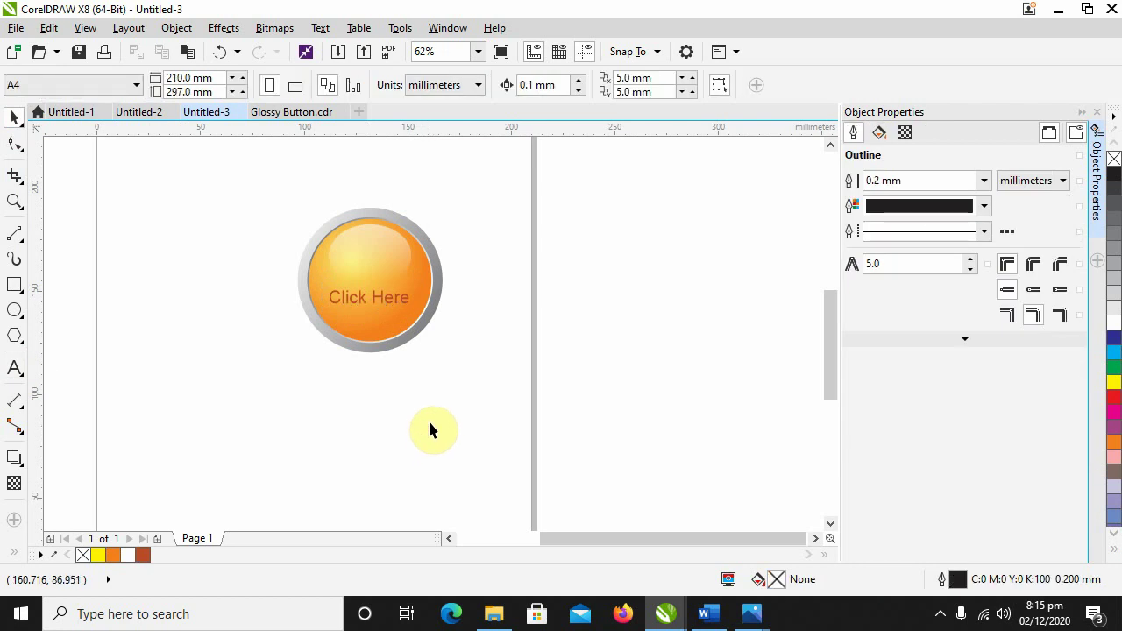
Step: Duplicate the complete button about 92 mm to its left and repeat the duplication twice to form a row of four
{"action": "scroll", "coordinate": [416, 391], "scroll_direction": "left", "scroll_amount": 2}
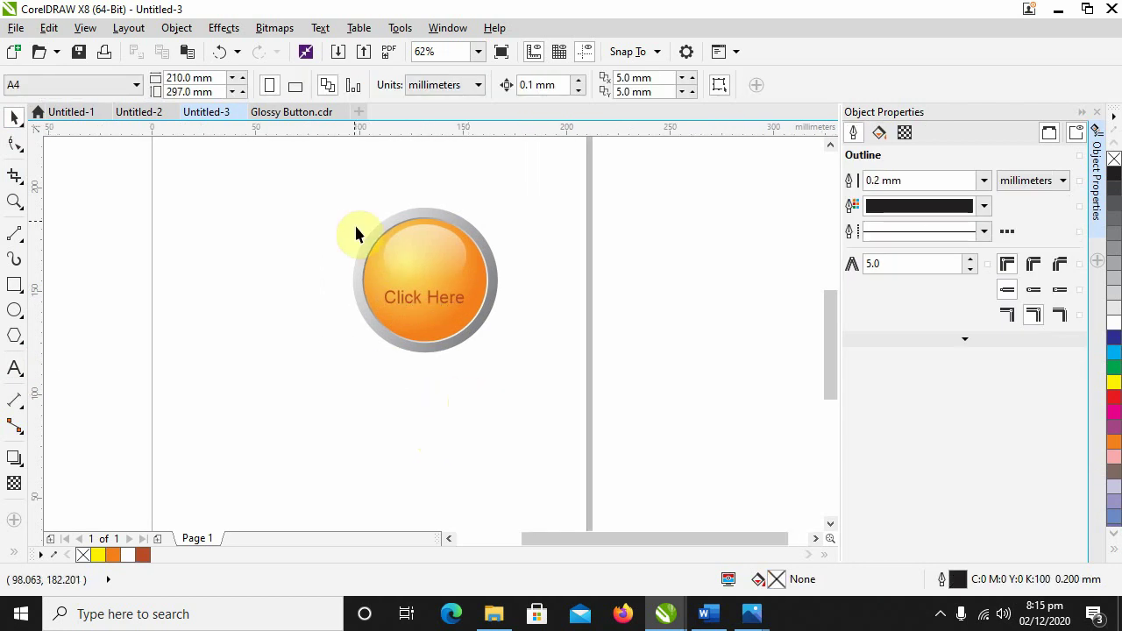
{"action": "left_click_drag", "start_coordinate": [335, 199], "coordinate": [522, 371]}
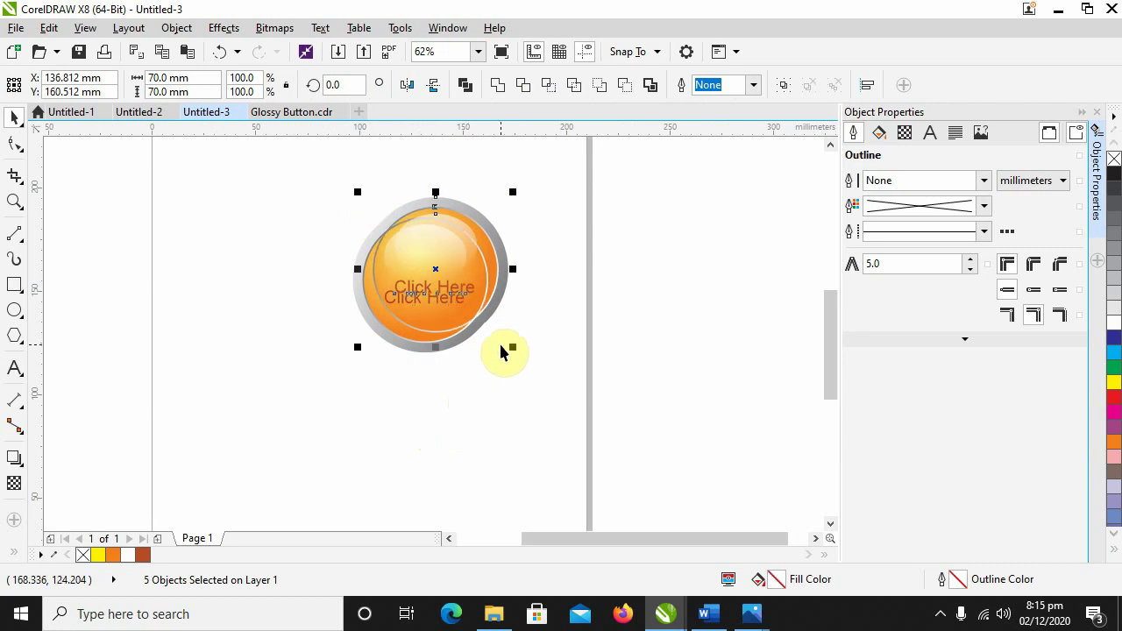
{"action": "left_click_drag", "start_coordinate": [422, 283], "coordinate": [235, 278]}
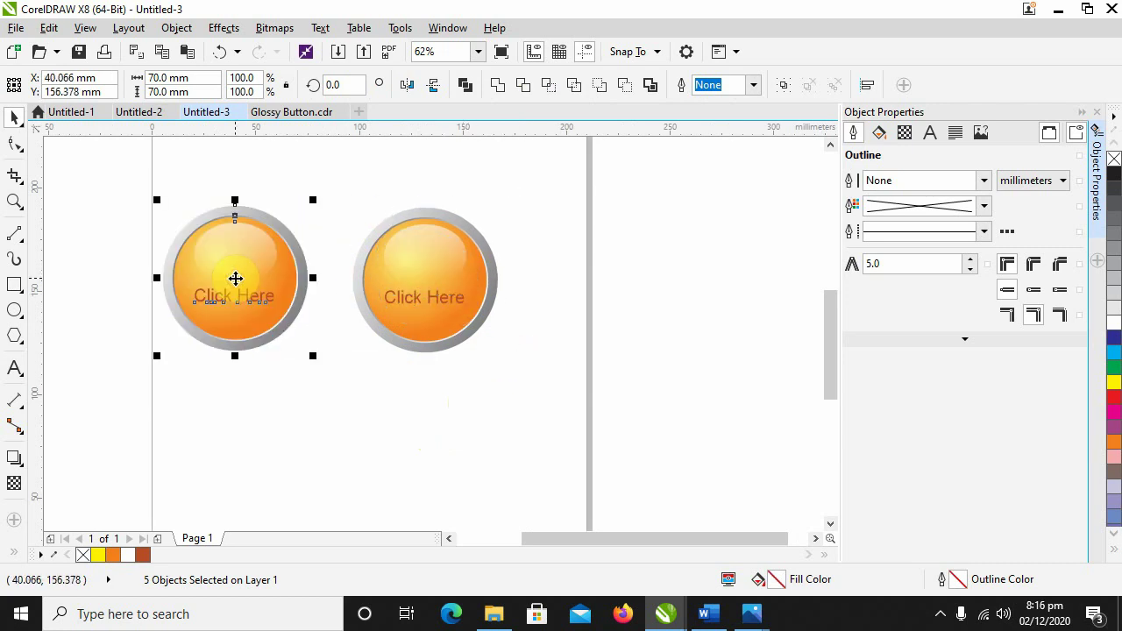
{"action": "key", "text": "ctrl+r"}
{"action": "scroll", "coordinate": [113, 271], "scroll_direction": "left", "scroll_amount": 3}
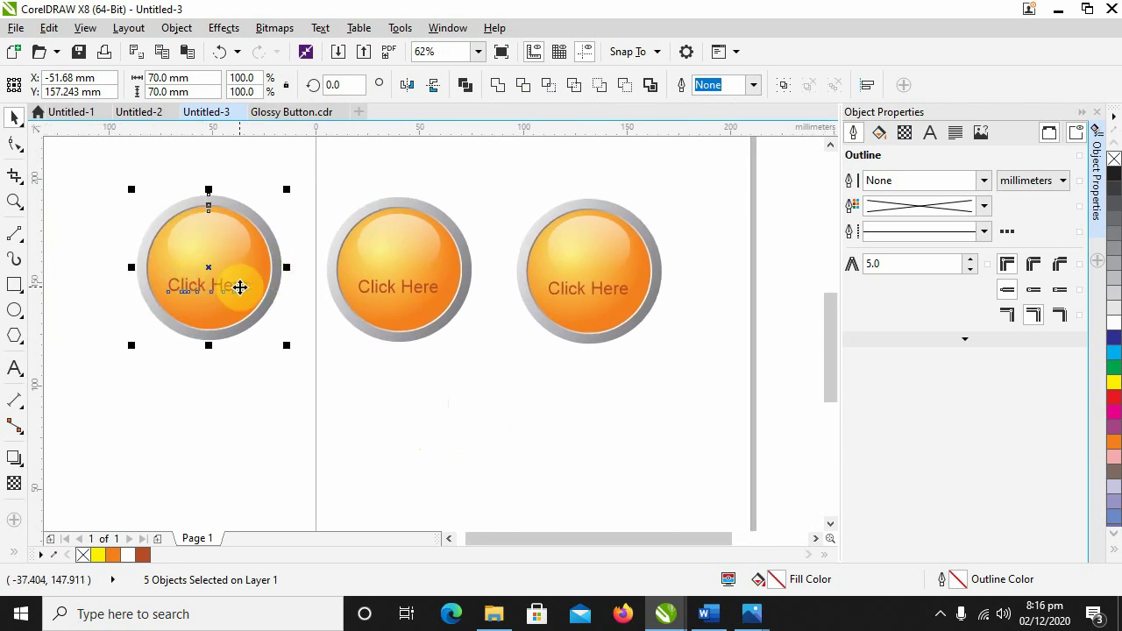
{"action": "key", "text": "ctrl+r"}
{"action": "scroll", "coordinate": [310, 371], "scroll_direction": "left", "scroll_amount": 3}
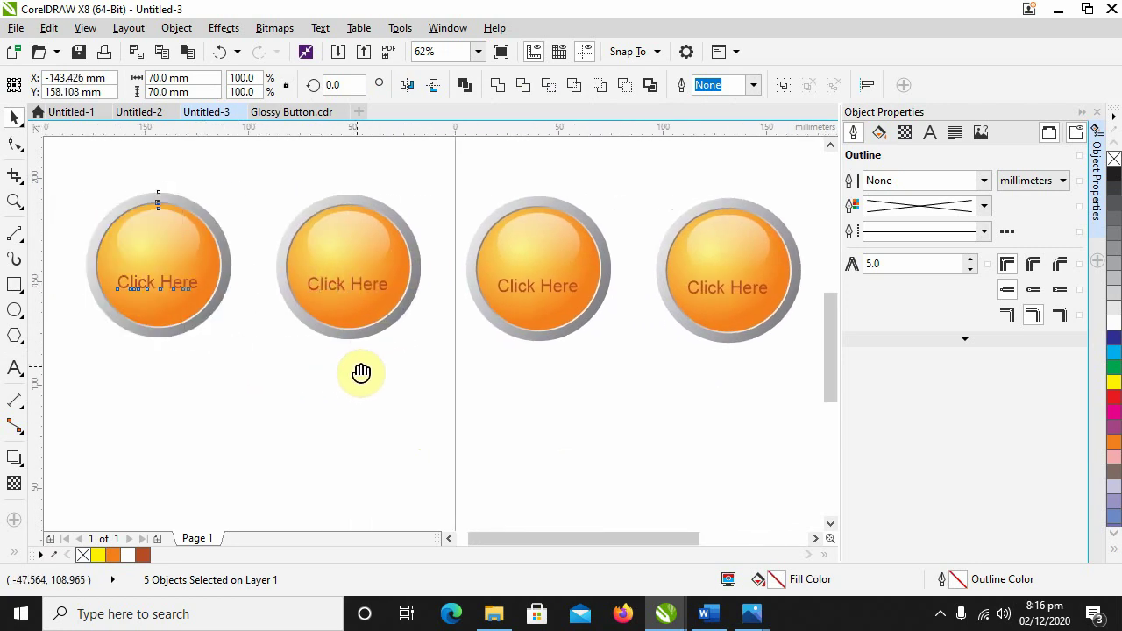
{"action": "scroll", "coordinate": [369, 374], "scroll_direction": "right", "scroll_amount": 1}
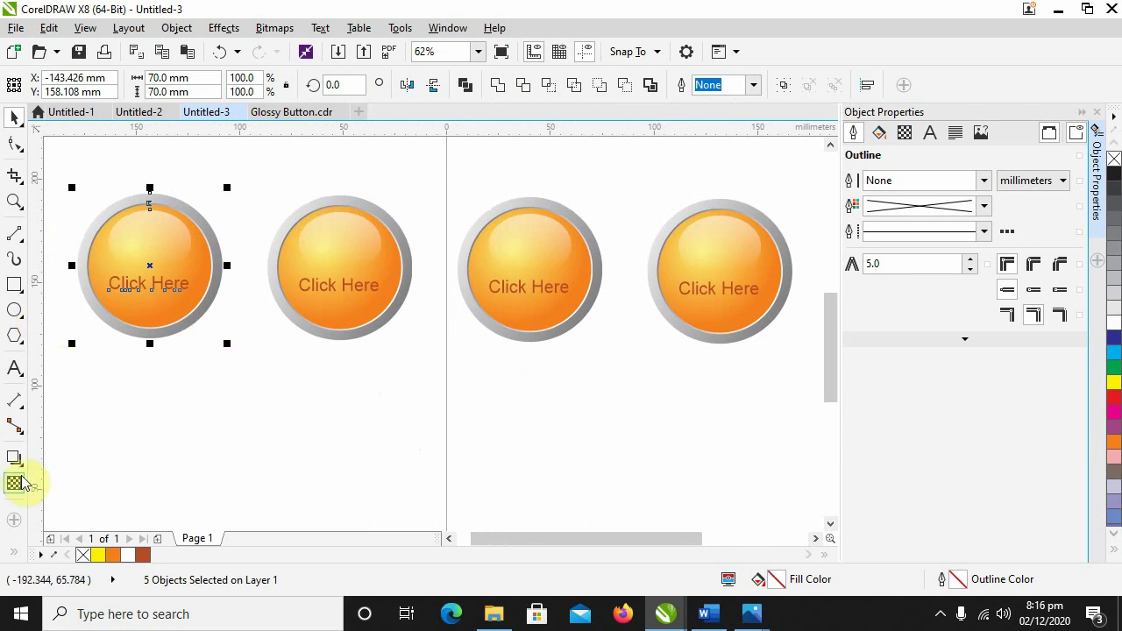
Step: Change the orange outer colour of the leftmost button's elliptical gradient to green with the Interactive Fill tool
{"action": "left_click", "coordinate": [13, 554]}
{"action": "left_click", "coordinate": [42, 517]}
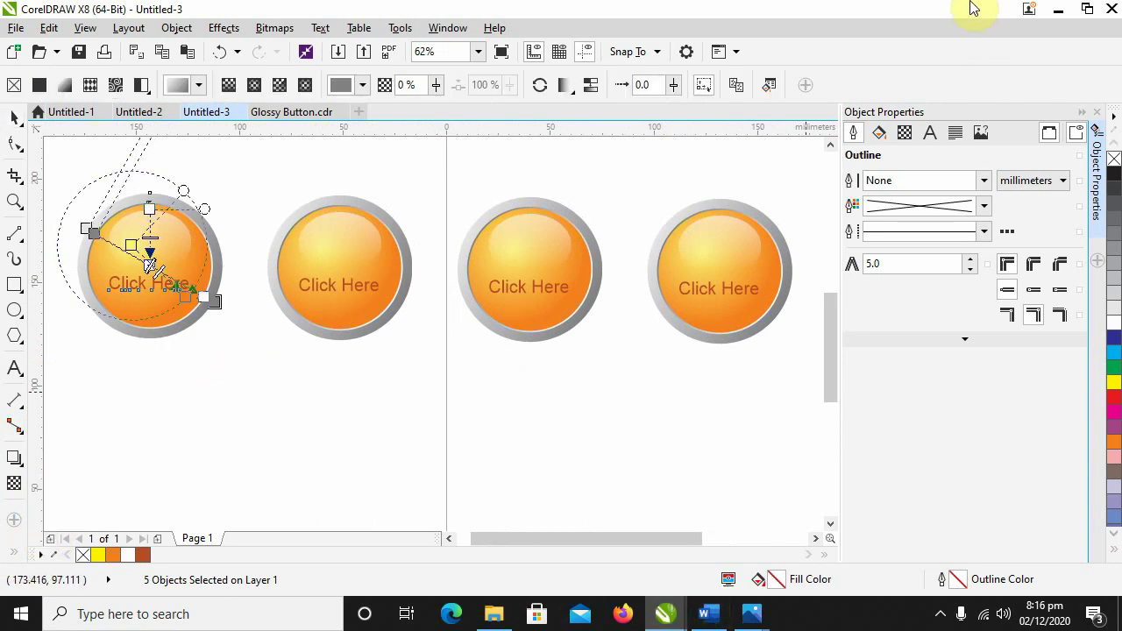
{"action": "left_click", "coordinate": [1058, 9]}
{"action": "mouse_move", "coordinate": [675, 613]}
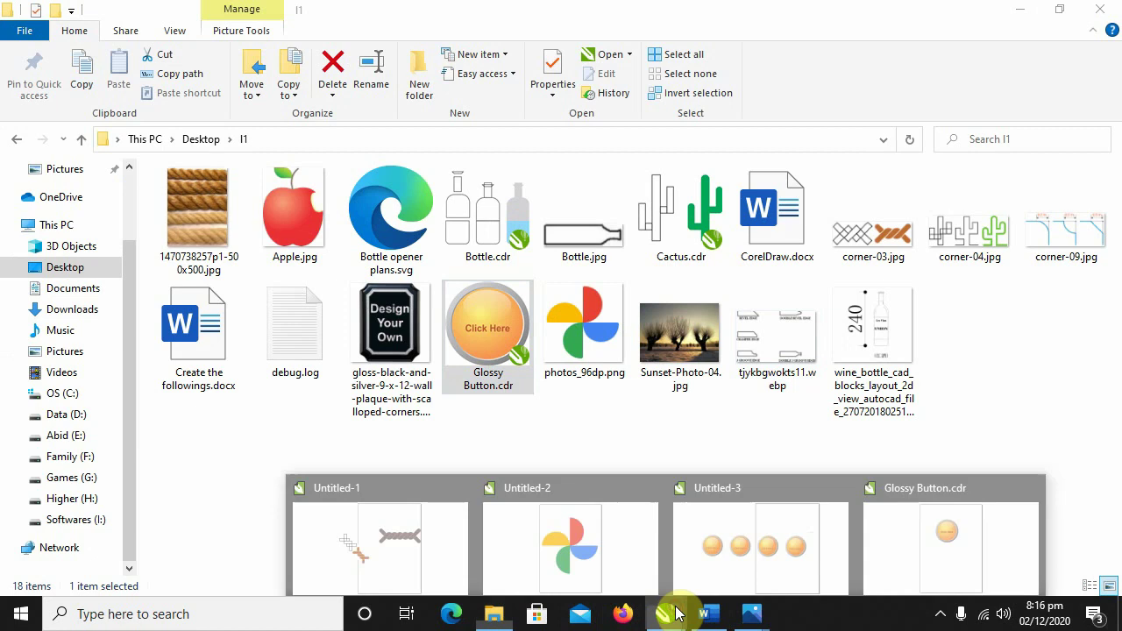
{"action": "left_click", "coordinate": [802, 548]}
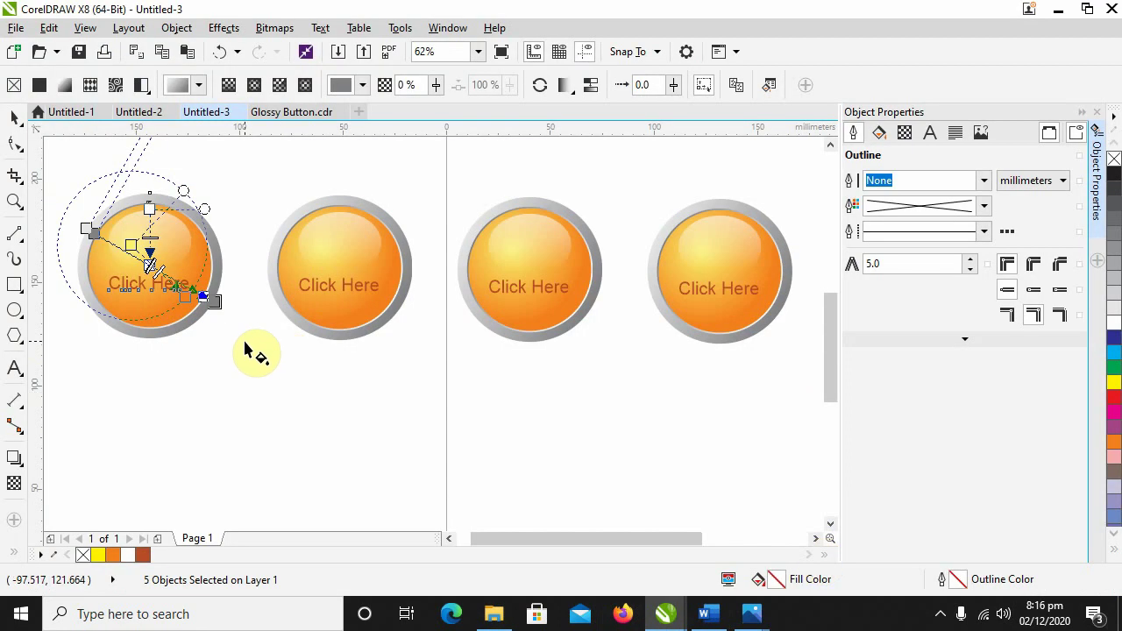
{"action": "left_click", "coordinate": [175, 283]}
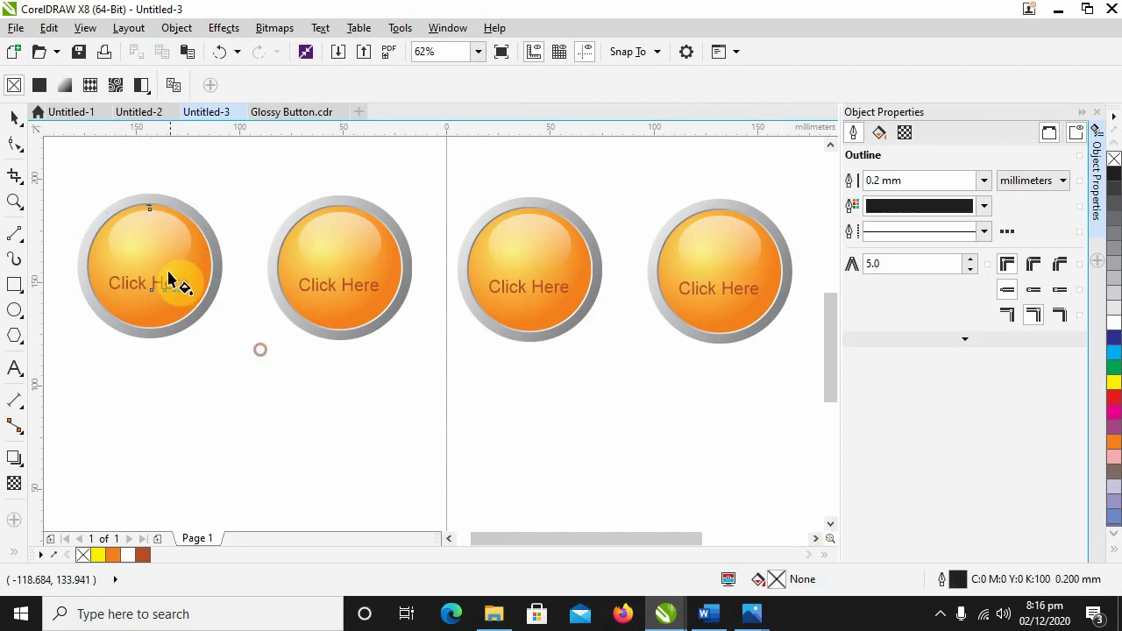
{"action": "left_click", "coordinate": [162, 320]}
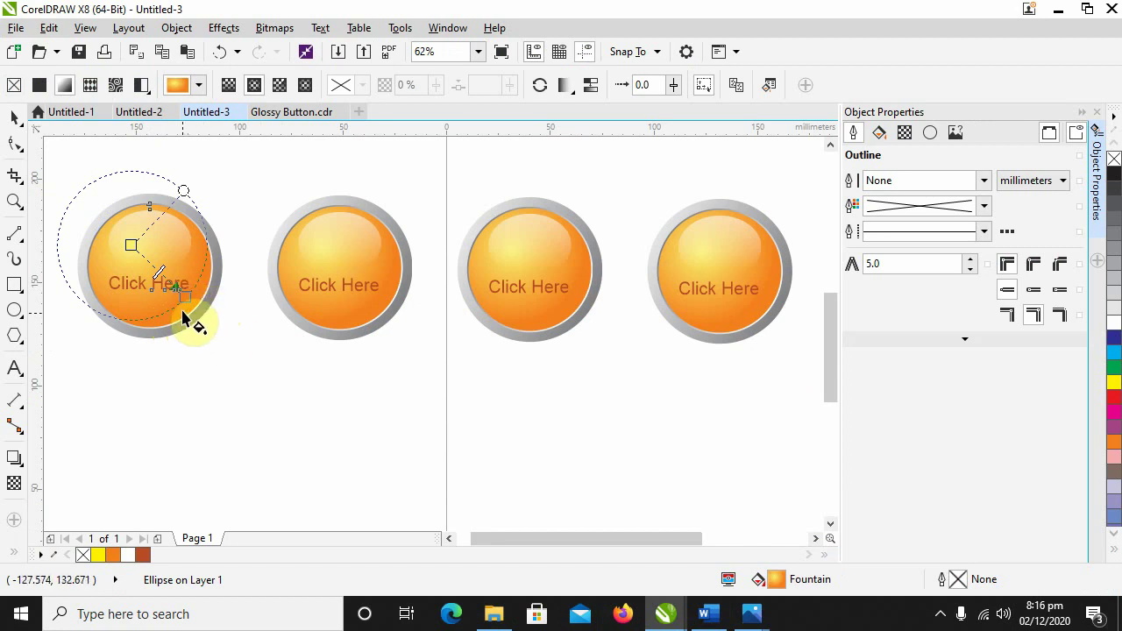
{"action": "left_click_drag", "start_coordinate": [1115, 369], "coordinate": [185, 298]}
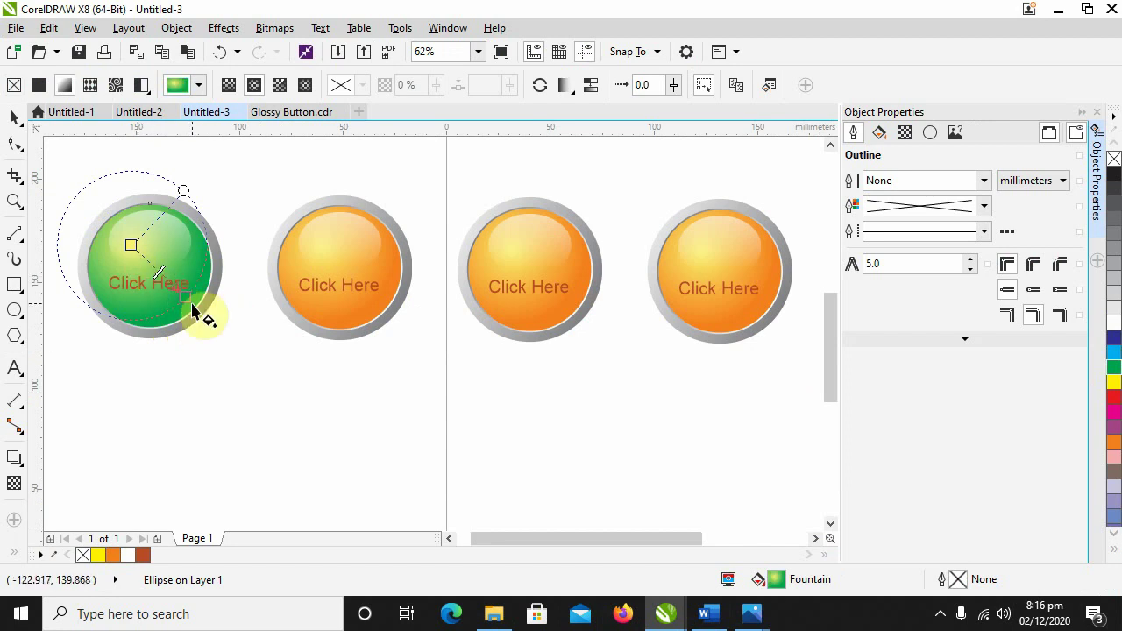
Step: Colour the "Click Here" text on the green button with a dark shade of green and deselect it
{"action": "left_click", "coordinate": [146, 295]}
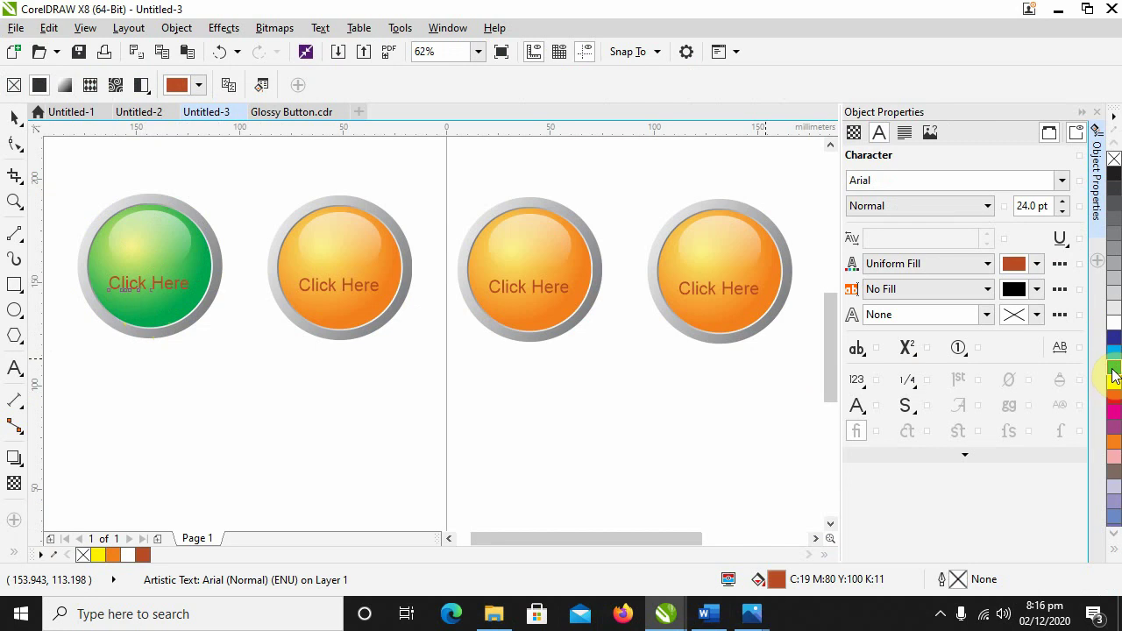
{"action": "left_click_drag", "start_coordinate": [1114, 374], "coordinate": [1087, 407]}
{"action": "left_click", "coordinate": [430, 471]}
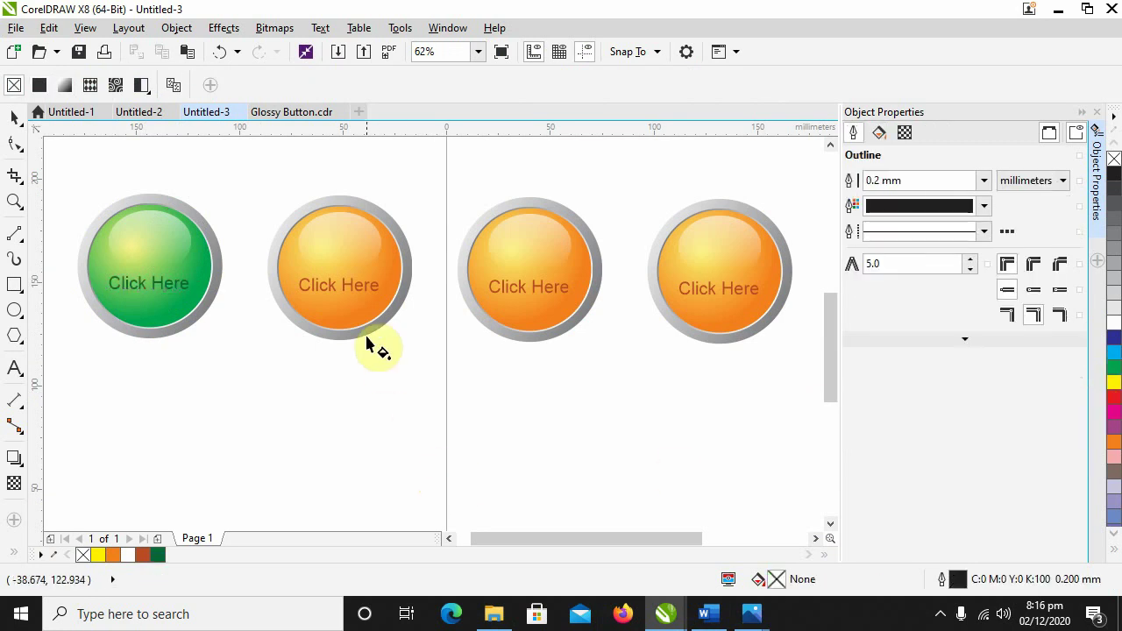
Step: Recolour the third button's elliptical gradient with blue at the outer end and cyan at the centre
{"action": "left_click", "coordinate": [557, 319]}
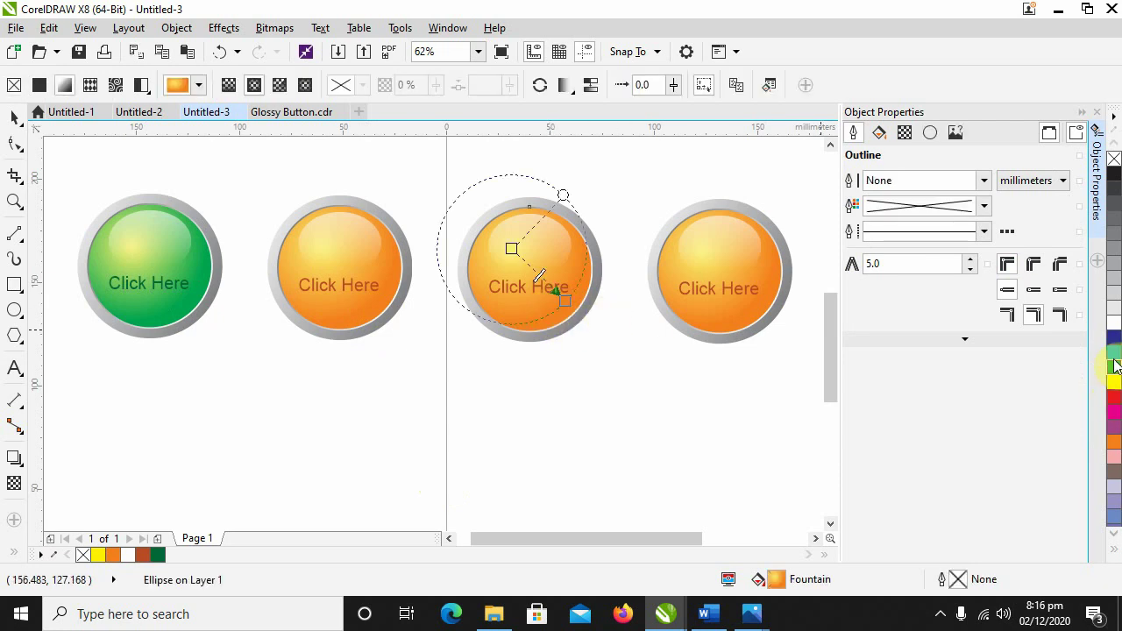
{"action": "left_click_drag", "start_coordinate": [1116, 346], "coordinate": [567, 308]}
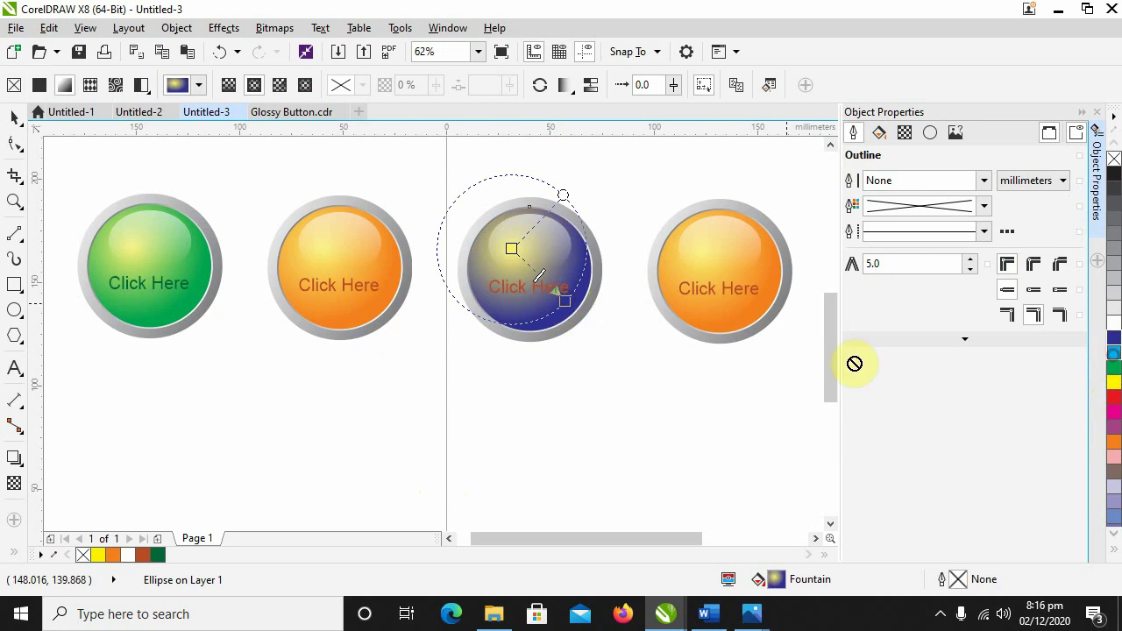
{"action": "left_click_drag", "start_coordinate": [854, 363], "coordinate": [516, 250]}
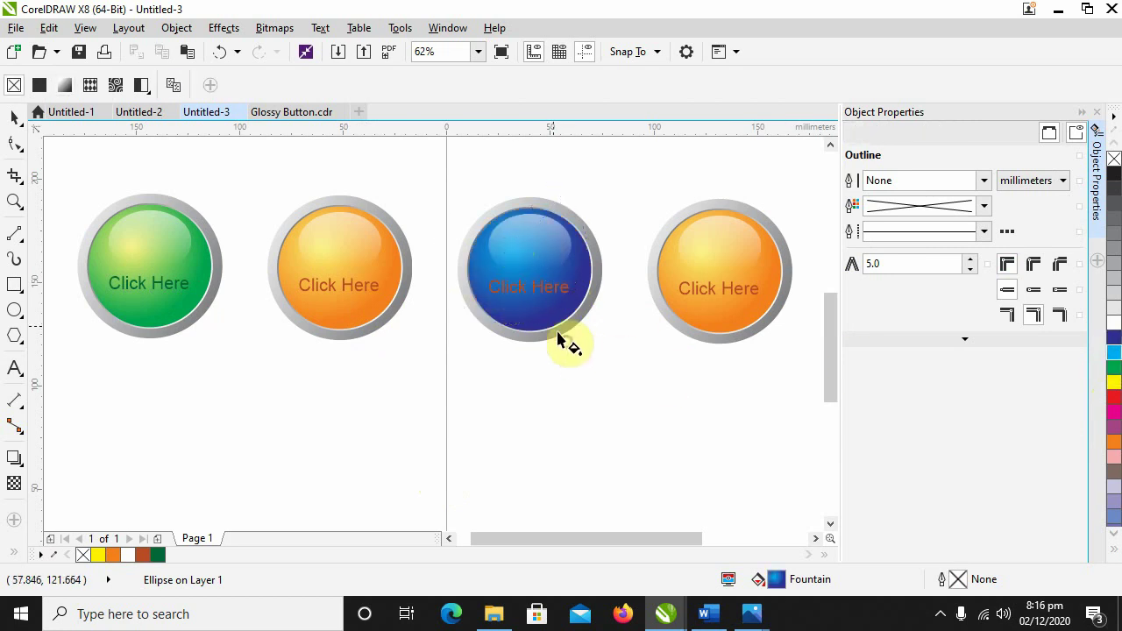
Step: Colour the "Click Here" text on the blue button with a dark shade of blue, C100 M98 Y25 K31, and deselect it
{"action": "left_click", "coordinate": [554, 320]}
{"action": "left_click", "coordinate": [544, 293]}
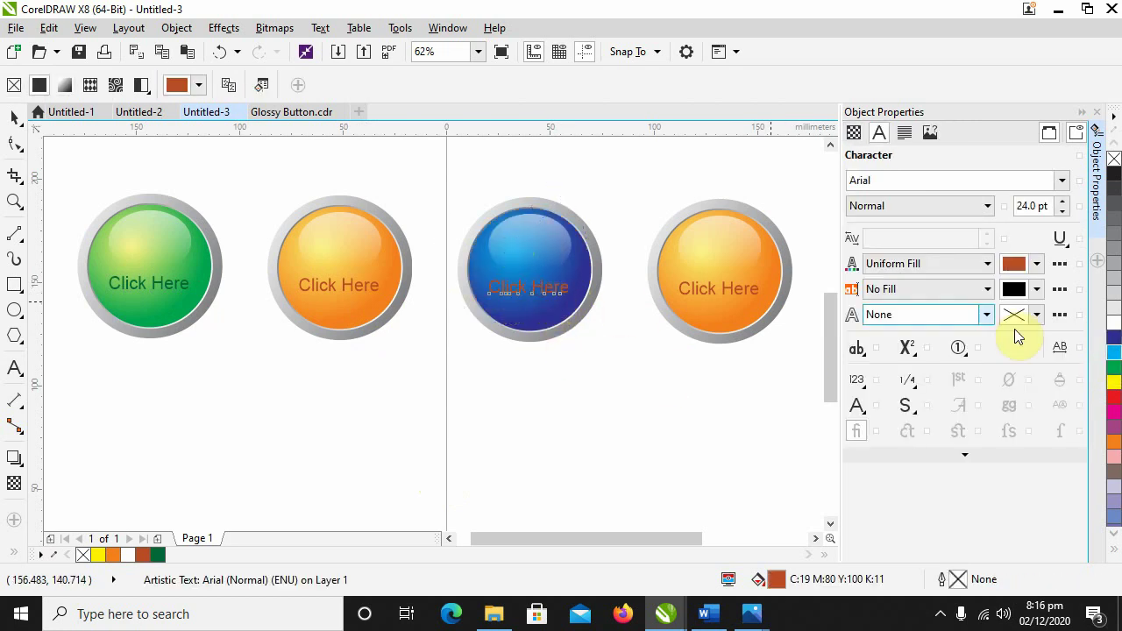
{"action": "left_click", "coordinate": [1116, 342]}
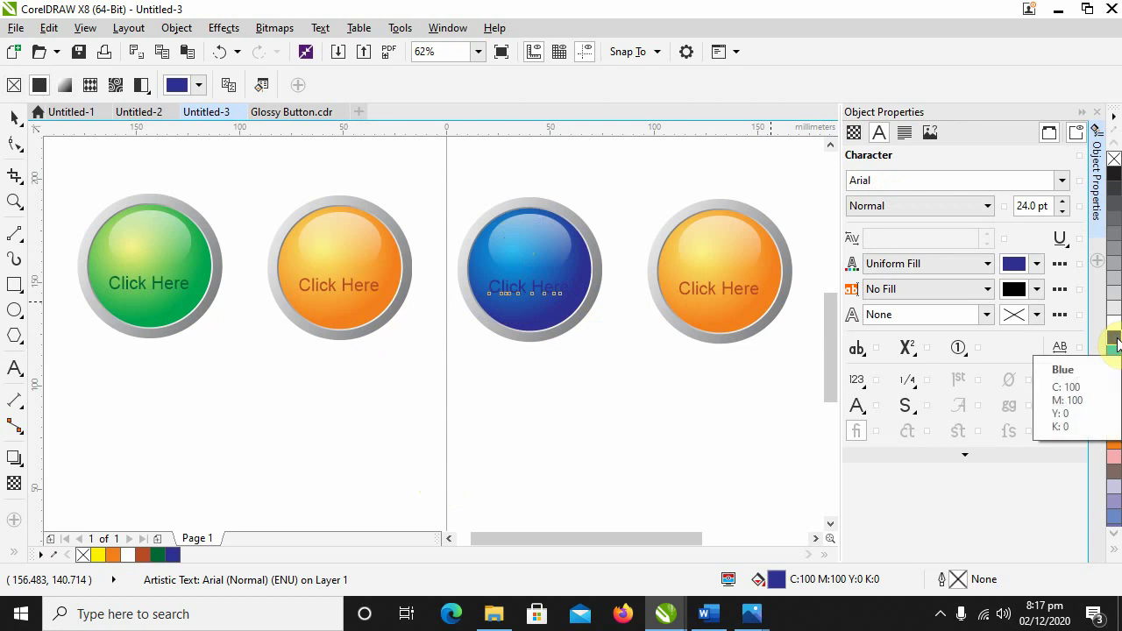
{"action": "left_click_drag", "start_coordinate": [1116, 342], "coordinate": [1089, 377]}
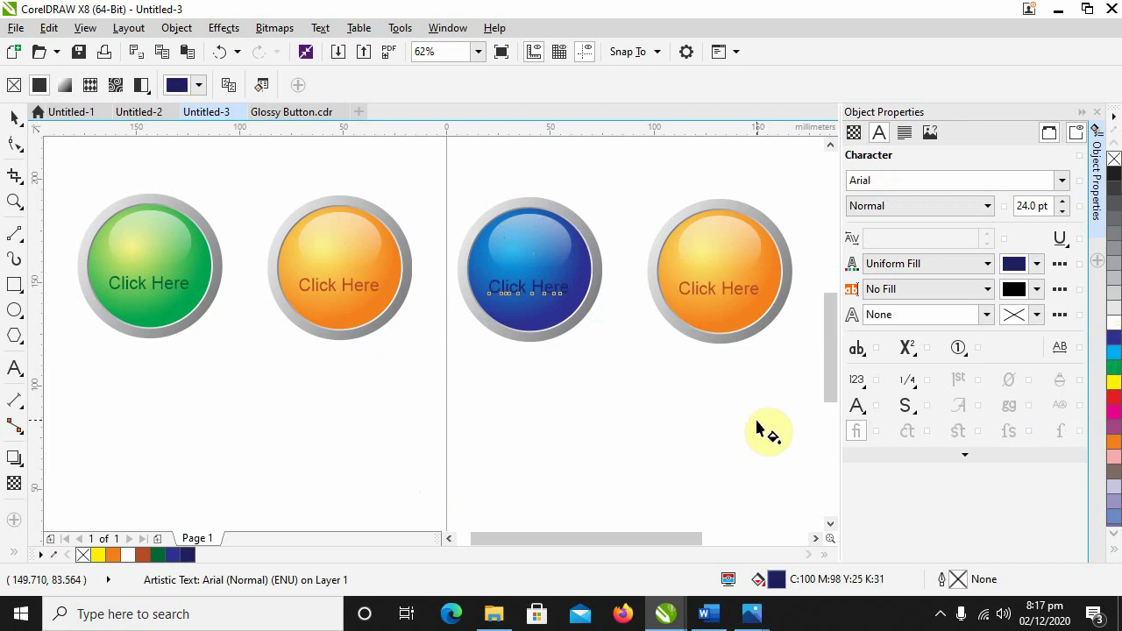
{"action": "left_click", "coordinate": [757, 420]}
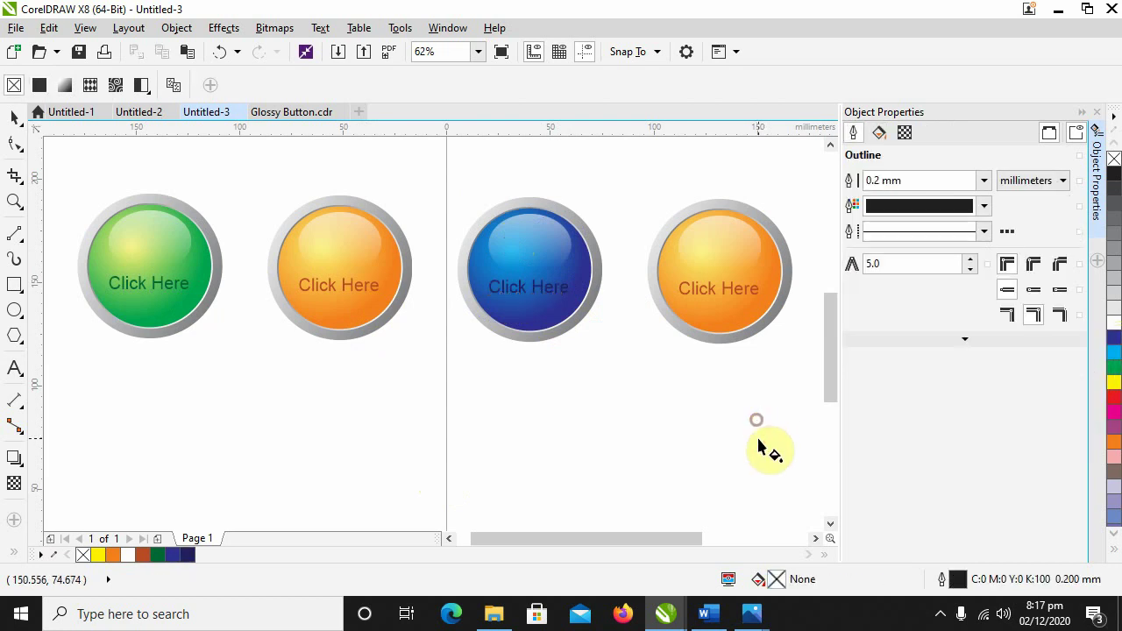
Step: Recolour the rightmost button's elliptical gradient with purple at the outer end and magenta at the centre
{"action": "left_click", "coordinate": [773, 292]}
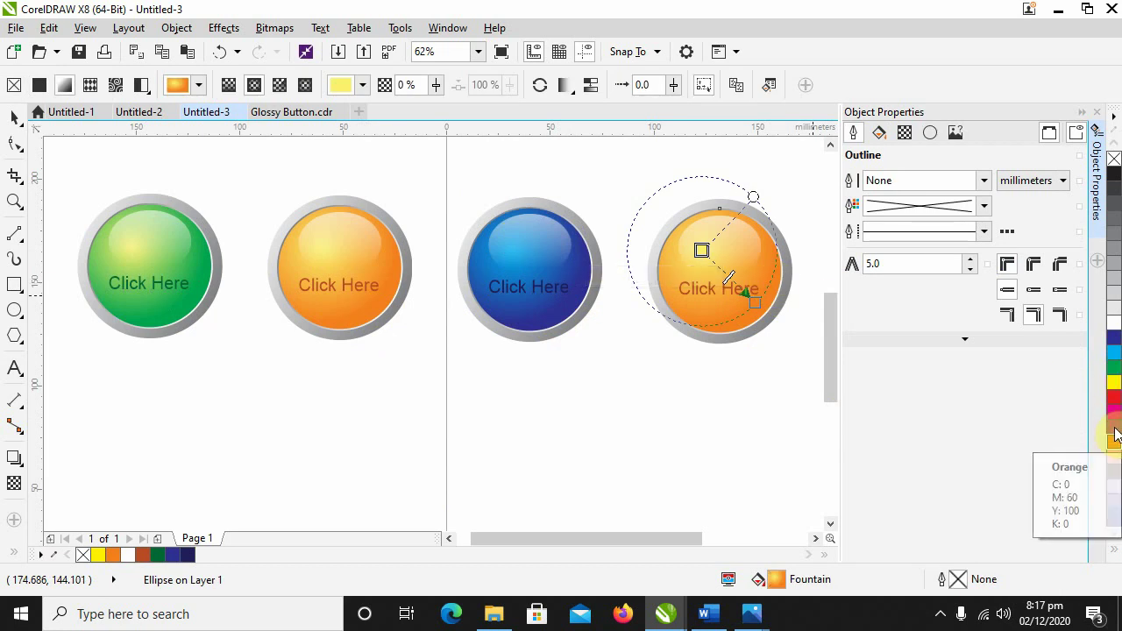
{"action": "left_click_drag", "start_coordinate": [1115, 432], "coordinate": [759, 308]}
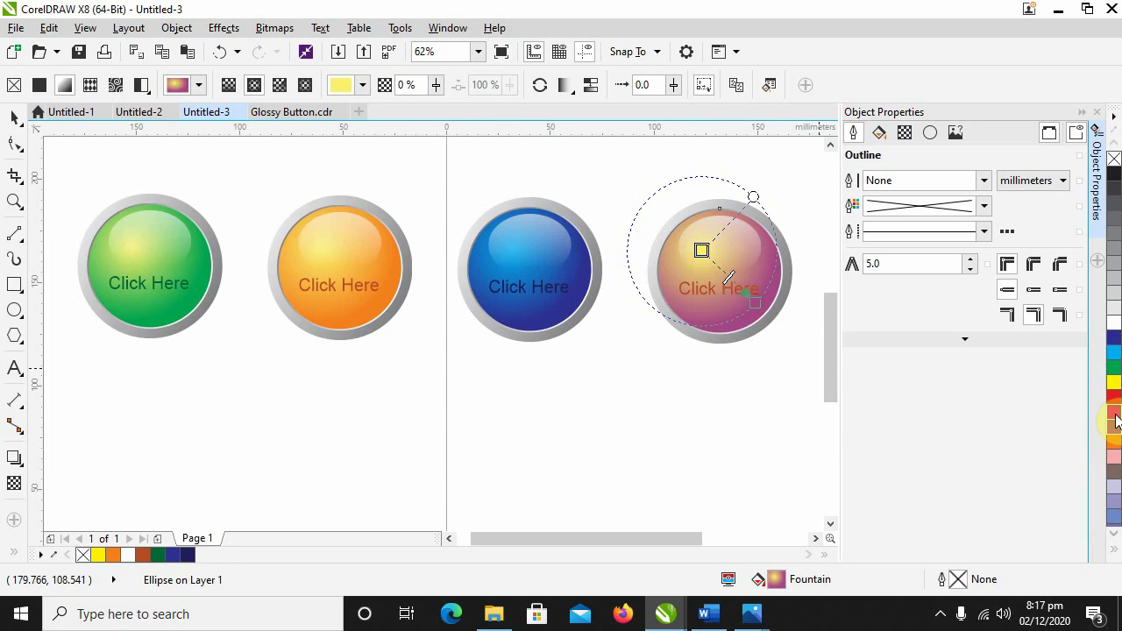
{"action": "left_click_drag", "start_coordinate": [842, 346], "coordinate": [702, 253]}
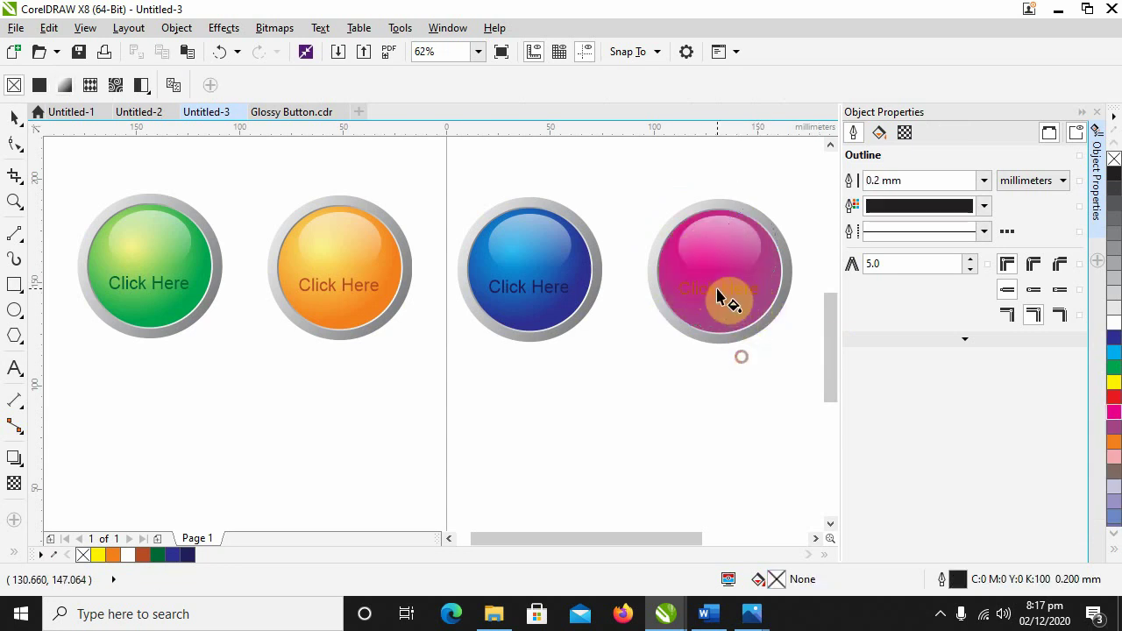
Step: Colour the "Click Here" text on the magenta button with a dark shade of purple, C57 M99 Y42 K37
{"action": "left_click", "coordinate": [727, 294]}
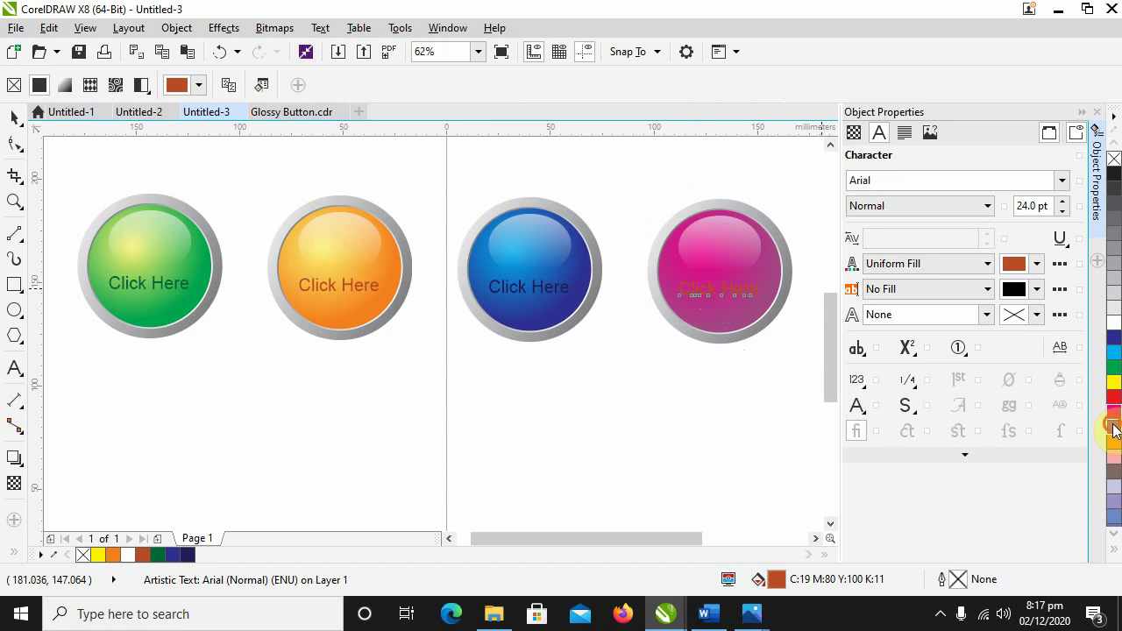
{"action": "left_click_drag", "start_coordinate": [1115, 430], "coordinate": [1102, 469]}
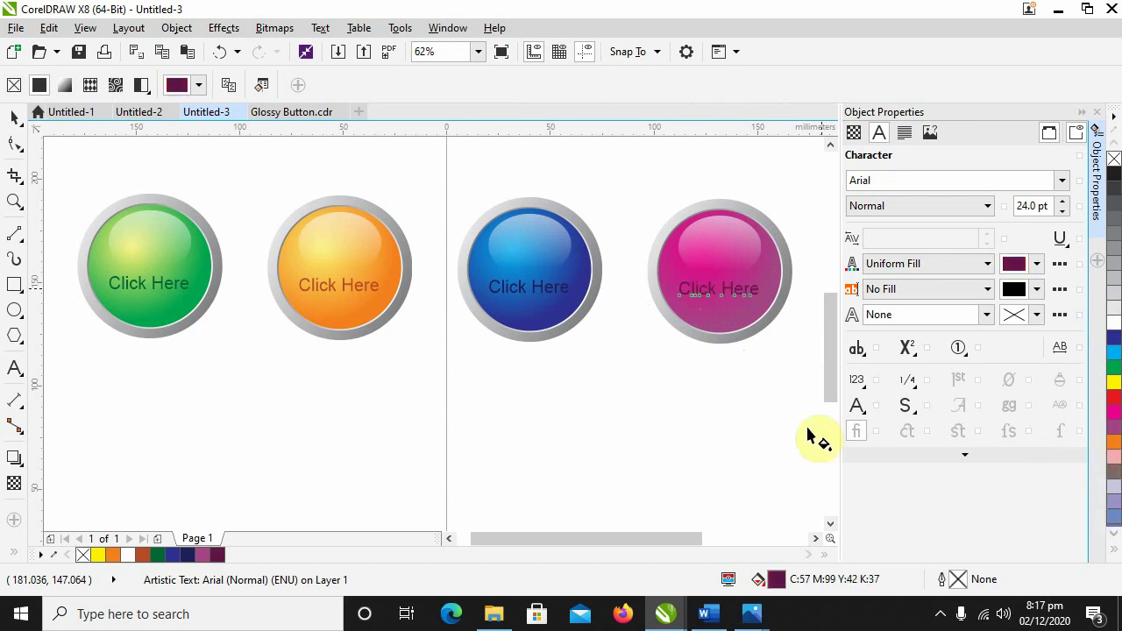